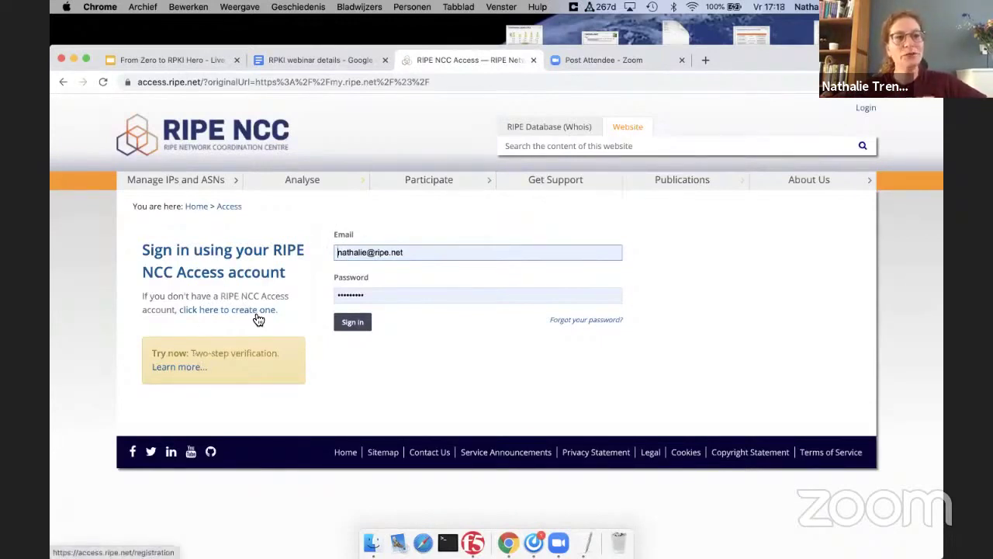
# Step: Sign in with the saved RIPE NCC Access credentials and open the RPKI Dashboard under the account's resources
pyautogui.click(355, 325)
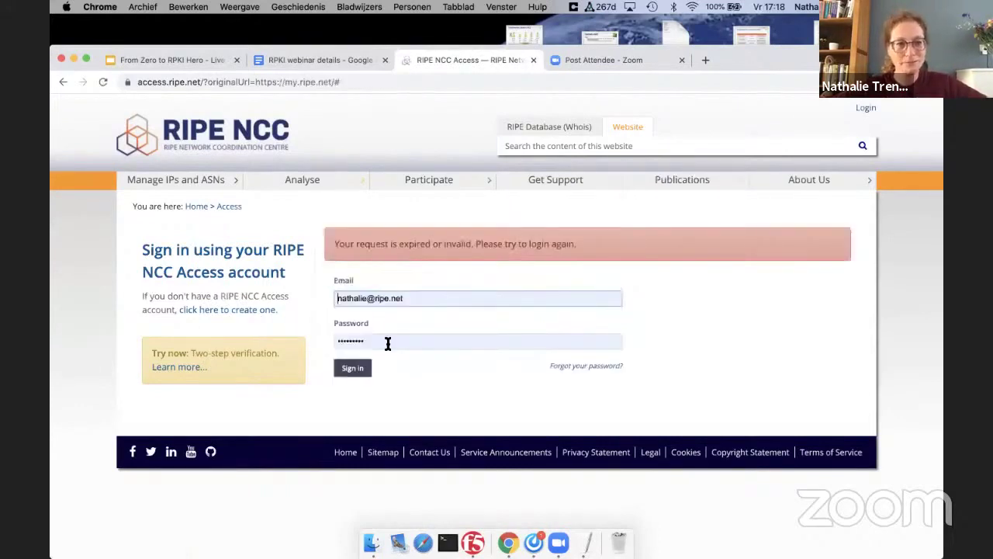
pyautogui.click(353, 369)
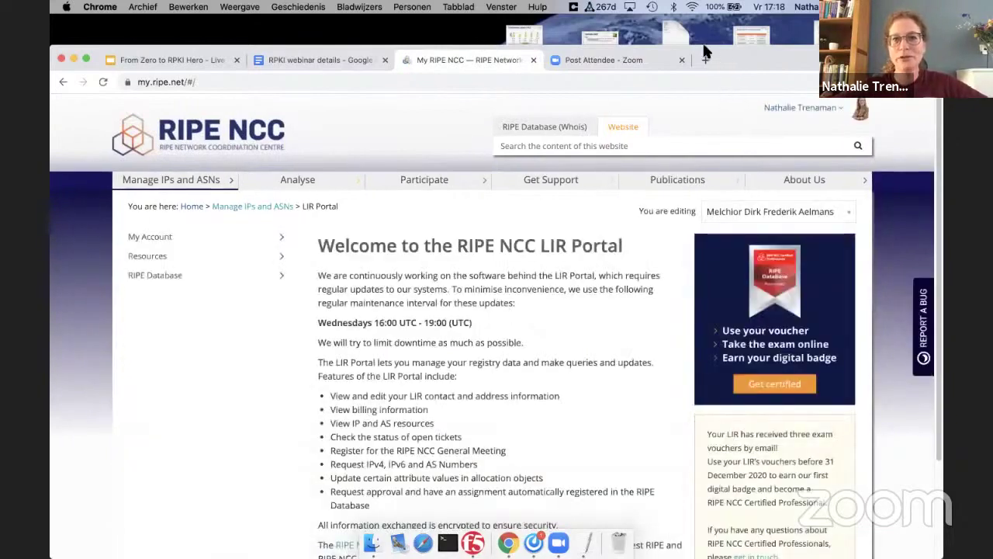
pyautogui.moveTo(691, 45); pyautogui.dragTo(739, 7)
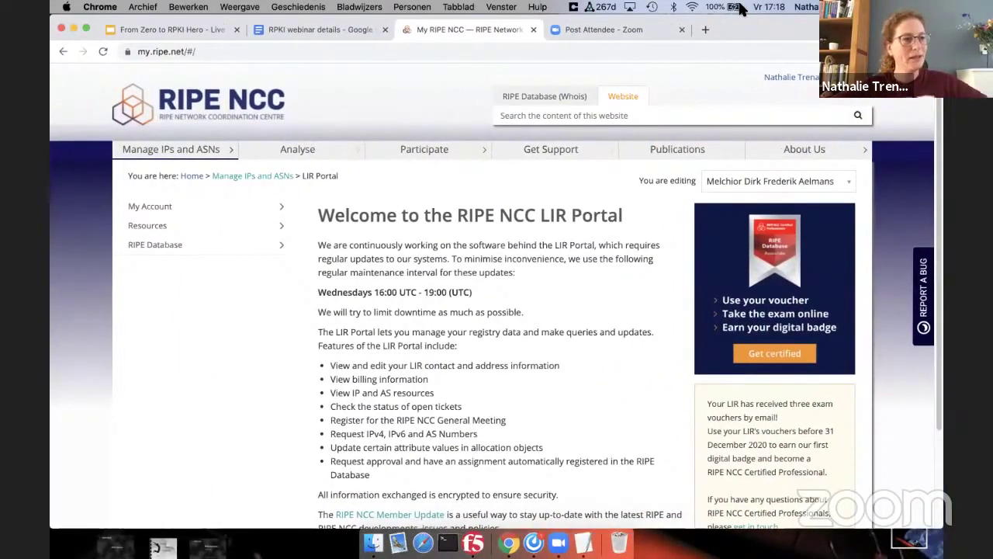
pyautogui.click(177, 246)
pyautogui.click(166, 226)
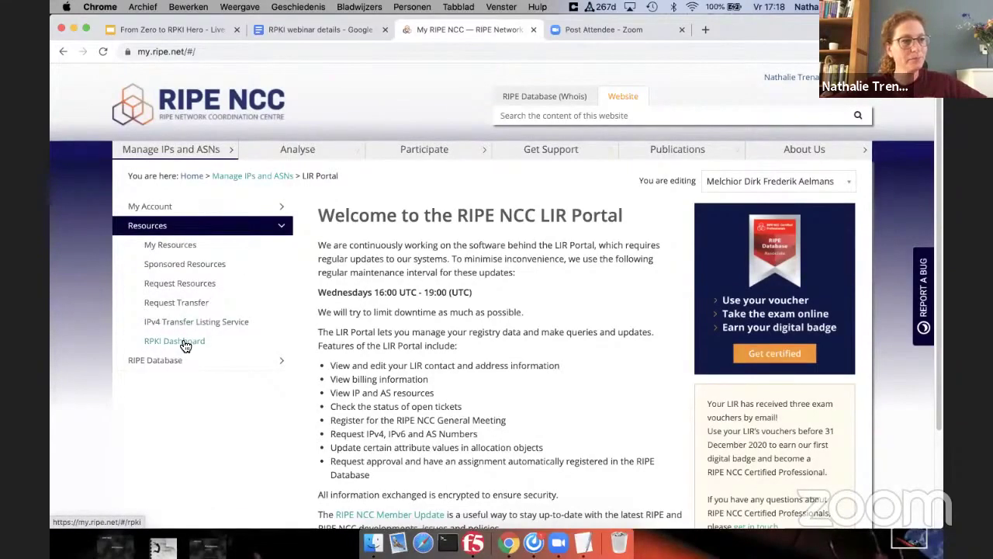
pyautogui.click(185, 343)
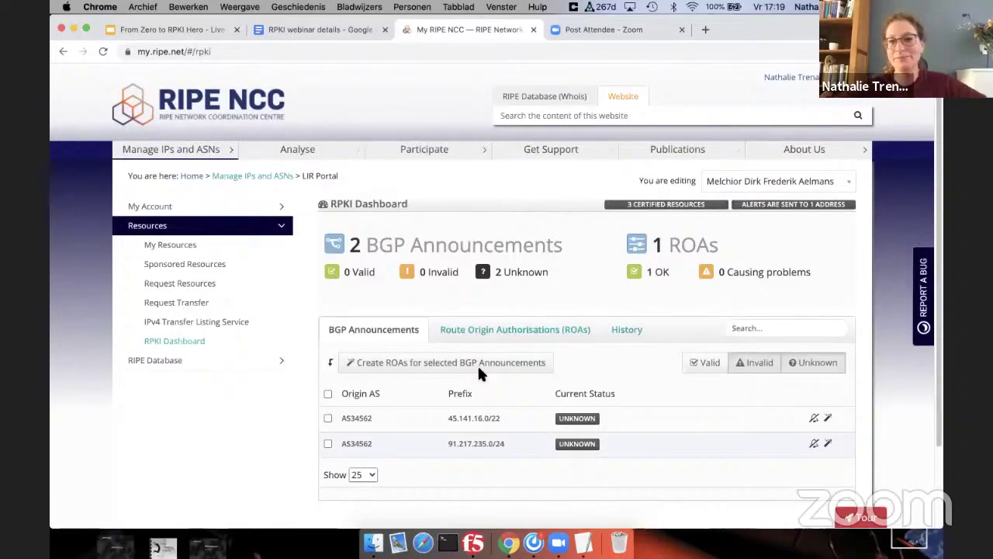
# Step: Create and publish ROAs for both AS34562 BGP announcements, 45.141.16.0/22 and 91.217.235.0/24
pyautogui.click(327, 393)
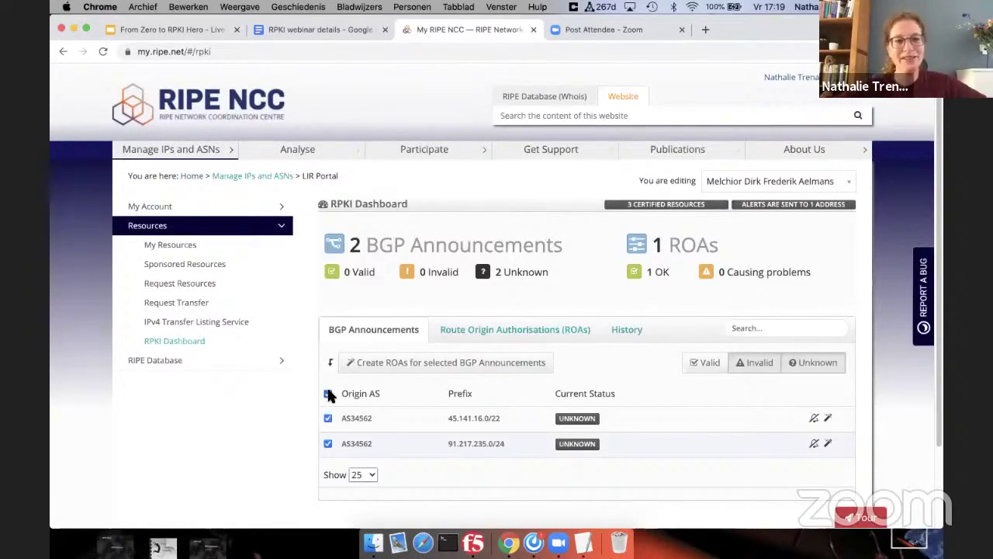
pyautogui.click(430, 363)
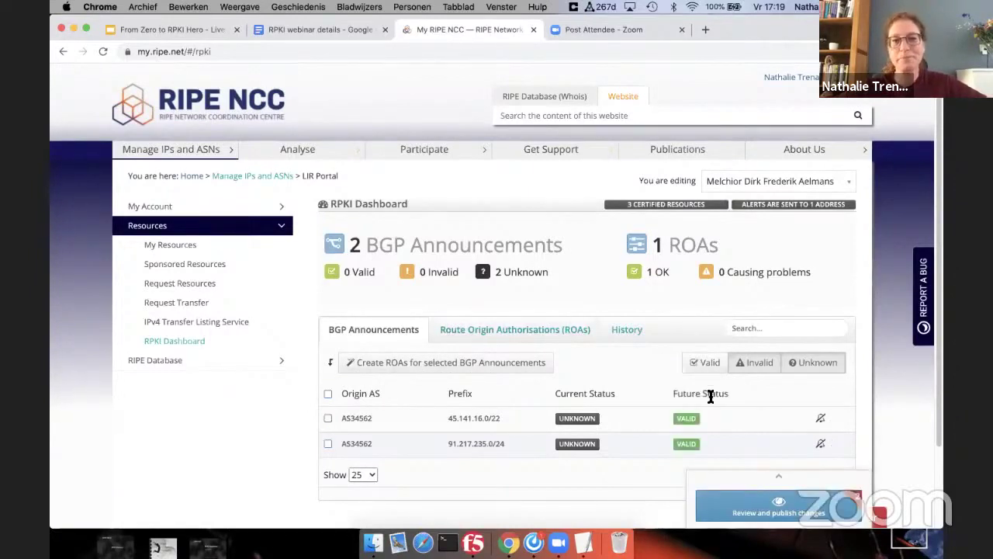
pyautogui.click(767, 510)
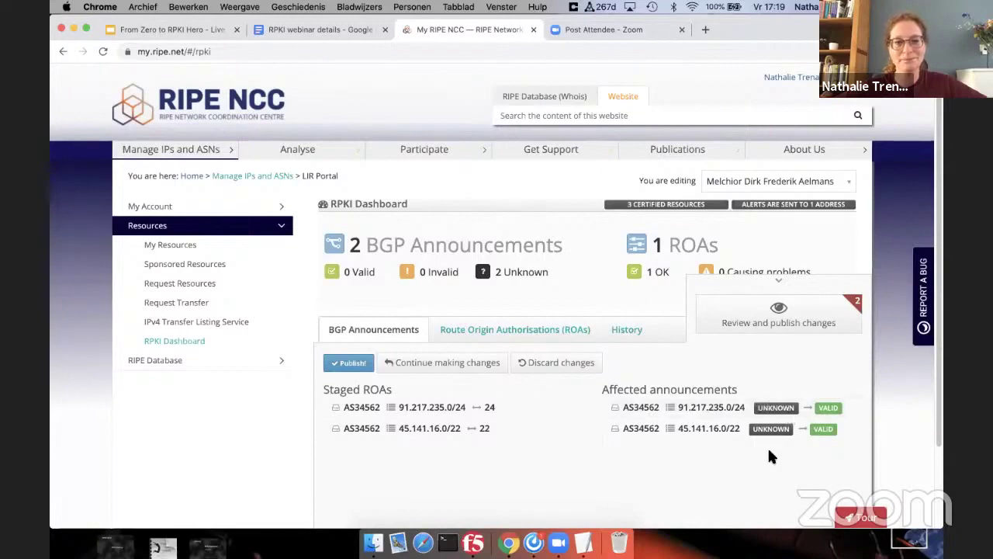
pyautogui.click(347, 364)
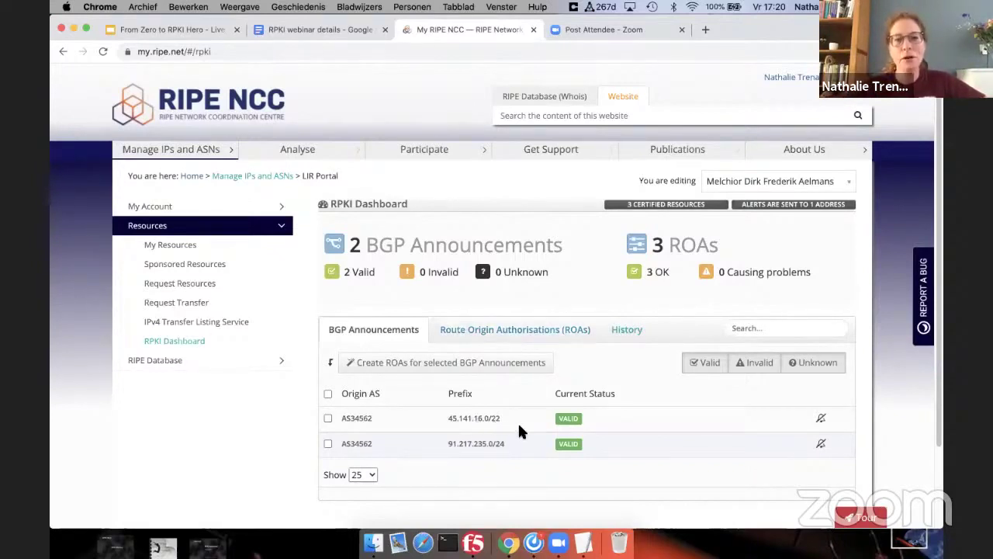
# Step: Open the list of Route Origin Authorisations and start a new ROA with AS number 8283
pyautogui.click(492, 333)
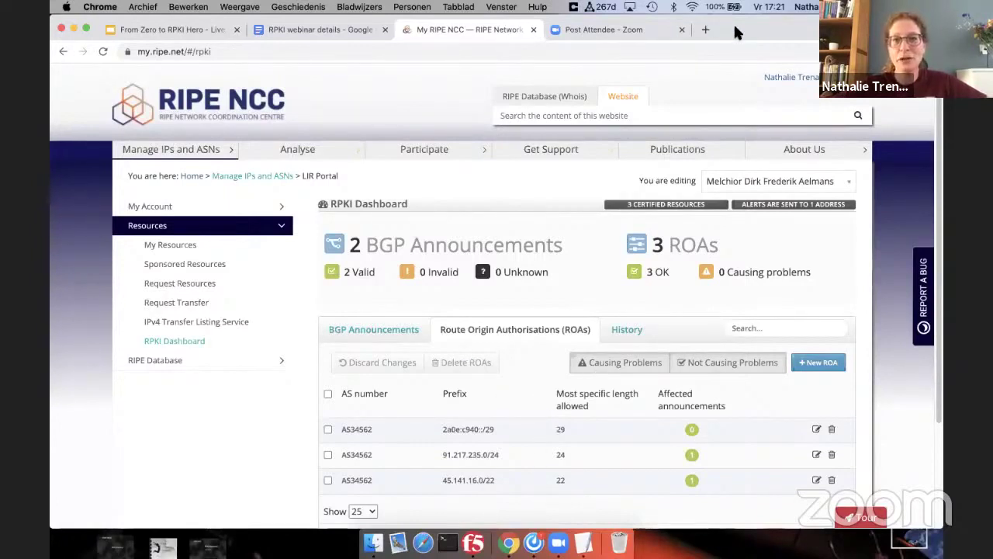
pyautogui.moveTo(731, 21); pyautogui.dragTo(657, 17)
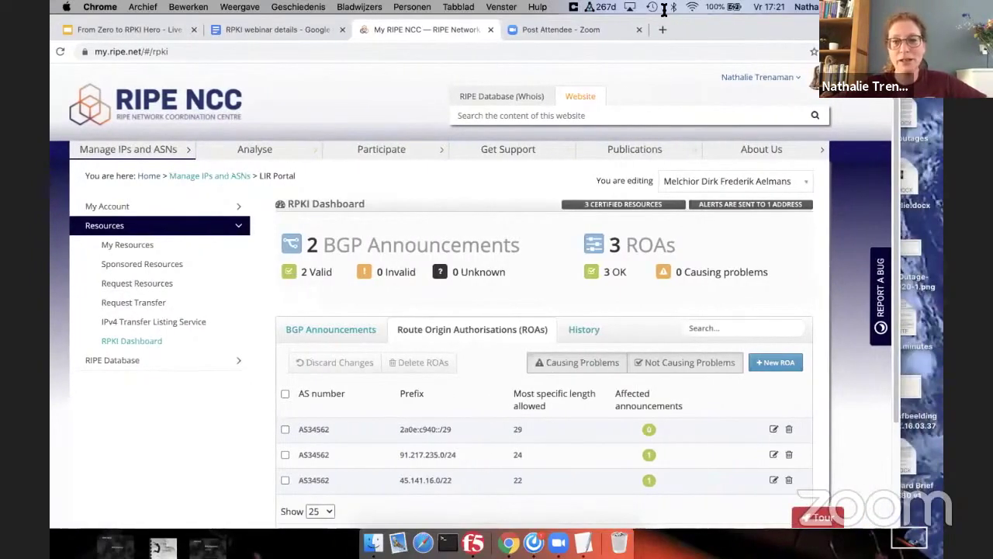
pyautogui.click(772, 362)
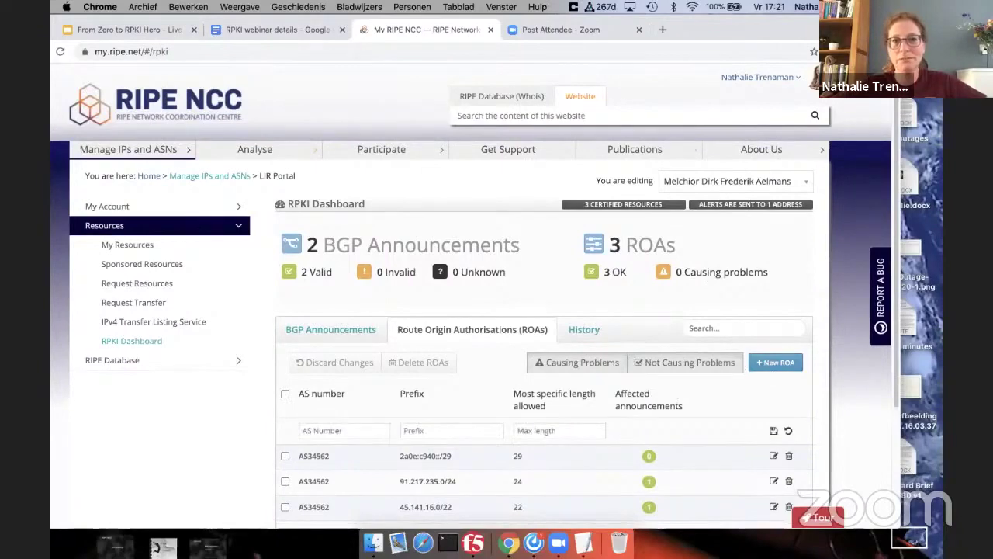
pyautogui.doubleClick(763, 29)
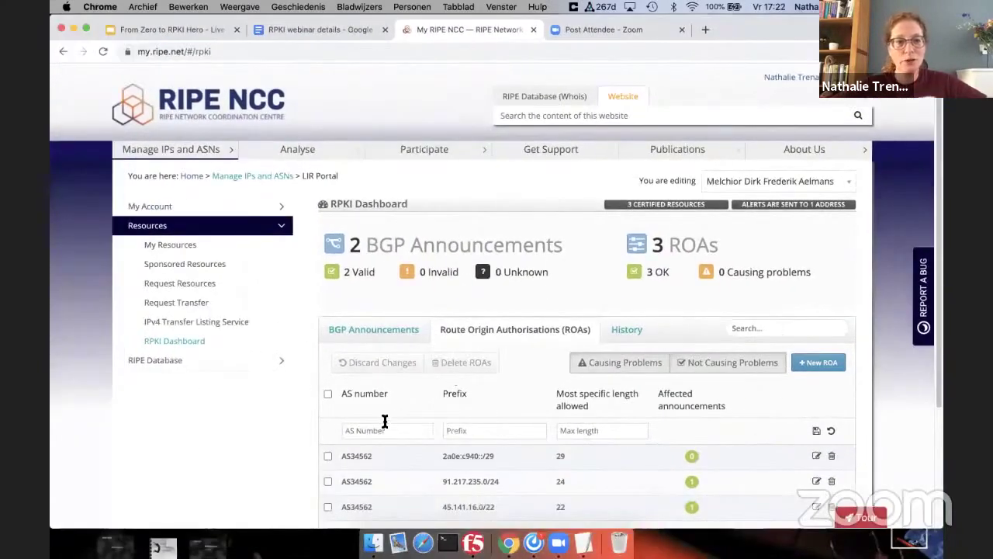
pyautogui.click(378, 431)
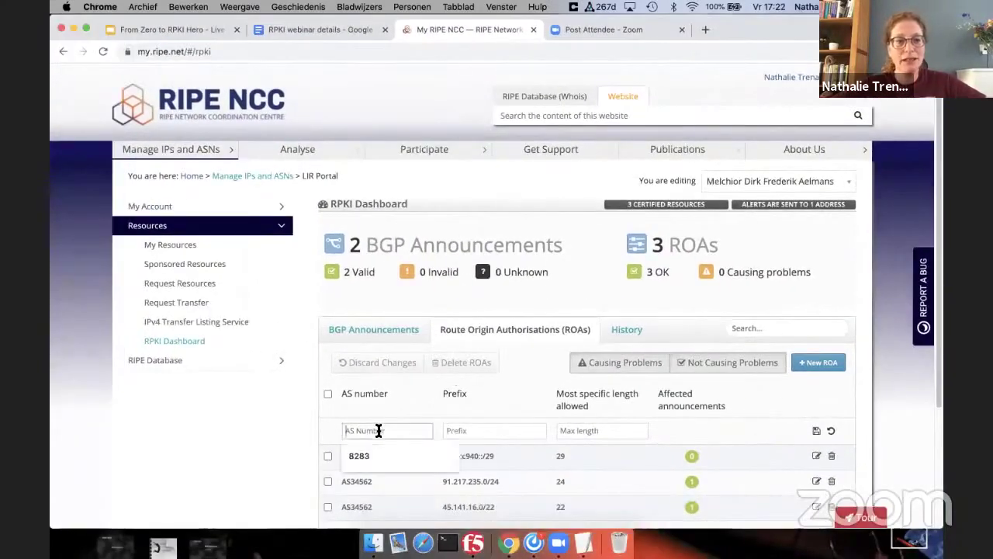
pyautogui.click(377, 457)
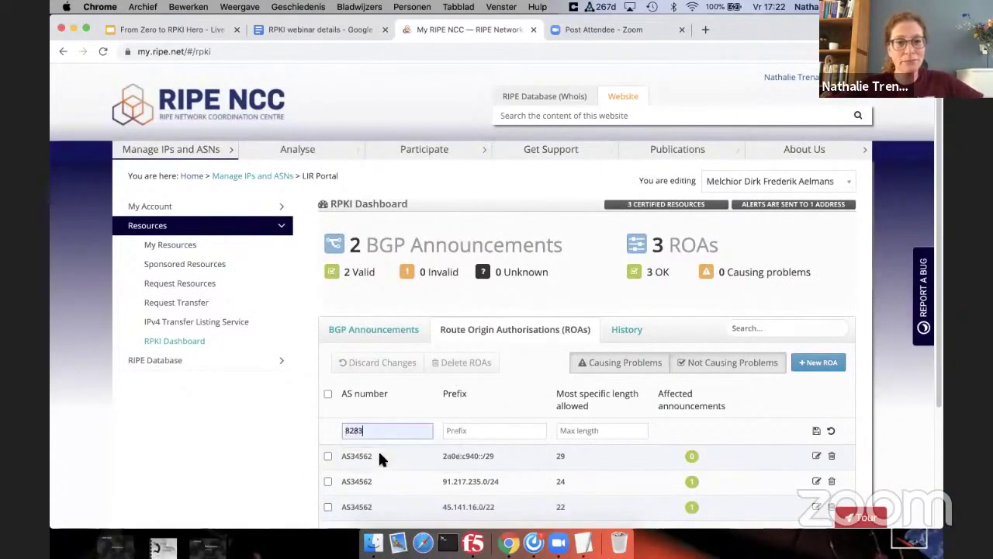
# Step: Try 2a02:898:0:200::/32 as the new ROA's prefix with maximum length 32, and clear the prefix
pyautogui.click(462, 431)
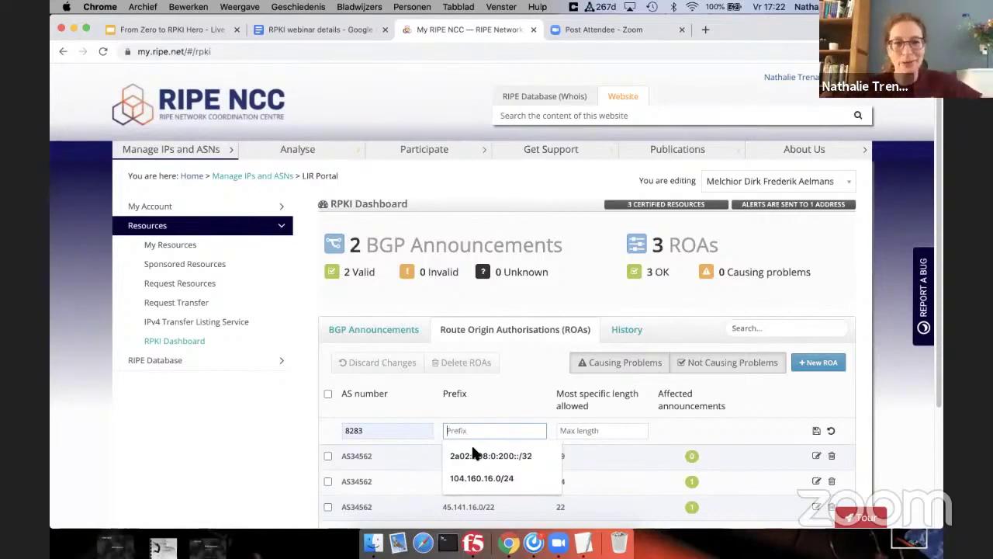
pyautogui.click(475, 454)
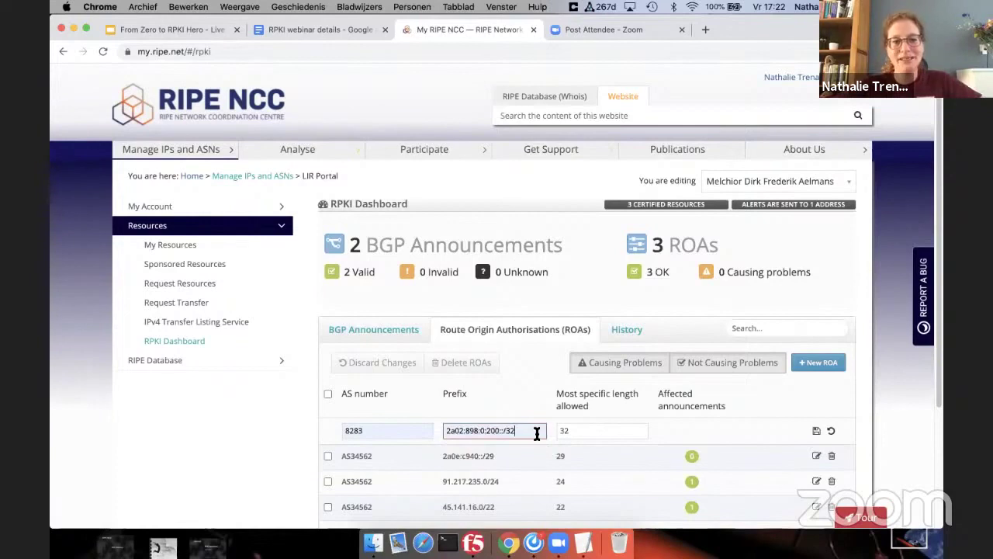
pyautogui.click(587, 431)
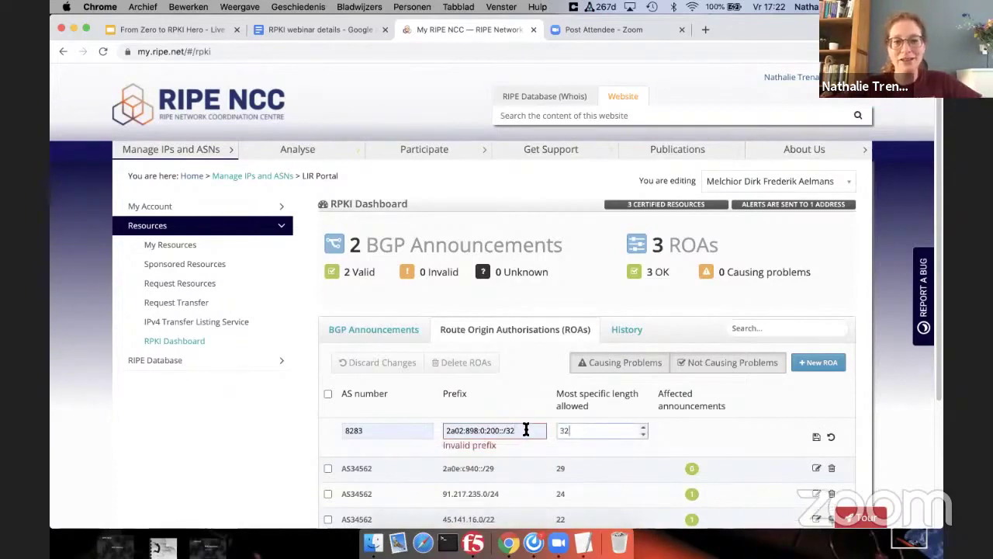
pyautogui.moveTo(526, 428); pyautogui.dragTo(361, 428)
pyautogui.press('BackSpace')
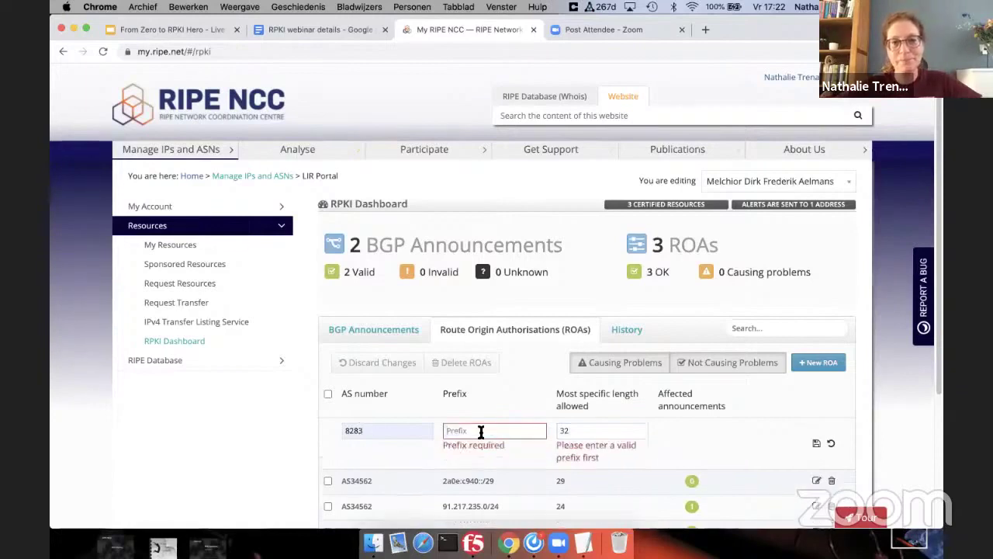
pyautogui.click(644, 427)
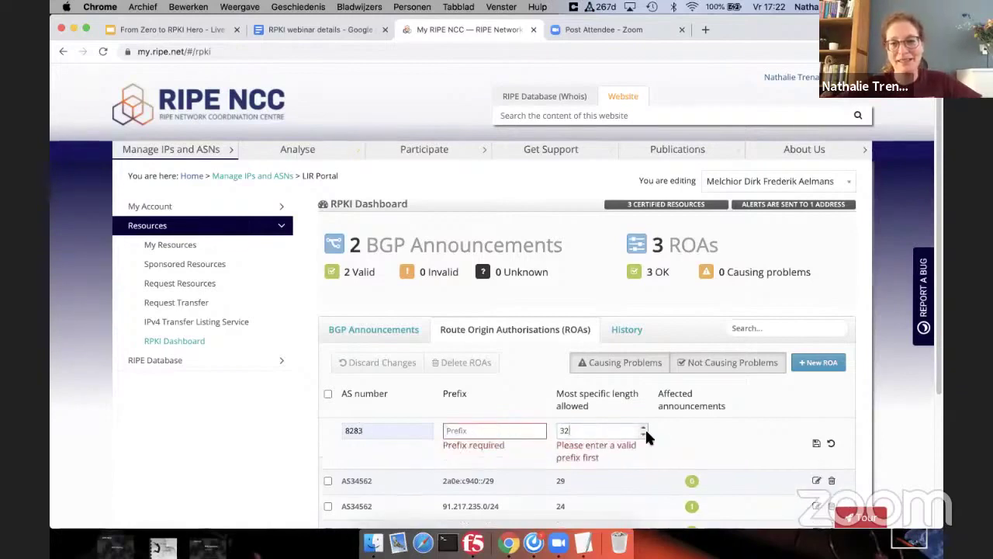
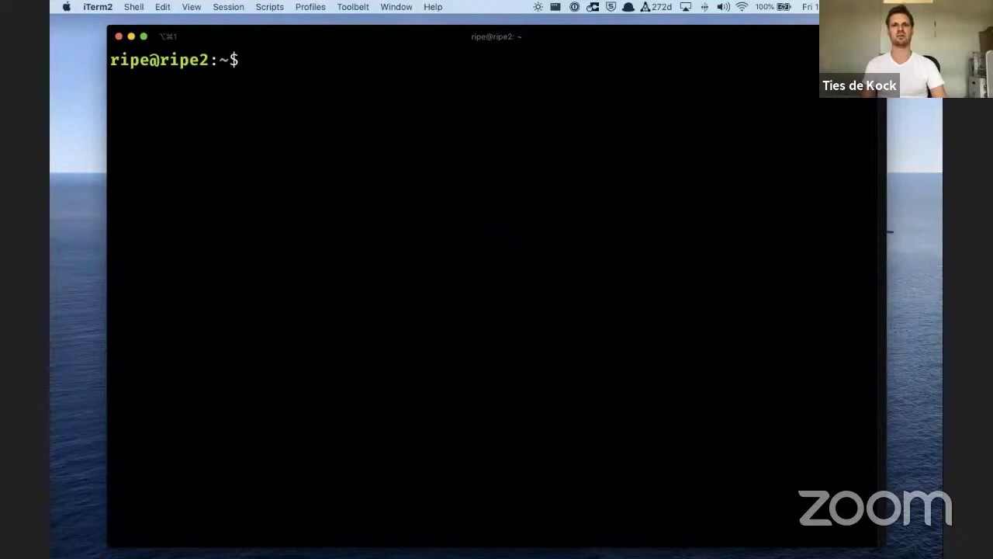
# Step: Switch to the rpki-validator-3 GitHub page in Chrome, open the installation instructions from the README and view the Debian package section
pyautogui.hotkey('ctrl', 'Up')
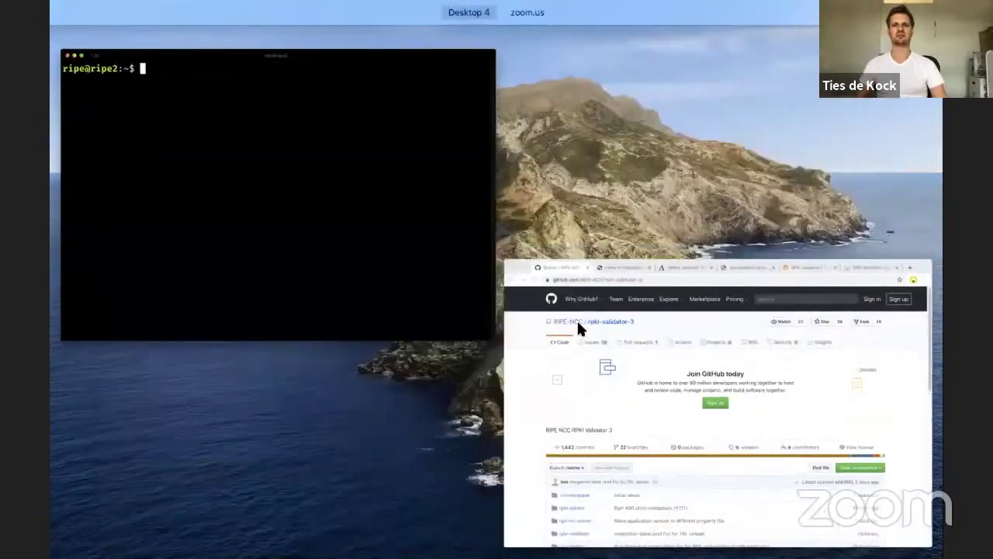
pyautogui.click(577, 319)
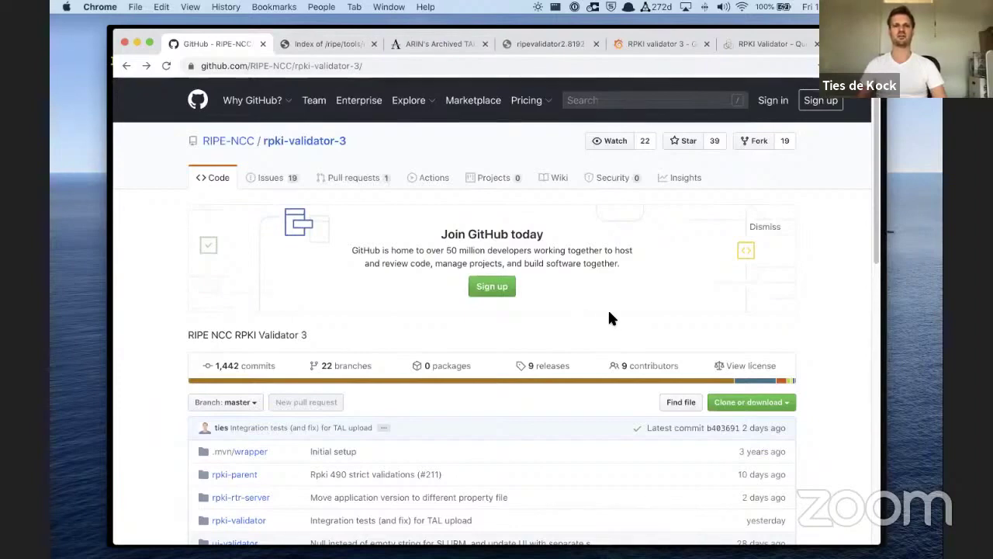
pyautogui.scroll(-3, 587, 339)
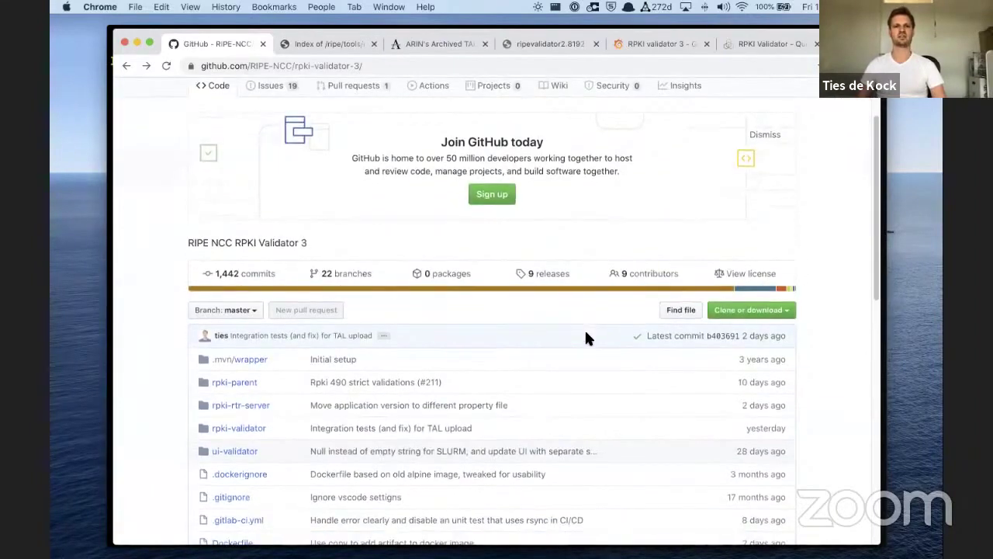
pyautogui.scroll(-9, 586, 339)
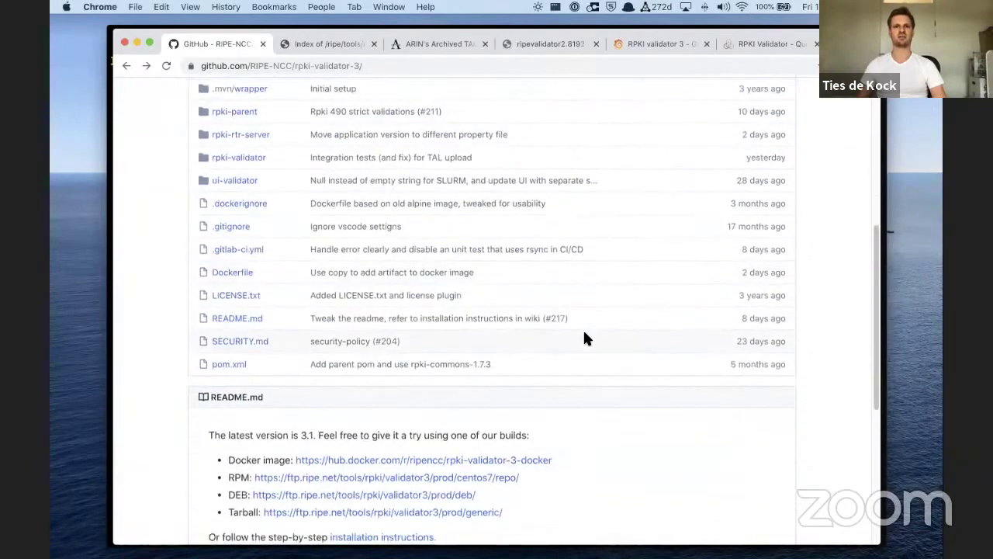
pyautogui.scroll(-5, 574, 333)
pyautogui.click(408, 260)
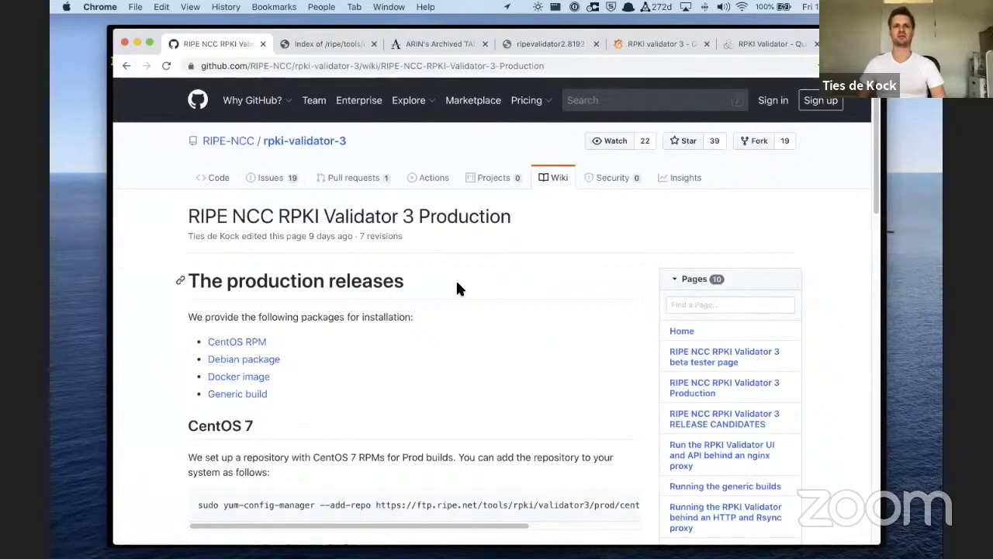
pyautogui.click(267, 360)
pyautogui.scroll(-1, 481, 335)
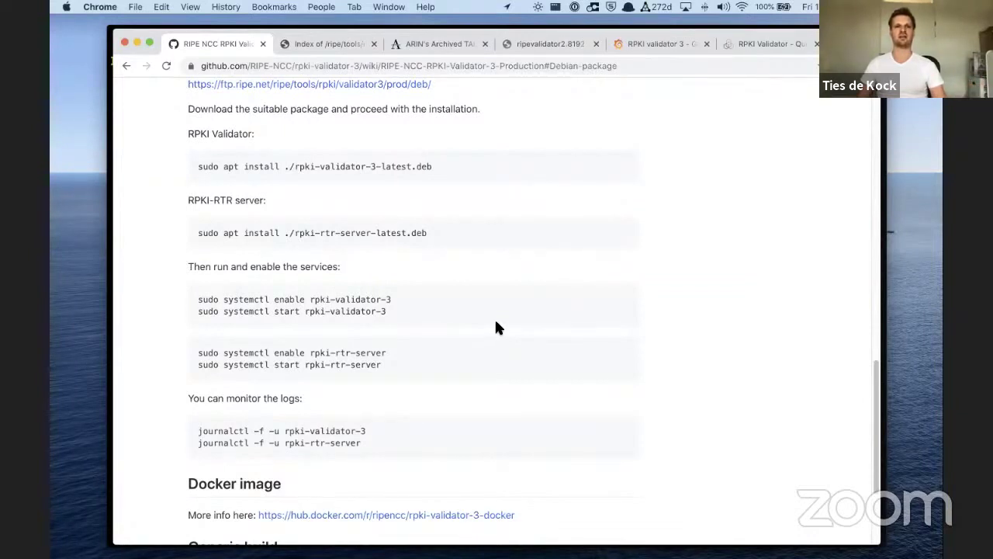
# Step: Copy the link address of rpki-rtr-server-latest.deb from the validator3 deb package index
pyautogui.click(351, 45)
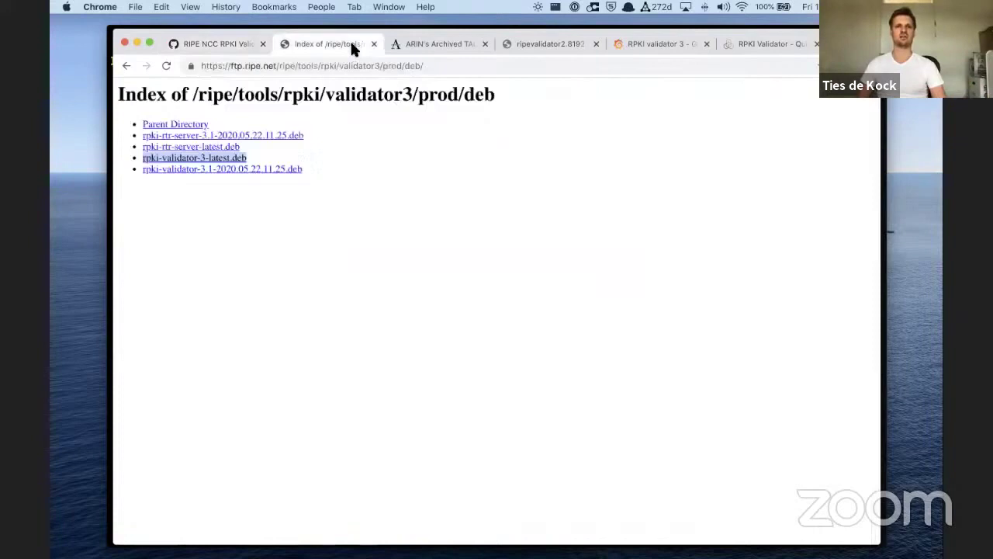
pyautogui.rightClick(216, 149)
pyautogui.click(282, 205)
# Step: Switch to iTerm2, connect to ripe2 over SSH in a new session, enlarge the text and begin a wget command
pyautogui.press('super+Tab')
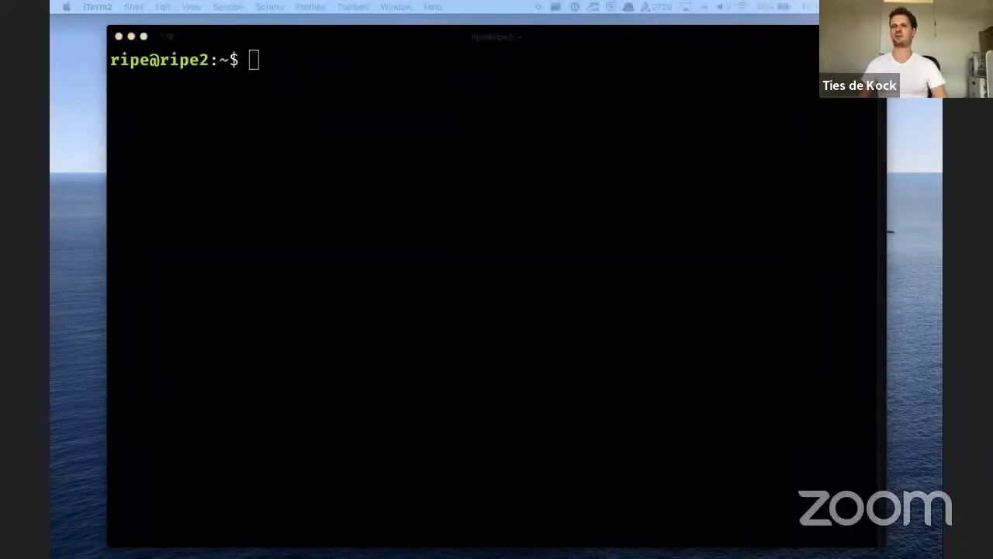
pyautogui.press('super+t')
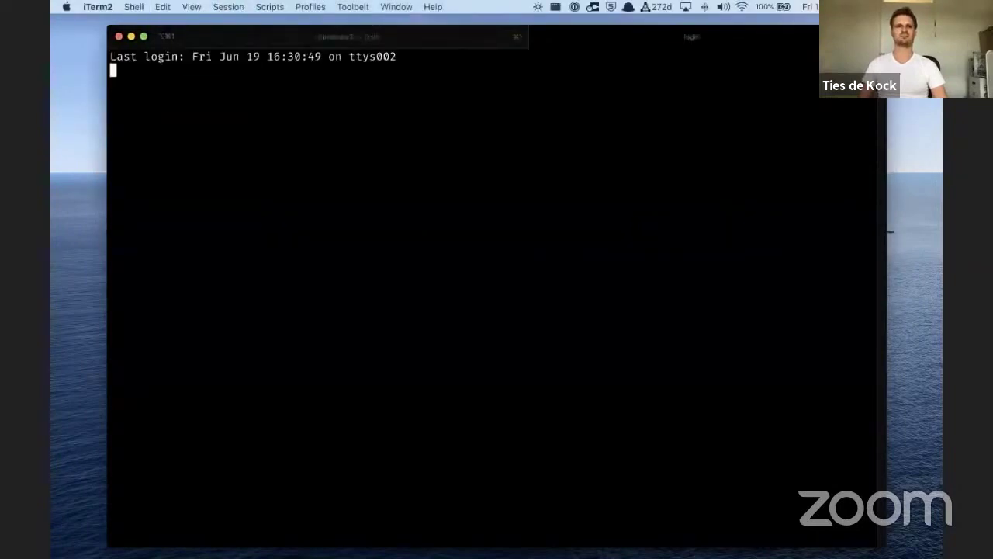
pyautogui.write('ssh ripe2')
pyautogui.press('Return')
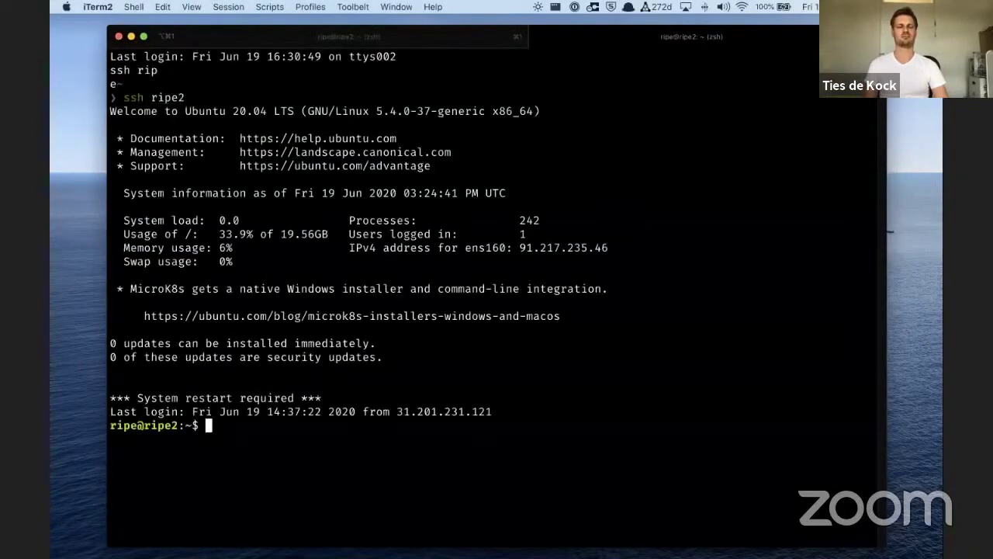
pyautogui.press('super+plus')
pyautogui.write('wget')
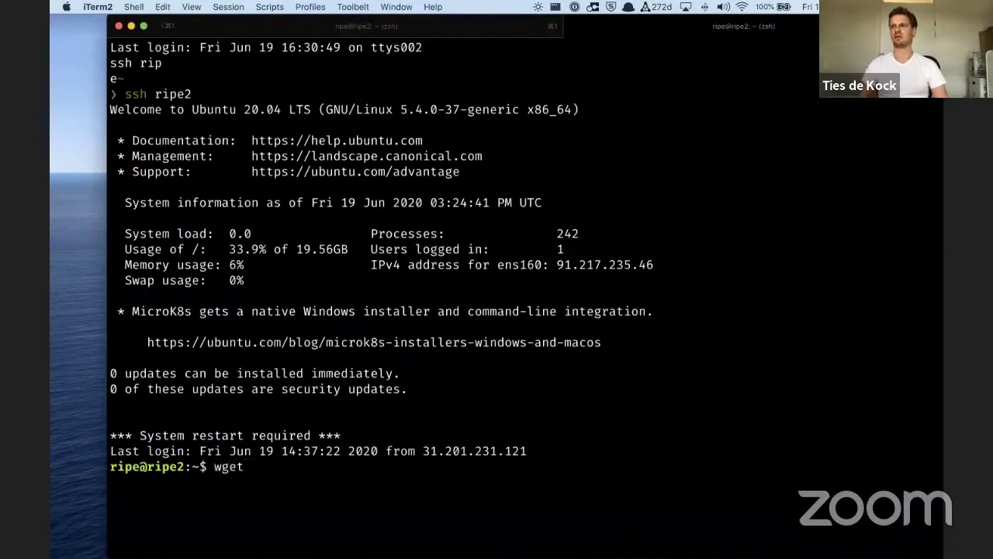
# Step: Switch to Chrome and copy the link address of rpki-rtr-server-latest.deb again from the deb package index
pyautogui.press('super+Tab')
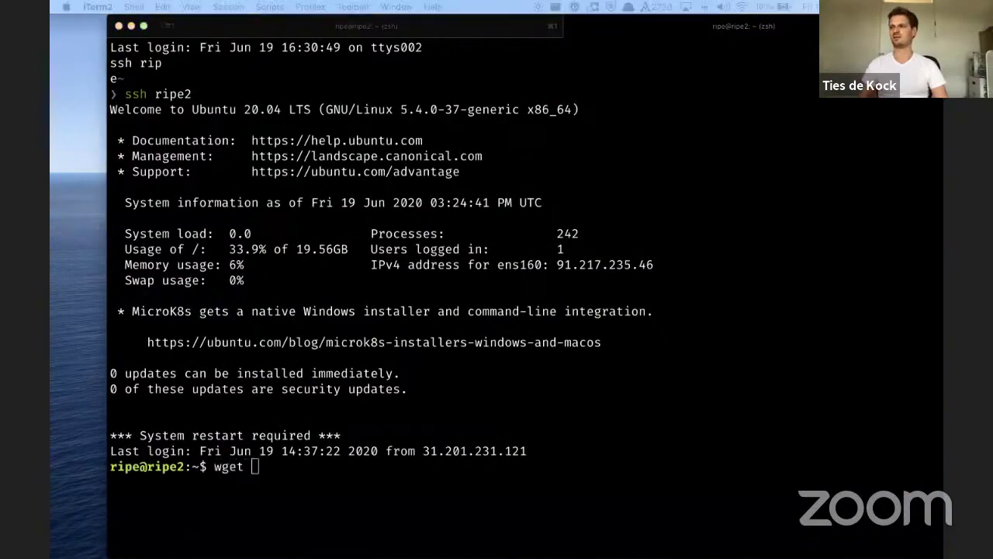
pyautogui.press('super+Tab')
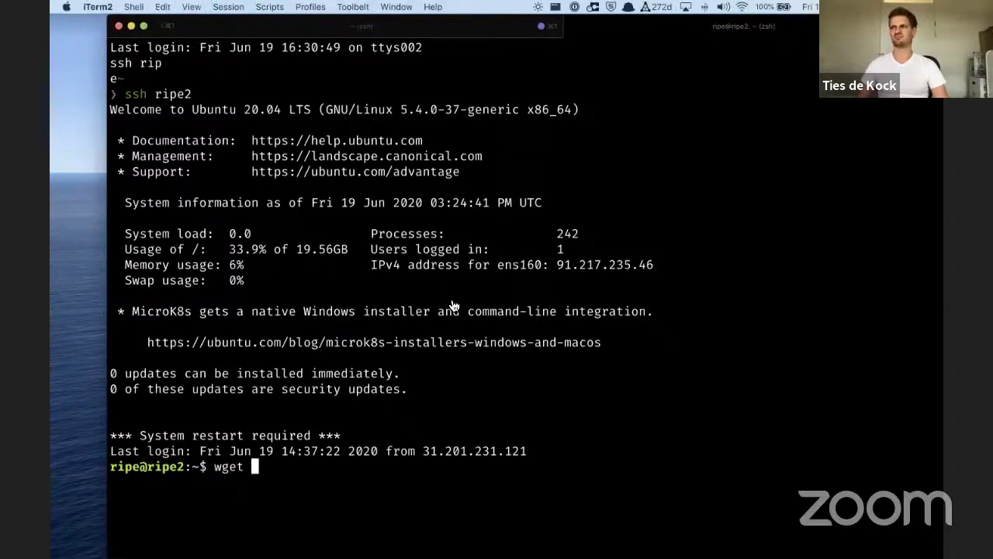
pyautogui.press('super+Tab')
pyautogui.rightClick(220, 147)
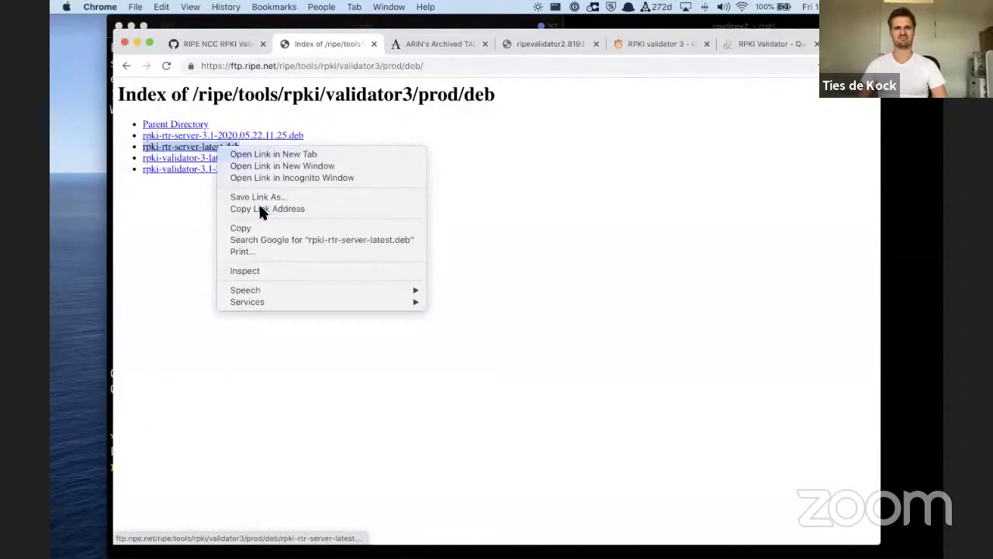
pyautogui.click(264, 209)
# Step: Switch to iTerm2 and run wget with the copied link to download rpki-rtr-server-latest.deb on ripe2
pyautogui.press('super+Tab')
pyautogui.write('w')
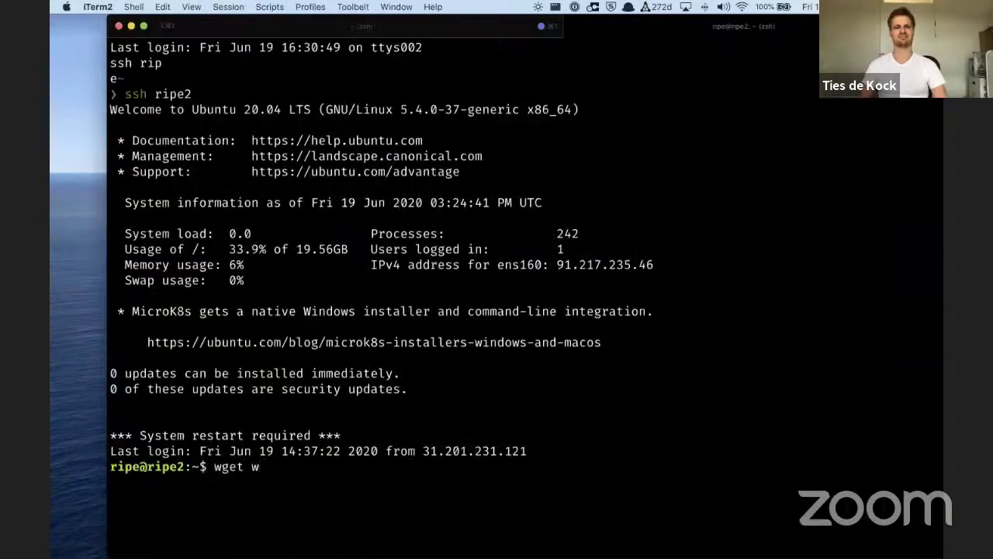
pyautogui.press('BackSpace')
pyautogui.rightClick(268, 160)
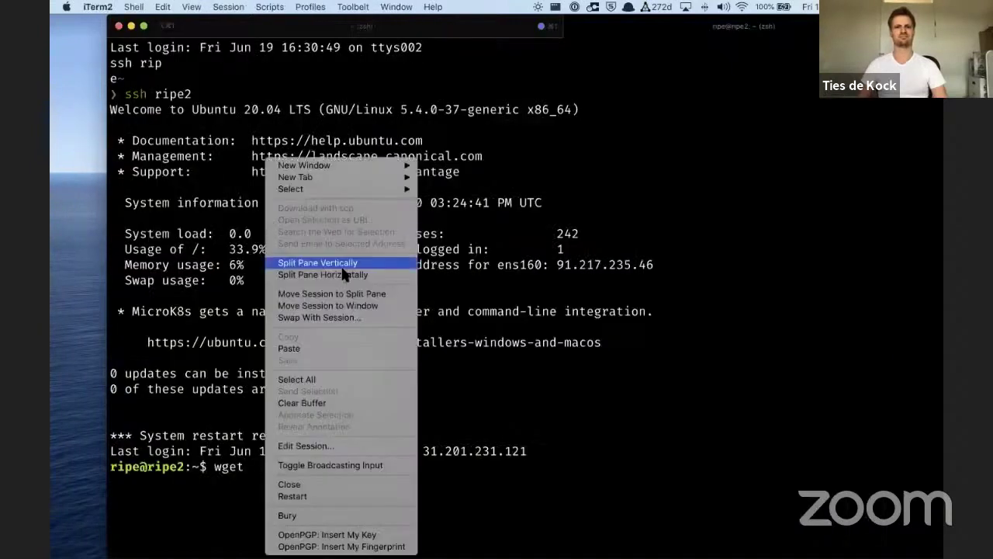
pyautogui.click(315, 351)
pyautogui.press('Return')
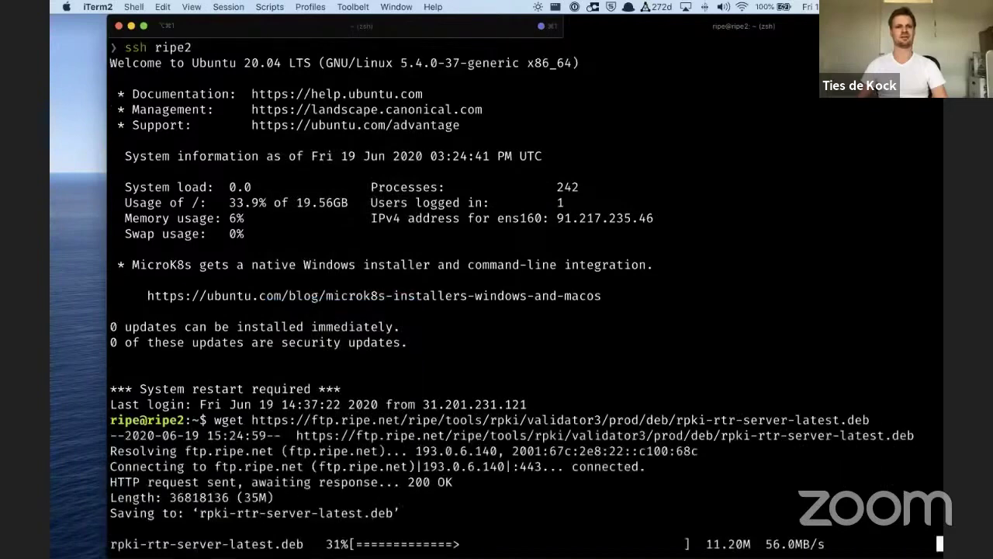
# Step: Switch to Chrome and copy the link address of rpki-validator-3-latest.deb from the deb package index
pyautogui.press('super+Tab')
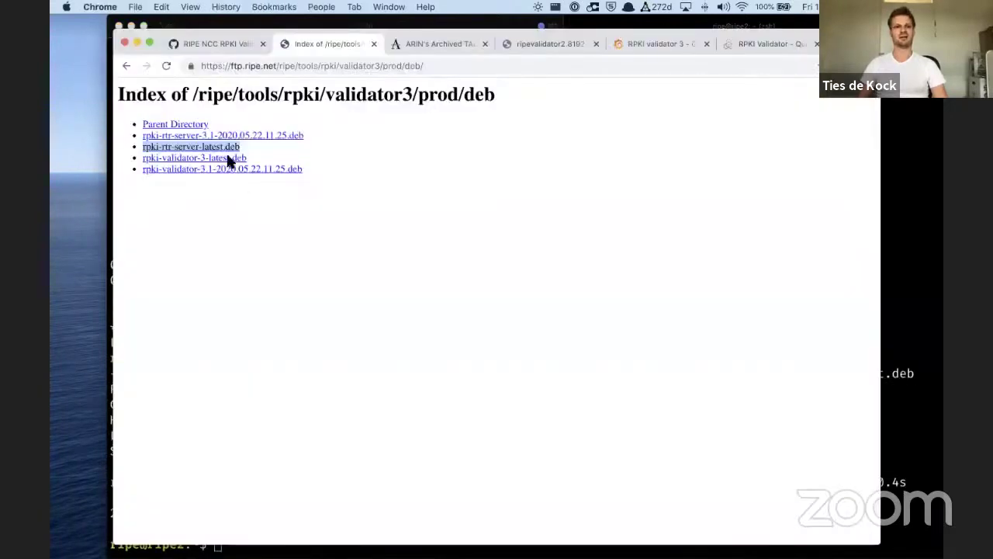
pyautogui.rightClick(228, 159)
pyautogui.click(307, 219)
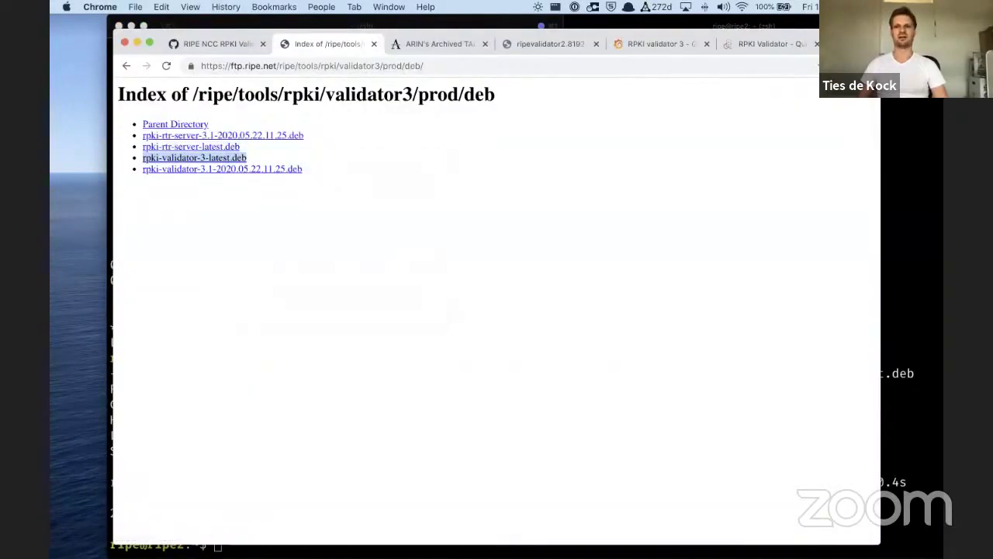
# Step: Switch to iTerm2 and download rpki-validator-3-latest.deb with wget using the copied link
pyautogui.press('super+Tab')
pyautogui.rightClick(528, 160)
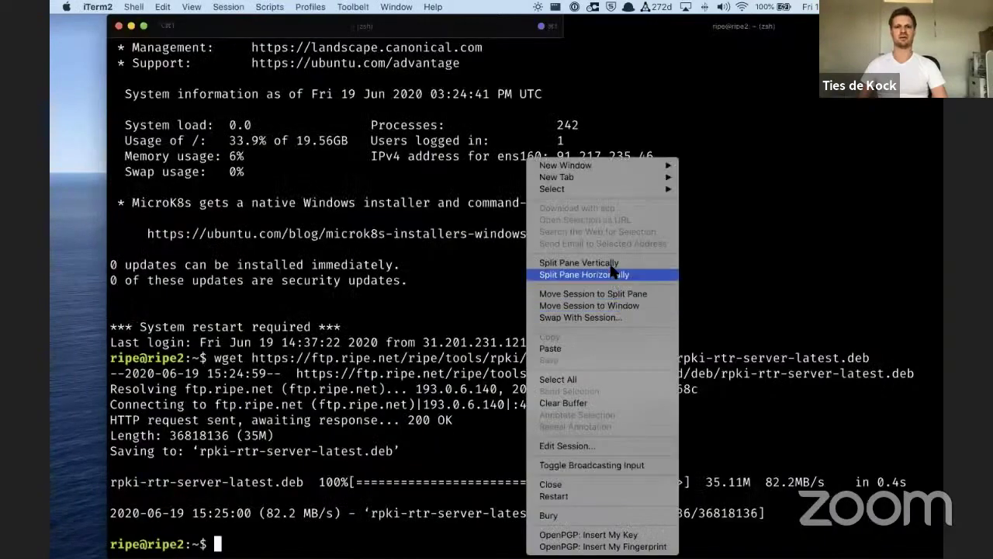
pyautogui.click(589, 351)
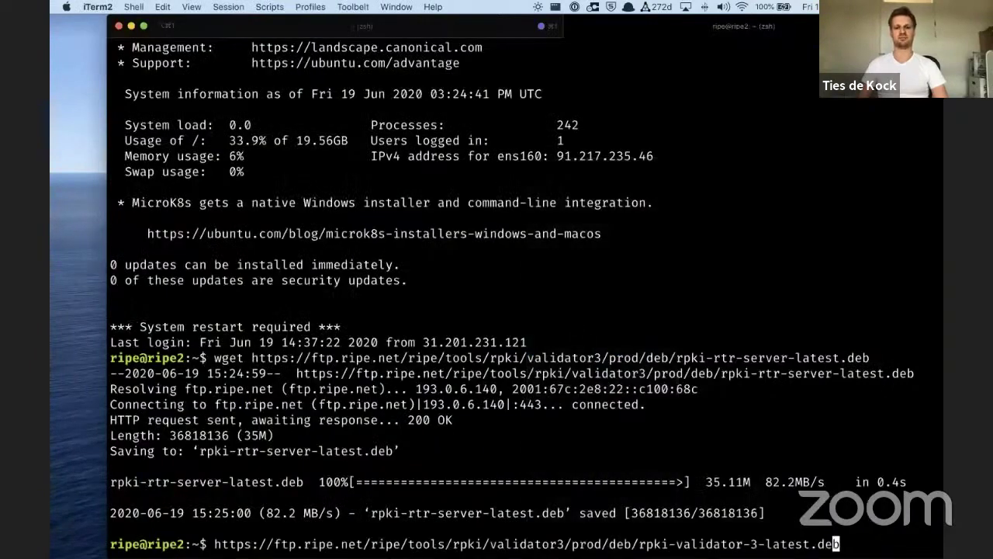
pyautogui.hotkey('ctrl', 'a')
pyautogui.write('wget')
pyautogui.press('Return')
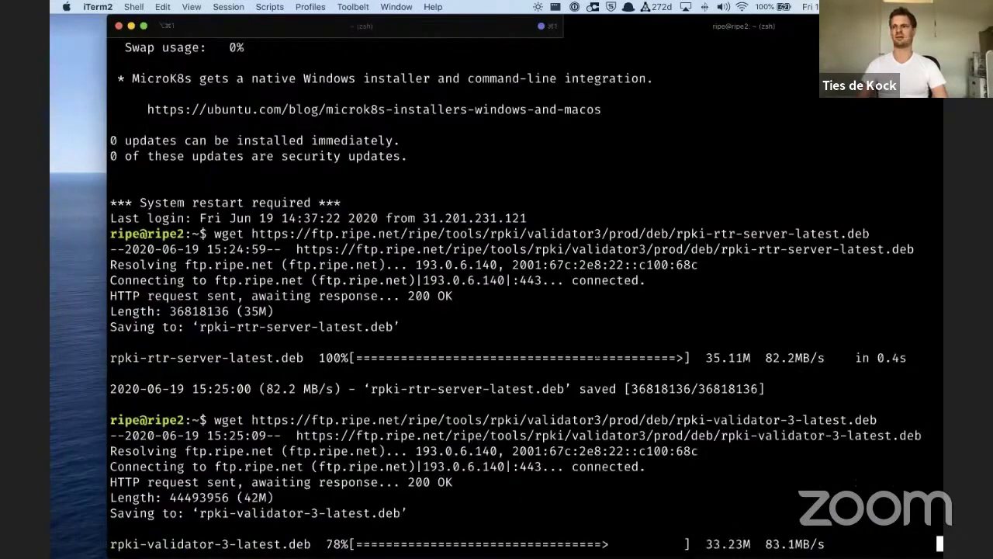
# Step: Install both packages with sudo apt install ./rpki-validator-3-latest.deb ./rpki-rtr-server-latest.deb and agree to continue
pyautogui.press('super+Tab')
pyautogui.press('super+Tab')
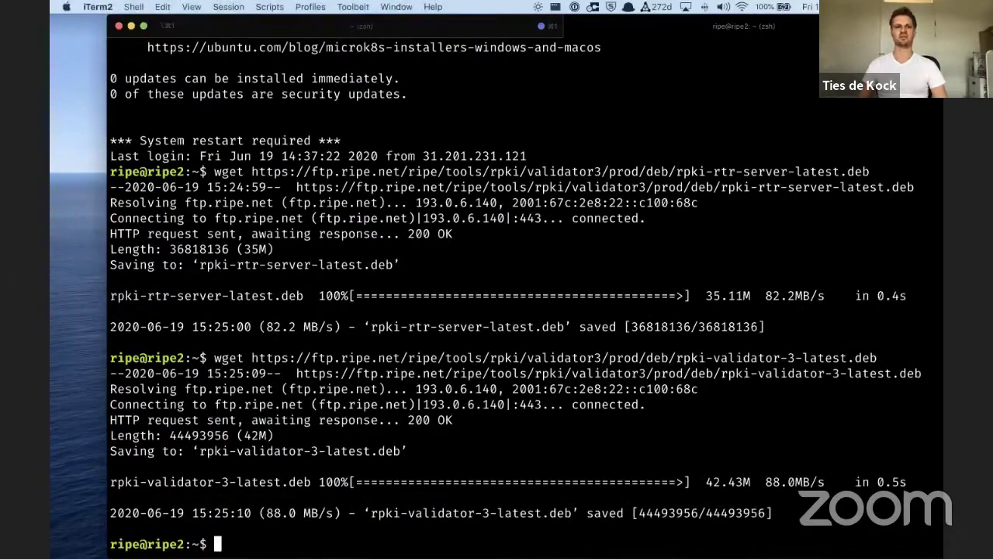
pyautogui.write('sud o')
pyautogui.press('BackSpace')
pyautogui.press('BackSpace')
pyautogui.write('o')
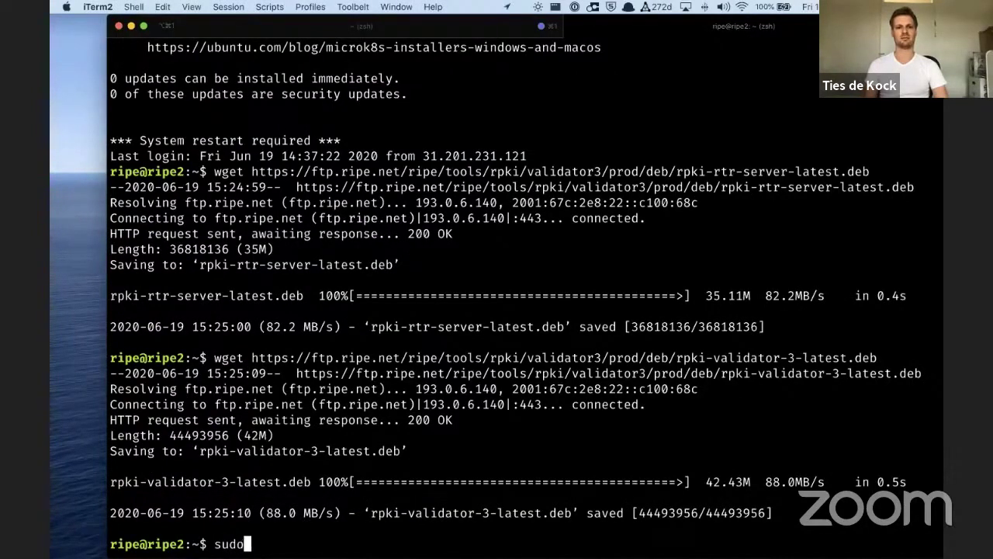
pyautogui.write(' apt install ./rp')
pyautogui.press('Tab')
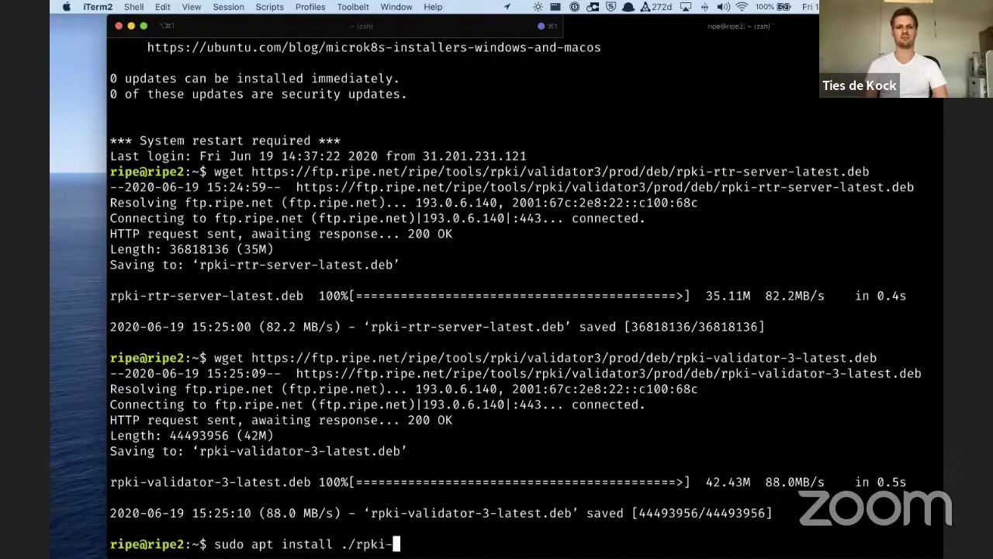
pyautogui.write('v')
pyautogui.press('Tab')
pyautogui.write('rp')
pyautogui.press('BackSpace')
pyautogui.press('BackSpace')
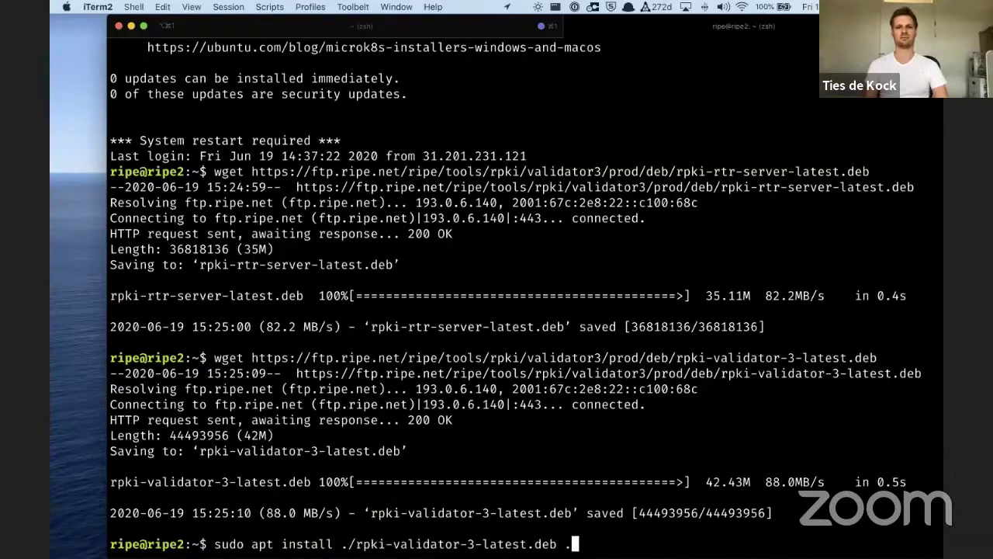
pyautogui.write('./rp')
pyautogui.press('Tab')
pyautogui.write('r')
pyautogui.press('Tab')
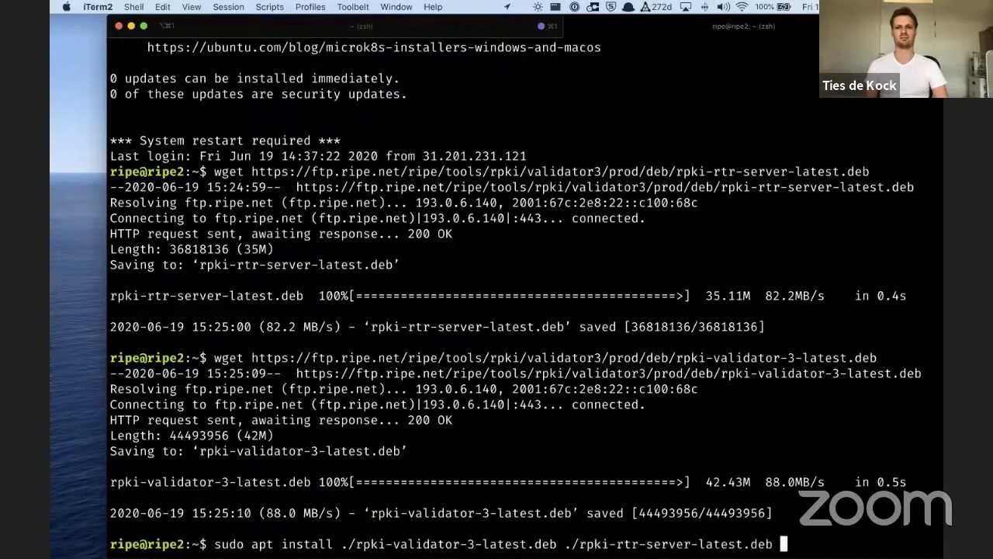
pyautogui.press('Return')
pyautogui.write('y')
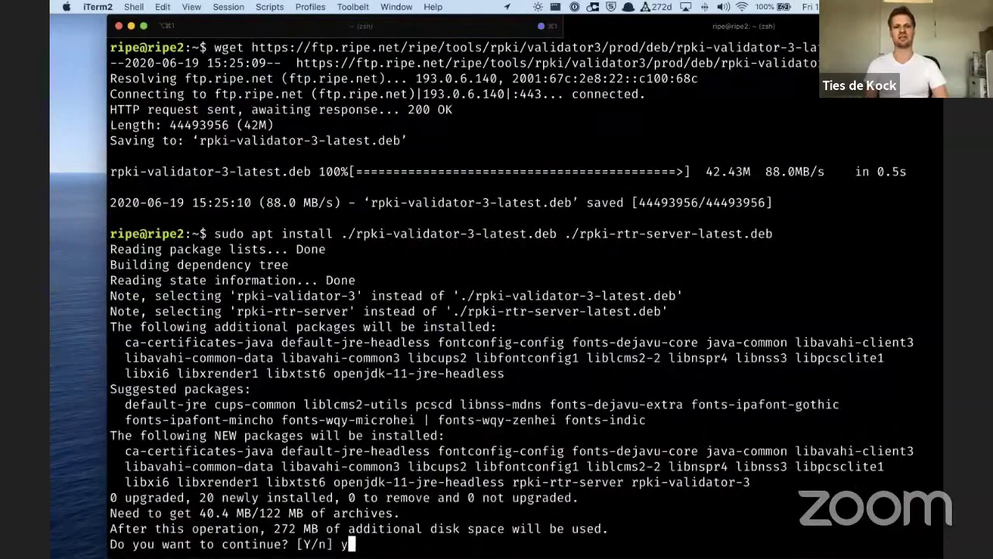
pyautogui.press('Return')
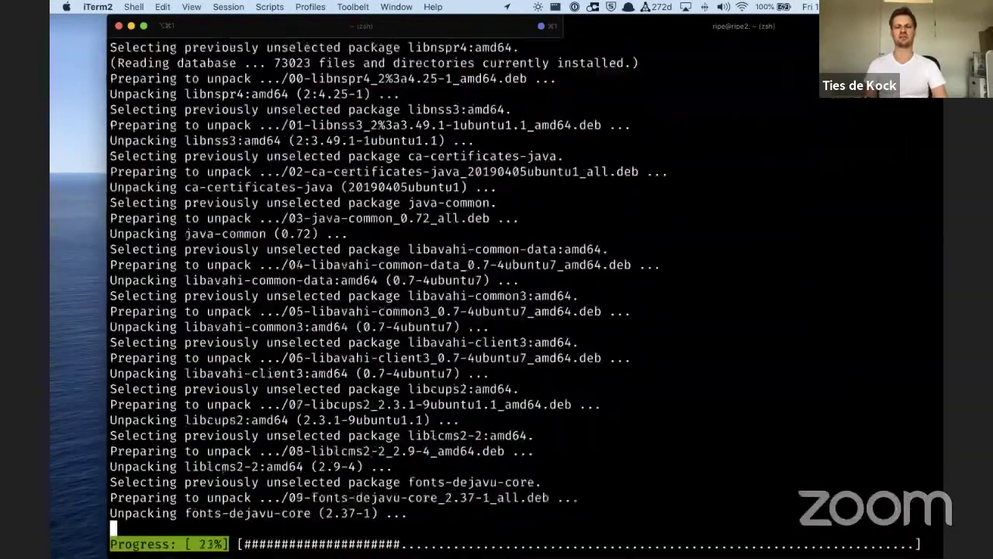
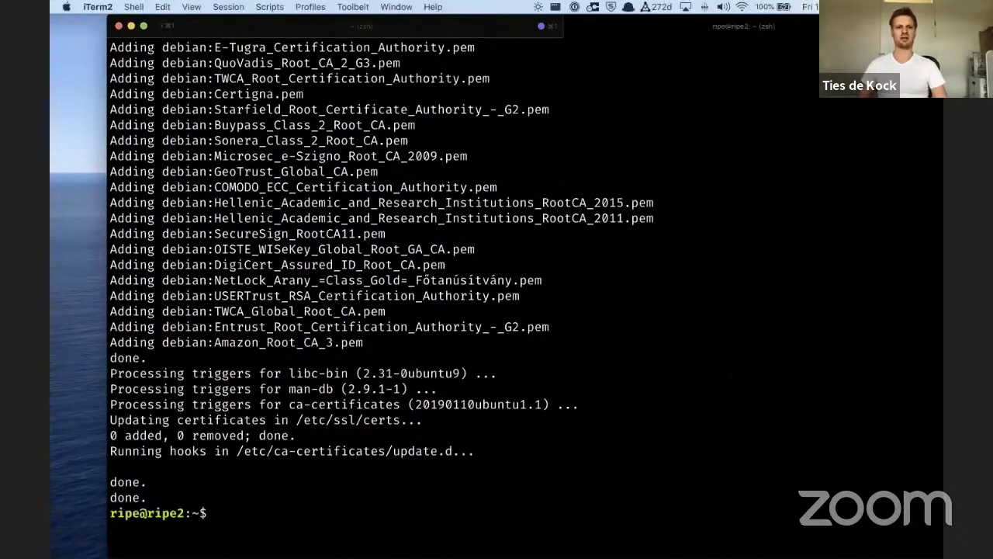
pyautogui.write('vim /etc/rpki-validator-3/application.properties')
pyautogui.press('Return')
pyautogui.write('j:q')
pyautogui.press('Return')
pyautogui.write(':q!')
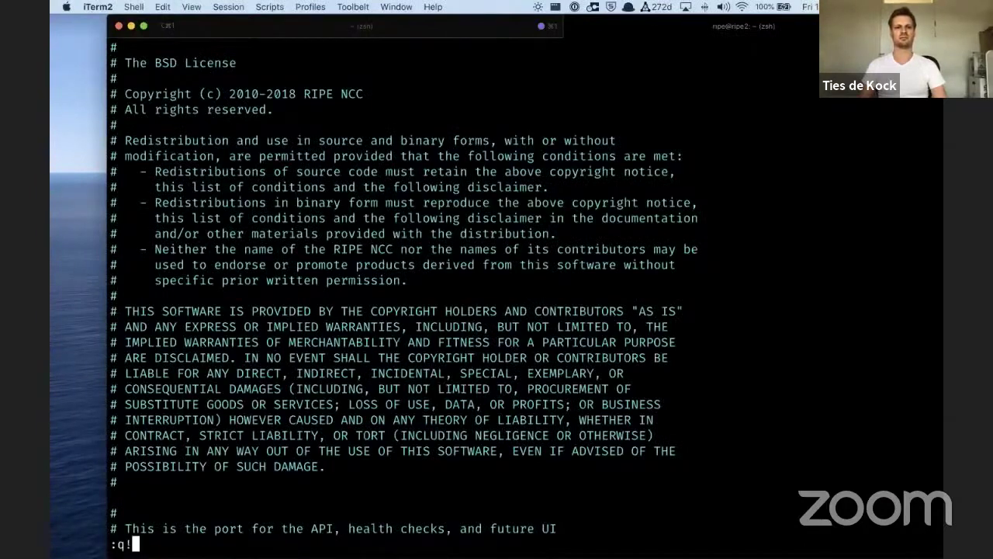
pyautogui.press('Return')
# Step: Open both application.properties files in vim with sudo, change the localhost address in the rpki-validator-3 one to 0.0.0.0 and save it
pyautogui.press('Up')
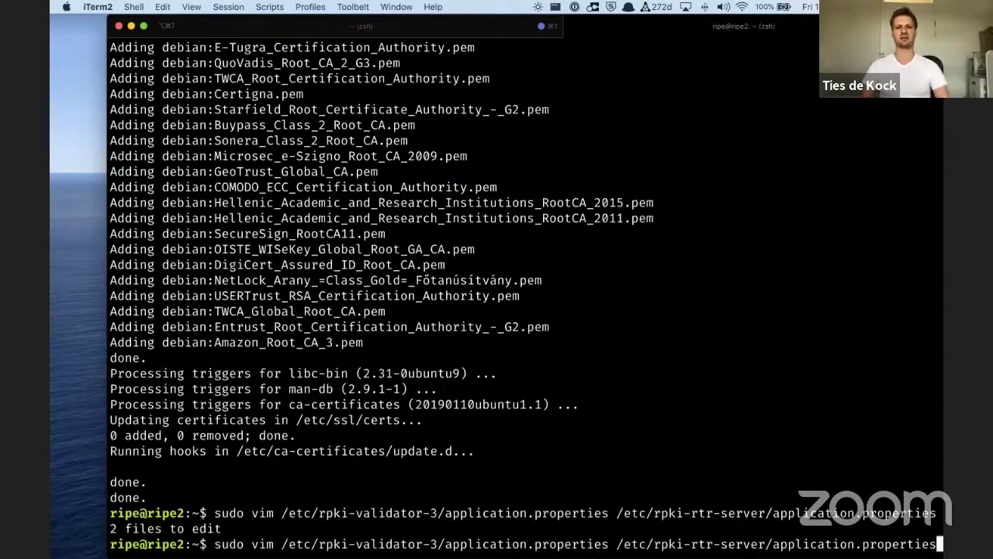
pyautogui.press('Return')
pyautogui.press('j')
pyautogui.press('j')
pyautogui.press('j')
pyautogui.press('j')
pyautogui.press('j')
pyautogui.press('j')
pyautogui.press('j')
pyautogui.press('j')
pyautogui.press('j')
pyautogui.press('j')
pyautogui.press('j')
pyautogui.press('j')
pyautogui.press('j')
pyautogui.press('j')
pyautogui.press('j')
pyautogui.press('j')
pyautogui.press('j')
pyautogui.press('j')
pyautogui.press('j')
pyautogui.press('j')
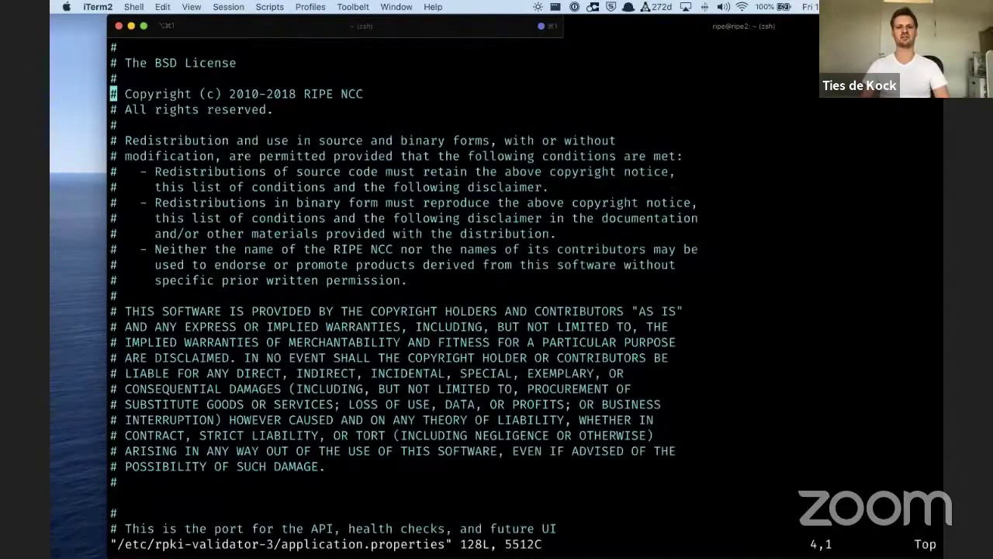
pyautogui.write('/local')
pyautogui.press('Return')
pyautogui.write('jkvec0.0.0.0')
pyautogui.press('Escape')
pyautogui.write(':w')
pyautogui.press('Return')
# Step: Go to the rpki-rtr-server application.properties file, set server.address to 0.0.0.0 and save it
pyautogui.write(':bnext')
pyautogui.press('Return')
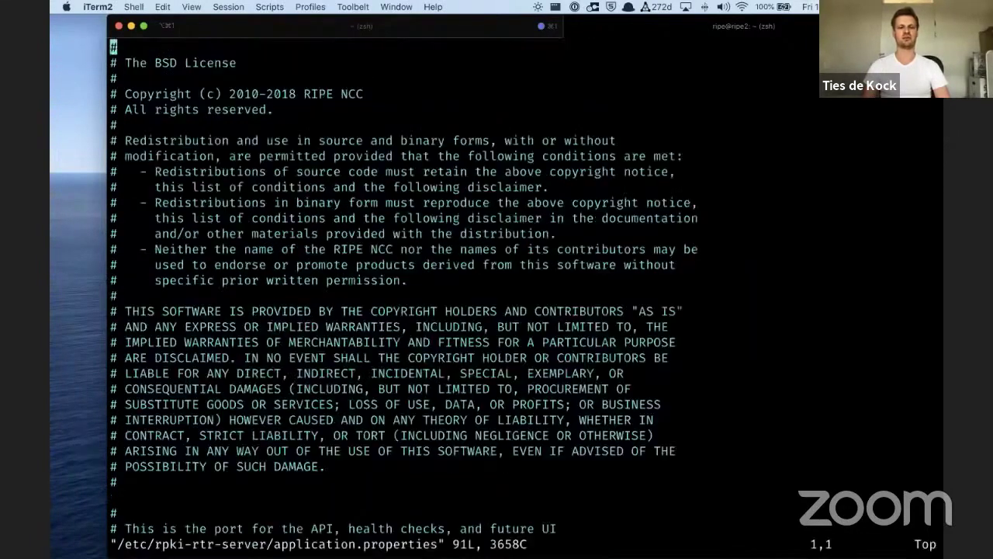
pyautogui.press('n')
pyautogui.press('j')
pyautogui.press('j')
pyautogui.press('j')
pyautogui.press('j')
pyautogui.press('j')
pyautogui.press('j')
pyautogui.press('j')
pyautogui.press('j')
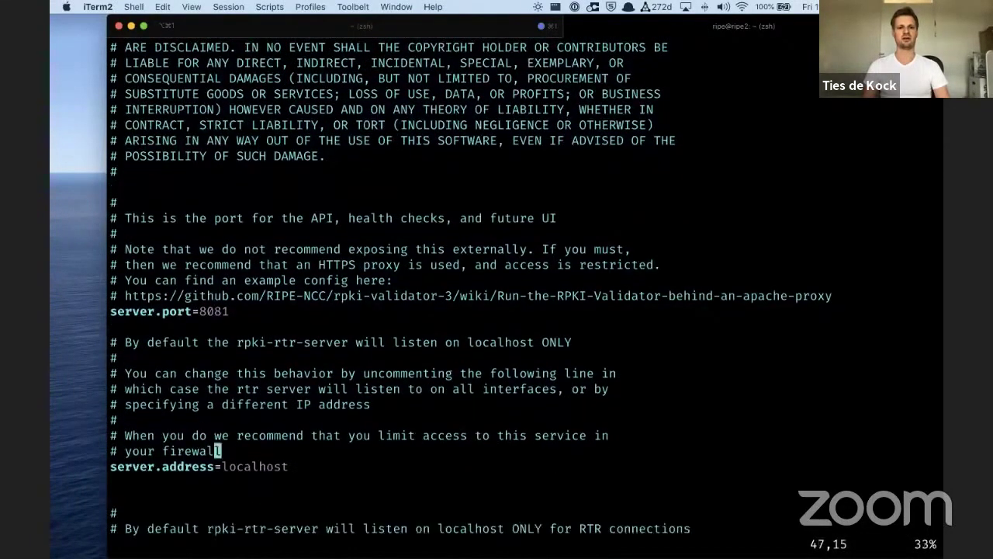
pyautogui.write('bcw0.0.0')
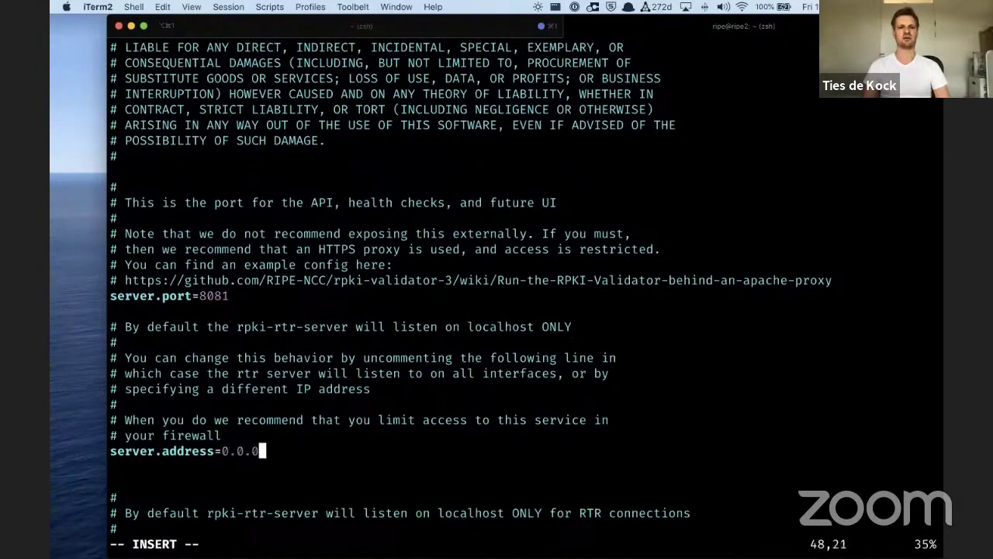
pyautogui.press('Escape')
pyautogui.write(':w')
pyautogui.press('Return')
pyautogui.press('n')
pyautogui.press('j')
pyautogui.press('k')
pyautogui.press('k')
pyautogui.press('k')
pyautogui.press('k')
pyautogui.press('k')
pyautogui.write('a0')
pyautogui.press('BackSpace')
pyautogui.write('.0')
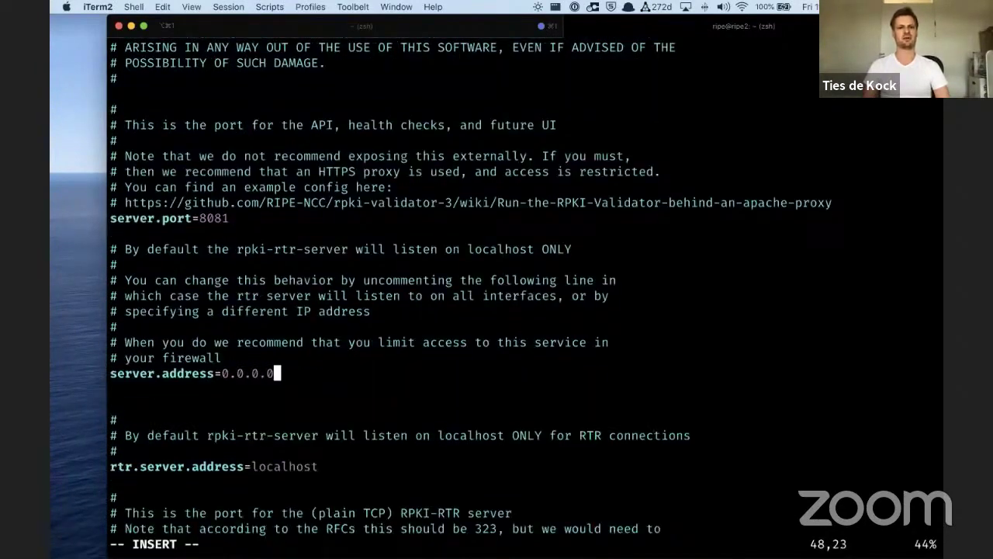
pyautogui.press('Escape')
pyautogui.write(':w')
pyautogui.press('Return')
# Step: Set rtr.server.address to 0.0.0.0 in the same file, save it and quit vim
pyautogui.press('j')
pyautogui.press('j')
pyautogui.press('j')
pyautogui.press('j')
pyautogui.press('j')
pyautogui.press('j')
pyautogui.press('h')
pyautogui.press('h')
pyautogui.press('h')
pyautogui.write('lcw0.0.0.0')
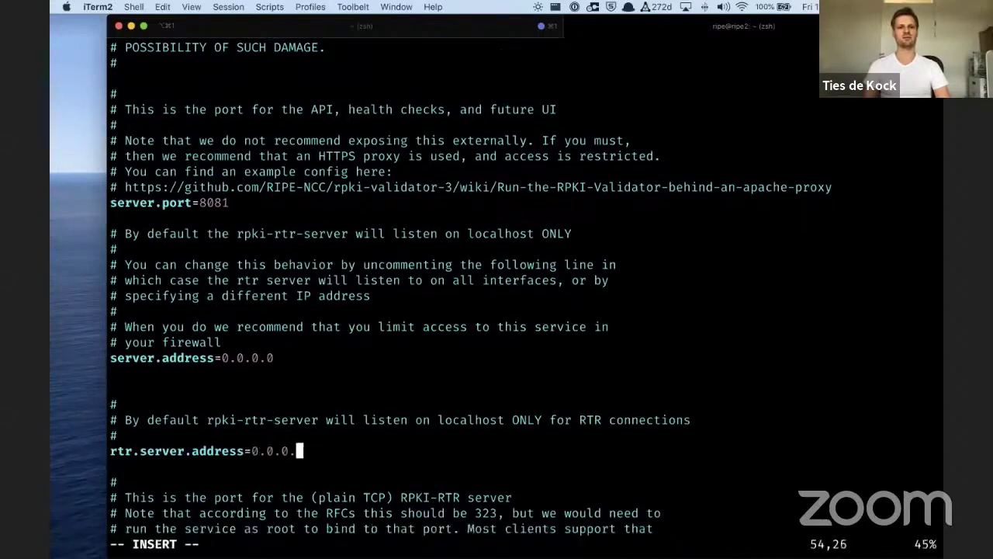
pyautogui.press('Escape')
pyautogui.write(':wq')
pyautogui.press('Return')
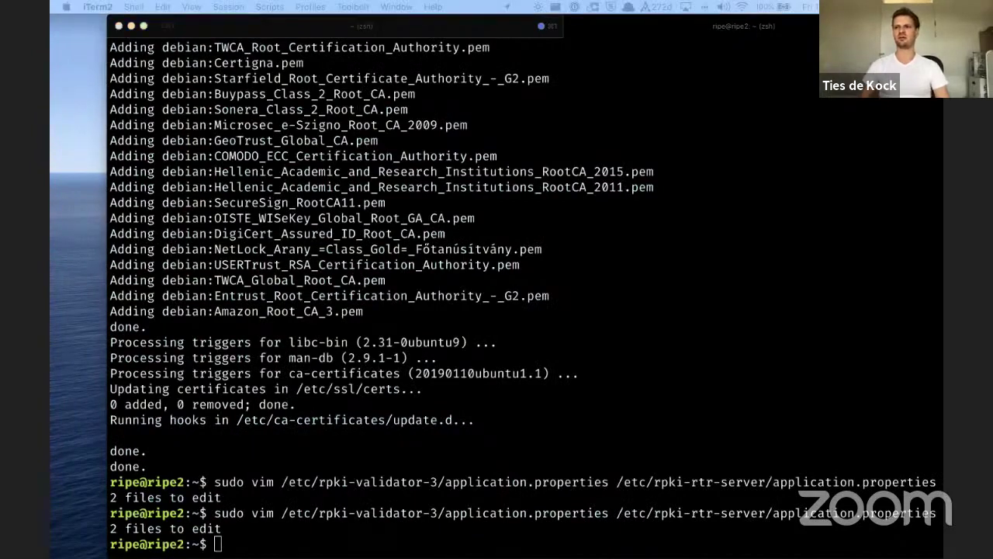
# Step: Return to the terminal and enable both services with sudo systemctl enable rpki-rtr-server rpki-validator-3
pyautogui.press('super+Tab')
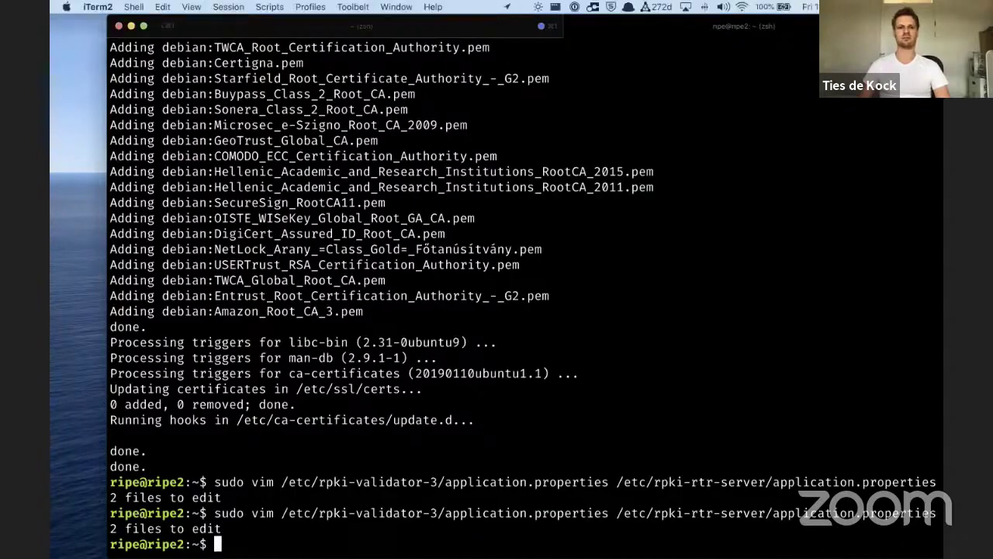
pyautogui.write('sudo systemctl enable rpki-rtr-server rpki-validator-3sudo')
pyautogui.press('Left')
pyautogui.press('Left')
pyautogui.press('Left')
pyautogui.press('Left')
pyautogui.press('Left')
pyautogui.press('Left')
pyautogui.press('Left')
pyautogui.press('Left')
pyautogui.press('Left')
pyautogui.press('Left')
pyautogui.press('Left')
pyautogui.press('Left')
pyautogui.press('Left')
pyautogui.press('Left')
pyautogui.press('Left')
pyautogui.press('Left')
pyautogui.press('Left')
pyautogui.press('Left')
pyautogui.press('Left')
pyautogui.press('Left')
pyautogui.press('Left')
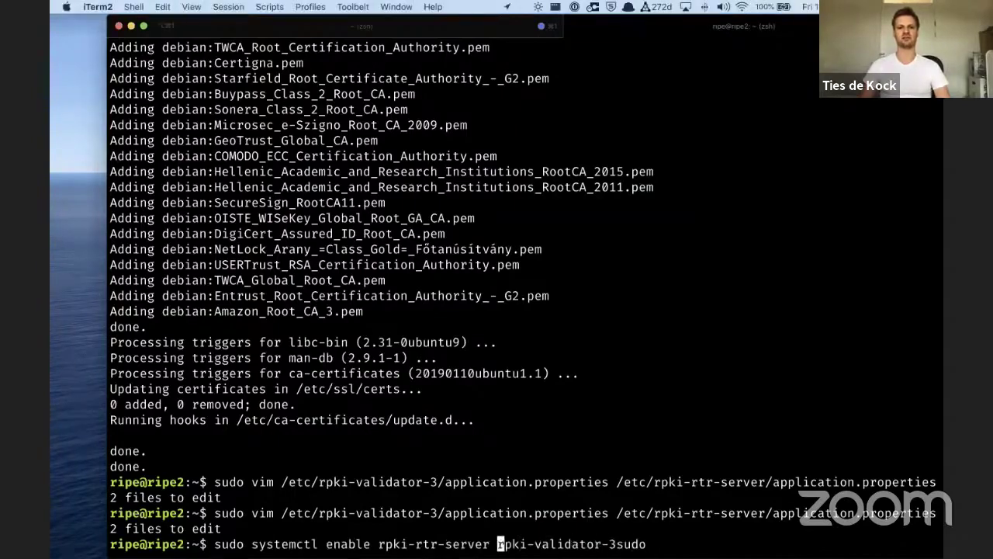
pyautogui.press('Right')
pyautogui.press('Right')
pyautogui.press('Right')
pyautogui.press('Right')
pyautogui.press('Right')
pyautogui.press('Right')
pyautogui.press('Right')
pyautogui.press('Right')
pyautogui.press('Right')
pyautogui.press('Right')
pyautogui.press('Right')
pyautogui.press('Right')
pyautogui.press('Right')
pyautogui.press('Right')
pyautogui.press('Right')
pyautogui.press('Right')
pyautogui.press('Right')
pyautogui.press('Right')
pyautogui.press('Right')
pyautogui.press('Right')
pyautogui.press('BackSpace')
pyautogui.press('BackSpace')
pyautogui.press('BackSpace')
pyautogui.press('BackSpace')
pyautogui.press('Return')
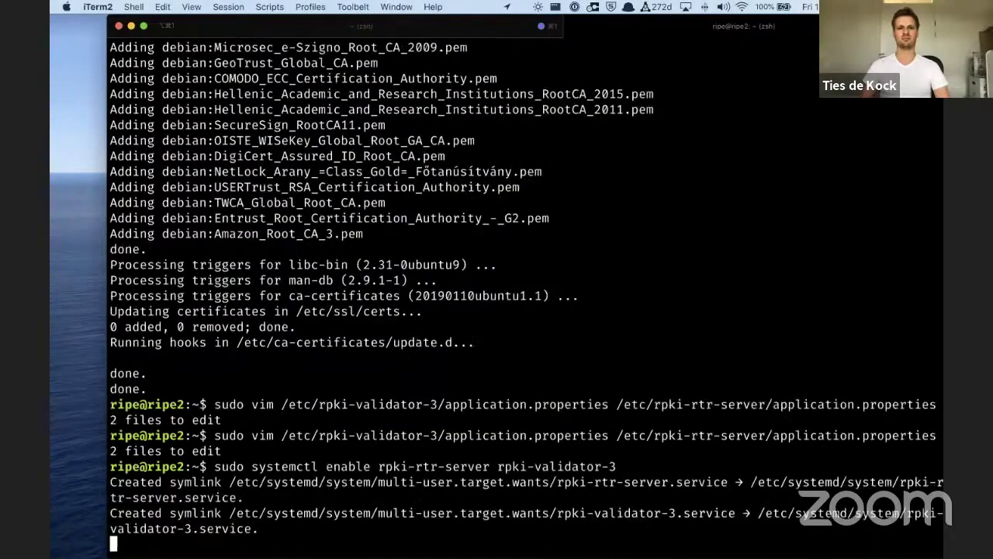
# Step: Start both services with sudo systemctl start rpki-rtr-server rpki-validator-3, reusing the previous command
pyautogui.press('Up')
pyautogui.press('Left')
pyautogui.press('Left')
pyautogui.press('Left')
pyautogui.press('Left')
pyautogui.press('Left')
pyautogui.press('Left')
pyautogui.press('Left')
pyautogui.press('Left')
pyautogui.press('Left')
pyautogui.press('Left')
pyautogui.press('Left')
pyautogui.press('Left')
pyautogui.press('Left')
pyautogui.press('Left')
pyautogui.press('Left')
pyautogui.press('Left')
pyautogui.press('Left')
pyautogui.press('Left')
pyautogui.press('Left')
pyautogui.press('Left')
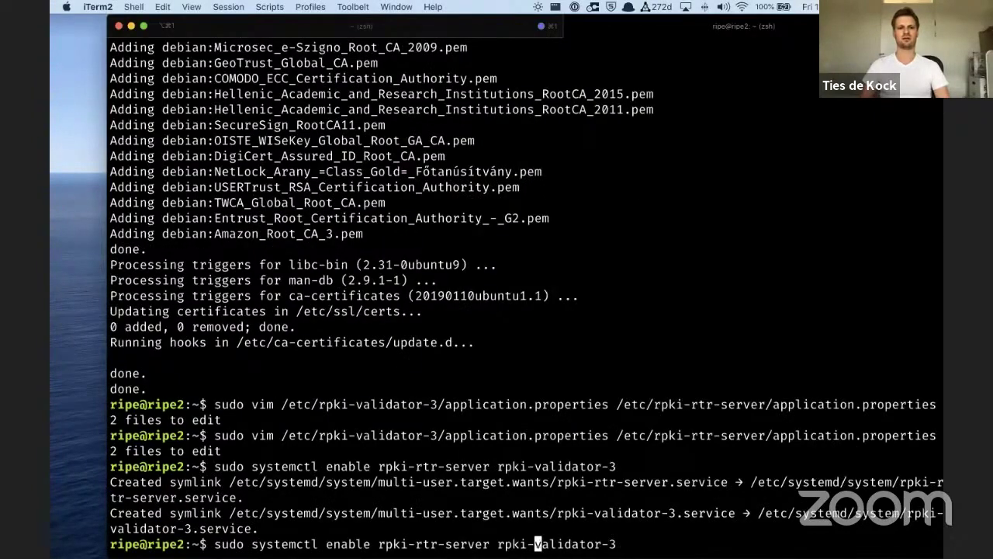
pyautogui.press('BackSpace')
pyautogui.press('BackSpace')
pyautogui.press('BackSpace')
pyautogui.press('BackSpace')
pyautogui.press('BackSpace')
pyautogui.press('BackSpace')
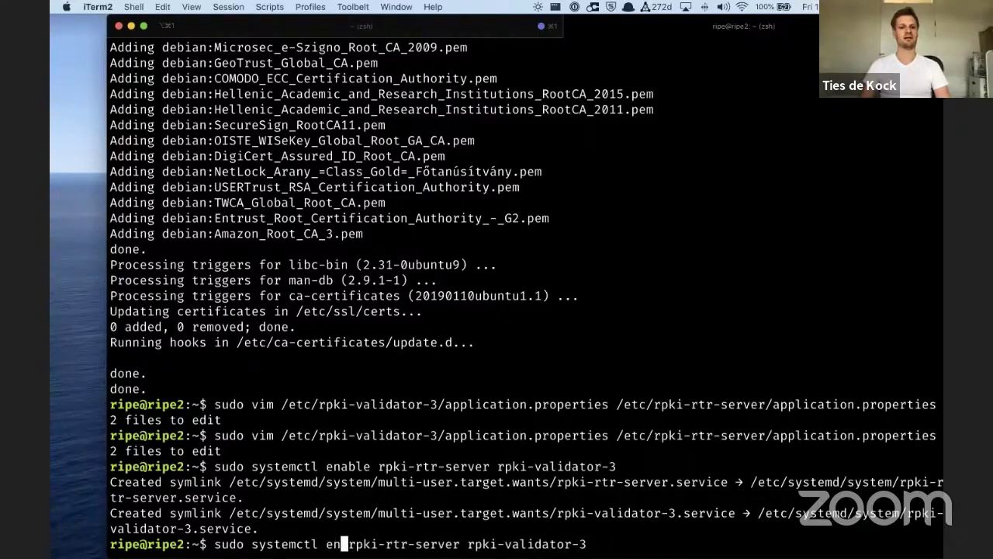
pyautogui.write('start')
pyautogui.press('Return')
# Step: Follow both services' logs with sudo journalctl -f -u rpki-rtr-server -u rpki-validator-3, reduce the text size, and stop following
pyautogui.write('su')
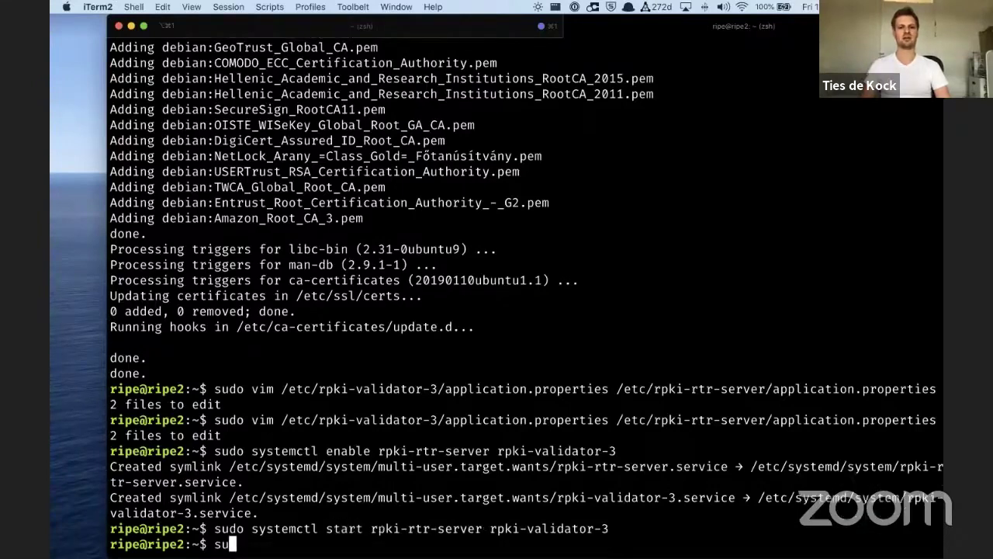
pyautogui.write('do journalctl -f -u rprk')
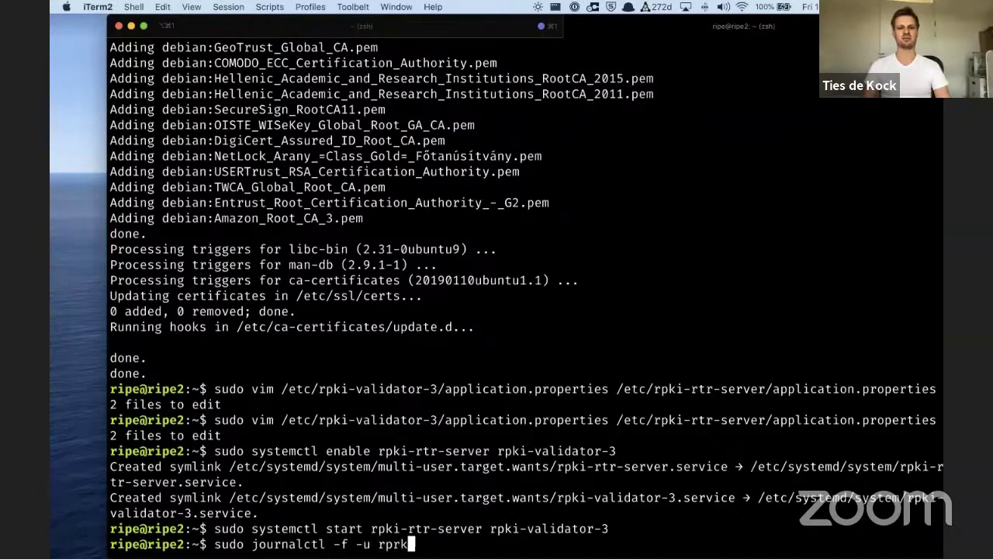
pyautogui.press('BackSpace')
pyautogui.press('BackSpace')
pyautogui.write('ki-rtr')
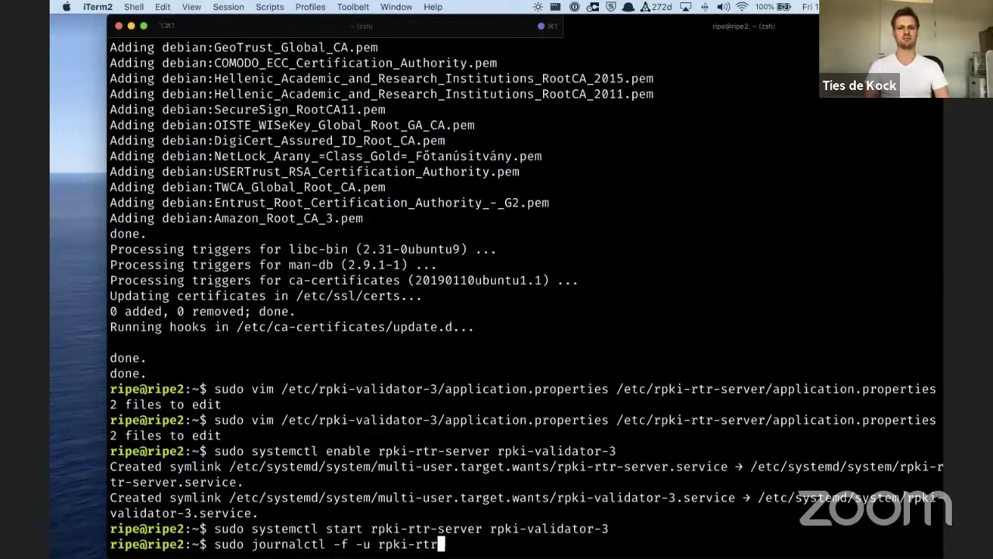
pyautogui.write('-server -u rpki')
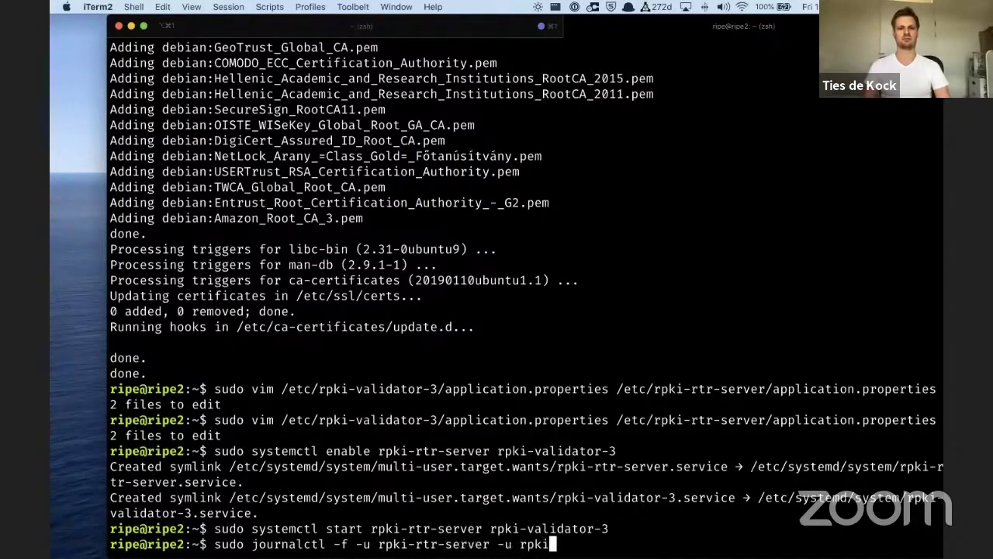
pyautogui.write('-validator-3')
pyautogui.press('Return')
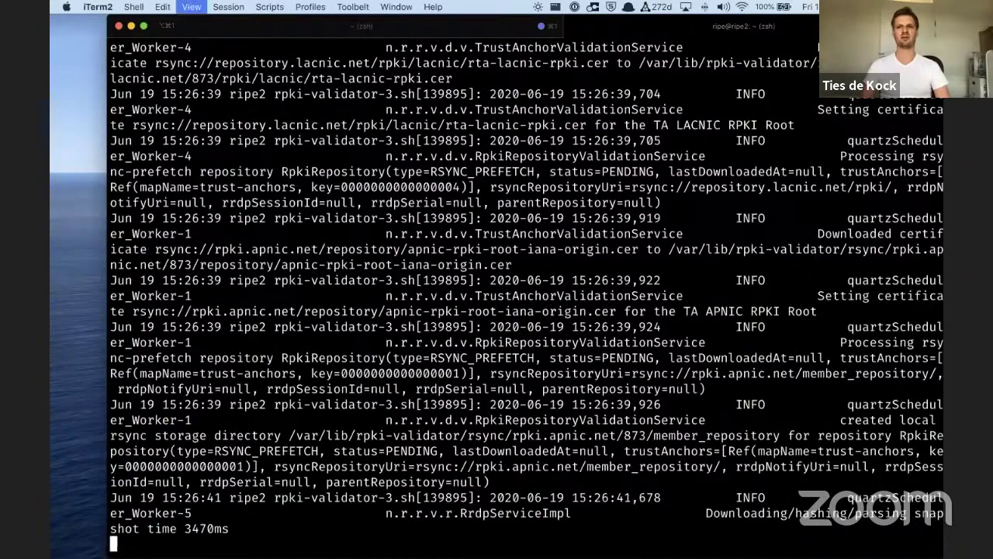
pyautogui.press('super+minus')
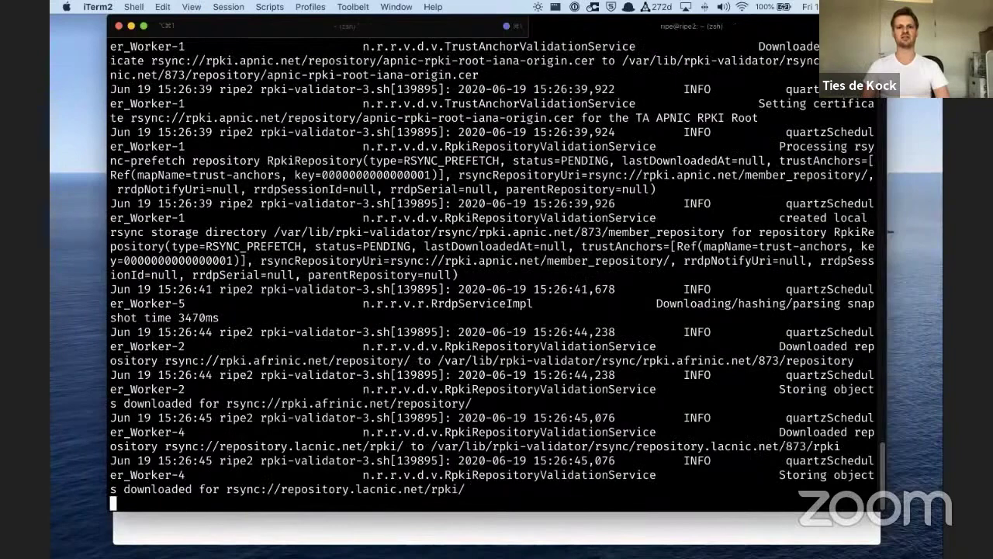
pyautogui.hotkey('ctrl', 'c')
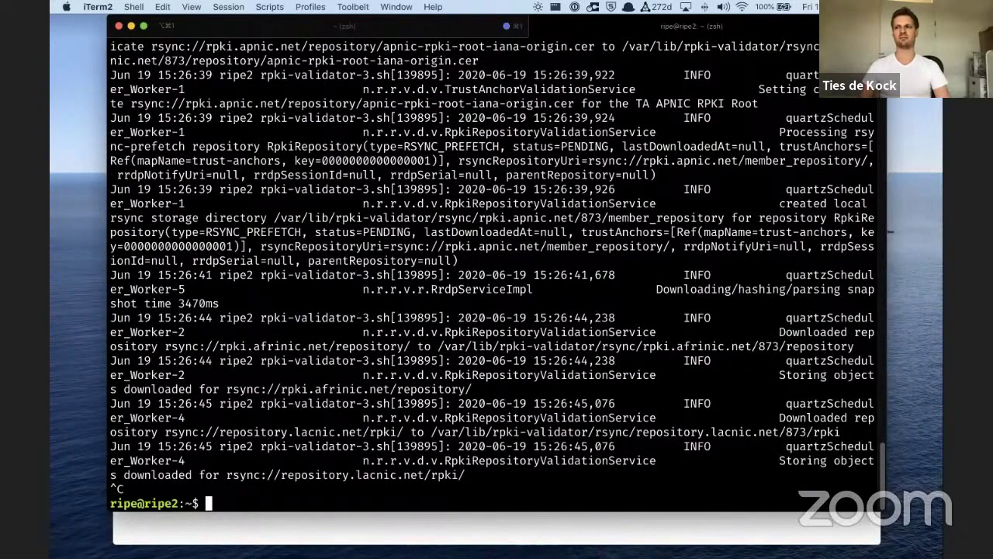
# Step: Switch to Chrome and reload the RPKI Validator page on ripevalidator2.8192.nl:8080 to view its configured trust anchors
pyautogui.press('super+Tab')
pyautogui.hotkey('ctrl', 'Tab')
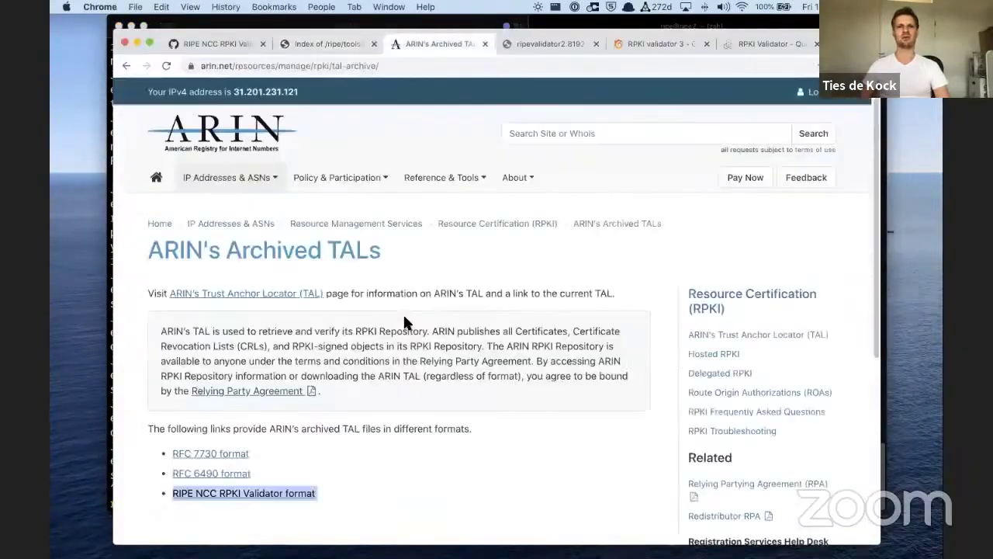
pyautogui.hotkey('ctrl', 'Tab')
pyautogui.press('super+r')
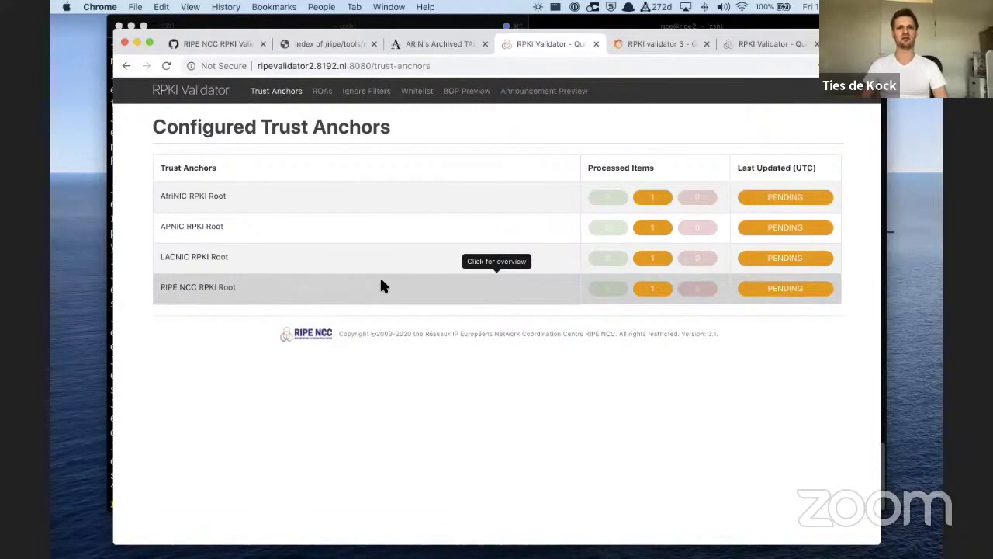
# Step: Go through ARIN's TAL page to the legacy-format archive and copy the link address of the RIPE NCC RPKI Validator format file
pyautogui.hotkey('ctrl', 'shift', 'Tab')
pyautogui.press('super+bracketleft')
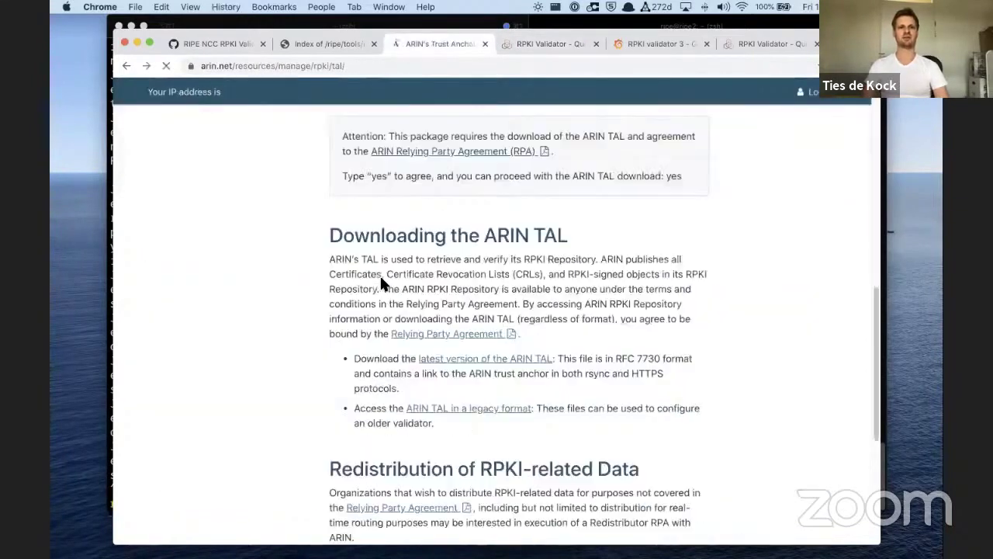
pyautogui.scroll(5, 357, 285)
pyautogui.scroll(-5, 357, 284)
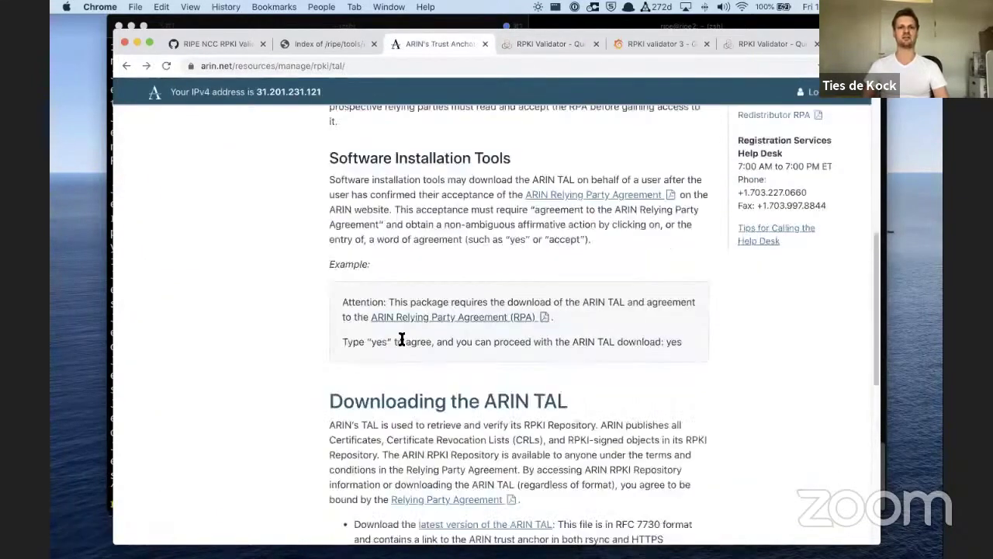
pyautogui.click(453, 432)
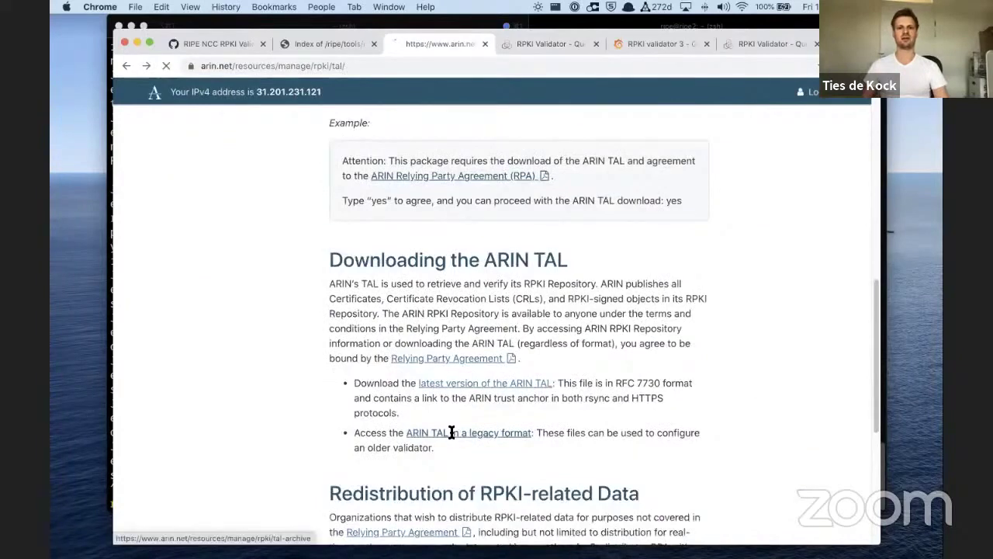
pyautogui.scroll(-1, 311, 430)
pyautogui.tripleClick(289, 448)
pyautogui.rightClick(289, 450)
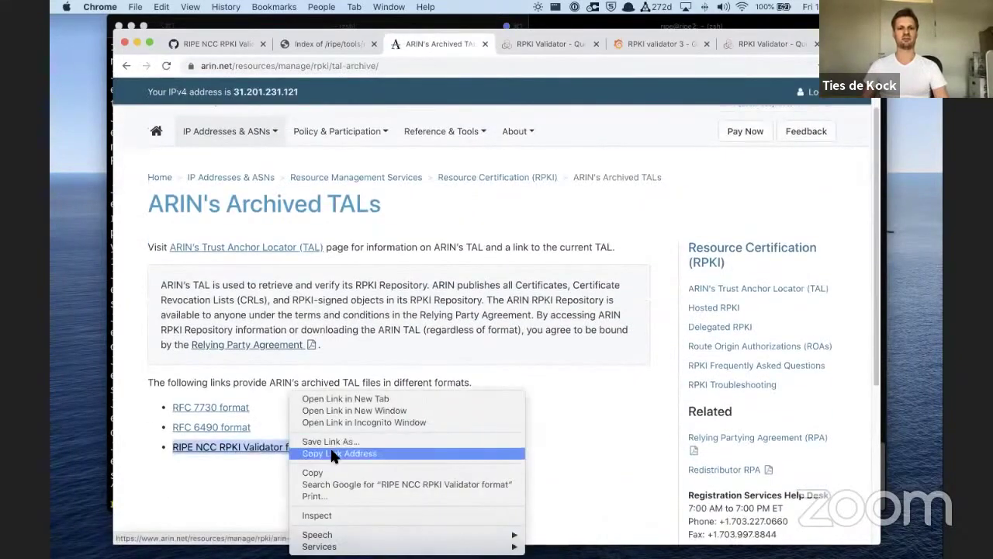
pyautogui.click(329, 450)
pyautogui.press('super+Tab')
pyautogui.write('wget')
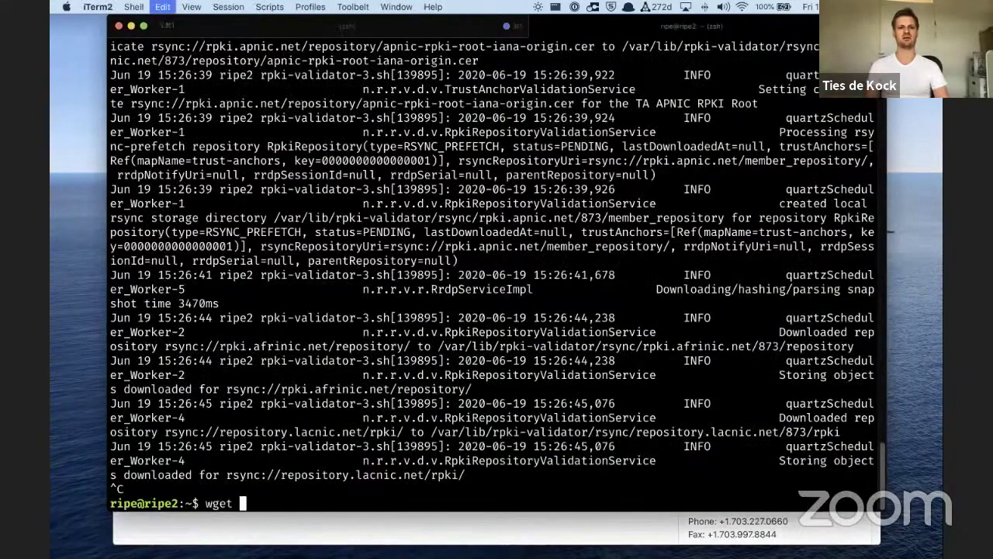
pyautogui.press('super+v')
pyautogui.press('Return')
pyautogui.write('up')
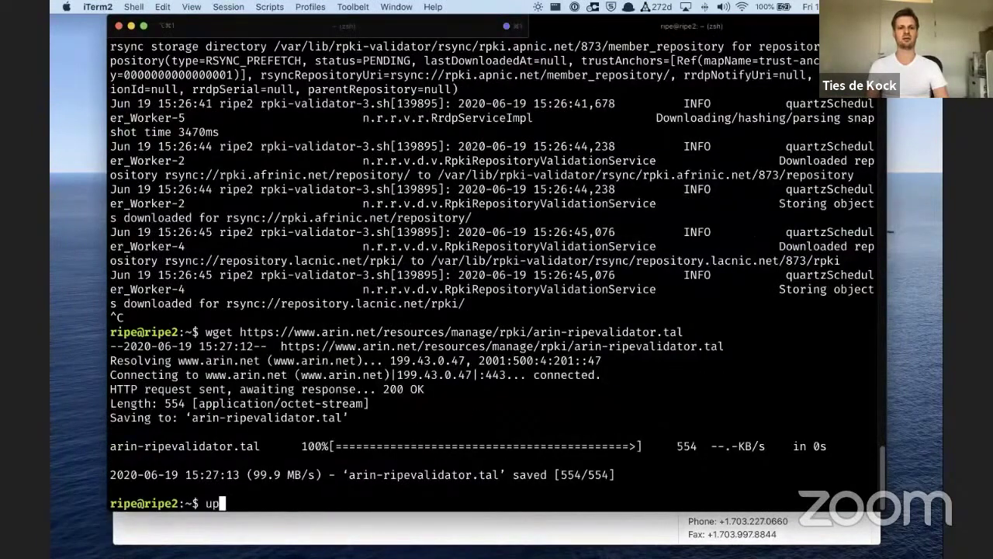
pyautogui.press('Tab')
pyautogui.write('./a')
pyautogui.press('Tab')
pyautogui.write('http://localh')
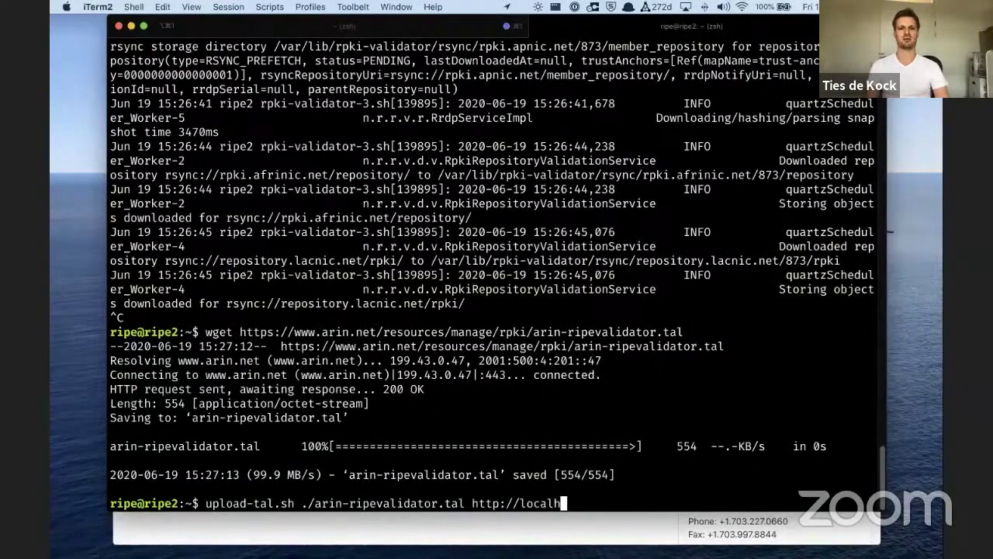
pyautogui.write('ost:8080')
pyautogui.press('Return')
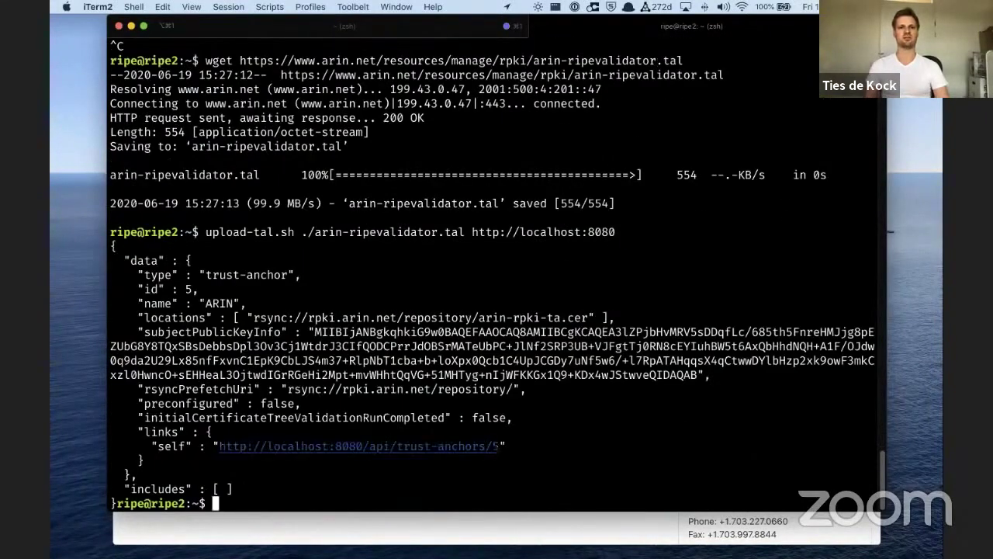
# Step: Switch to Chrome, check the configured trust anchors, and view the validation run graph on Grafana's RPKI validator 3 dashboard
pyautogui.press('super+Tab')
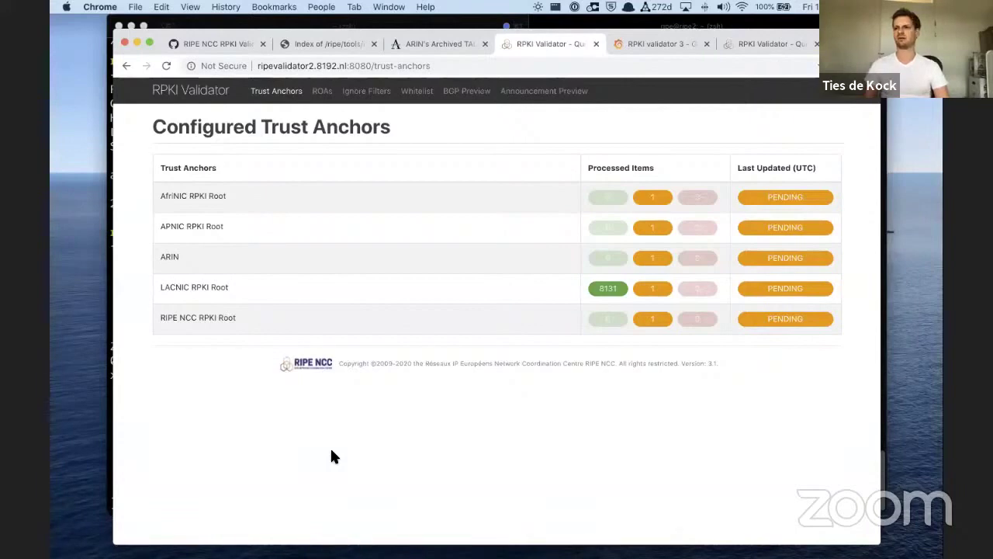
pyautogui.press('super+Tab')
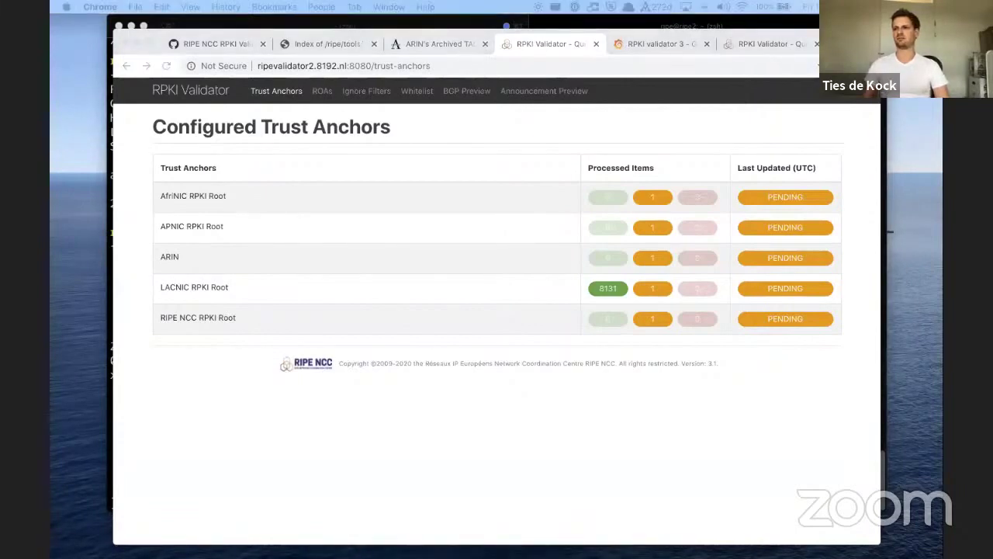
pyautogui.click(597, 439)
pyautogui.hotkey('ctrl', 'Tab')
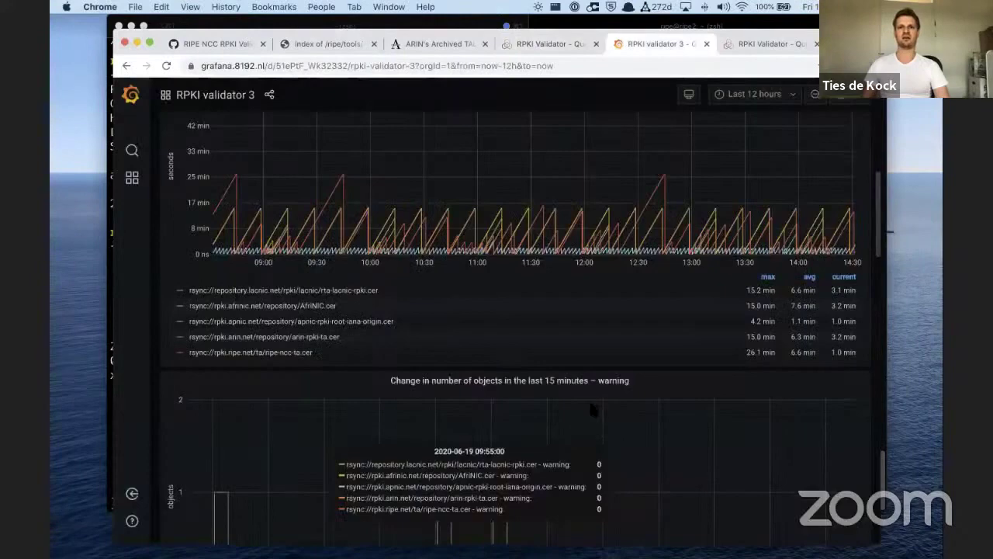
pyautogui.scroll(-5, 583, 243)
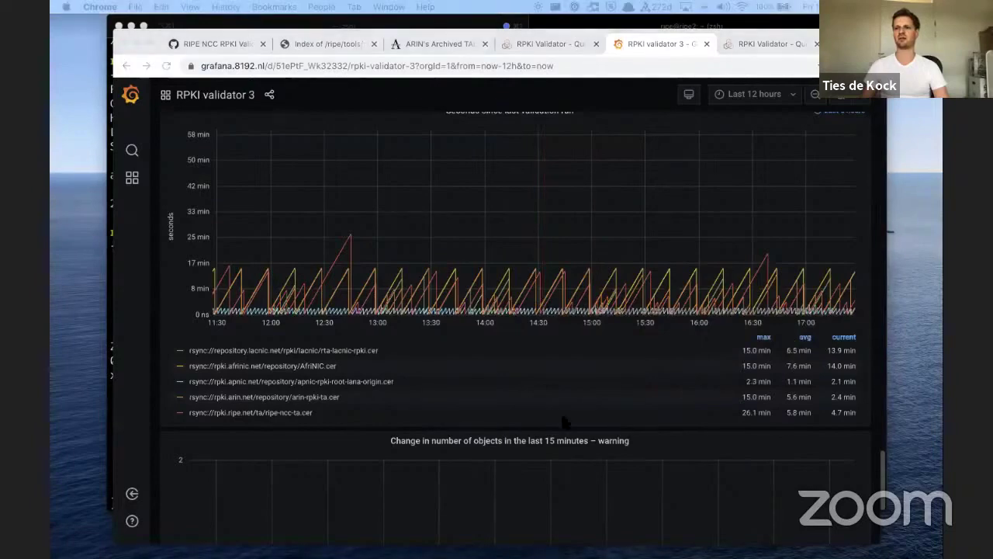
# Step: Reload the trust anchors page on ripevalidator1.8192.nl:8080 and examine the validation issues in the APNIC RPKI Root overview
pyautogui.hotkey('ctrl', 'Tab')
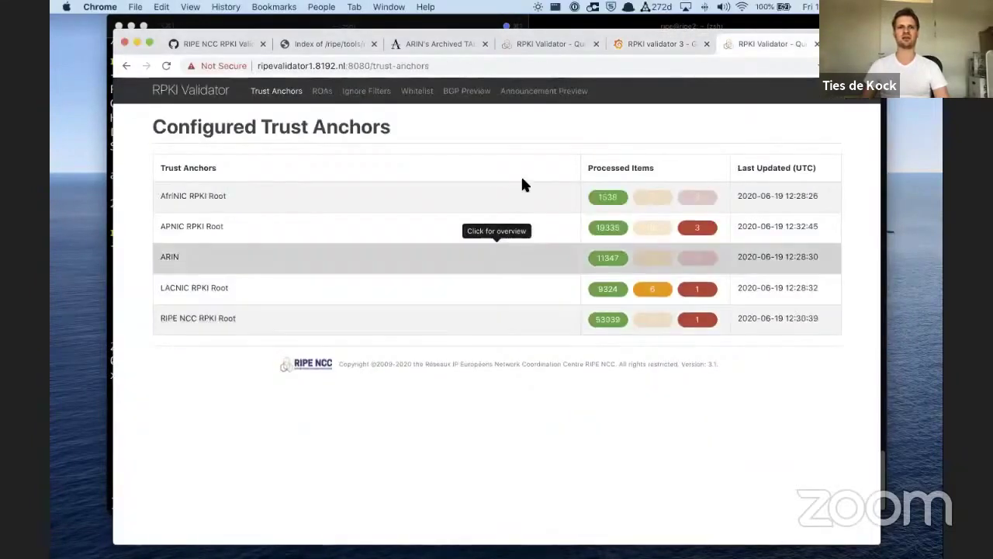
pyautogui.press('super+r')
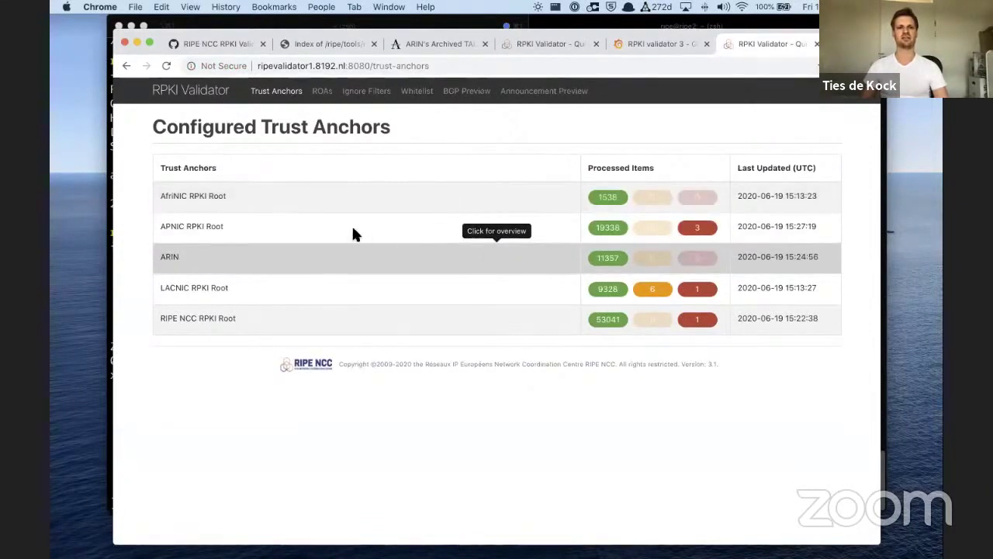
pyautogui.click(293, 226)
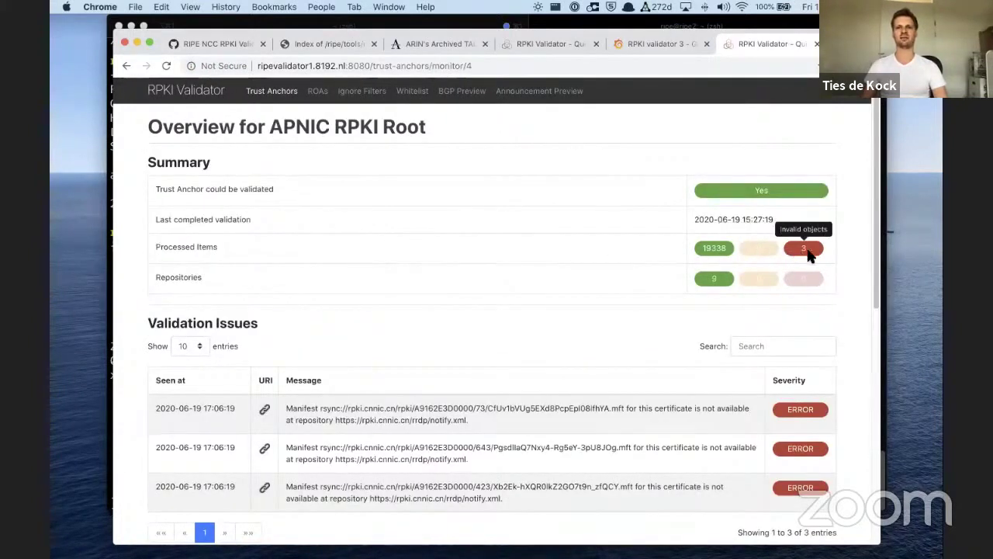
pyautogui.scroll(-5, 663, 264)
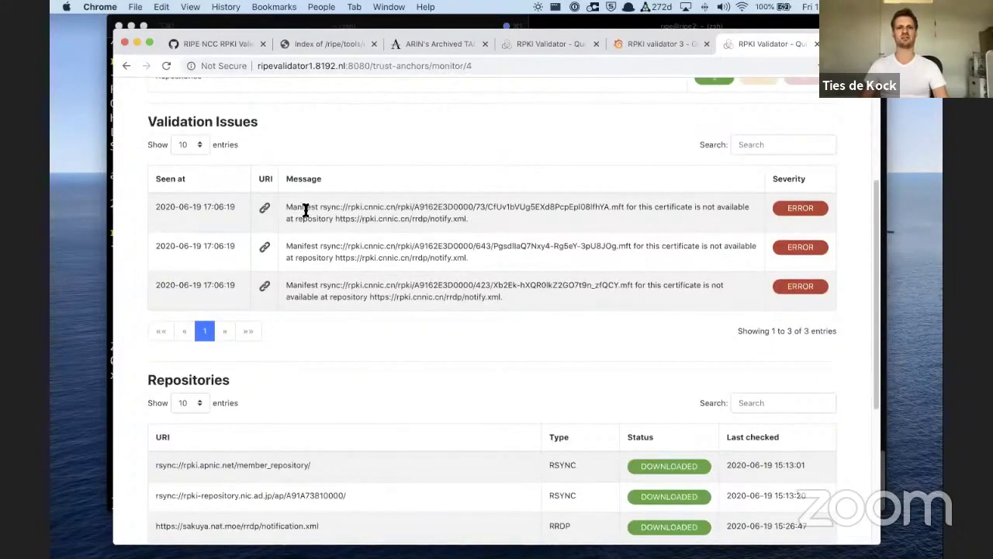
pyautogui.moveTo(277, 204); pyautogui.dragTo(295, 226)
pyautogui.moveTo(265, 210)
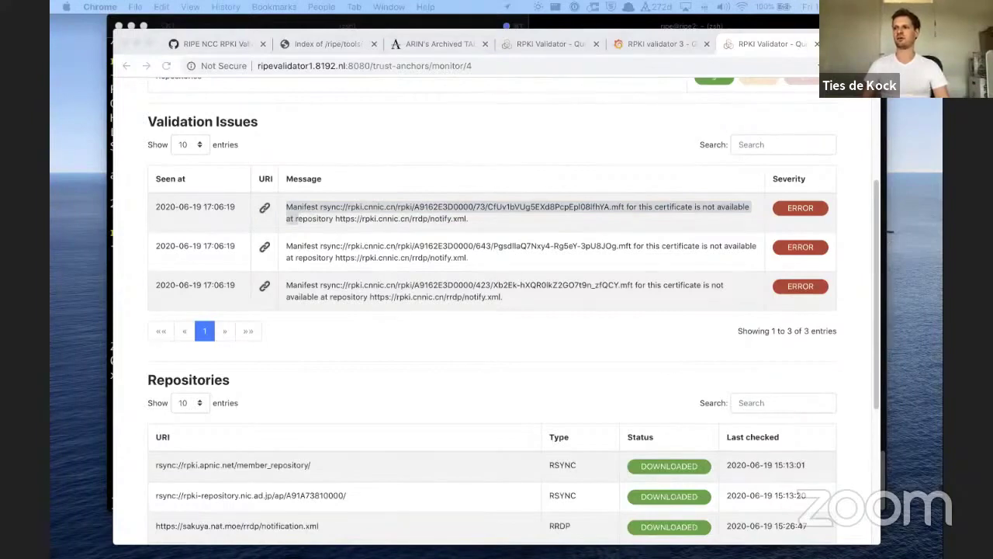
pyautogui.scroll(5, 360, 204)
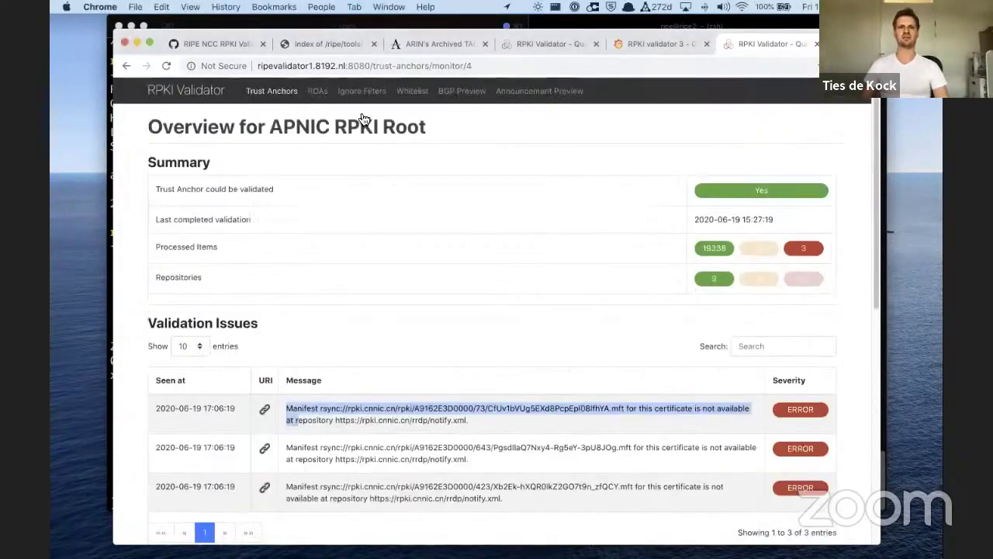
# Step: Search the validated ROAs on ripevalidator1.8192.nl for the prefix 93.175.147.0/24
pyautogui.click(318, 91)
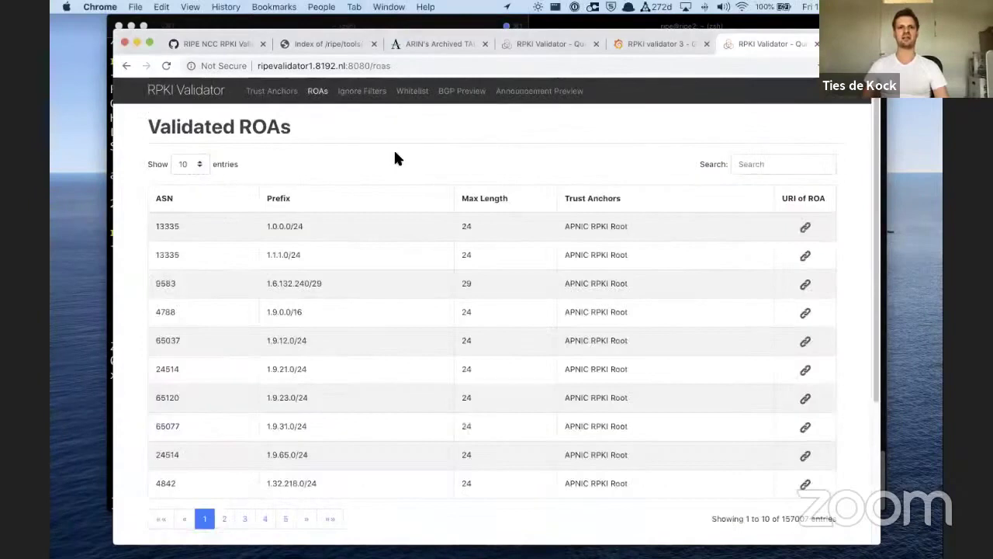
pyautogui.click(754, 168)
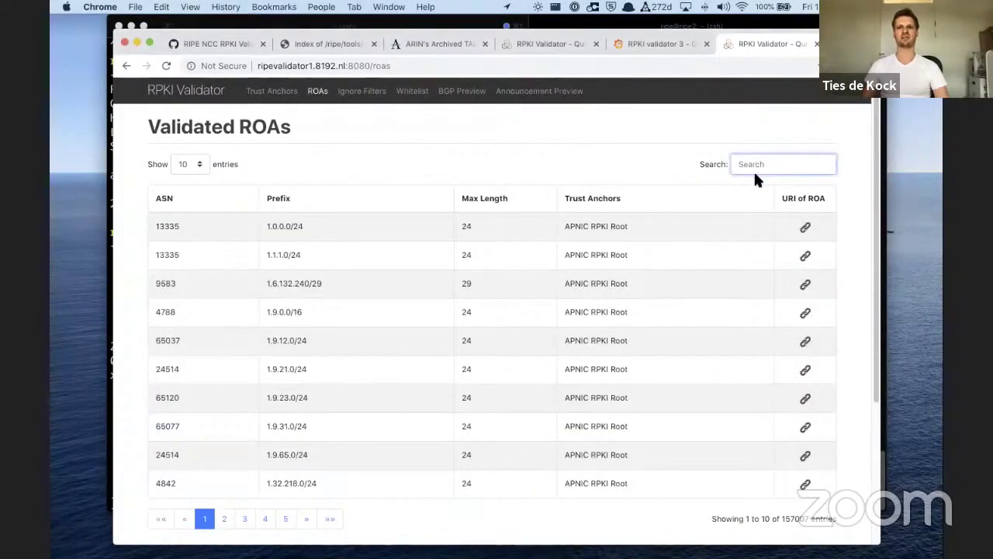
pyautogui.press('super+v')
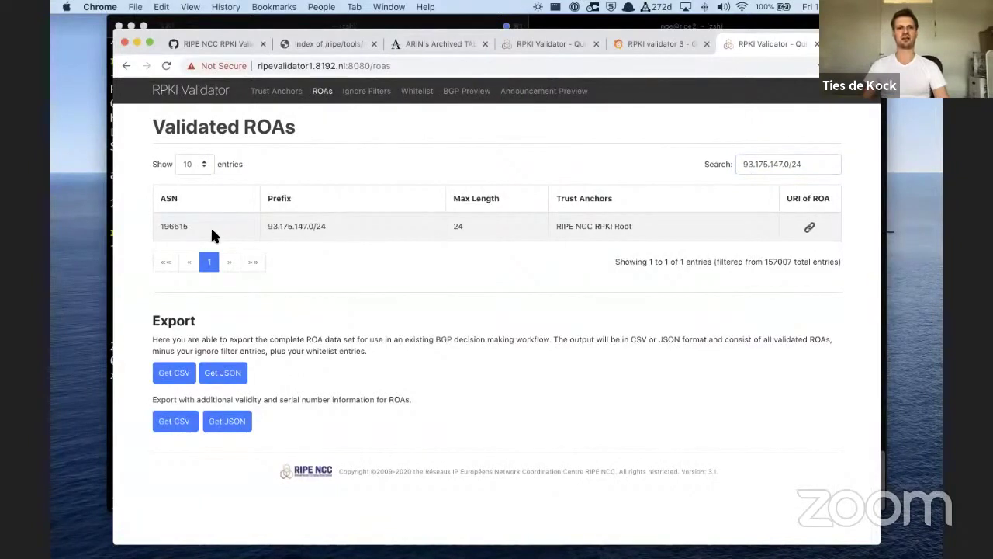
# Step: Search the BGP Preview for prefix 93.175.147.0/24 and inspect the origin ASN and relevant ROA in the Announcement Preview for AS12654
pyautogui.click(466, 91)
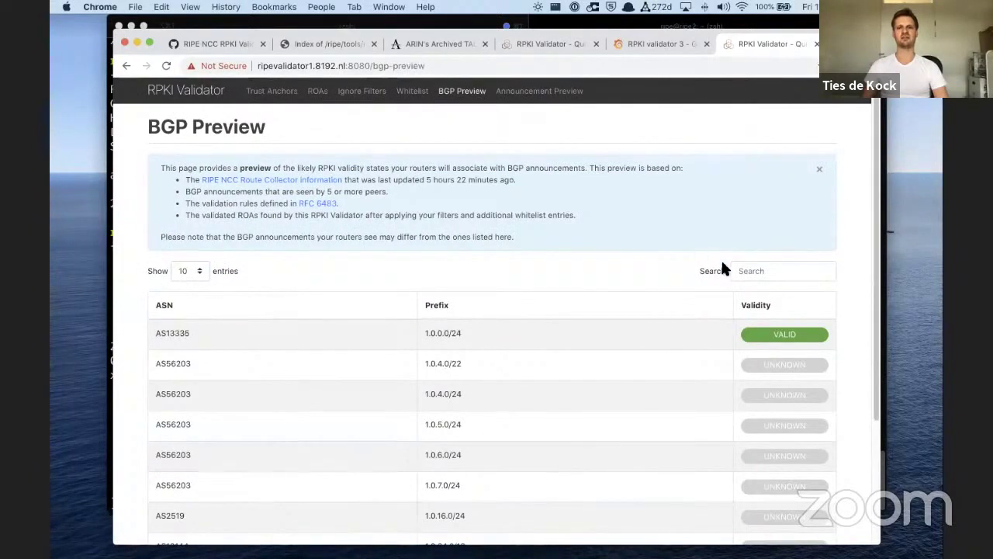
pyautogui.click(764, 271)
pyautogui.press('super+v')
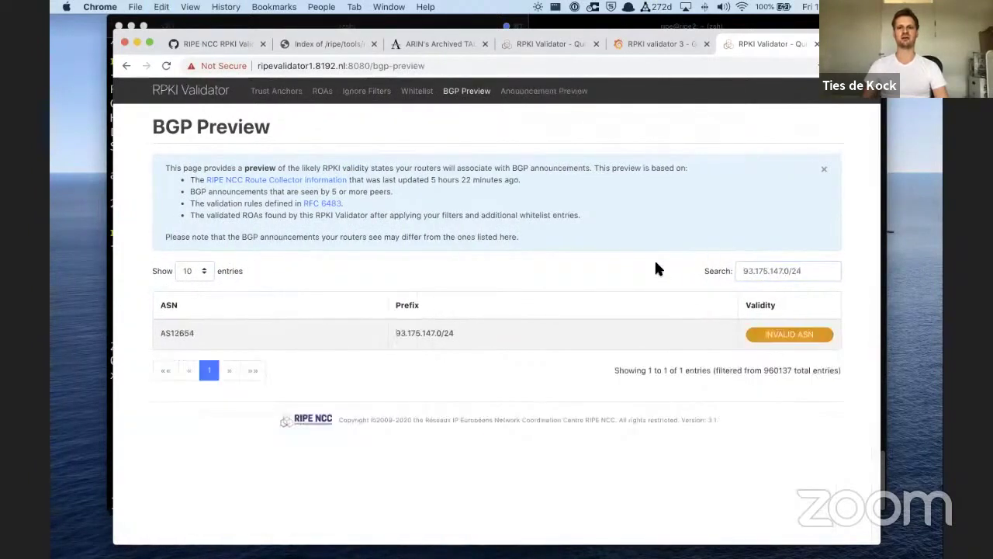
pyautogui.click(283, 330)
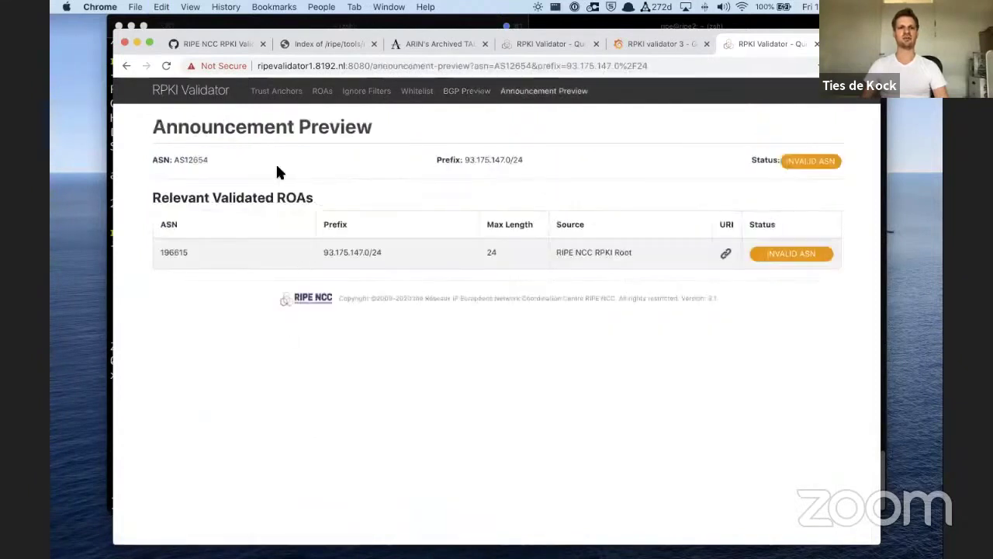
pyautogui.doubleClick(200, 160)
pyautogui.click(235, 253)
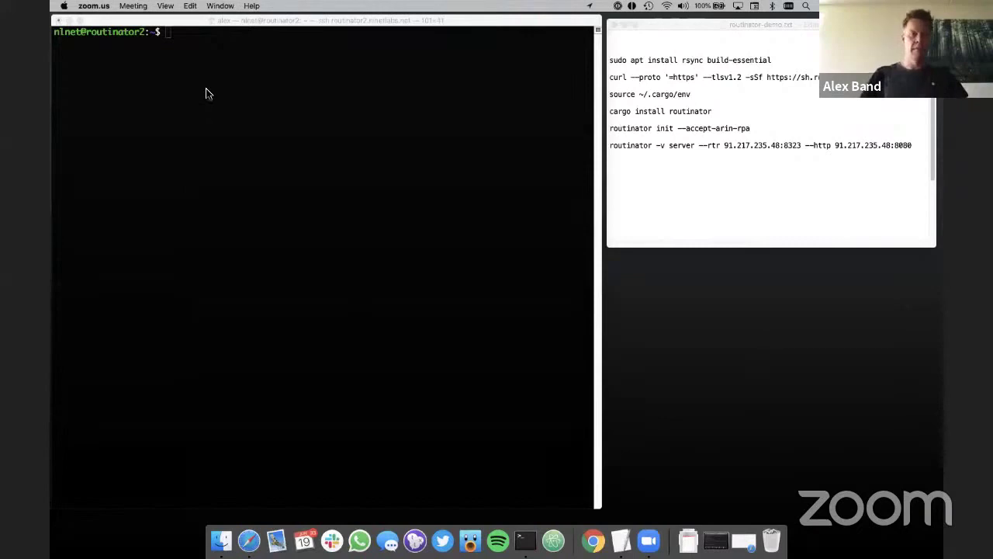
# Step: Copy the prerequisites command from routinator-demo.txt and run sudo apt install rsync build-essential in the Terminal session on routinator2
pyautogui.click(219, 100)
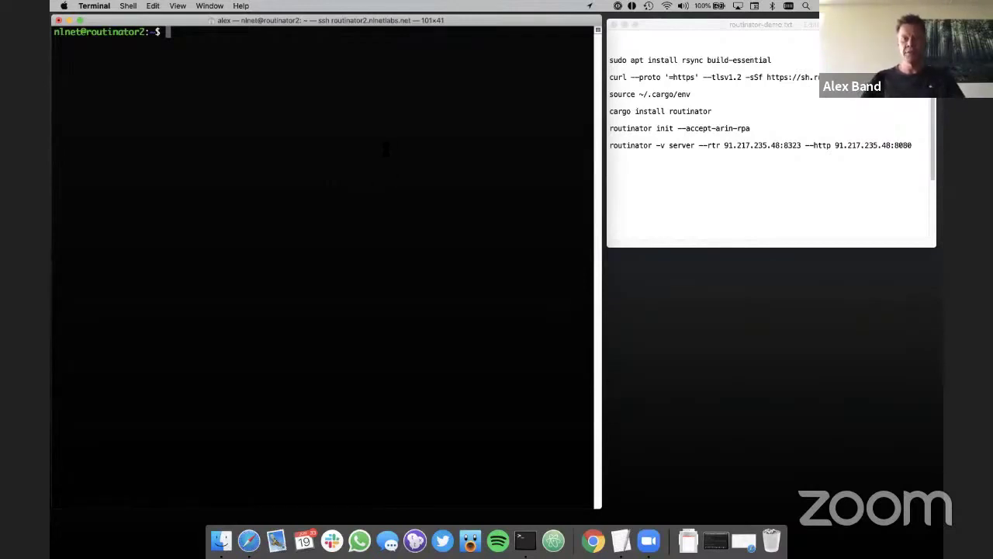
pyautogui.click(643, 112)
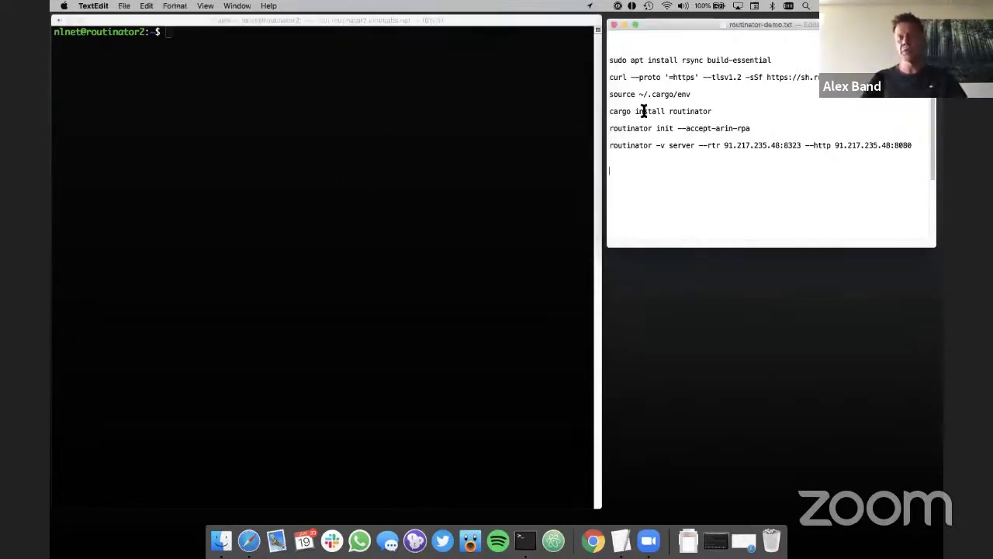
pyautogui.moveTo(609, 63); pyautogui.dragTo(751, 63)
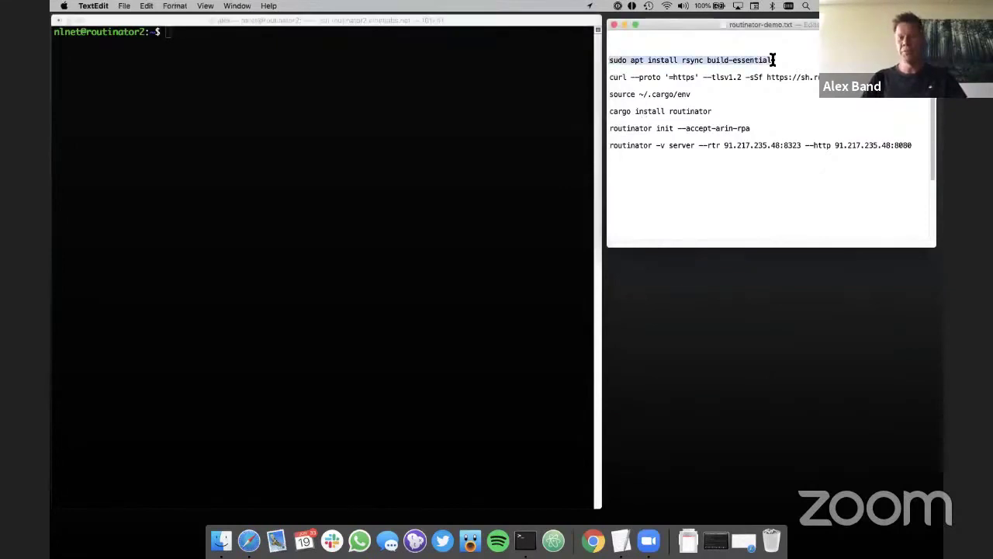
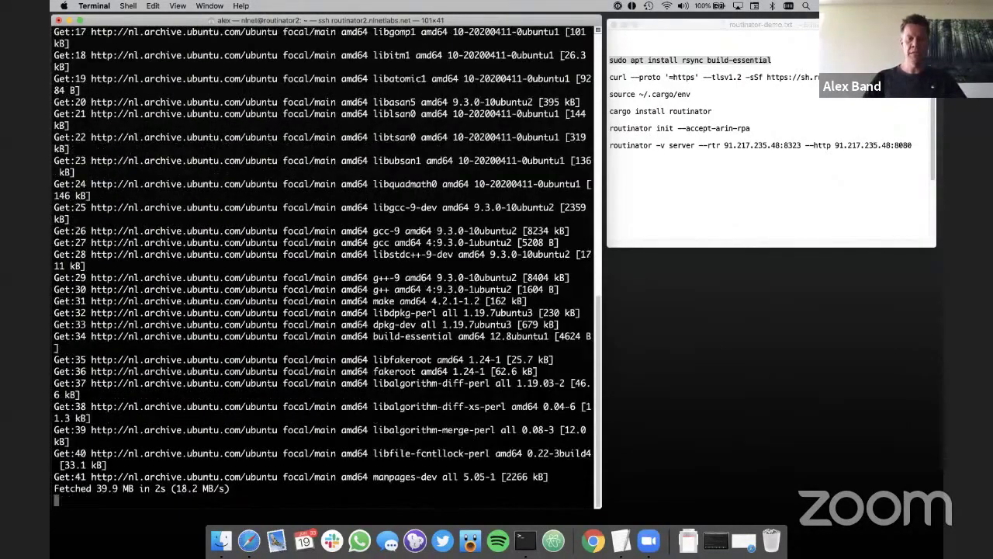
pyautogui.click(634, 77)
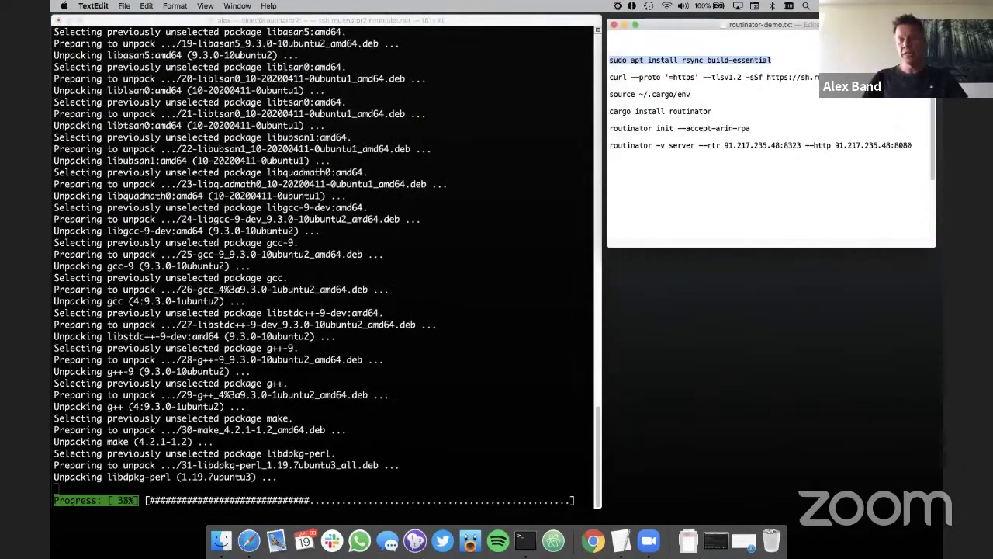
pyautogui.tripleClick(634, 77)
pyautogui.press('super+c')
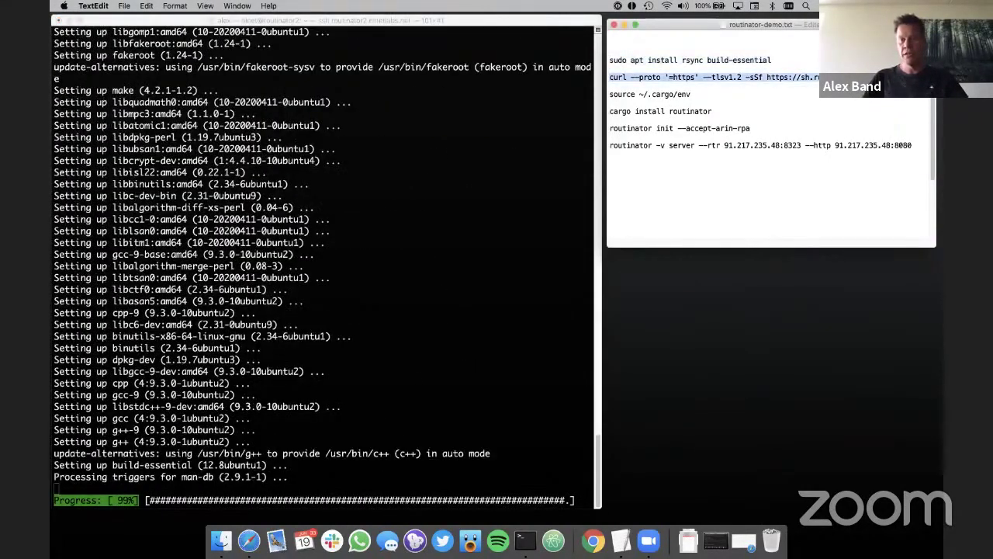
pyautogui.click(610, 86)
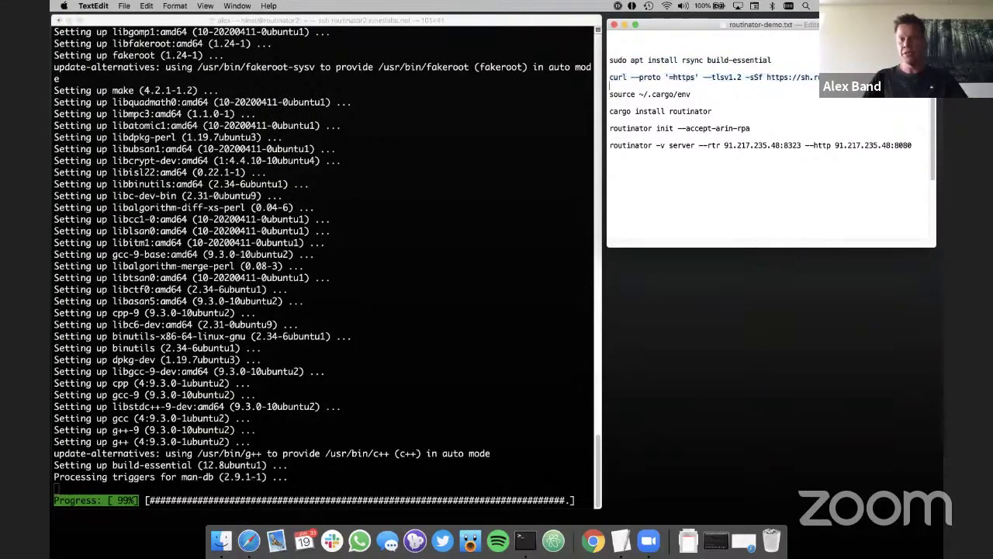
pyautogui.tripleClick(658, 80)
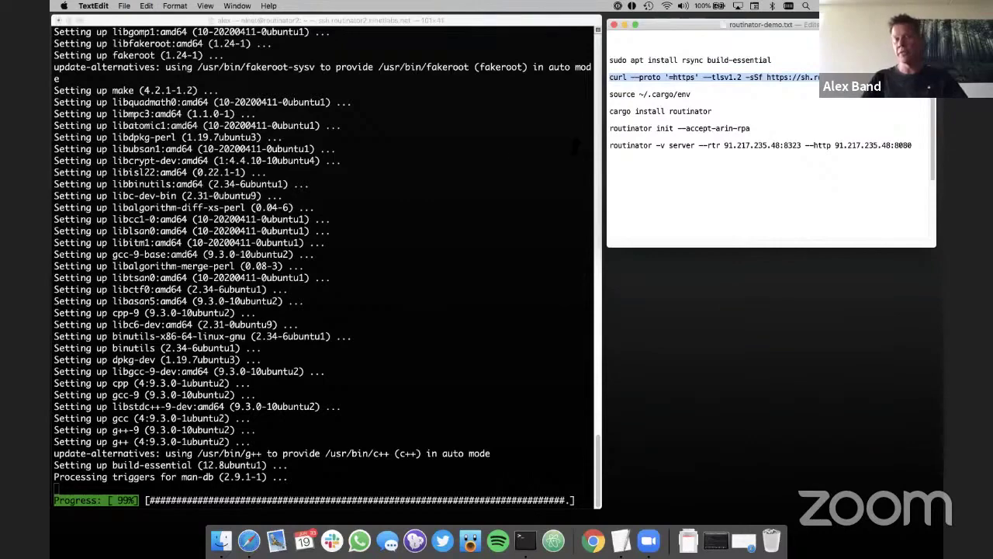
pyautogui.click(691, 170)
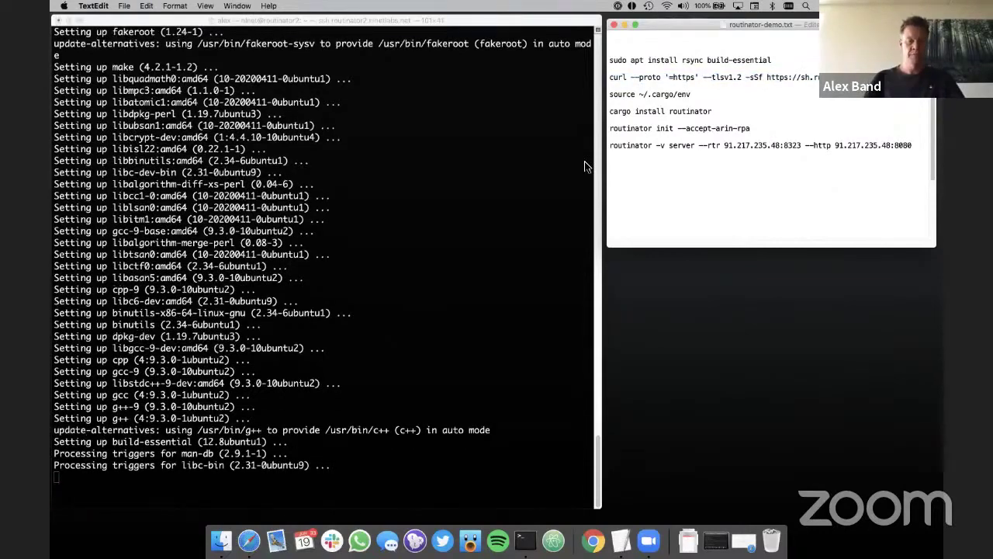
pyautogui.click(331, 256)
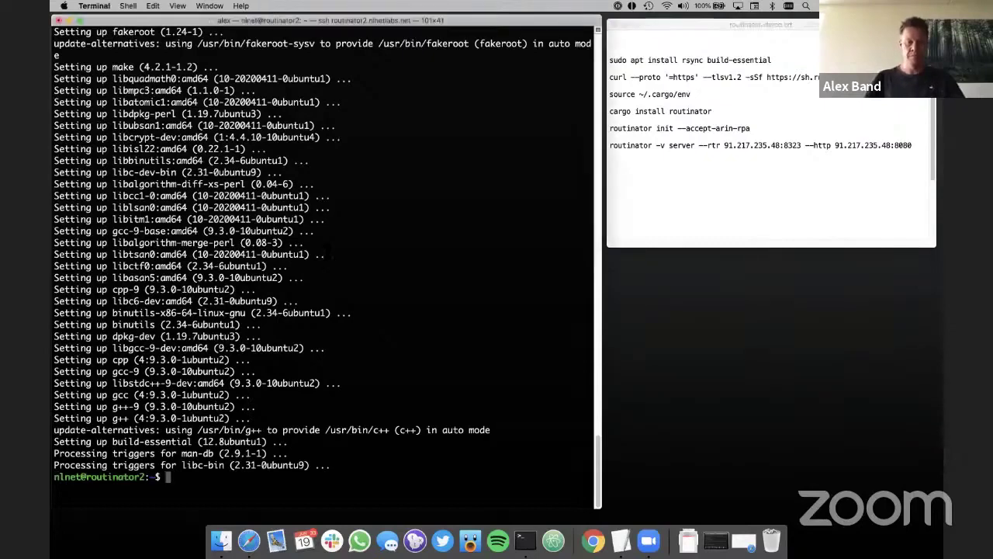
pyautogui.press('super+v')
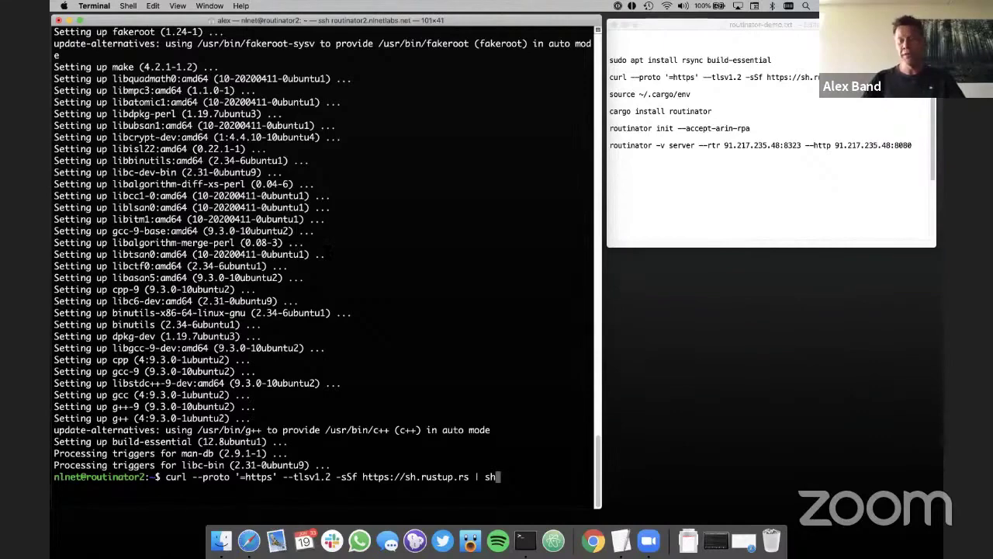
pyautogui.press('Return')
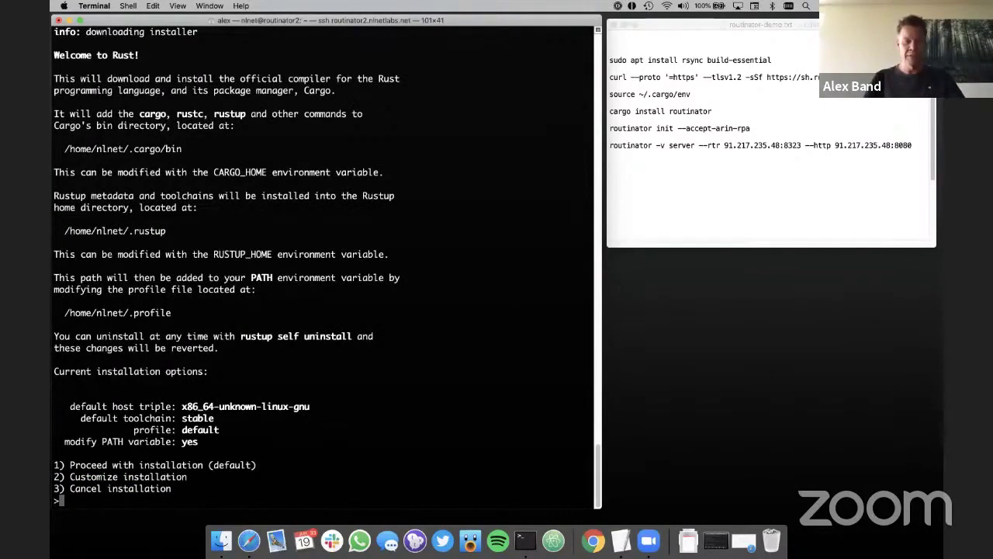
pyautogui.write('1')
pyautogui.press('Return')
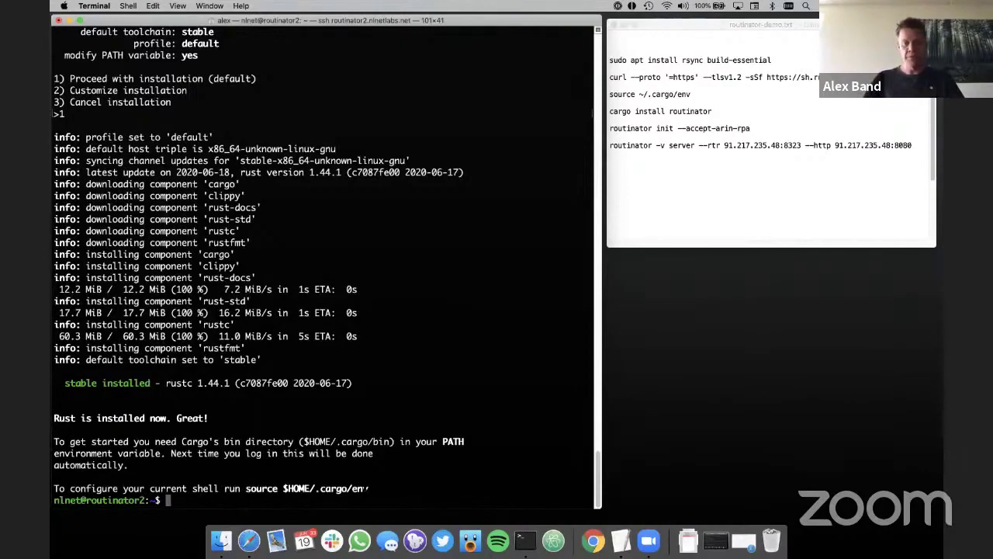
# Step: Configure the current shell for Cargo by running the source $HOME/.cargo/env command suggested in the installer output
pyautogui.moveTo(246, 488); pyautogui.dragTo(369, 489)
pyautogui.press('super+c')
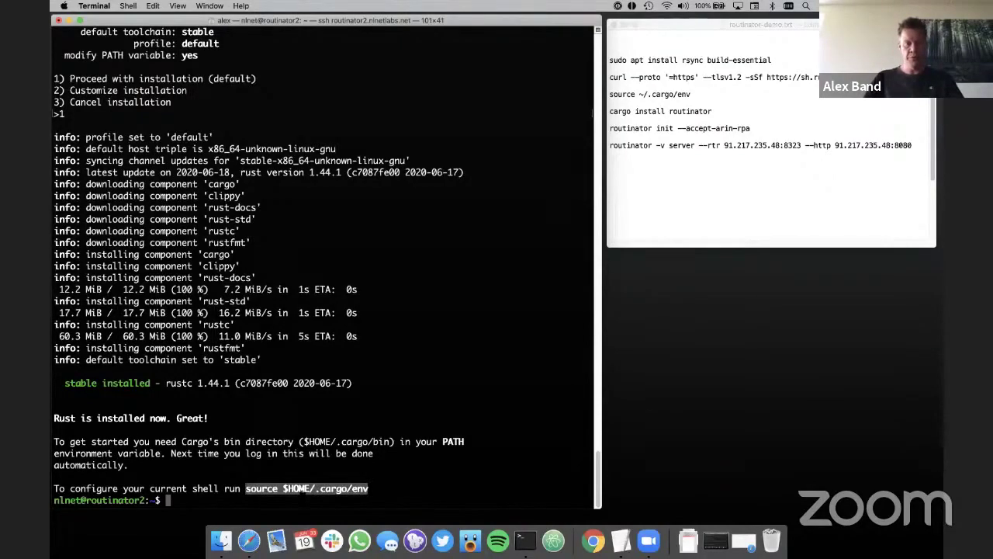
pyautogui.click(305, 504)
pyautogui.press('super+v')
pyautogui.press('Return')
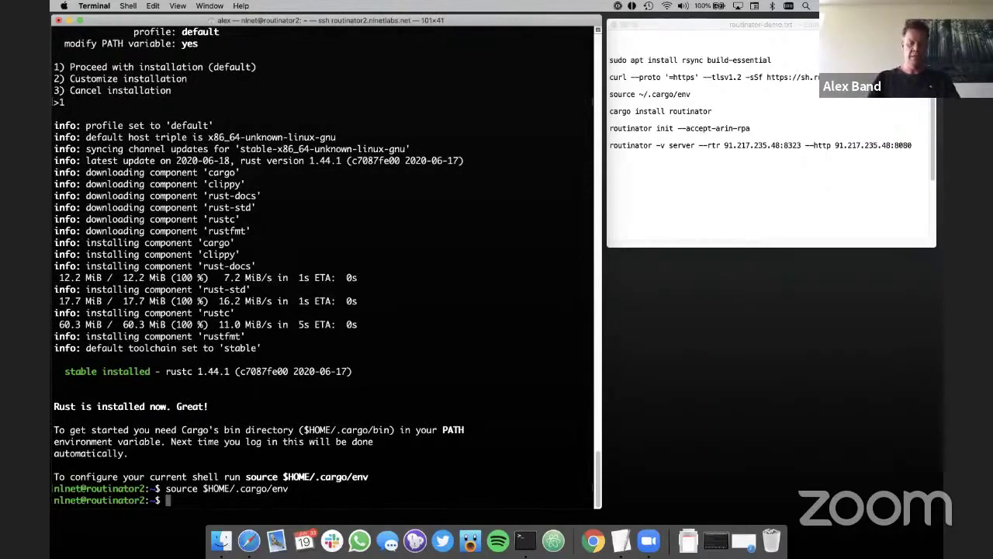
# Step: Build and install Routinator by running cargo install routinator
pyautogui.write('cargo ')
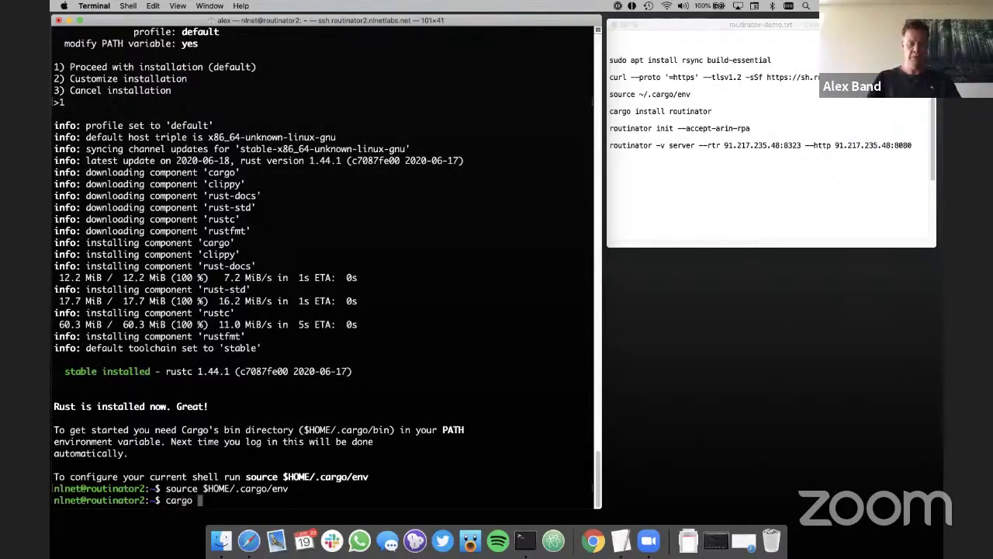
pyautogui.write('install')
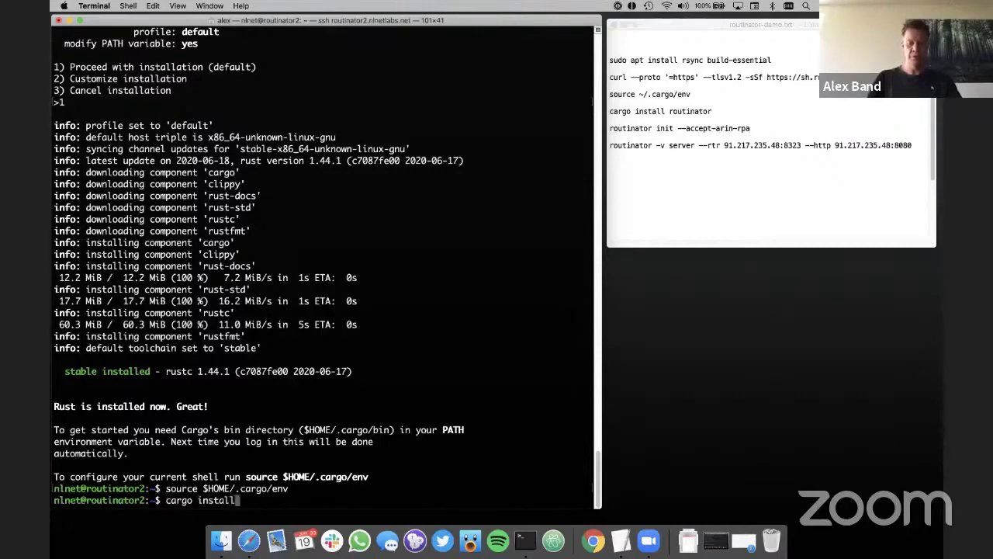
pyautogui.write(' routinatpr')
pyautogui.press('BackSpace')
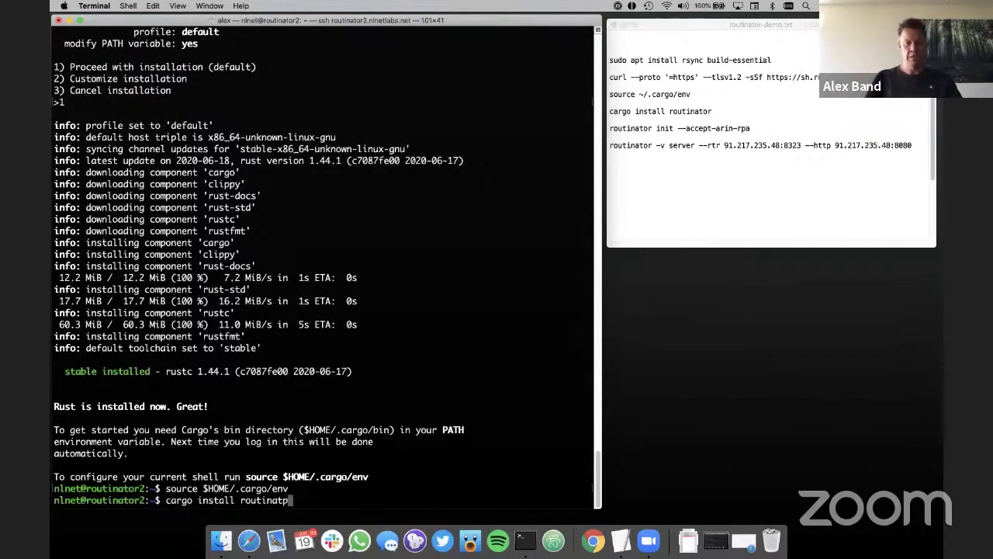
pyautogui.press('BackSpace')
pyautogui.write('or')
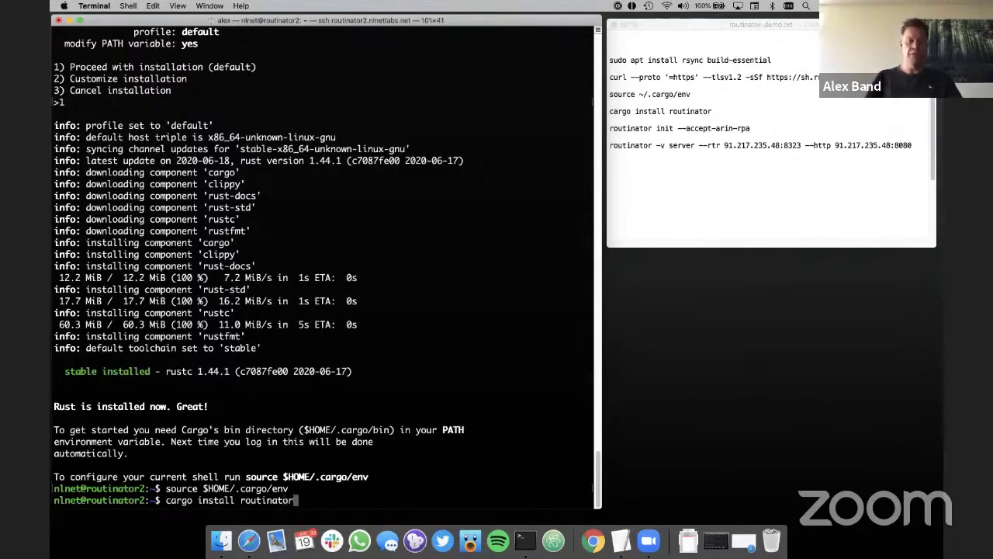
pyautogui.press('Return')
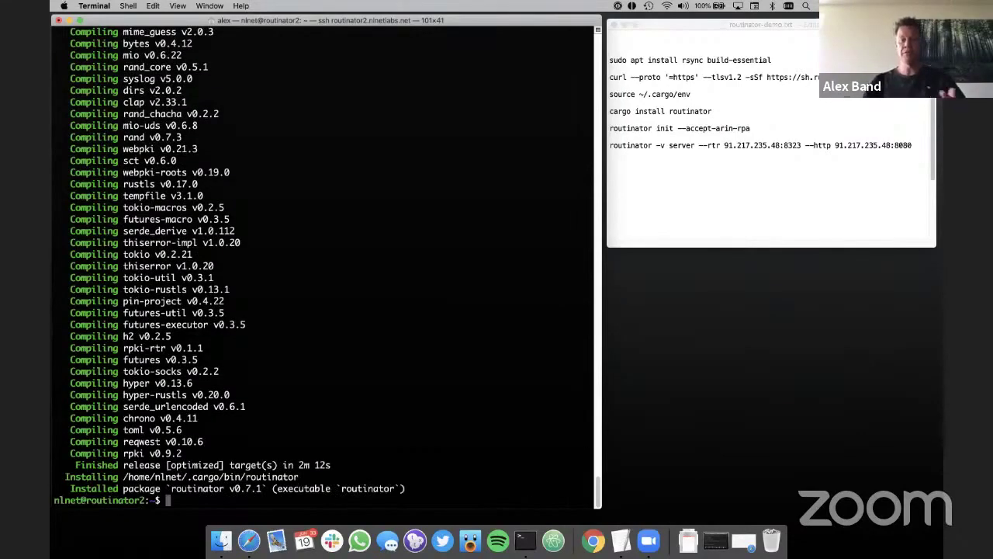
# Step: Try to initialise Routinator by copying routinator init without its option from routinator-demo.txt and running it in Terminal
pyautogui.click(689, 152)
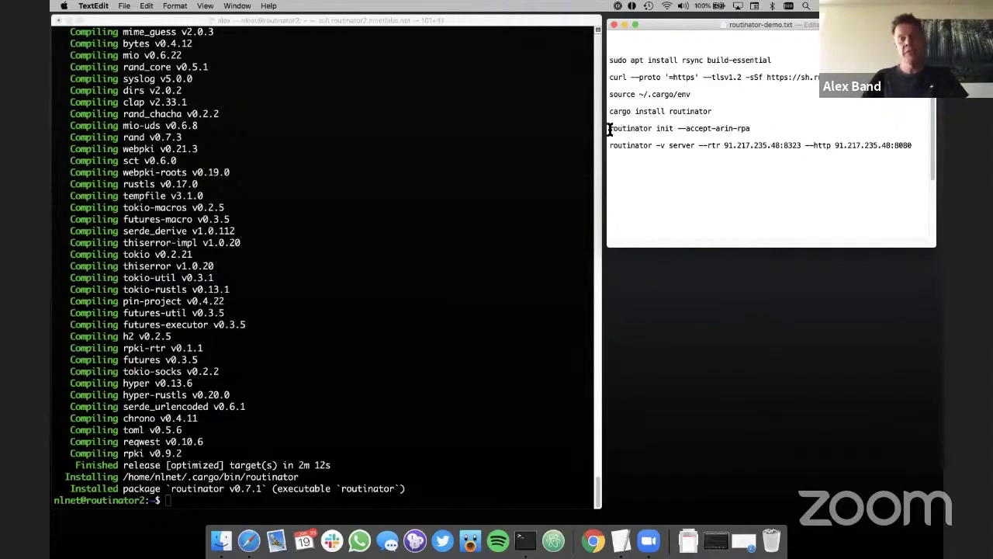
pyautogui.moveTo(610, 130); pyautogui.dragTo(674, 129)
pyautogui.press('super+c')
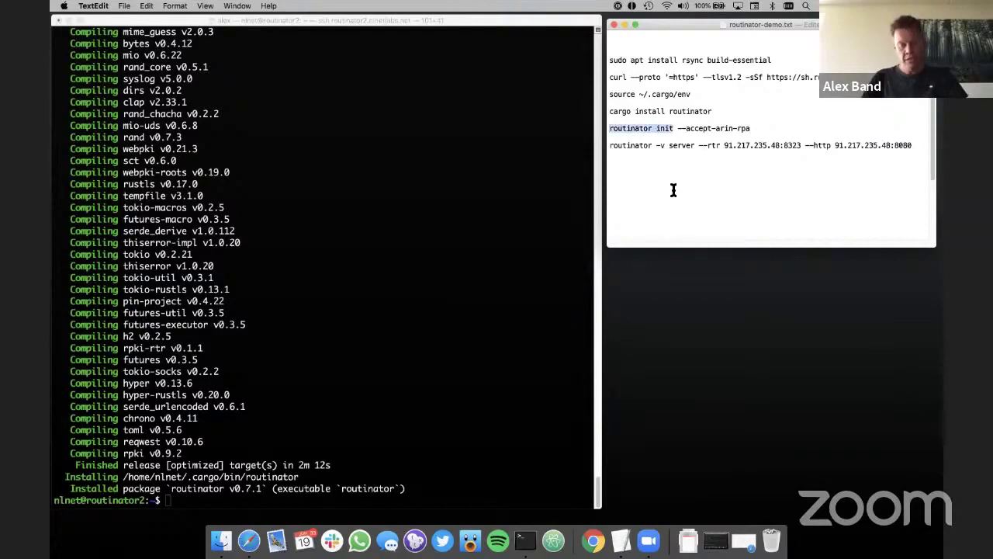
pyautogui.click(492, 196)
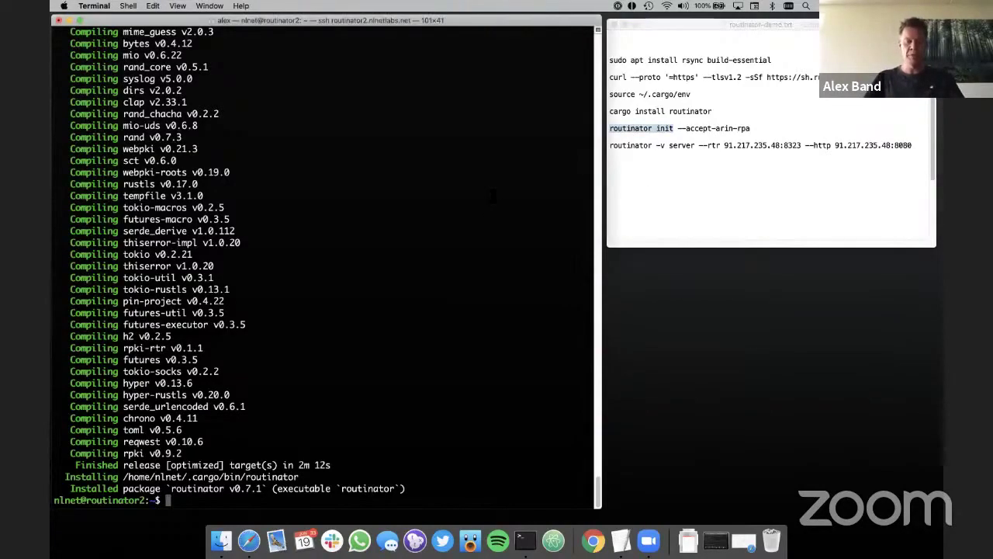
pyautogui.press('super+v')
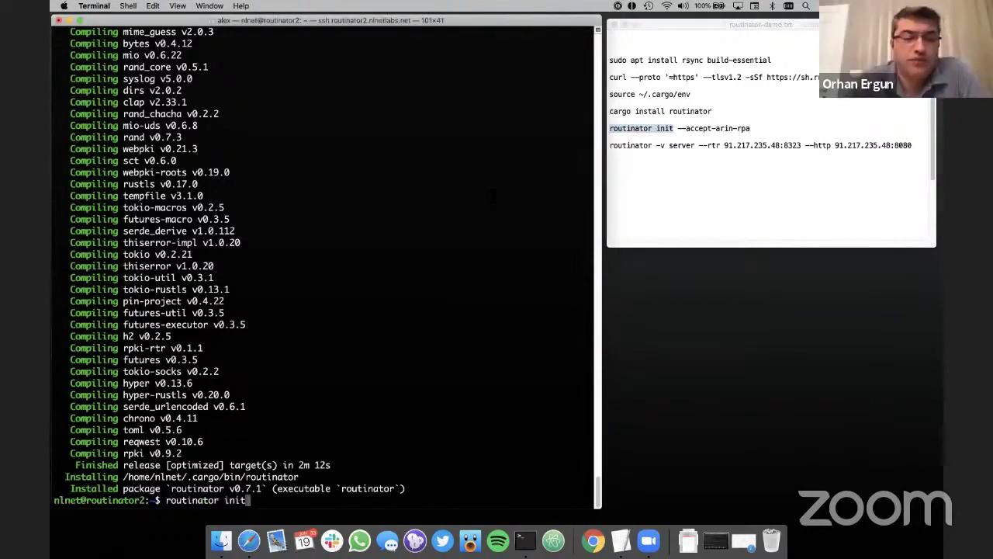
pyautogui.press('Return')
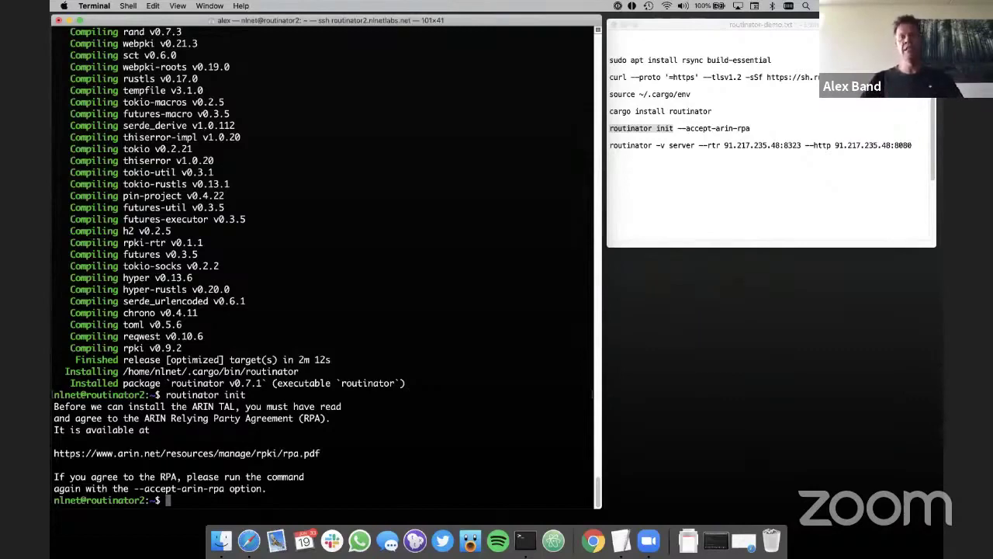
# Step: Initialise Routinator and accept ARIN's Relying Party Agreement by running routinator init --accept-arin-rpa, copied from routinator-demo.txt
pyautogui.click(691, 128)
pyautogui.click(690, 128)
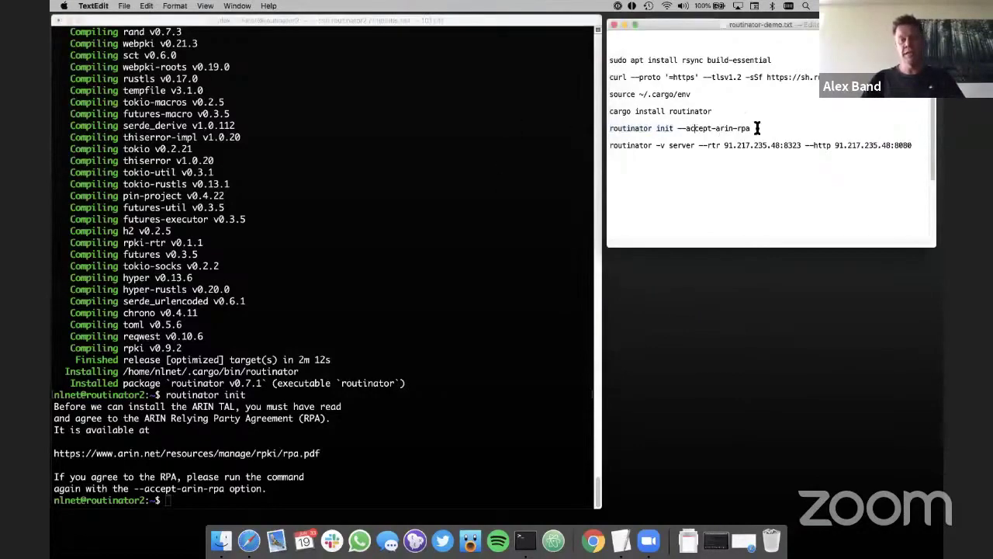
pyautogui.tripleClick(658, 128)
pyautogui.press('super+c')
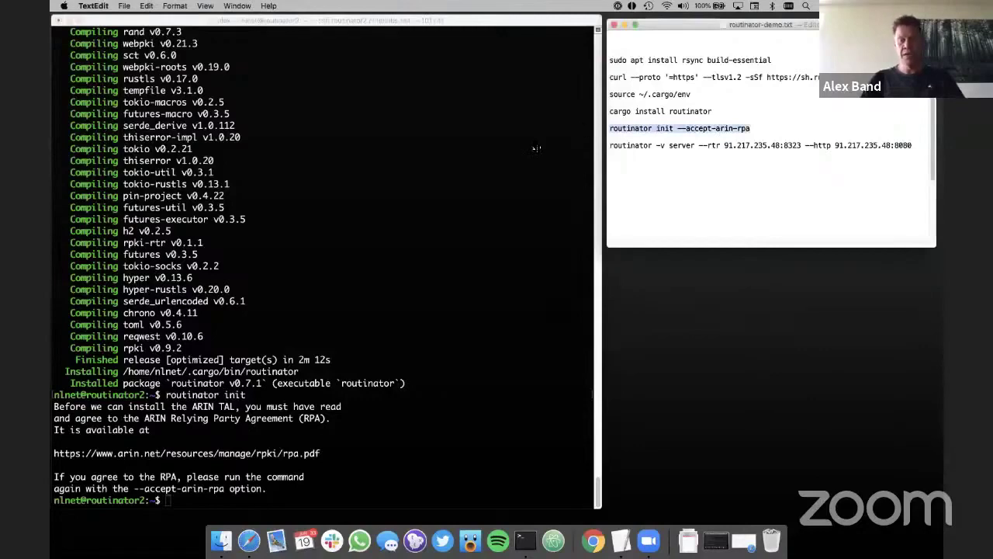
pyautogui.click(535, 148)
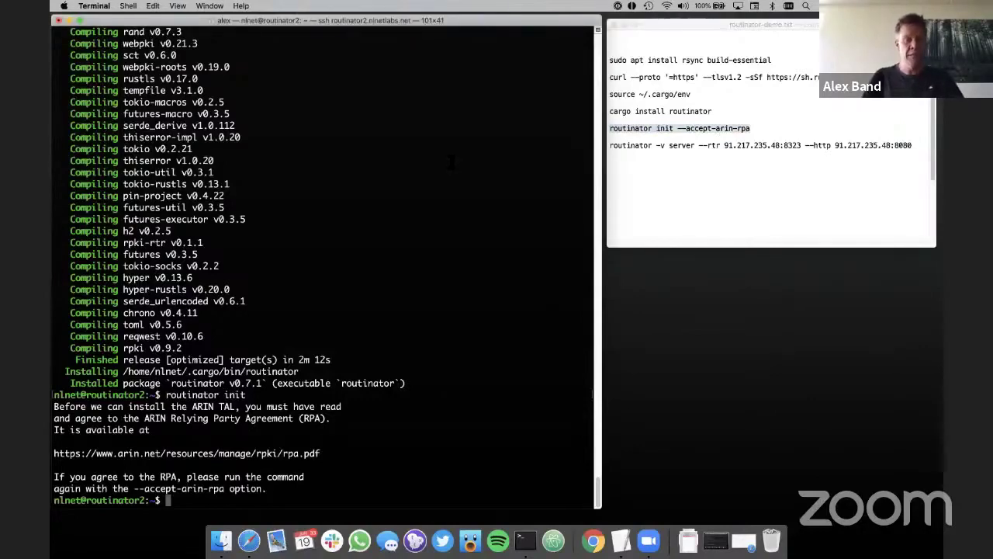
pyautogui.press('super+v')
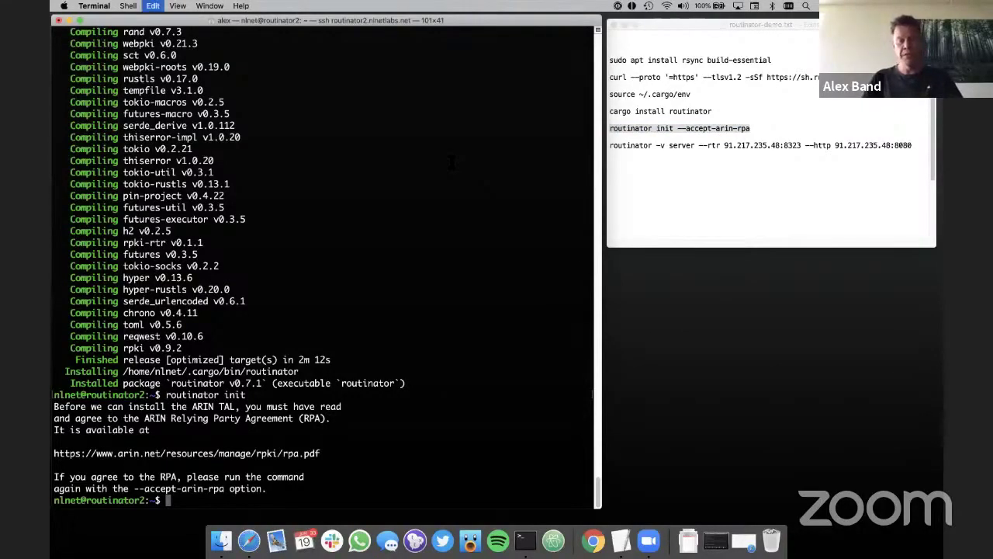
pyautogui.press('Return')
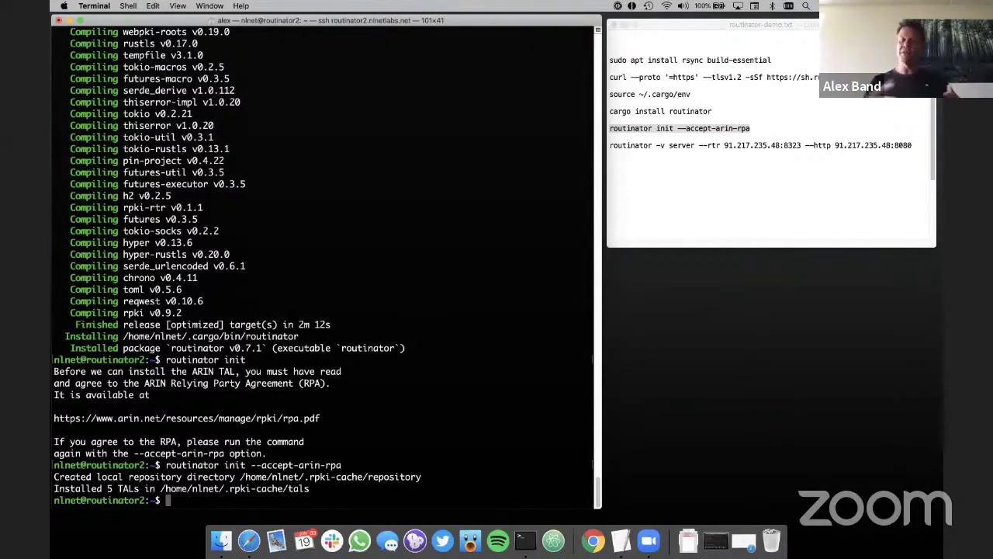
# Step: Start the server by copying routinator -v server --rtr 91.217.235.48:8323 --http 91.217.235.48:8080 from routinator-demo.txt and running it in Terminal
pyautogui.click(672, 206)
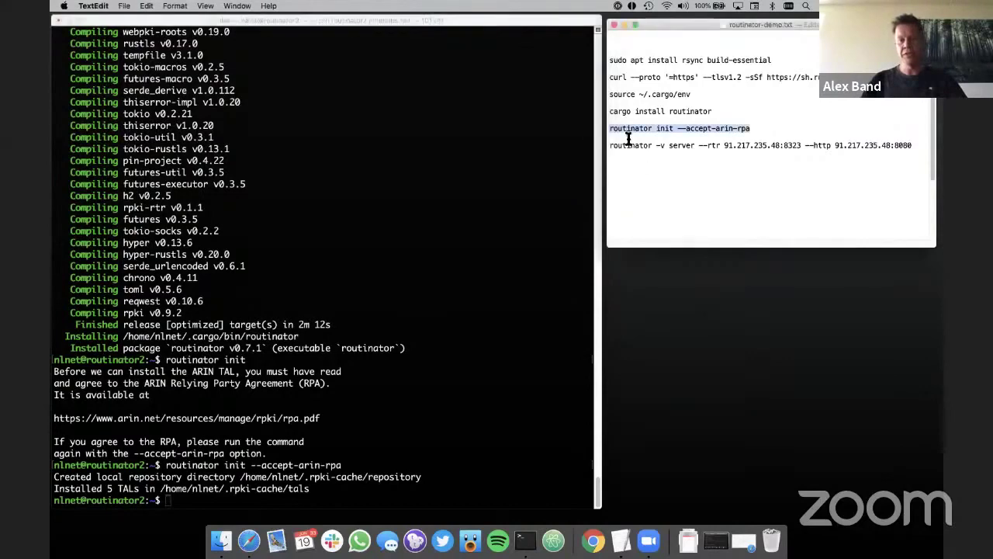
pyautogui.click(621, 143)
pyautogui.moveTo(610, 148); pyautogui.dragTo(918, 146)
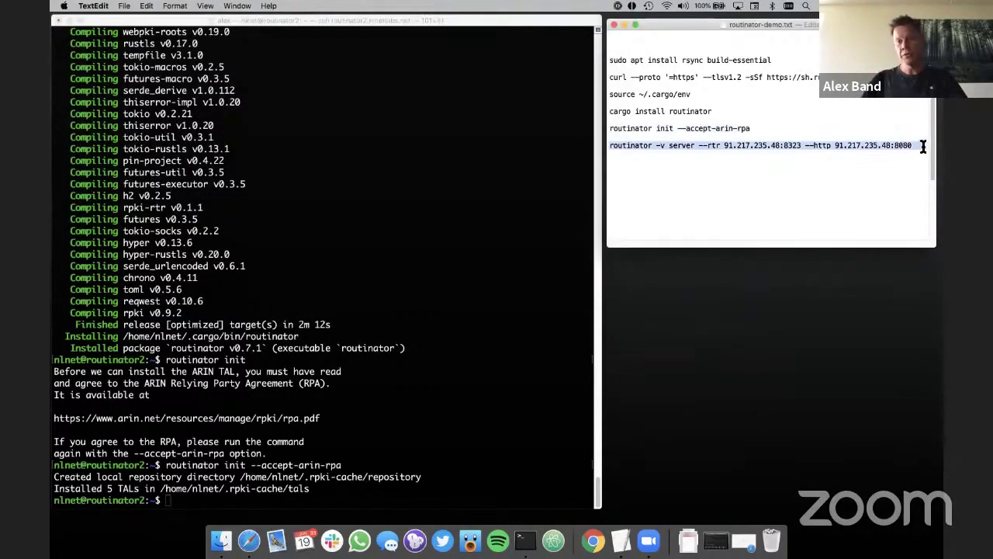
pyautogui.press('super+c')
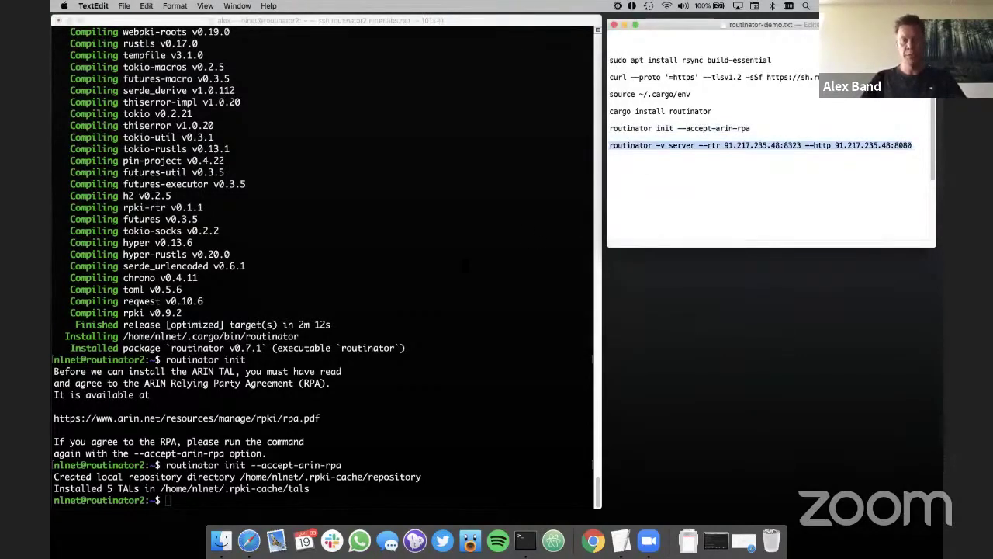
pyautogui.click(464, 266)
pyautogui.press('super+v')
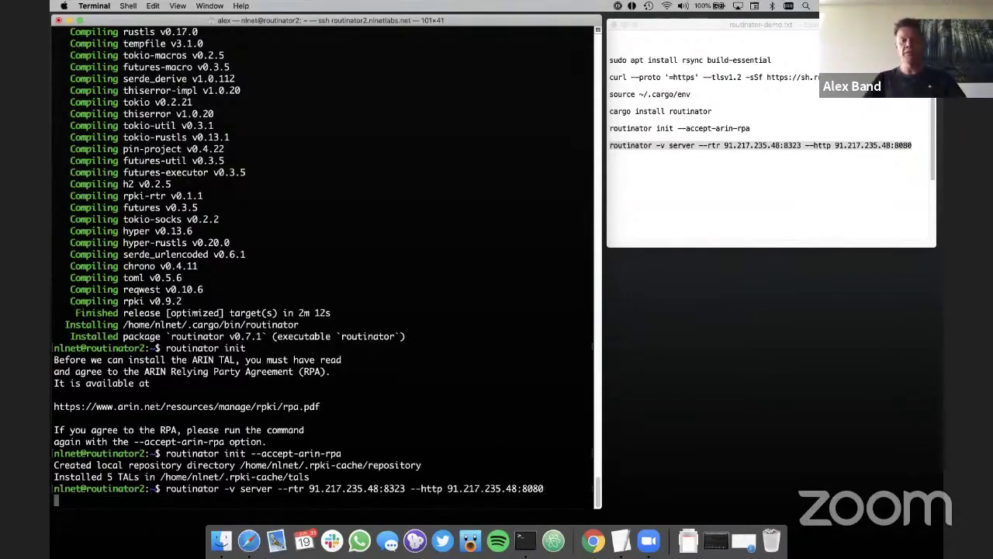
pyautogui.press('Return')
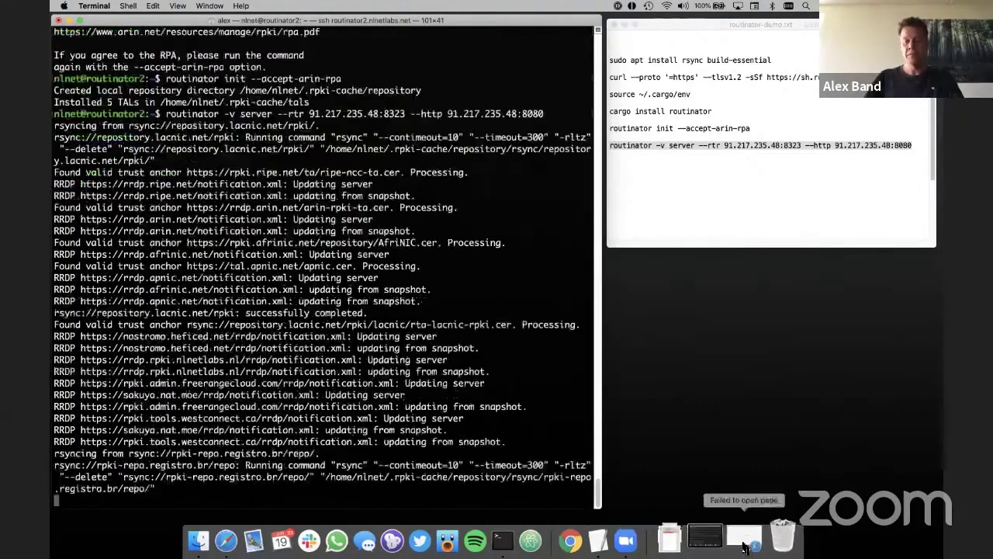
# Step: Switch to Safari, reload the routinator2 status page and examine the validation metrics on routinator1's status page
pyautogui.press('super+Tab')
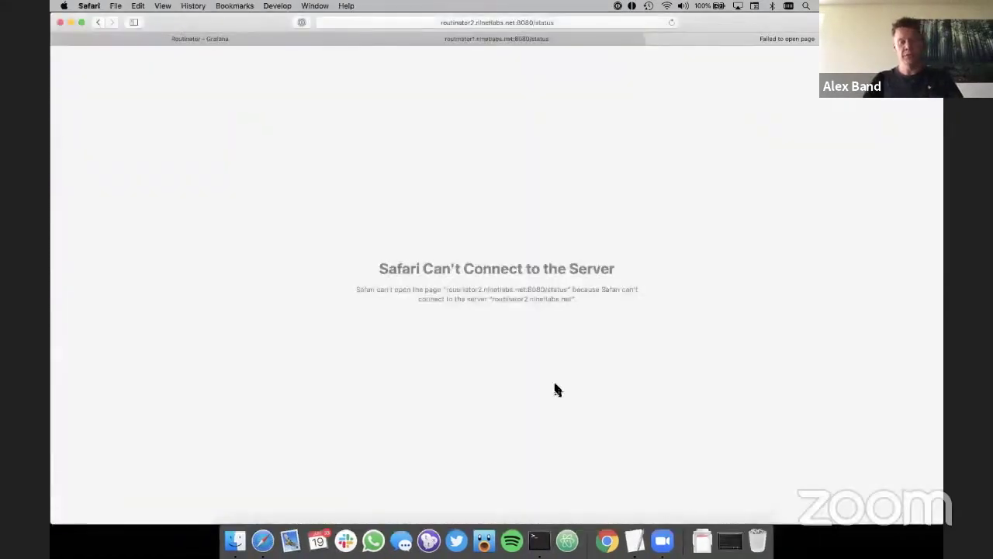
pyautogui.press('super+r')
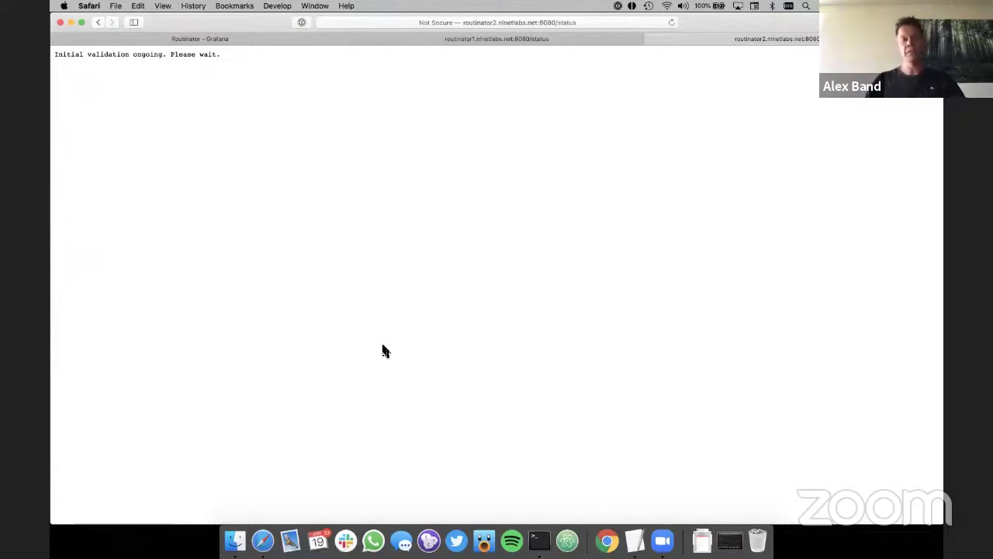
pyautogui.click(426, 39)
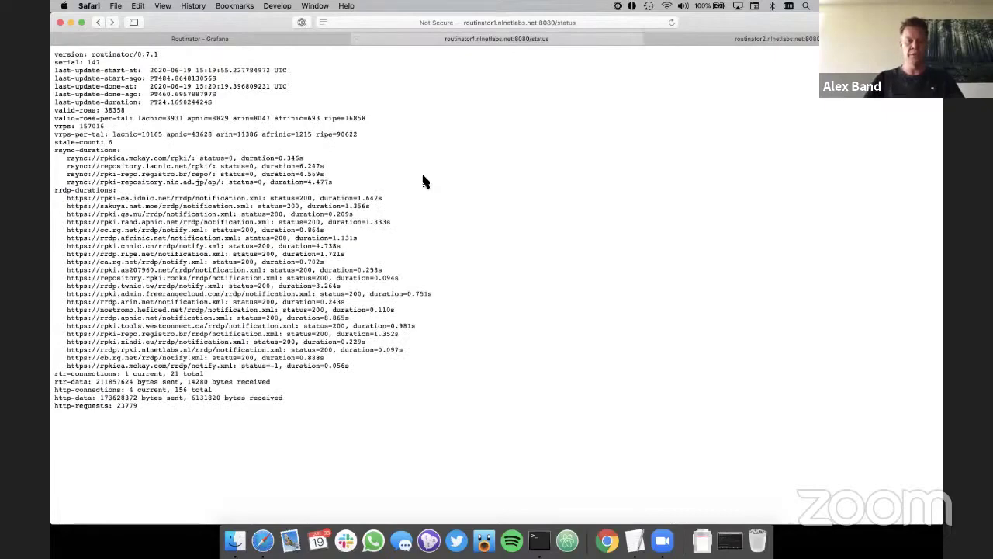
pyautogui.press('super+plus')
pyautogui.press('super+plus')
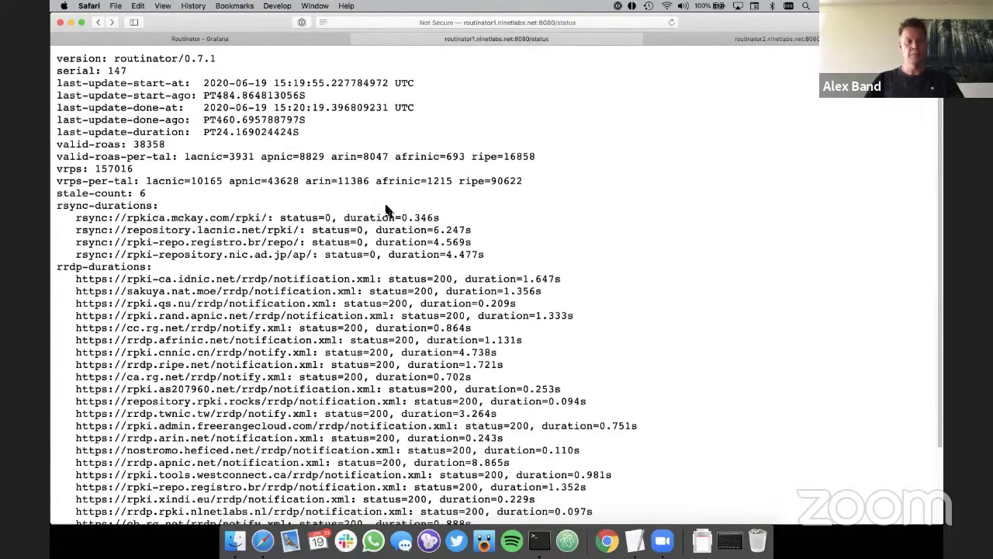
pyautogui.scroll(-3, 386, 210)
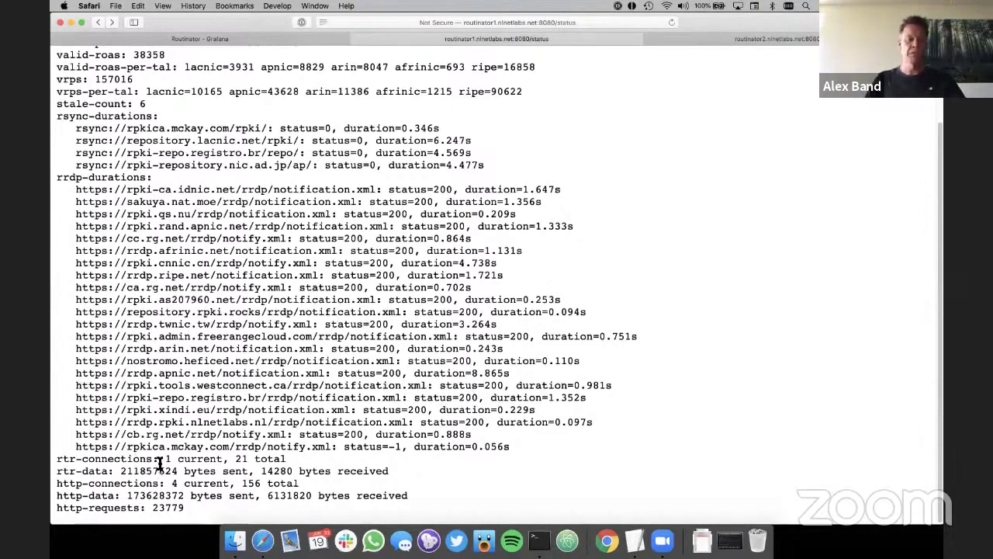
pyautogui.scroll(3, 159, 463)
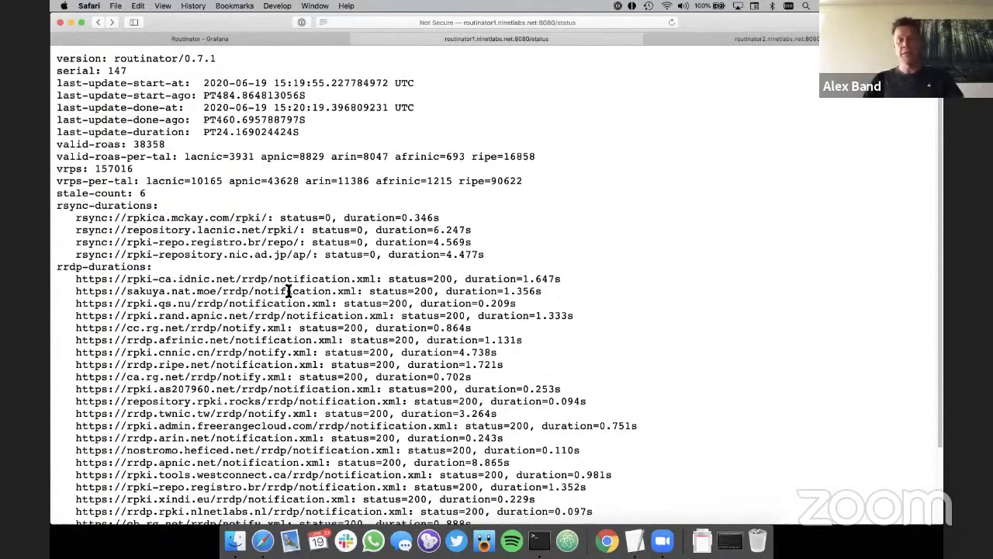
pyautogui.click(748, 39)
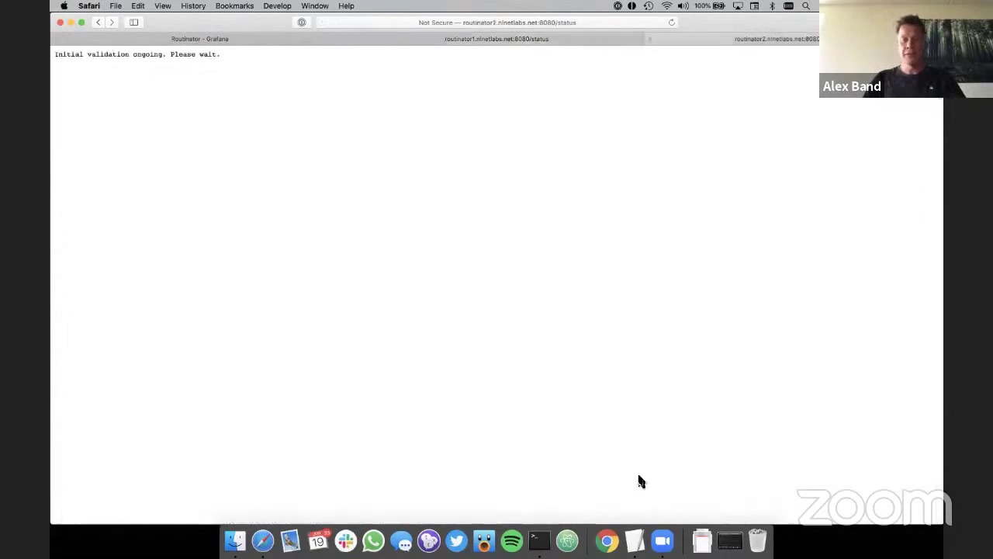
# Step: Check the Routinator server's validation log in Terminal and return to the Zoom meeting
pyautogui.click(662, 541)
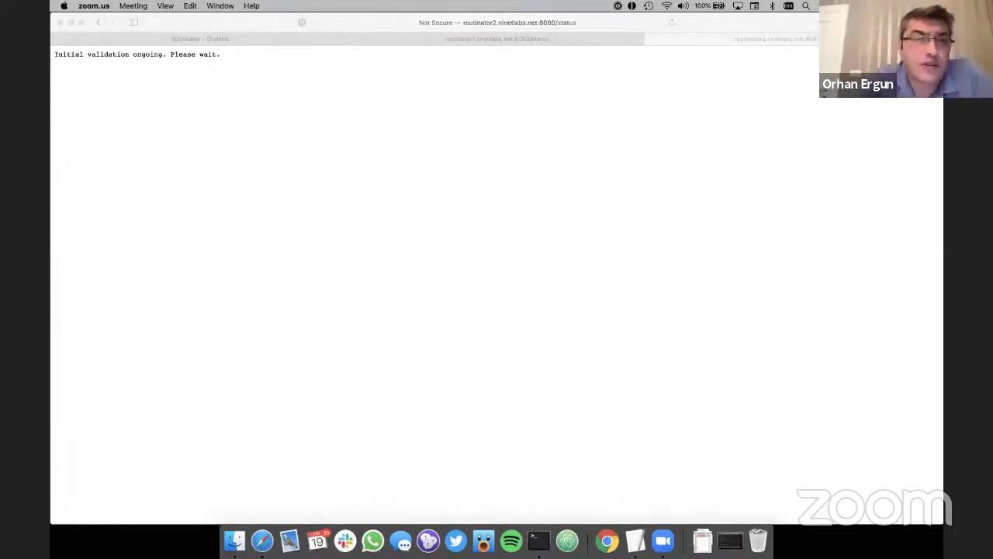
pyautogui.click(541, 541)
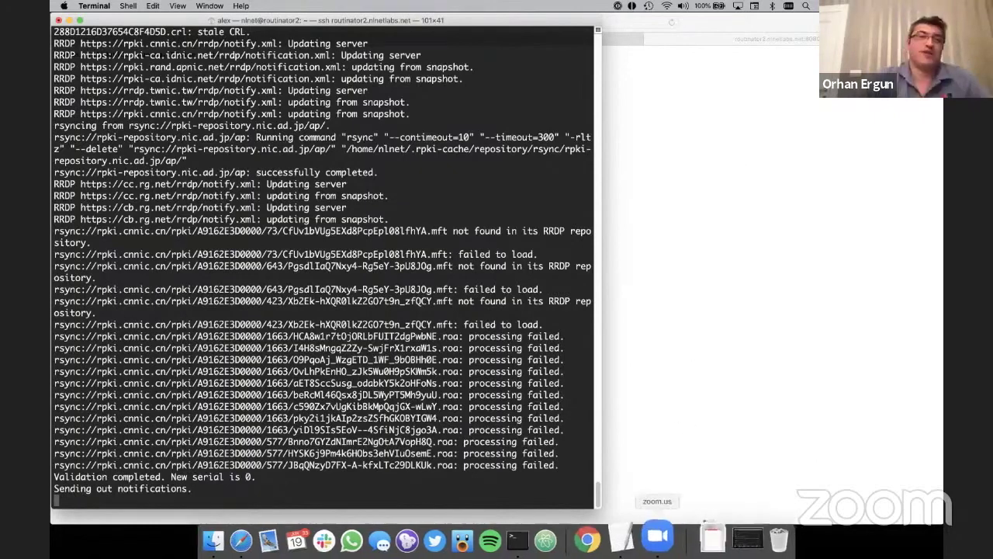
pyautogui.click(658, 535)
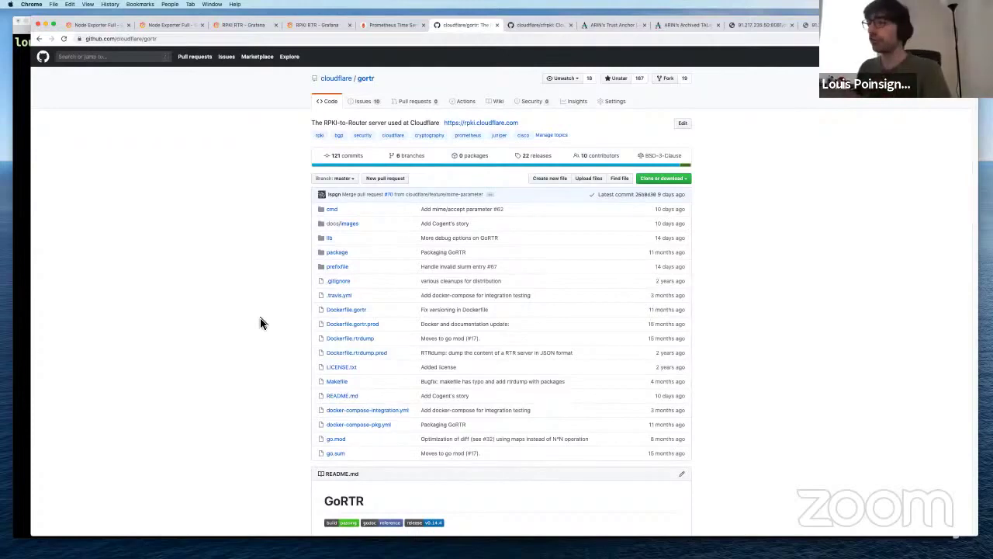
# Step: Review the README pages of Cloudflare's gortr and cfrpki repositories on GitHub in Chrome
pyautogui.scroll(-2, 257, 324)
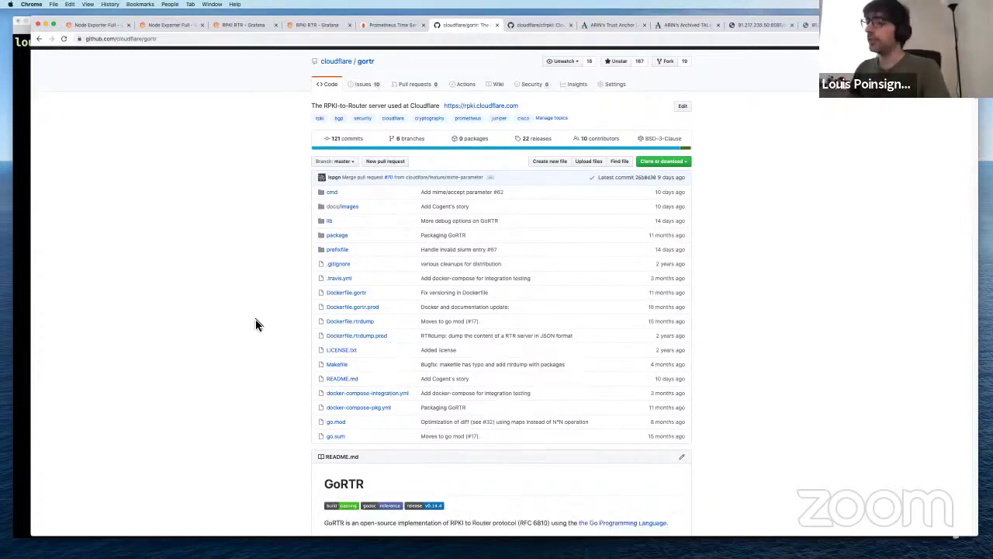
pyautogui.scroll(-10, 257, 325)
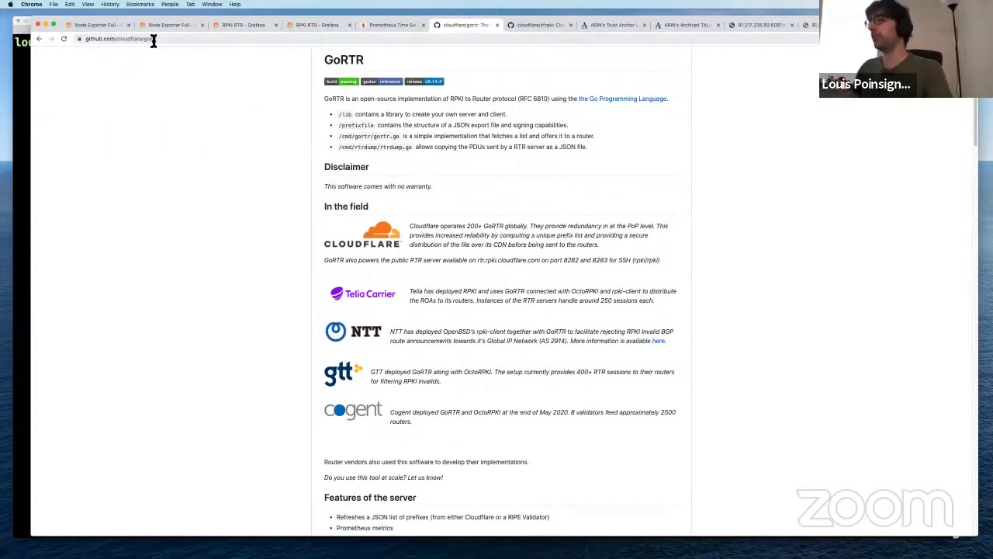
pyautogui.click(512, 27)
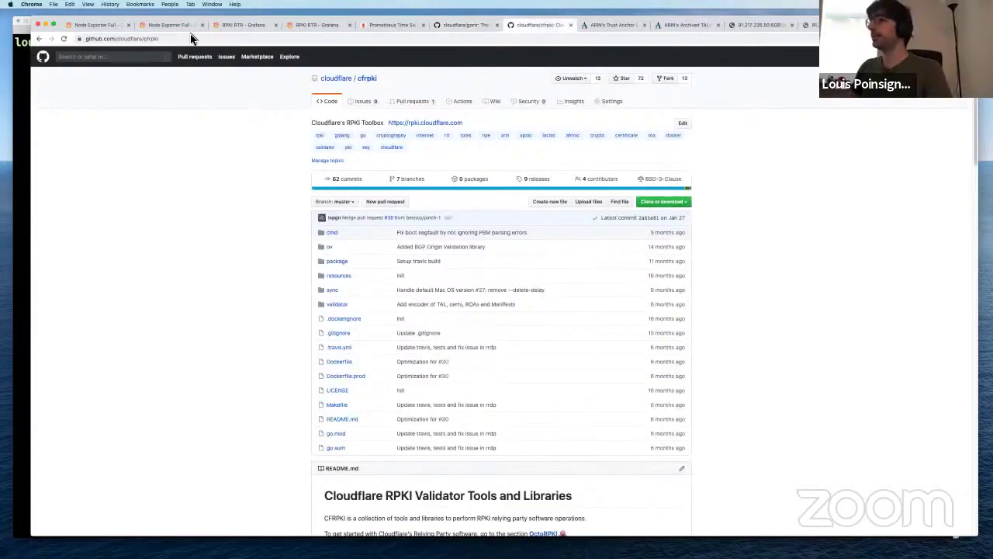
pyautogui.scroll(-5, 198, 116)
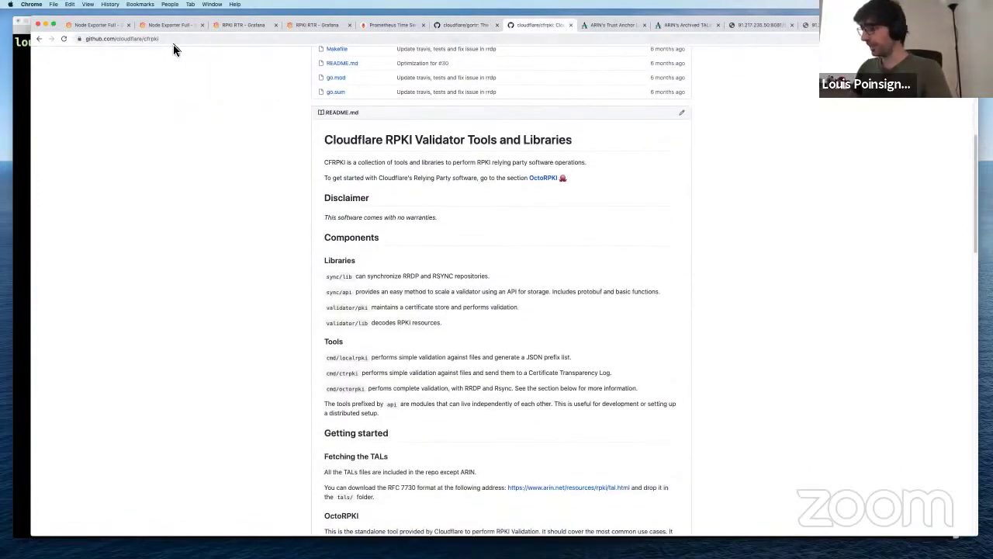
pyautogui.scroll(1, 425, 108)
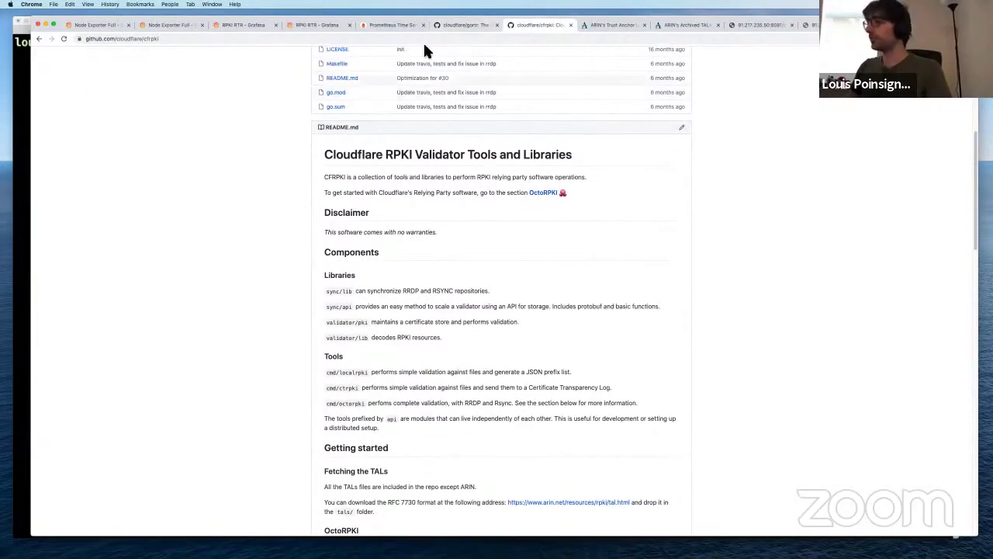
pyautogui.click(465, 25)
pyautogui.scroll(5, 364, 172)
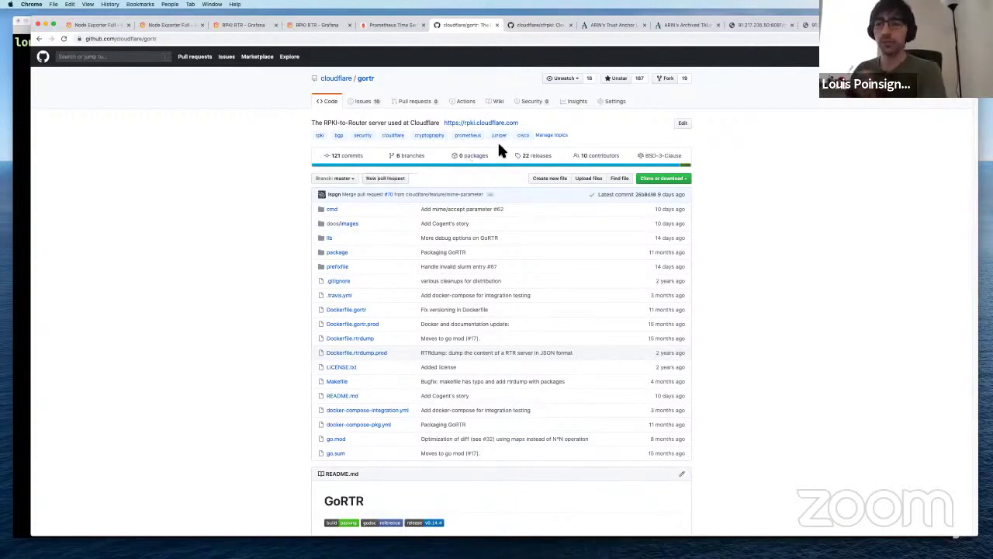
# Step: Open the gortr repository's releases and locate the gortr_0.14.4_amd64.deb asset under v0.14.4
pyautogui.click(524, 157)
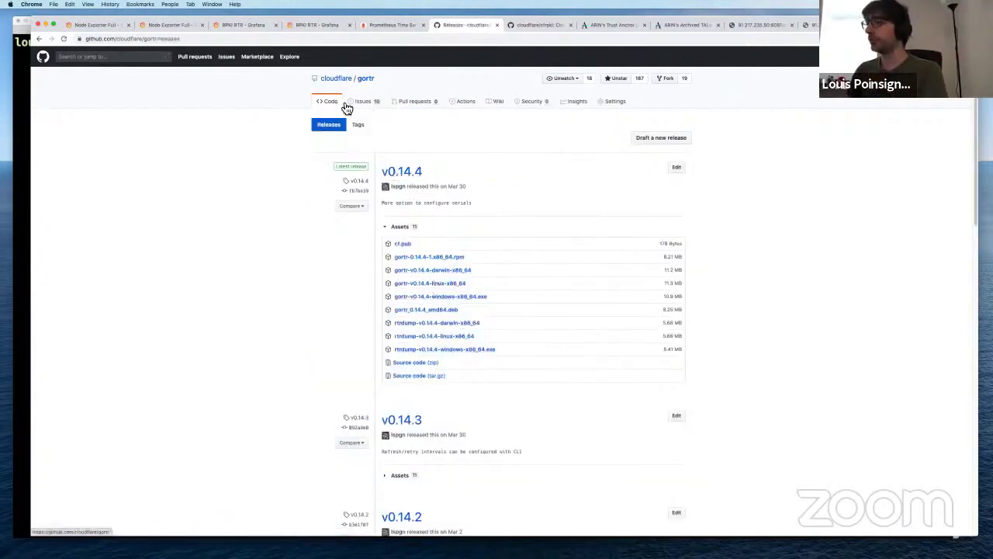
pyautogui.rightClick(436, 310)
pyautogui.press('super+c')
pyautogui.click(468, 346)
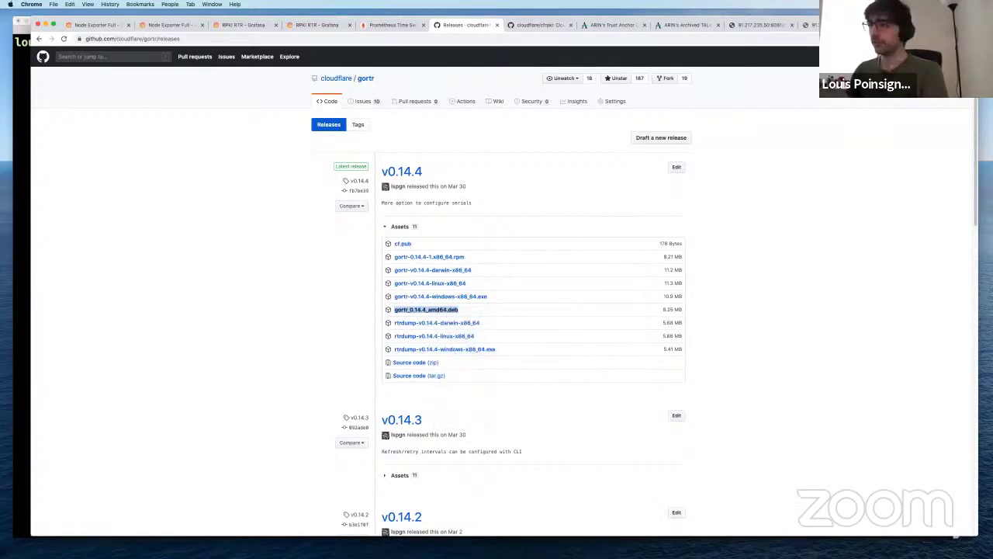
# Step: Switch to iTerm2 and display the prepared installation commands by running cat steps.txt
pyautogui.press('super+Tab')
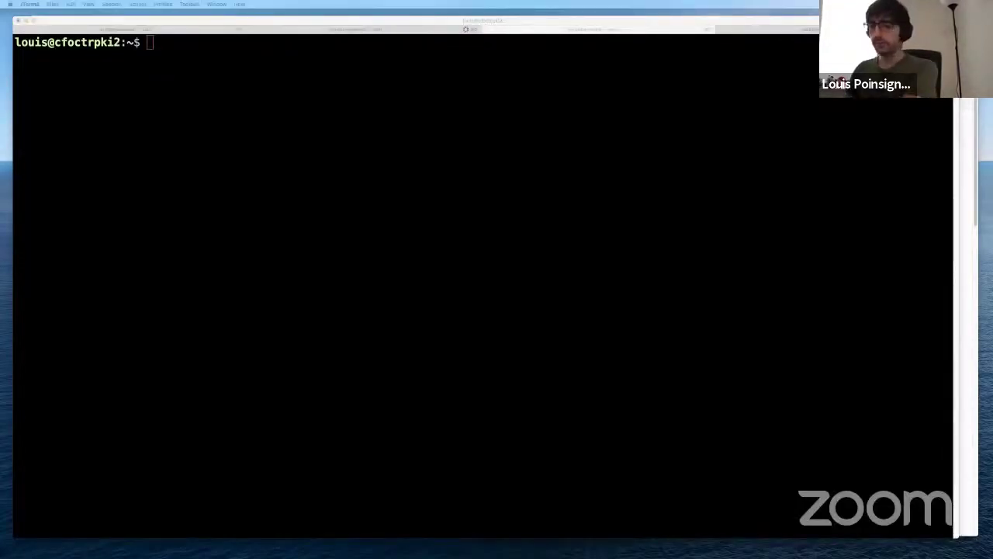
pyautogui.press('super+Tab')
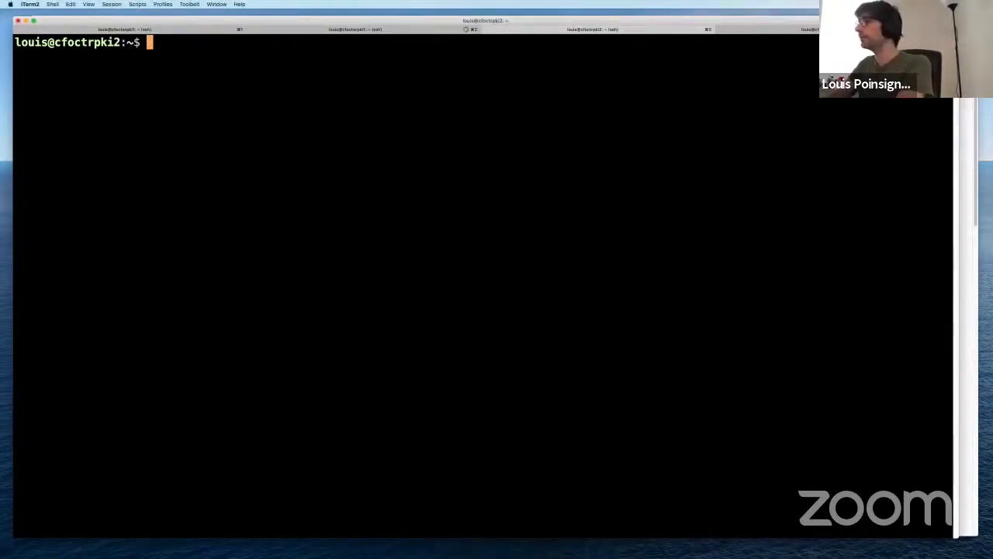
pyautogui.write('cat steps.txt')
pyautogui.press('Return')
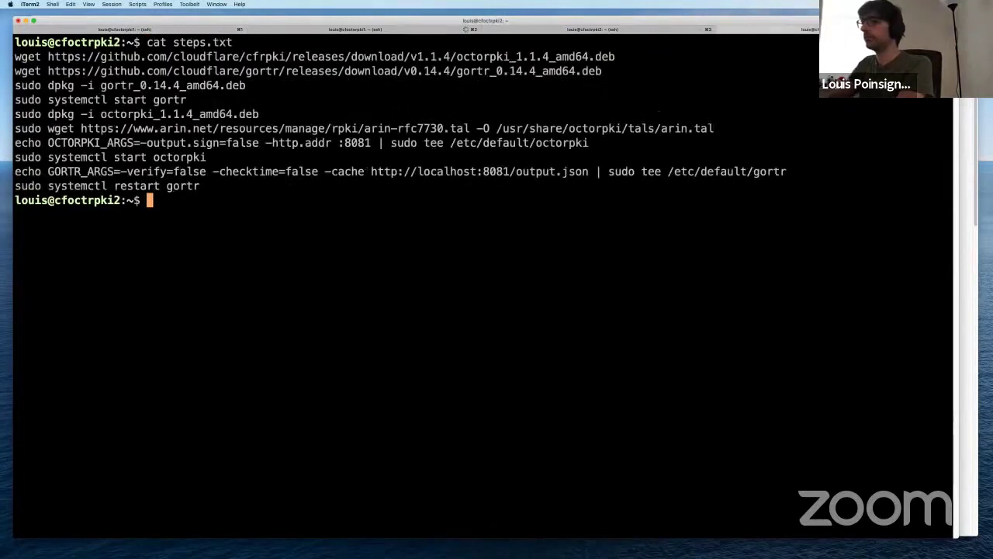
# Step: Open a new iTerm2 session that uses the Presentation profile
pyautogui.press('super+t')
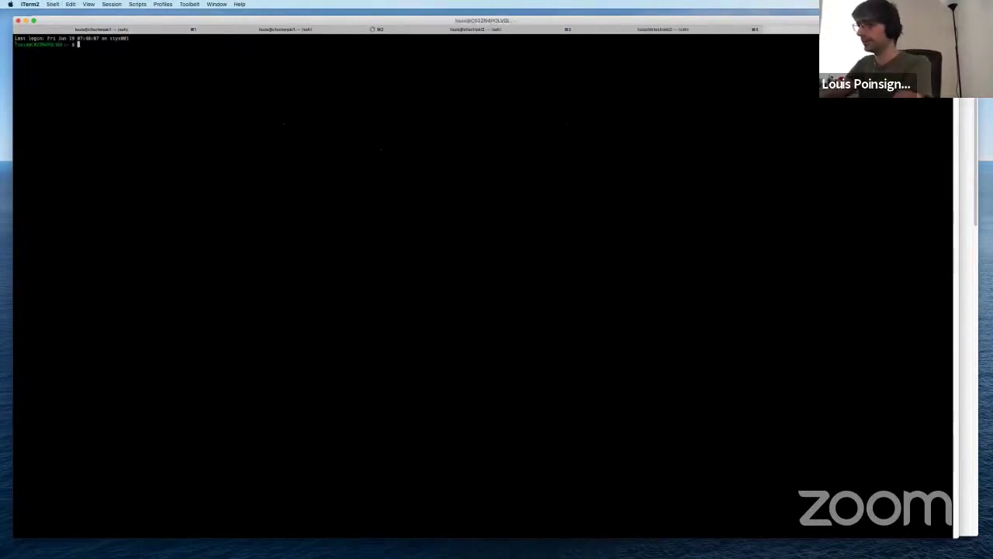
pyautogui.click(137, 4)
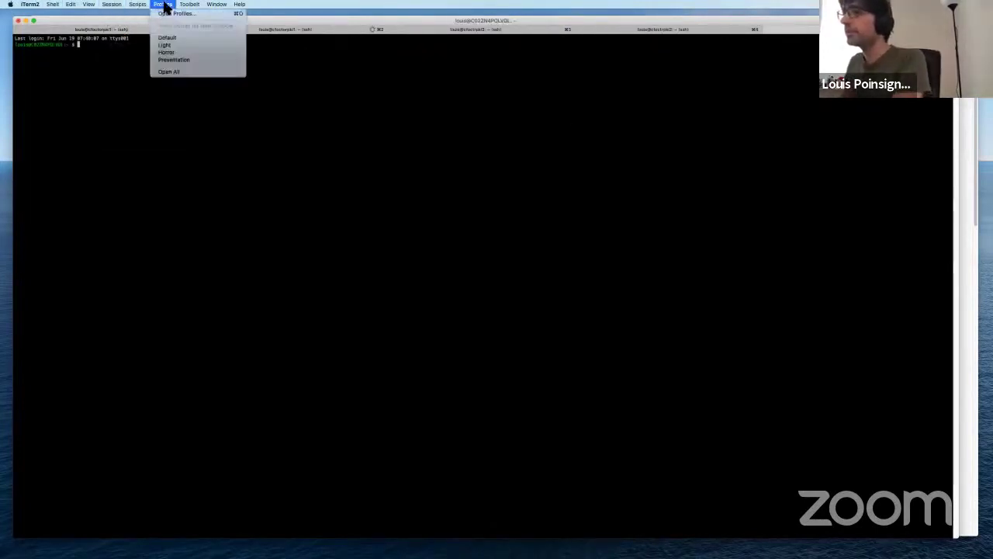
pyautogui.click(180, 62)
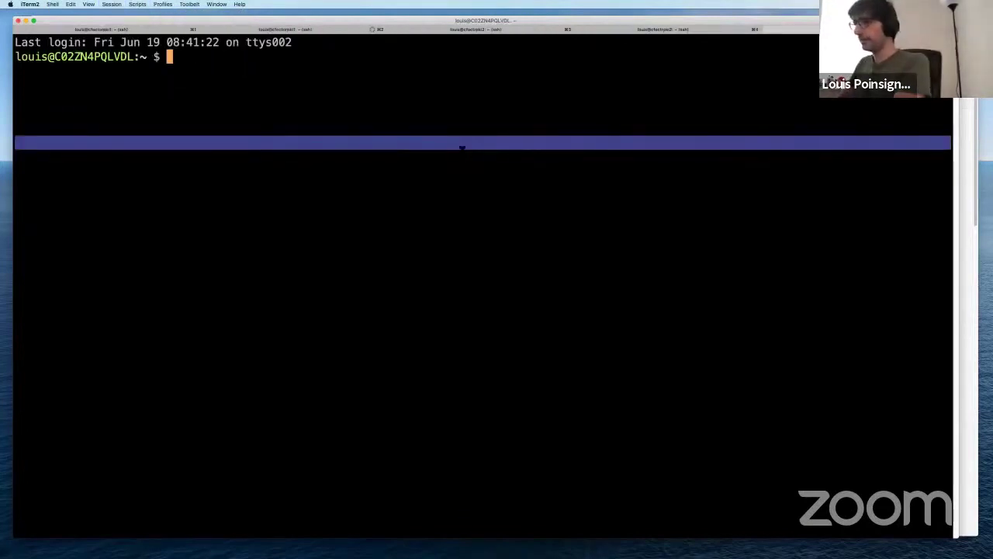
# Step: Connect to octo2.rpki.as13335.com over SSH by recalling the earlier ssh command, and clear the terminal screen
pyautogui.write('ssh')
pyautogui.press('Return')
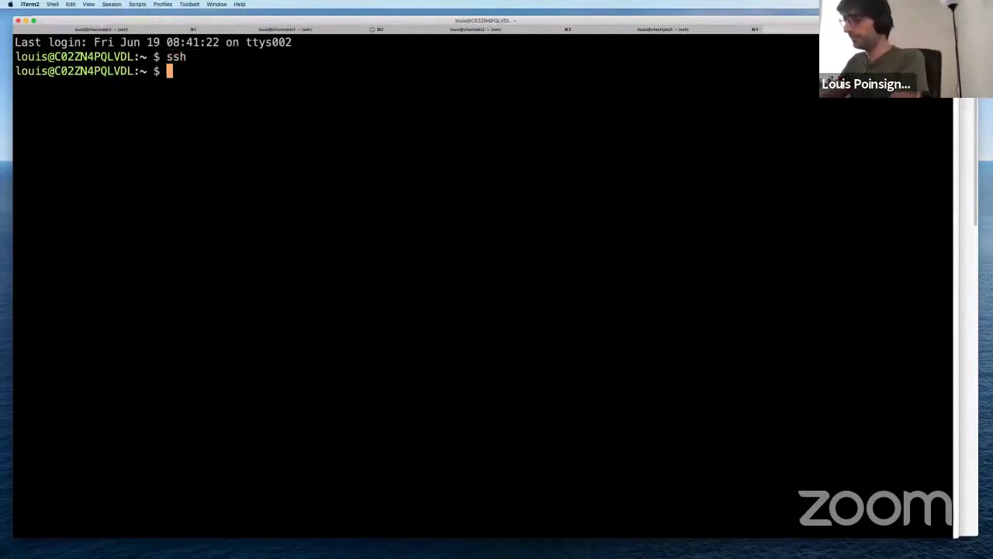
pyautogui.hotkey('ctrl', 'r')
pyautogui.write('ssh')
pyautogui.press('Return')
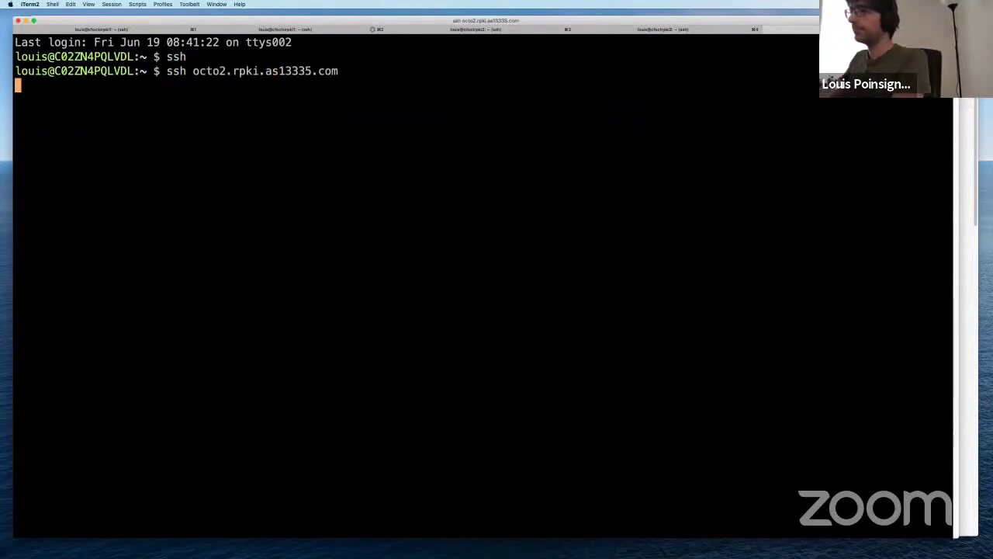
pyautogui.hotkey('ctrl', 'l')
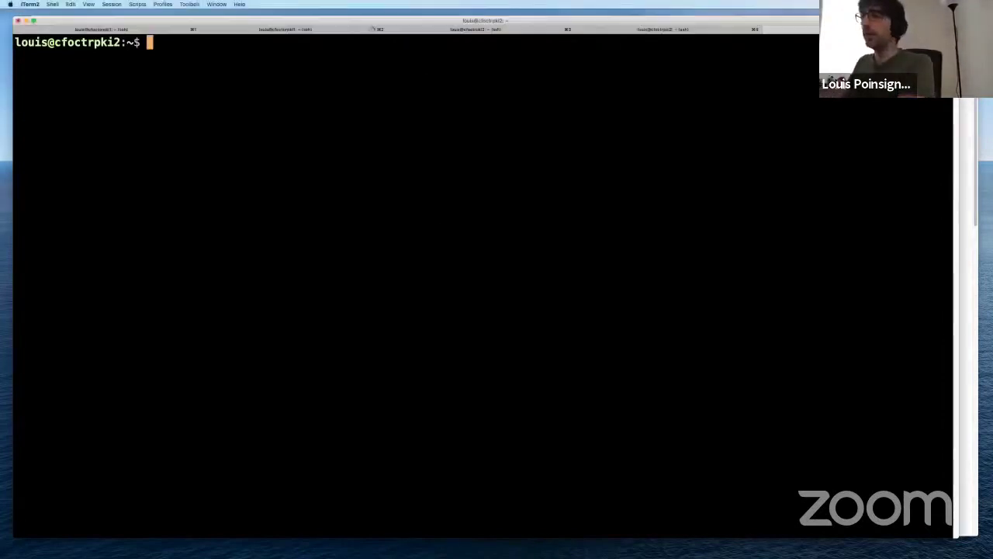
# Step: Download octorpki_1.1.4_amd64.deb from the cfrpki v1.1.4 release and gortr_0.14.4_amd64.deb from the gortr v0.14.4 release with wget
pyautogui.write('wget https://github.com/cloudflare/cfrpki/releases/download/v1.1.4/octorpki_1.1.4_amd64.deb')
pyautogui.press('Return')
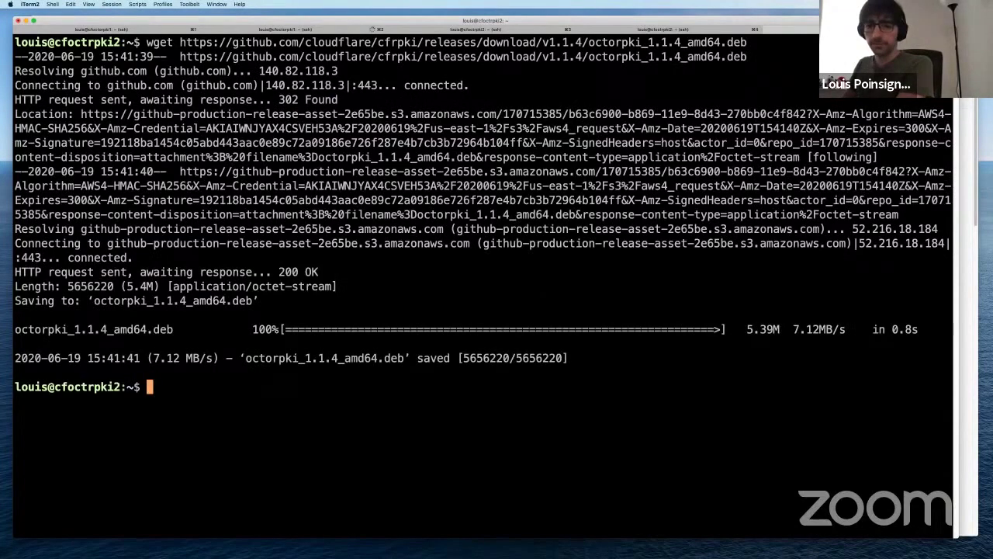
pyautogui.press('super+Tab')
pyautogui.press('super+Tab')
pyautogui.write('wget https://github.com/cloudflare/gortr/releases/download/v0.14.4/gortr_0.14.4_amd64.deb')
pyautogui.press('Return')
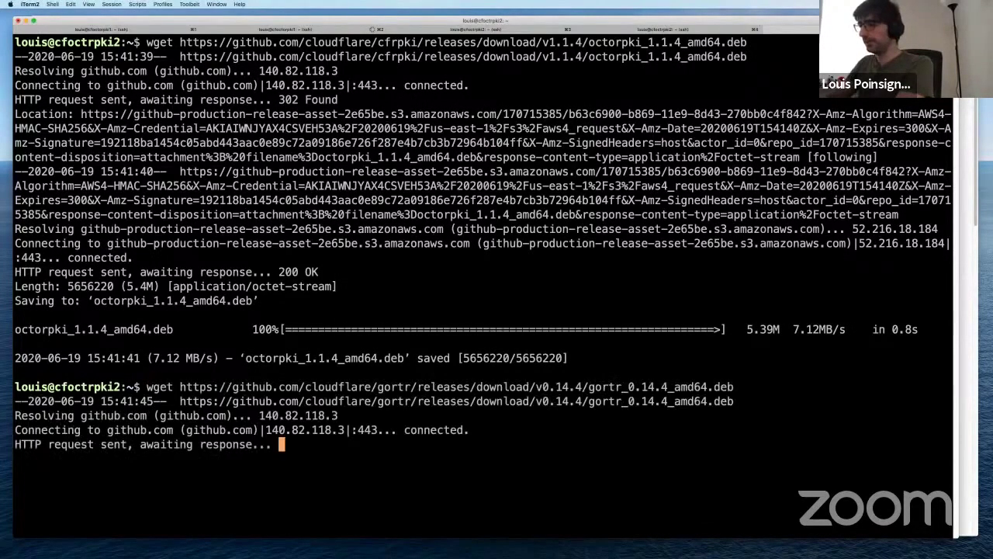
pyautogui.press('Return')
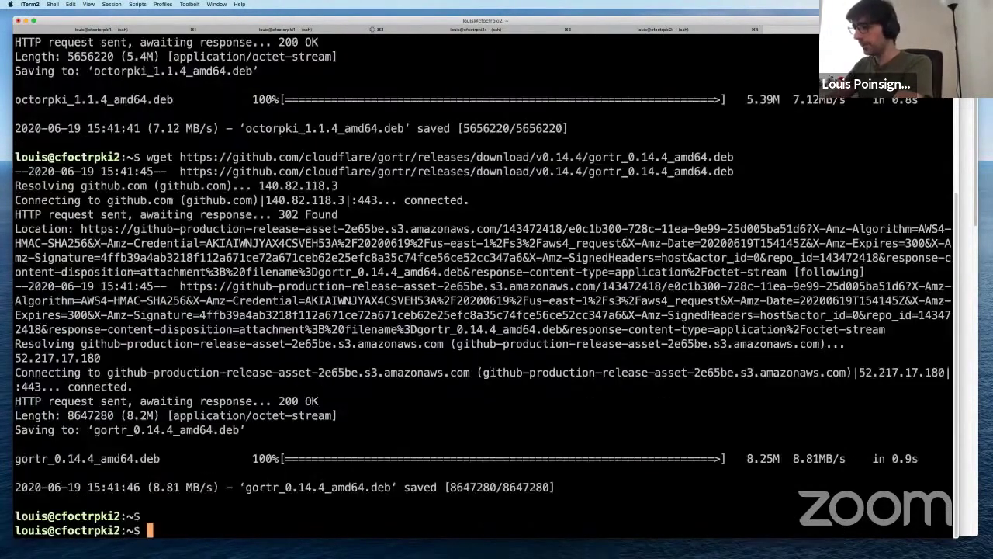
# Step: Install the gortr_0.14.4_amd64.deb package with sudo dpkg -i
pyautogui.write('dpk')
pyautogui.press('BackSpace')
pyautogui.press('BackSpace')
pyautogui.press('BackSpace')
pyautogui.write('sudo')
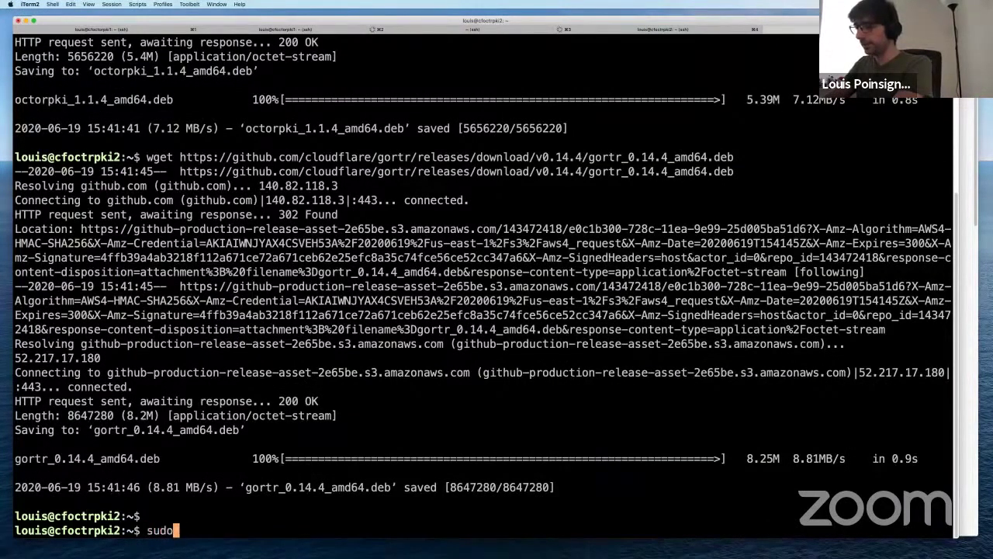
pyautogui.write(' dpkg -i')
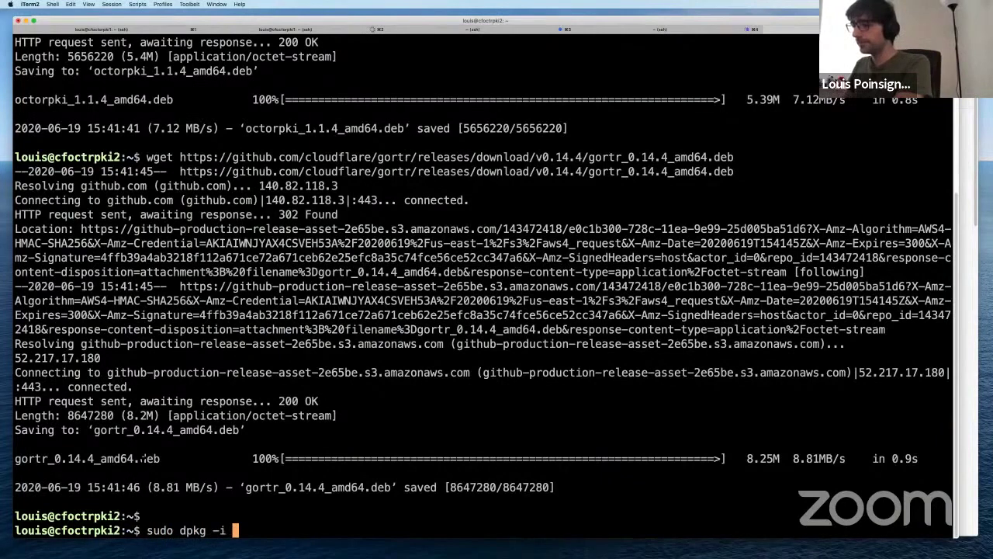
pyautogui.doubleClick(87, 458)
pyautogui.press('super+v')
pyautogui.press('Return')
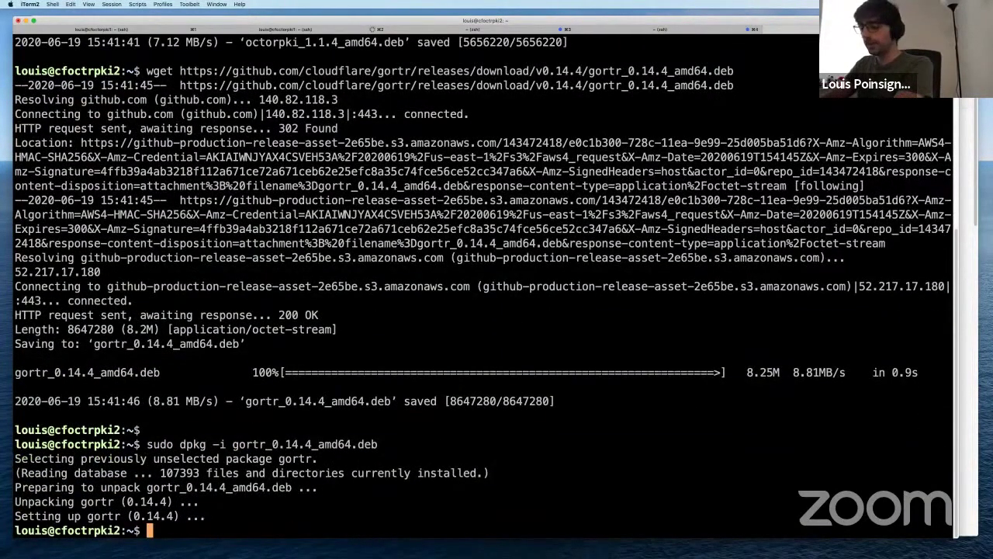
# Step: Start the GoRTR service with sudo systemctl start gortr
pyautogui.write('su')
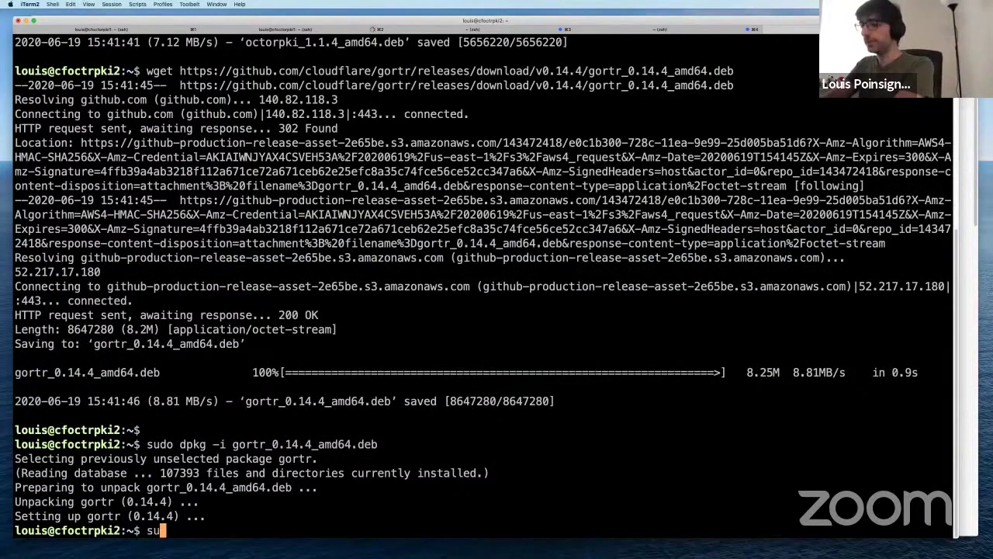
pyautogui.write('do systemct')
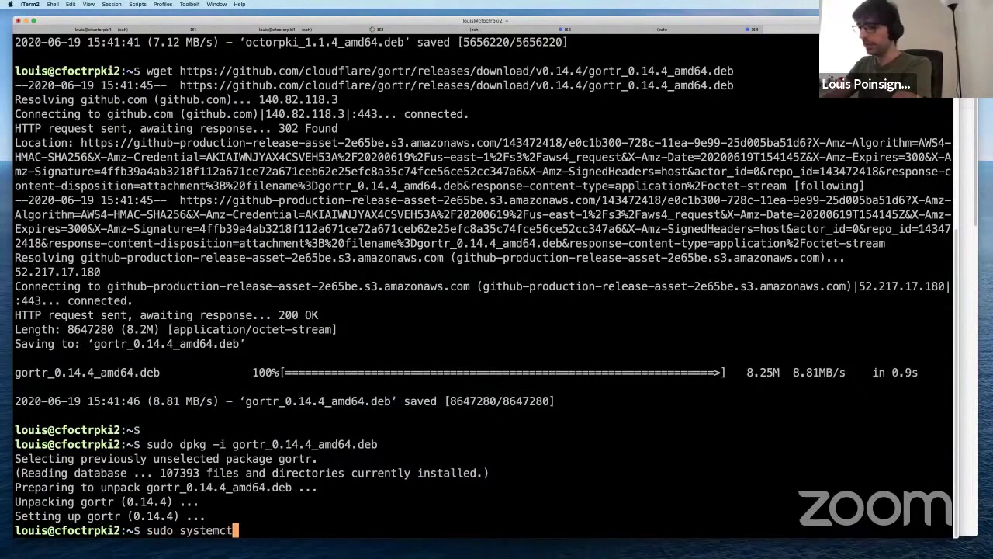
pyautogui.write('l start ')
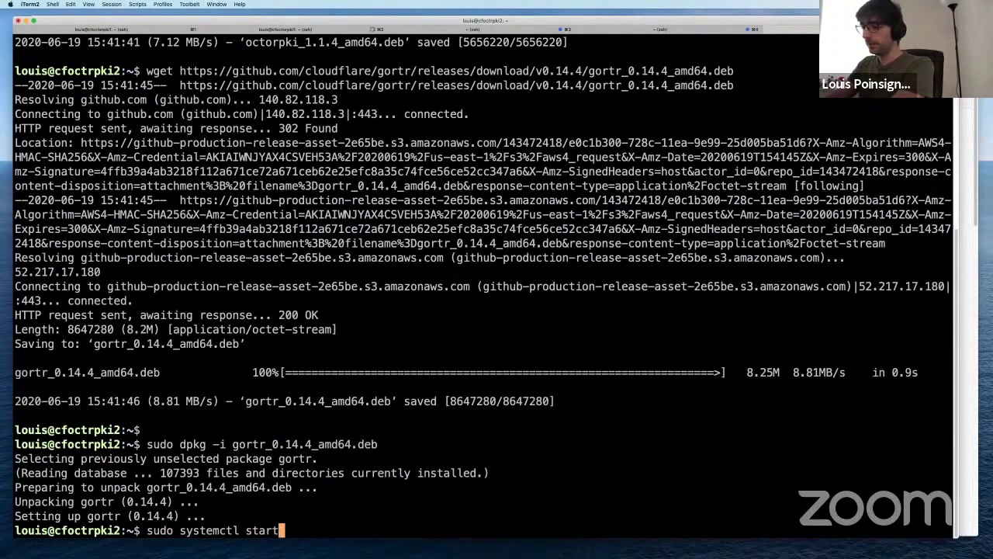
pyautogui.write('gortr')
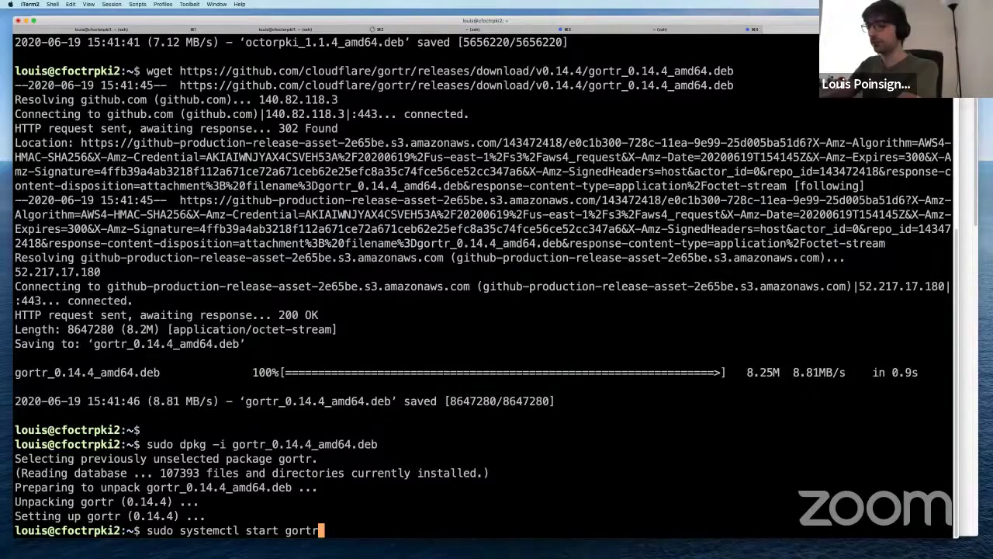
pyautogui.press('Return')
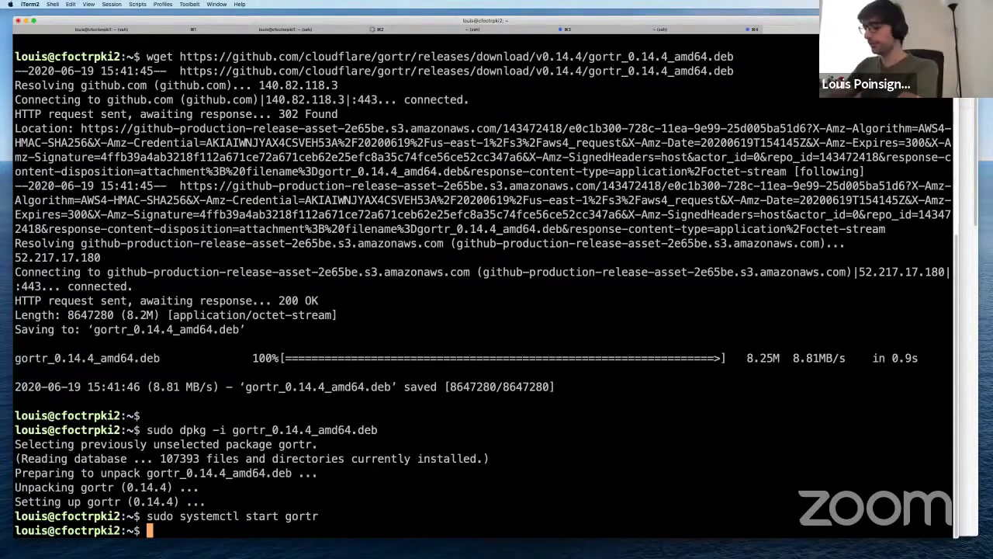
# Step: Follow the GoRTR service log with sudo journalctl -fu gortr, and stop following it after checking the startup entries
pyautogui.write('sudo jouranl')
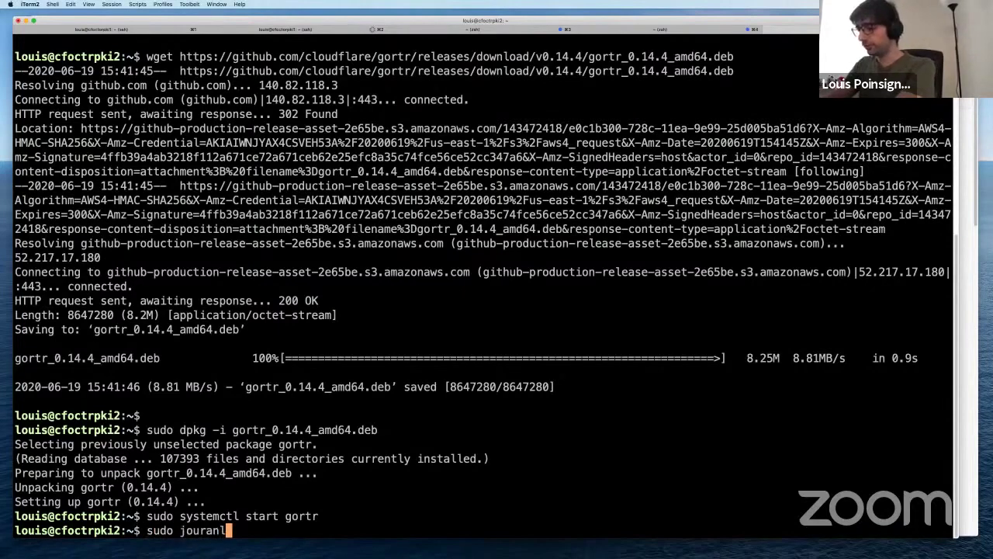
pyautogui.press('BackSpace')
pyautogui.press('BackSpace')
pyautogui.press('BackSpace')
pyautogui.write('nalctl -')
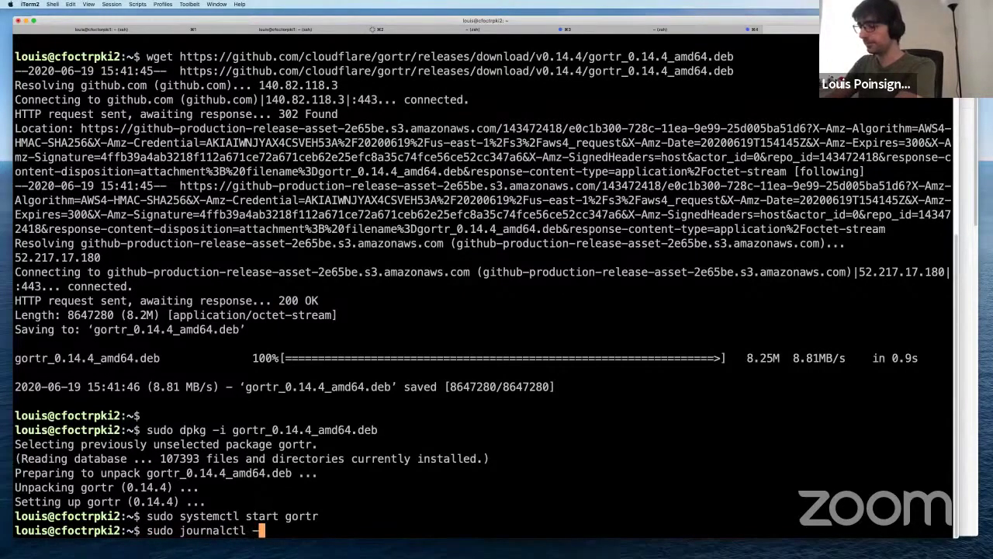
pyautogui.write('fu gorttr')
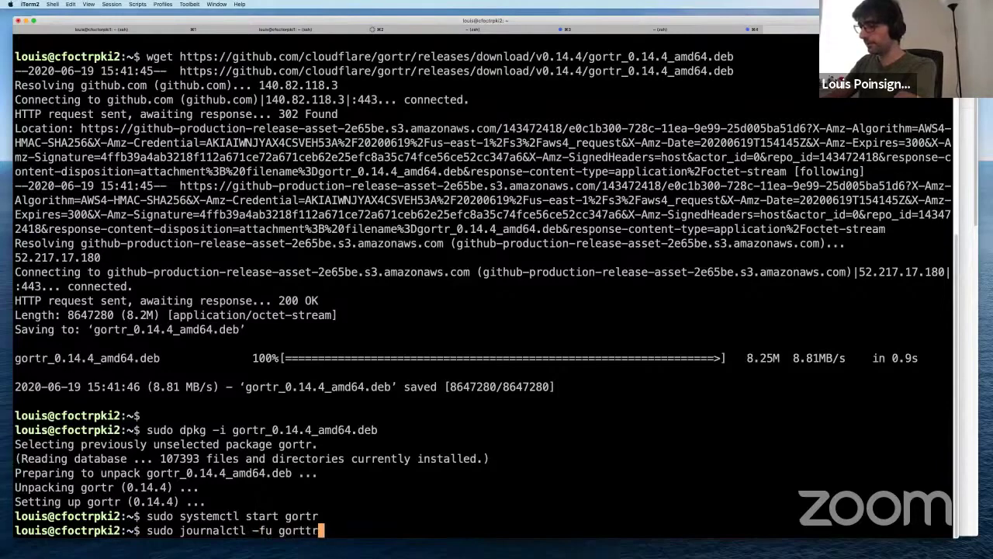
pyautogui.press('BackSpace')
pyautogui.press('BackSpace')
pyautogui.write('r')
pyautogui.press('Return')
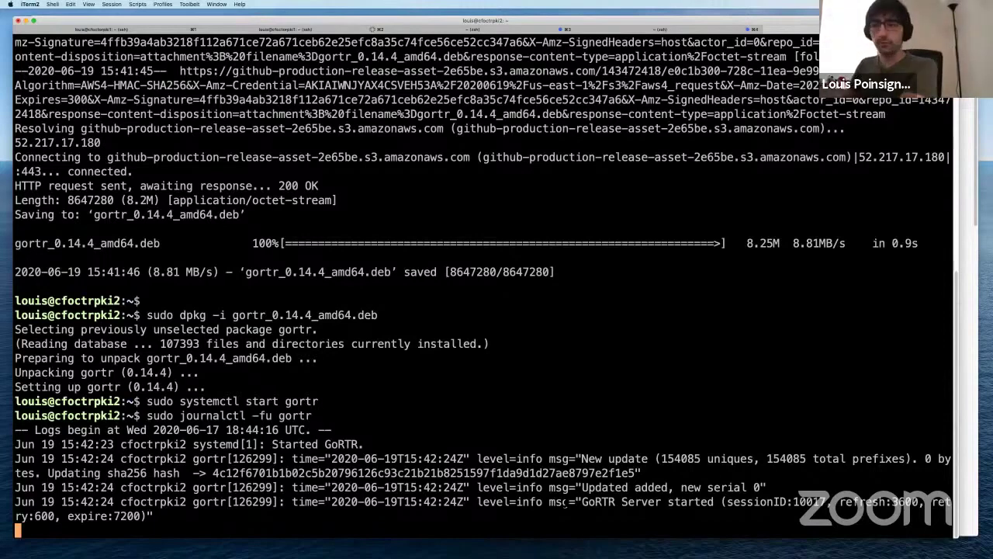
pyautogui.hotkey('ctrl', 'c')
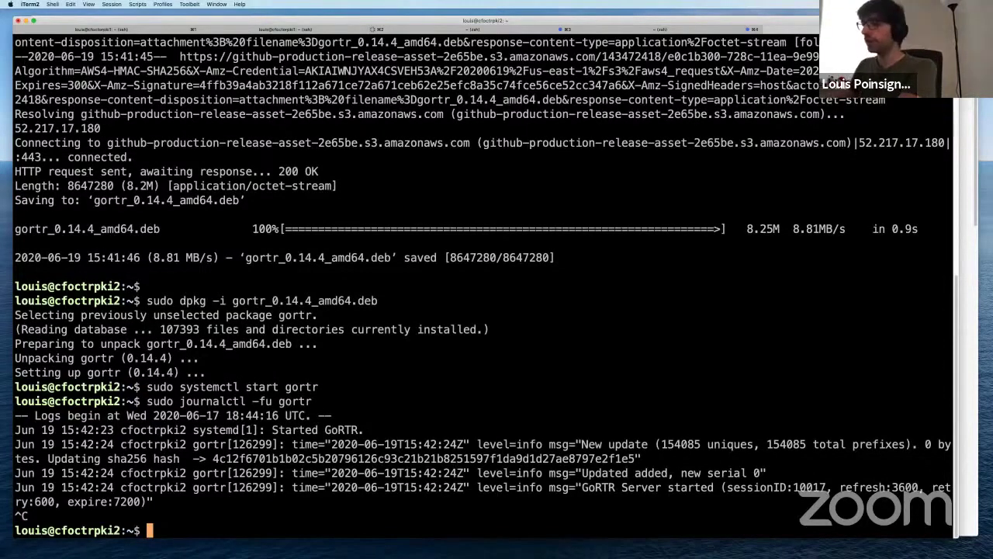
# Step: Switch to Chrome and open the releases page of the cloudflare/cfrpki repository to view the v1.1.4 assets
pyautogui.scroll(5, 482, 279)
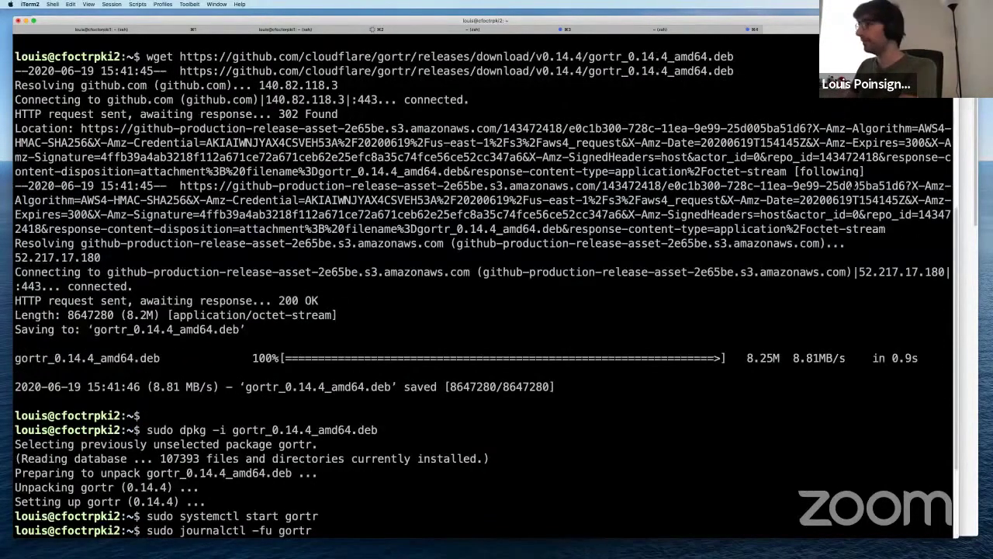
pyautogui.press('super+Tab')
pyautogui.click(551, 30)
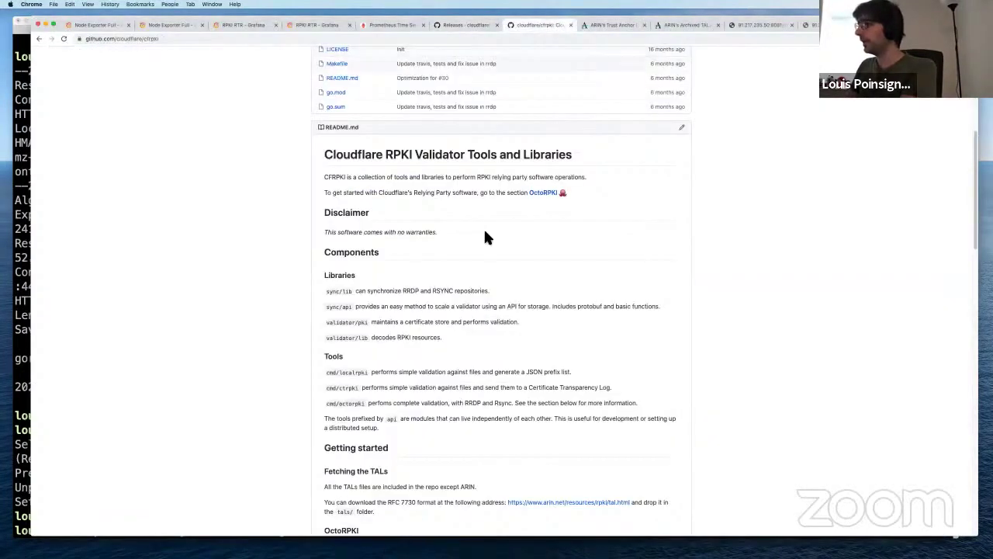
pyautogui.scroll(5, 505, 217)
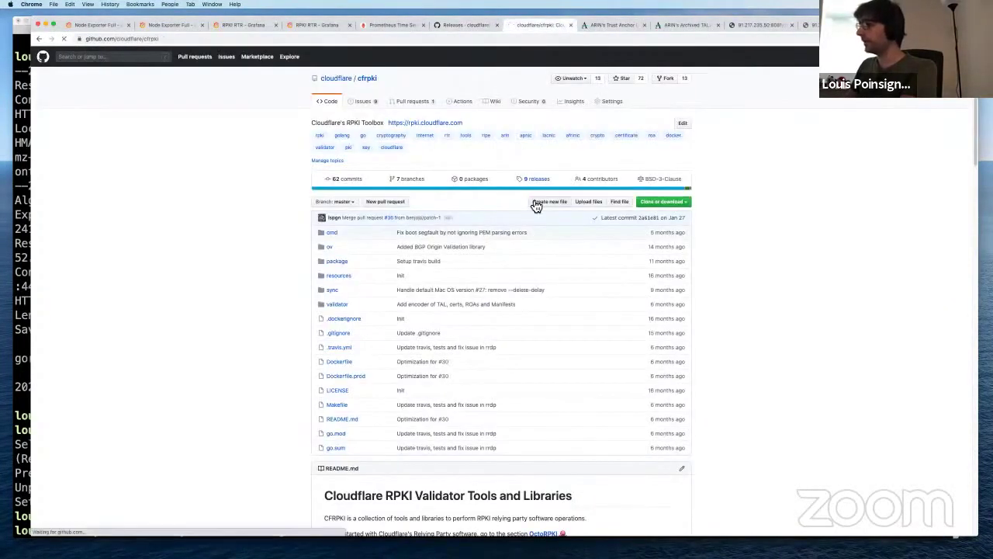
pyautogui.click(536, 180)
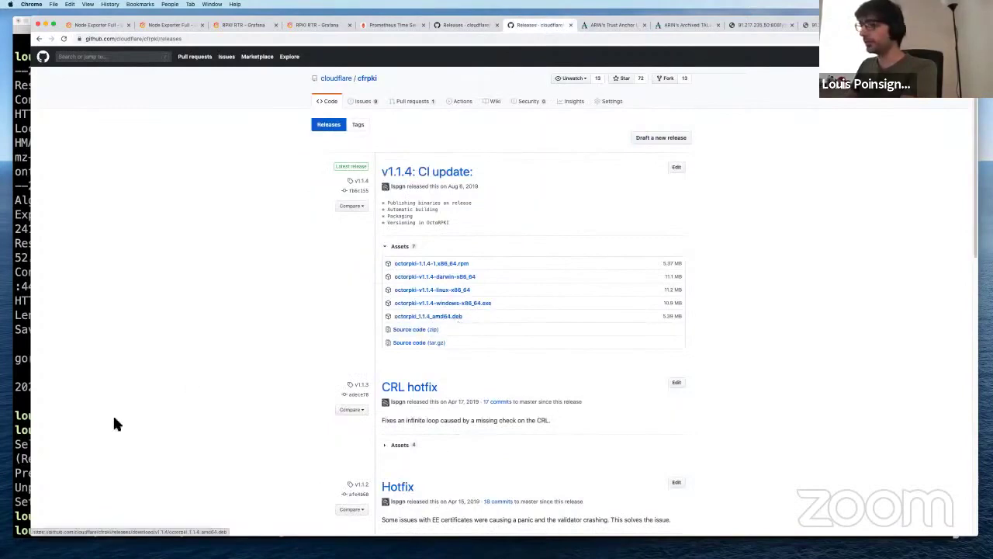
# Step: Switch back to iTerm2 and list the files in the home directory with ls
pyautogui.press('super+Tab')
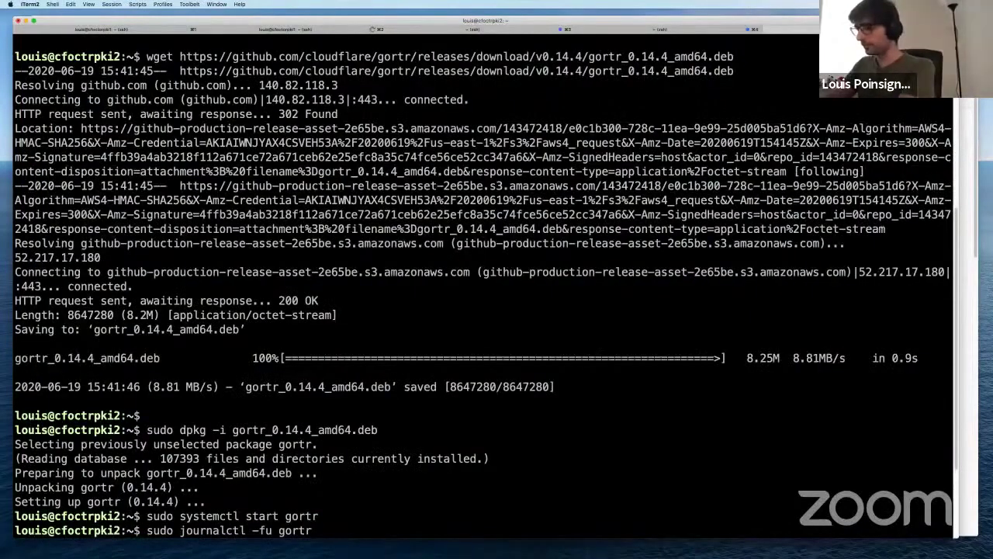
pyautogui.press('Return')
pyautogui.hotkey('ctrl', 'c')
pyautogui.write('ls')
pyautogui.press('Return')
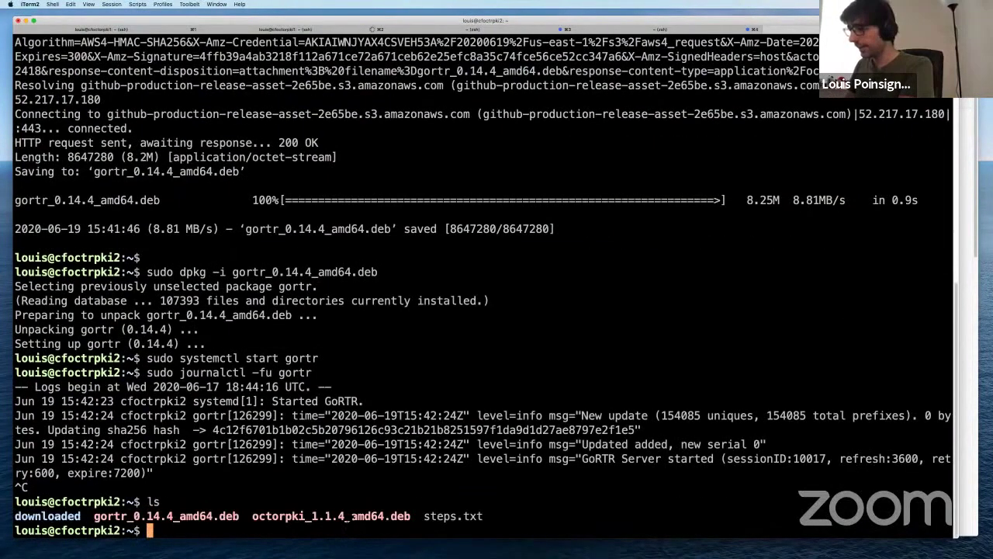
# Step: Install the octorpki_1.1.4_amd64.deb package with sudo dpkg -i
pyautogui.doubleClick(331, 516)
pyautogui.press('super+c')
pyautogui.write('dpkg -')
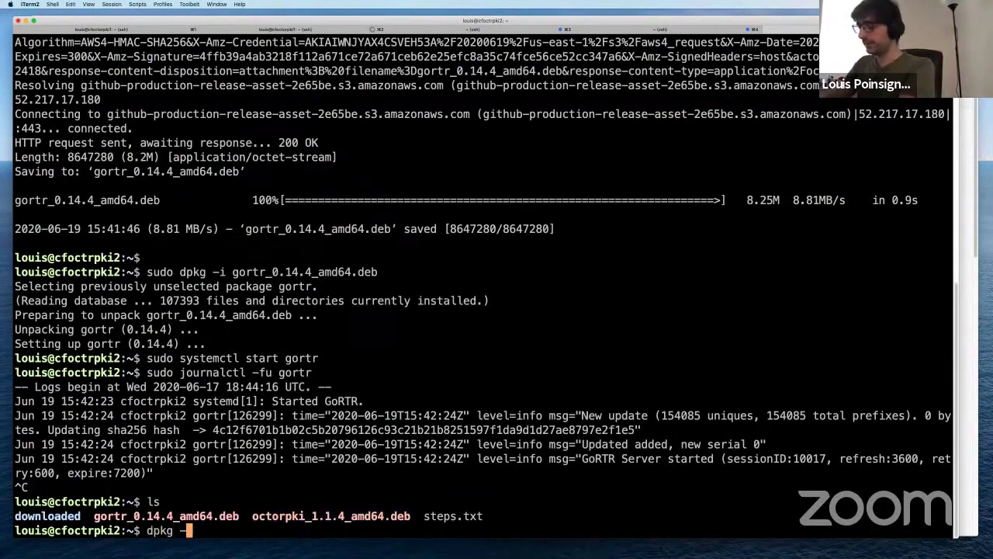
pyautogui.write('i')
pyautogui.press('super+v')
pyautogui.hotkey('ctrl', 'a')
pyautogui.write('sudo')
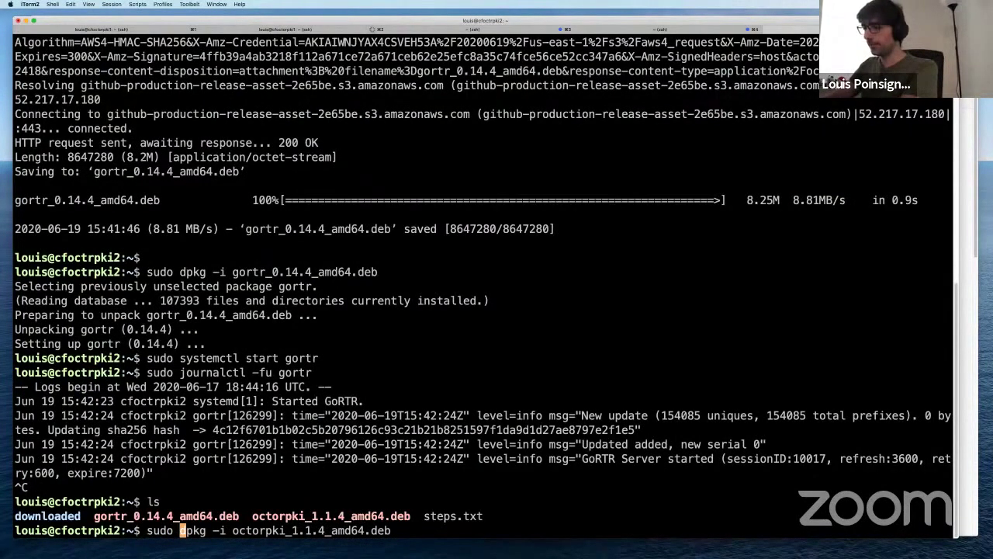
pyautogui.press('Return')
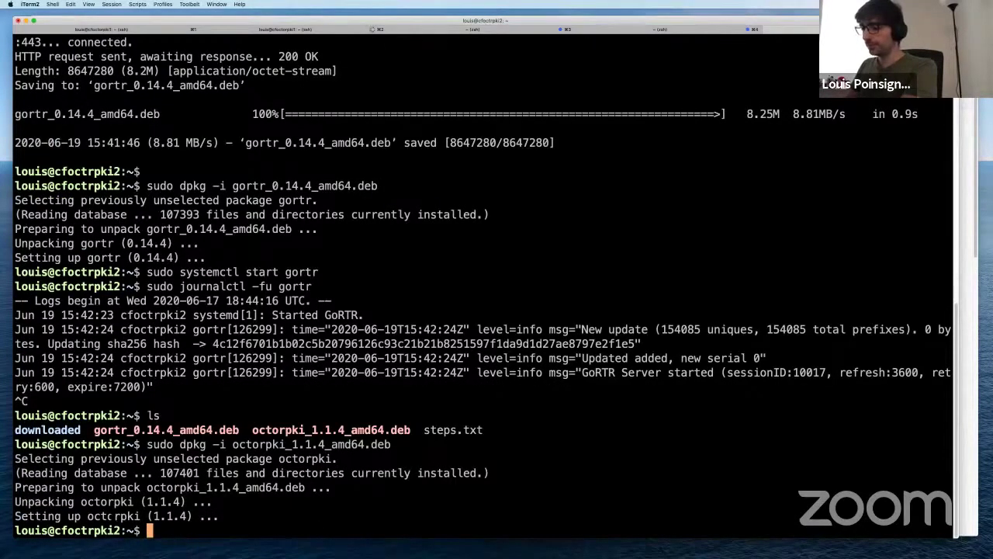
pyautogui.doubleClick(114, 516)
pyautogui.click(197, 487)
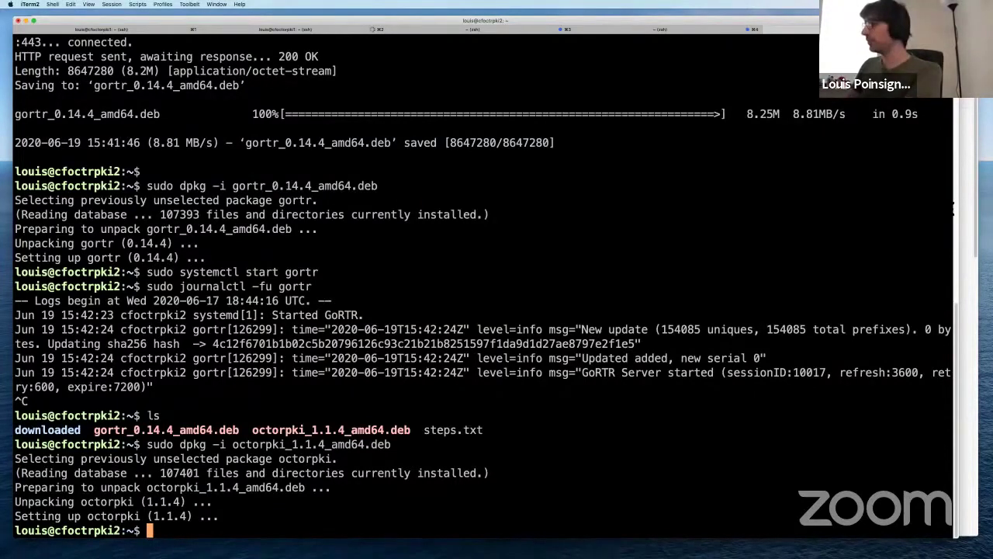
# Step: Switch to Chrome, show ARIN's Archived TALs page and highlight the RFC 7730 format link
pyautogui.scroll(10, 955, 208)
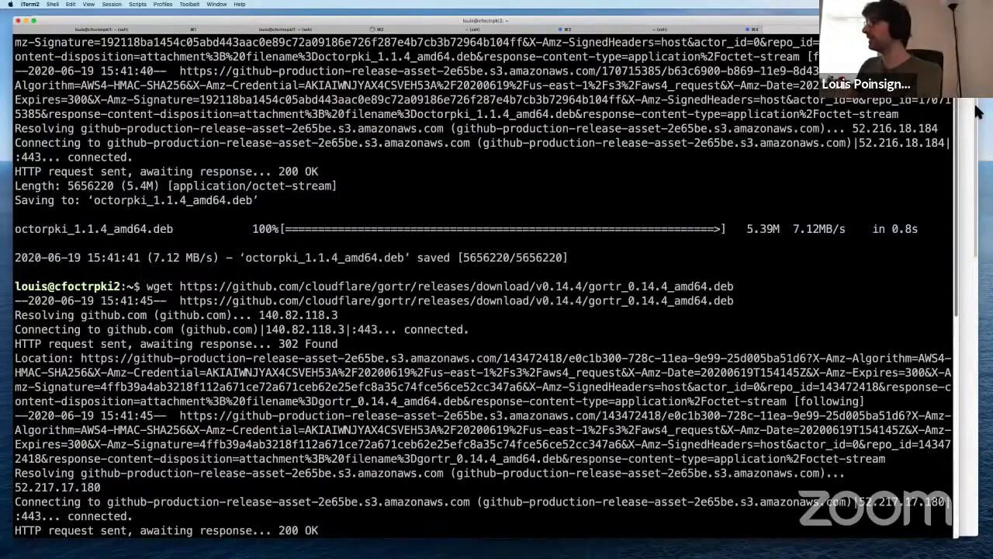
pyautogui.scroll(-10, 955, 208)
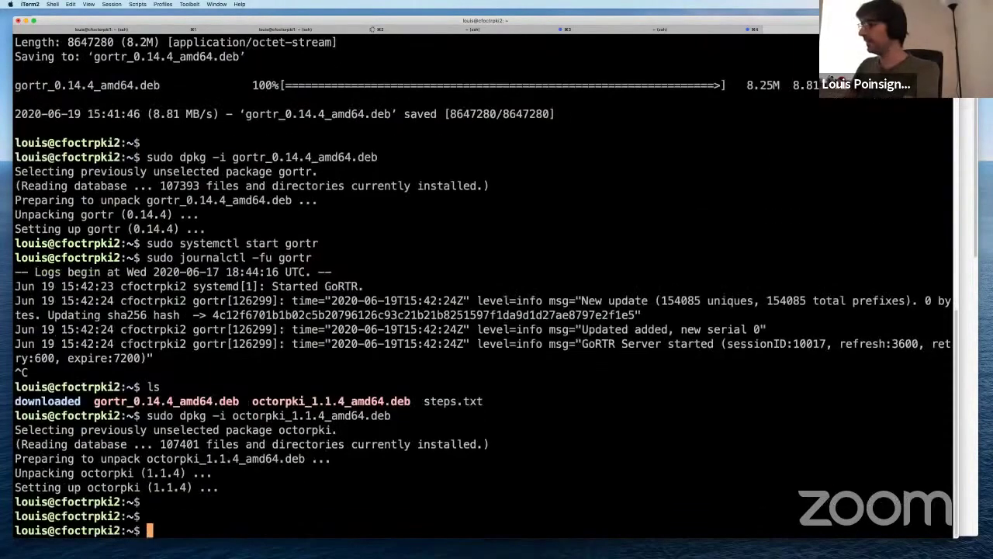
pyautogui.press('super+Tab')
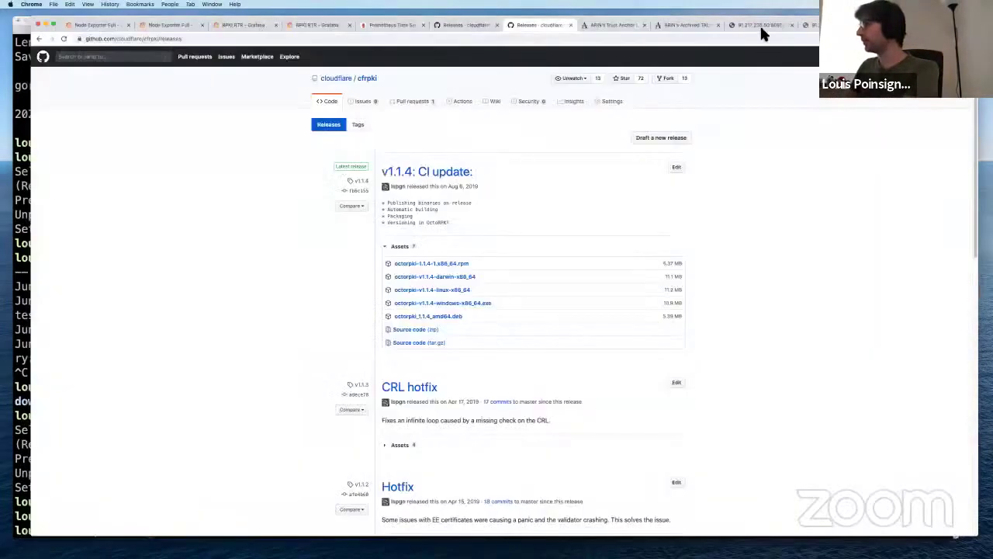
pyautogui.click(686, 27)
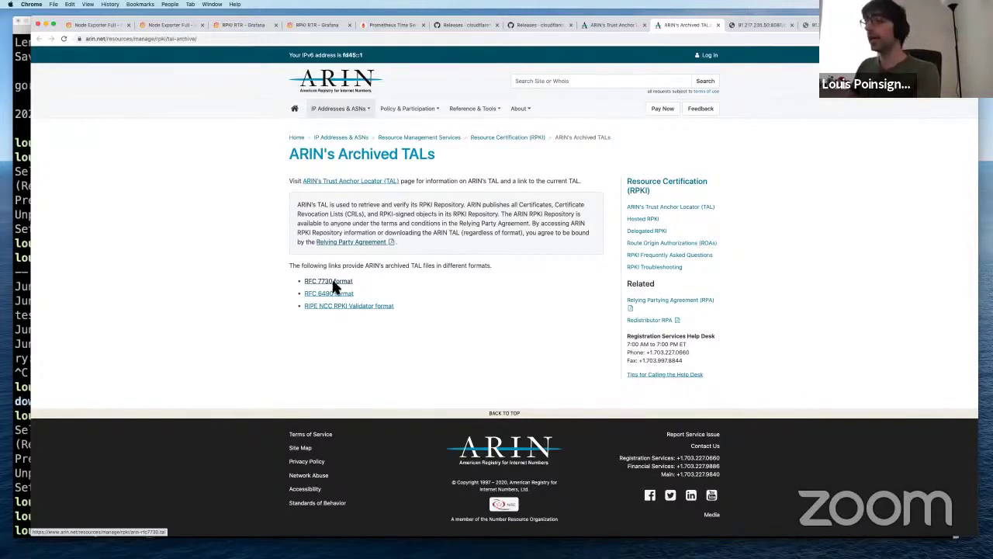
pyautogui.moveTo(357, 284); pyautogui.dragTo(304, 284)
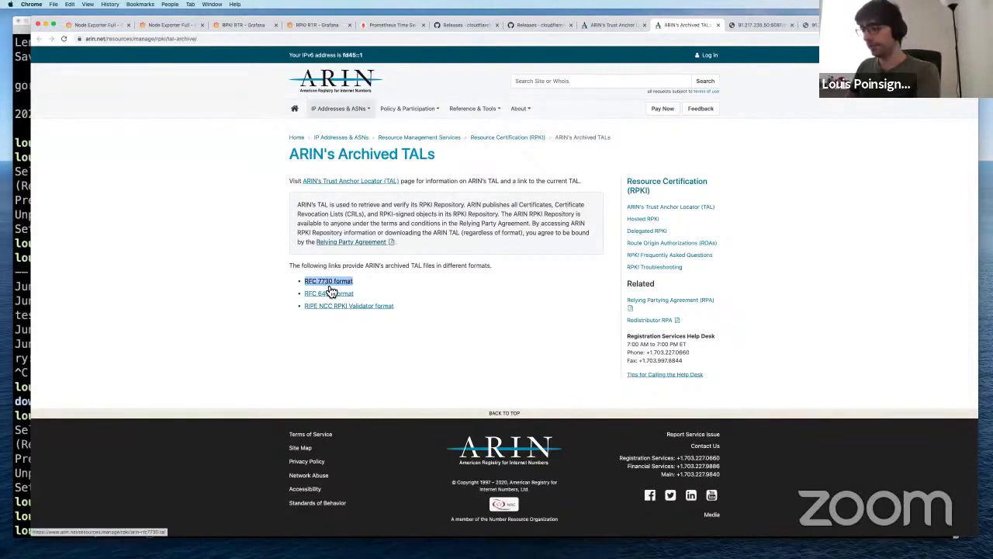
pyautogui.rightClick(332, 291)
pyautogui.click(25, 416)
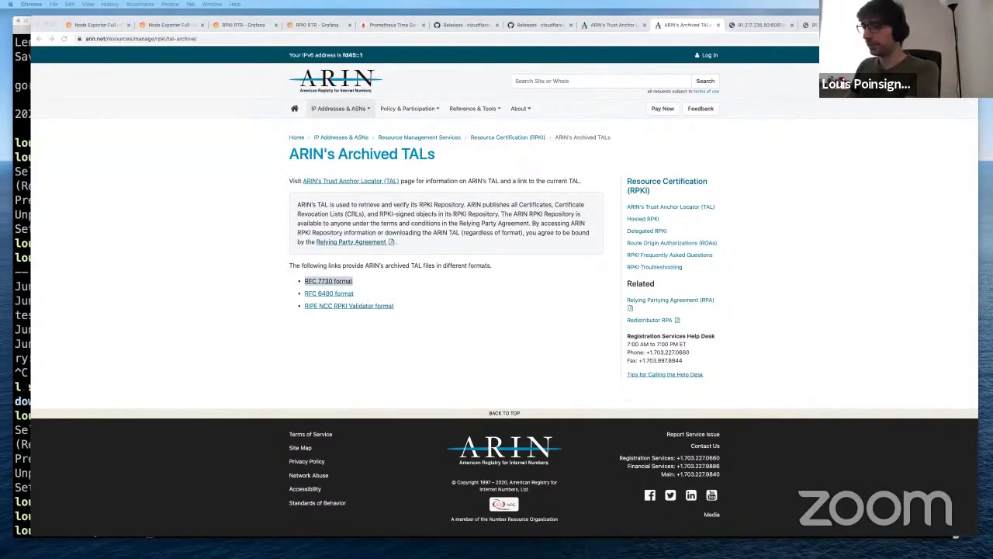
pyautogui.press('super+v')
pyautogui.press('Return')
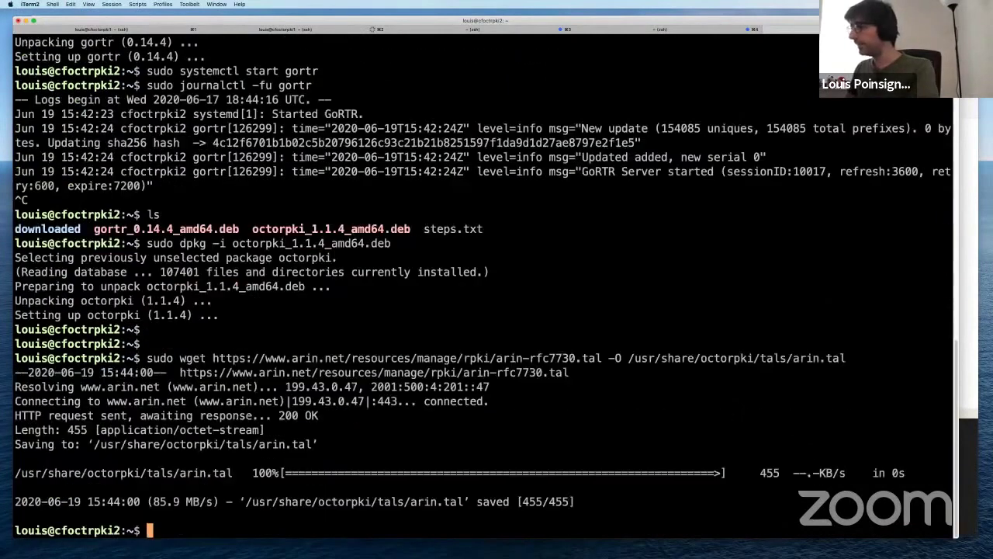
pyautogui.moveTo(628, 358); pyautogui.dragTo(846, 358)
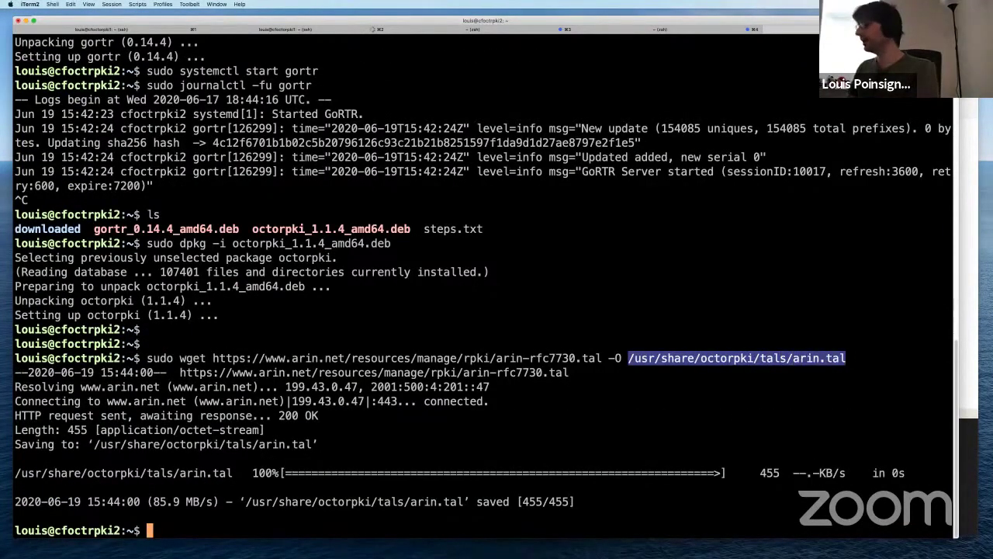
pyautogui.click(846, 358)
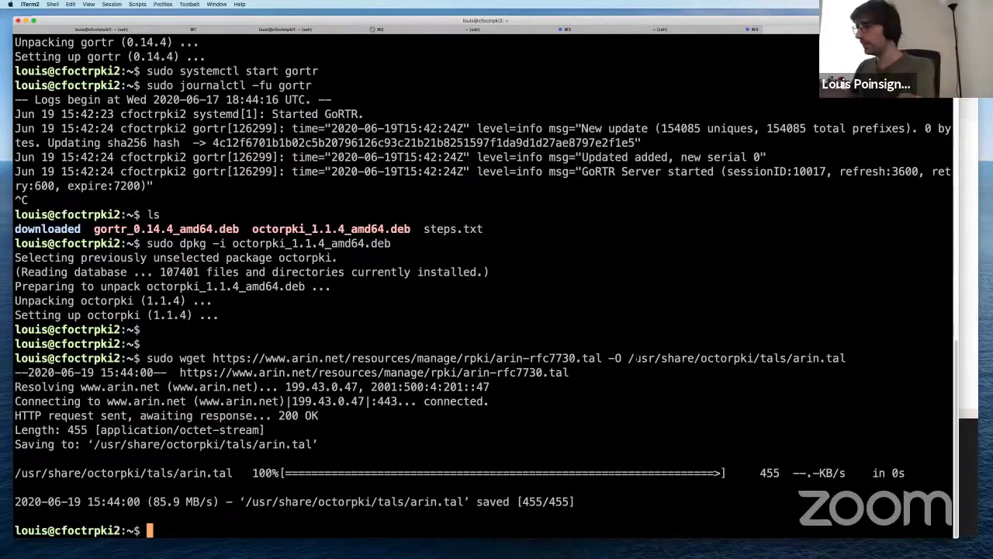
# Step: List the TAL files in /usr/share/octorpki/tals with ls, reusing the path from the download command
pyautogui.moveTo(786, 358); pyautogui.dragTo(628, 358)
pyautogui.press('super+c')
pyautogui.write('ls')
pyautogui.press('super+v')
pyautogui.press('Return')
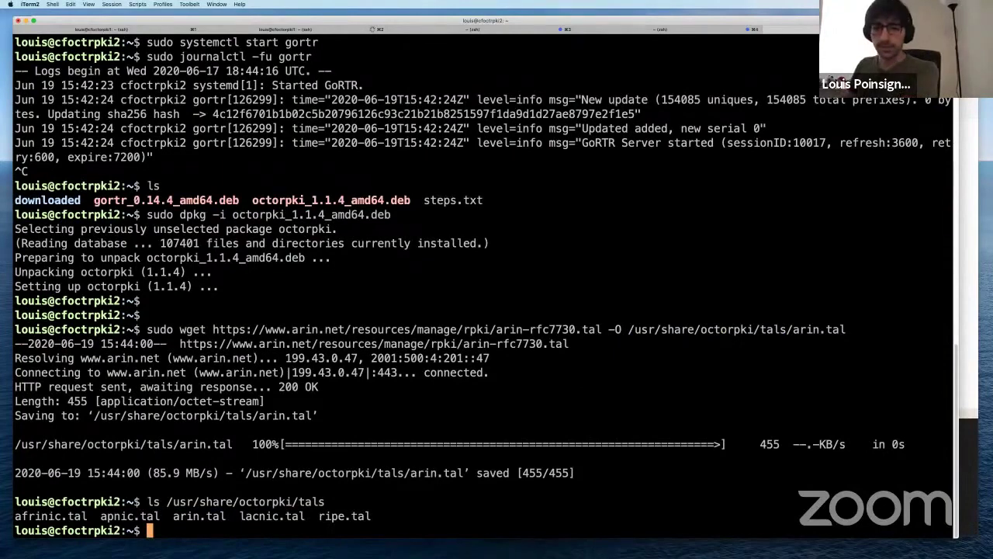
pyautogui.press('super+Tab')
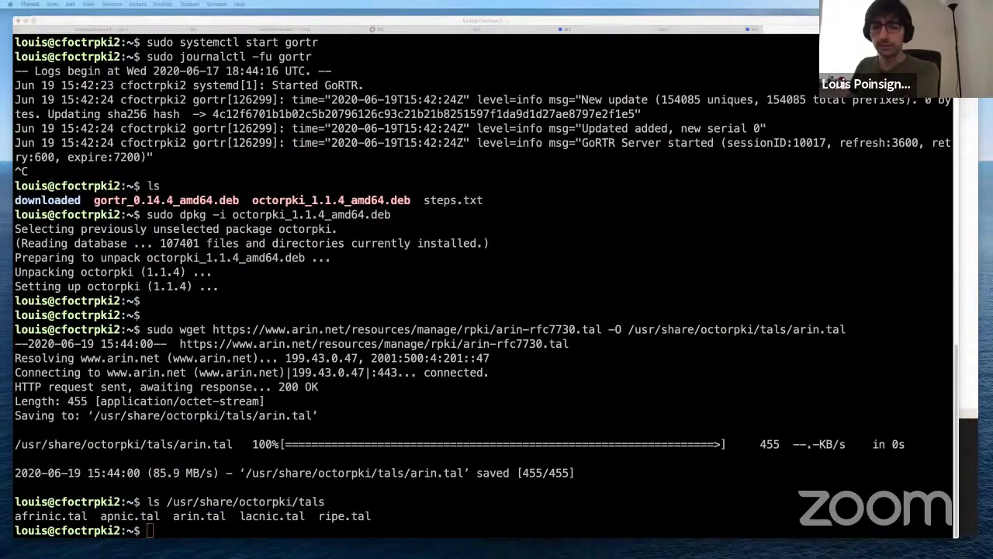
pyautogui.press('super+Tab')
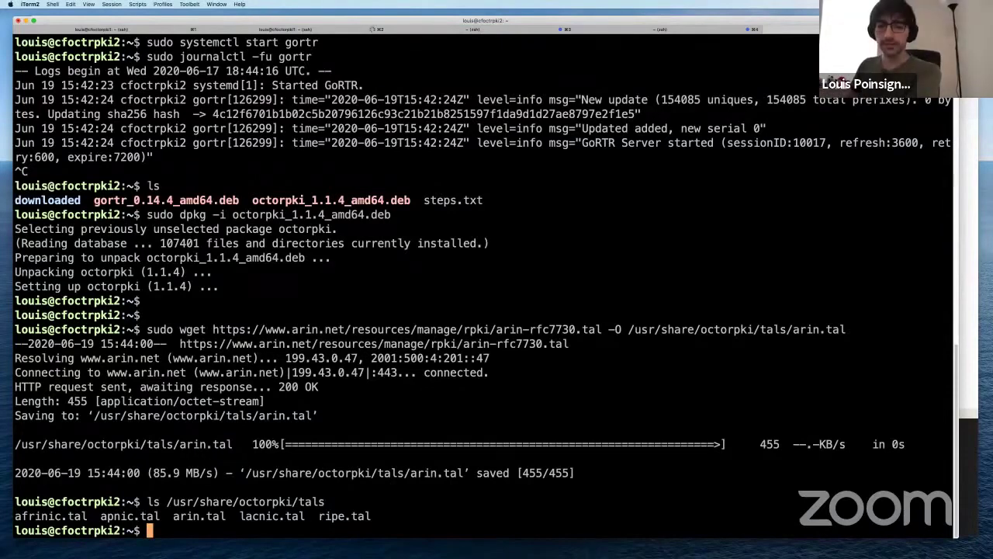
# Step: Write OCTORPKI_ARGS=-output.sign=false -http.addr :8081 to /etc/default/octorpki using echo and sudo tee
pyautogui.press('super+Tab')
pyautogui.click(387, 344)
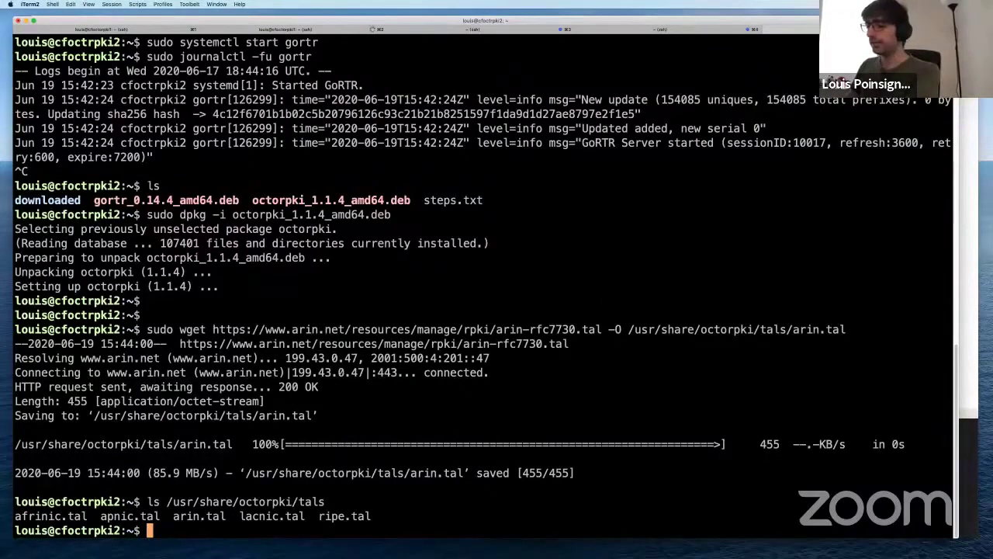
pyautogui.press('super+v')
pyautogui.press('Return')
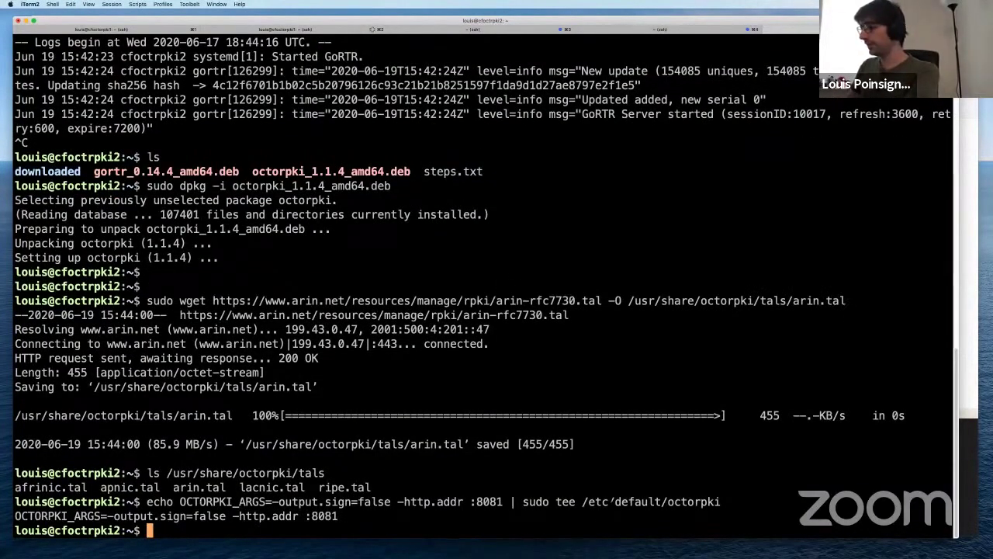
# Step: Highlight the /etc/default/octorpki path, the output.sign=false flag and the http.addr option in the echo command
pyautogui.doubleClick(615, 501)
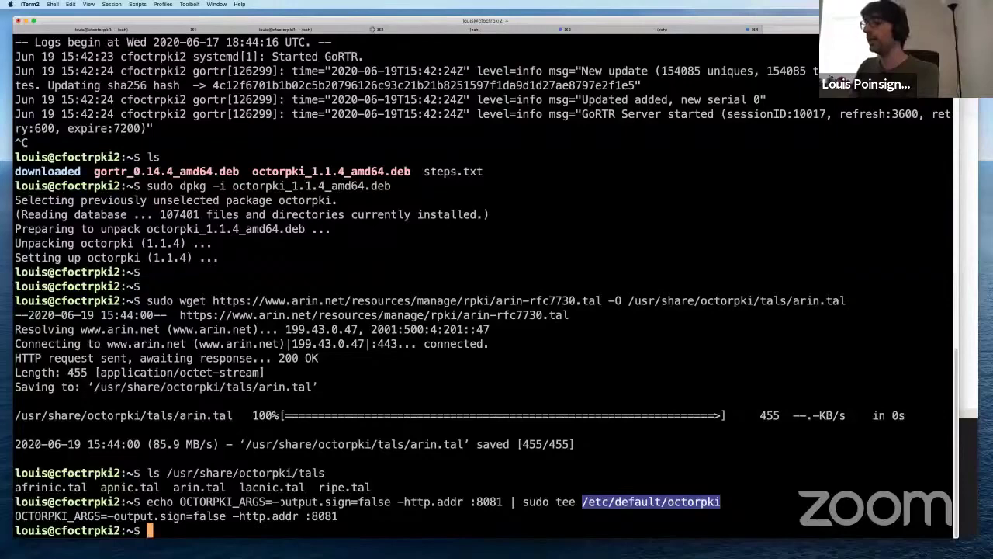
pyautogui.moveTo(271, 501); pyautogui.dragTo(428, 502)
pyautogui.click(472, 501)
pyautogui.moveTo(503, 501); pyautogui.dragTo(425, 502)
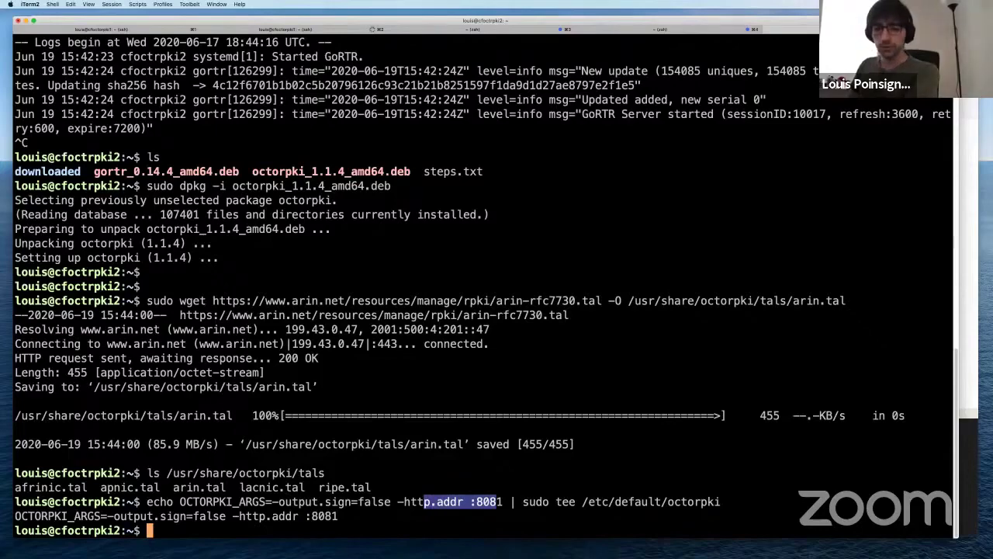
# Step: Start the OctoRPKI service with sudo systemctl start octorpki
pyautogui.press('super+Tab')
pyautogui.press('super+Tab')
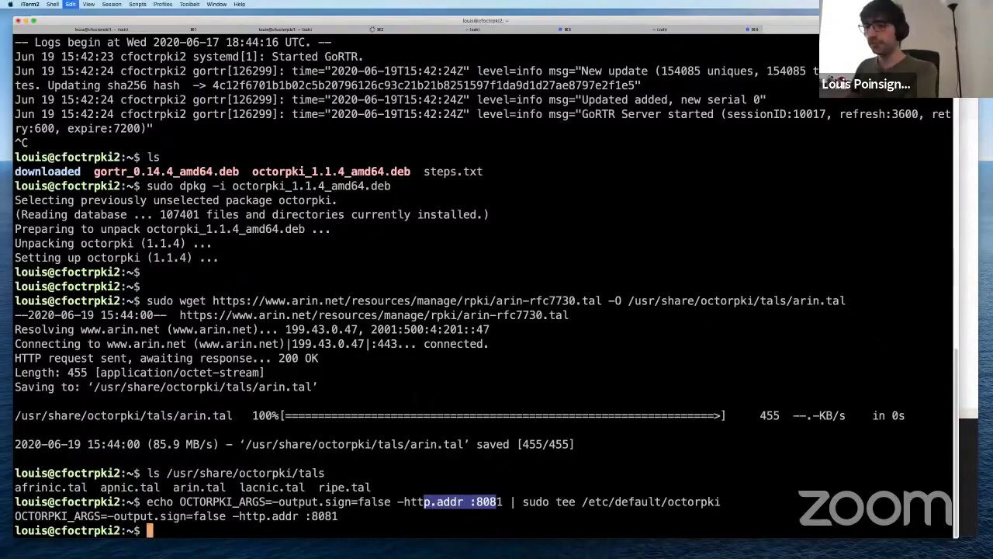
pyautogui.press('super+v')
pyautogui.press('Return')
# Step: Follow the service log with sudo journalctl -fu octorpki, reusing the service name from the start command, and stop following it
pyautogui.doubleClick(311, 515)
pyautogui.press('super+c')
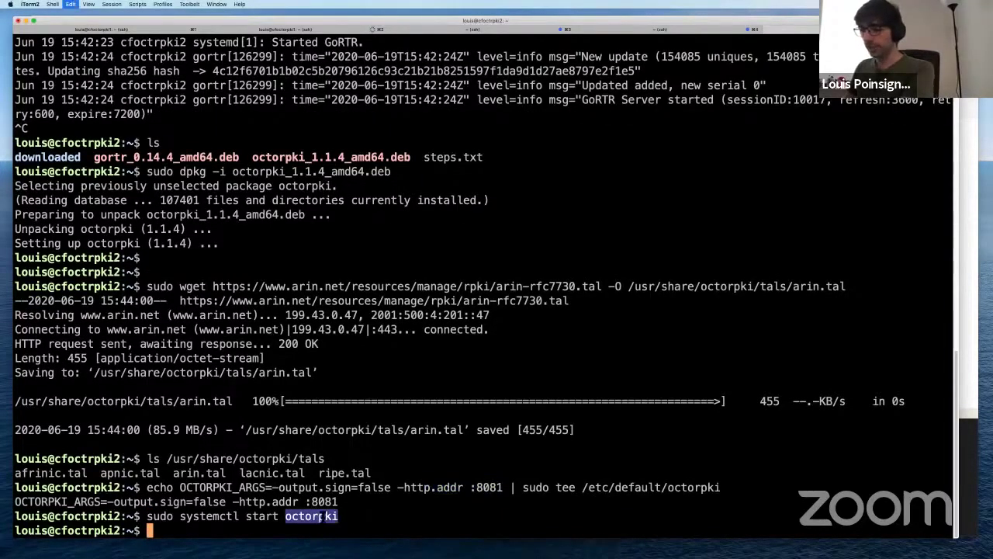
pyautogui.write('sudo syst')
pyautogui.press('BackSpace')
pyautogui.press('BackSpace')
pyautogui.press('BackSpace')
pyautogui.press('BackSpace')
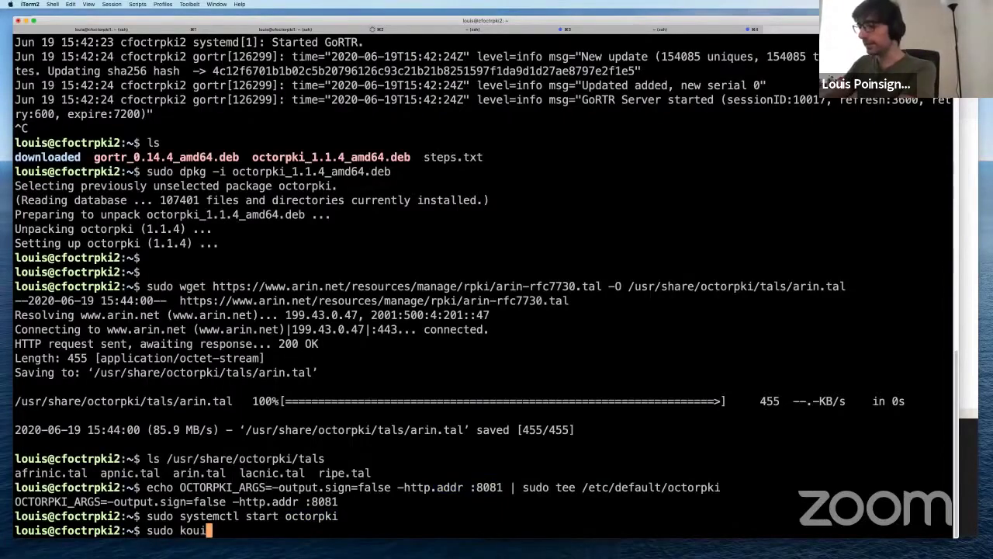
pyautogui.write('journa')
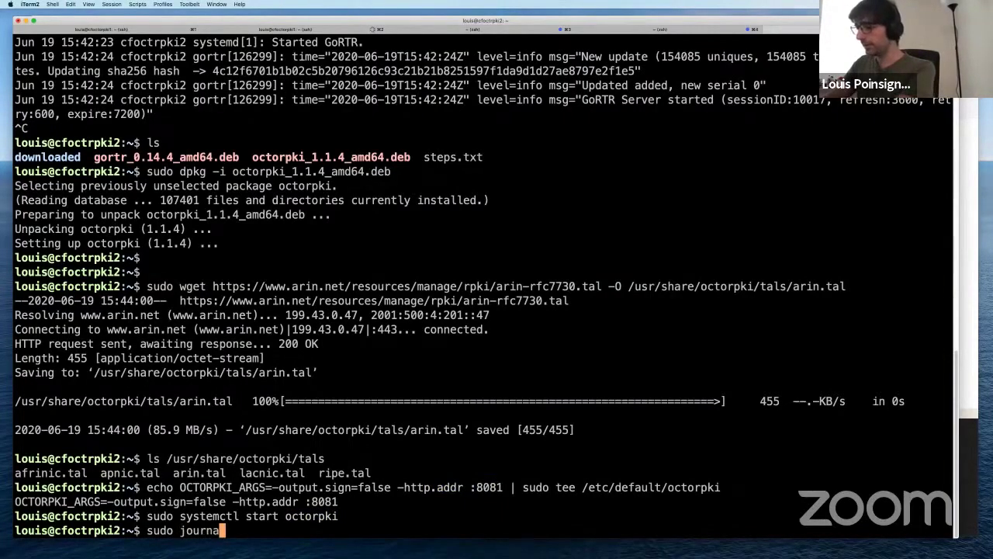
pyautogui.write('lctl -fu octorpki')
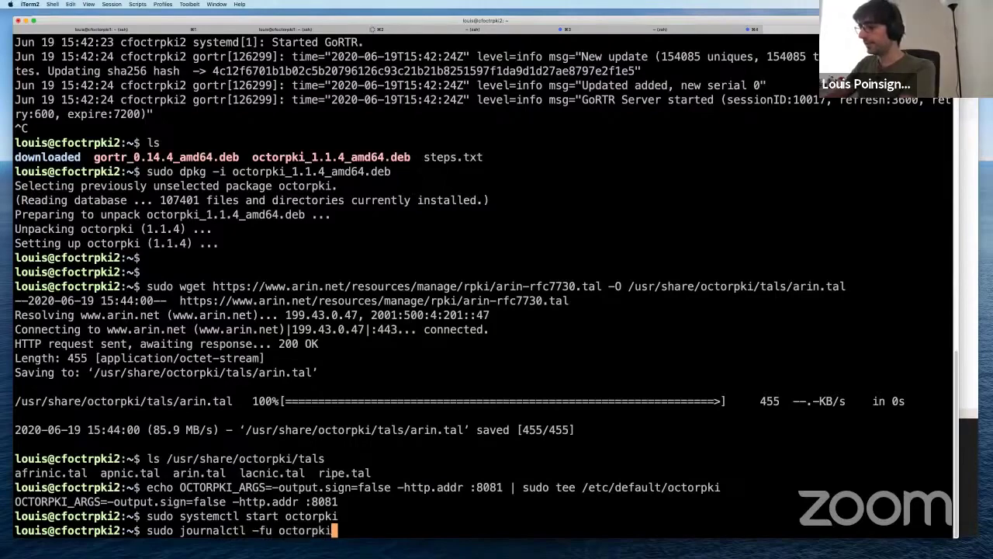
pyautogui.press('Return')
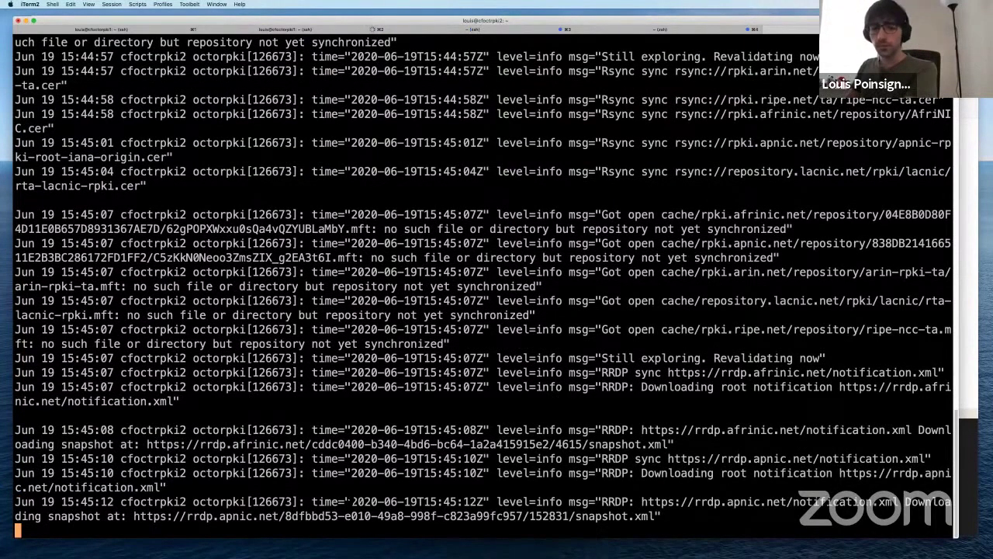
pyautogui.hotkey('ctrl', 'c')
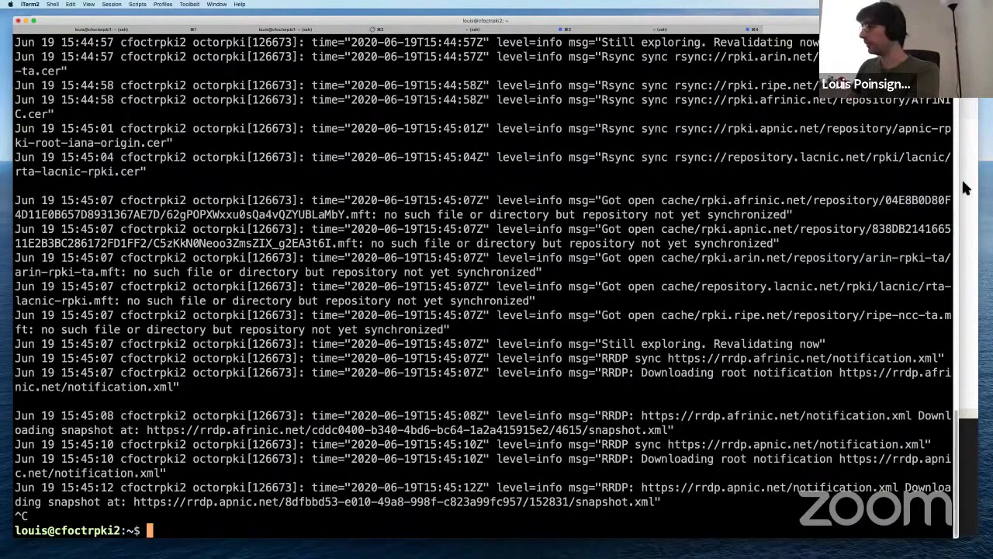
# Step: Switch to Chrome, view the RPKI RTR dashboard in Grafana, and return to iTerm2
pyautogui.press('super+Tab')
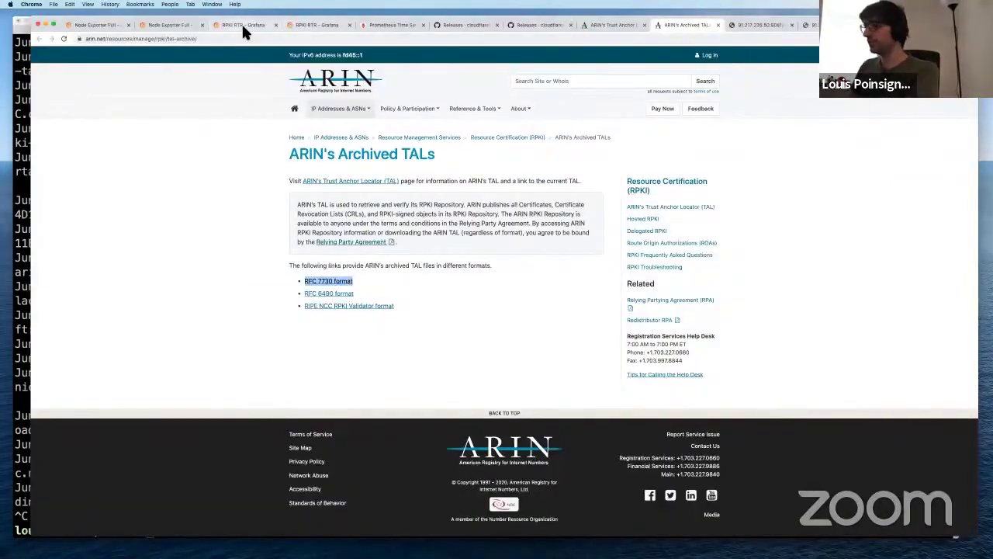
pyautogui.click(241, 25)
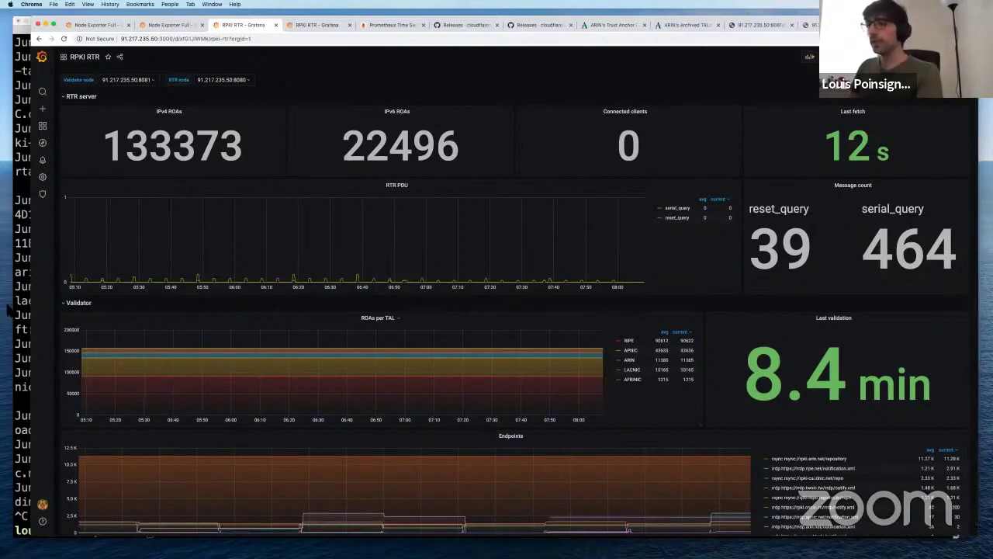
pyautogui.press('super+Tab')
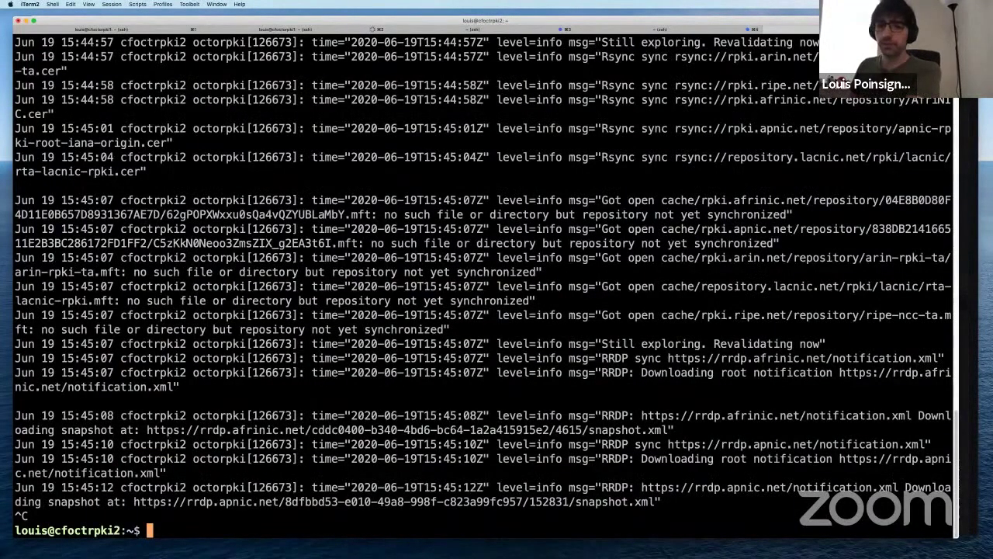
pyautogui.press('super+Tab')
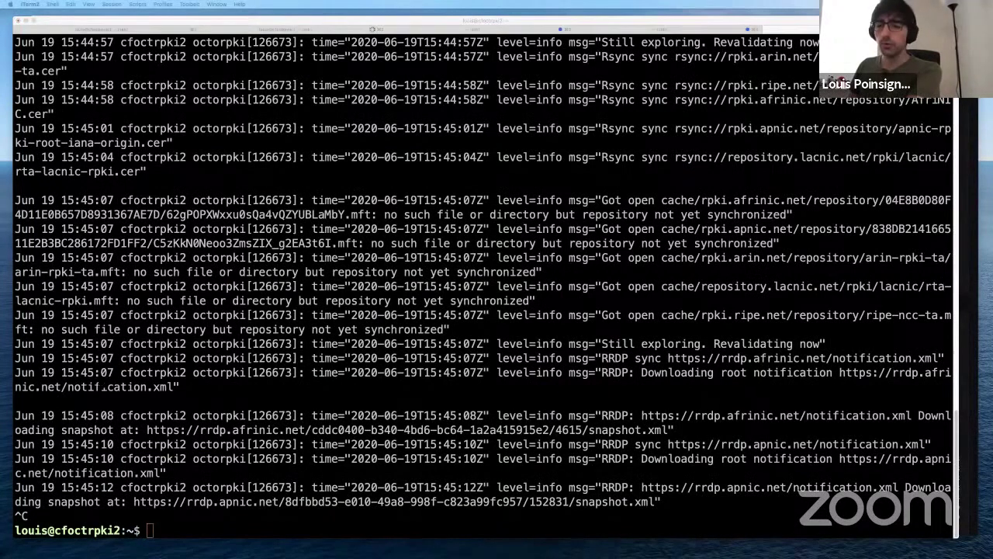
pyautogui.press('super+Tab')
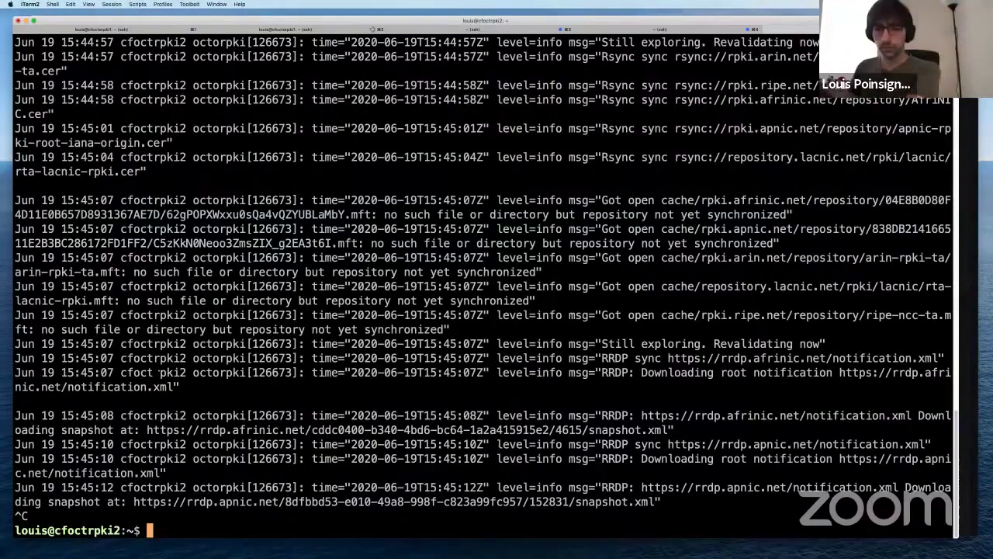
pyautogui.press('super+v')
pyautogui.press('Return')
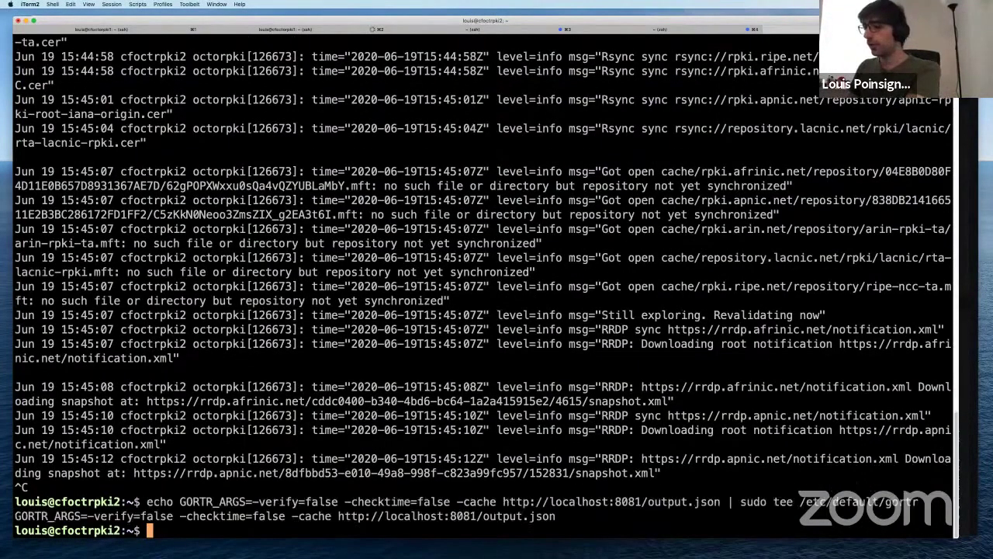
pyautogui.doubleClick(210, 502)
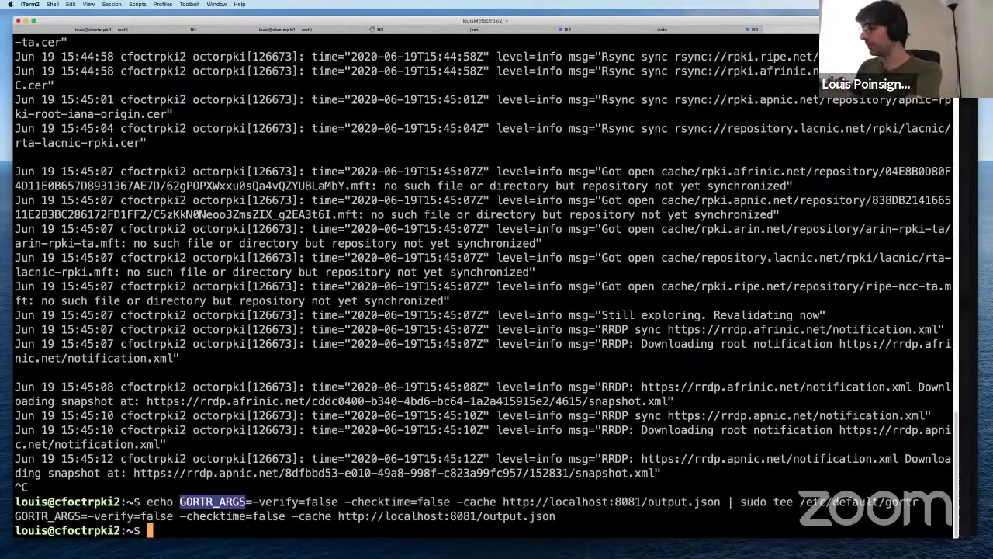
pyautogui.doubleClick(859, 502)
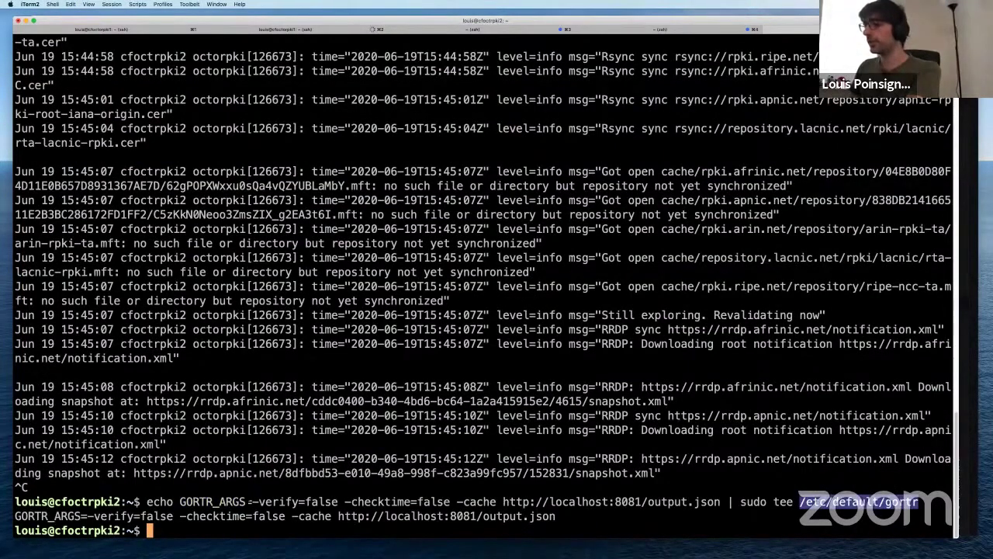
pyautogui.click(249, 502)
pyautogui.moveTo(252, 502); pyautogui.dragTo(338, 502)
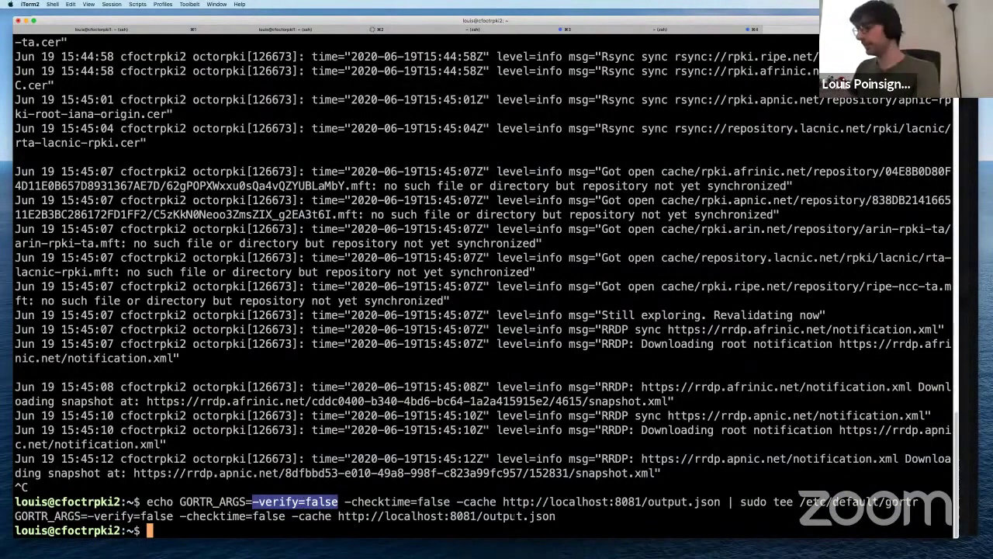
pyautogui.moveTo(505, 502); pyautogui.dragTo(658, 503)
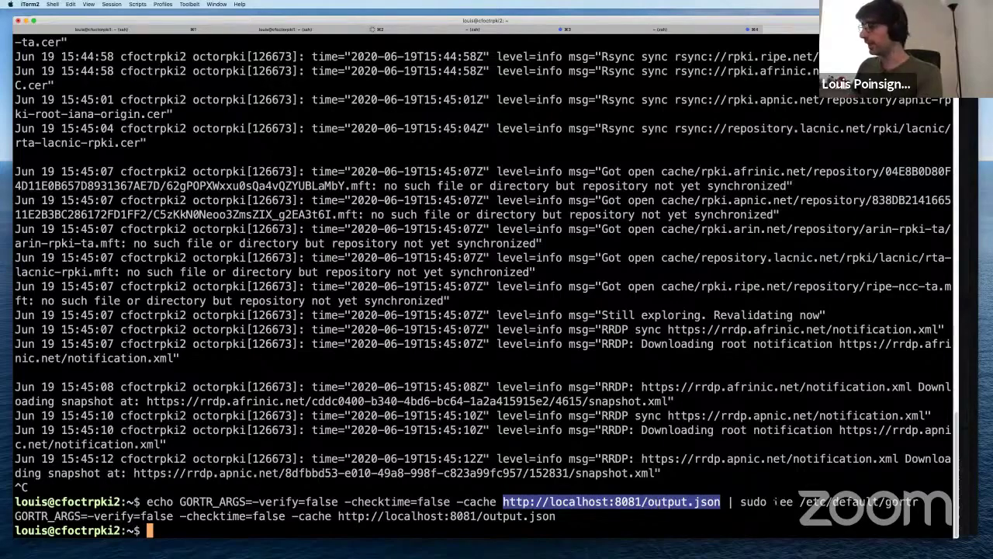
pyautogui.moveTo(919, 502); pyautogui.dragTo(800, 502)
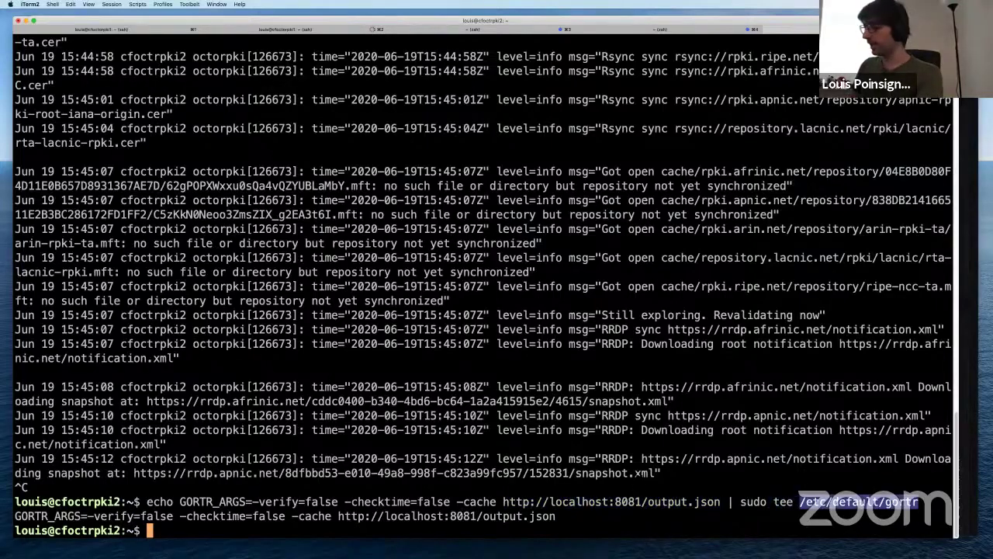
pyautogui.click(800, 502)
pyautogui.hotkey('ctrl', 'r')
pyautogui.write('gortr')
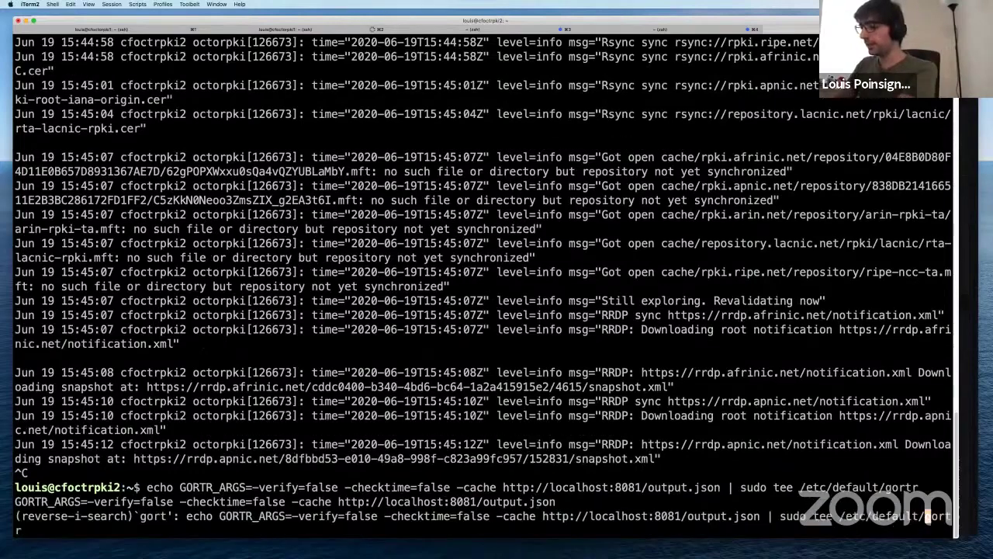
pyautogui.hotkey('ctrl', 'r')
pyautogui.press('Left')
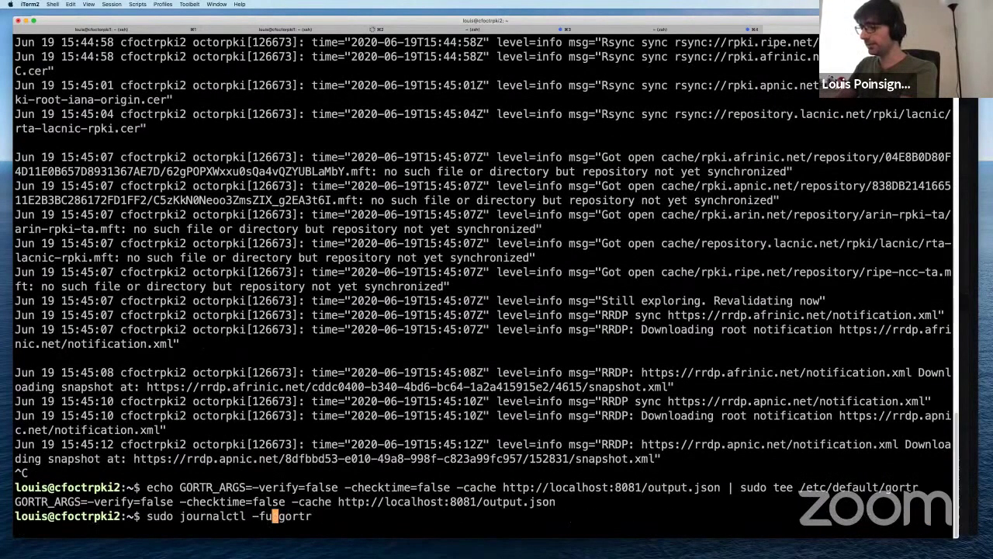
pyautogui.hotkey('ctrl', 'c')
# Step: Recall the earlier systemctl start command for GoRTR from the shell history and run it as sudo systemctl restart gortr
pyautogui.hotkey('ctrl', 'r')
pyautogui.write('gortr')
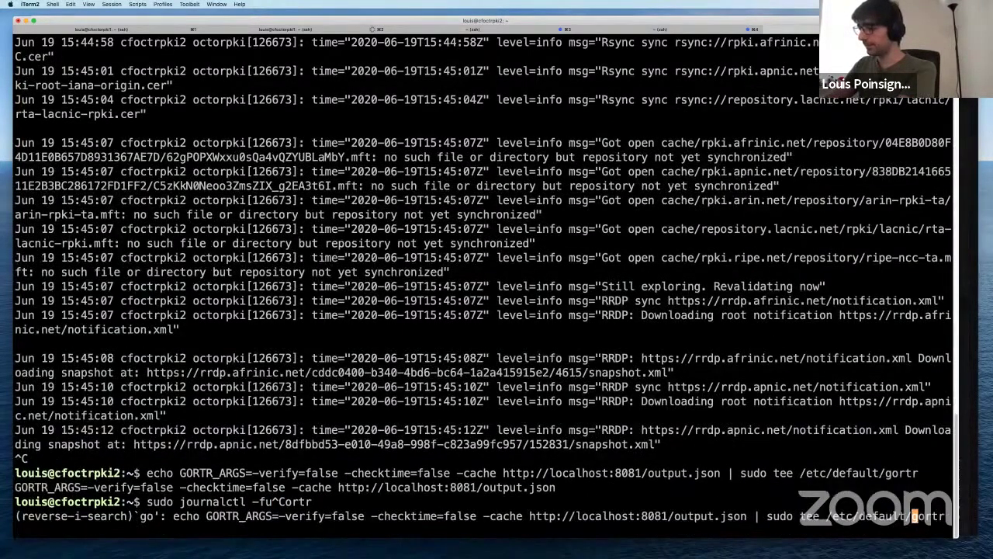
pyautogui.hotkey('ctrl', 'r')
pyautogui.hotkey('ctrl', 'r')
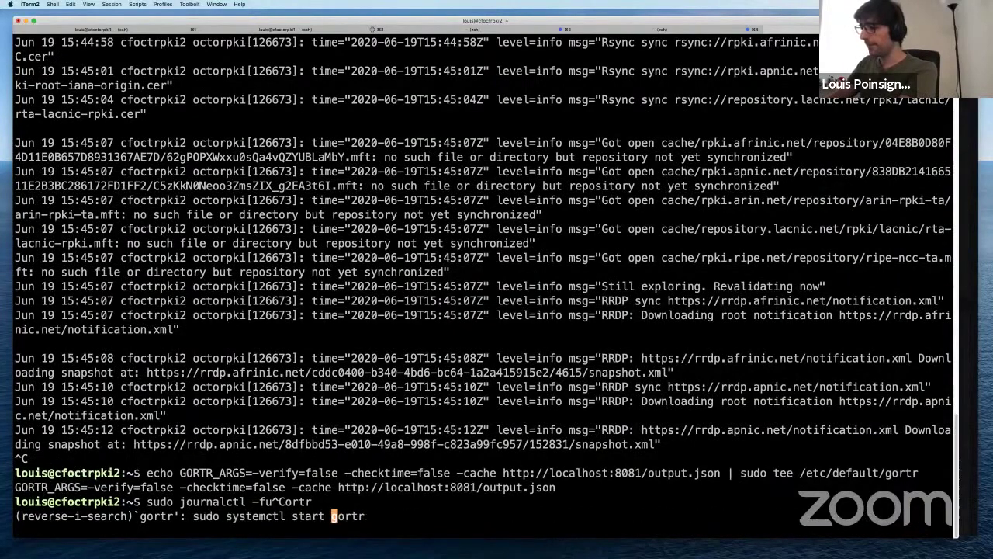
pyautogui.press('Left')
pyautogui.press('Left')
pyautogui.press('Left')
pyautogui.press('Left')
pyautogui.press('Left')
pyautogui.press('Left')
pyautogui.write('re')
pyautogui.press('Return')
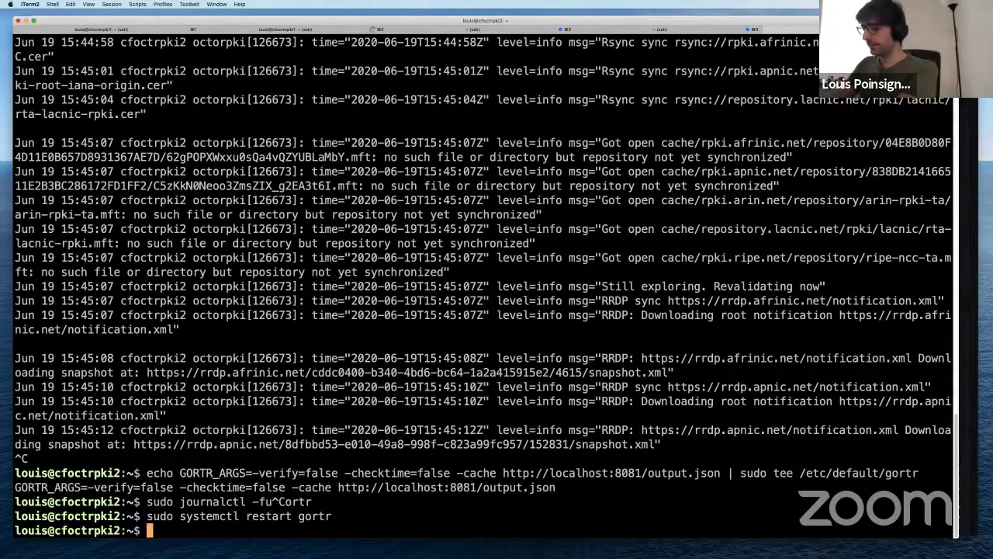
# Step: Follow the GoRTR log with sudo journalctl -fu gortr and highlight the HTTP error text in the update message
pyautogui.hotkey('ctrl', 'r')
pyautogui.write('journ')
pyautogui.hotkey('ctrl', 'r')
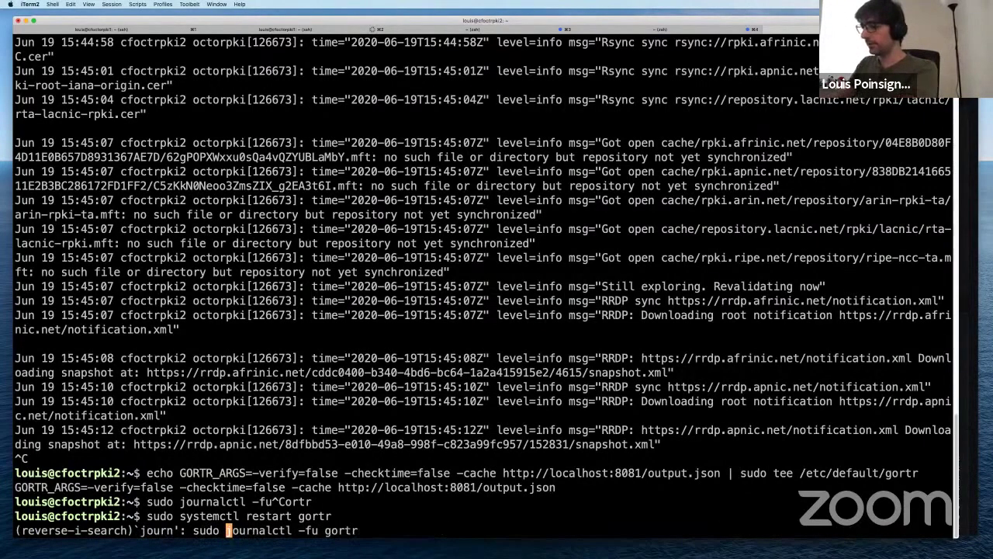
pyautogui.press('Return')
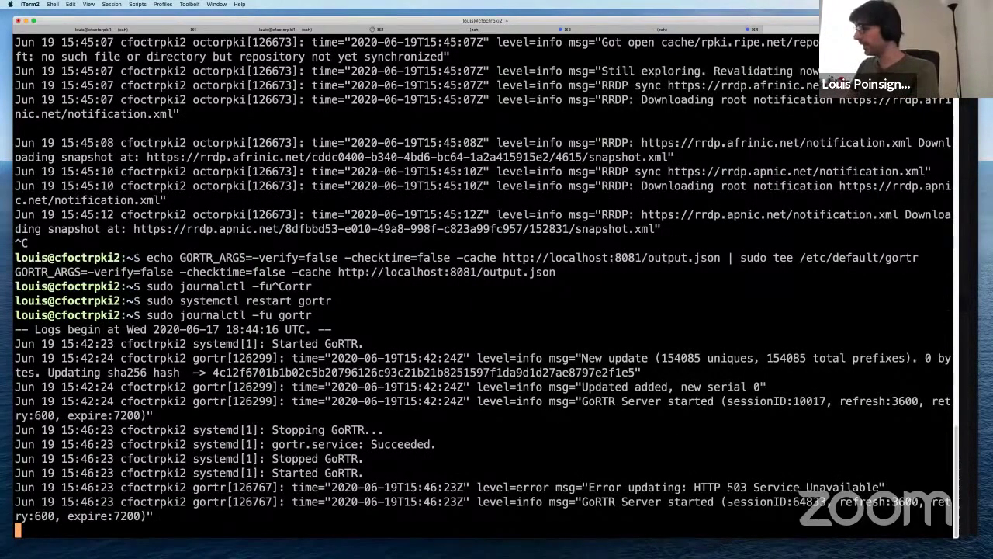
pyautogui.moveTo(722, 486); pyautogui.dragTo(693, 486)
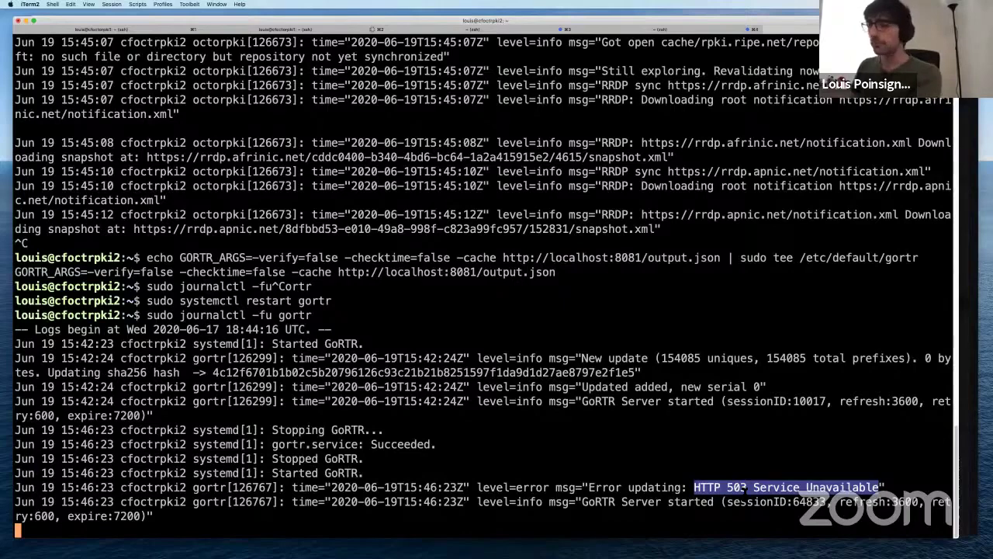
# Step: Switch to Chrome, check the RTR node choices on the RPKI RTR dashboard and set its time range to the last 30 minutes
pyautogui.press('super+Tab')
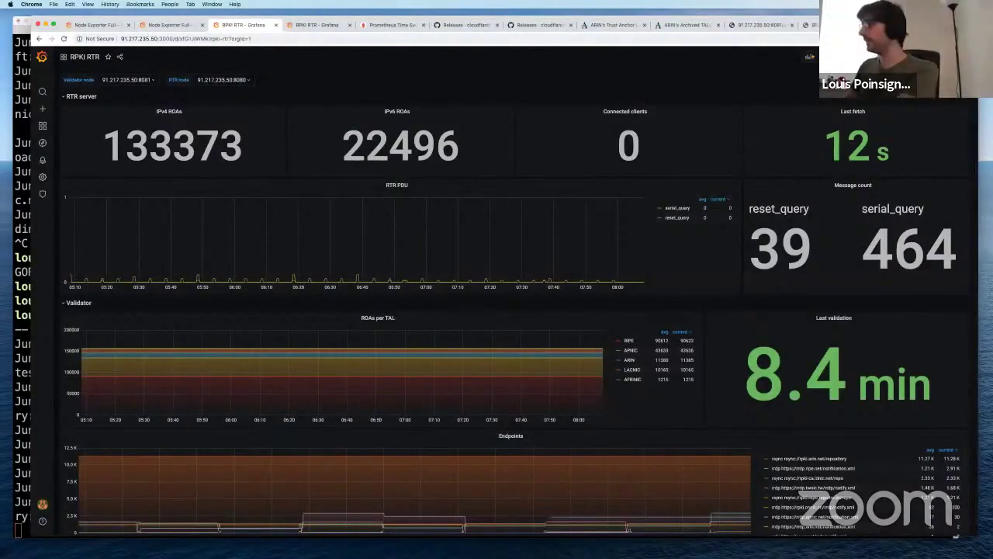
pyautogui.click(240, 80)
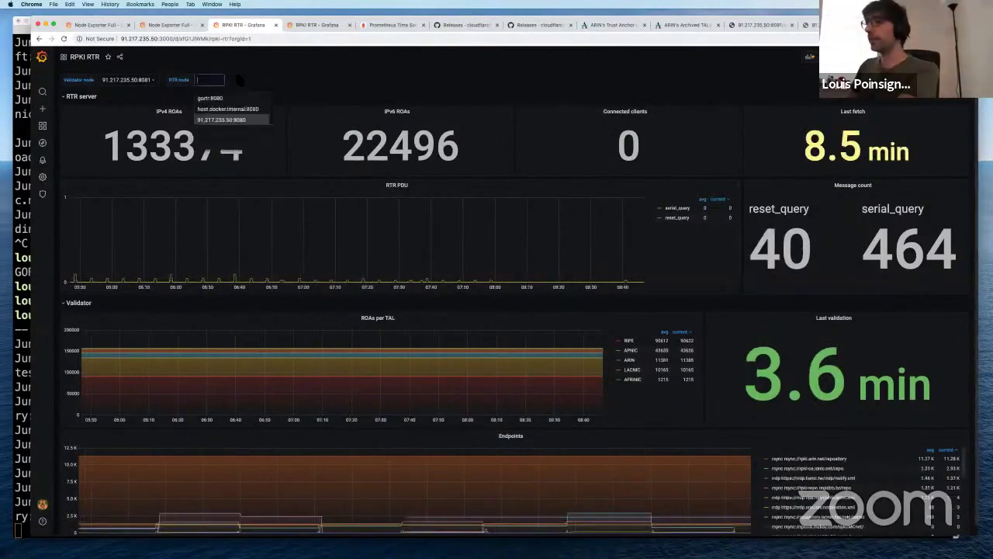
pyautogui.click(226, 59)
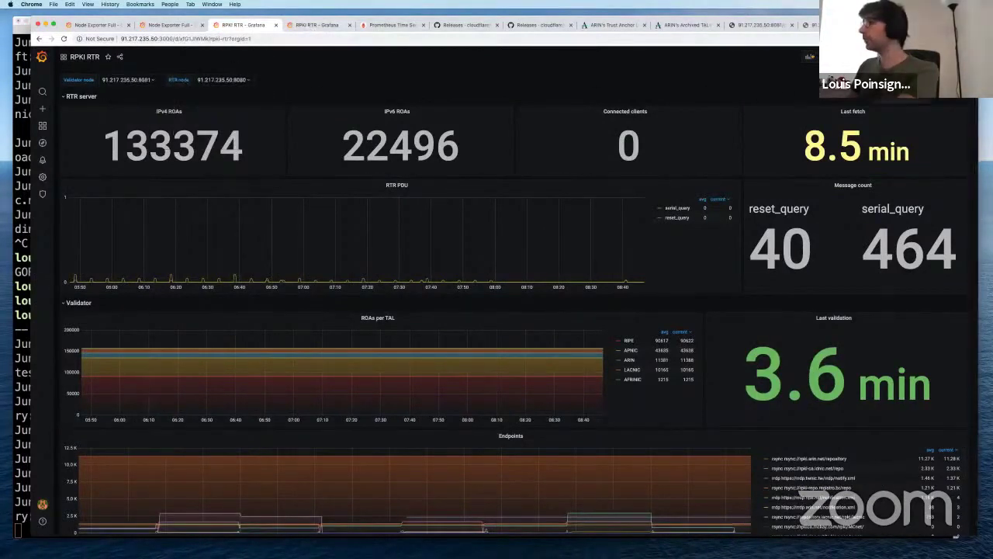
pyautogui.hotkey('ctrl', 'z')
pyautogui.click(803, 57)
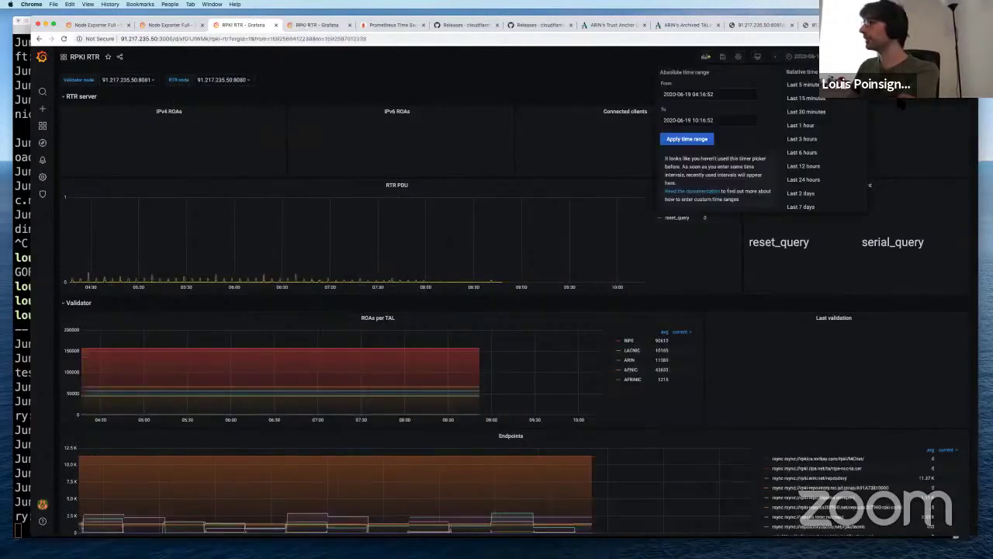
pyautogui.click(807, 112)
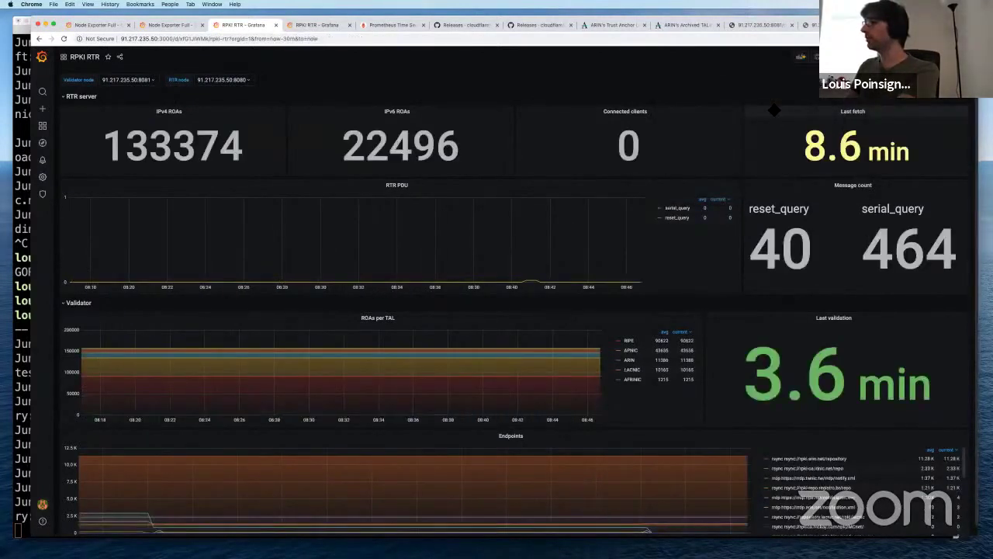
# Step: Check the RTR node selector on the RPKI RTR dashboard and return to the GoRTR log in iTerm2
pyautogui.click(224, 80)
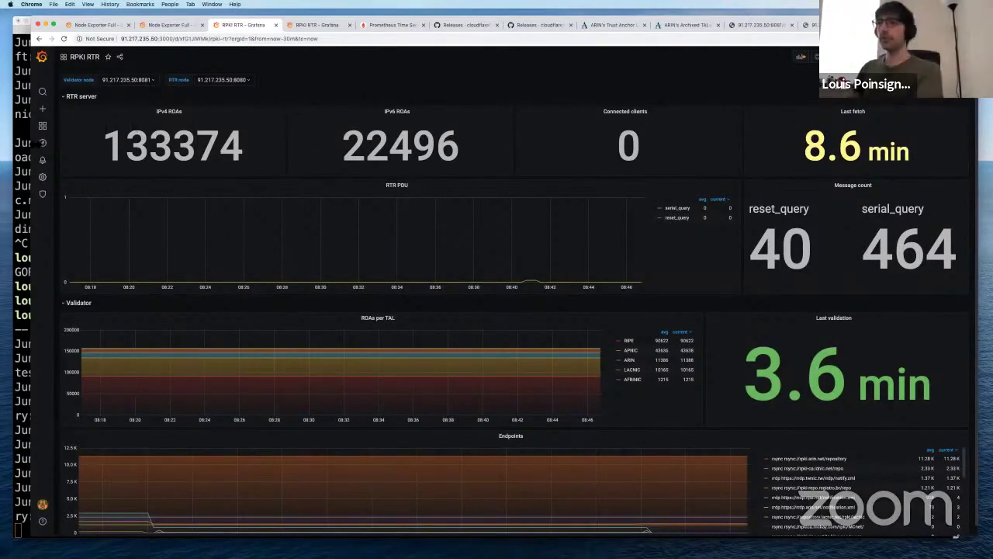
pyautogui.press('super+Tab')
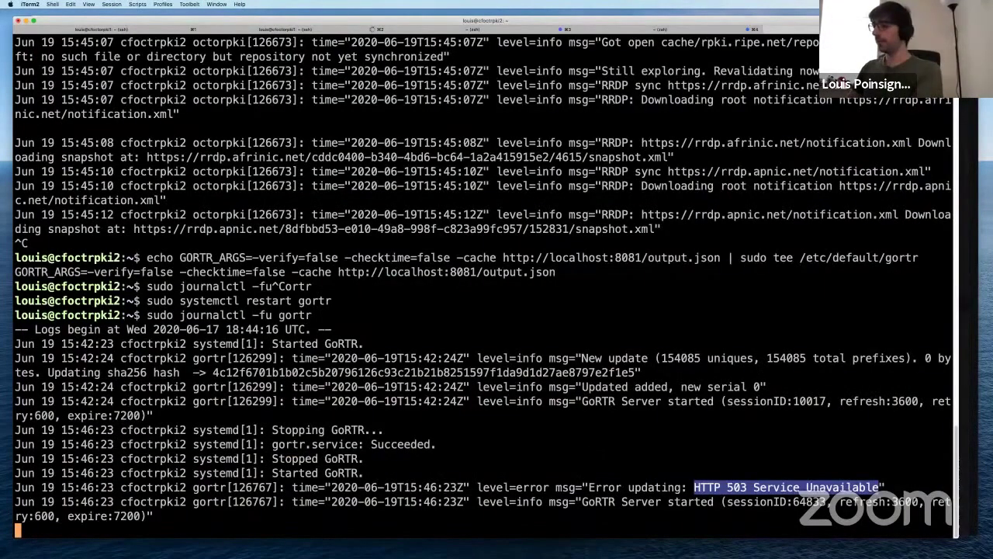
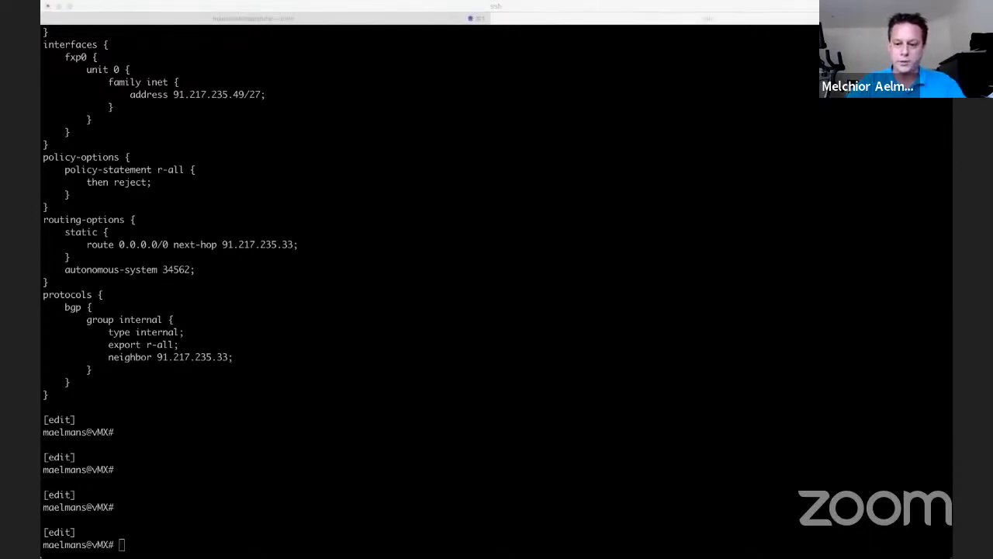
# Step: Add routing-options validation groups routinator (session 91.217.235.47), ripe (91.217.235.45) and octorpki (91.217.235.50), all on port 8323, on the vMX router and commit
pyautogui.click(792, 193)
pyautogui.write('set routing-options validation group routinator session 91.217.235.47 port 8323 set routing-options validation group ripe session 91.217.235.45 port 8323 set routing-options validation group octorpki session 91.217.235.50 port 8323')
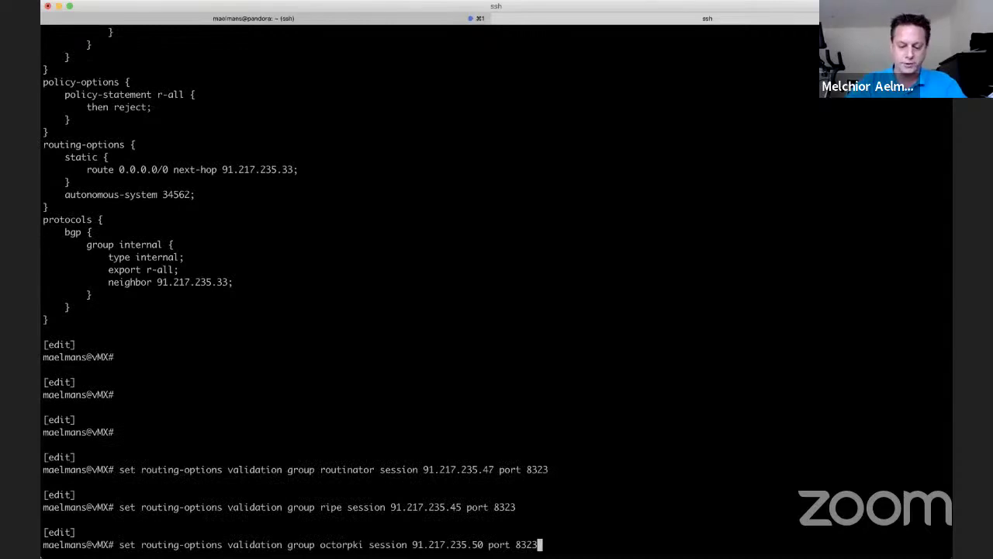
pyautogui.press('Return')
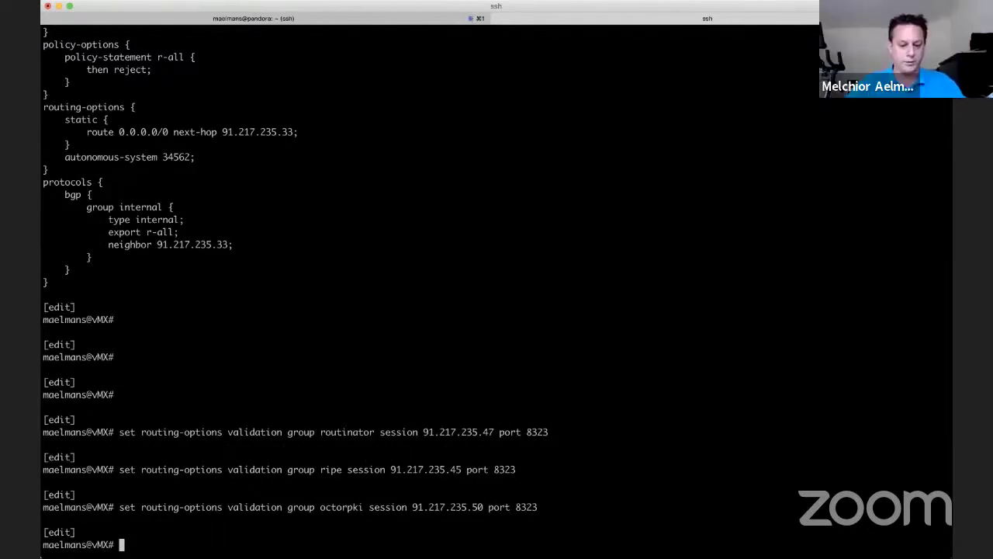
pyautogui.write('commit')
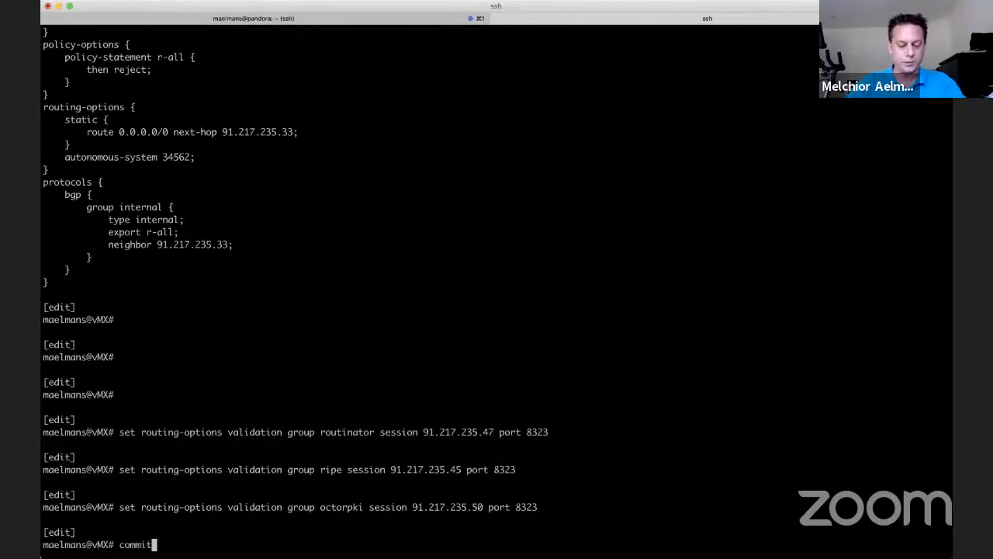
pyautogui.press('Return')
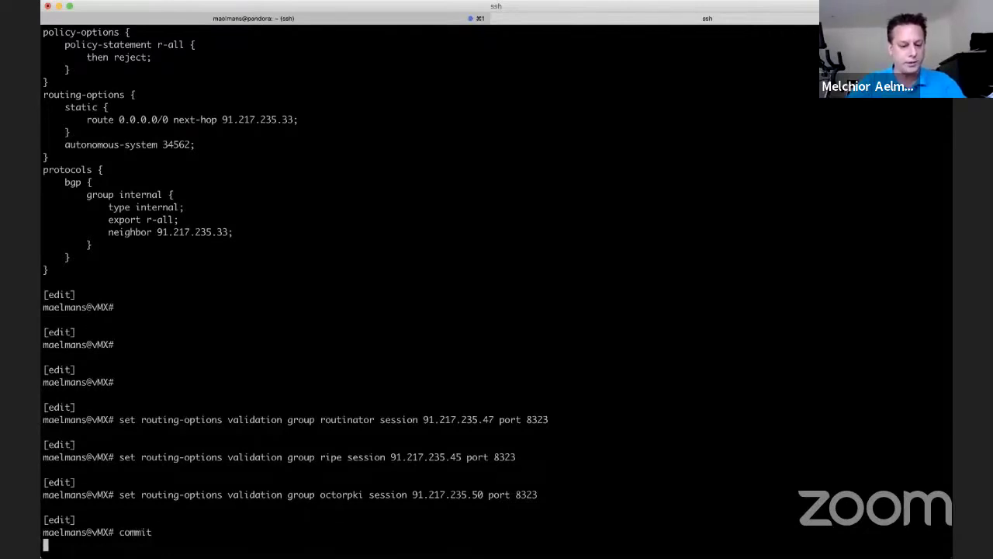
# Step: Run show validation session three times to check the state and record counts of the validator sessions
pyautogui.write('run s')
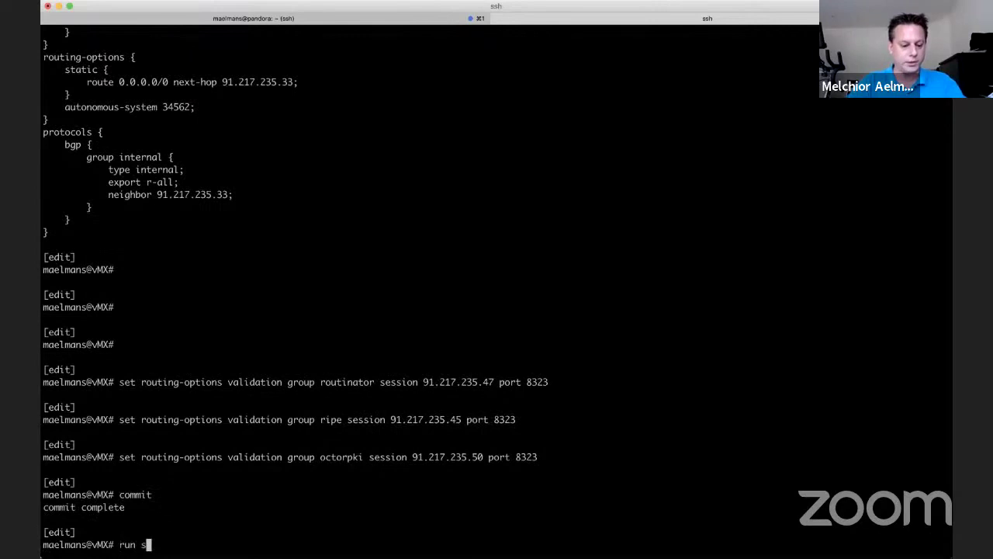
pyautogui.write('how va')
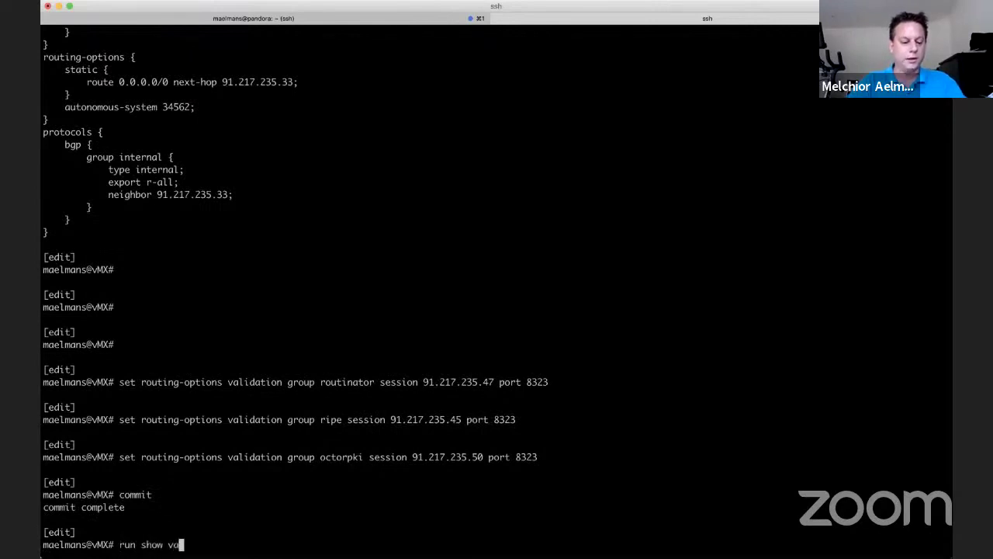
pyautogui.write('lidation session sess')
pyautogui.press('Return')
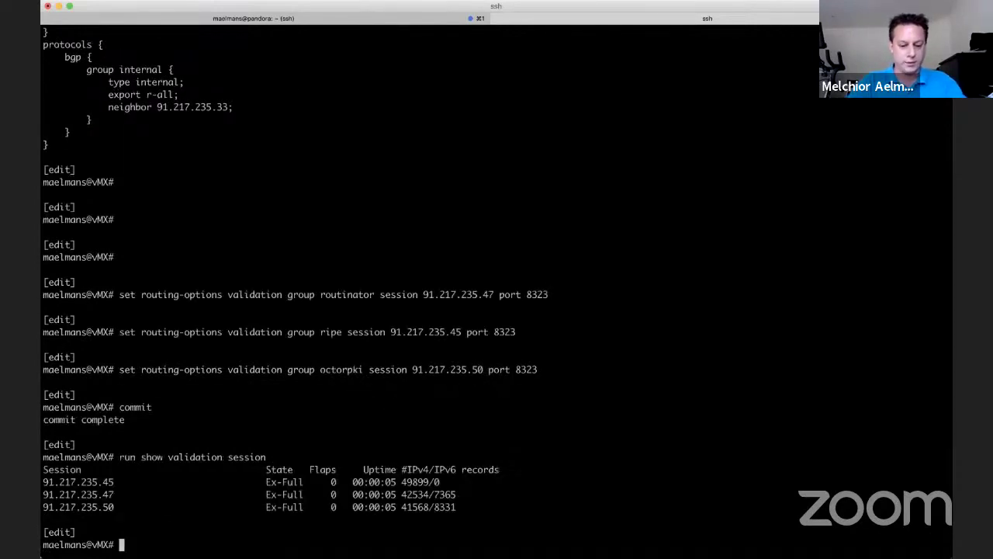
pyautogui.press('Up')
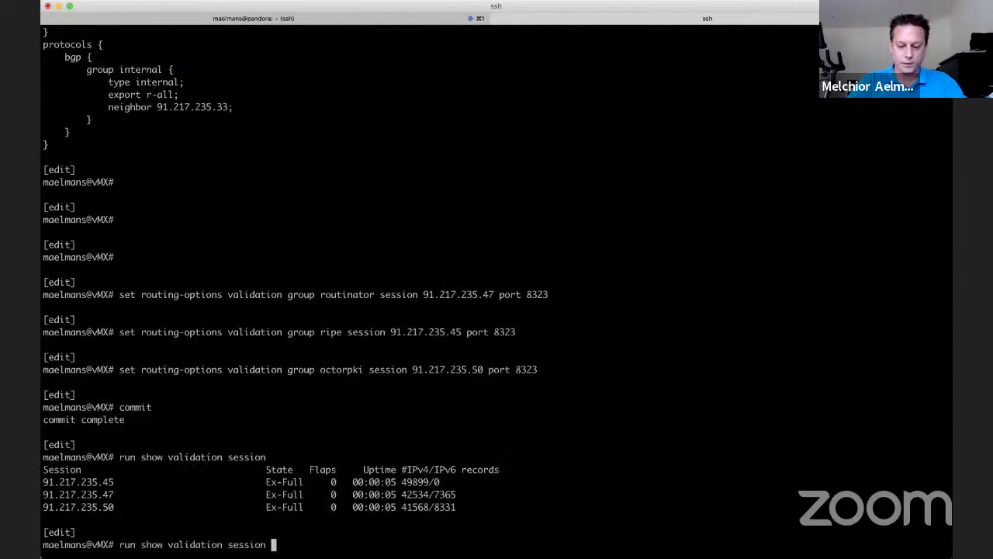
pyautogui.press('Return')
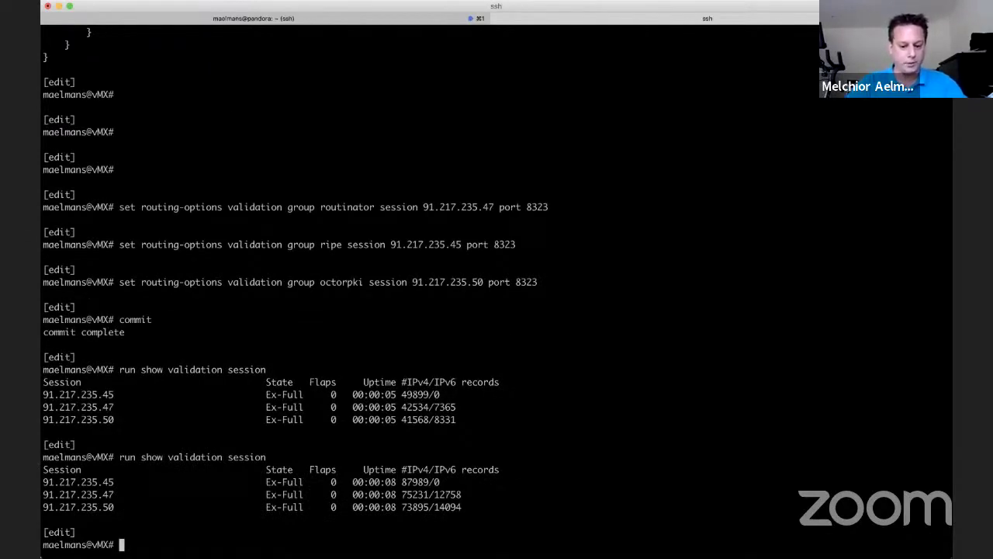
pyautogui.press('Up')
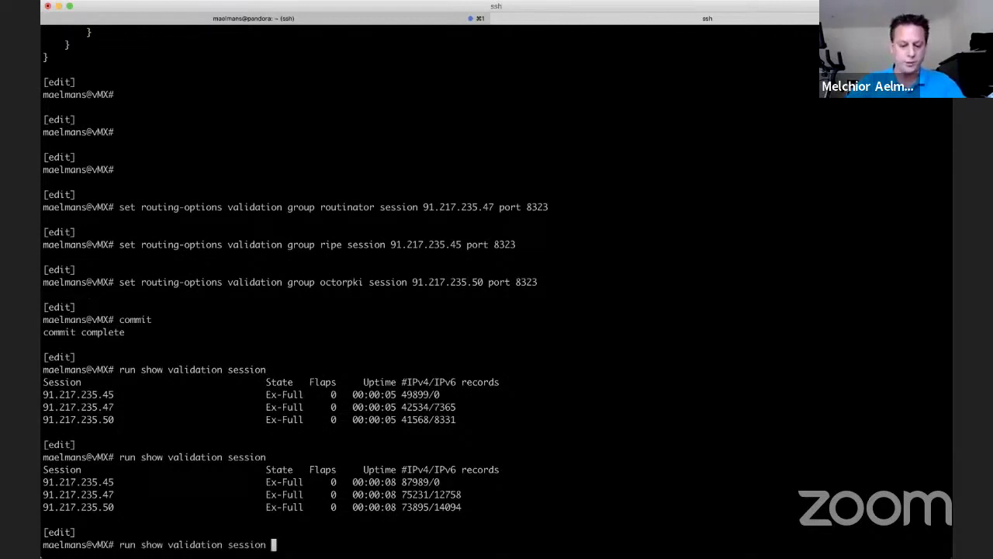
pyautogui.press('Return')
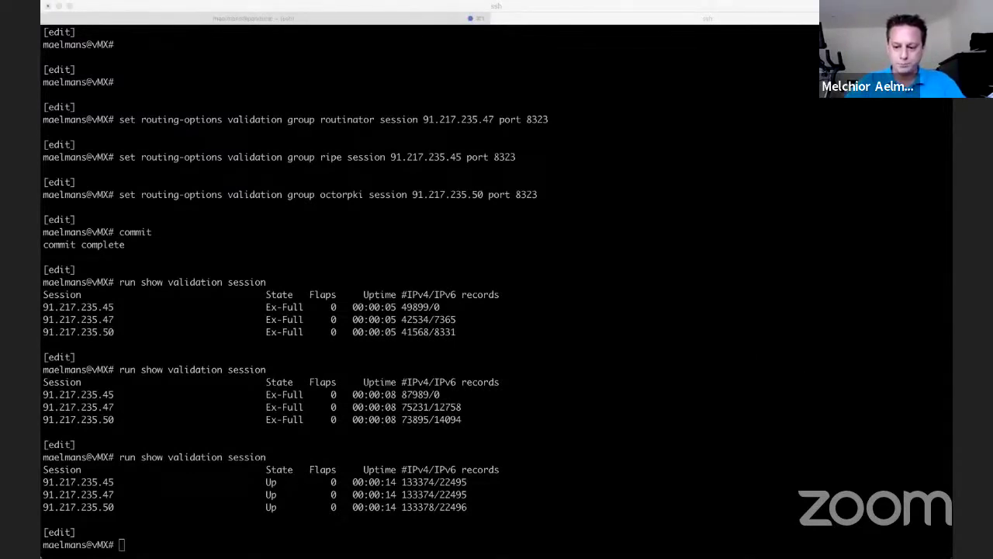
# Step: Paste the validation policy-statement with valid, invalid and unknown terms and the origin-validation-state communities 0x4300:0.0.0.0:0, :1 and :2, and review it with show | compare
pyautogui.press('super+Tab')
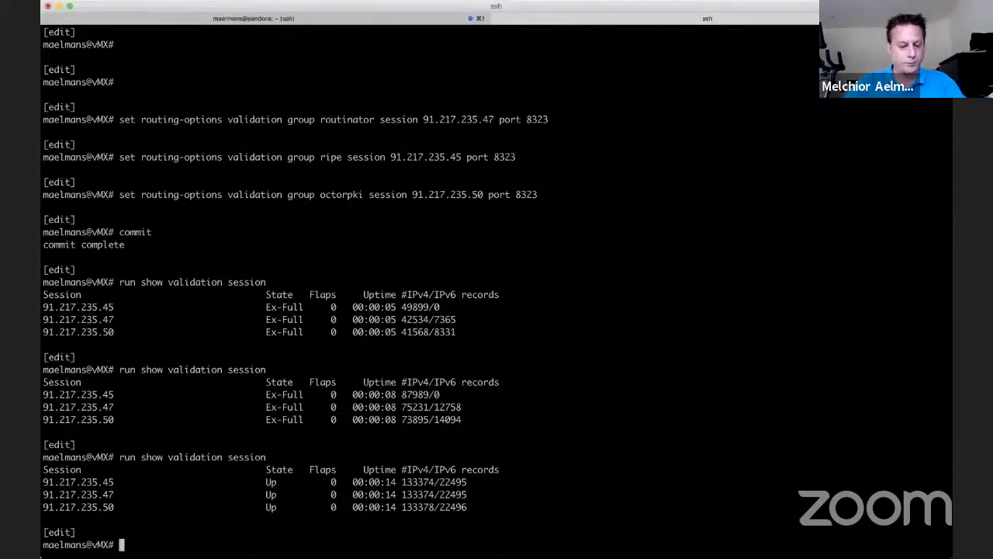
pyautogui.press('super+v')
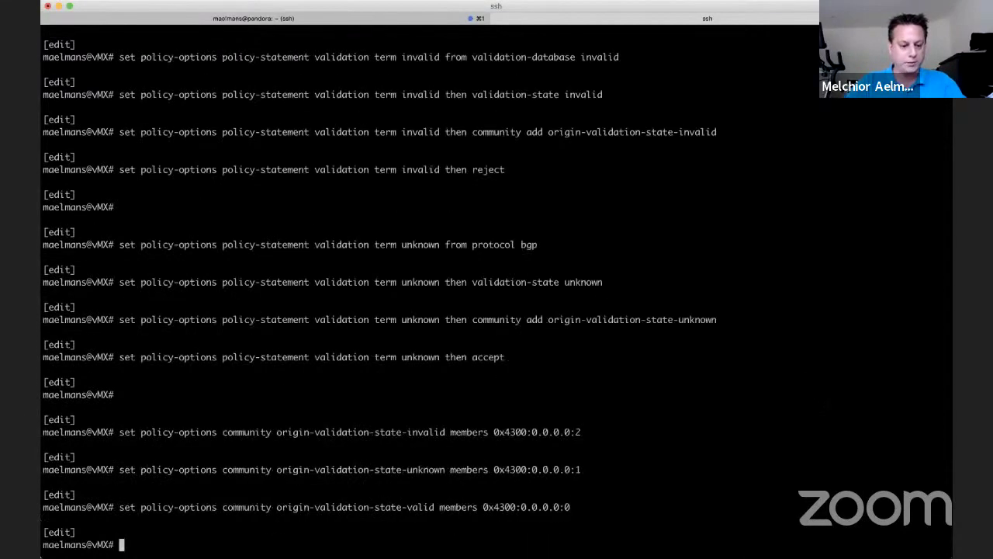
pyautogui.write('show | compare')
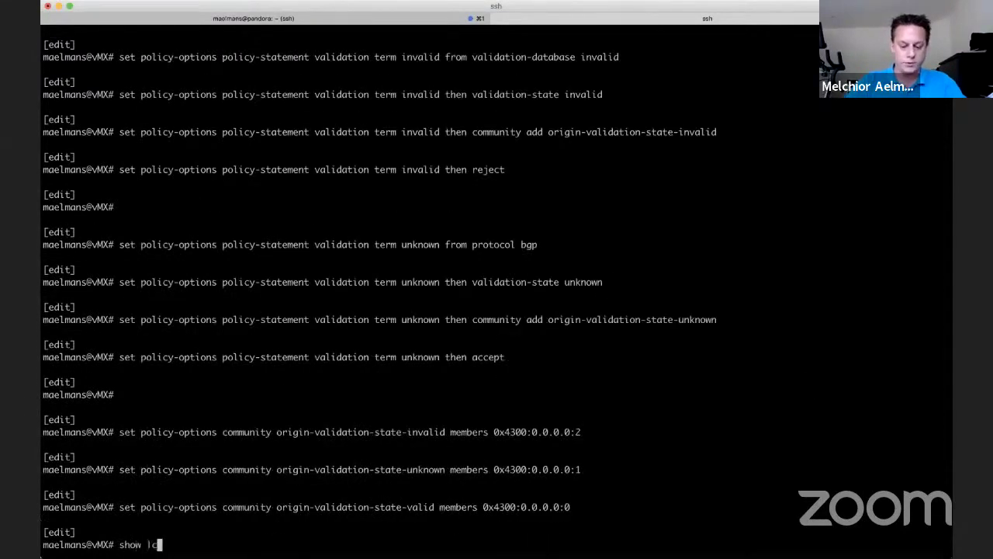
pyautogui.press('Return')
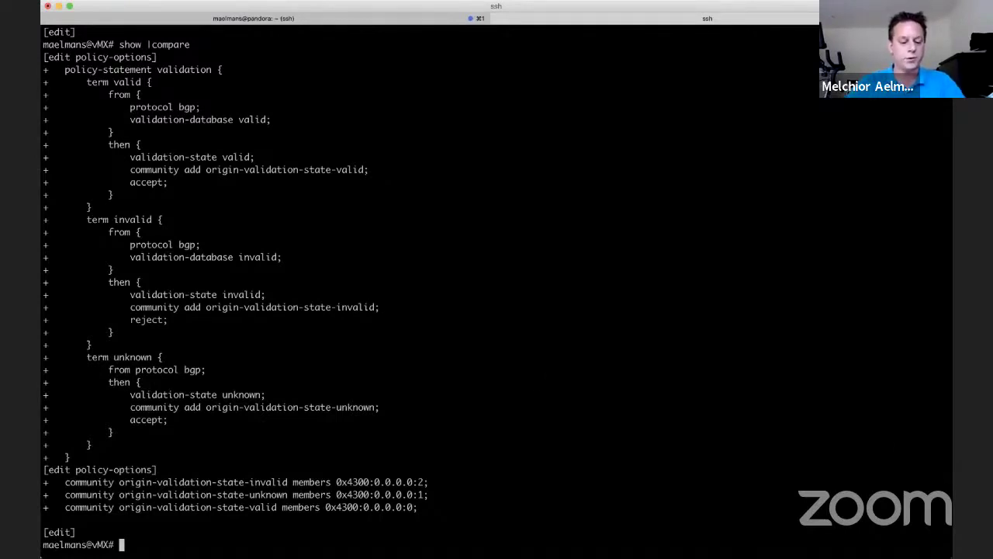
# Step: Apply the validation policy as import policy on BGP group internal and commit the configuration
pyautogui.press('super+Tab')
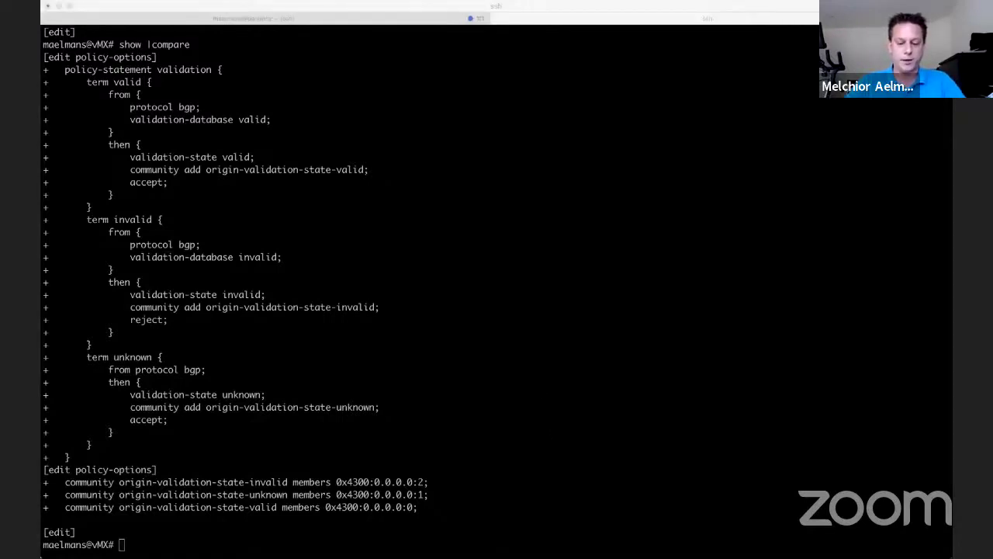
pyautogui.press('super+Tab')
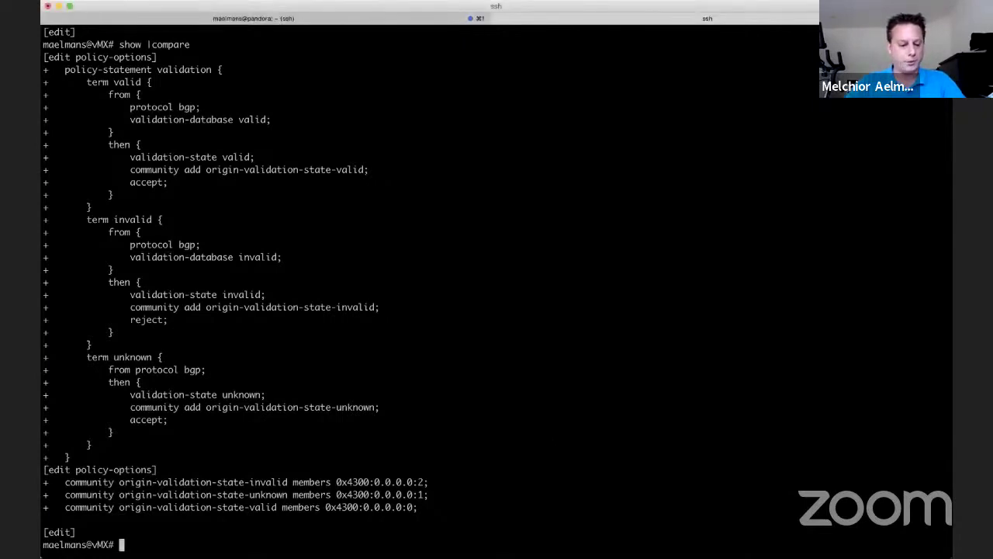
pyautogui.write('set protocols bgp group internal import validation')
pyautogui.press('Return')
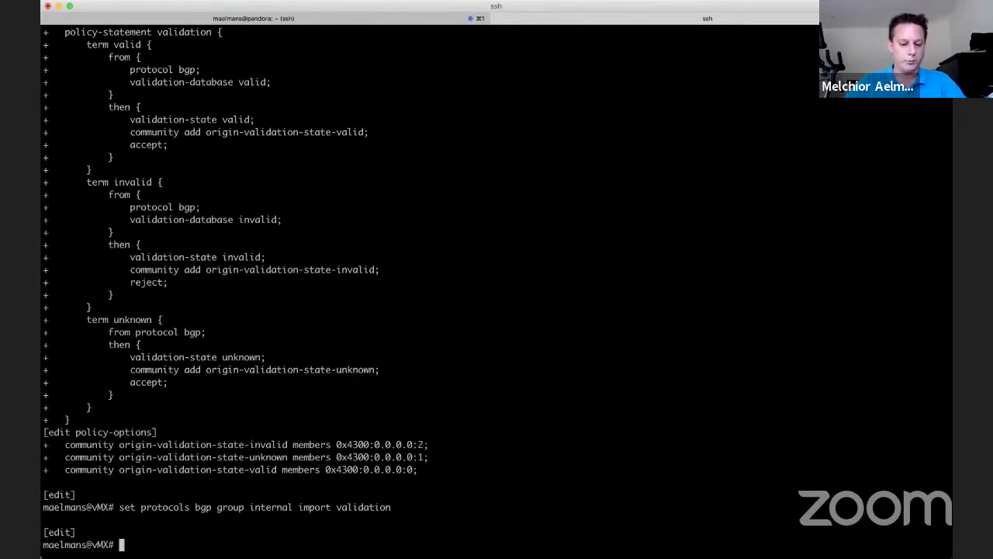
pyautogui.write('commit')
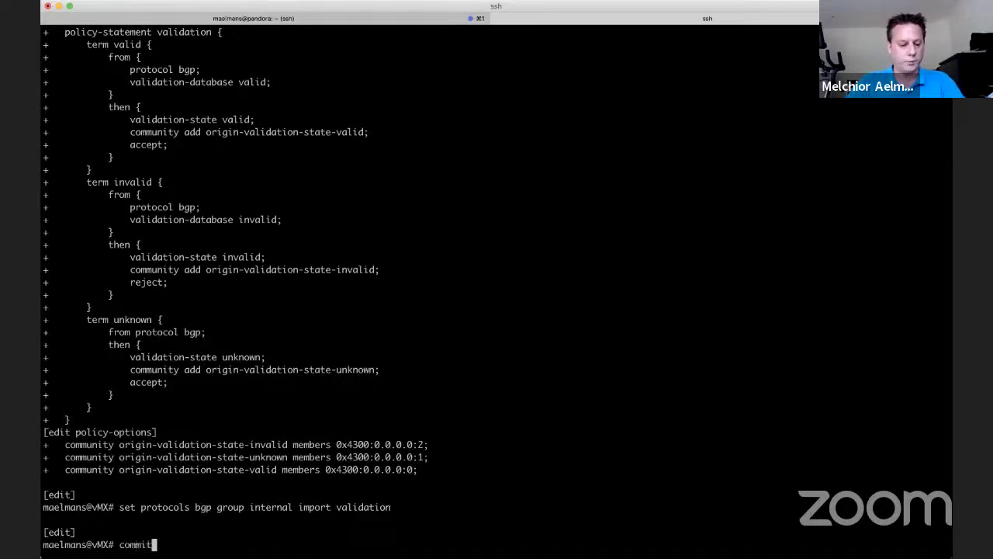
pyautogui.press('Return')
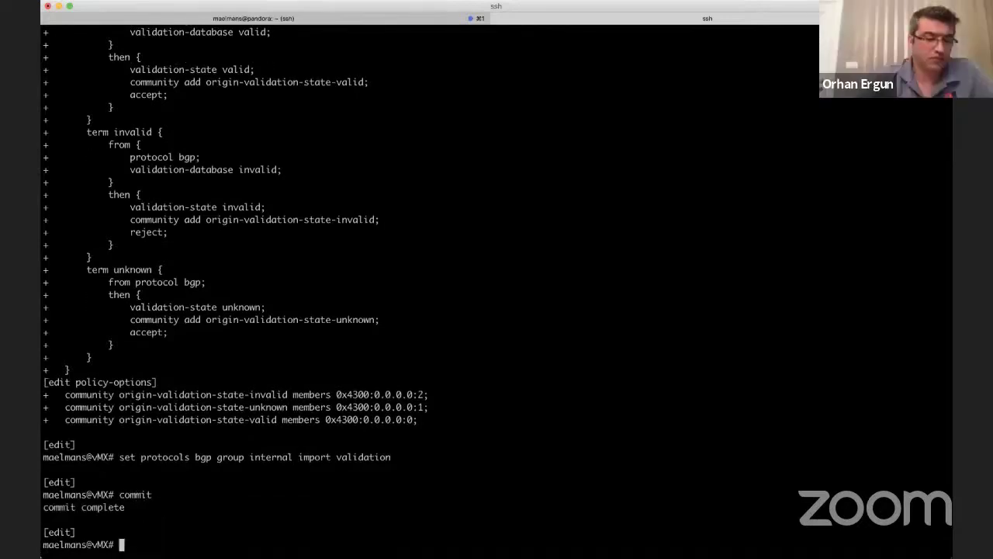
# Step: Look up the route 1.1.1.0/24 with run show route and highlight its AS path and validation-state line
pyautogui.write('run s')
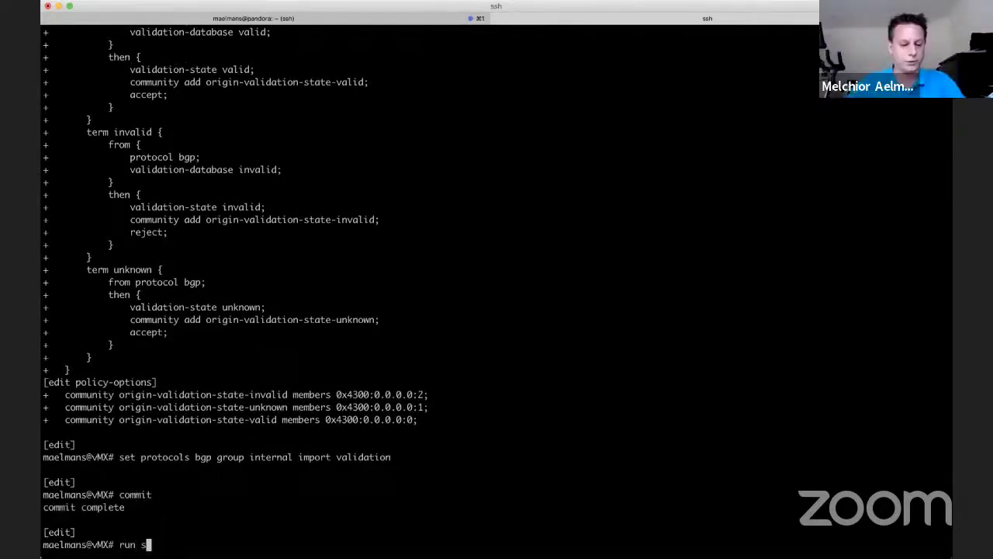
pyautogui.write('how route 1.1.1.')
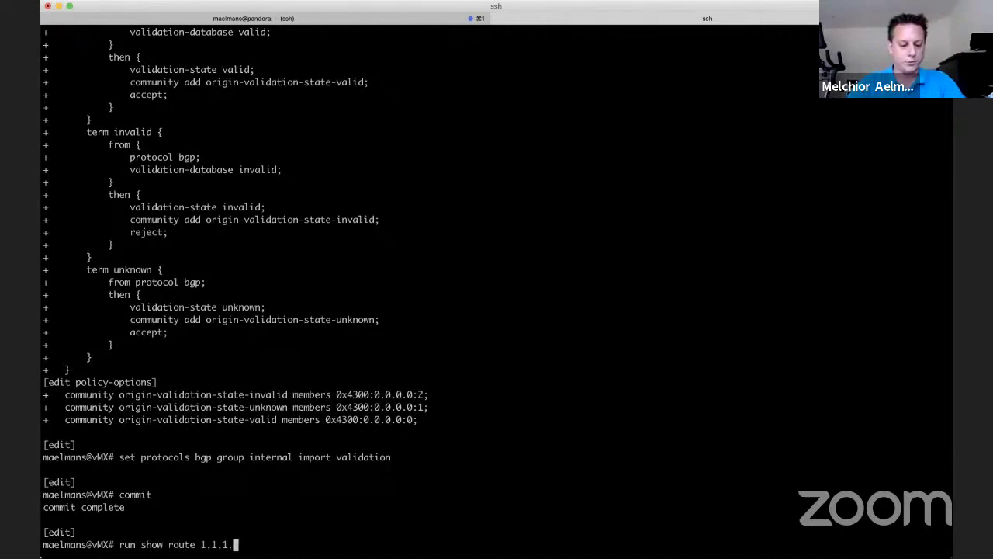
pyautogui.write('0/24')
pyautogui.press('Return')
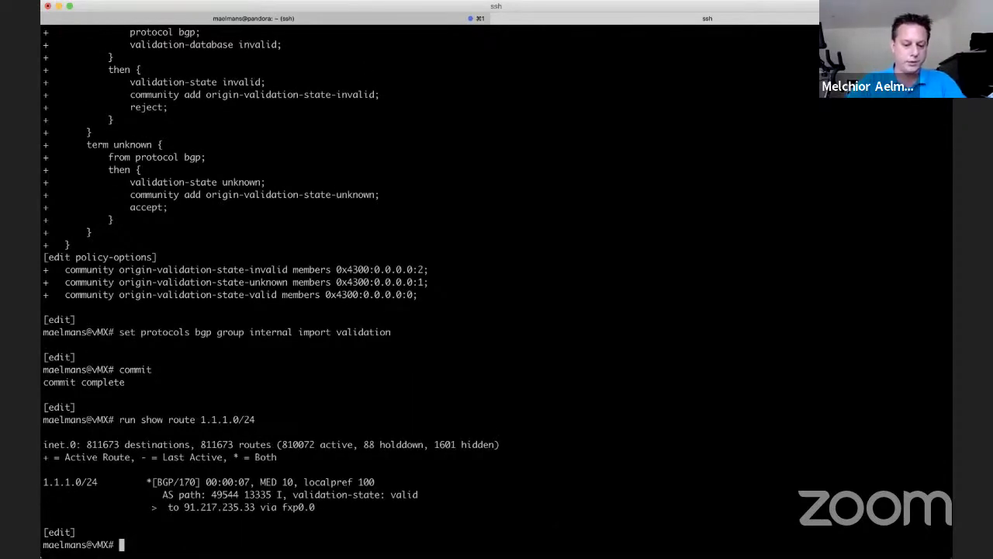
pyautogui.tripleClick(471, 494)
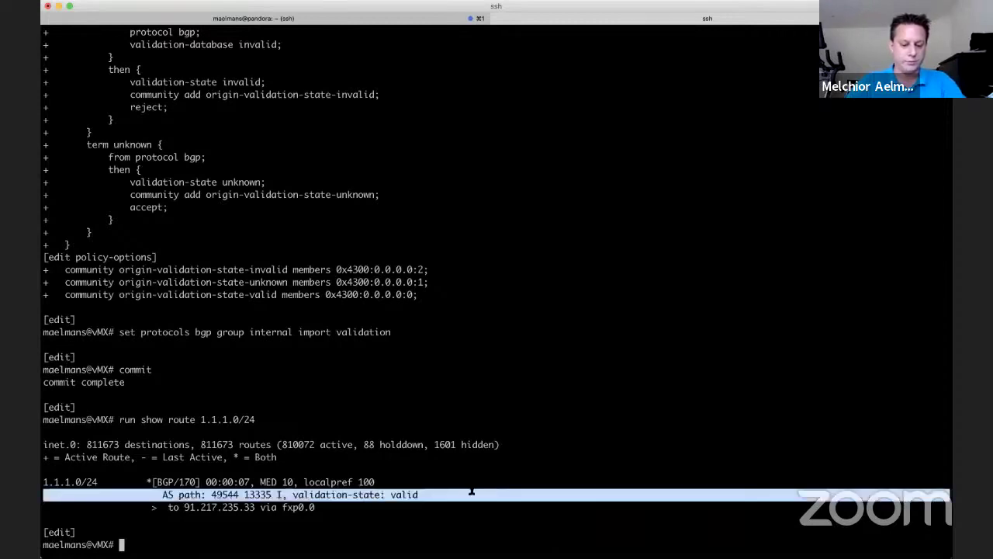
pyautogui.click(471, 491)
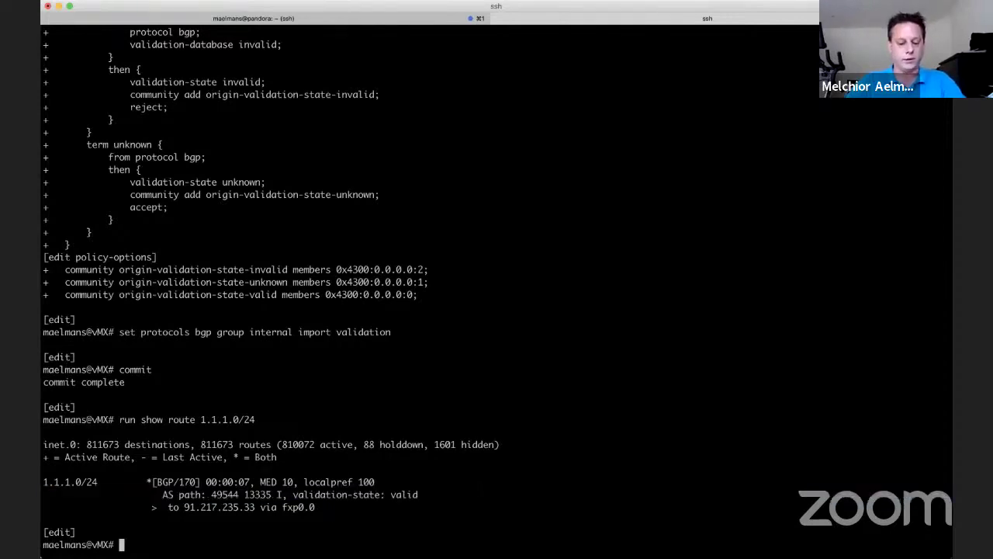
# Step: Show the router's validation database and page through the listed prefixes, origin ASes and validator sessions
pyautogui.write('run show ')
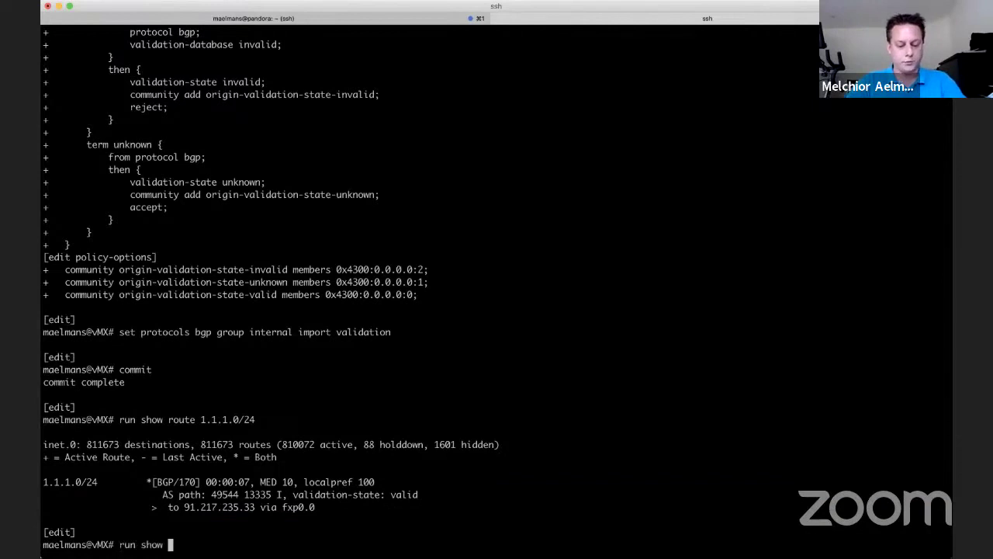
pyautogui.write('validation ')
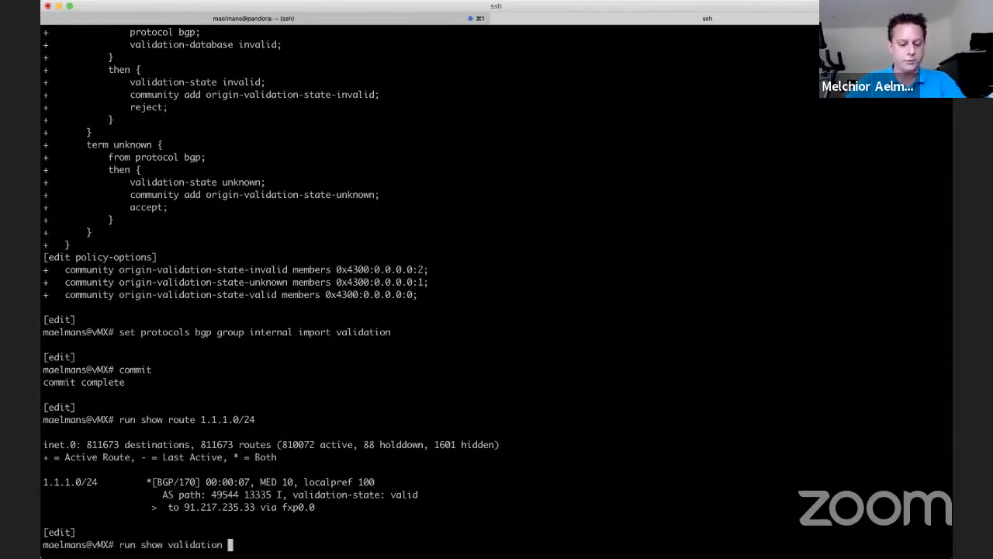
pyautogui.write('database')
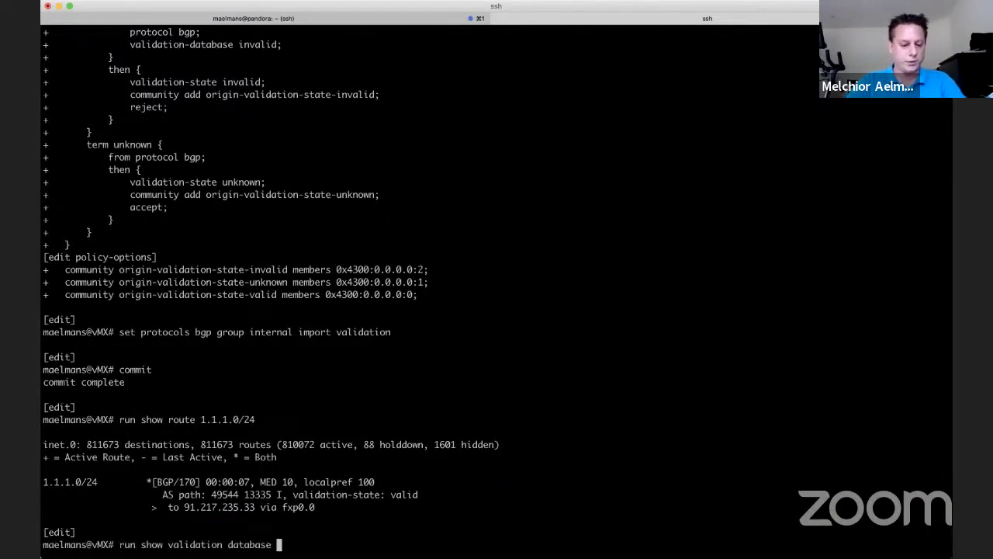
pyautogui.press('Return')
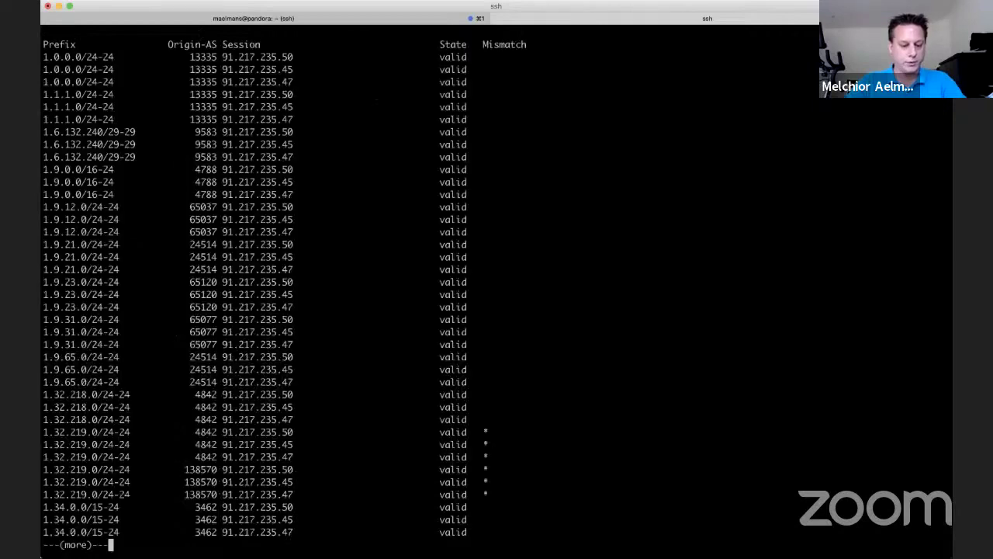
pyautogui.press('space')
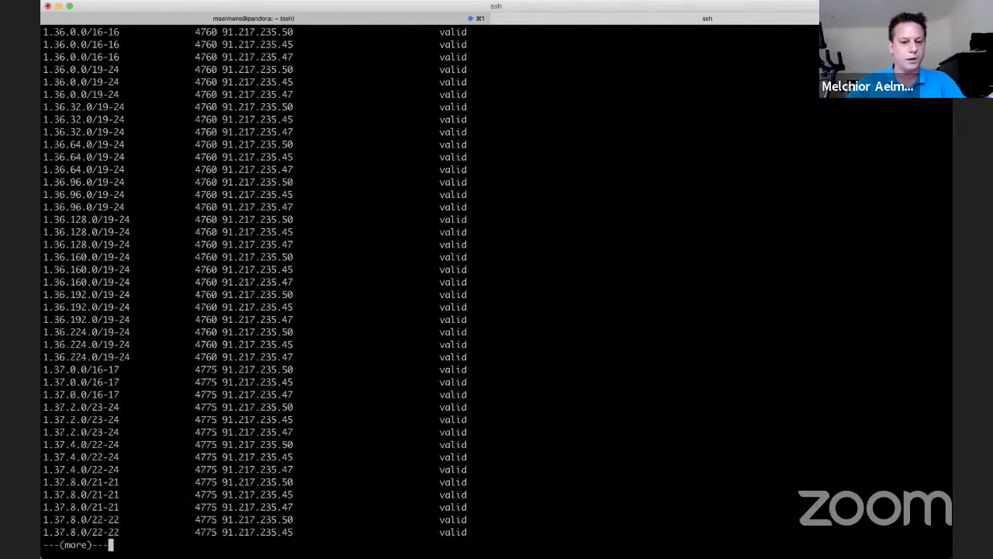
pyautogui.press('space')
pyautogui.press('space')
pyautogui.press('space')
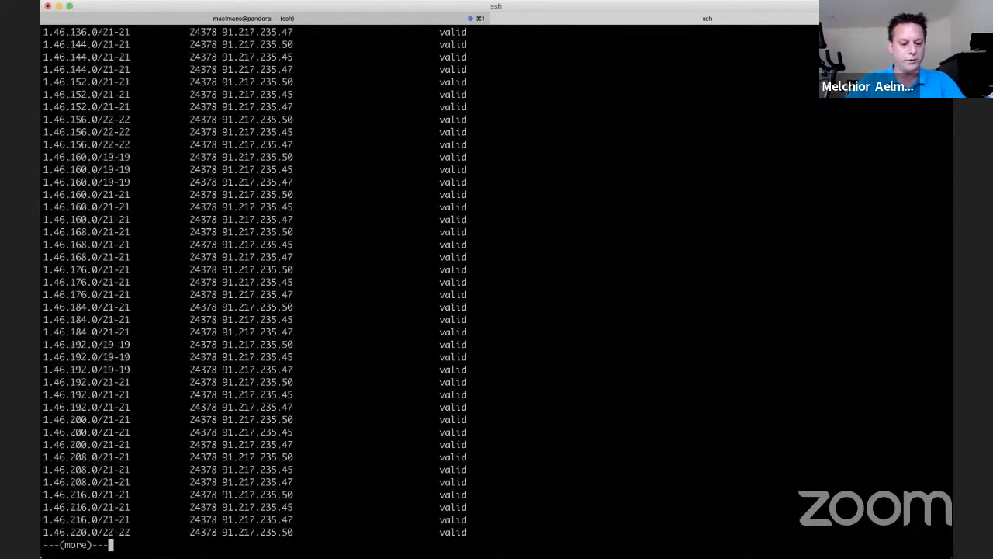
# Step: Quit the validation database listing and show the routes with validation-state invalid using run show route
pyautogui.write('qrun show route ')
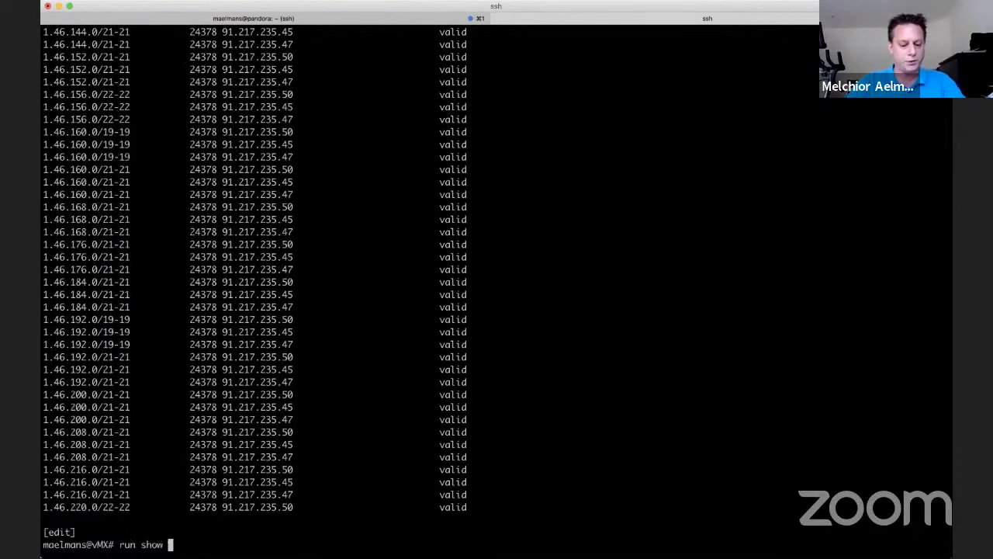
pyautogui.write('validation-state ')
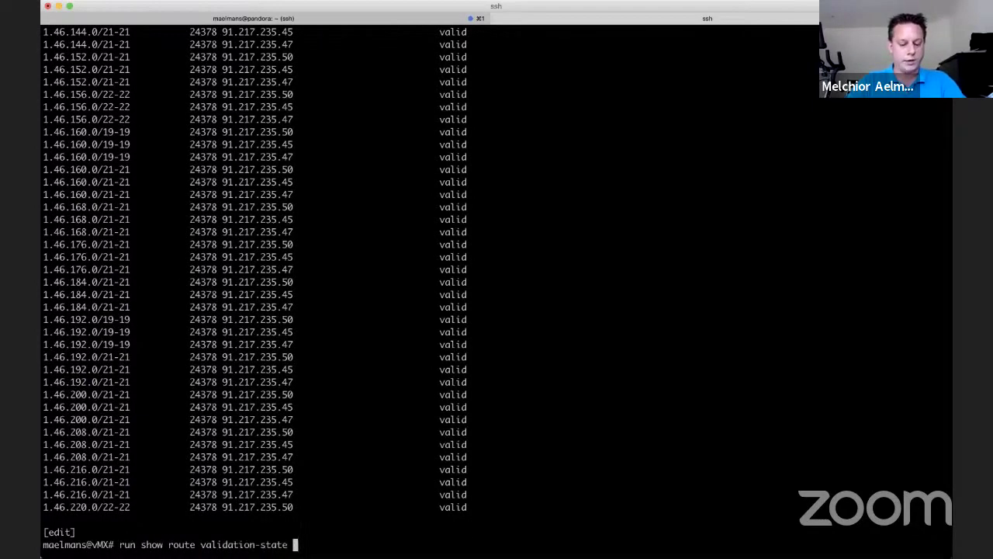
pyautogui.write('invalid')
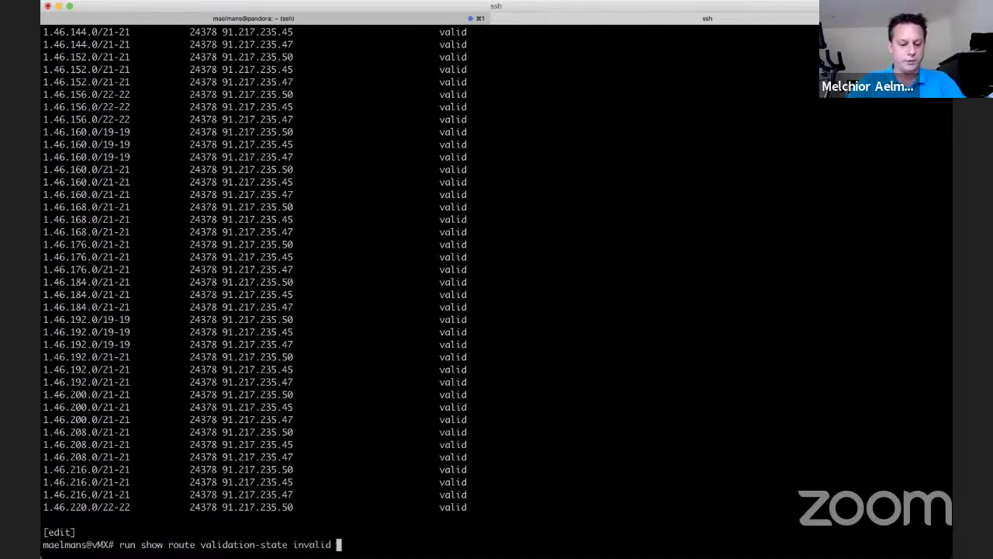
pyautogui.press('Return')
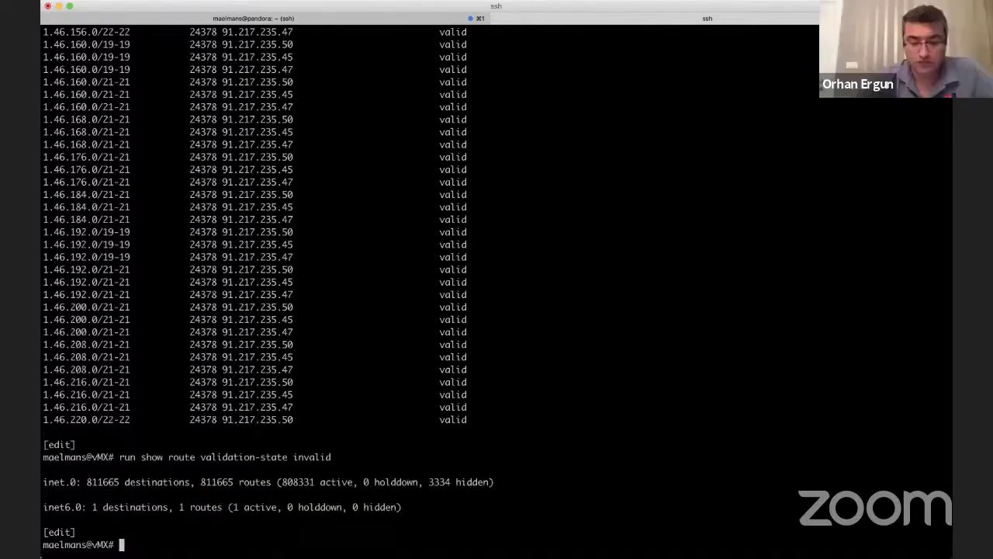
# Step: Show the routes with validation-state valid, page through several screens of them and quit the listing
pyautogui.press('Up')
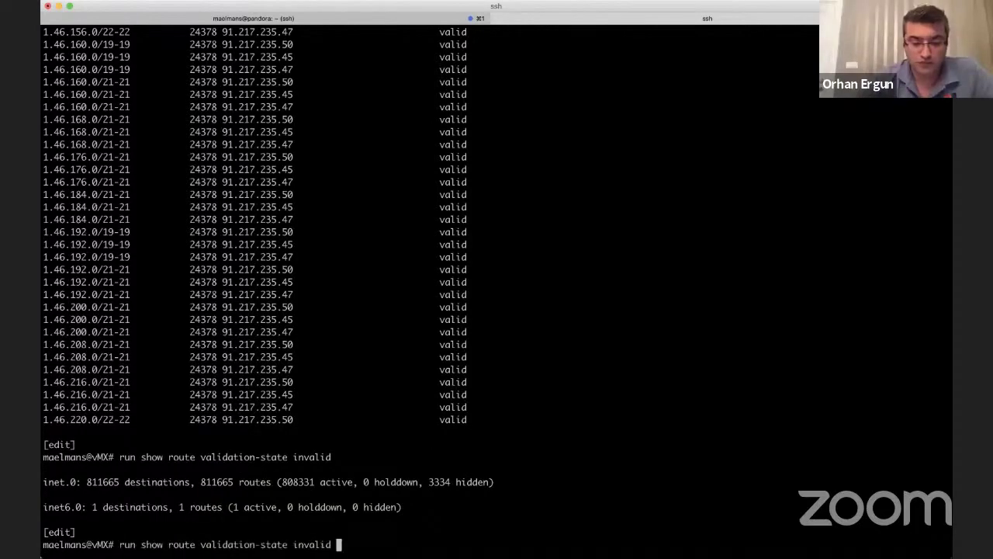
pyautogui.press('BackSpace')
pyautogui.press('BackSpace')
pyautogui.press('BackSpace')
pyautogui.press('BackSpace')
pyautogui.press('BackSpace')
pyautogui.press('BackSpace')
pyautogui.press('BackSpace')
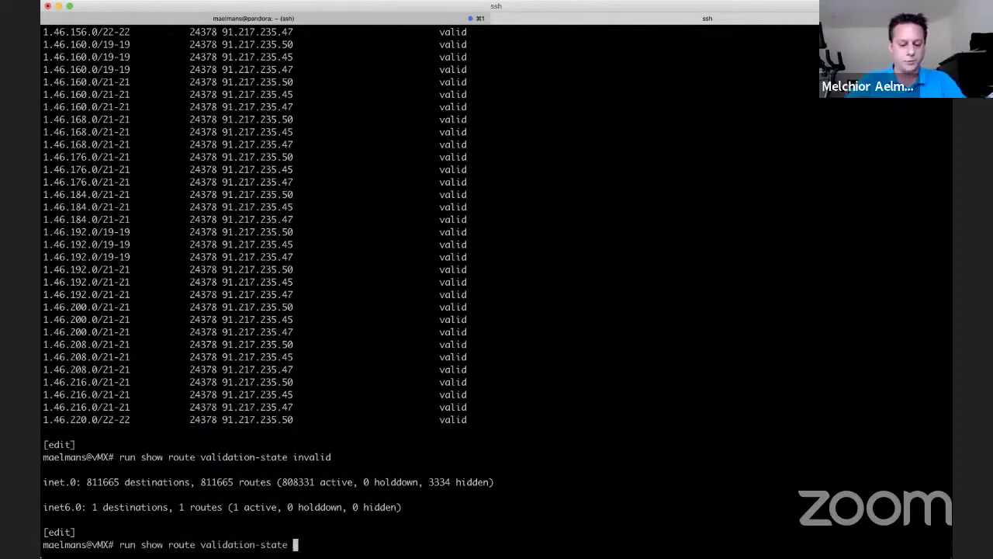
pyautogui.write('valid')
pyautogui.press('Return')
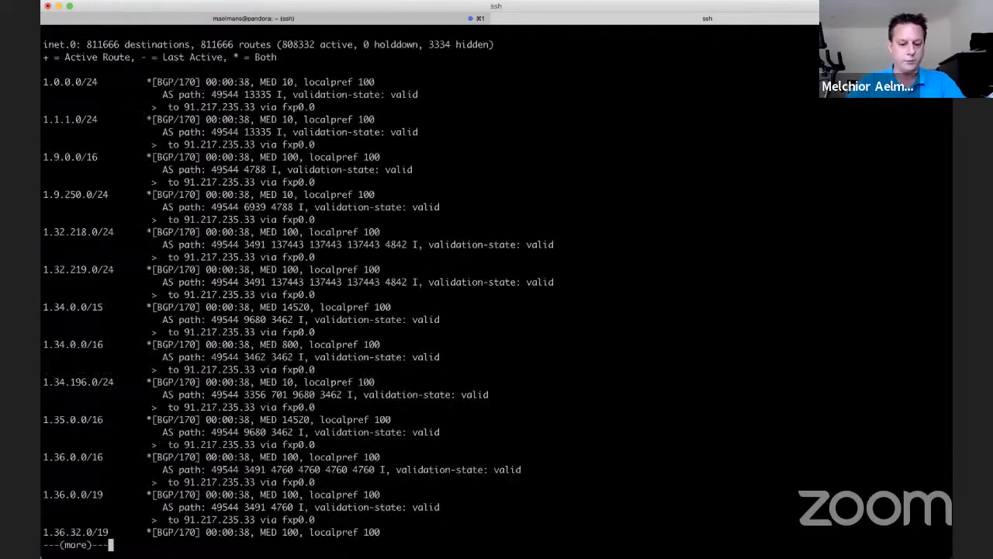
pyautogui.press('space')
pyautogui.press('space')
pyautogui.press('space')
pyautogui.press('space')
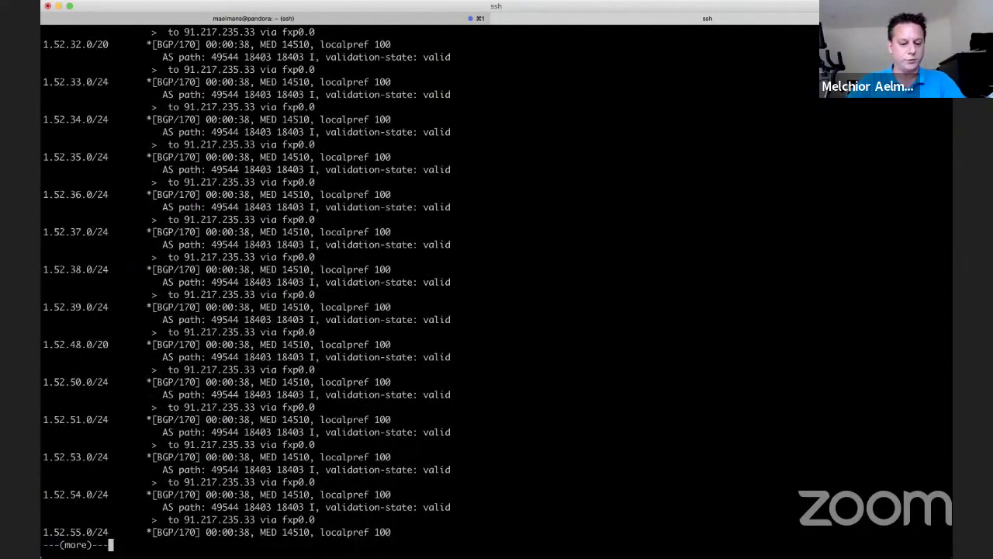
pyautogui.write('q')
# Step: Compare the current configuration with rollback 1 using show | compare
pyautogui.write('show ')
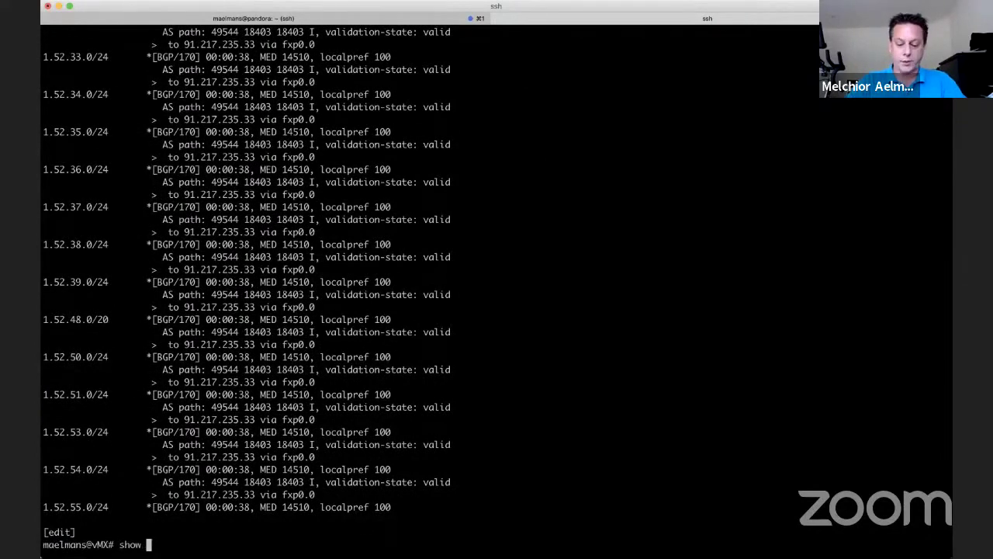
pyautogui.write('|compare ')
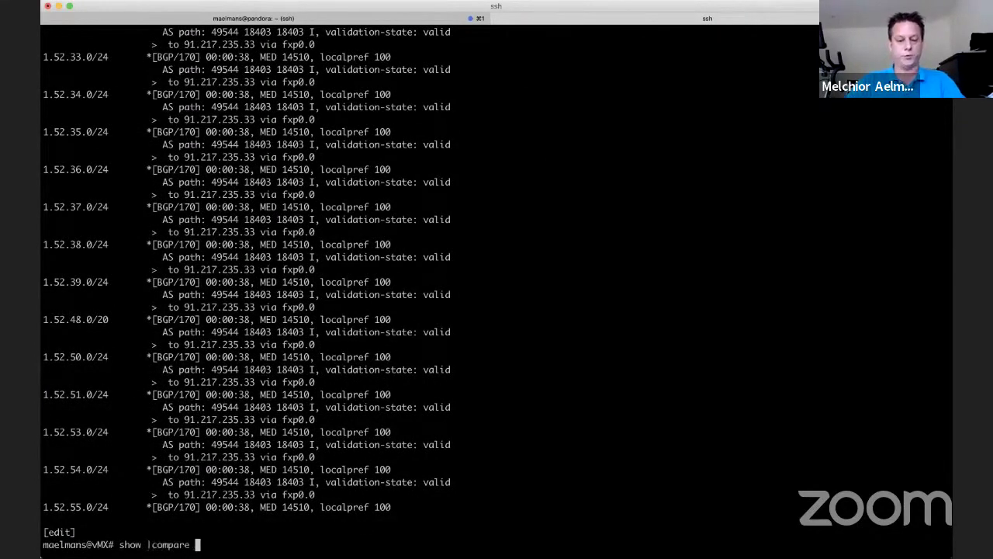
pyautogui.write('1')
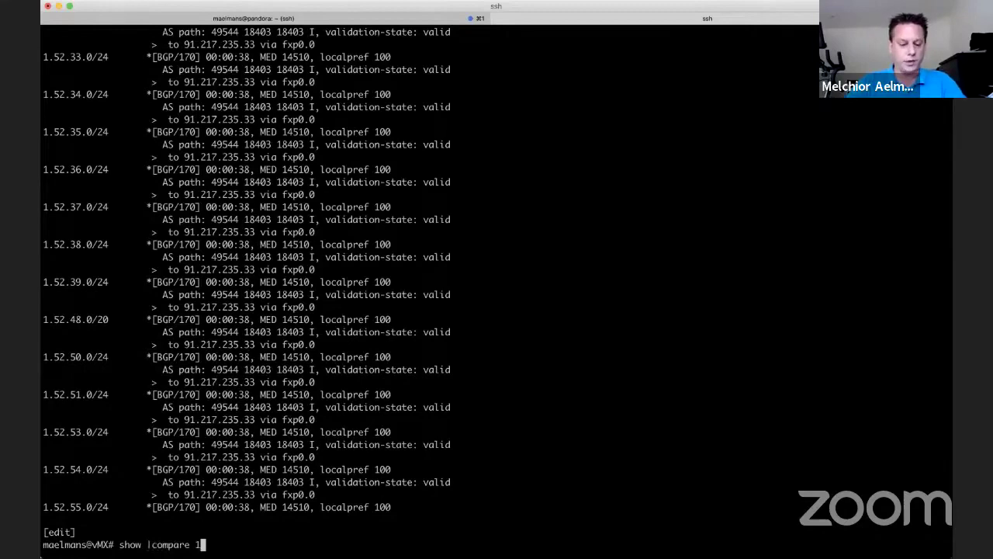
pyautogui.press('Return')
pyautogui.press('Up')
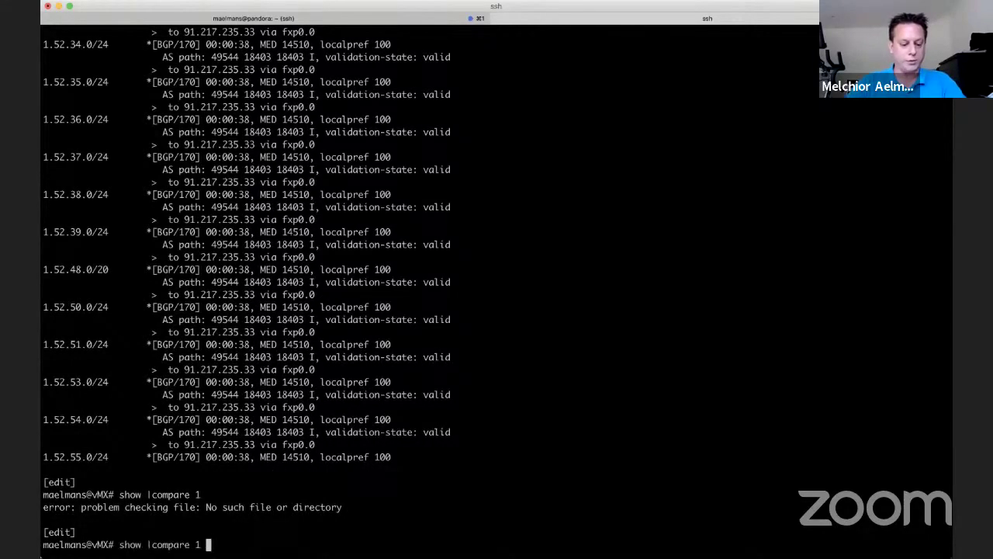
pyautogui.press('BackSpace')
pyautogui.write('ro')
pyautogui.press('space')
pyautogui.write('llback 1')
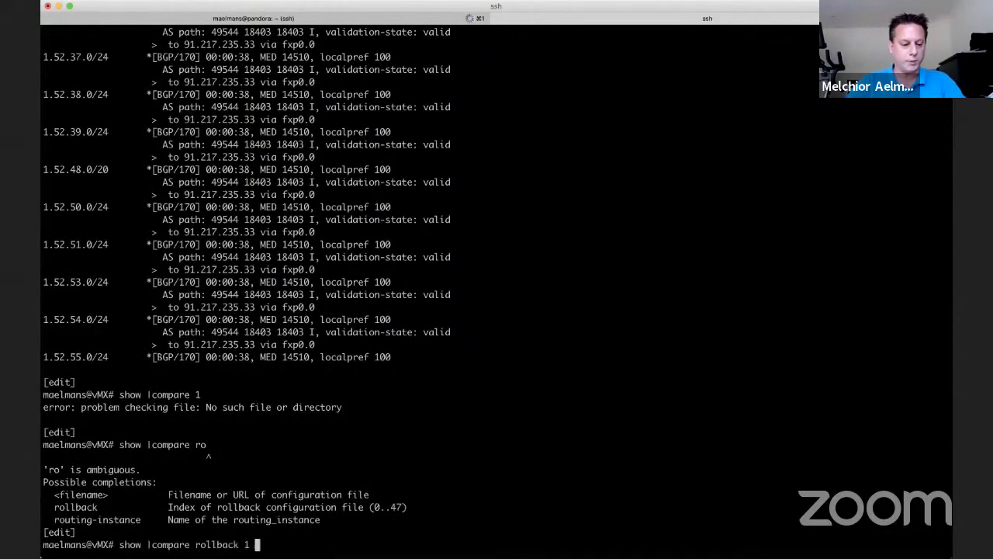
pyautogui.press('Return')
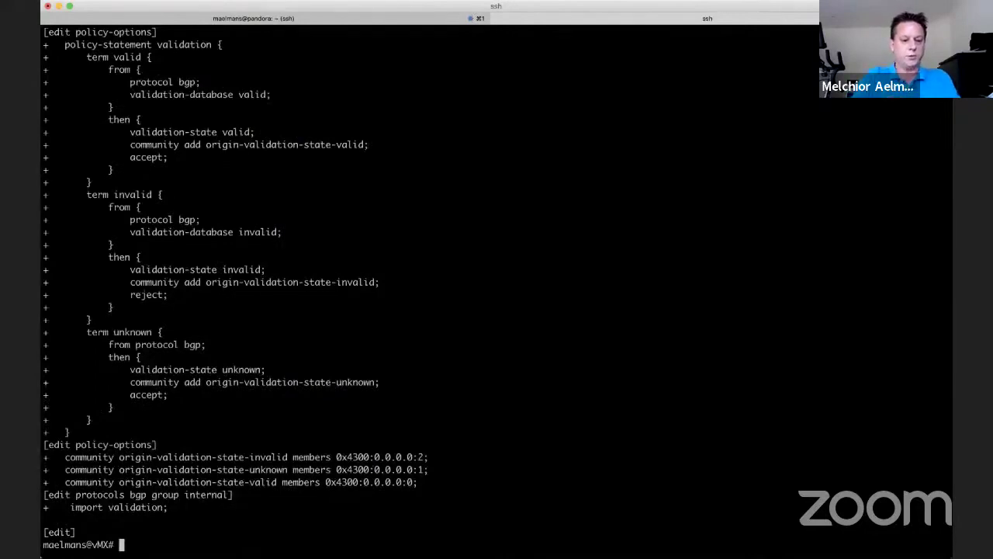
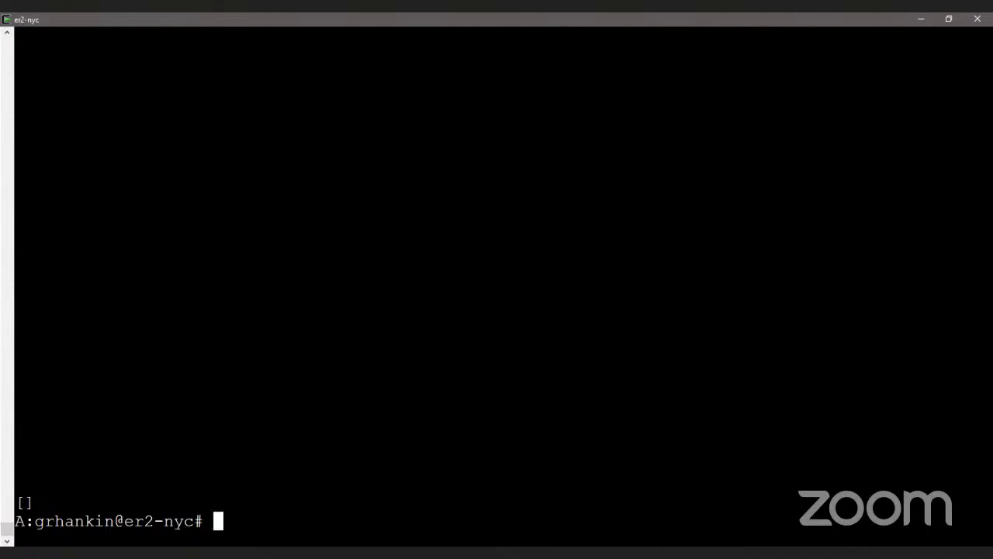
# Step: On router er2-nyc, show the BGP summary for all neighbors
pyautogui.write('show router b')
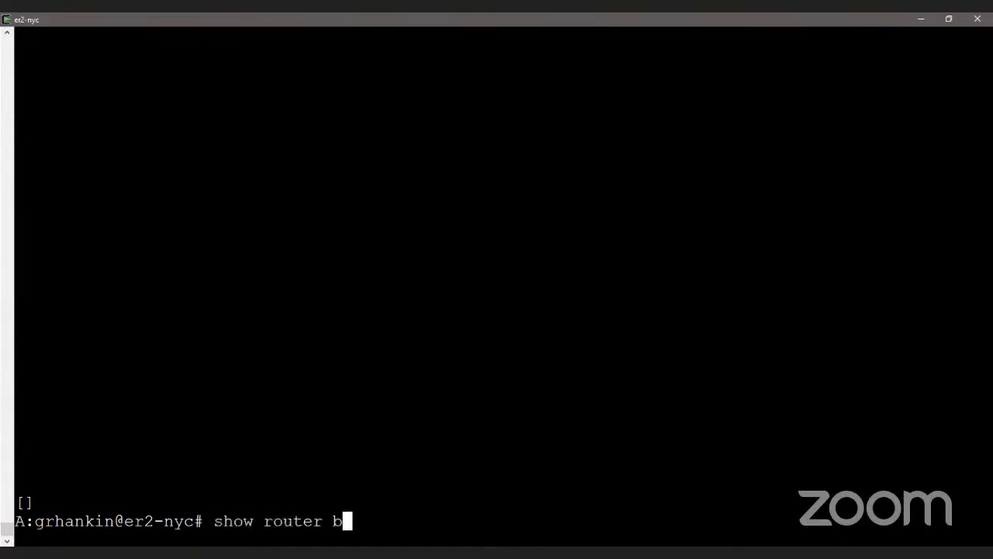
pyautogui.write('gp auth-keychain')
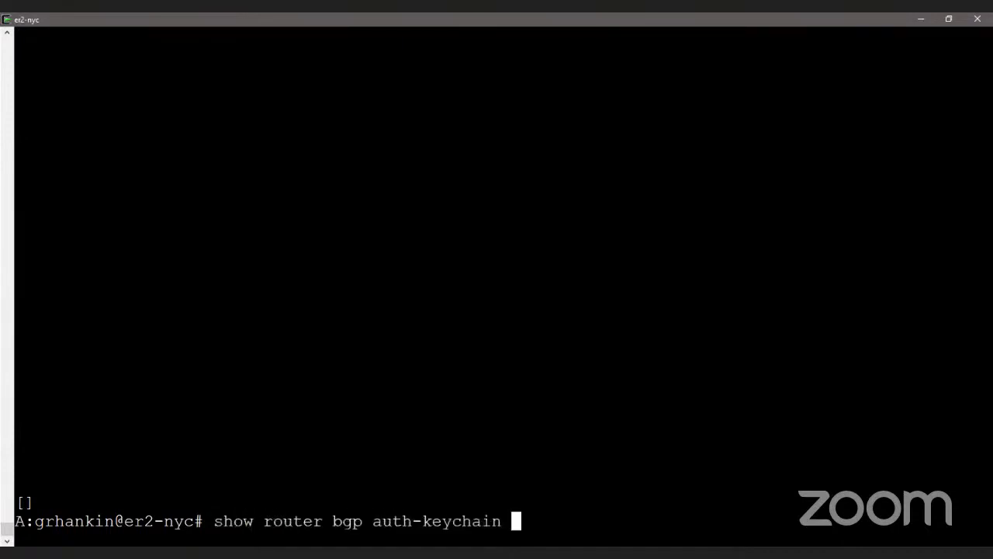
pyautogui.press('BackSpace')
pyautogui.press('BackSpace')
pyautogui.press('BackSpace')
pyautogui.press('BackSpace')
pyautogui.press('BackSpace')
pyautogui.press('BackSpace')
pyautogui.press('BackSpace')
pyautogui.press('BackSpace')
pyautogui.press('BackSpace')
pyautogui.press('BackSpace')
pyautogui.press('BackSpace')
pyautogui.press('BackSpace')
pyautogui.press('BackSpace')
pyautogui.press('BackSpace')
pyautogui.write('summary all')
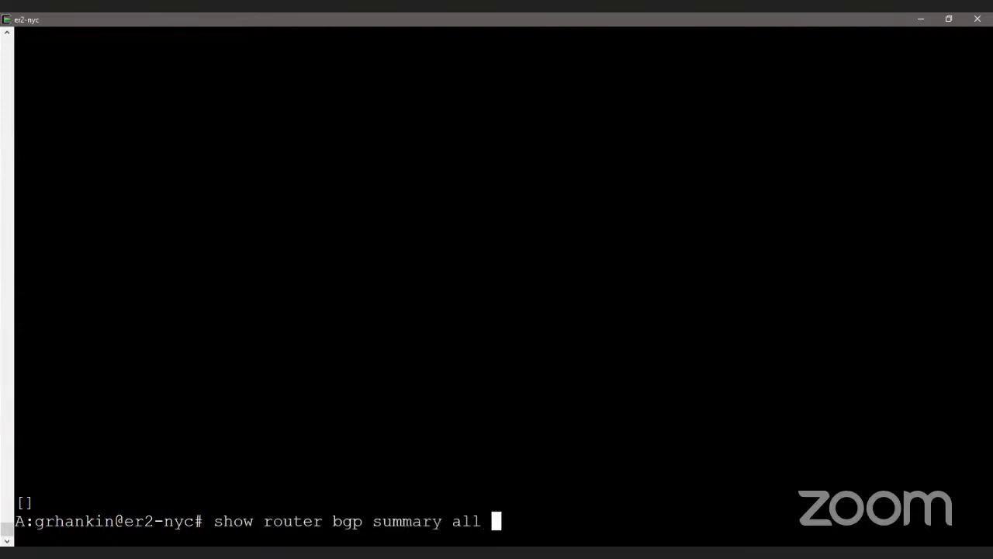
pyautogui.press('Return')
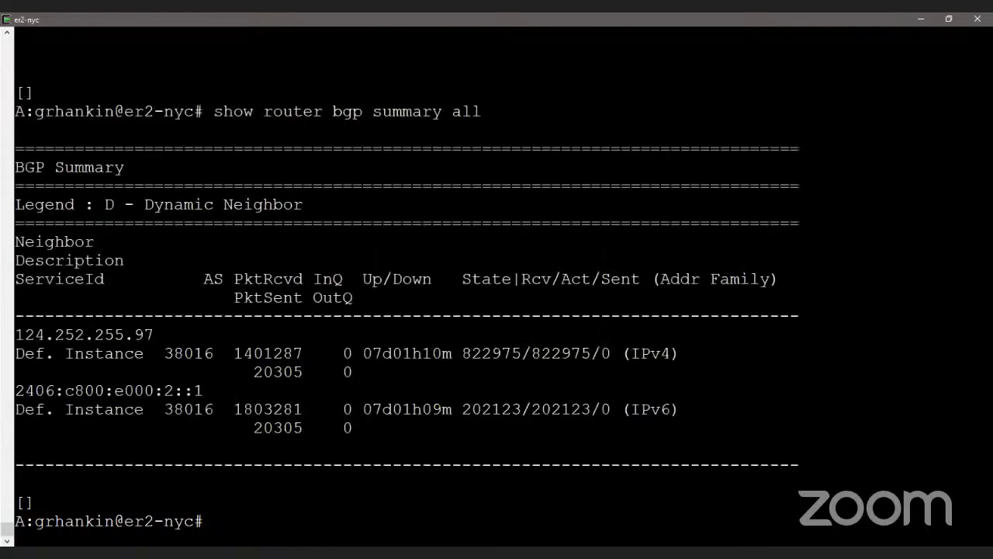
# Step: Show the router's origin-validation RPKI sessions with show router origin-validation rpki-session
pyautogui.write('show router po')
pyautogui.press('BackSpace')
pyautogui.press('BackSpace')
pyautogui.write('or')
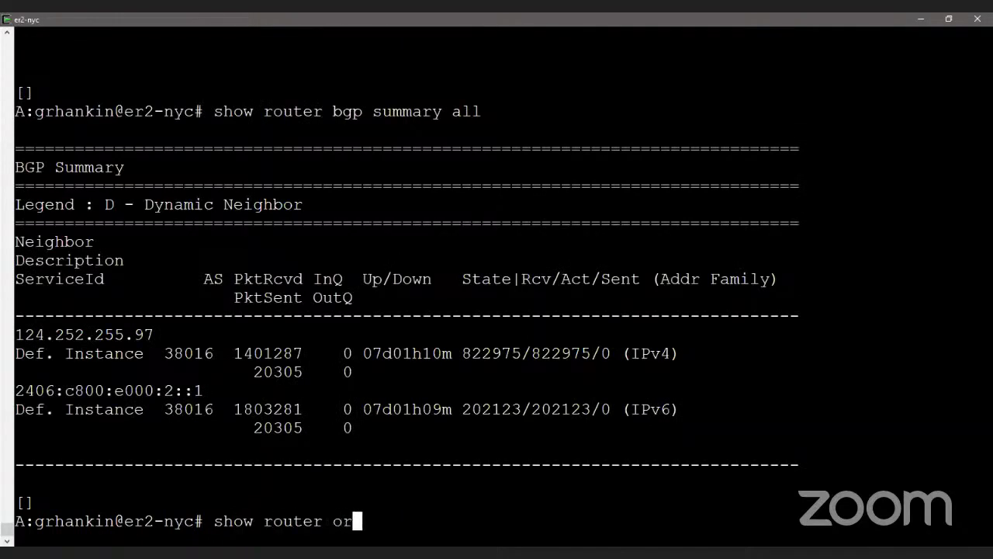
pyautogui.press('Tab')
pyautogui.write('rp')
pyautogui.press('Tab')
pyautogui.press('Return')
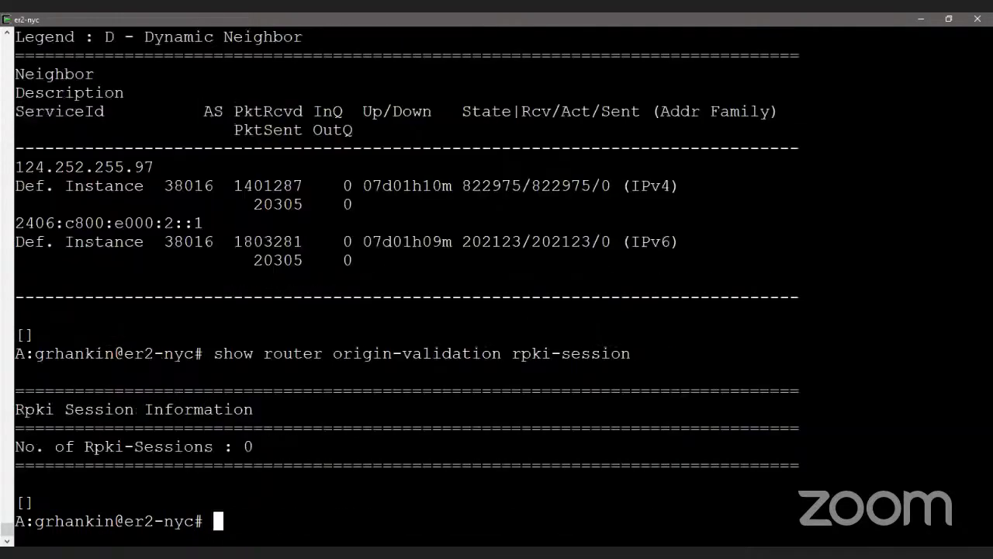
# Step: Show the static and dynamic VRP entries with show router origin-validation database
pyautogui.press('Up')
pyautogui.press('BackSpace')
pyautogui.press('BackSpace')
pyautogui.press('BackSpace')
pyautogui.press('BackSpace')
pyautogui.press('BackSpace')
pyautogui.press('BackSpace')
pyautogui.press('BackSpace')
pyautogui.press('BackSpace')
pyautogui.press('BackSpace')
pyautogui.press('BackSpace')
pyautogui.press('BackSpace')
pyautogui.press('BackSpace')
pyautogui.press('BackSpace')
pyautogui.write('dation dat')
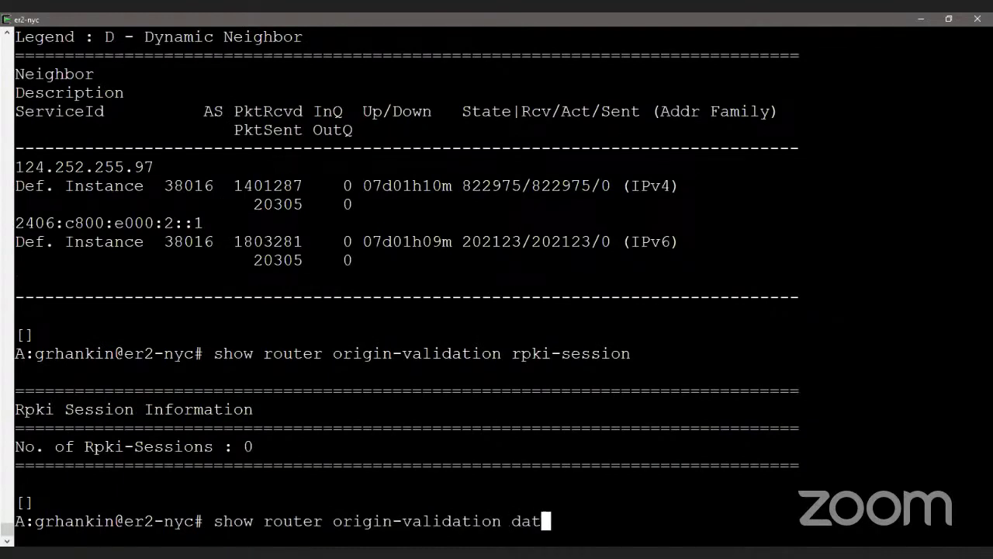
pyautogui.write('a')
pyautogui.press('Tab')
pyautogui.press('Return')
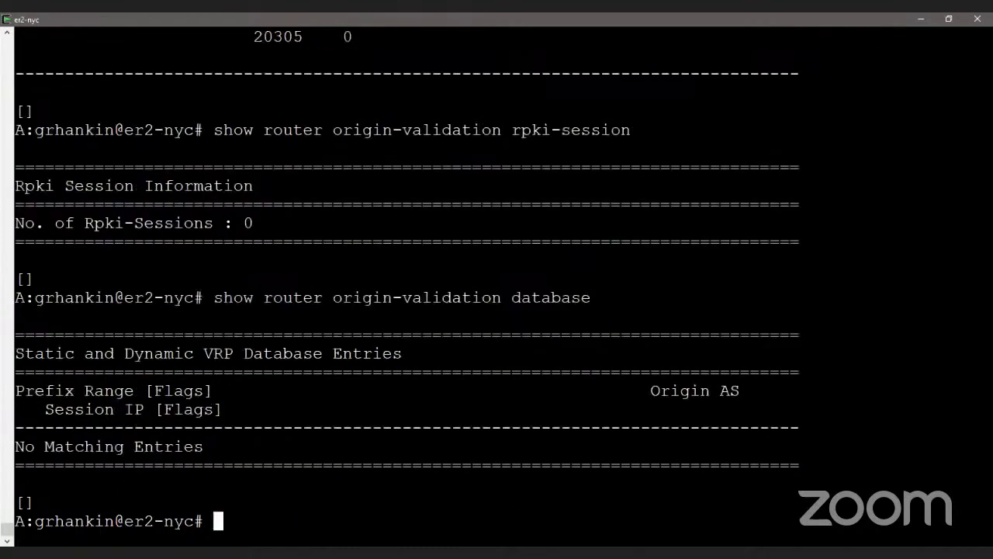
# Step: Enter exclusive configuration mode and merge the file rpki.cfg into the candidate configuration
pyautogui.write('configure exclusive')
pyautogui.press('Return')
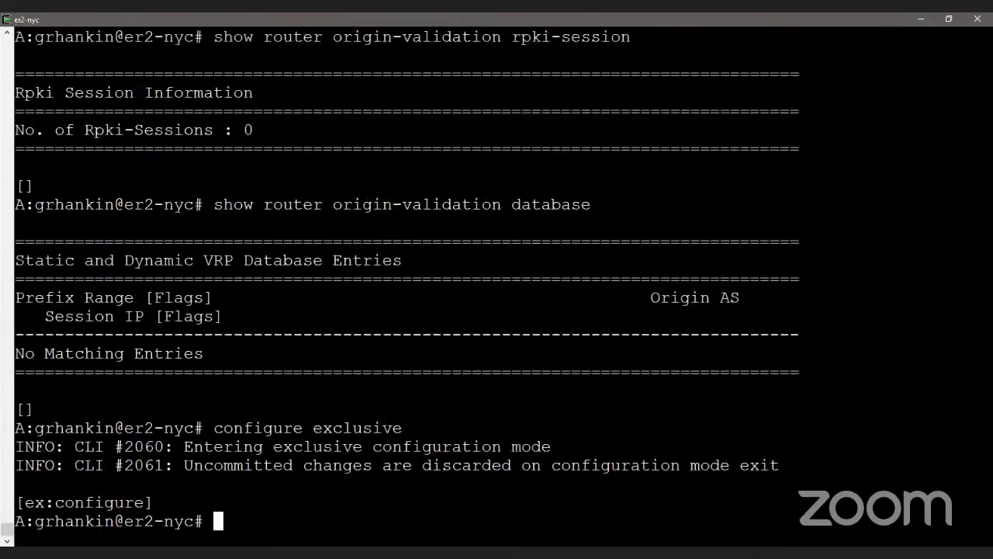
pyautogui.write('load rp')
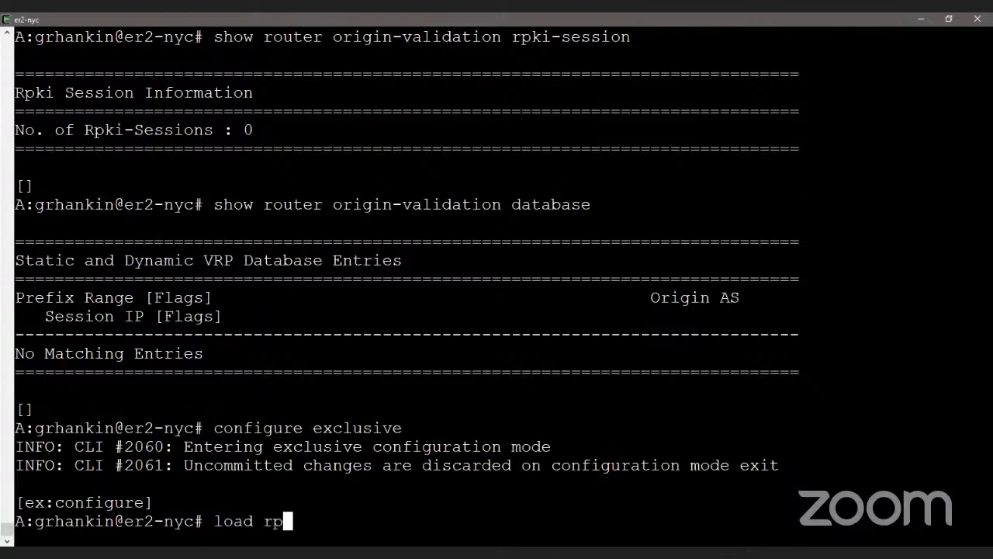
pyautogui.write('ki.cfg')
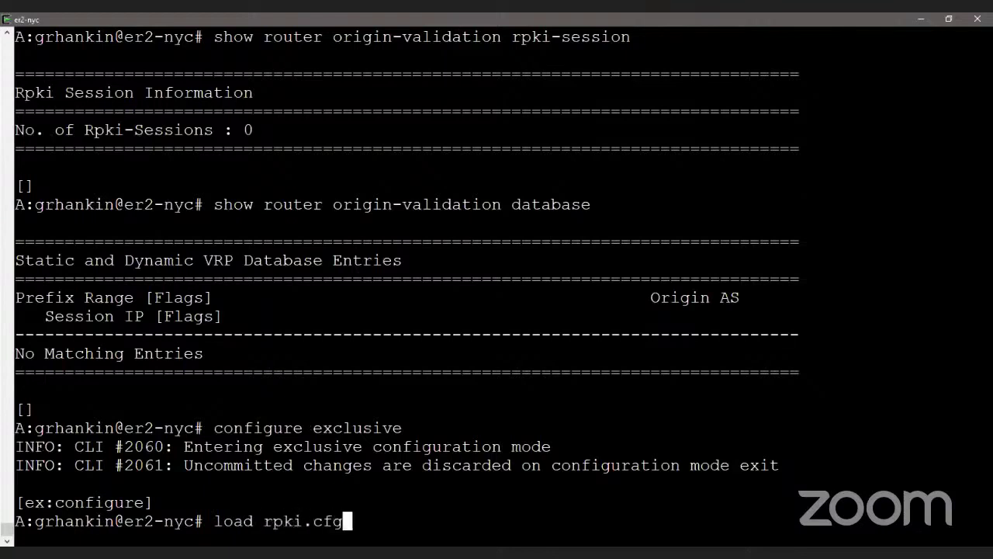
pyautogui.press('BackSpace')
pyautogui.press('BackSpace')
pyautogui.press('BackSpace')
pyautogui.press('BackSpace')
pyautogui.press('BackSpace')
pyautogui.press('BackSpace')
pyautogui.press('BackSpace')
pyautogui.press('BackSpace')
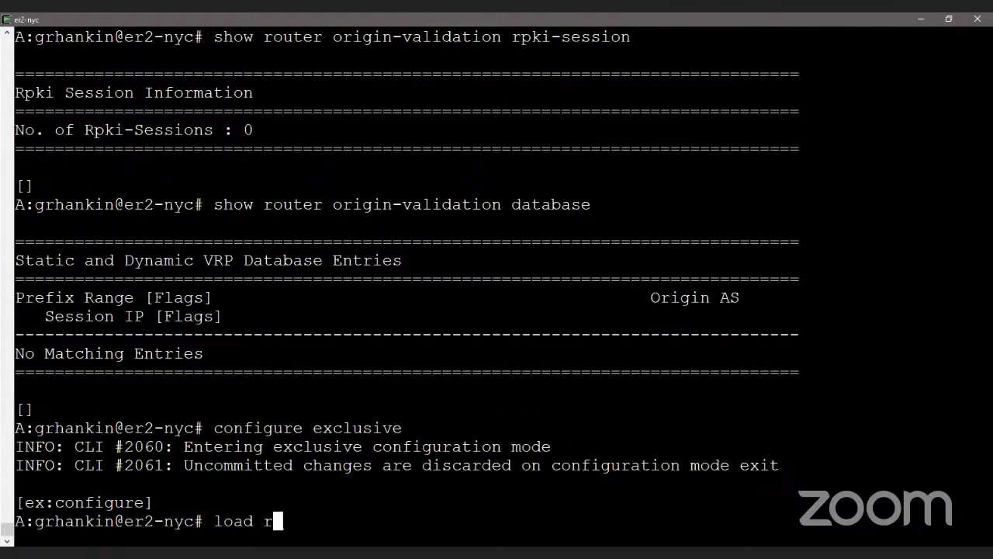
pyautogui.write('merge rpki')
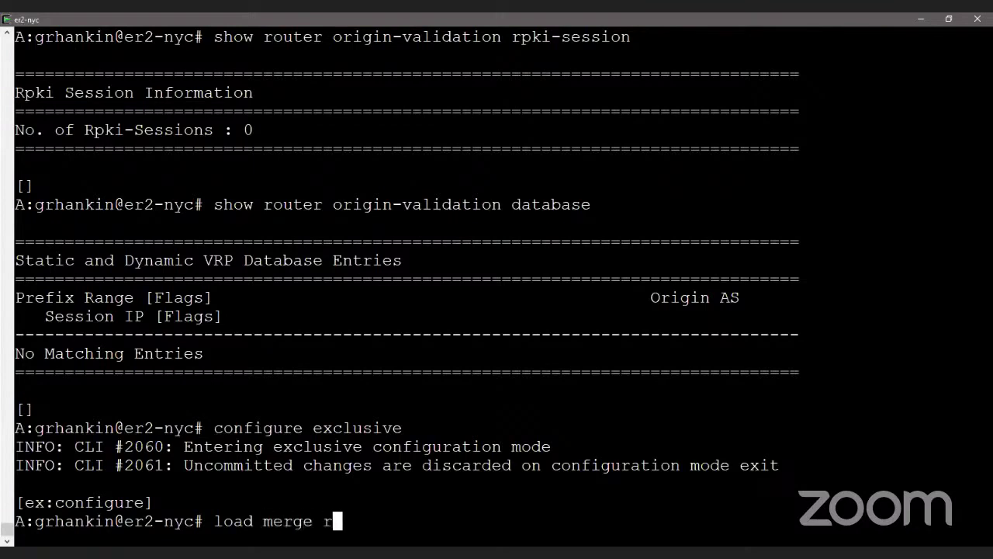
pyautogui.write('.cfg')
pyautogui.press('Return')
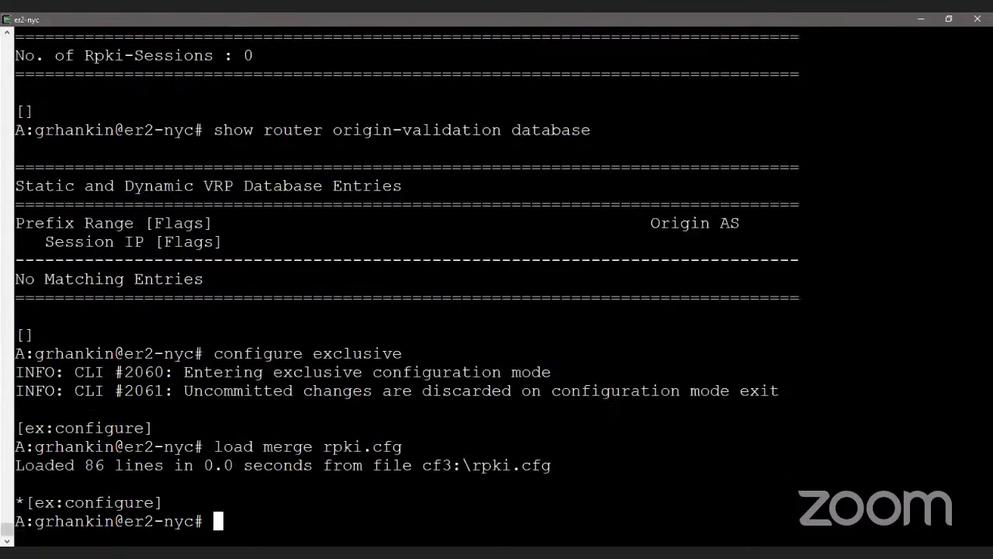
# Step: Compare the candidate configuration, review the VRP communities and ORIGIN_POLICY entries 10 and 20, and highlight entry 10's action-type accept line
pyautogui.write('compare')
pyautogui.press('Return')
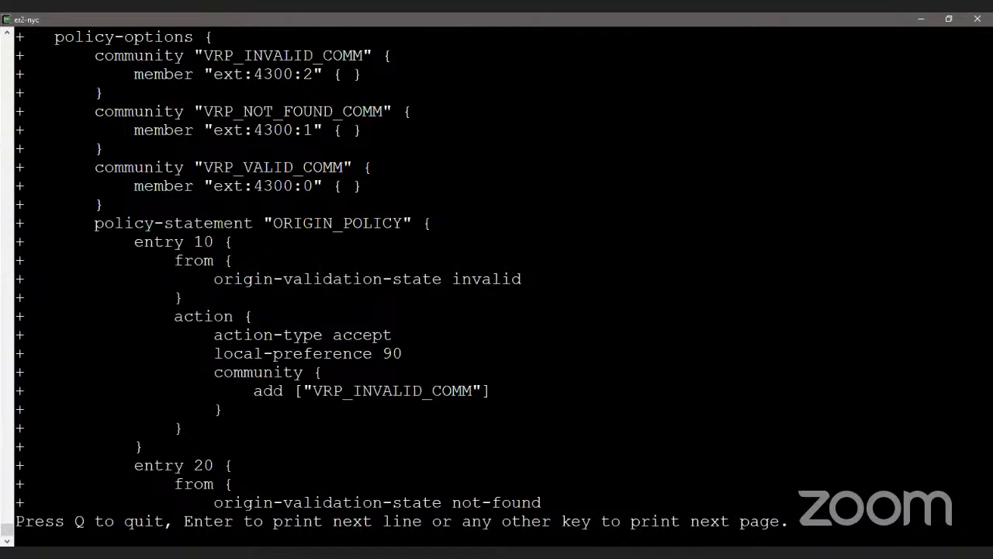
pyautogui.press('Return')
pyautogui.press('Return')
pyautogui.press('Return')
pyautogui.press('Return')
pyautogui.press('Return')
pyautogui.press('Return')
pyautogui.press('Return')
pyautogui.press('Return')
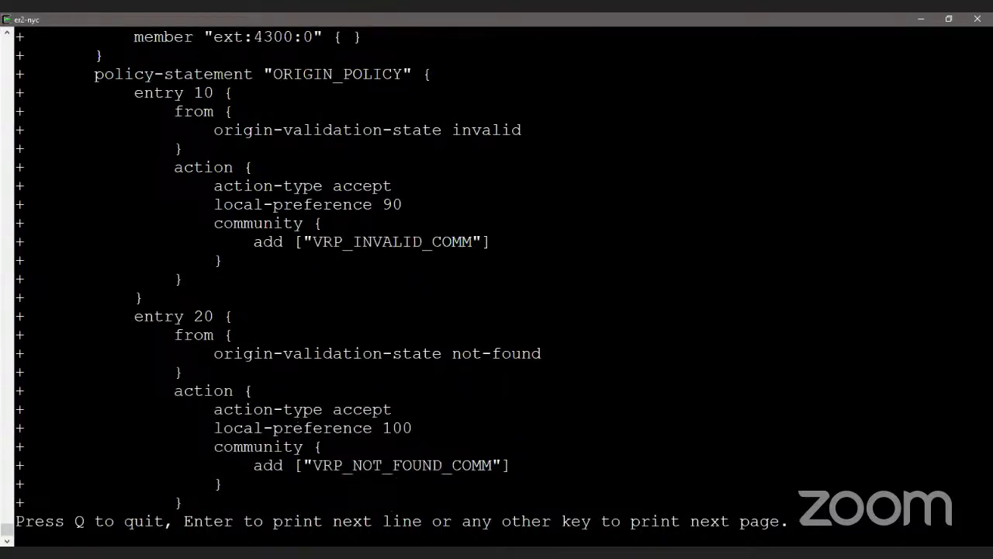
pyautogui.tripleClick(301, 186)
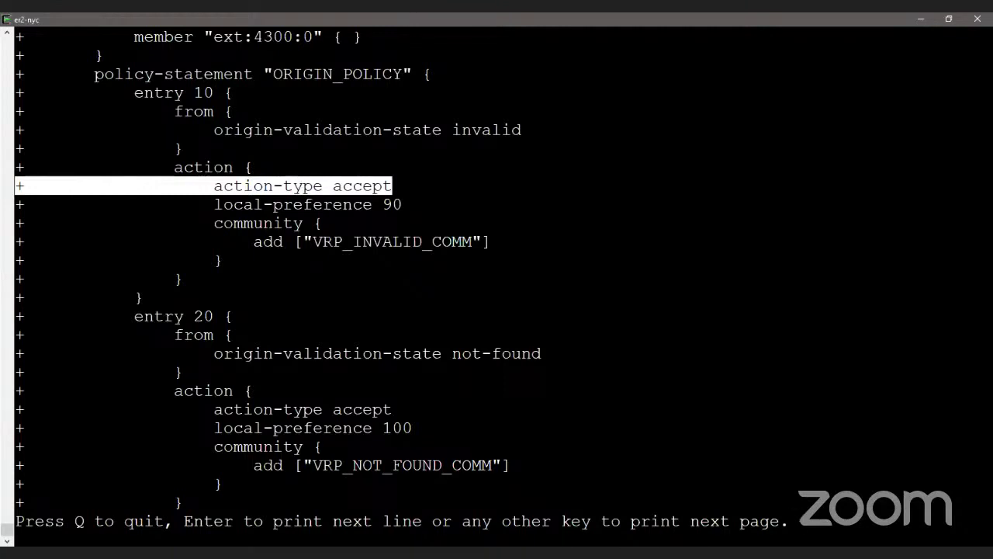
# Step: Review ORIGIN_POLICY entries 20 and 30 for not-found and valid origin-validation states in the configuration comparison
pyautogui.press('Return')
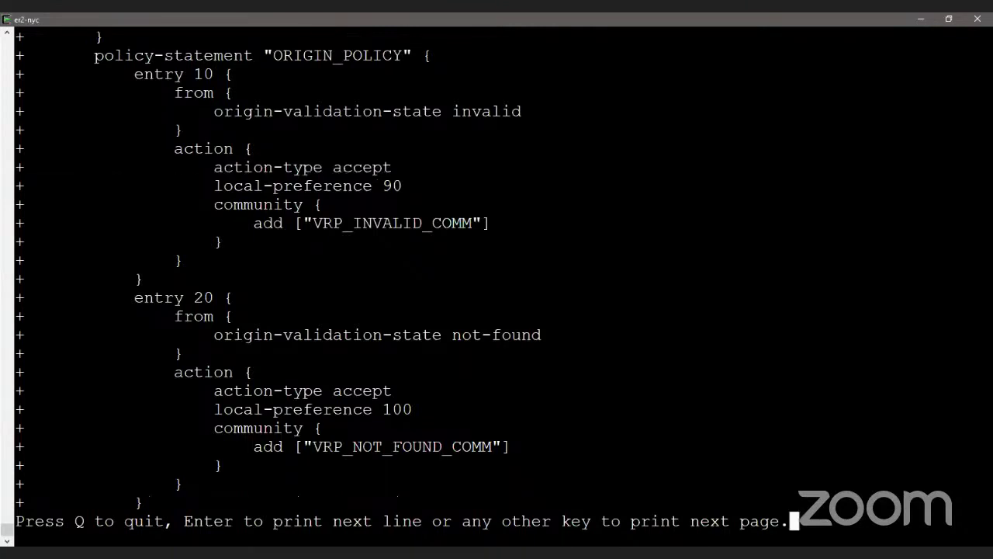
pyautogui.press('Return')
pyautogui.press('Return')
pyautogui.press('Return')
pyautogui.press('Return')
pyautogui.press('Return')
pyautogui.press('Return')
pyautogui.press('Return')
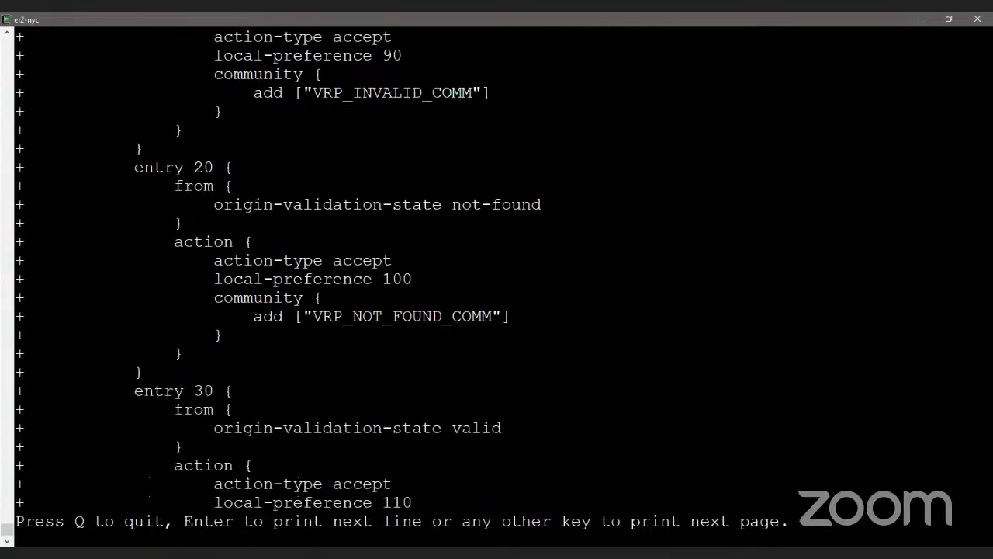
pyautogui.press('Return')
pyautogui.press('Return')
pyautogui.press('Return')
pyautogui.press('Return')
pyautogui.press('Return')
pyautogui.press('Return')
pyautogui.press('Return')
pyautogui.press('Return')
pyautogui.press('Return')
pyautogui.press('Return')
pyautogui.press('Return')
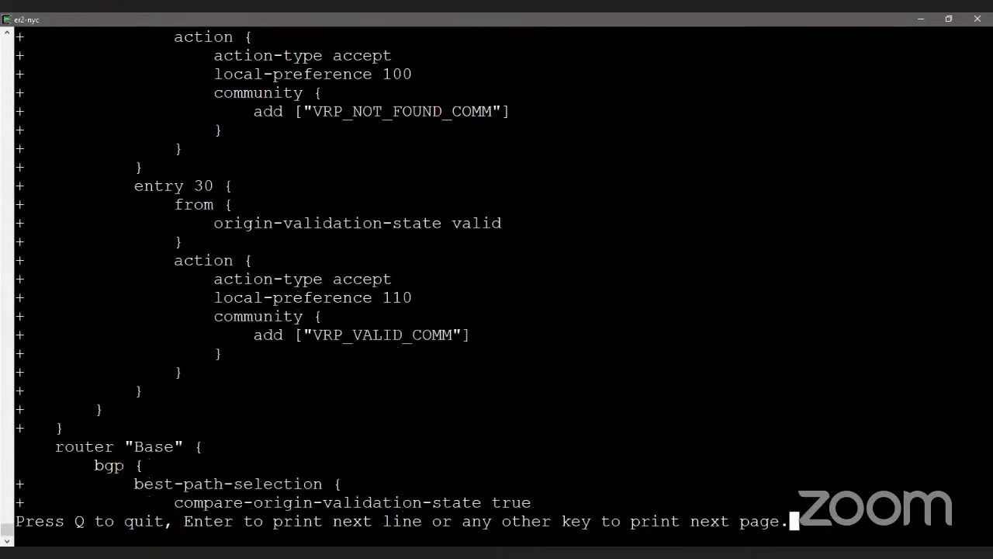
# Step: Examine the router Base BGP changes and highlight the compare-origin-validation-state and origin-invalid-unusable lines under best-path-selection
pyautogui.press('Return')
pyautogui.press('Return')
pyautogui.press('Return')
pyautogui.press('Return')
pyautogui.press('Return')
pyautogui.press('Return')
pyautogui.press('Return')
pyautogui.press('Return')
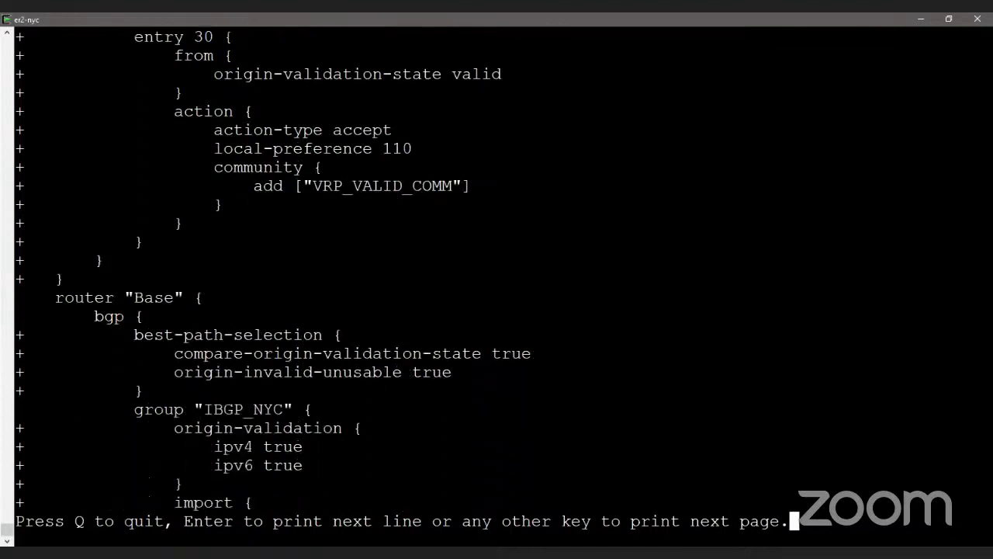
pyautogui.press('Return')
pyautogui.press('Return')
pyautogui.press('Return')
pyautogui.press('Return')
pyautogui.press('Return')
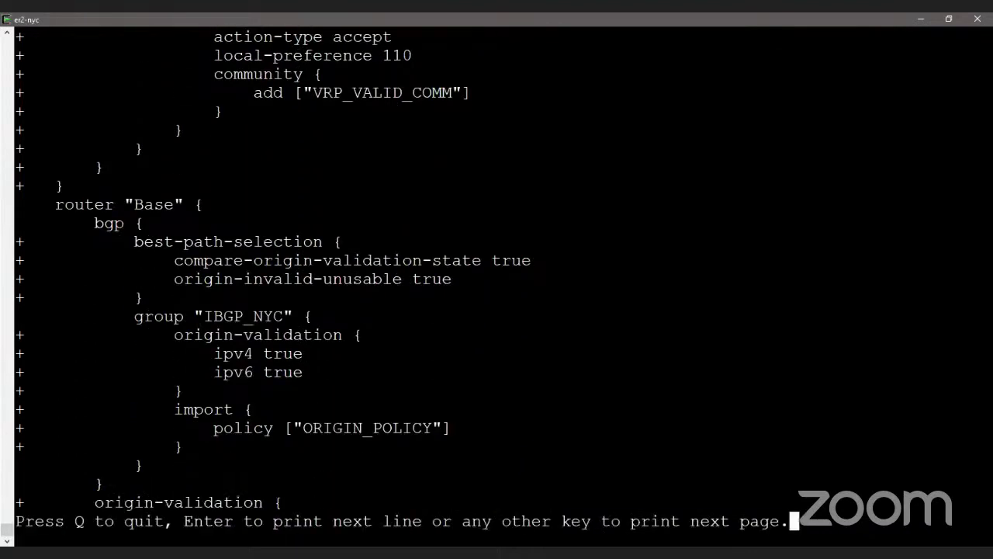
pyautogui.tripleClick(298, 263)
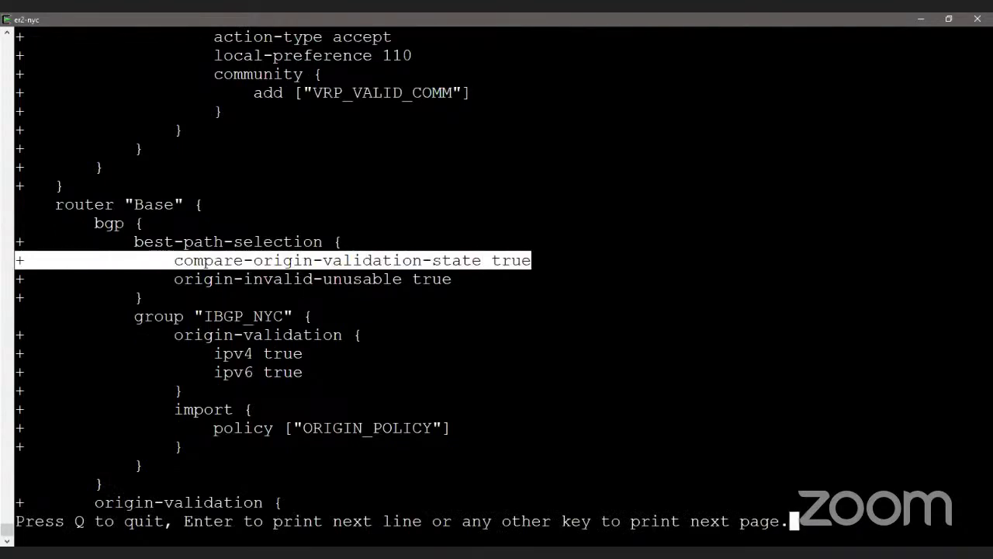
pyautogui.tripleClick(301, 279)
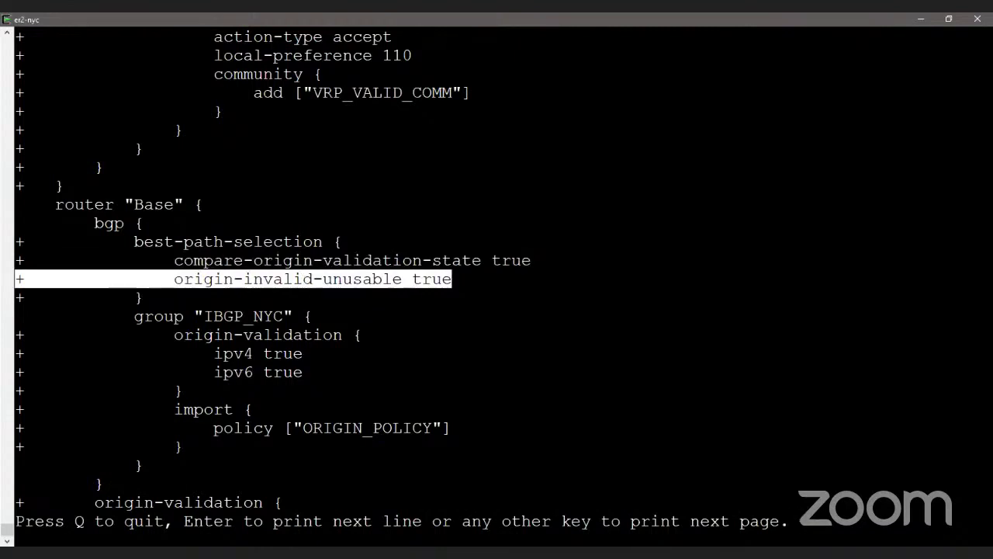
# Step: Highlight the IBGP_NYC group's origin-validation and import policy blocks, and page through the RPKI session entries to the comparison's end
pyautogui.moveTo(154, 335); pyautogui.dragTo(415, 392)
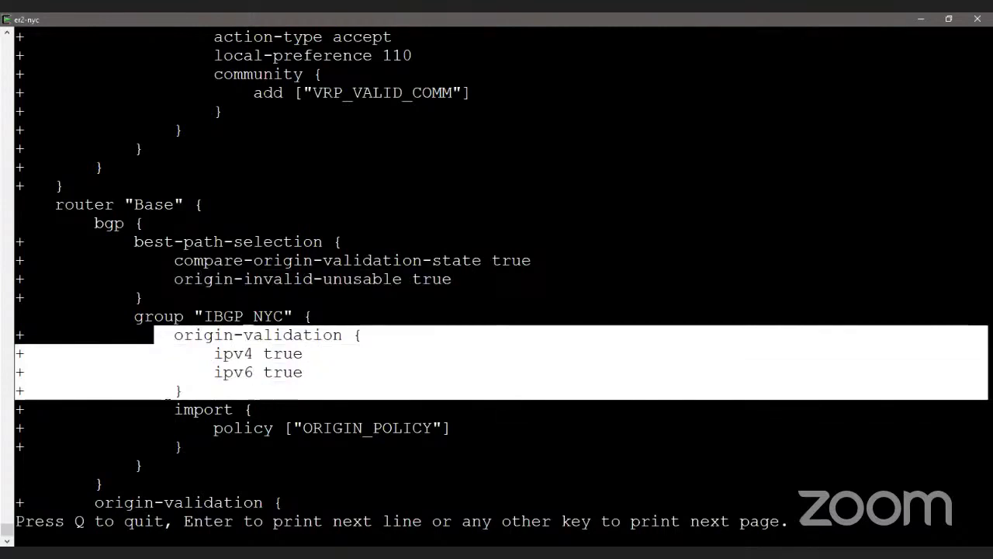
pyautogui.moveTo(171, 405); pyautogui.dragTo(233, 447)
pyautogui.press('space')
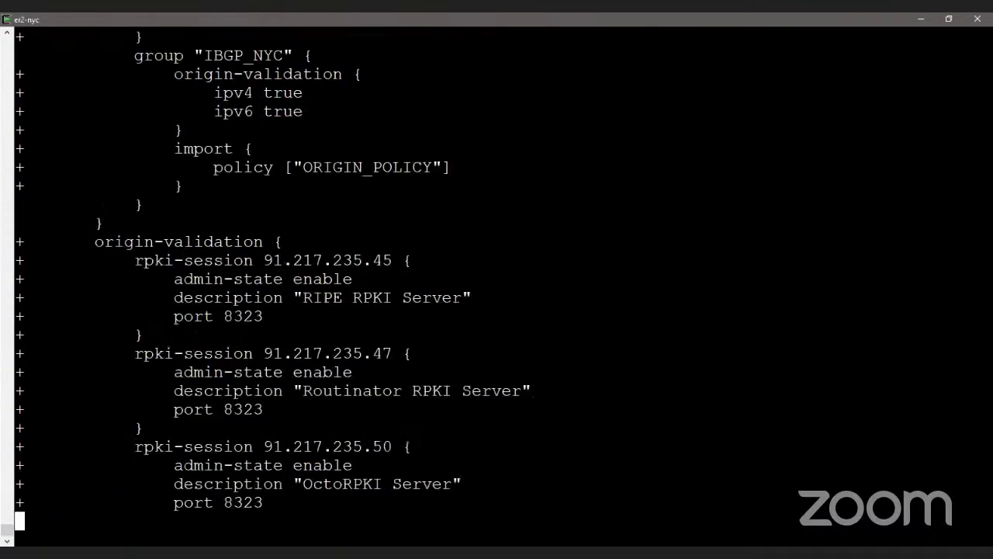
pyautogui.press('space')
# Step: Commit the candidate configuration and exit exclusive configuration mode
pyautogui.write('coomit')
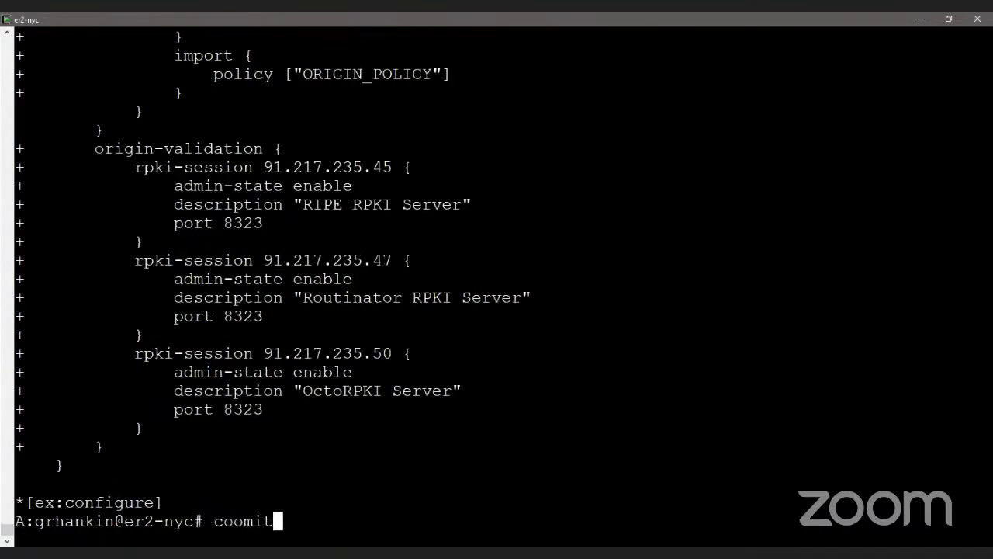
pyautogui.press('BackSpace')
pyautogui.press('BackSpace')
pyautogui.press('BackSpace')
pyautogui.press('BackSpace')
pyautogui.write('mmit')
pyautogui.press('Return')
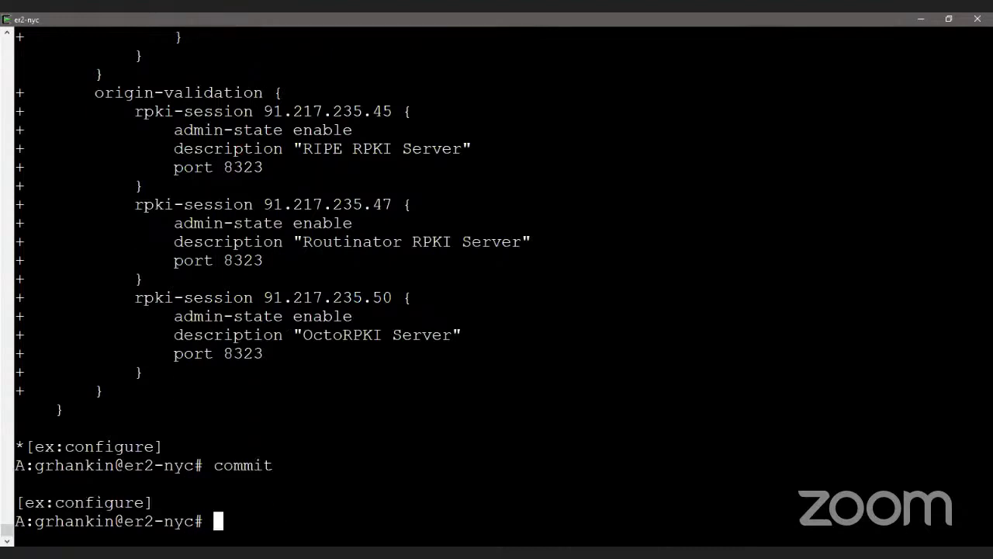
pyautogui.hotkey('ctrl', 'z')
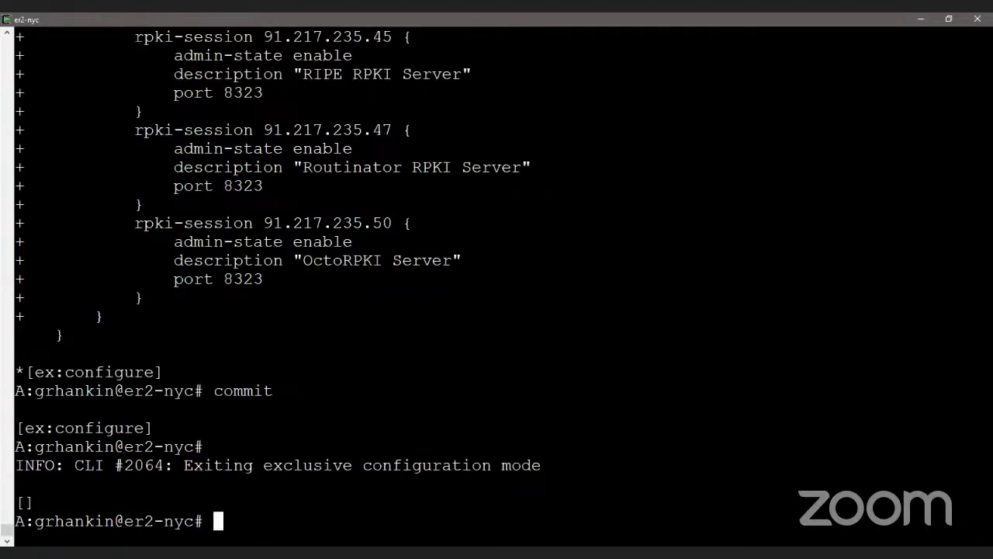
# Step: Display the configured RPKI sessions with show router origin-validation rpki-session
pyautogui.write('show ')
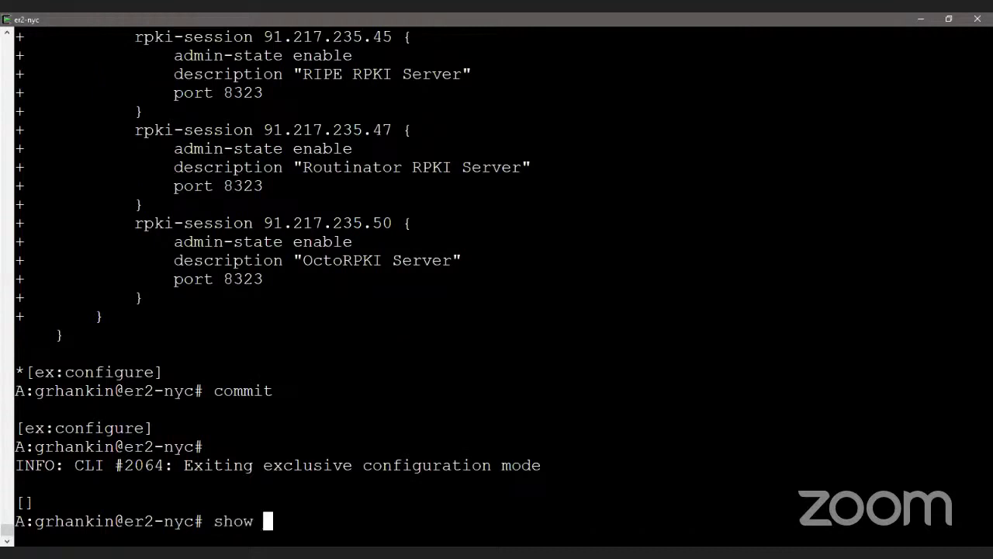
pyautogui.write('router po')
pyautogui.press('Tab')
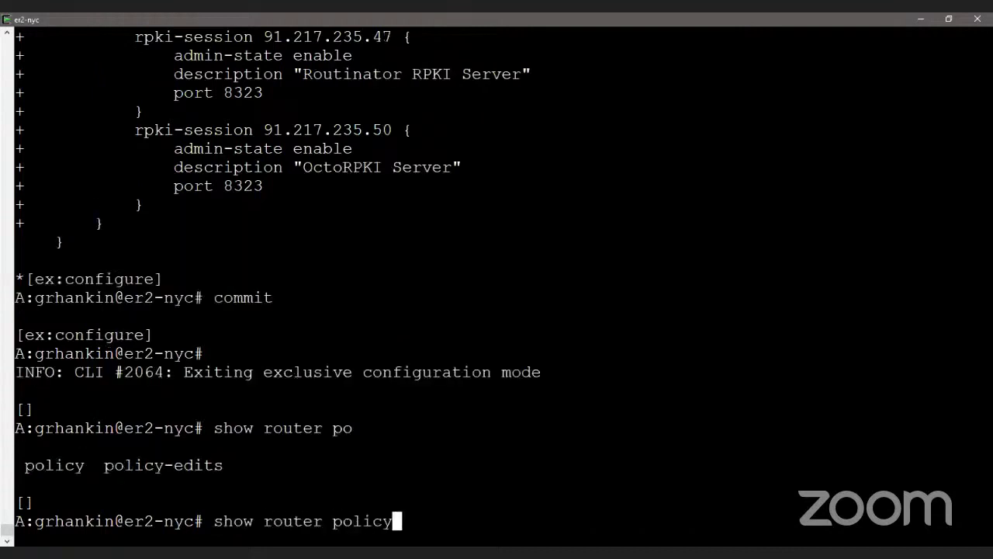
pyautogui.press('BackSpace')
pyautogui.press('BackSpace')
pyautogui.press('BackSpace')
pyautogui.press('BackSpace')
pyautogui.press('BackSpace')
pyautogui.press('BackSpace')
pyautogui.press('BackSpace')
pyautogui.write('rpo')
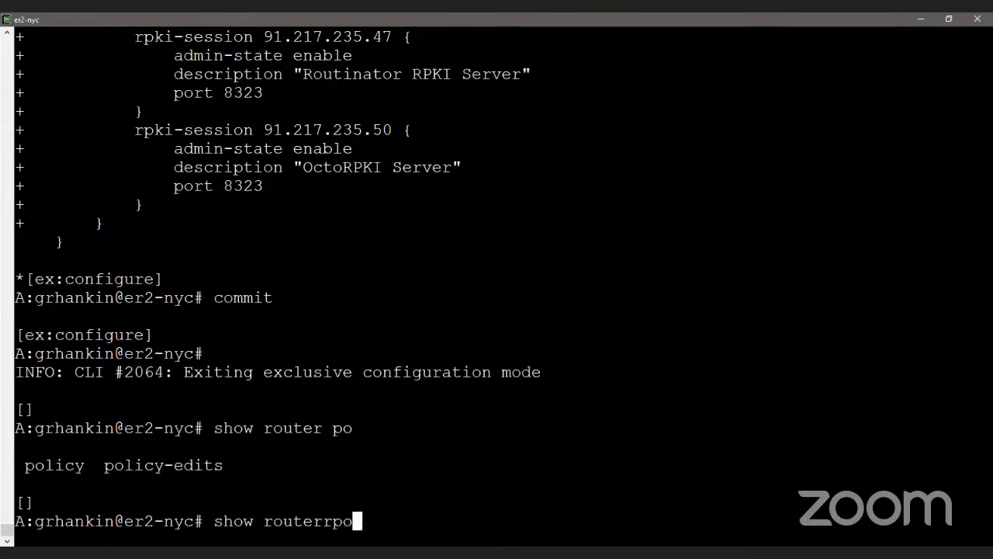
pyautogui.press('BackSpace')
pyautogui.press('BackSpace')
pyautogui.press('BackSpace')
pyautogui.press('BackSpace')
pyautogui.write('r o')
pyautogui.press('Tab')
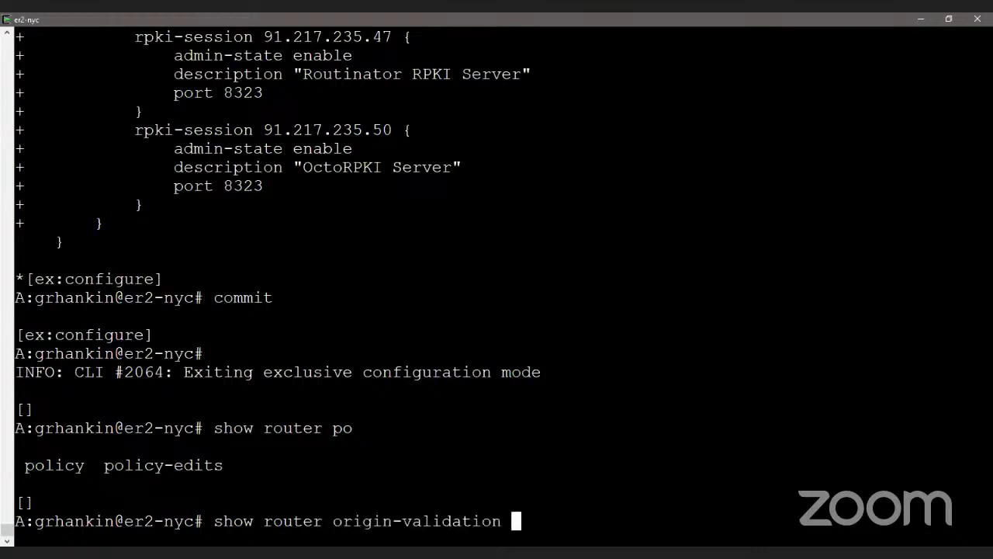
pyautogui.write('rp')
pyautogui.press('Tab')
pyautogui.press('Return')
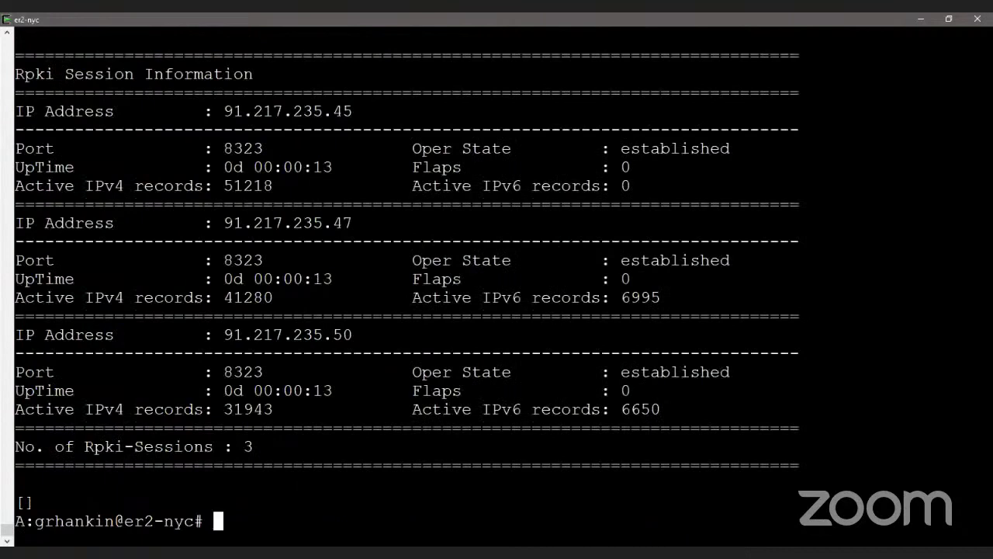
# Step: Run the same RPKI session command two more times to check how the active IPv4 and IPv6 records load
pyautogui.press('Up')
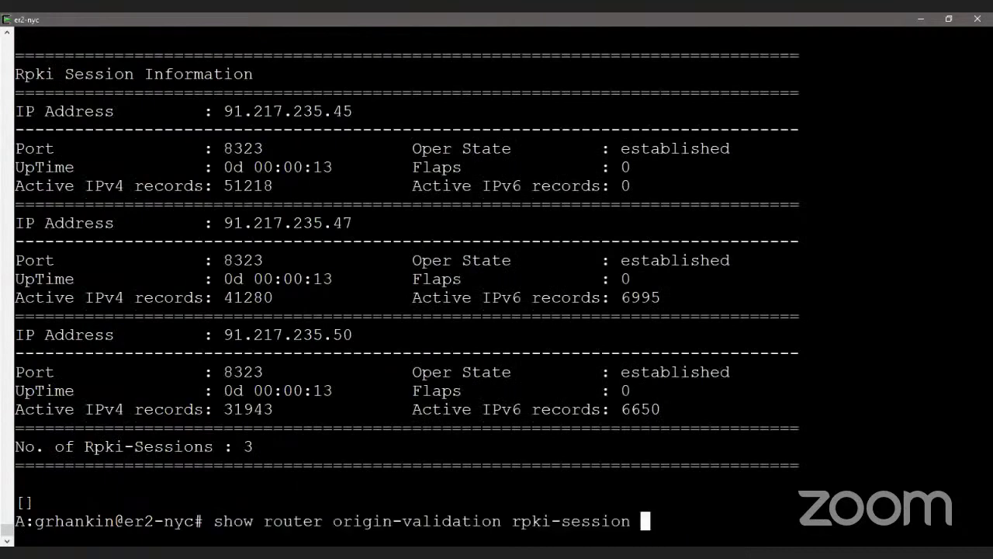
pyautogui.press('Return')
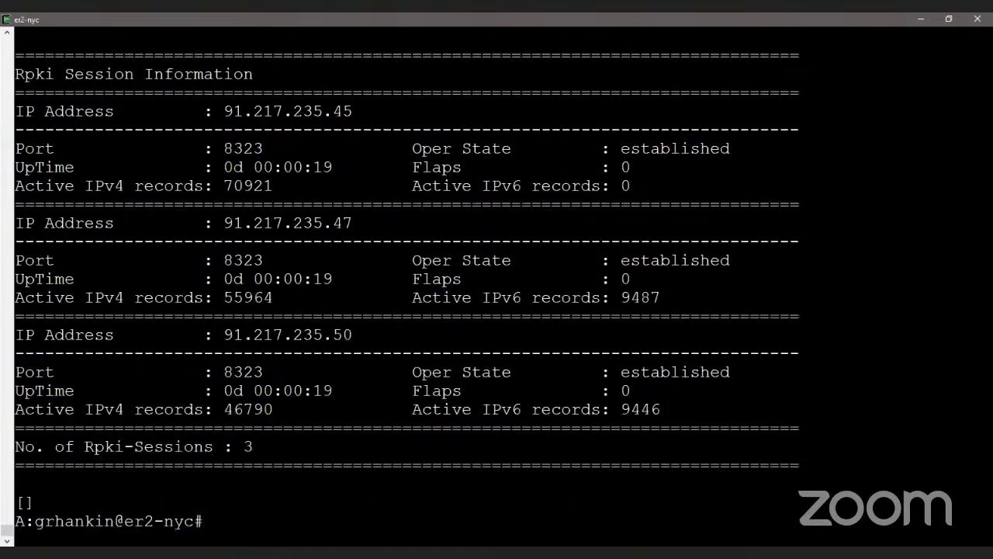
pyautogui.press('Up')
pyautogui.press('Return')
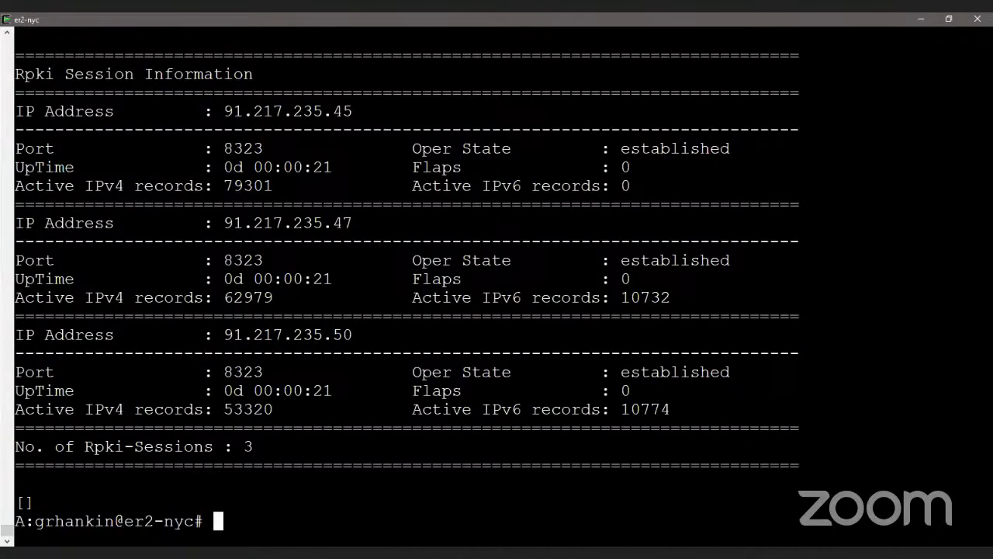
# Step: Display the VRP totals per session with show router origin-validation database summary
pyautogui.write('sho')
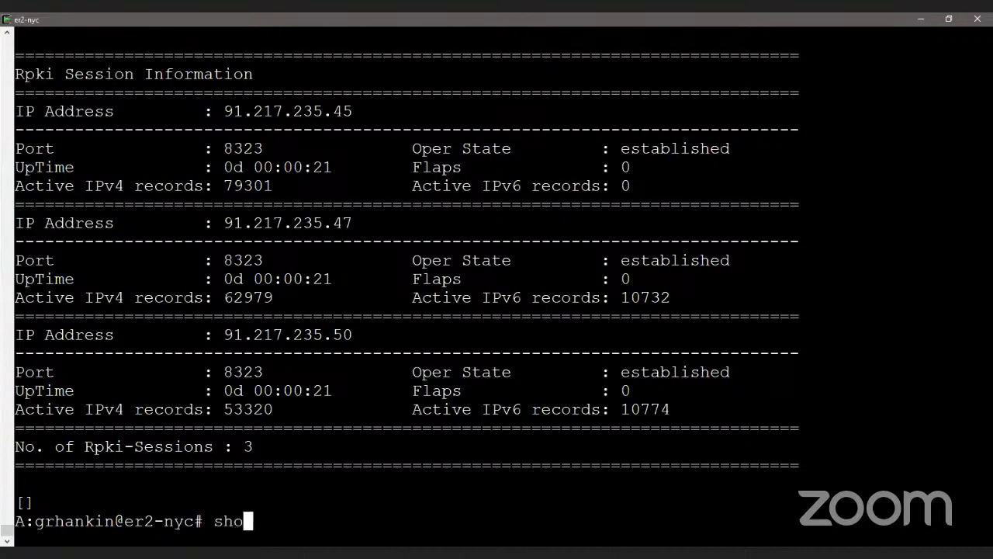
pyautogui.write('w router o')
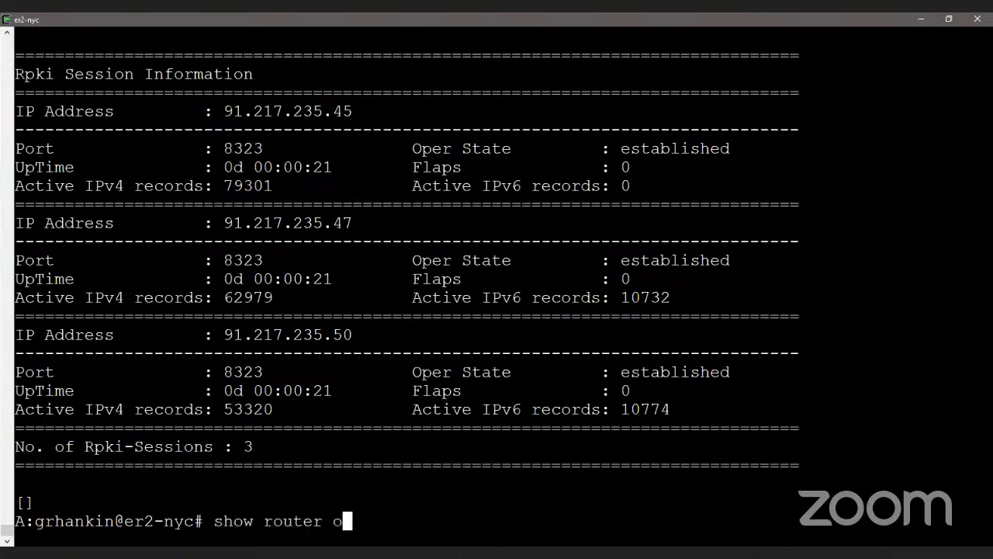
pyautogui.write('rigin-validation d')
pyautogui.press('Tab')
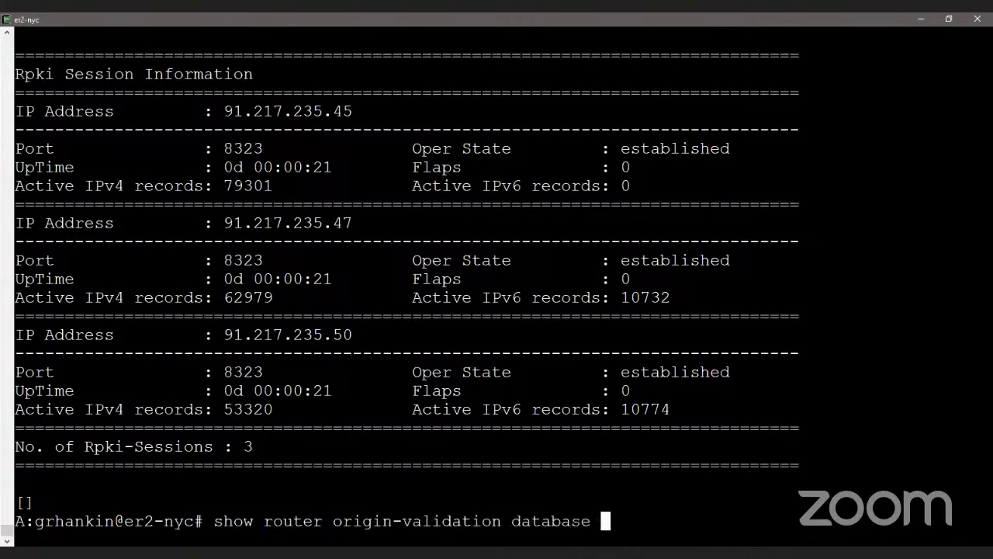
pyautogui.write('s')
pyautogui.press('Tab')
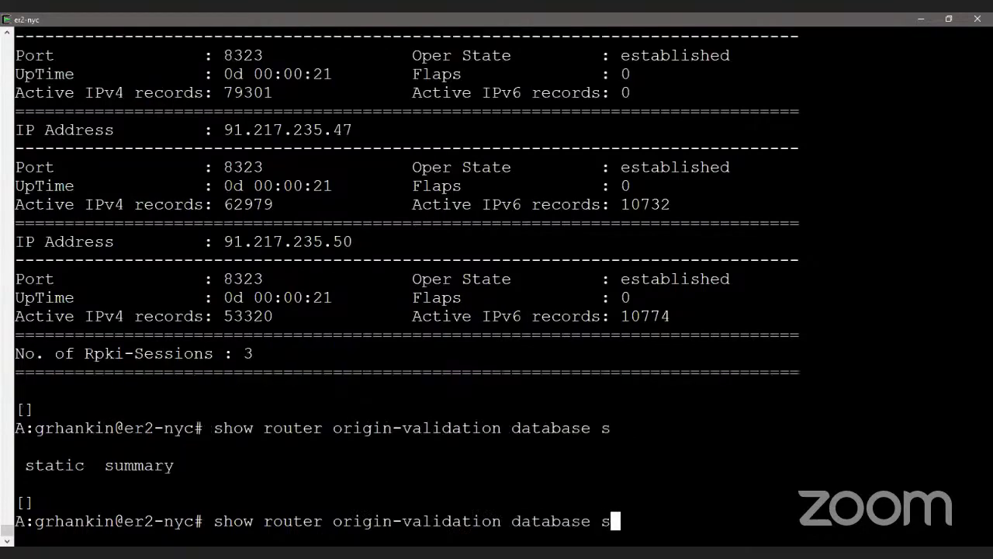
pyautogui.press('Tab')
pyautogui.press('Return')
pyautogui.press('Up')
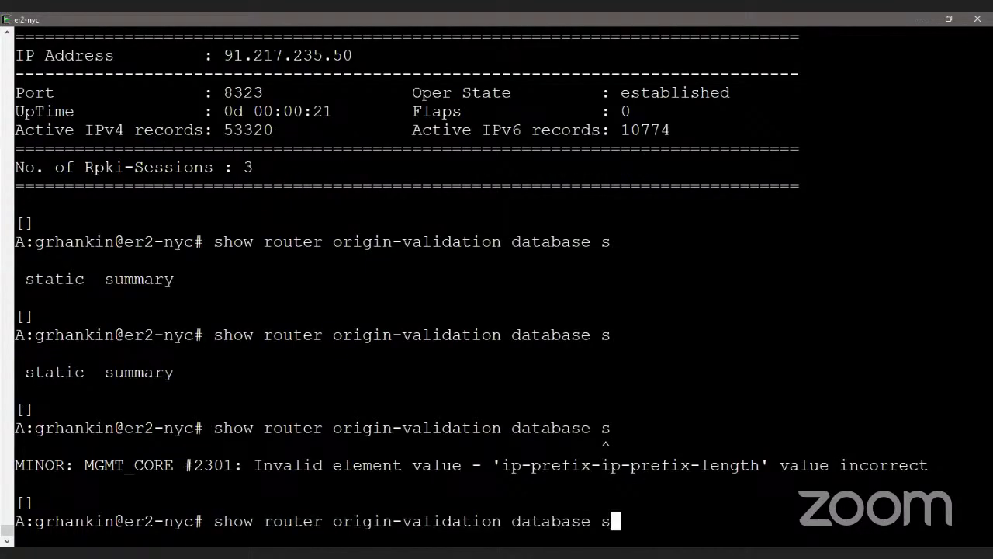
pyautogui.write('u')
pyautogui.press('Tab')
pyautogui.press('Return')
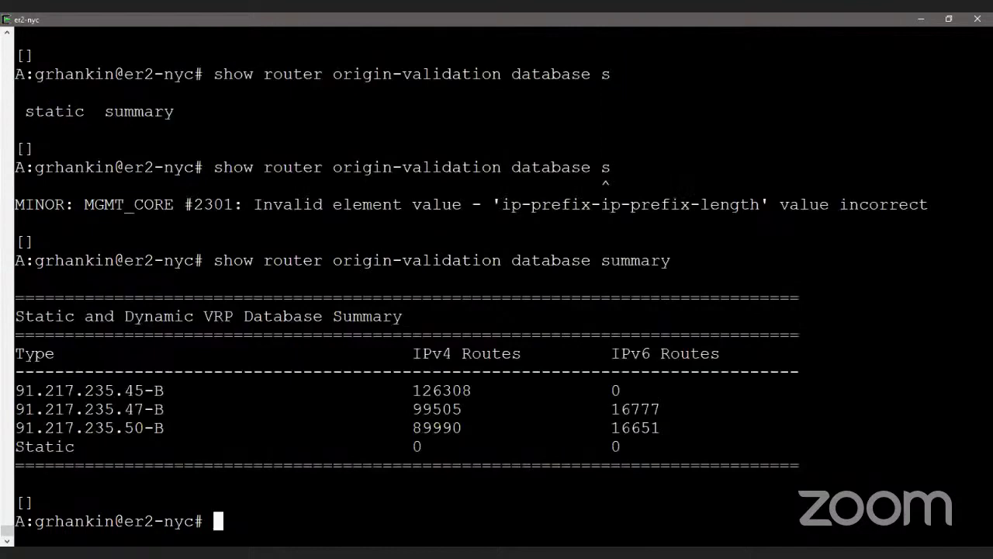
# Step: Repeat the VRP database summary command twice to check the progress of the route counts
pyautogui.press('Up')
pyautogui.press('Return')
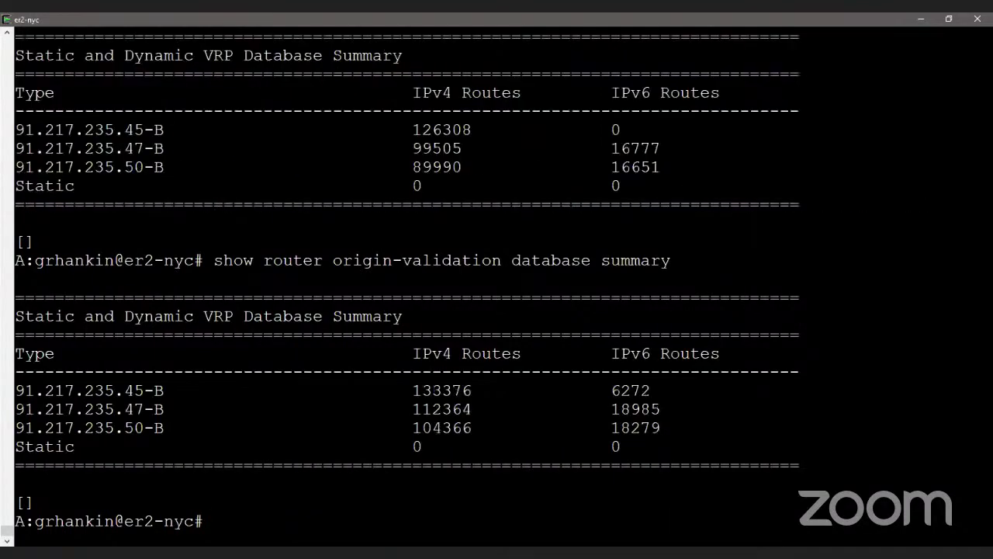
pyautogui.press('Up')
pyautogui.press('Return')
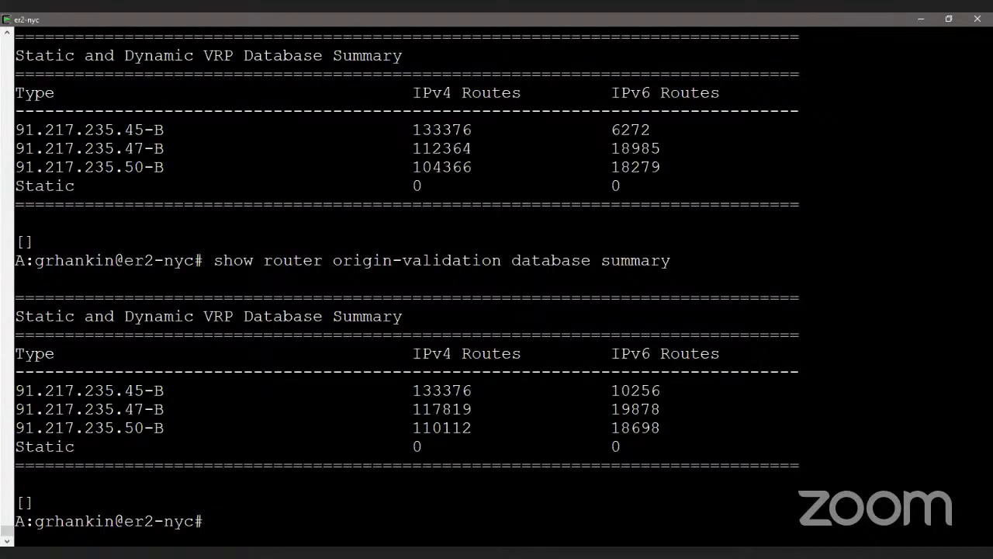
# Step: List the VRP entries for one AS with show router origin-validation database origin-as 34562, and highlight the first prefix's length
pyautogui.press('Up')
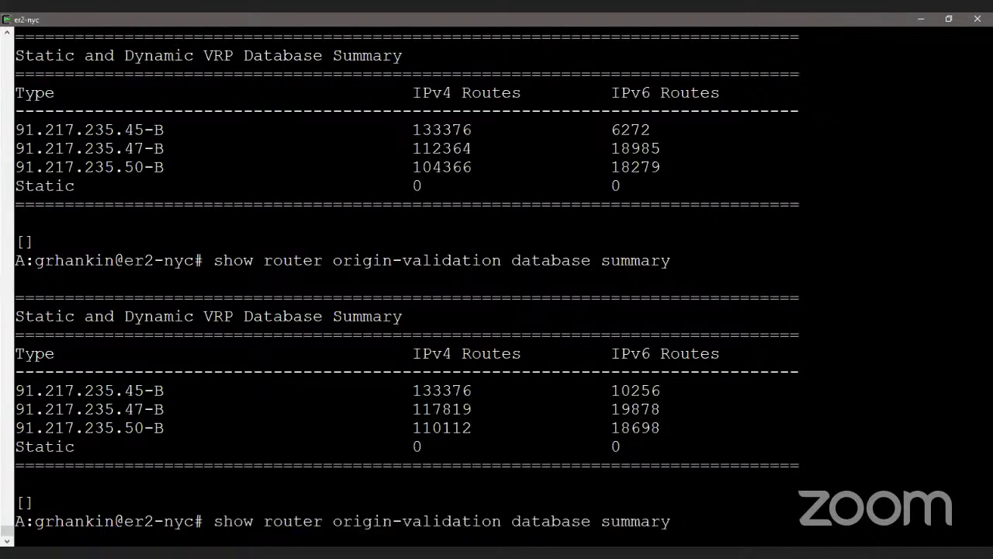
pyautogui.press('BackSpace')
pyautogui.press('BackSpace')
pyautogui.press('BackSpace')
pyautogui.press('BackSpace')
pyautogui.press('BackSpace')
pyautogui.press('BackSpace')
pyautogui.press('BackSpace')
pyautogui.write('origin-as ')
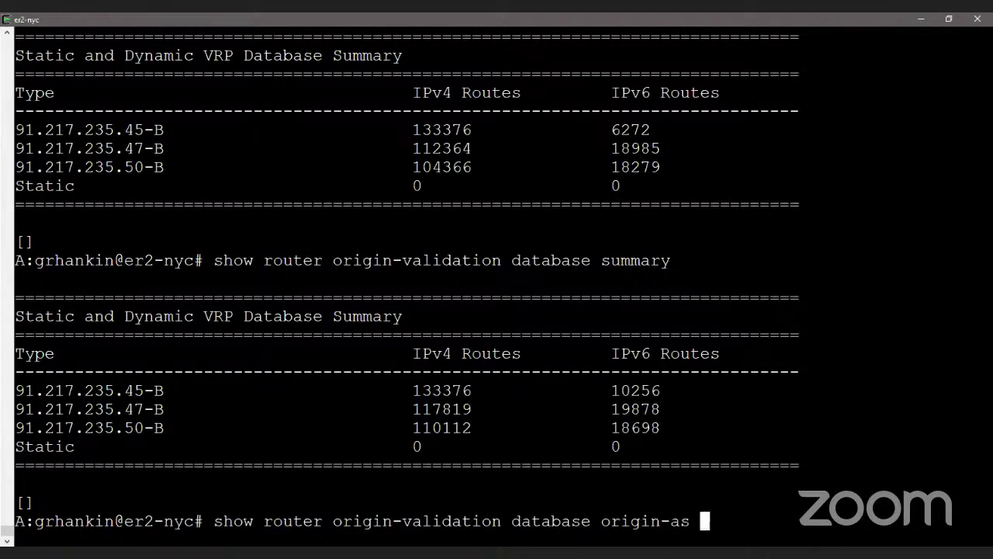
pyautogui.write('34562')
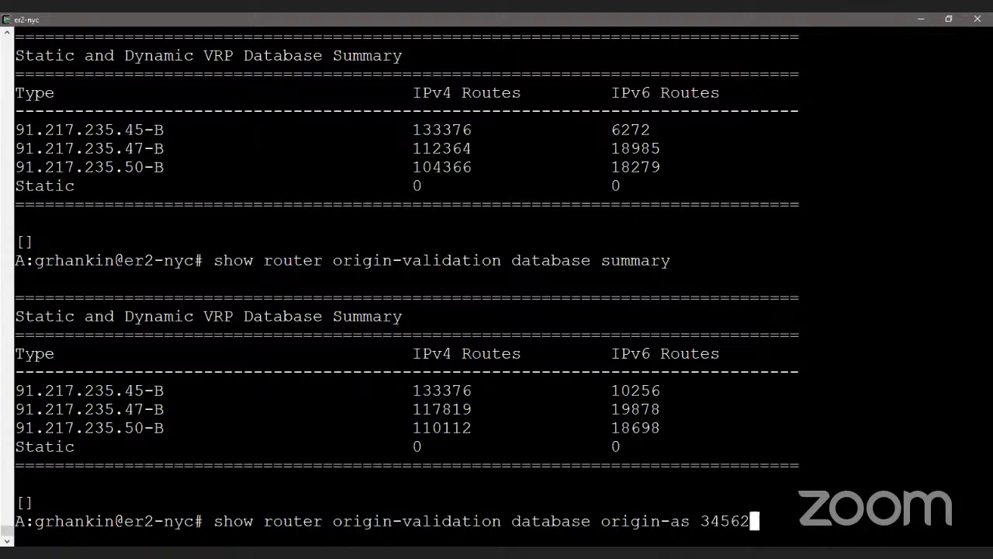
pyautogui.press('Return')
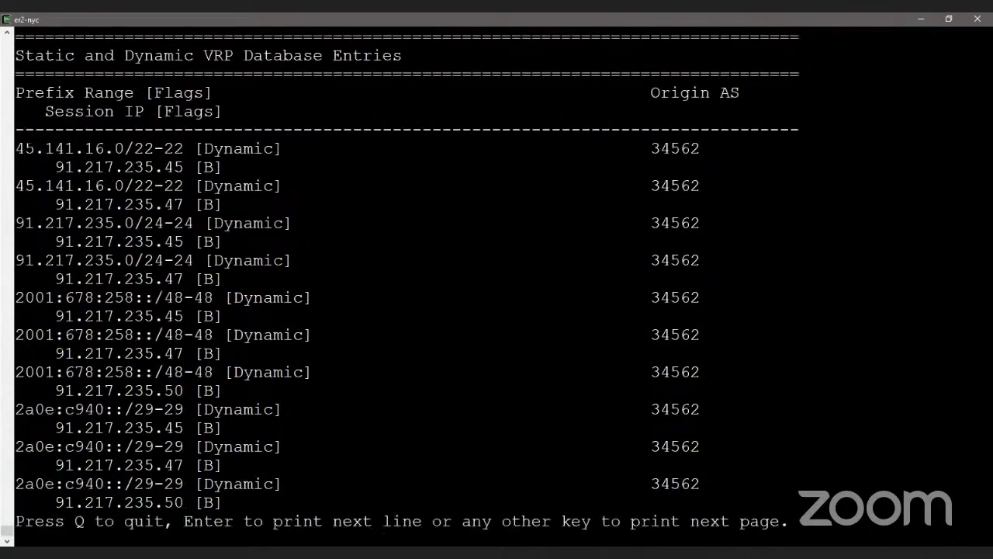
pyautogui.moveTo(125, 147); pyautogui.dragTo(145, 149)
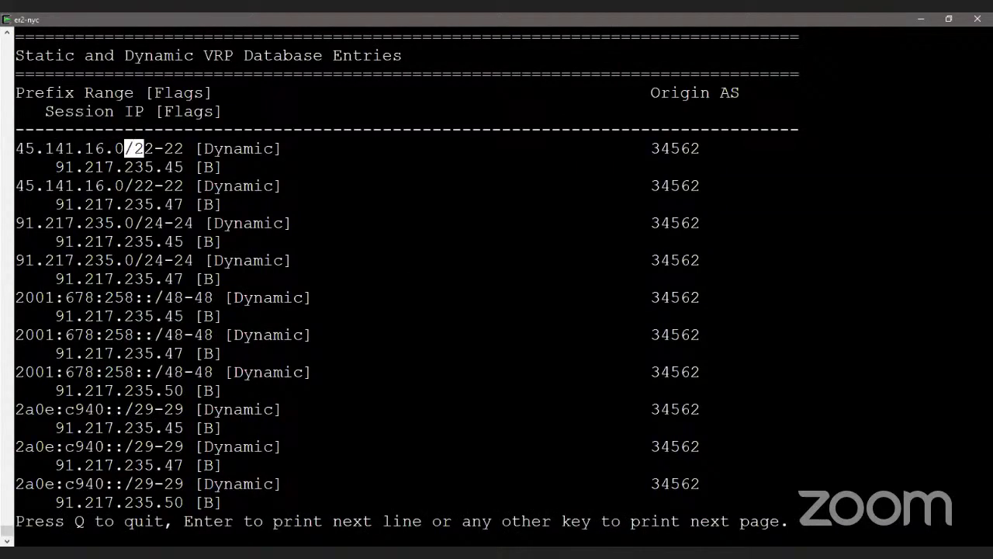
pyautogui.press('q')
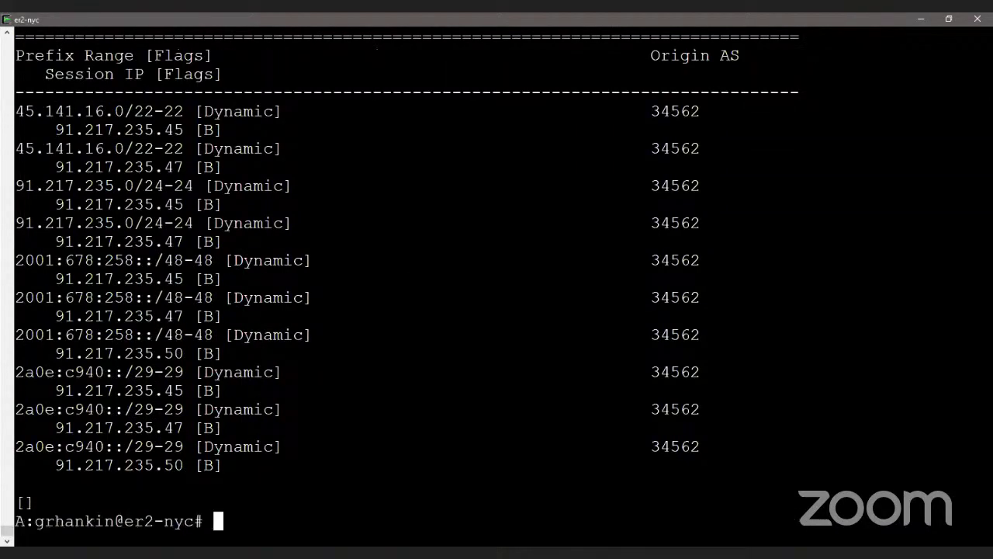
# Step: Look up a single prefix with show router origin-validation database 45.141.16.0/22
pyautogui.press('Up')
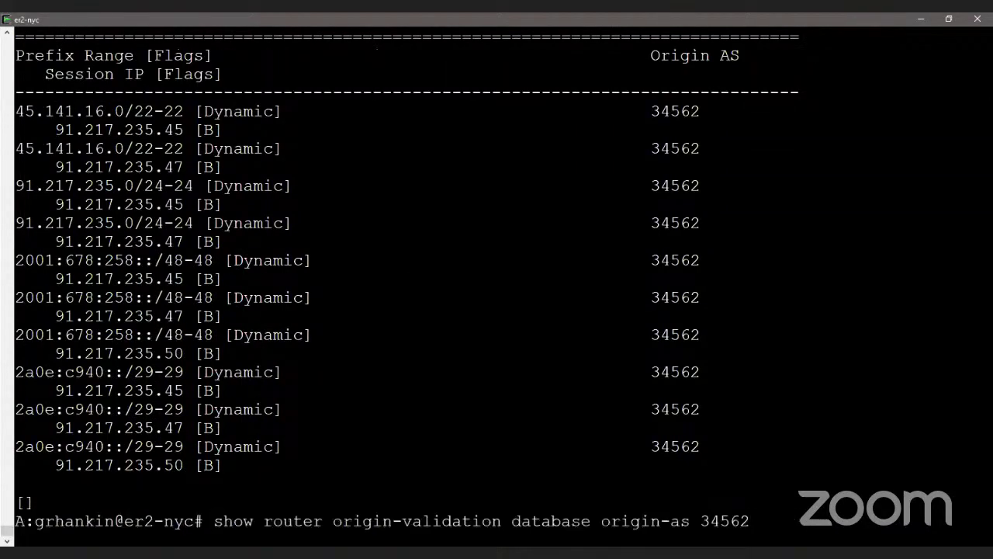
pyautogui.press('BackSpace')
pyautogui.press('BackSpace')
pyautogui.press('BackSpace')
pyautogui.press('BackSpace')
pyautogui.press('BackSpace')
pyautogui.hotkey('ctrl', 'w')
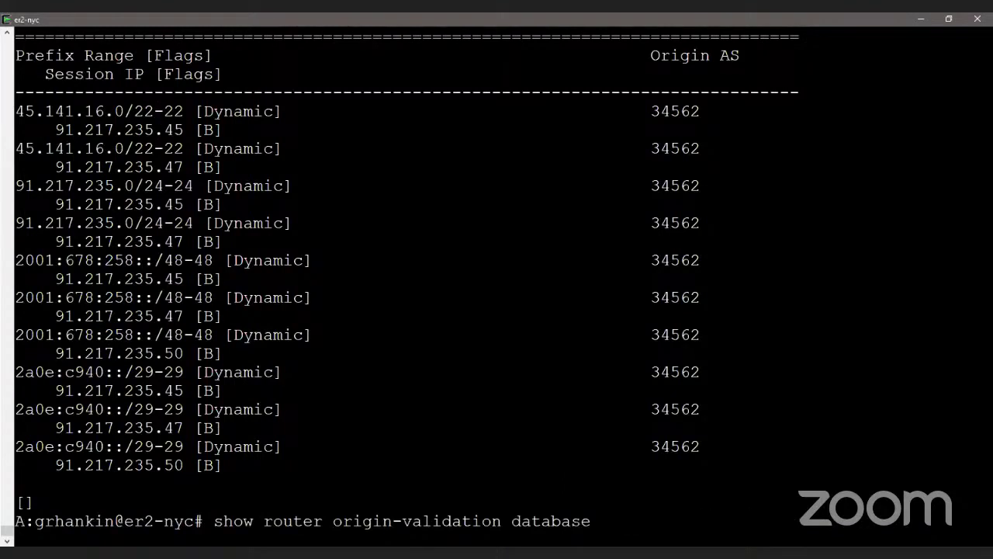
pyautogui.write('45.141.16.0/22')
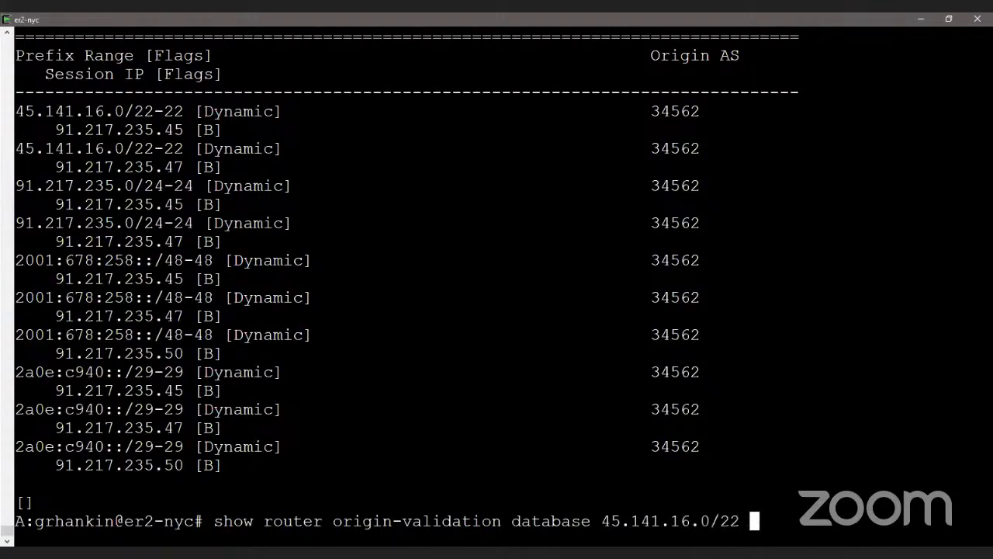
pyautogui.press('Return')
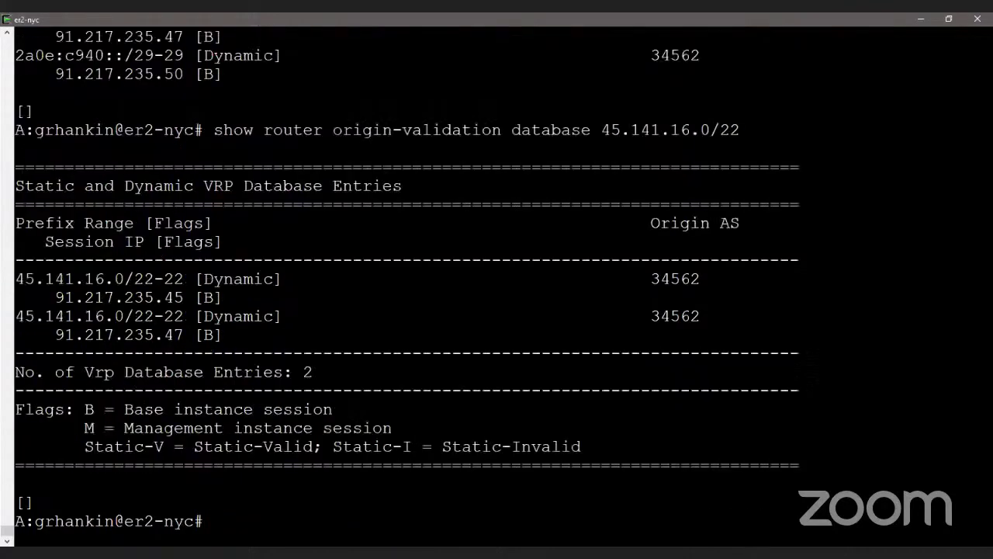
# Step: Extend the 45.141.16.0/22 VRP database query with the longer option
pyautogui.press('Up')
pyautogui.write('longer')
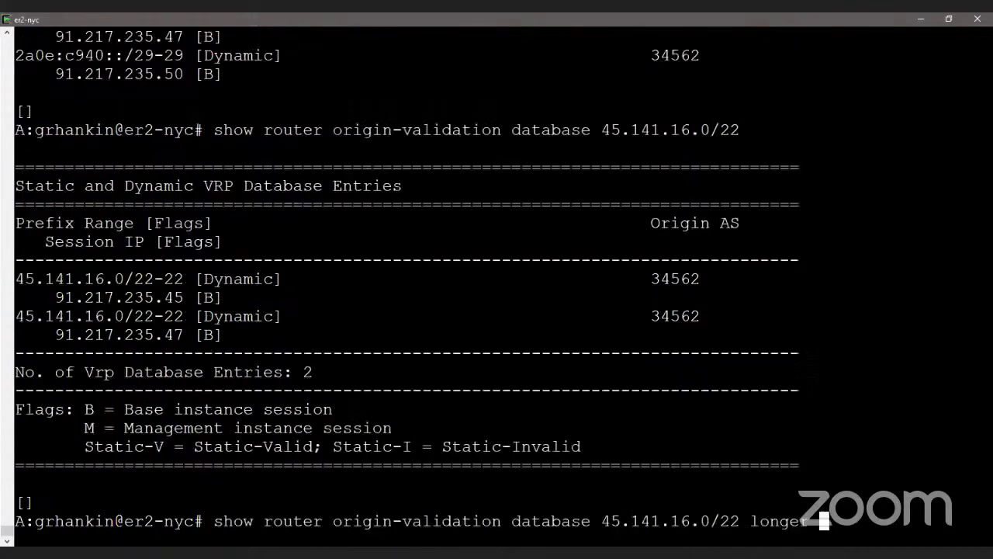
# Step: Run the origin-validation database query for 45.141.16.0/22 with the longer option
pyautogui.press('Return')
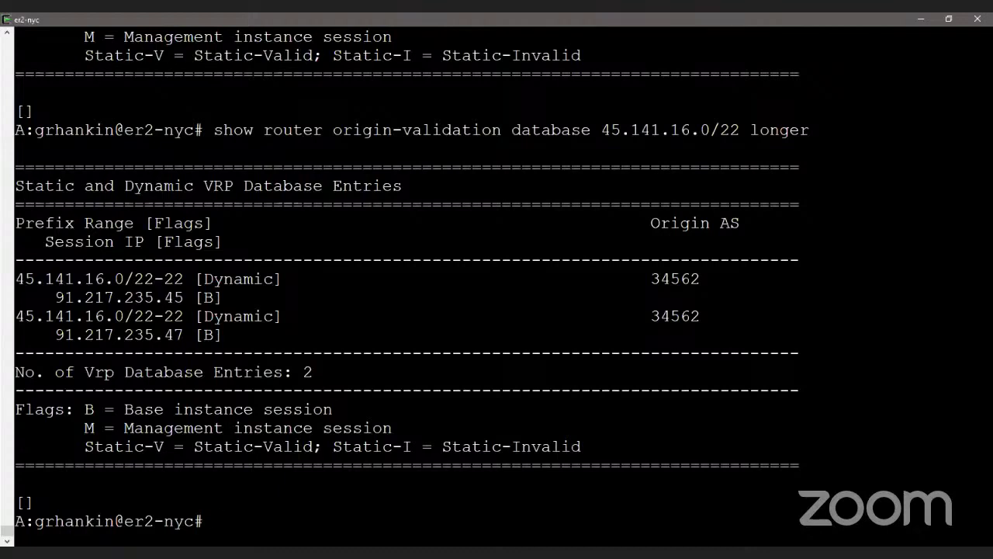
# Step: Display the router's full BGP route table with "show router bgp routes"
pyautogui.write('shows')
pyautogui.press('BackSpace')
pyautogui.write('router ')
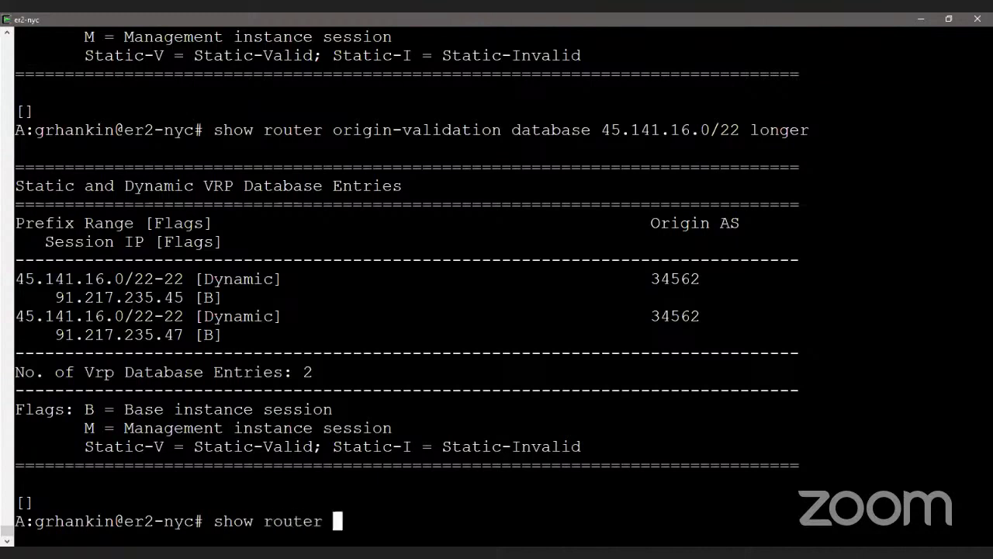
pyautogui.write('bgp routes')
pyautogui.press('Return')
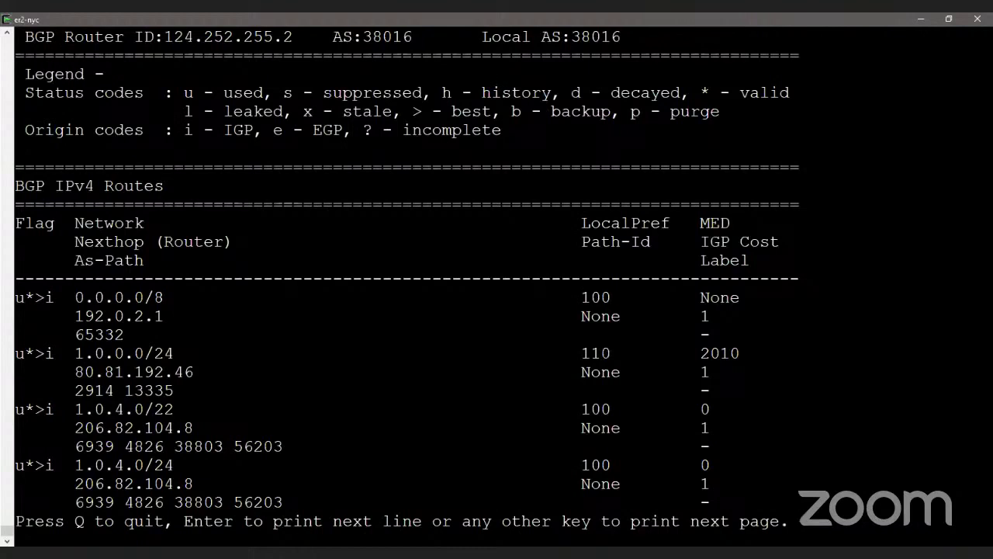
# Step: Page through the BGP IPv4 routes, checking networks, next hops and AS paths, and quit the listing
pyautogui.press('space')
pyautogui.press('space')
pyautogui.press('space')
pyautogui.press('space')
pyautogui.press('space')
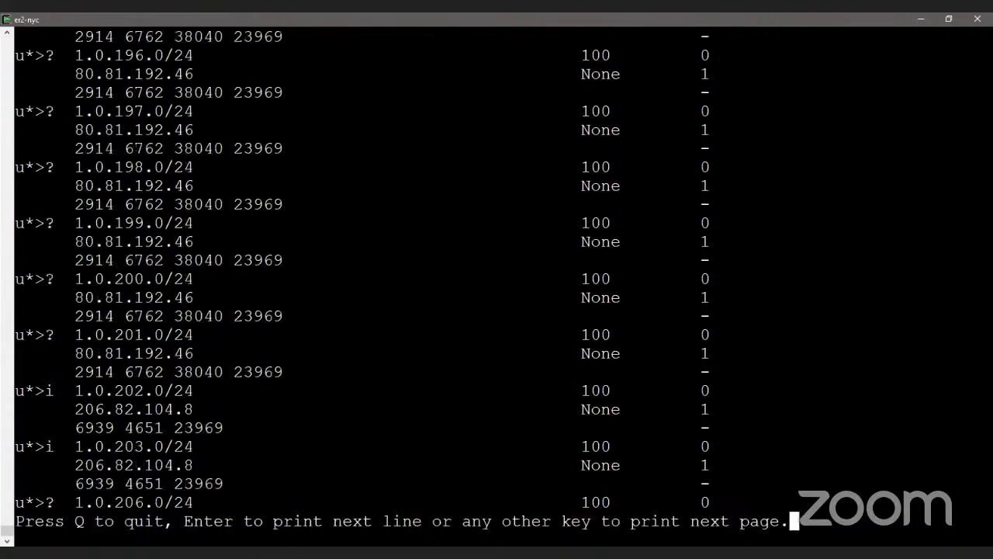
pyautogui.press('space')
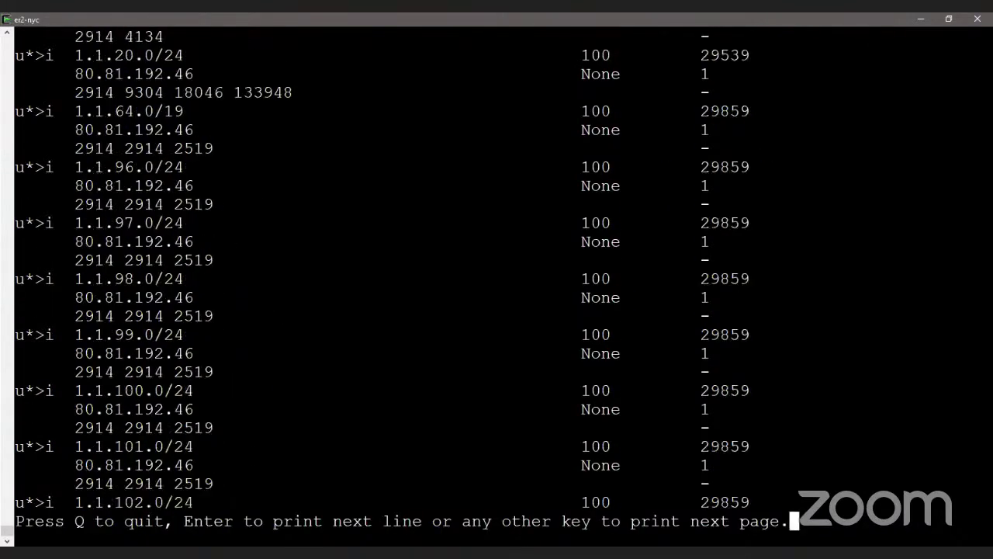
pyautogui.press('space')
pyautogui.press('space')
pyautogui.press('space')
pyautogui.press('space')
pyautogui.press('space')
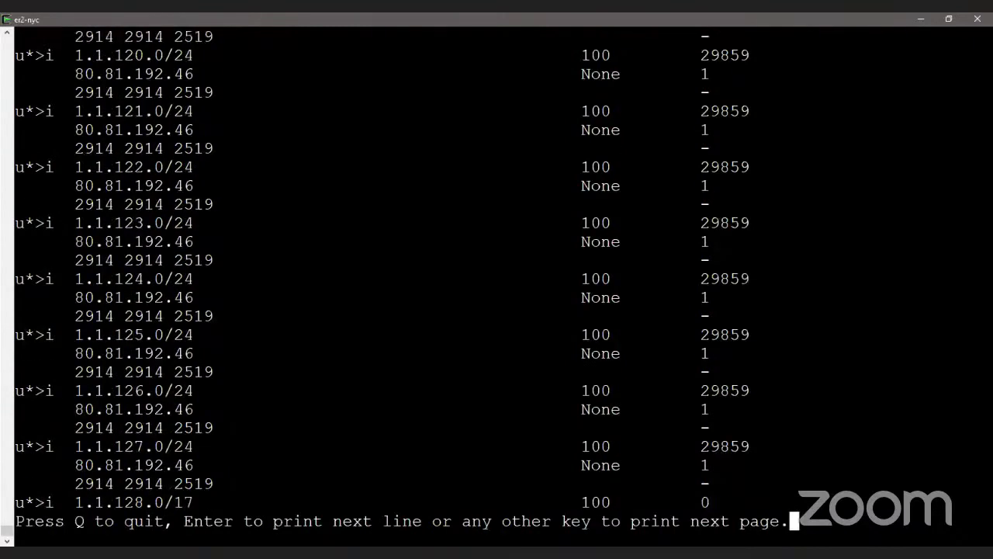
pyautogui.press('space')
pyautogui.press('space')
pyautogui.press('space')
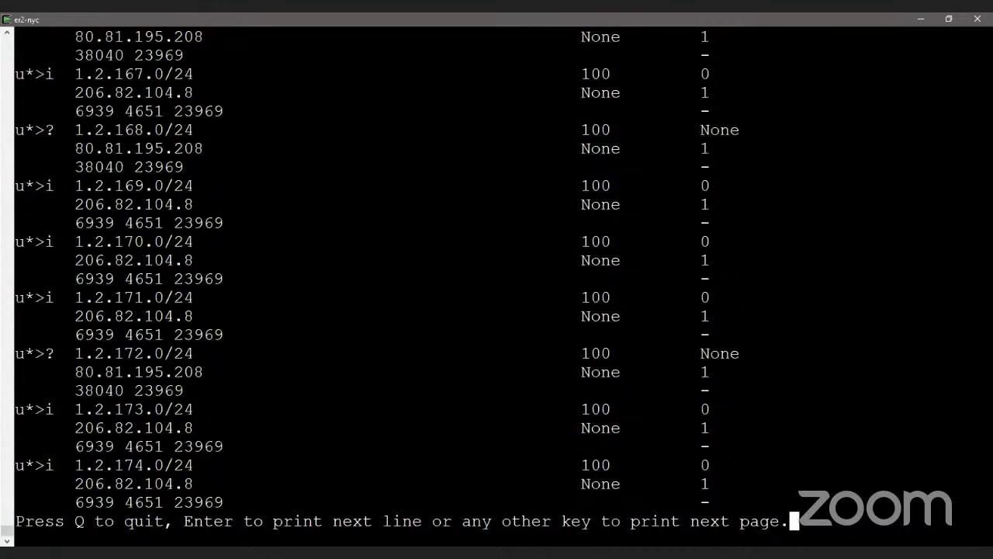
pyautogui.press('q')
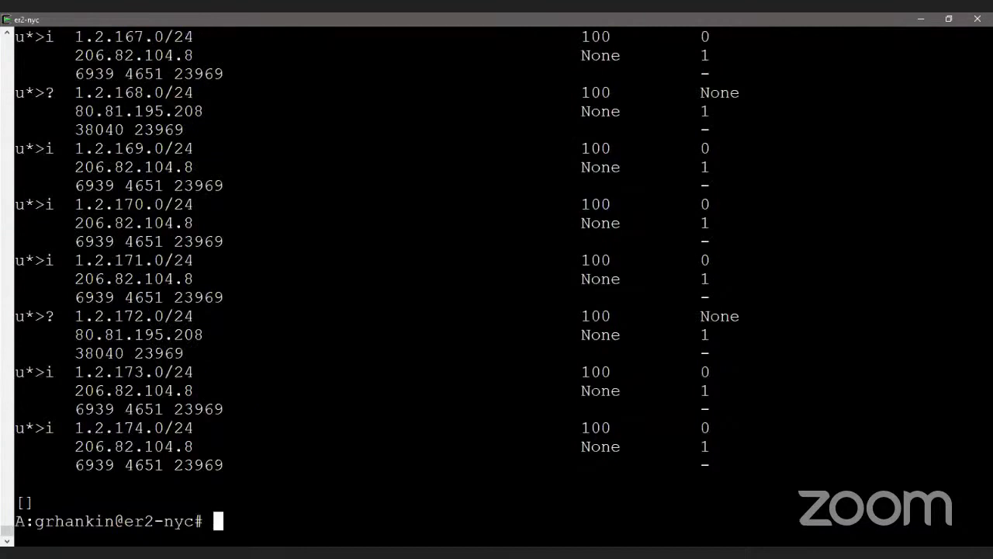
# Step: Display the detailed BGP route information for prefix 45.141.16.0/22 with "show router bgp routes 45.141.16.0/22 detail"
pyautogui.write('show router bgp')
pyautogui.press('BackSpace')
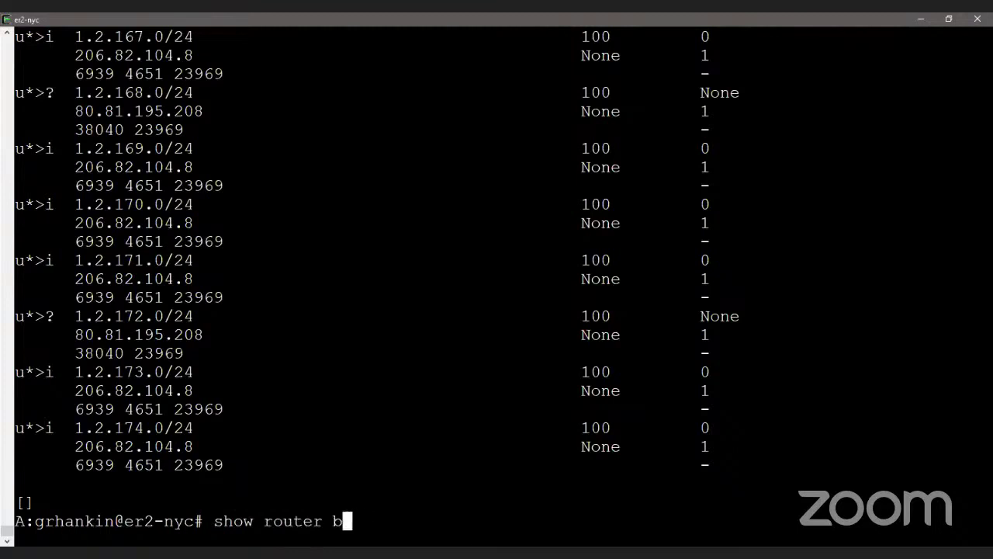
pyautogui.write('gp routes ')
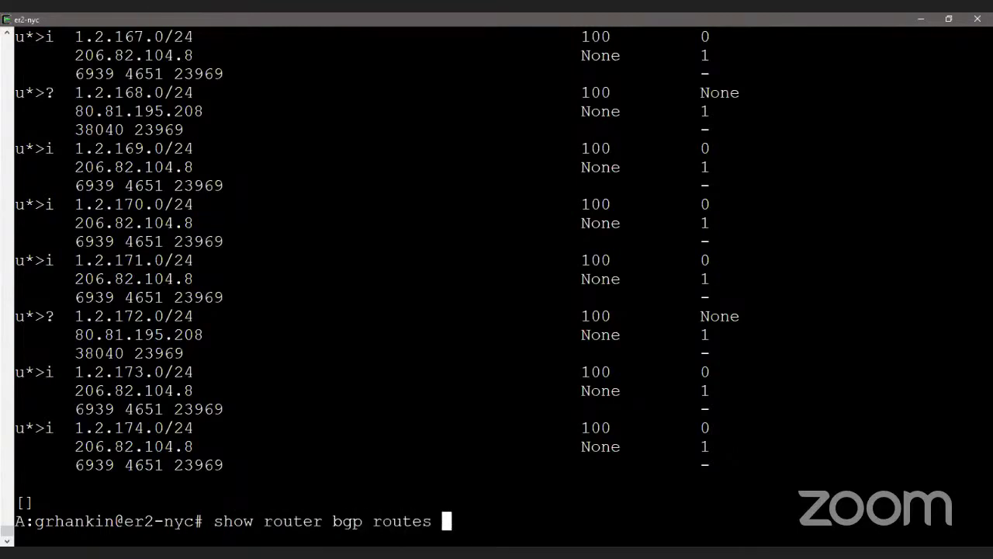
pyautogui.write('45.1')
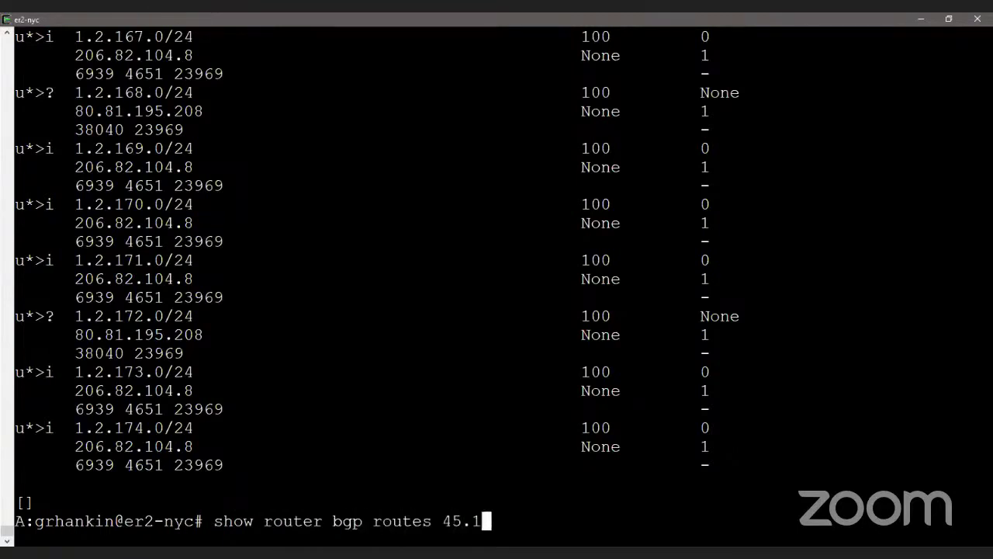
pyautogui.write('41.16.0/')
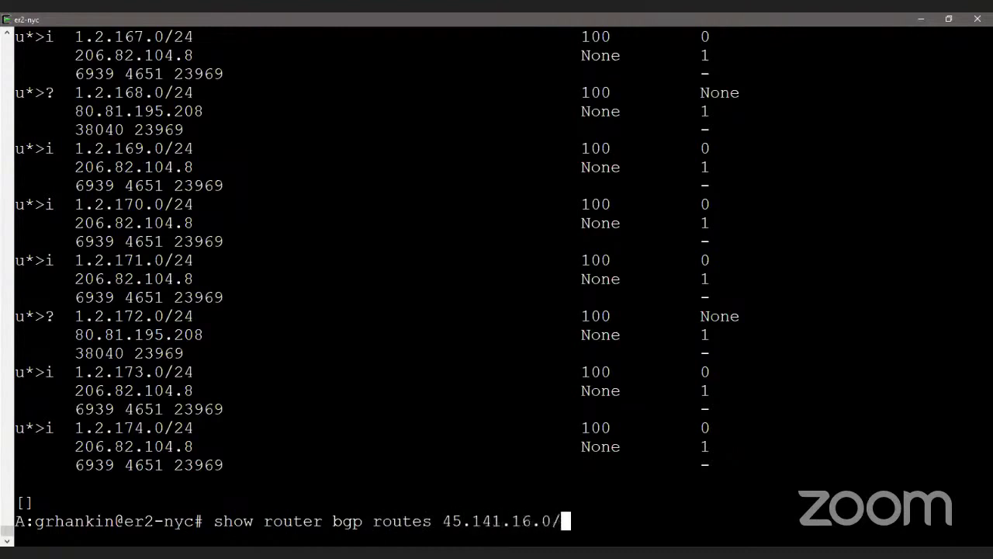
pyautogui.write('22 detail')
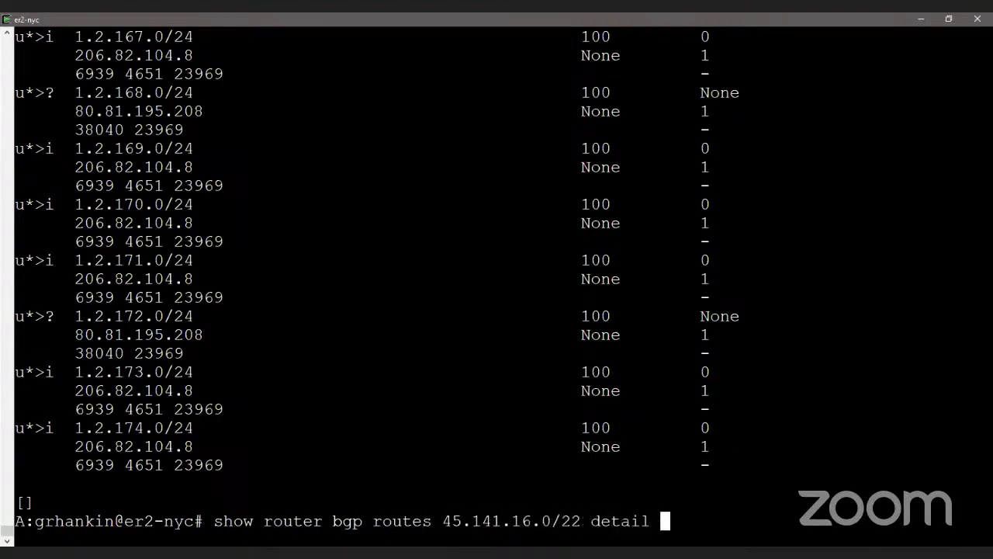
pyautogui.press('Return')
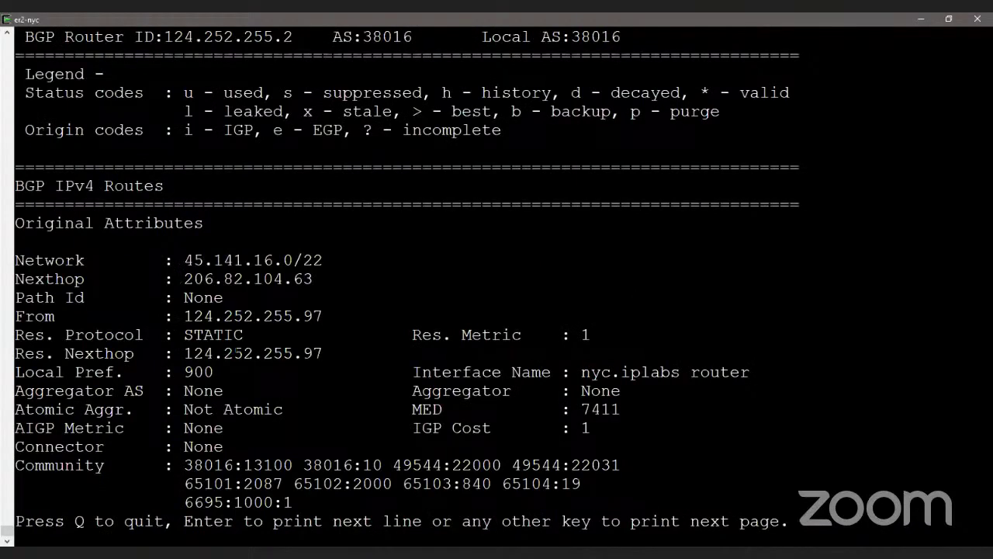
# Step: Examine the original attributes of the 45.141.16.0/22 route, highlighting its Local Pref. and Orig Validation lines
pyautogui.tripleClick(149, 371)
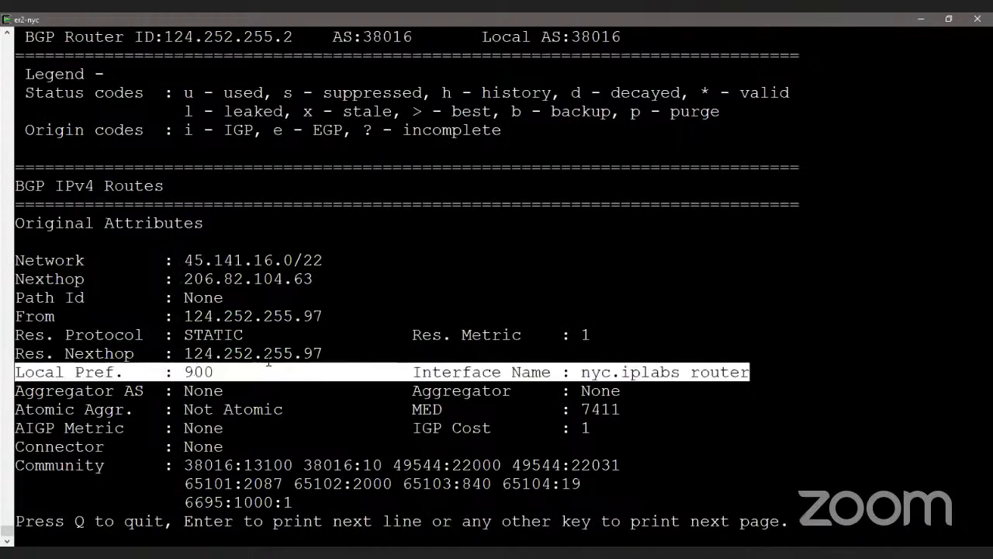
pyautogui.press('Return')
pyautogui.press('Return')
pyautogui.press('Return')
pyautogui.press('Return')
pyautogui.press('Return')
pyautogui.press('Return')
pyautogui.press('Return')
pyautogui.press('Return')
pyautogui.press('Return')
pyautogui.press('Return')
pyautogui.press('Return')
pyautogui.press('Return')
pyautogui.press('Return')
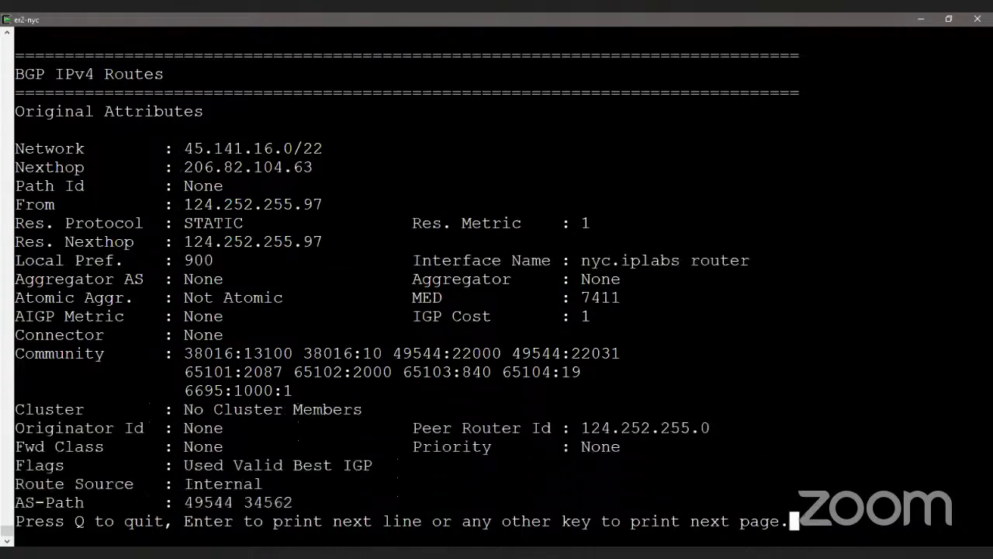
pyautogui.press('Return')
pyautogui.press('Return')
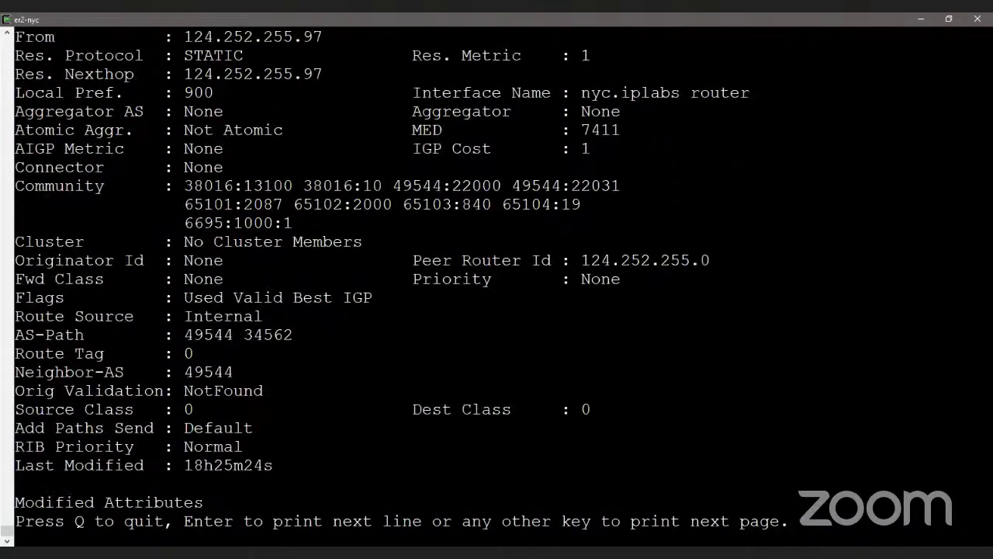
pyautogui.doubleClick(206, 390)
pyautogui.tripleClick(206, 390)
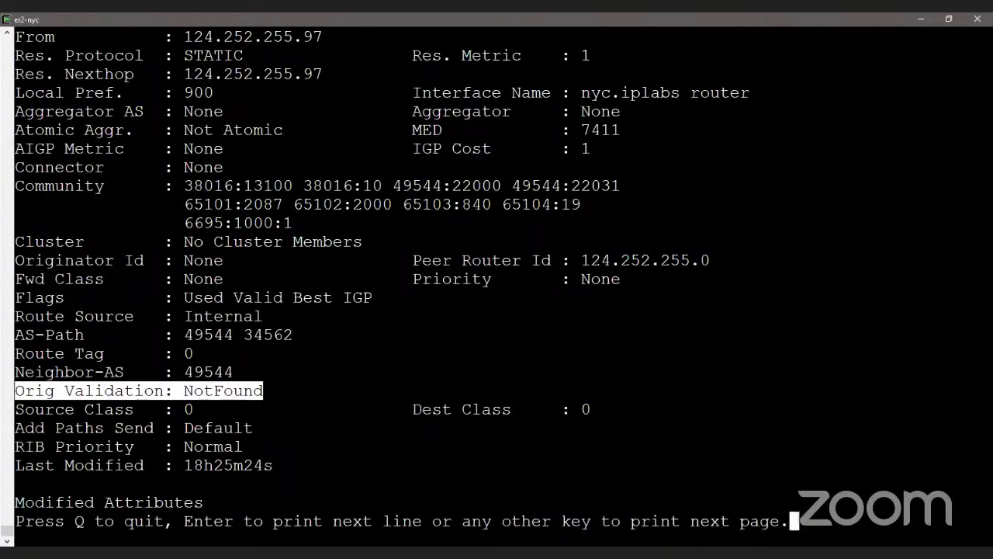
# Step: Examine the route's modified attributes, highlighting the local preference, the extended community and the origin validation, through to the end of the output
pyautogui.press('Return')
pyautogui.press('space')
pyautogui.doubleClick(199, 167)
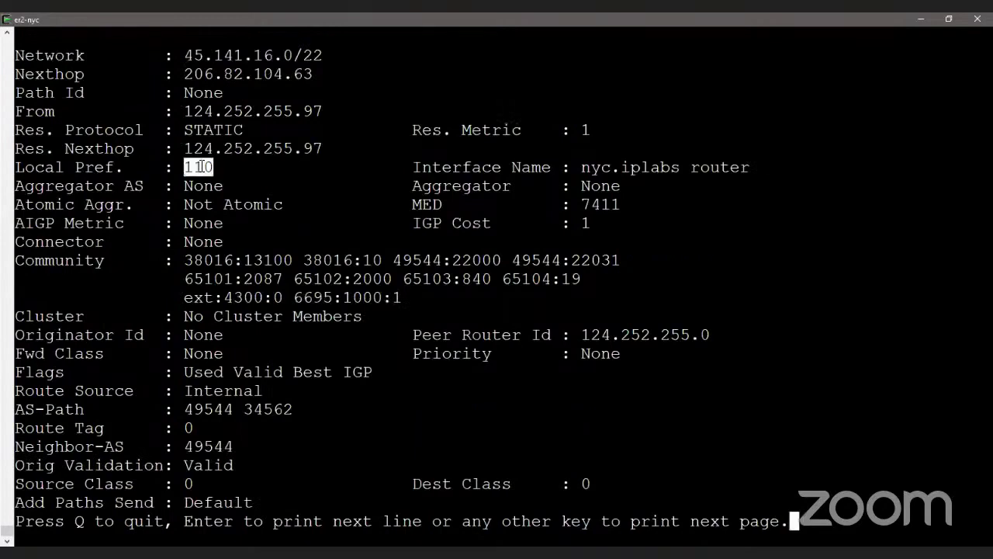
pyautogui.tripleClick(198, 167)
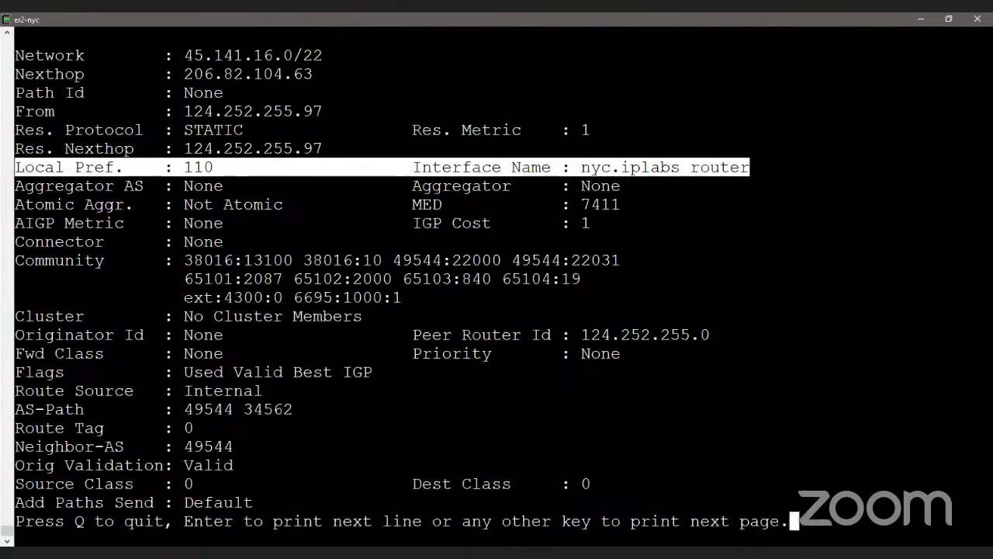
pyautogui.moveTo(184, 297); pyautogui.dragTo(291, 298)
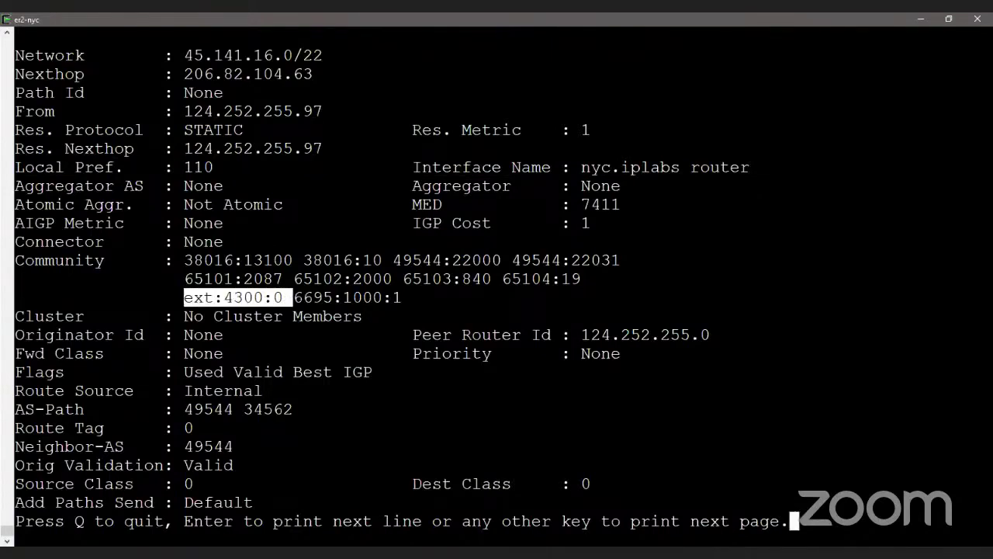
pyautogui.moveTo(15, 465); pyautogui.dragTo(987, 465)
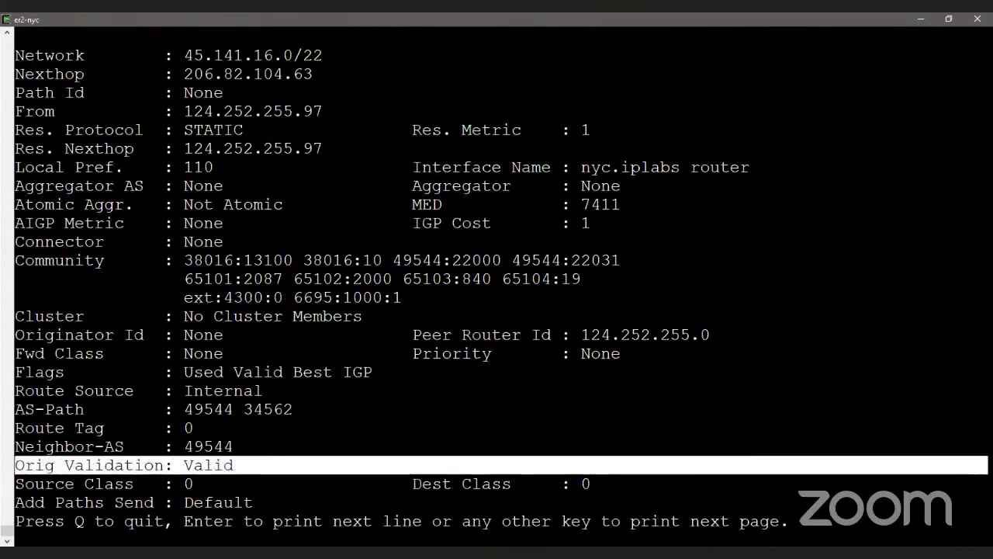
pyautogui.press('Return')
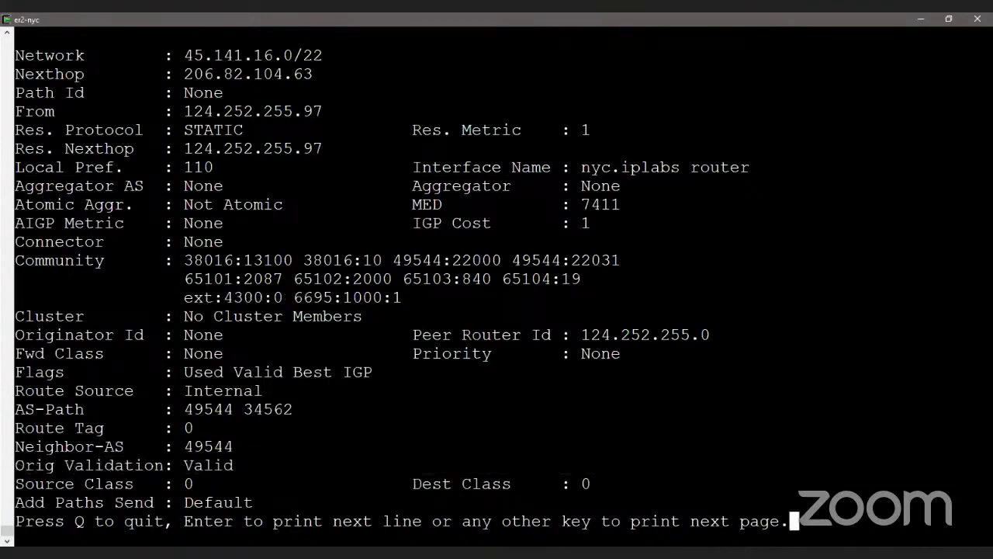
pyautogui.press('space')
# Step: List the IPv4 BGP routes with invalid origin validation, page through the first screens and quit the listing
pyautogui.write('show ')
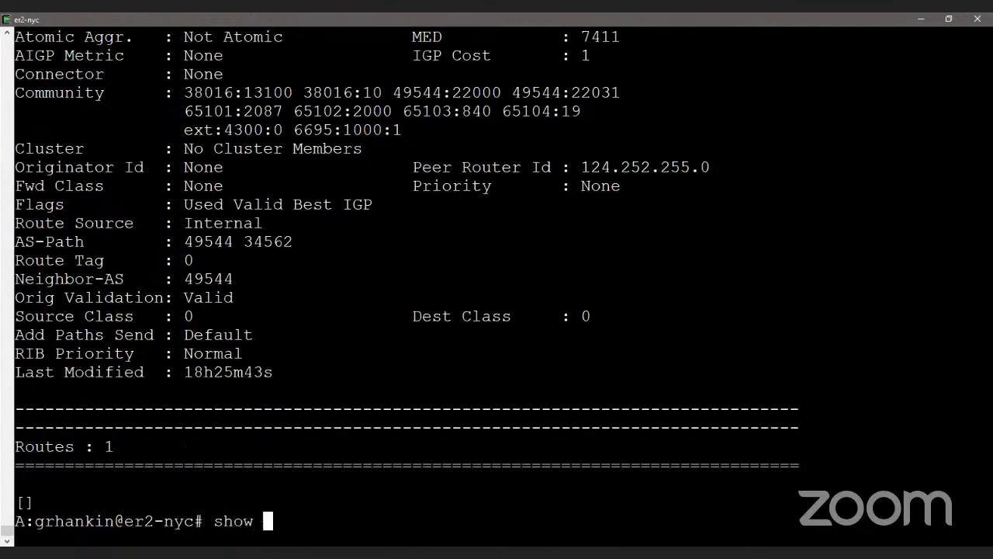
pyautogui.write('router bgp s')
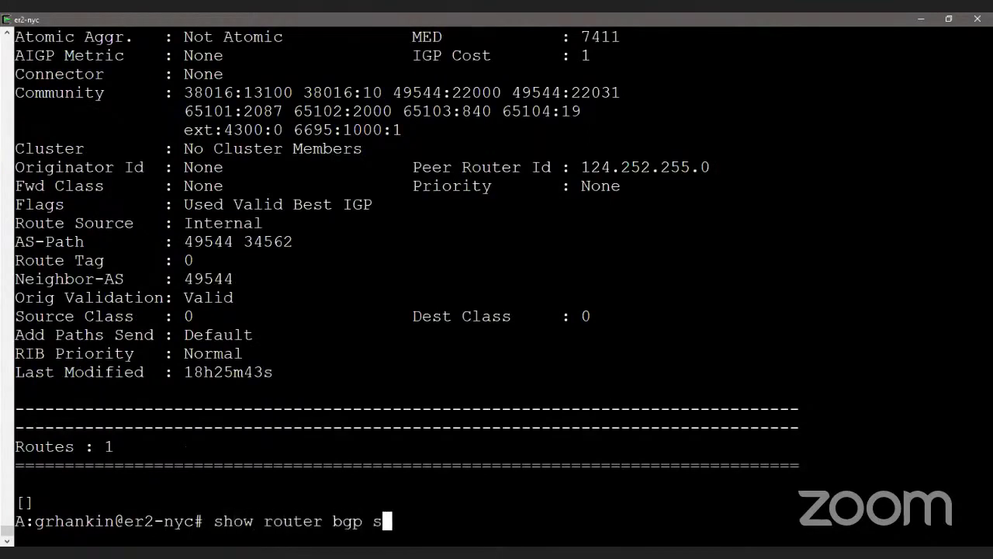
pyautogui.write('outes or')
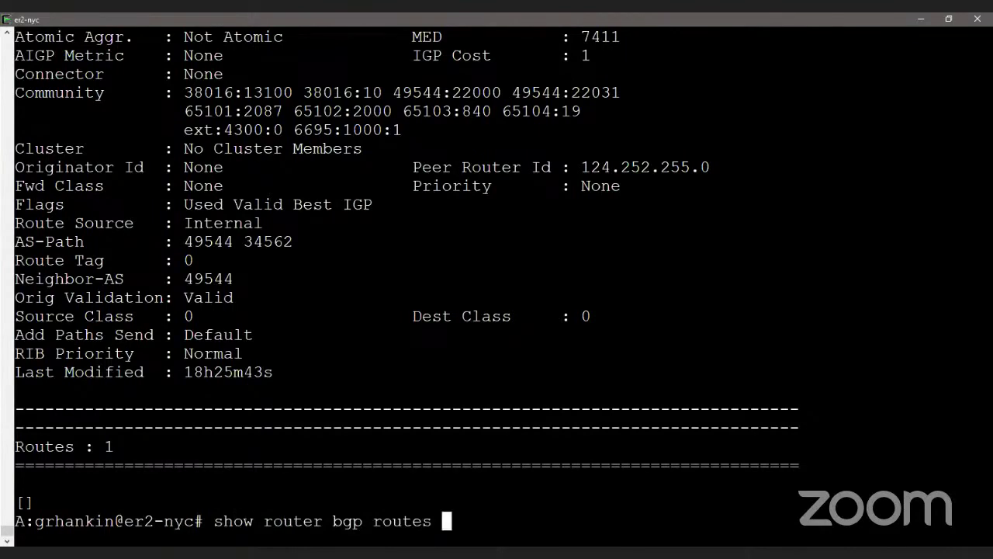
pyautogui.press('BackSpace')
pyautogui.press('BackSpace')
pyautogui.press('BackSpace')
pyautogui.write('ip')
pyautogui.press('Tab')
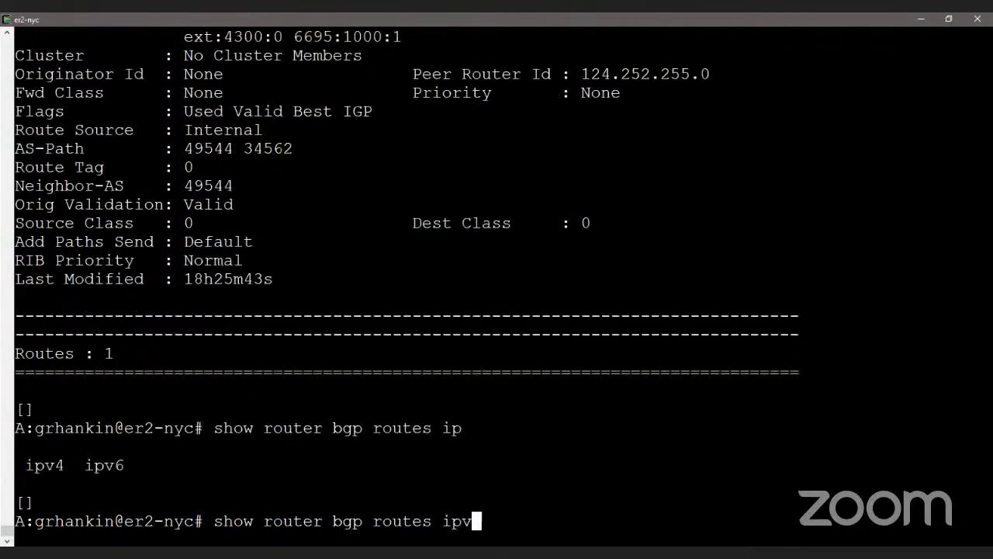
pyautogui.write('4 o')
pyautogui.press('Tab')
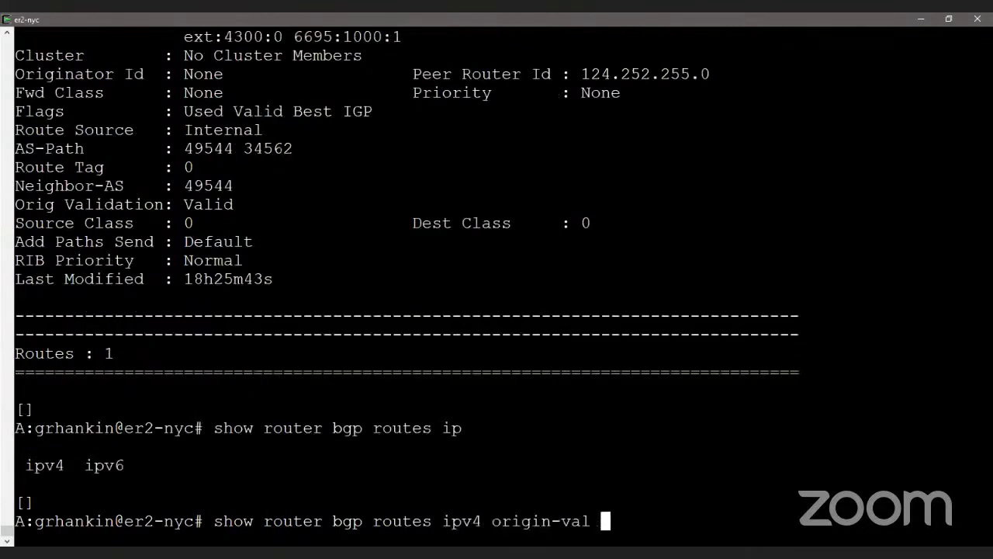
pyautogui.write('i')
pyautogui.press('Tab')
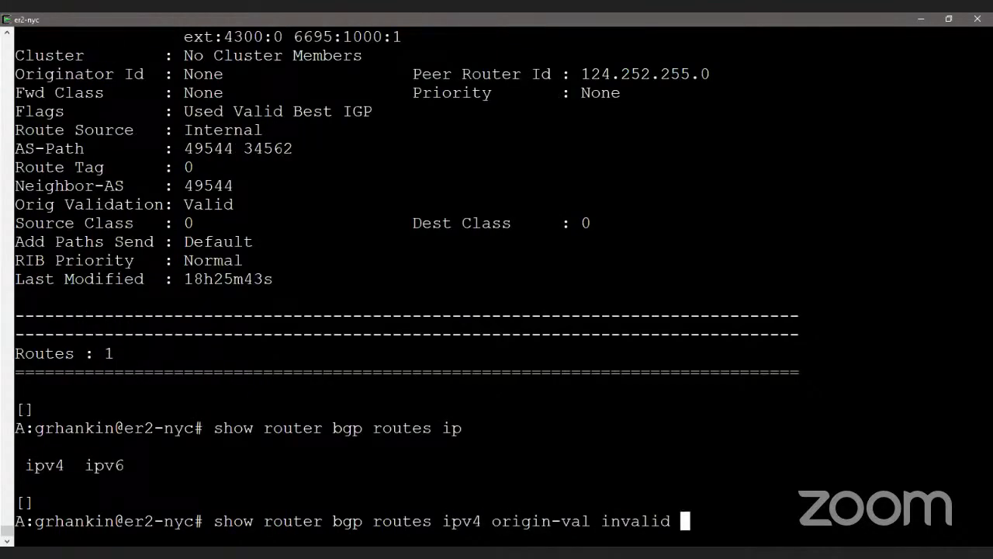
pyautogui.press('Return')
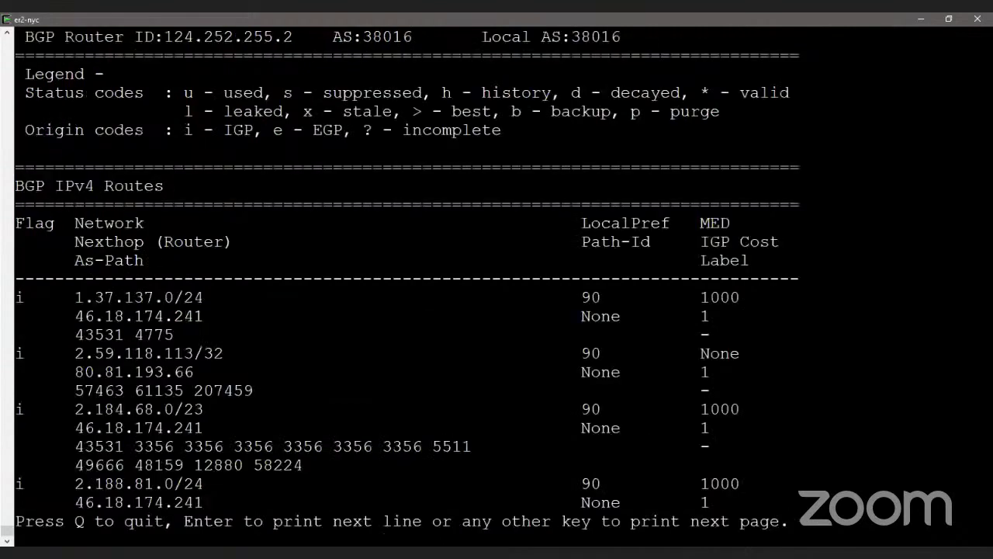
pyautogui.press('space')
pyautogui.press('space')
pyautogui.press('space')
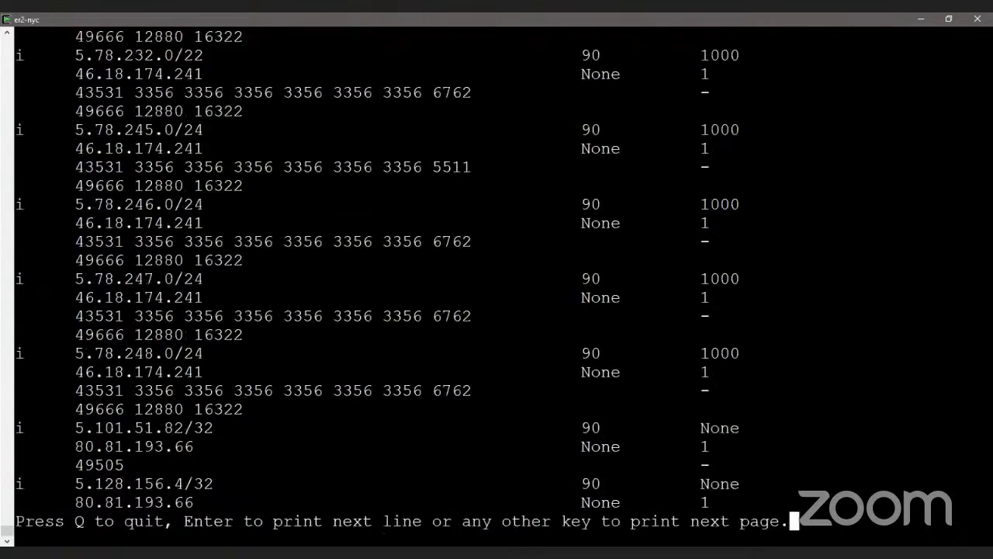
pyautogui.press('q')
# Step: Rerun the invalid IPv4 routes query with "| no-more" to print the whole list without paging
pyautogui.press('Up')
pyautogui.write('|')
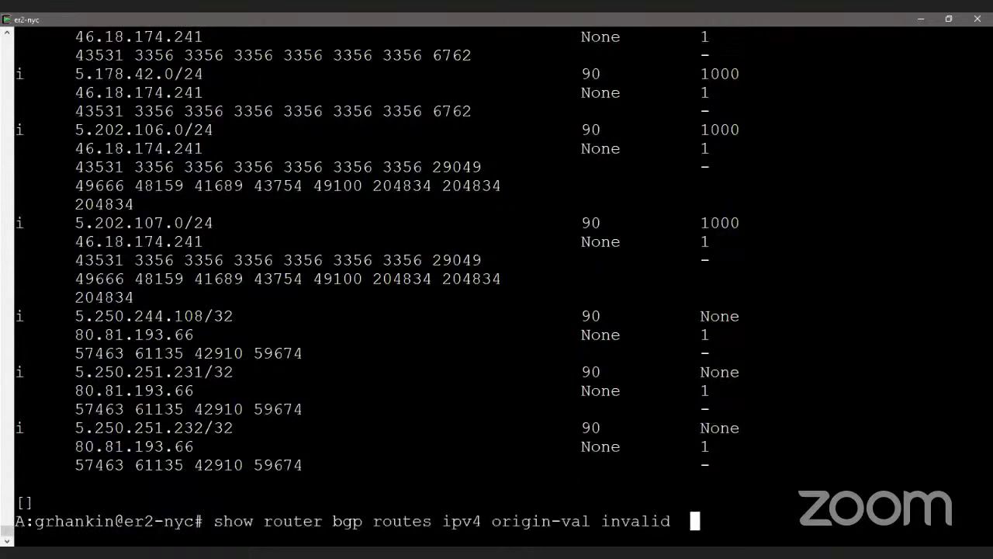
pyautogui.write('no-more')
pyautogui.press('Return')
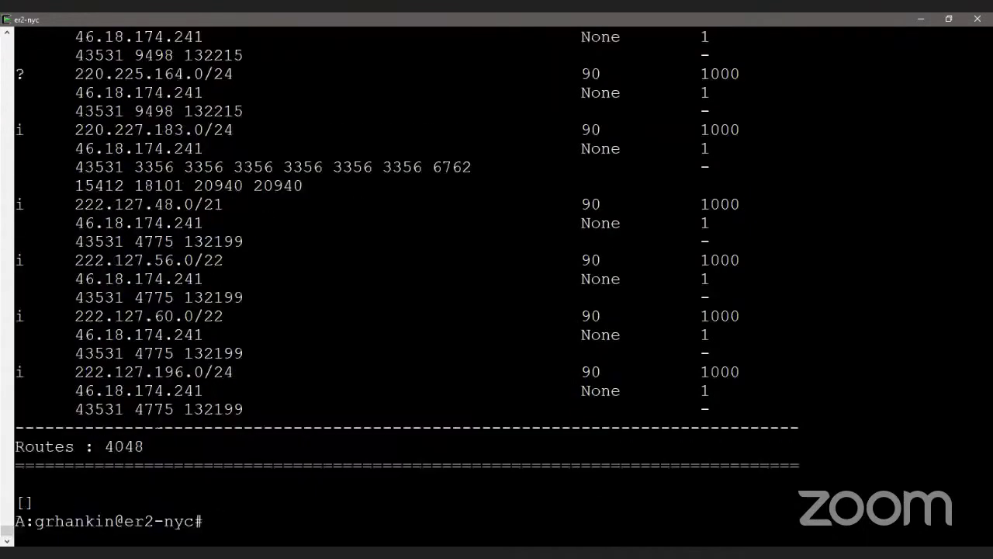
# Step: Change the unpaged invalid-routes query from ipv4 to ipv6 and run it
pyautogui.press('Up')
pyautogui.press('Left')
pyautogui.press('Left')
pyautogui.press('Left')
pyautogui.press('Left')
pyautogui.press('Left')
pyautogui.press('Left')
pyautogui.press('Left')
pyautogui.press('Left')
pyautogui.press('Left')
pyautogui.press('Left')
pyautogui.press('Left')
pyautogui.press('Left')
pyautogui.press('Left')
pyautogui.press('Left')
pyautogui.press('Left')
pyautogui.press('Left')
pyautogui.press('Left')
pyautogui.press('Left')
pyautogui.press('Left')
pyautogui.press('Left')
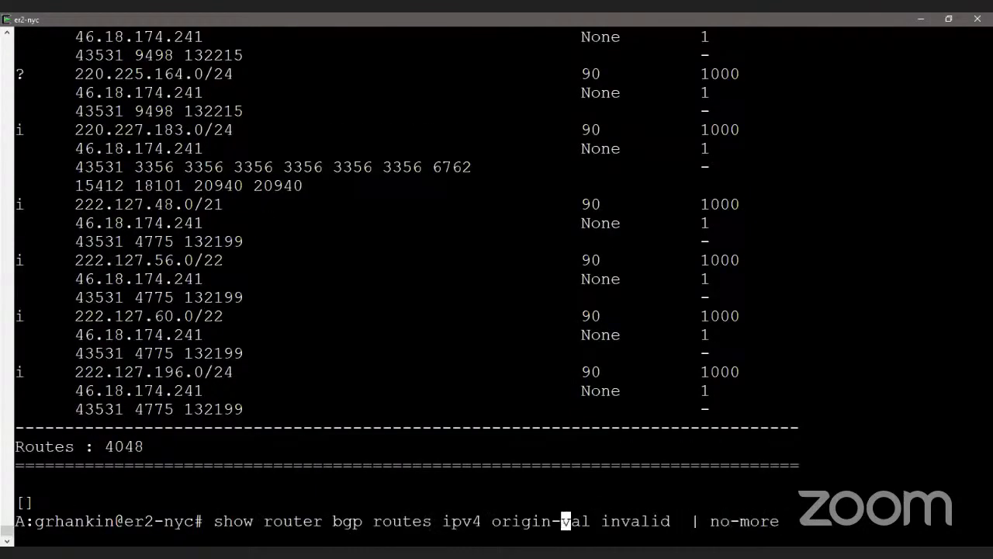
pyautogui.press('Left')
pyautogui.press('Left')
pyautogui.press('Left')
pyautogui.press('Left')
pyautogui.press('Left')
pyautogui.press('Left')
pyautogui.press('Left')
pyautogui.press('Left')
pyautogui.press('BackSpace')
pyautogui.write('6')
pyautogui.press('Return')
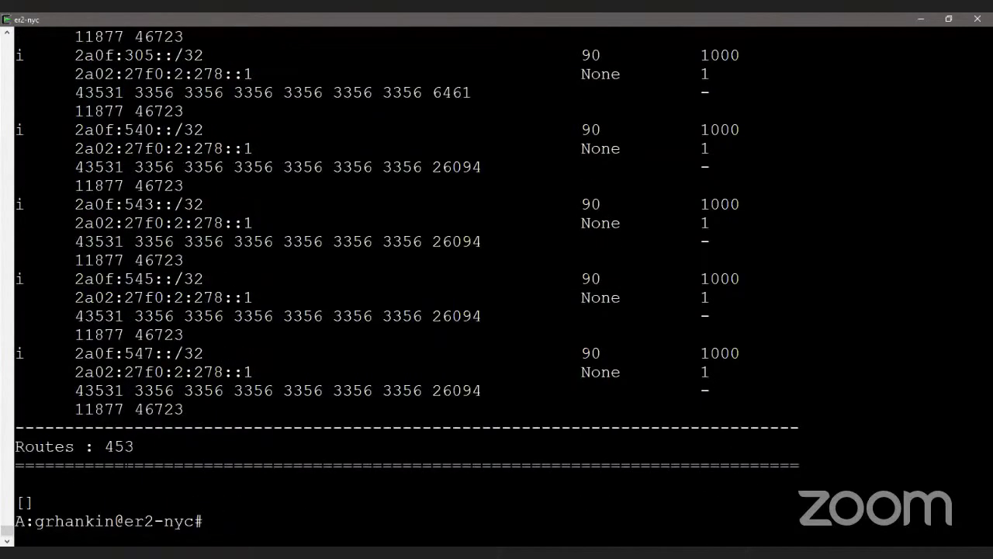
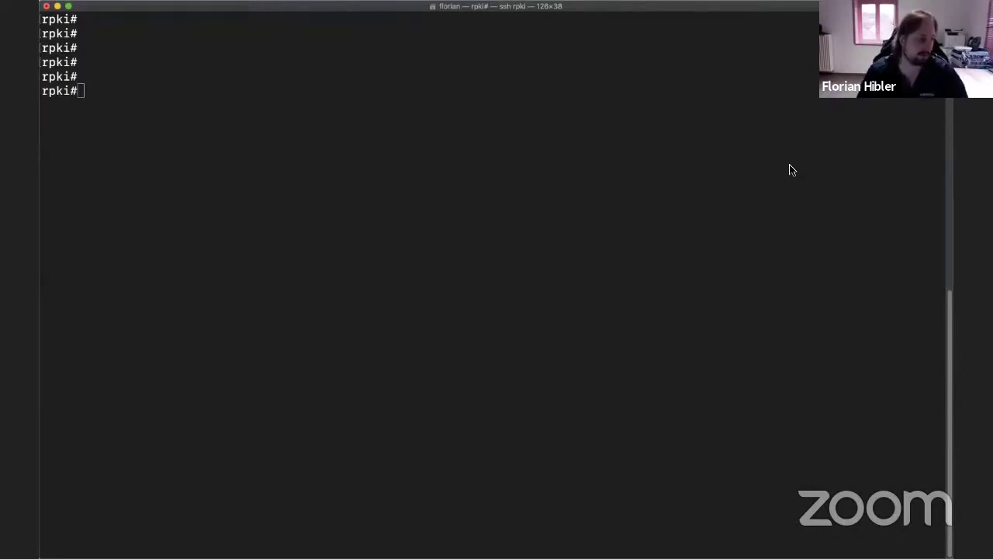
# Step: Show the BGP neighbor summary on the rpki router in the SSH terminal session
pyautogui.click(788, 161)
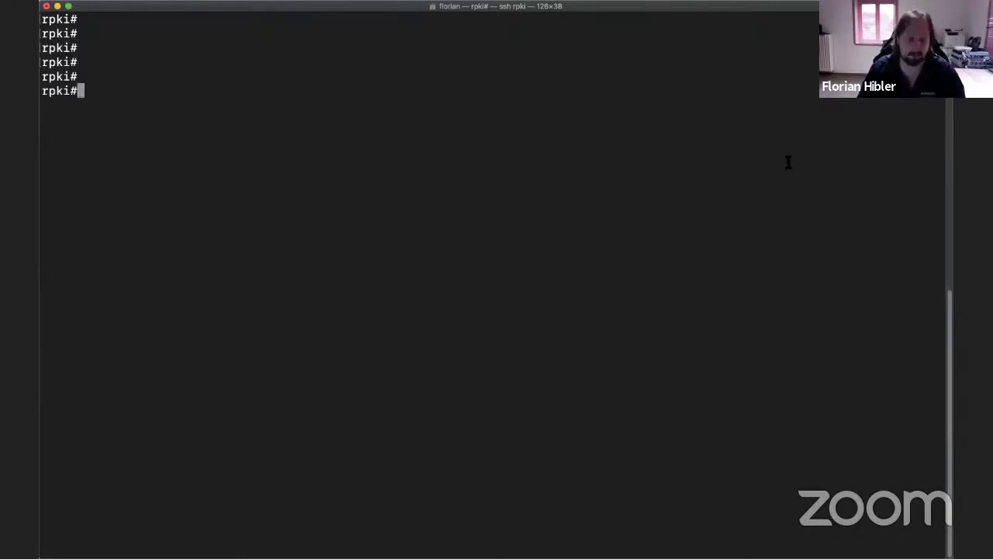
pyautogui.write('show ip bgp ')
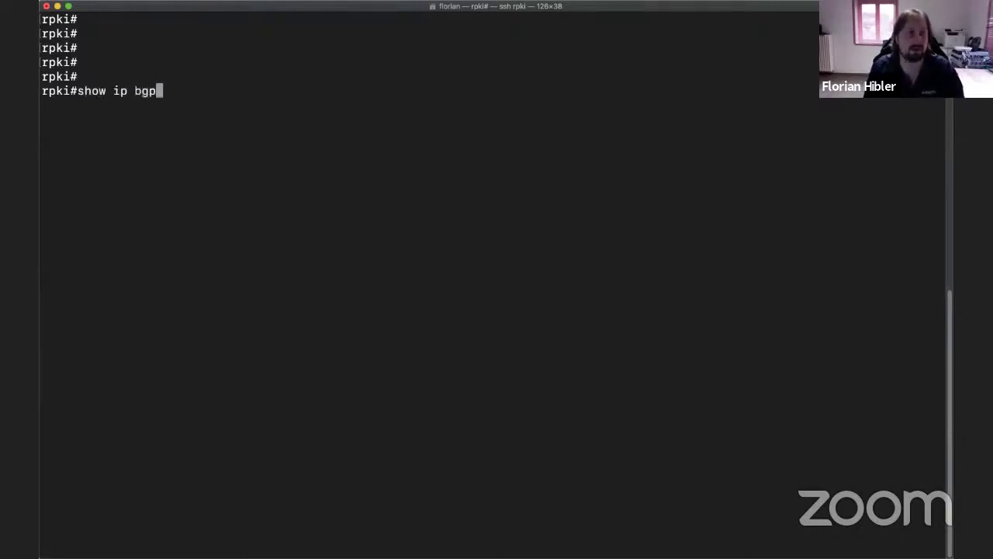
pyautogui.write('sum')
pyautogui.press('Return')
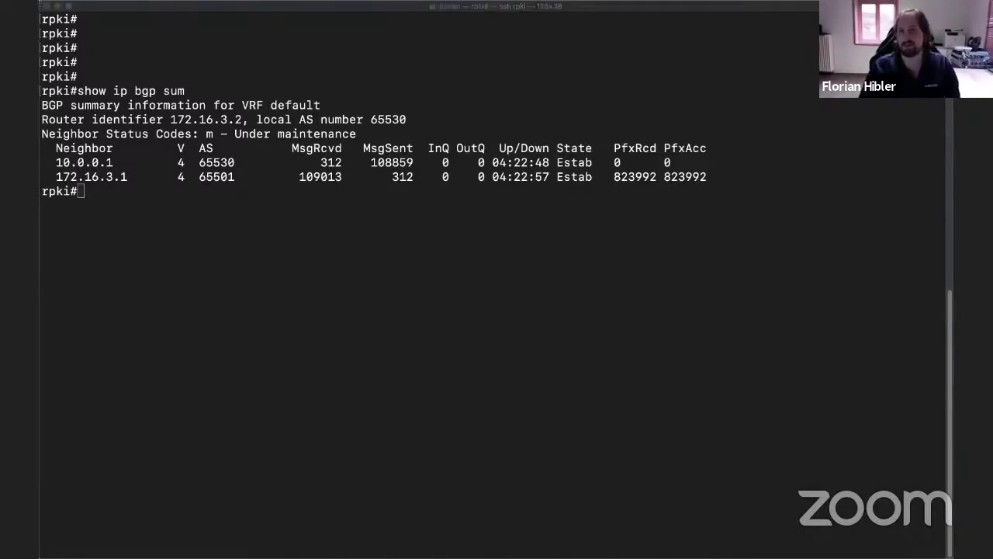
# Step: In a configuration session, create route-map RPKI: permit 10 valid (local-preference 200, community 65535:10), permit 20 not-found (100, 65535:20), deny 30 invalid
pyautogui.click(597, 232)
pyautogui.write('conf session')
pyautogui.press('Return')
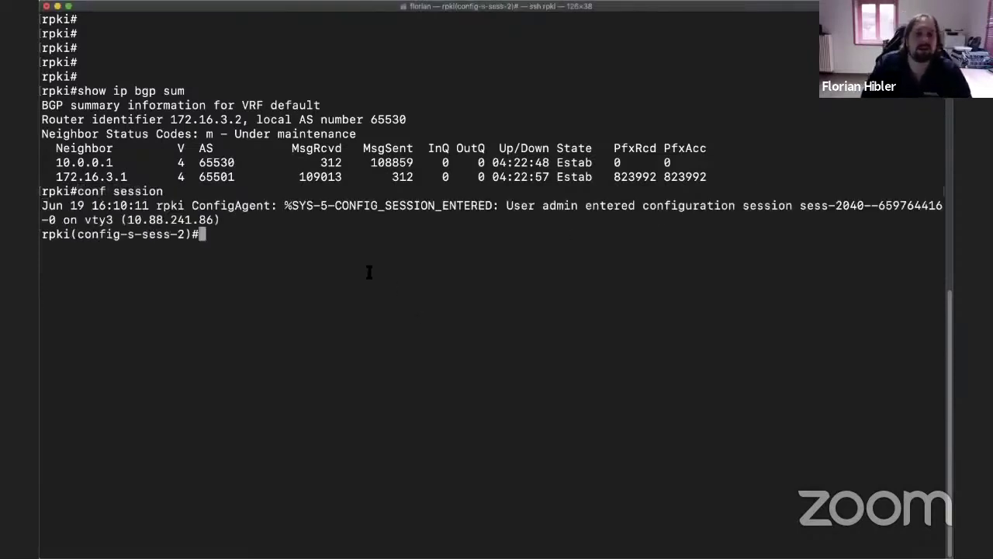
pyautogui.write('route-map RPKI permit 10 match origin-as validity valid set local-preference 200 set community 65535:10 ! route-map RPKI permit 20 match origin-as validity not-found set local-preference 100 set community 65535:20 ! route-map RPKI deny 30 match origin-as validity invalid')
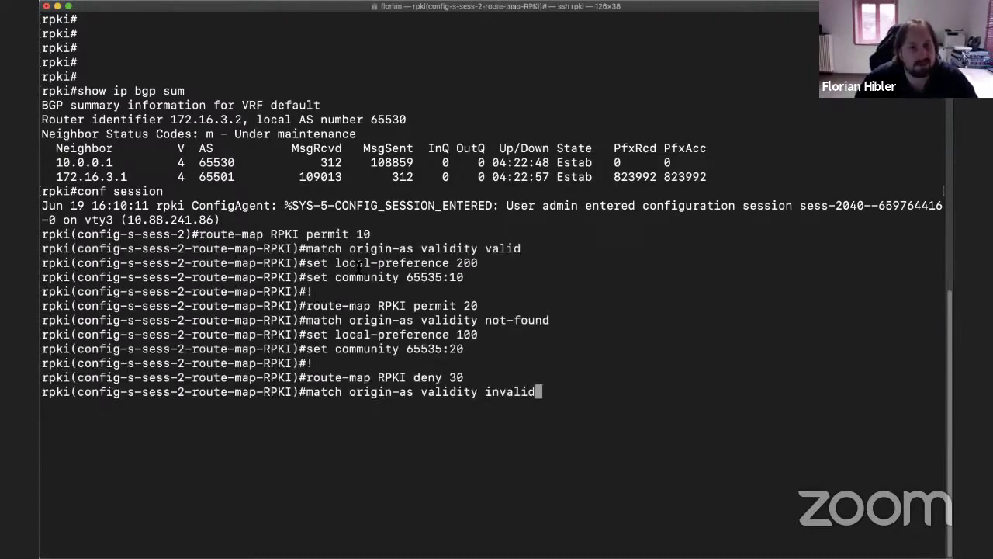
pyautogui.press('Return')
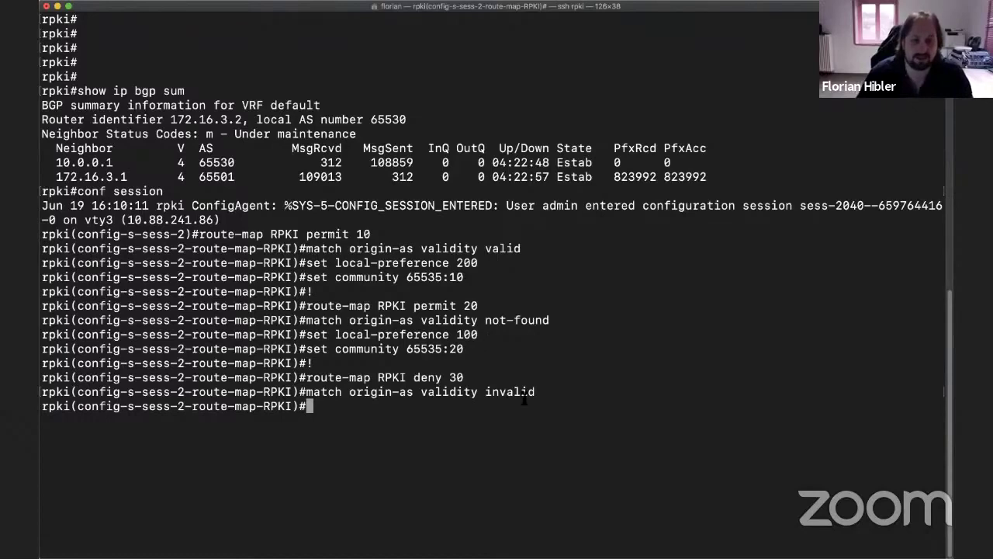
pyautogui.moveTo(535, 392); pyautogui.dragTo(307, 378)
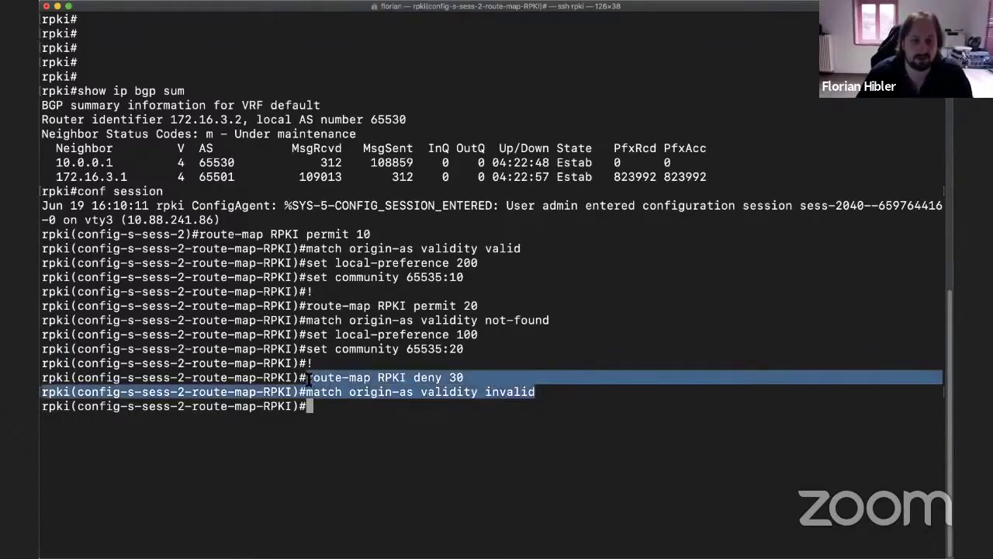
pyautogui.click(481, 376)
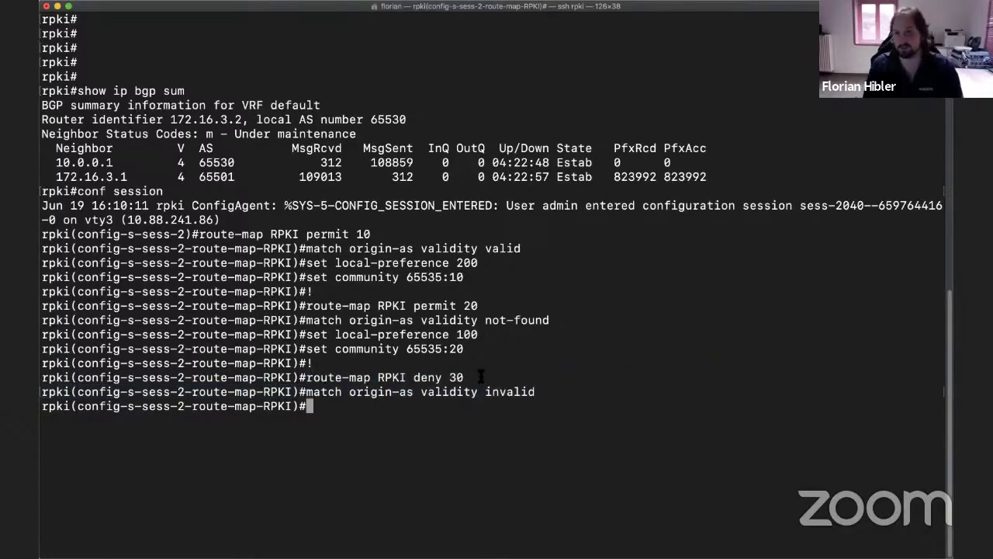
# Step: Exit the route-map configuration and show the BGP RPKI cache servers
pyautogui.write('exit')
pyautogui.press('Return')
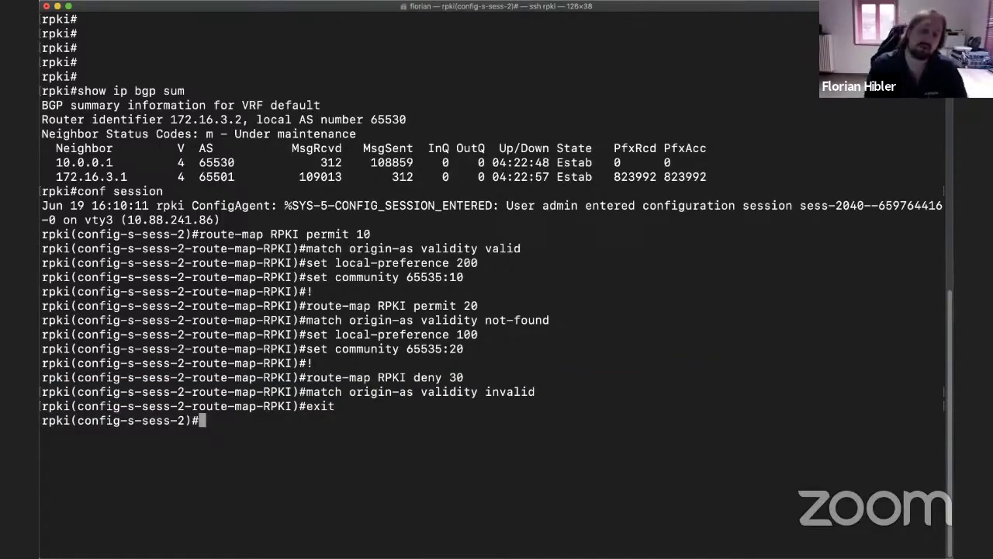
pyautogui.write('show bgp rpki cache')
pyautogui.press('Return')
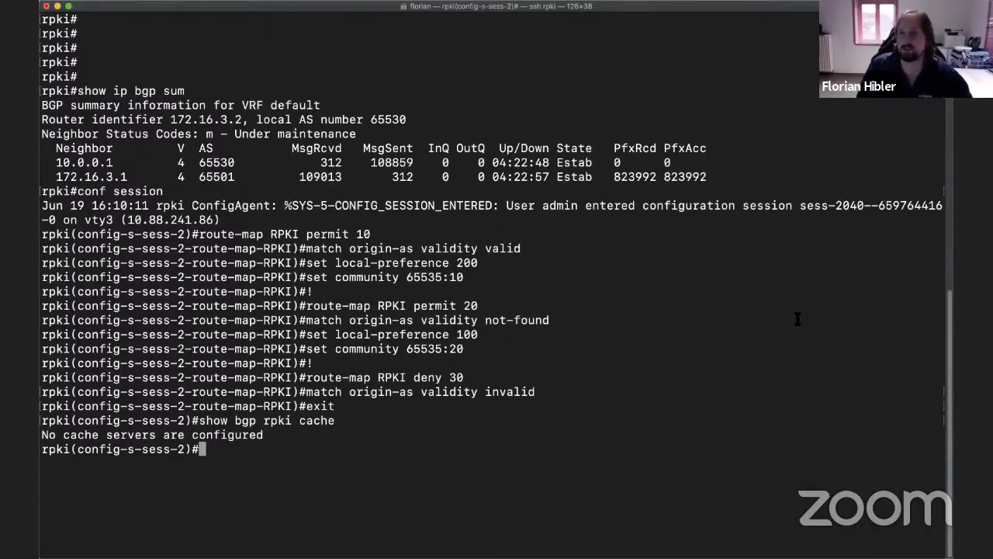
# Step: Under router bgp 65530, add RPKI caches ripencc (host 91.217.235.45), routinator (91.217.235.47) and octorpki (91.217.235.50), each on port 8323
pyautogui.write('router bgp ')
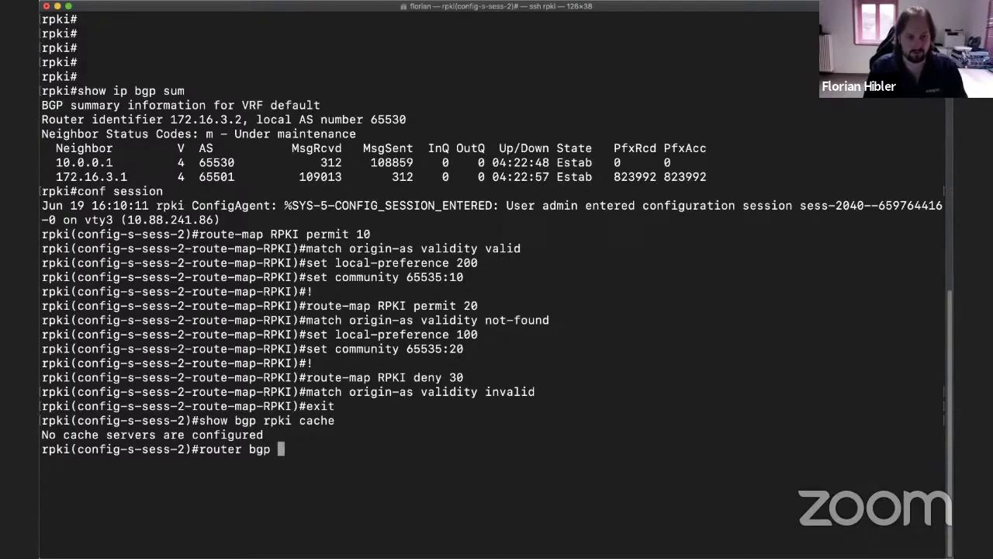
pyautogui.write('65530')
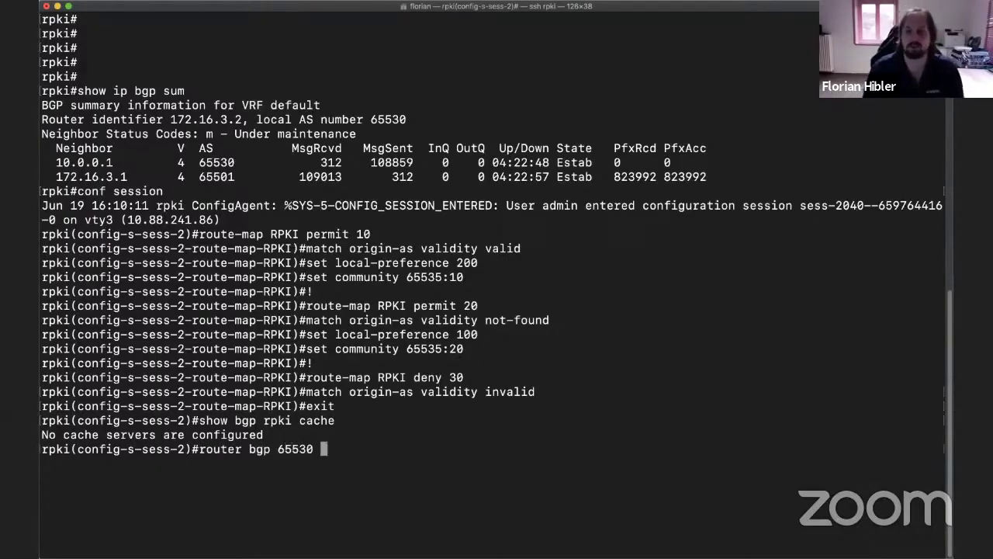
pyautogui.press('Return')
pyautogui.write('rpki(config-s-sess-2-router-bgp)#rpki')
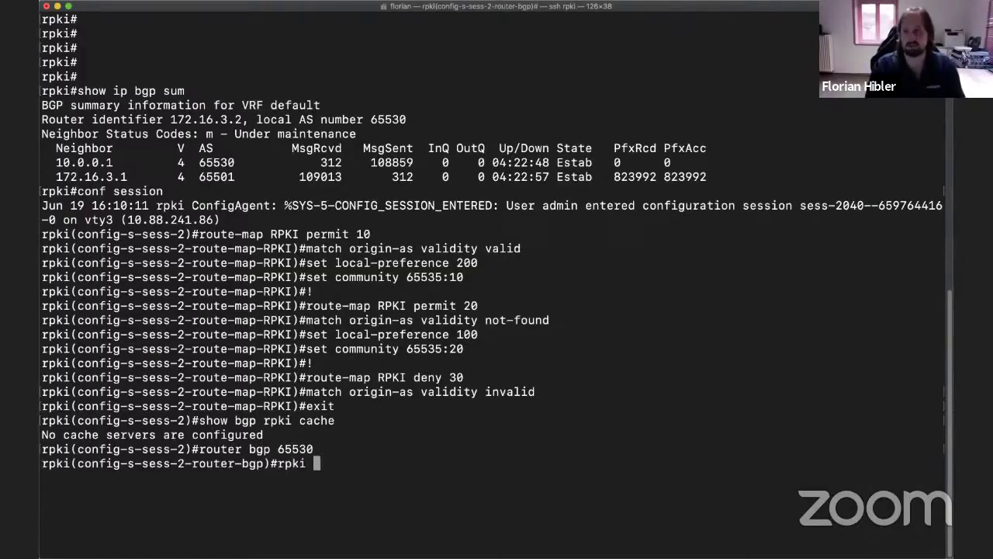
pyautogui.press('BackSpace')
pyautogui.press('BackSpace')
pyautogui.press('BackSpace')
pyautogui.press('BackSpace')
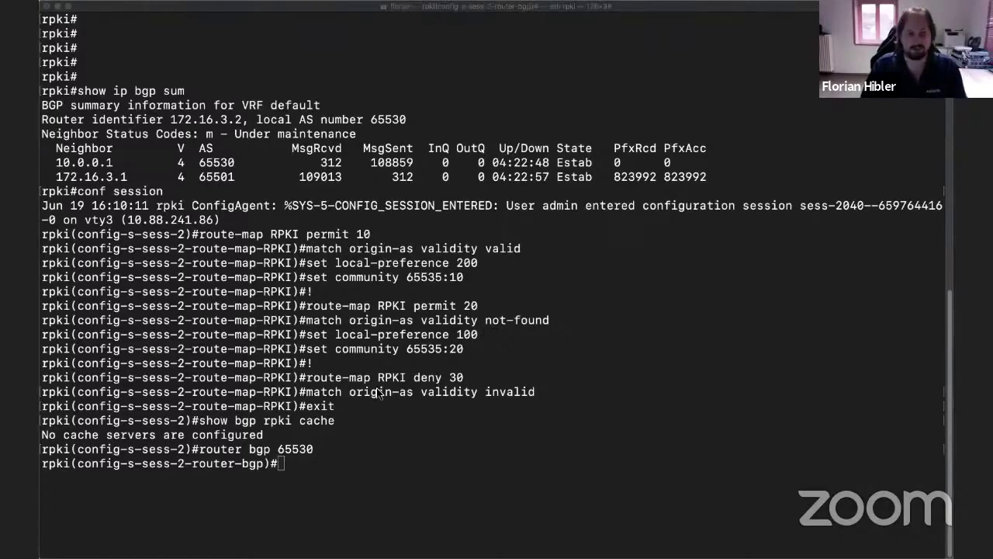
pyautogui.click(504, 458)
pyautogui.press('super+v')
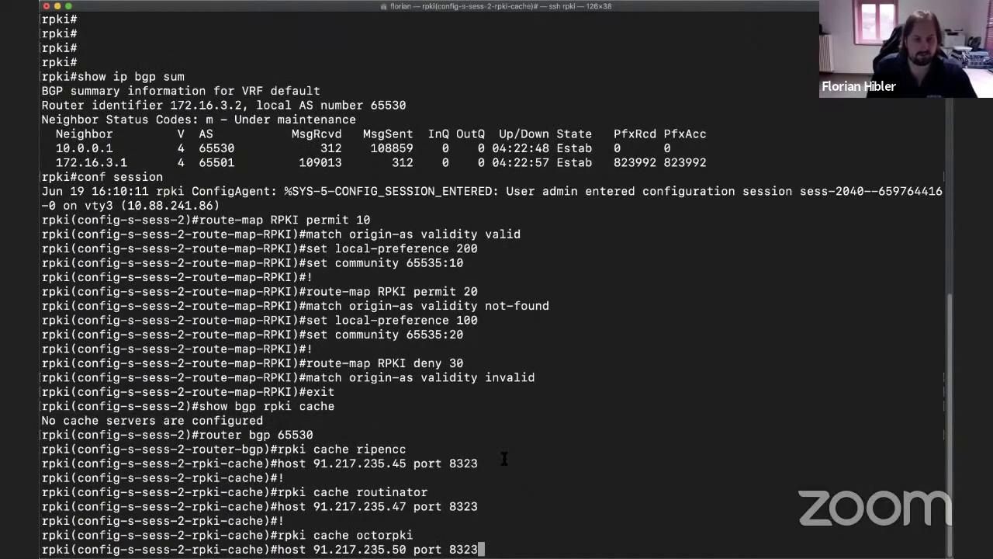
pyautogui.press('Return')
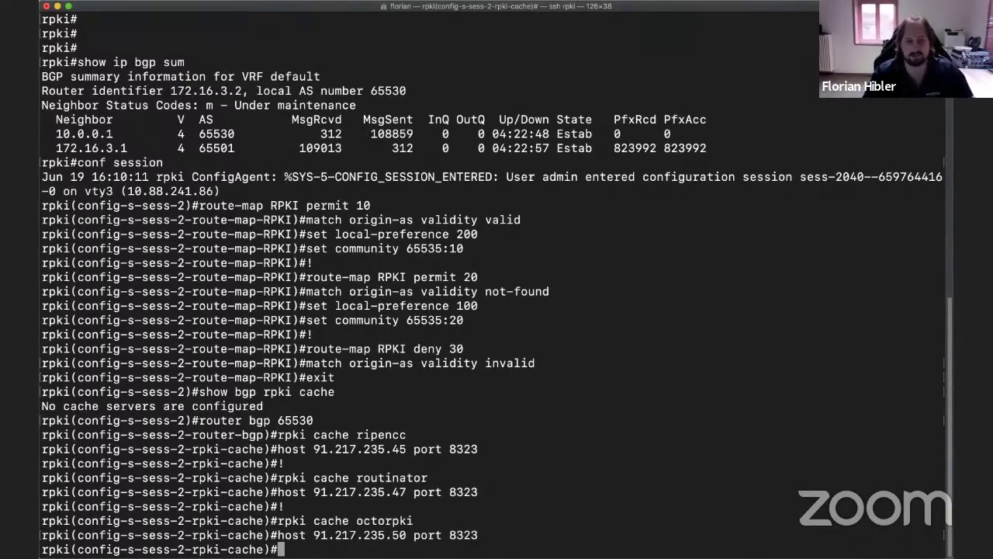
# Step: Enter the rpki origin-validation configuration mode and list its available commands
pyautogui.write('rpki ')
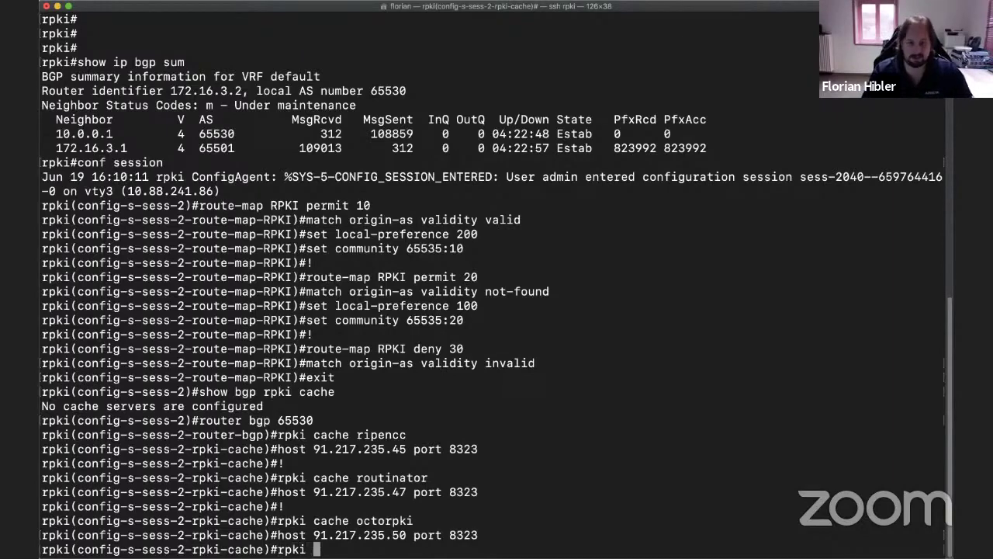
pyautogui.write('org')
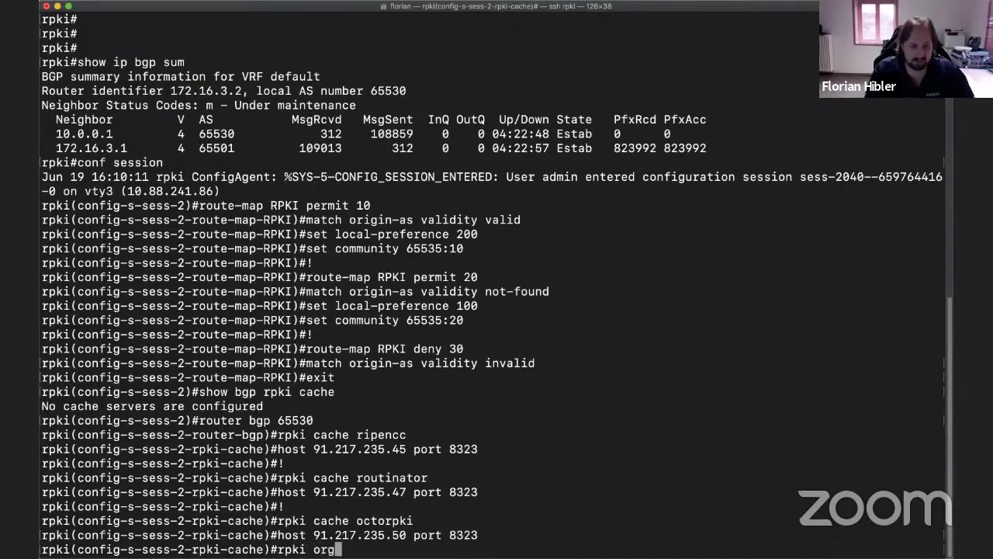
pyautogui.press('Tab')
pyautogui.press('Return')
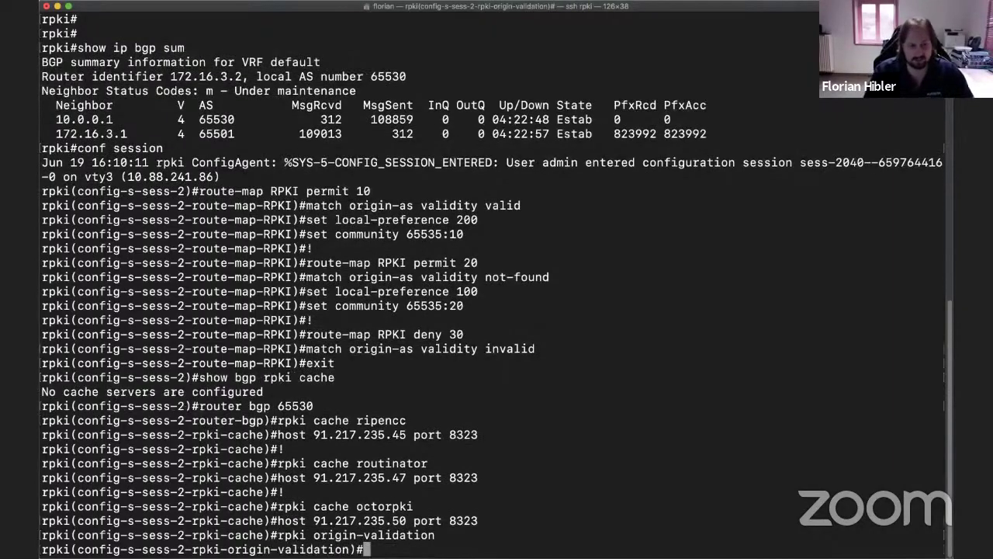
pyautogui.write('?')
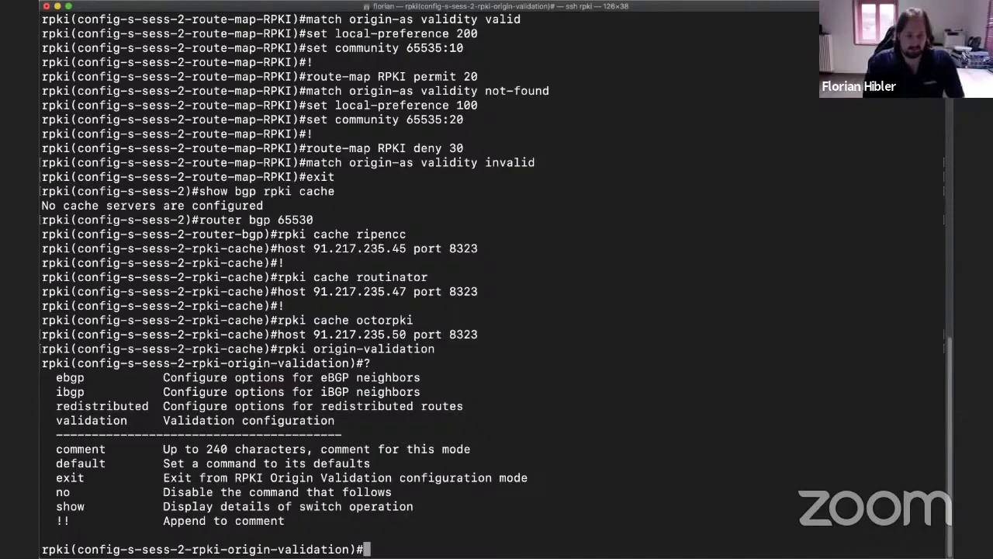
# Step: List the ebgp validation options, then set origin validation to "ebgp local" and "ibgp send"
pyautogui.write('ebgp ')
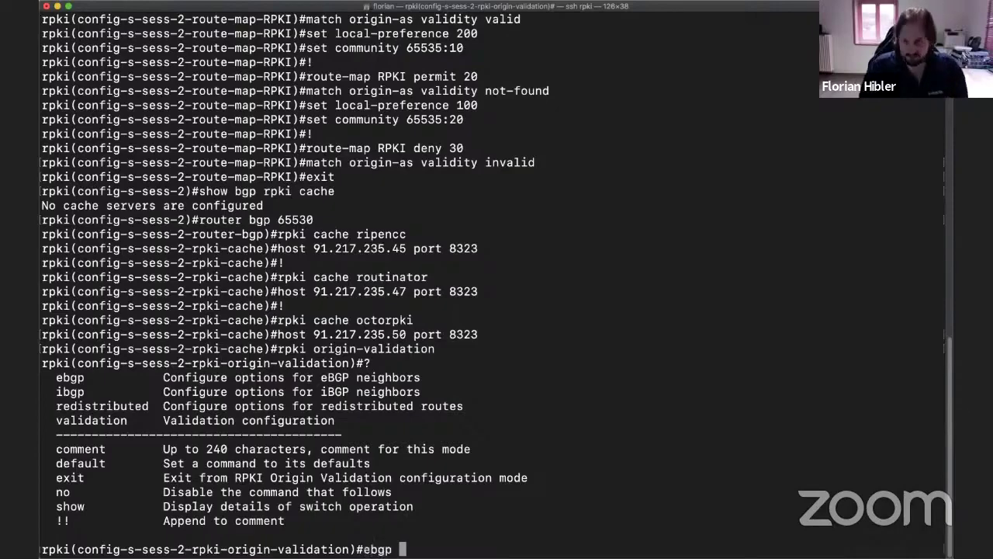
pyautogui.write('?')
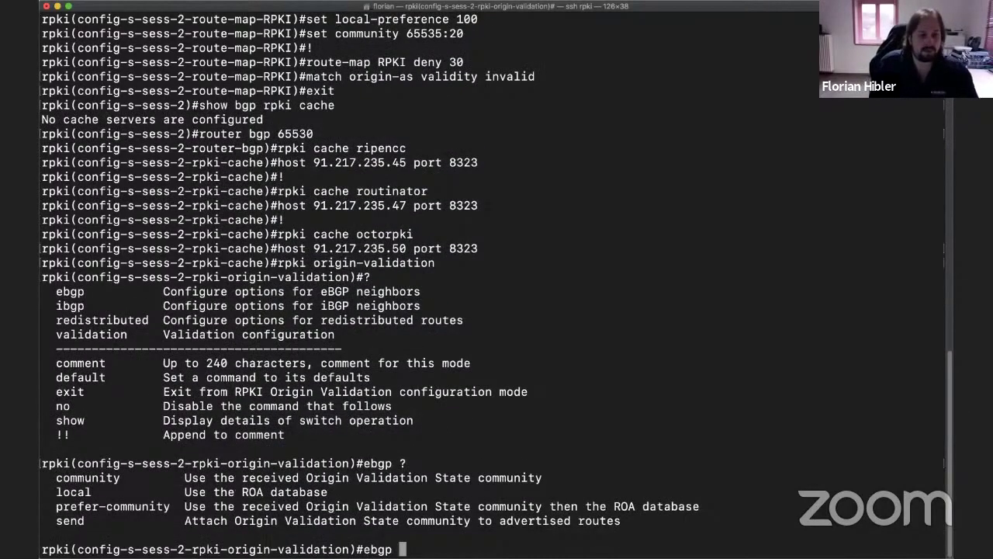
pyautogui.write('local')
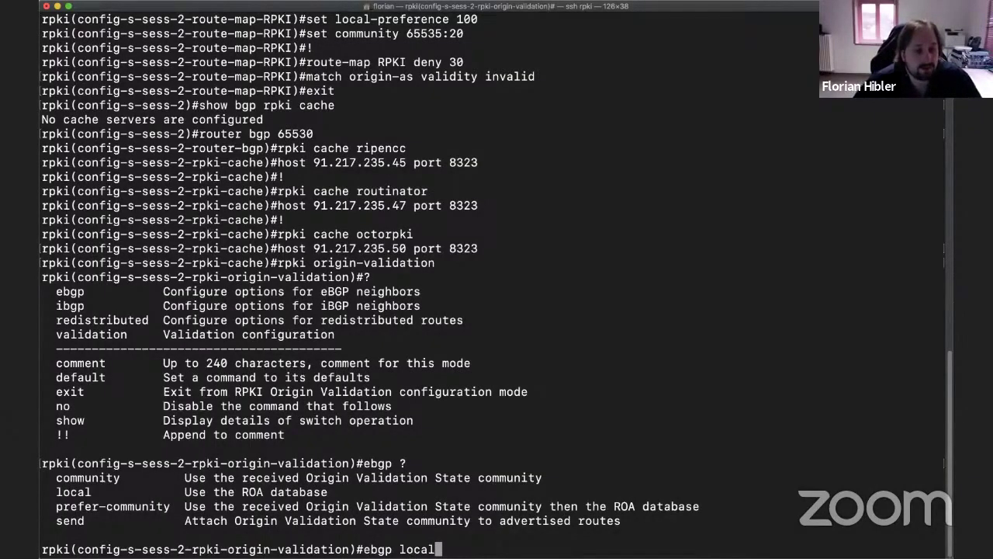
pyautogui.press('Return')
pyautogui.write('ibgp ')
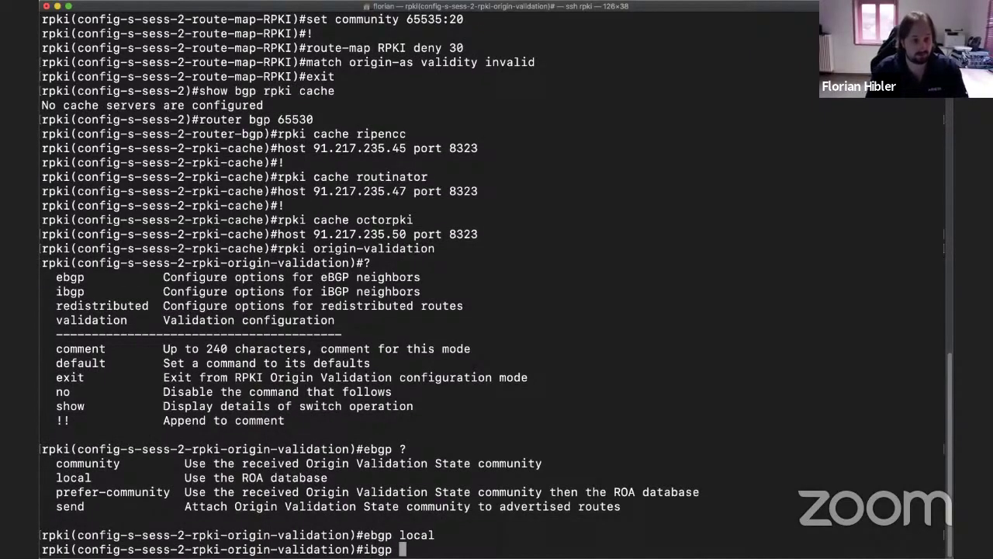
pyautogui.write('send')
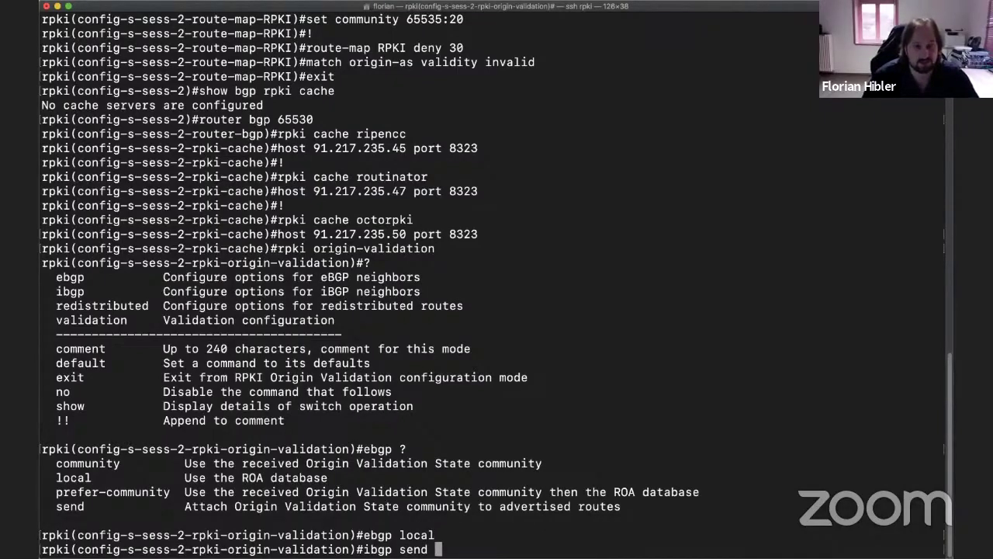
pyautogui.press('Return')
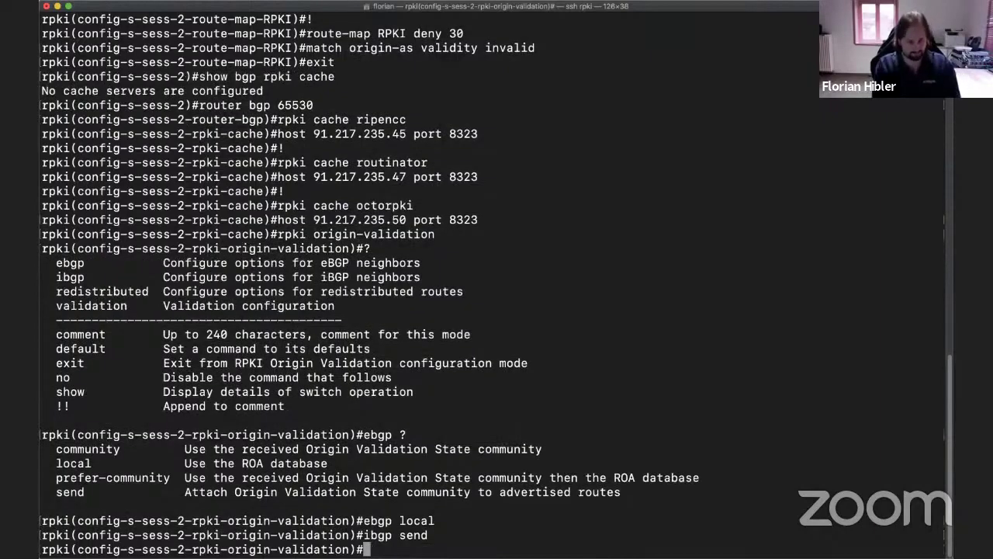
# Step: Exit the origin-validation and BGP configuration modes and commit the configuration session
pyautogui.write('exit')
pyautogui.press('Return')
pyautogui.write('exit')
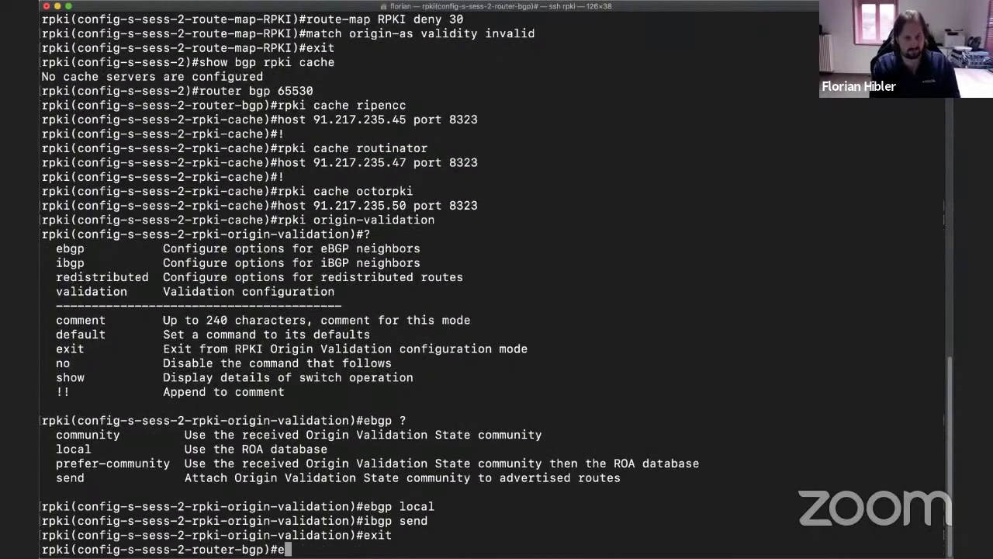
pyautogui.press('Return')
pyautogui.write('commit')
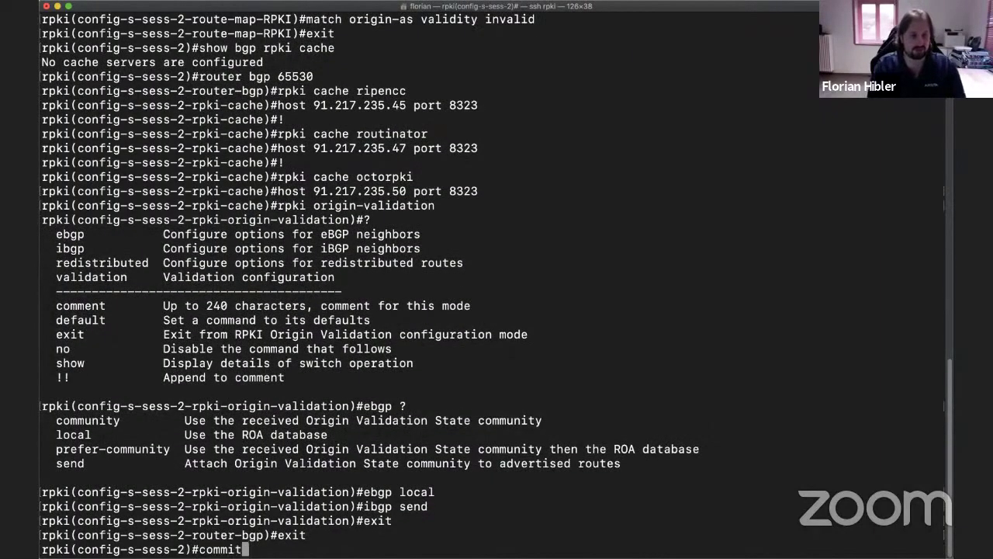
pyautogui.press('Return')
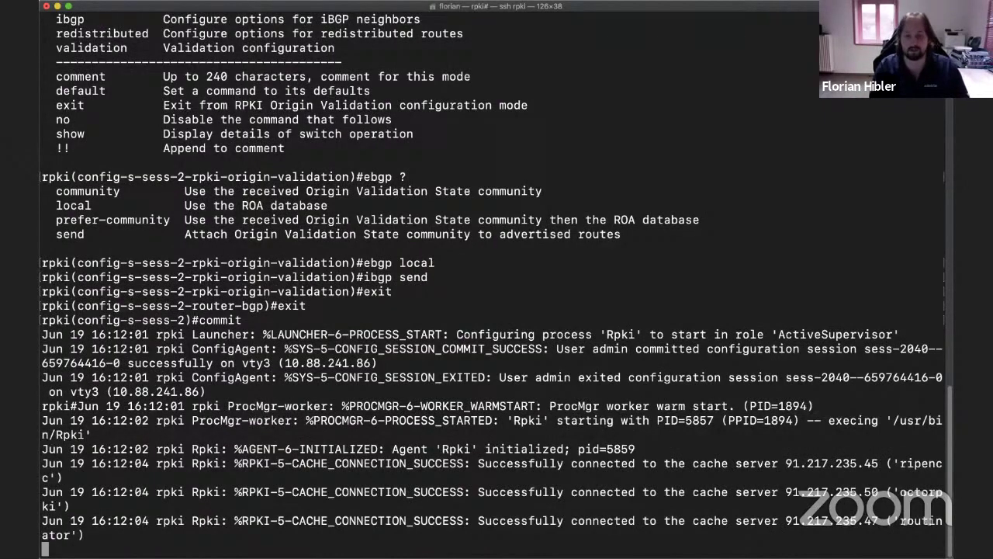
# Step: Show the BGP RPKI cache details and page through to the end of the output
pyautogui.press('Return')
pyautogui.press('Return')
pyautogui.write('show bgp ')
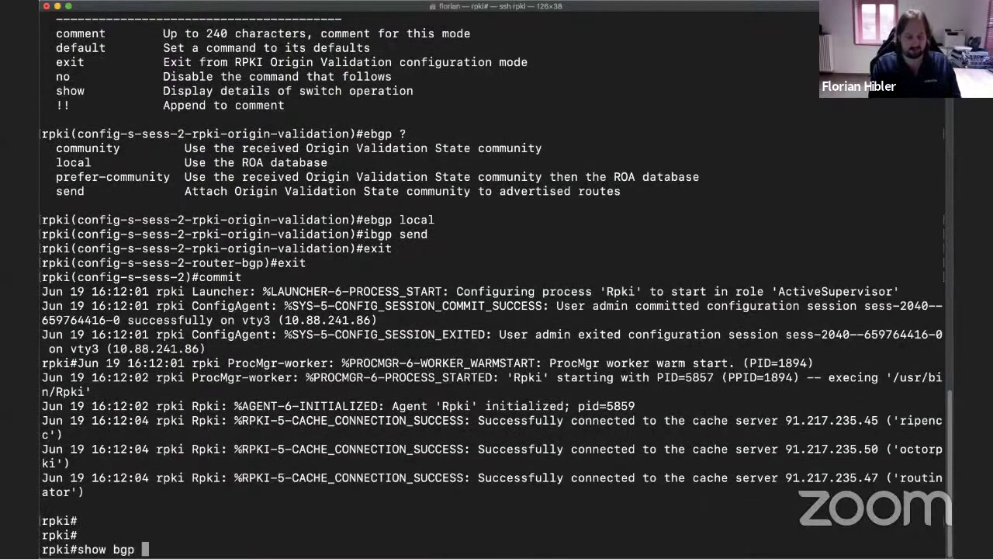
pyautogui.write('rpki cache')
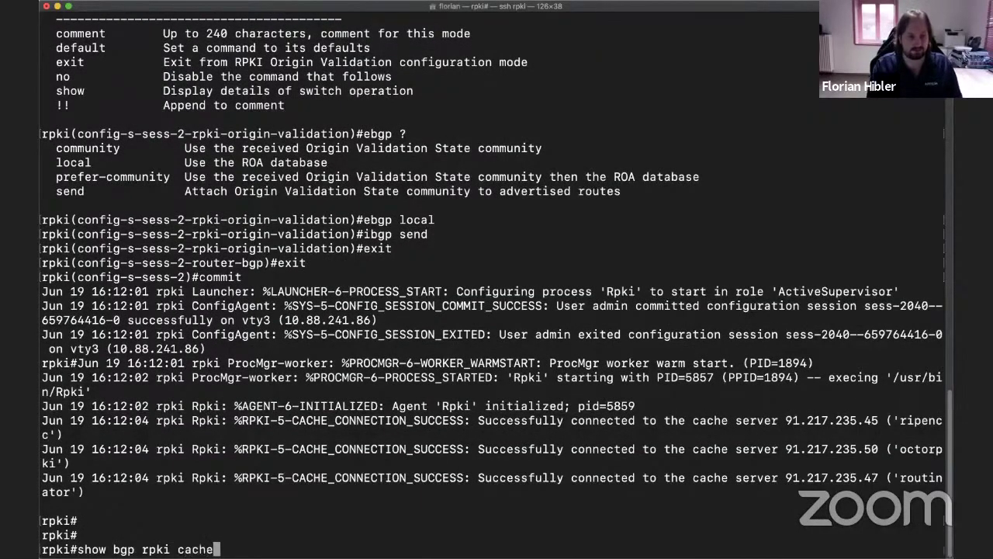
pyautogui.press('Return')
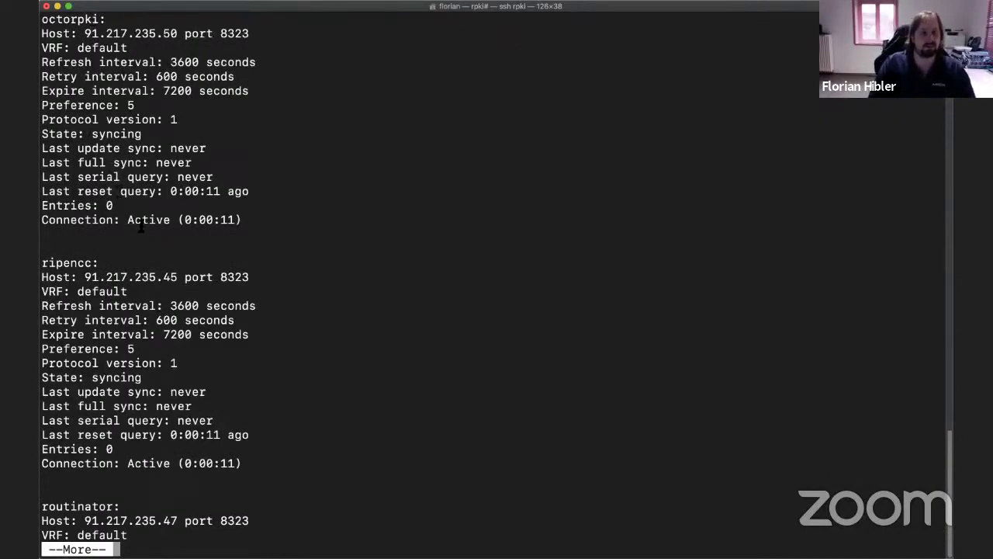
pyautogui.press('space')
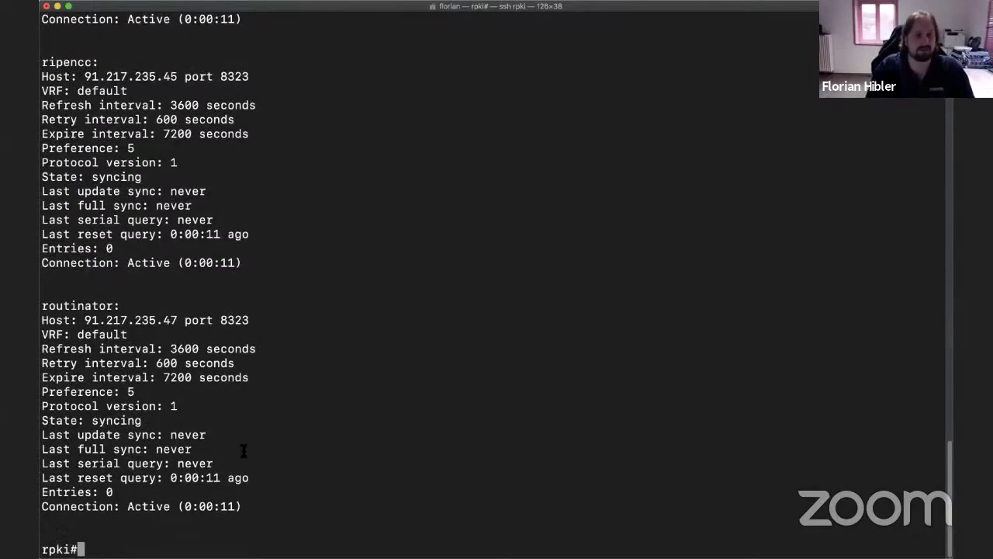
# Step: Show the BGP RPKI ROA summary with "show bgp rpki roa sum" and repeat it twice to follow the database totals
pyautogui.write('show')
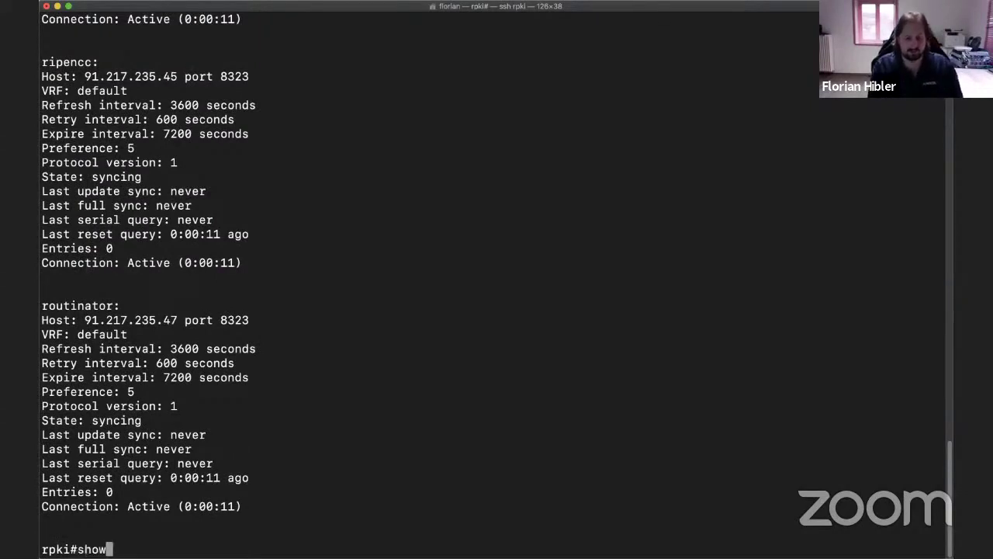
pyautogui.write(' bgp rpki roa sum')
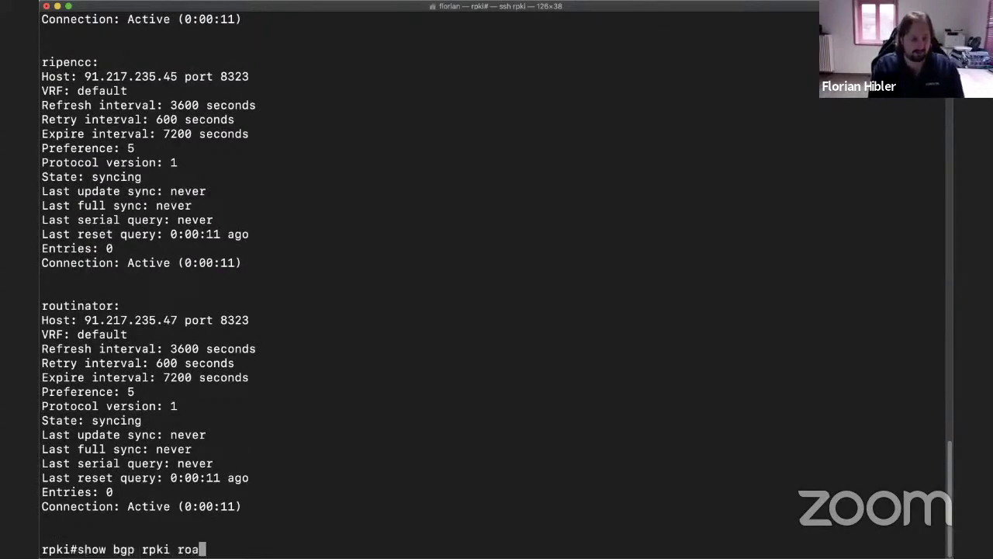
pyautogui.press('Return')
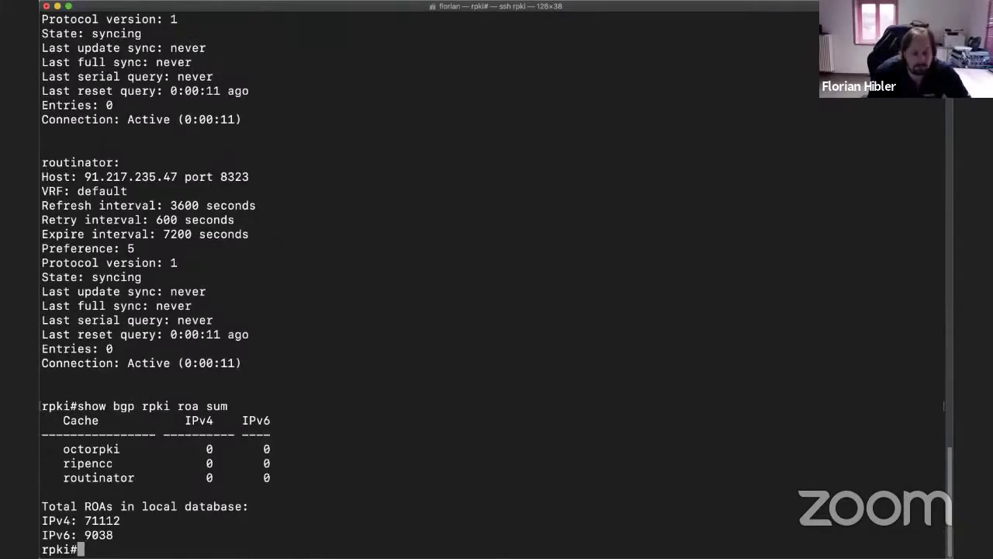
pyautogui.press('Up')
pyautogui.press('Return')
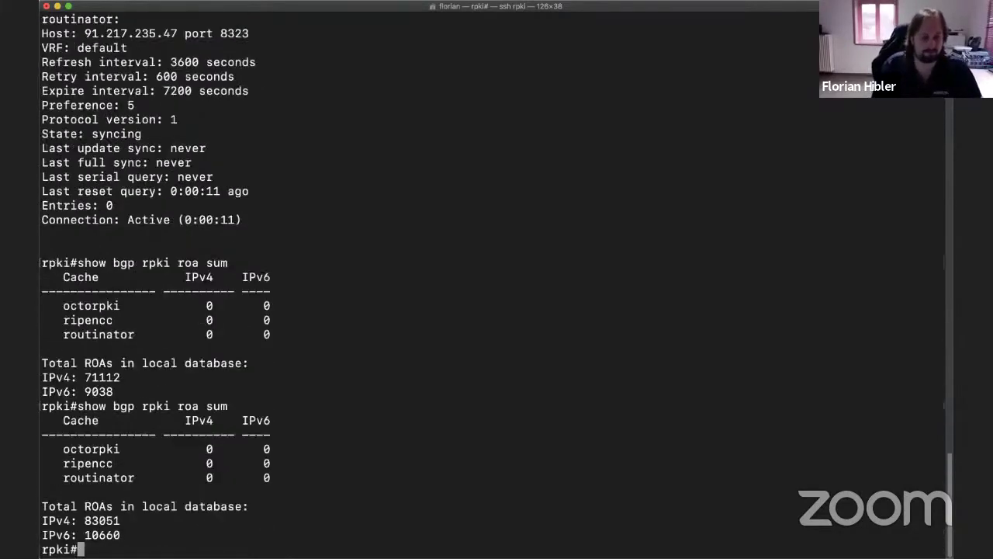
pyautogui.moveTo(485, 533)
pyautogui.mouseDown()
pyautogui.moveTo(85, 520)
pyautogui.moveTo(486, 532)
pyautogui.mouseUp()
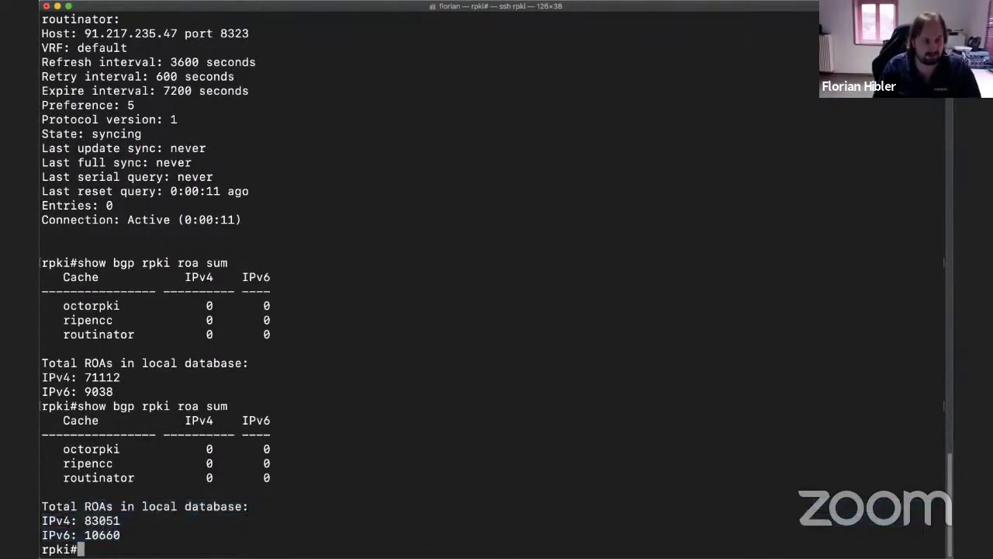
pyautogui.press('Up')
pyautogui.press('Return')
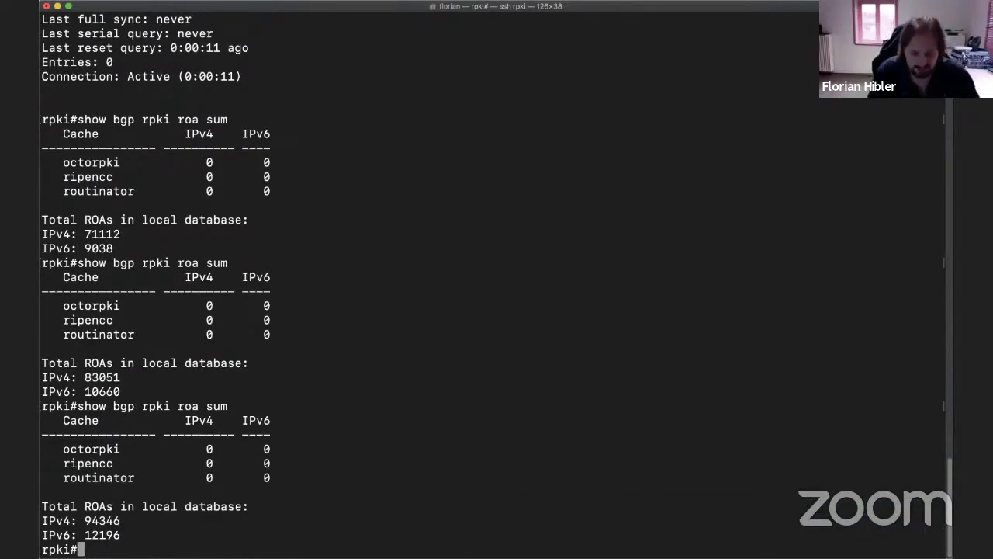
# Step: Show the BGP IPv4 unicast entry for 1.1.1.0/24 and highlight its AS origin validation status
pyautogui.write('show ')
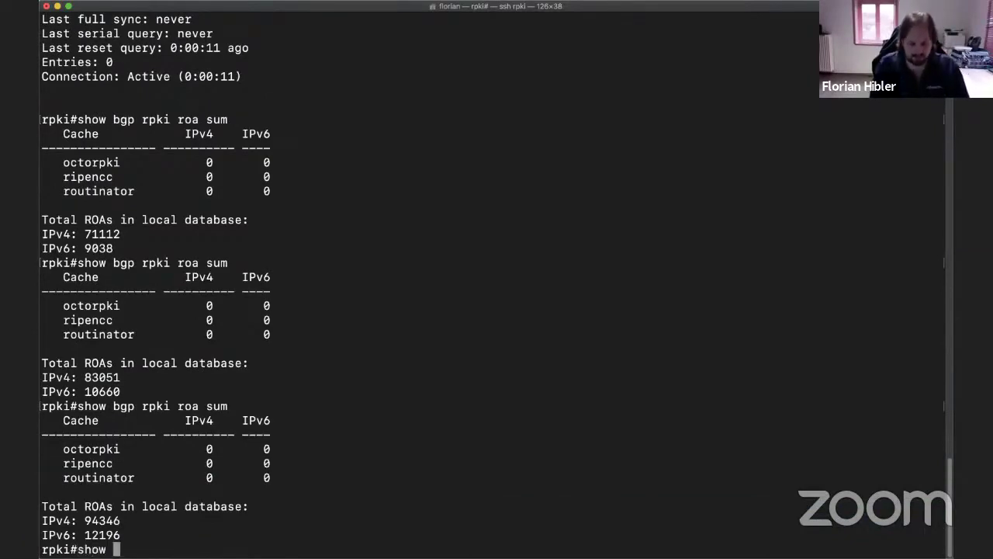
pyautogui.write('bgp ipv')
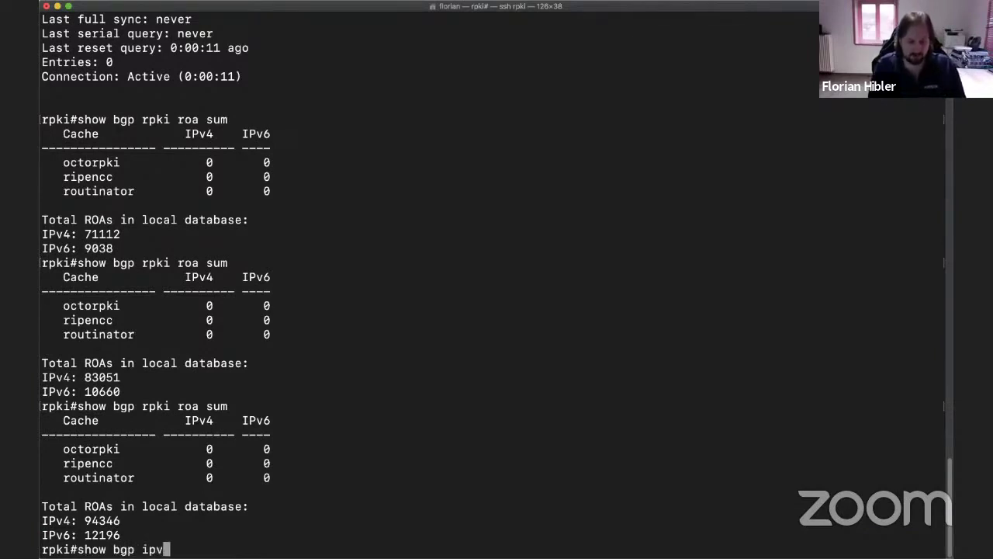
pyautogui.write('4 uni 1.')
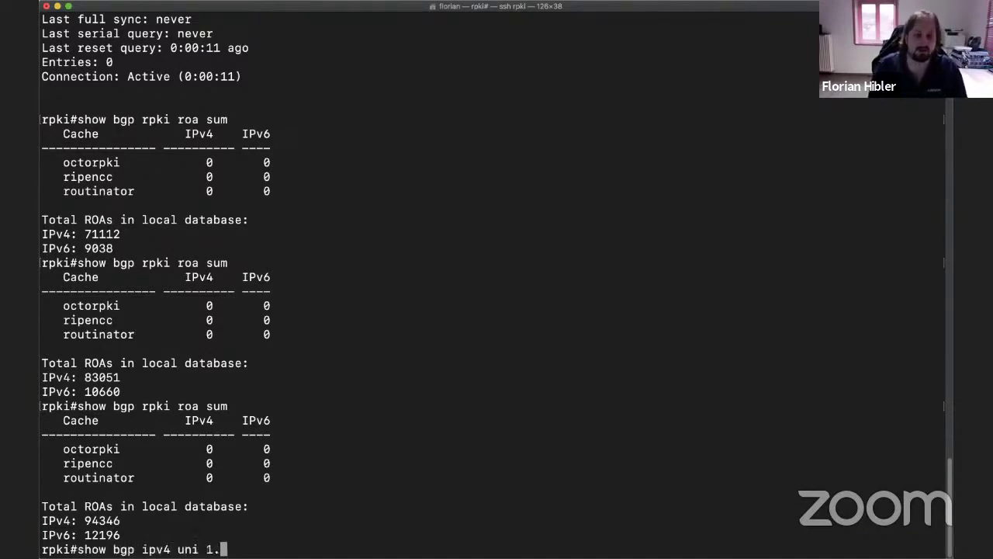
pyautogui.write('1.1.0/24')
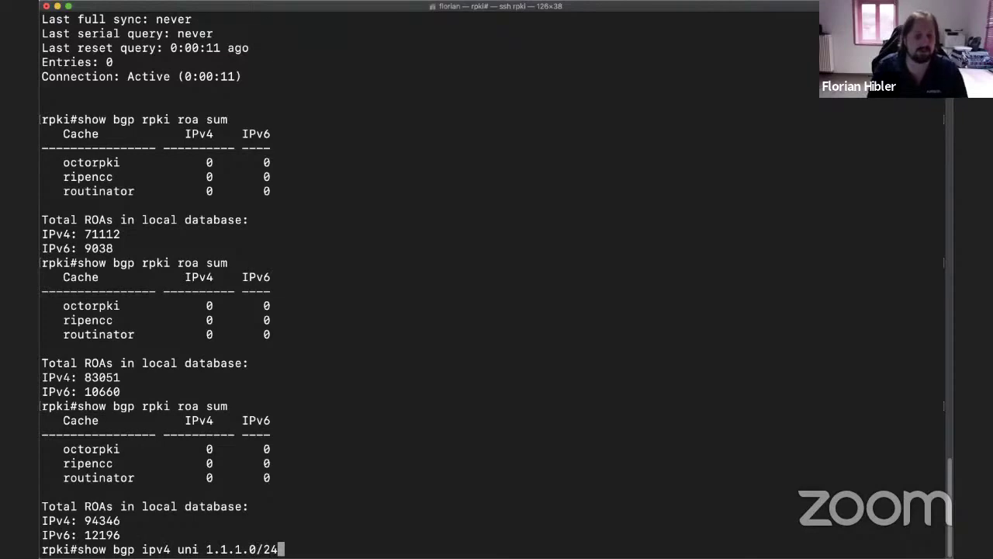
pyautogui.press('Return')
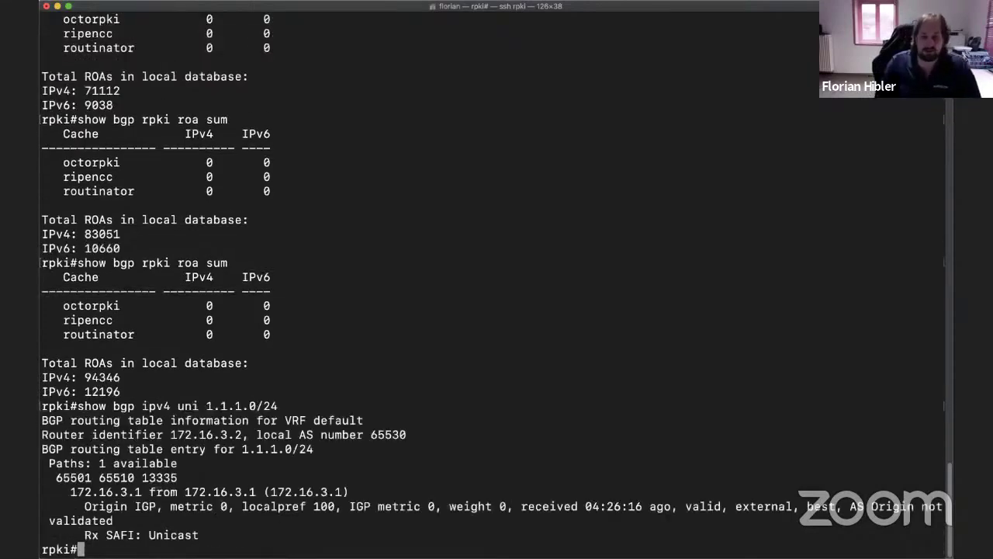
pyautogui.moveTo(852, 506); pyautogui.dragTo(122, 528)
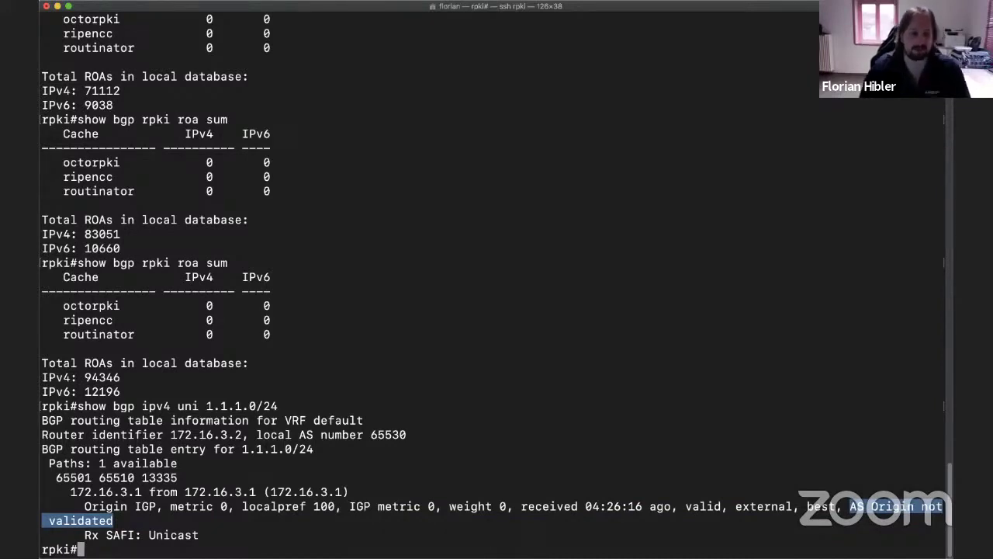
# Step: Recheck the RPKI ROA summary once and the IPv4 unicast entry for 1.1.1.0/24 twice
pyautogui.press('Up')
pyautogui.press('Up')
pyautogui.press('Return')
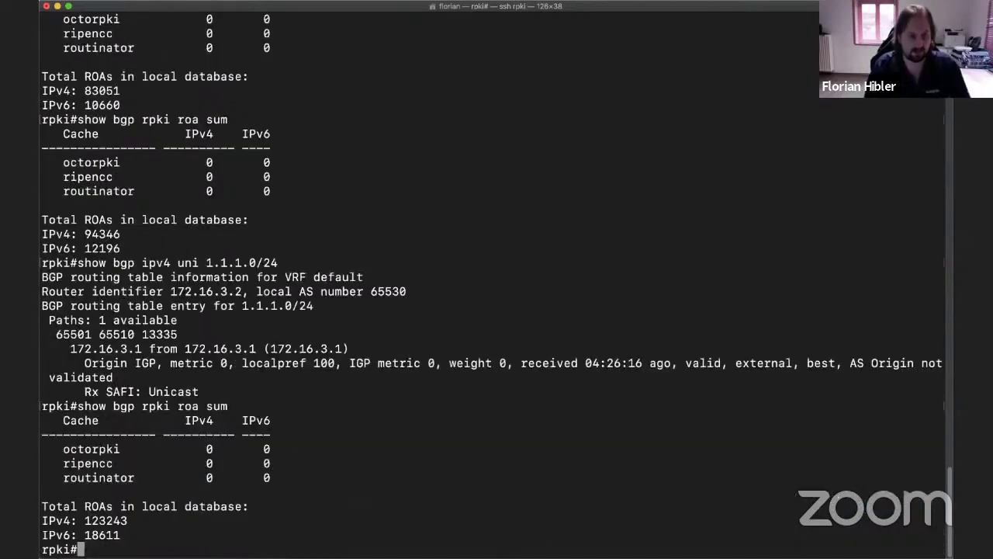
pyautogui.press('Up')
pyautogui.press('Up')
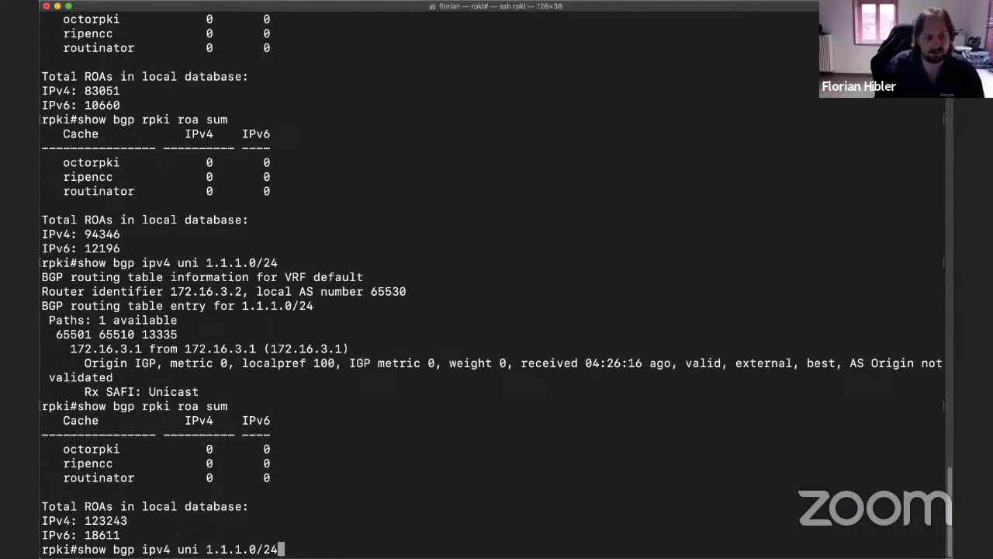
pyautogui.press('Return')
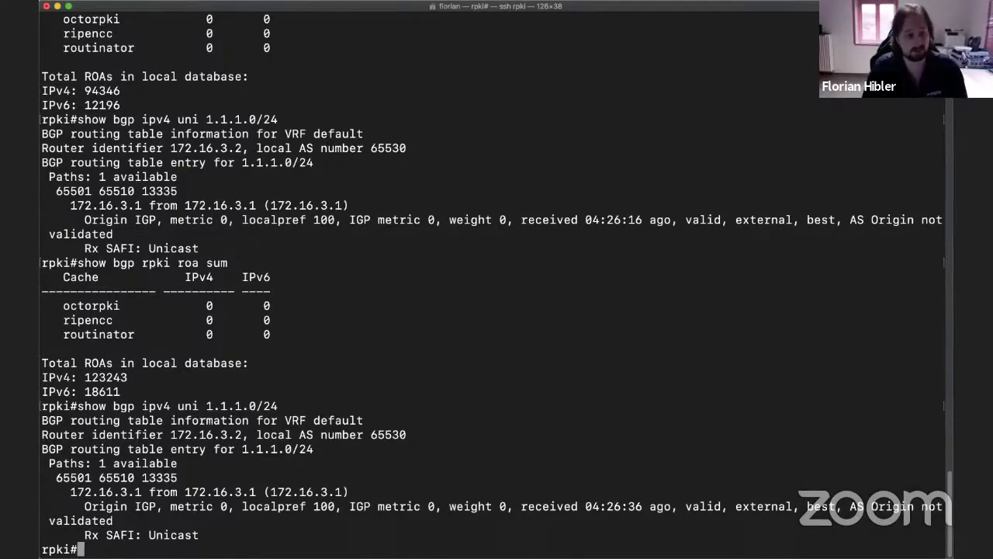
pyautogui.press('Up')
pyautogui.press('Return')
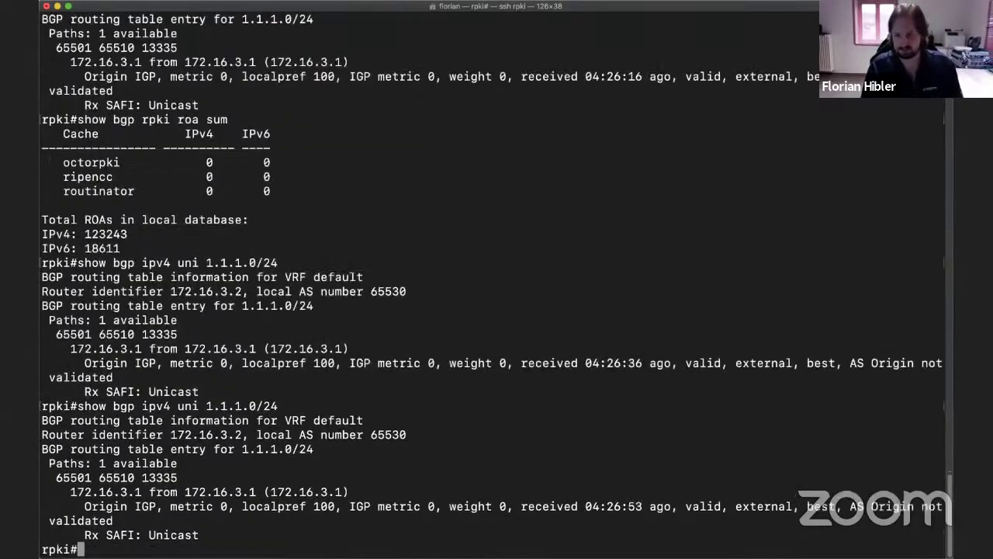
# Step: Run the RPKI ROA summary five more times to monitor the per-cache and total ROA counts
pyautogui.press('Up')
pyautogui.press('Up')
pyautogui.press('Return')
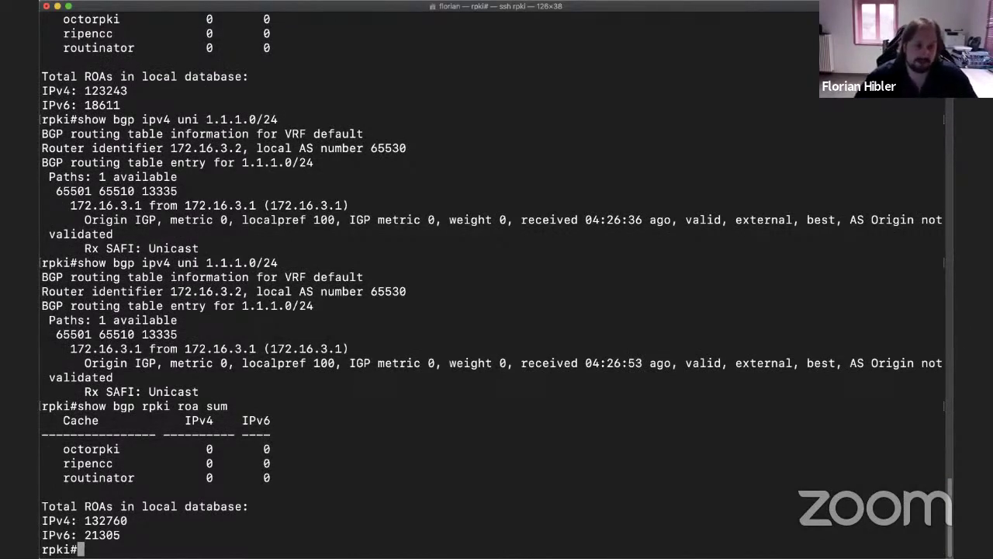
pyautogui.press('Up')
pyautogui.press('Return')
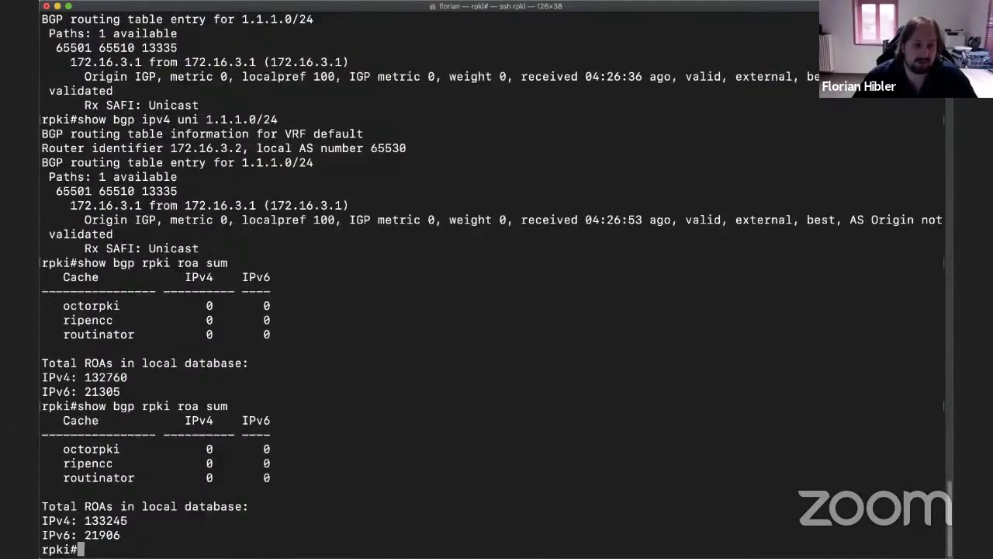
pyautogui.press('Up')
pyautogui.press('Return')
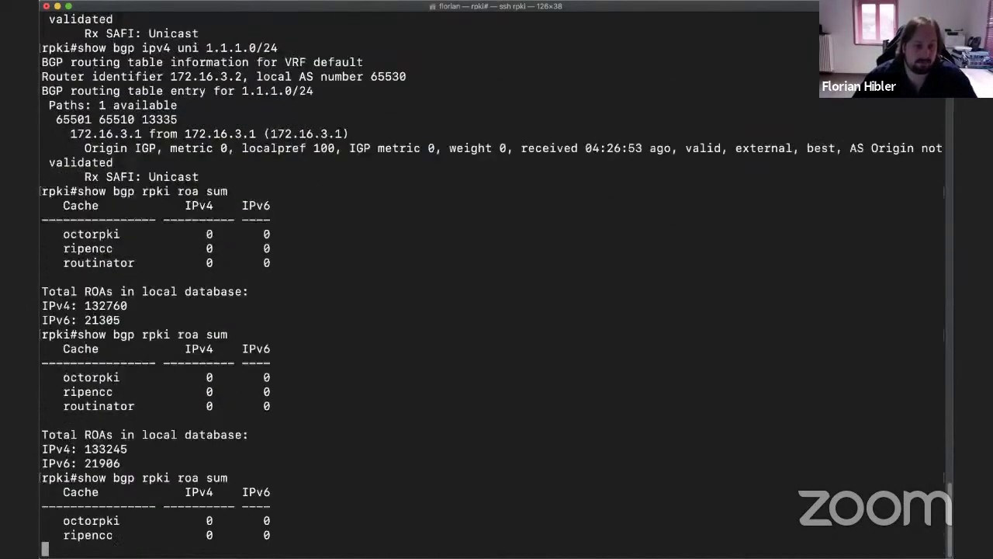
pyautogui.press('Up')
pyautogui.press('Return')
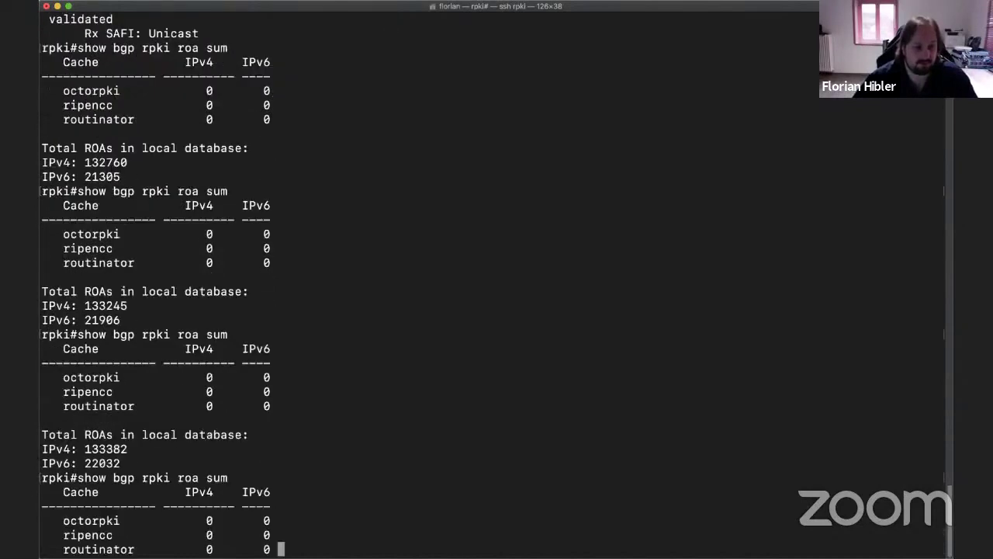
pyautogui.press('Up')
pyautogui.press('Return')
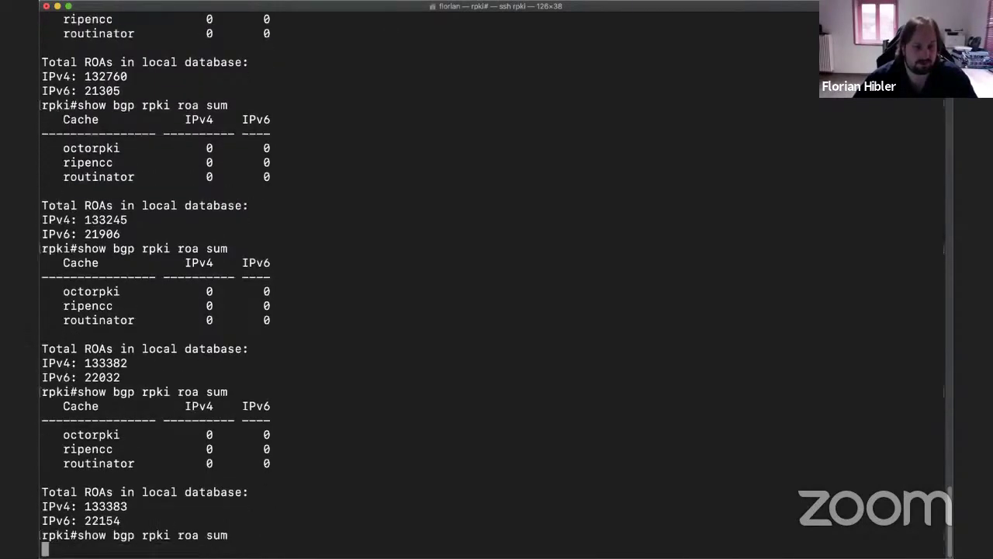
# Step: Show the BGP RPKI cache details, highlight the octorpki and ripencc states, and page to the end of the output
pyautogui.press('Up')
pyautogui.press('Up')
pyautogui.press('Down')
pyautogui.press('Up')
pyautogui.press('Down')
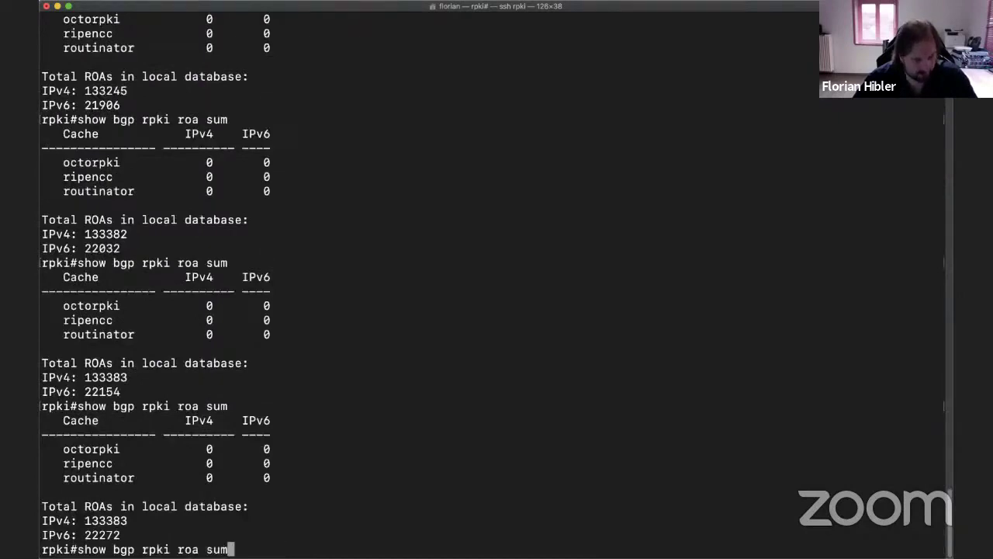
pyautogui.press('BackSpace')
pyautogui.press('BackSpace')
pyautogui.press('BackSpace')
pyautogui.press('BackSpace')
pyautogui.press('BackSpace')
pyautogui.press('BackSpace')
pyautogui.press('BackSpace')
pyautogui.write('cache')
pyautogui.press('Return')
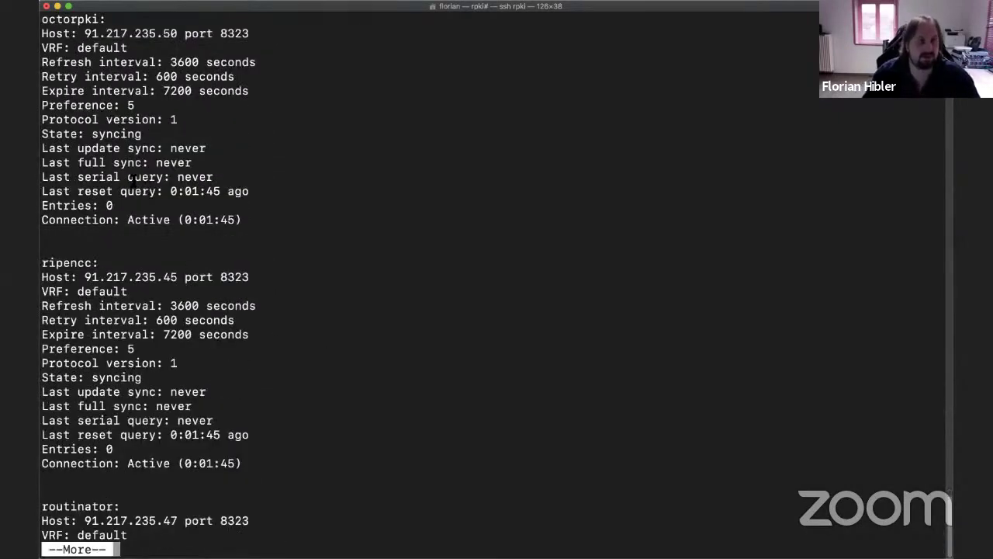
pyautogui.doubleClick(131, 134)
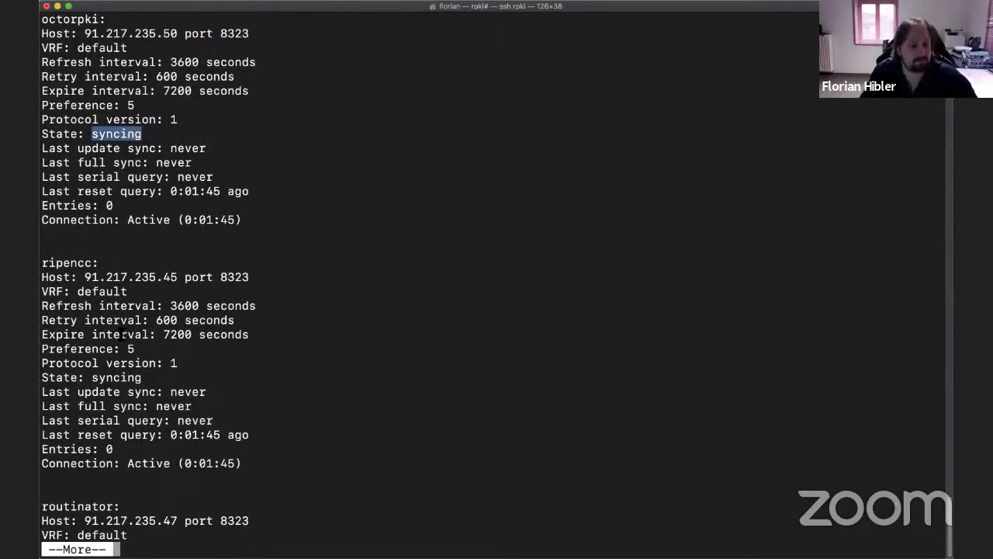
pyautogui.doubleClick(117, 378)
pyautogui.click(303, 385)
pyautogui.press('space')
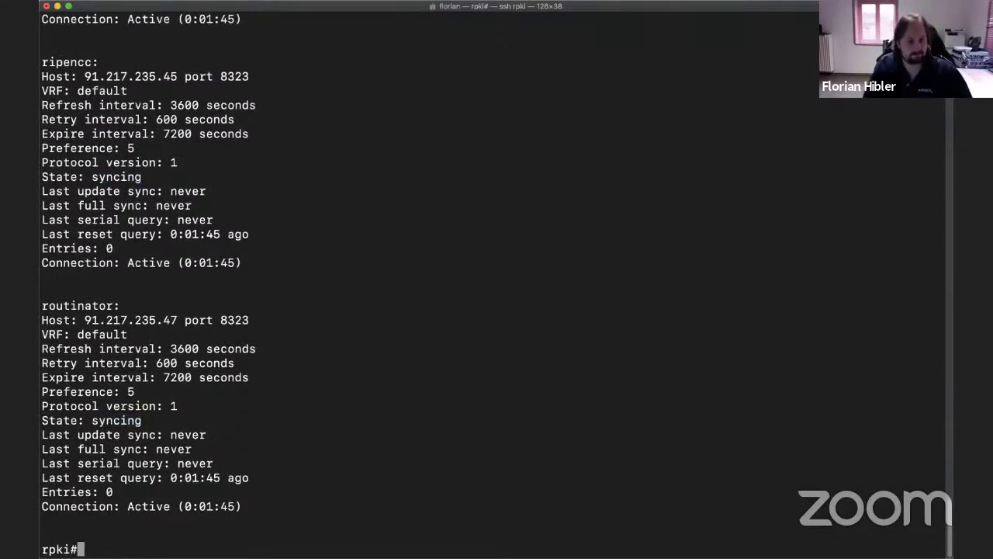
# Step: Show the RPKI ROA summary again and highlight the octorpki and ripencc rows
pyautogui.write('show bgp rpki roa sum')
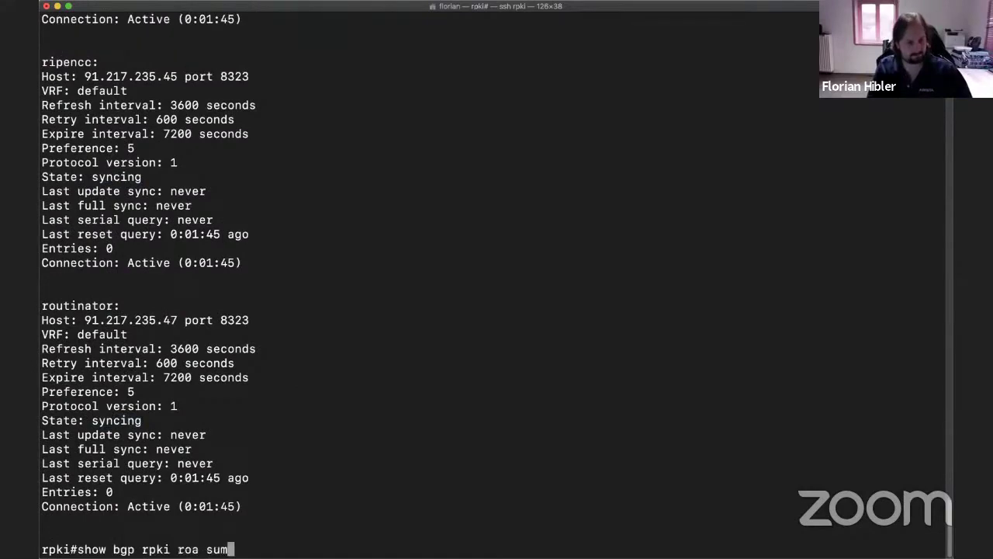
pyautogui.press('Return')
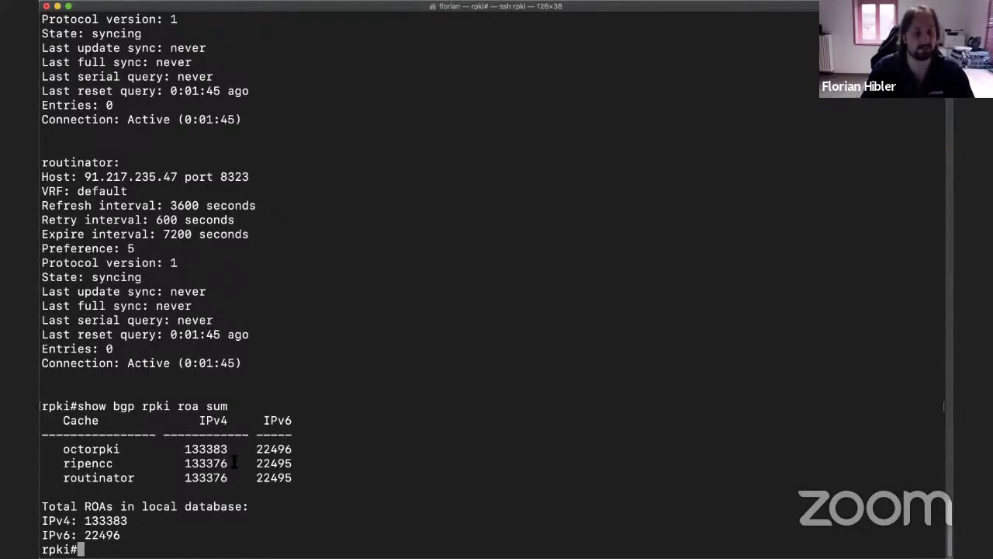
pyautogui.moveTo(47, 449); pyautogui.dragTo(304, 464)
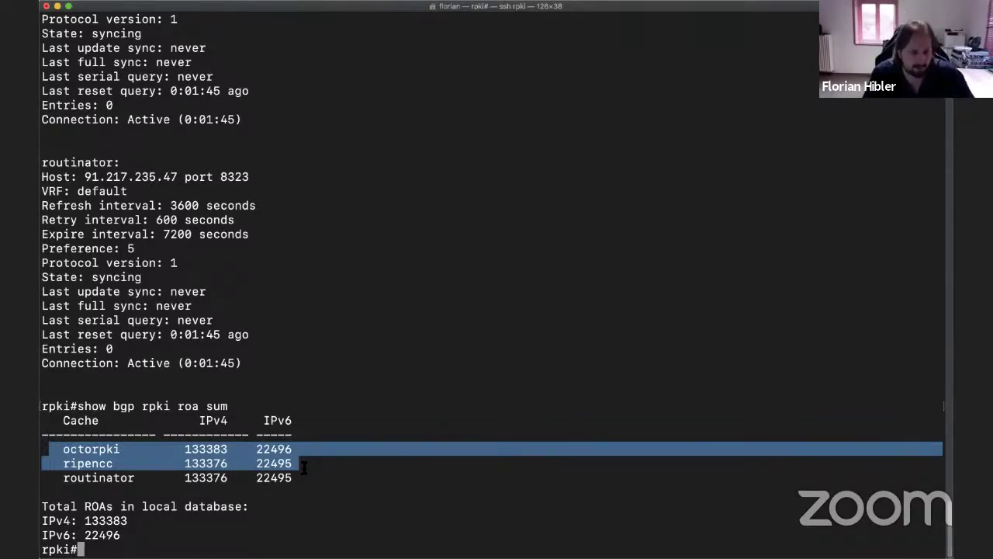
# Step: Recall and rerun the BGP IPv4 unicast lookup for 1.1.1.0/24 to recheck its AS origin status
pyautogui.write('show bgp rpki cache')
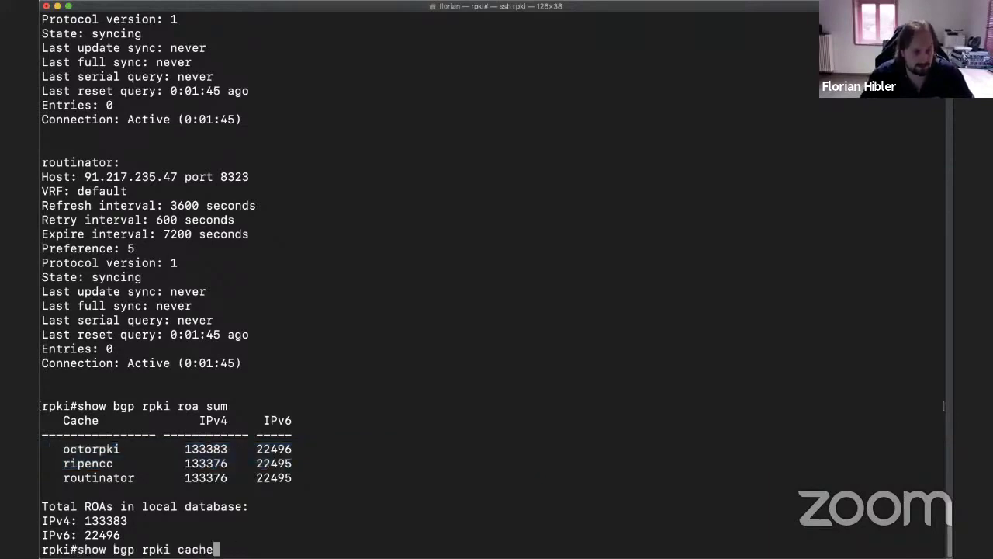
pyautogui.press('Up')
pyautogui.press('Up')
pyautogui.press('Return')
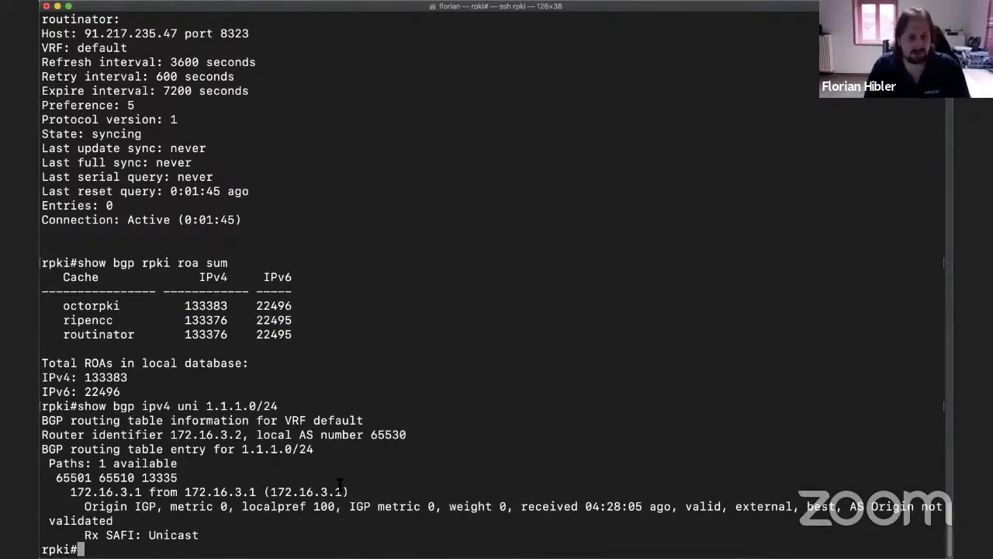
# Step: Show the BGP section of the running configuration with "show run sec bgp" and highlight the "ibgp send" line
pyautogui.write('show r')
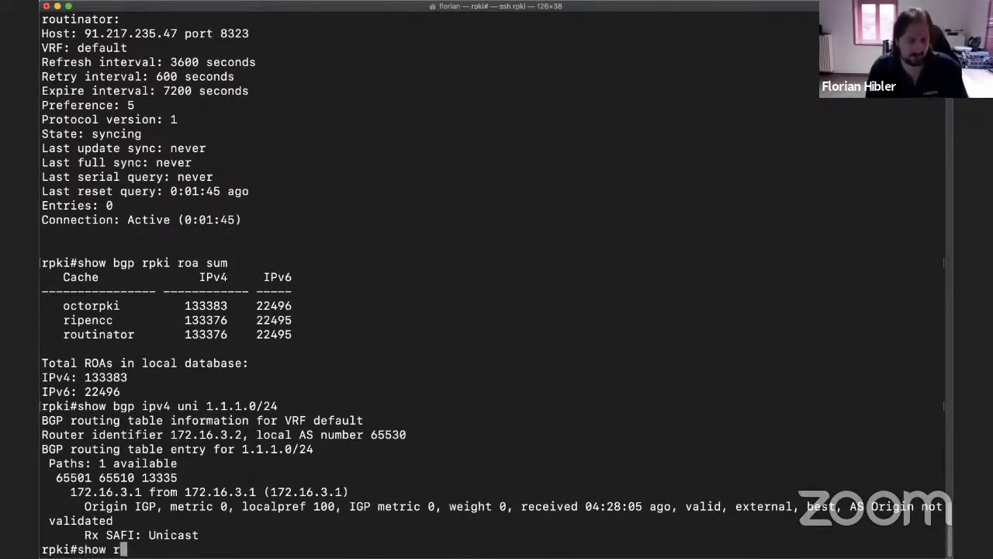
pyautogui.write('un sec bgp')
pyautogui.press('Return')
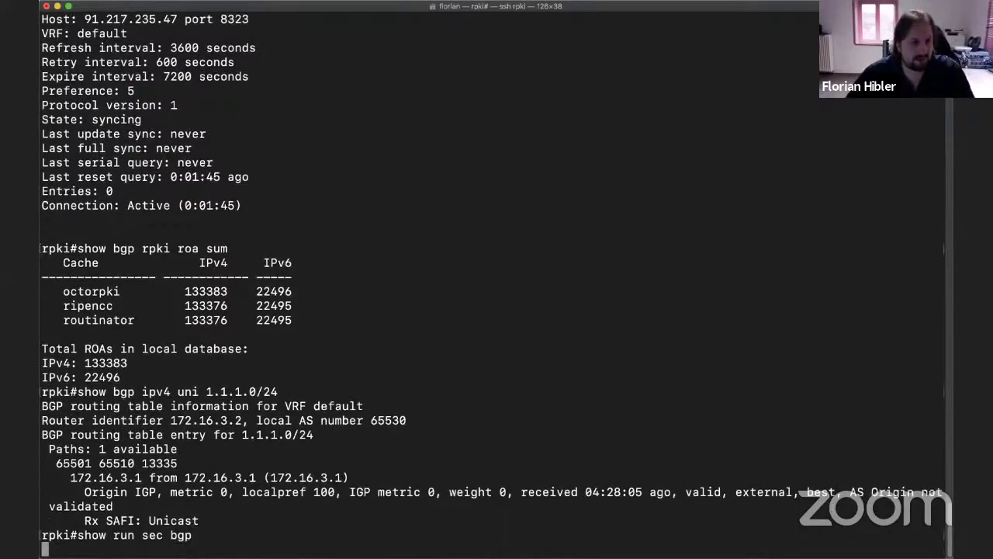
pyautogui.moveTo(165, 534); pyautogui.dragTo(62, 535)
pyautogui.click(63, 521)
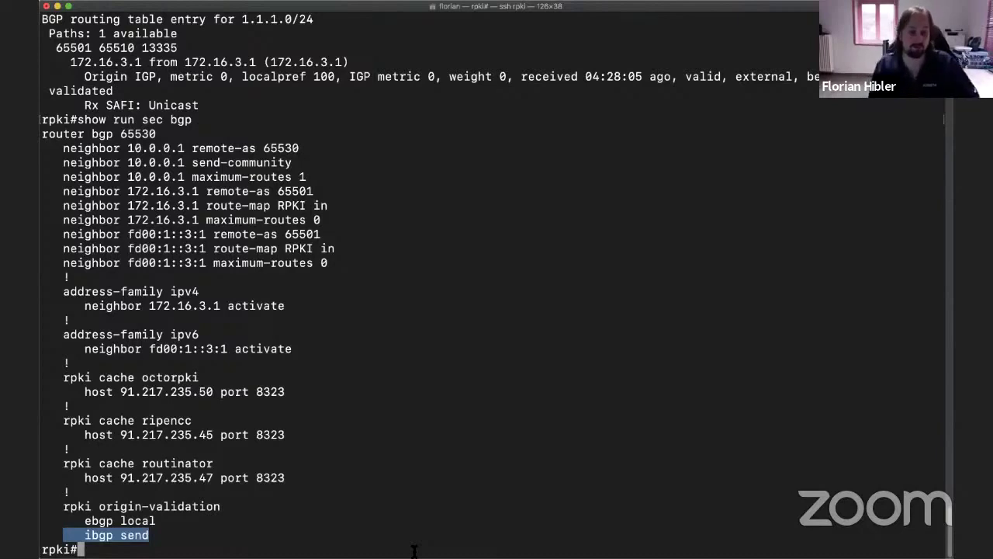
# Step: Repeat the BGP IPv4 unicast lookup for 1.1.1.0/24 to check its origin validation, local preference and community
pyautogui.press('Up')
pyautogui.press('Up')
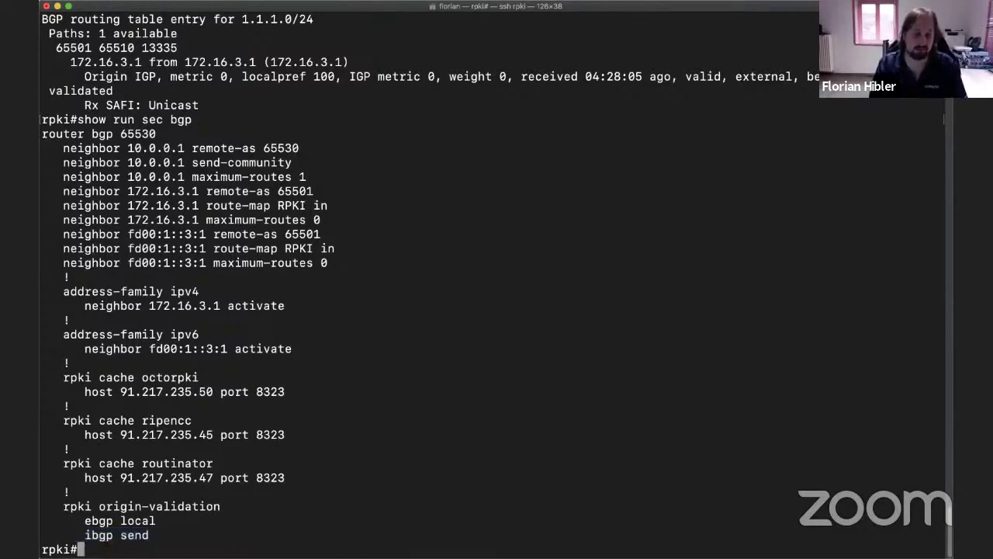
pyautogui.press('Return')
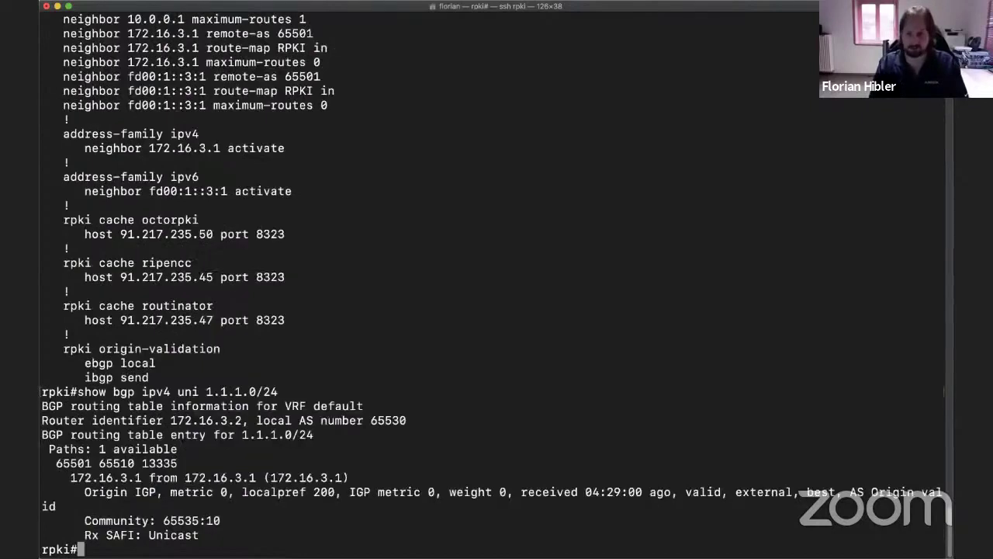
# Step: Highlight the AS Origin status of 1.1.1.0/24 and list filtered received routes with "show ip bgp neighbors received-routes filtered"
pyautogui.moveTo(850, 494); pyautogui.dragTo(70, 507)
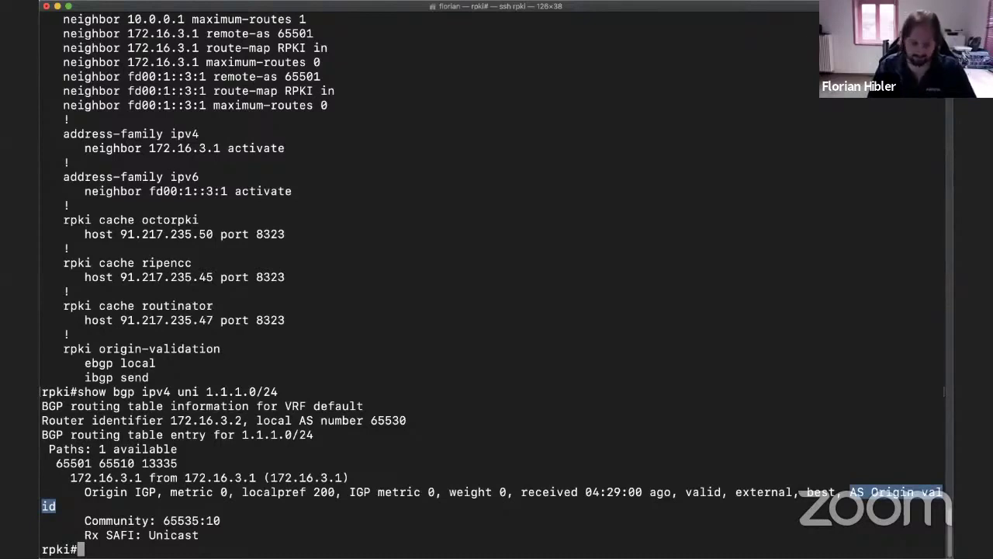
pyautogui.write('show op')
pyautogui.press('BackSpace')
pyautogui.press('BackSpace')
pyautogui.write('ip bgp neighbors r')
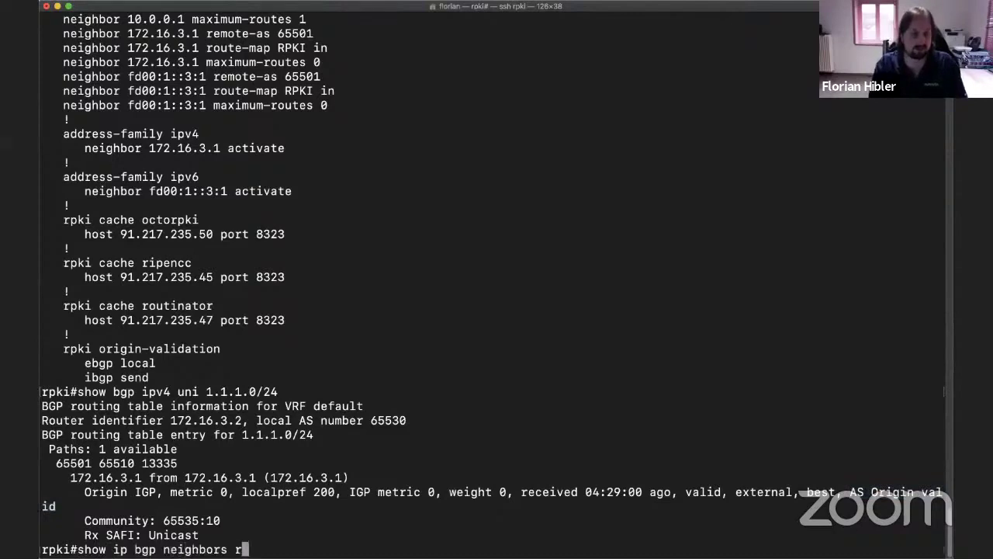
pyautogui.write('eiv')
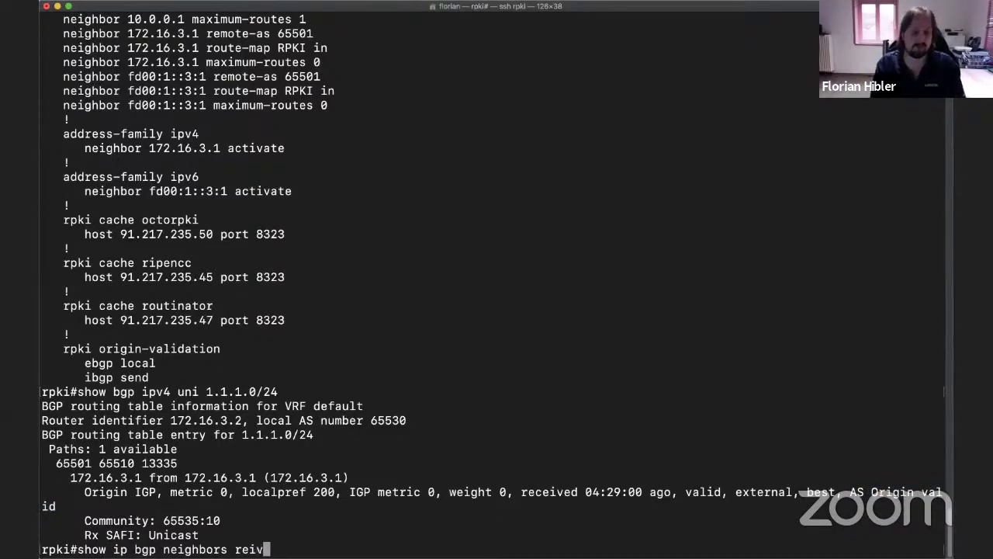
pyautogui.press('BackSpace')
pyautogui.press('BackSpace')
pyautogui.write('c')
pyautogui.press('Tab')
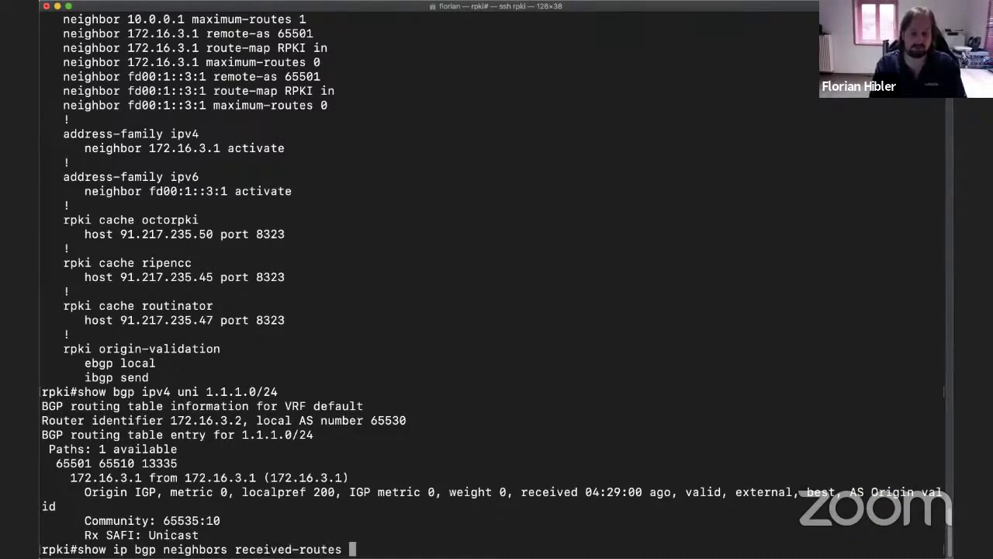
pyautogui.write('filtered')
pyautogui.press('Return')
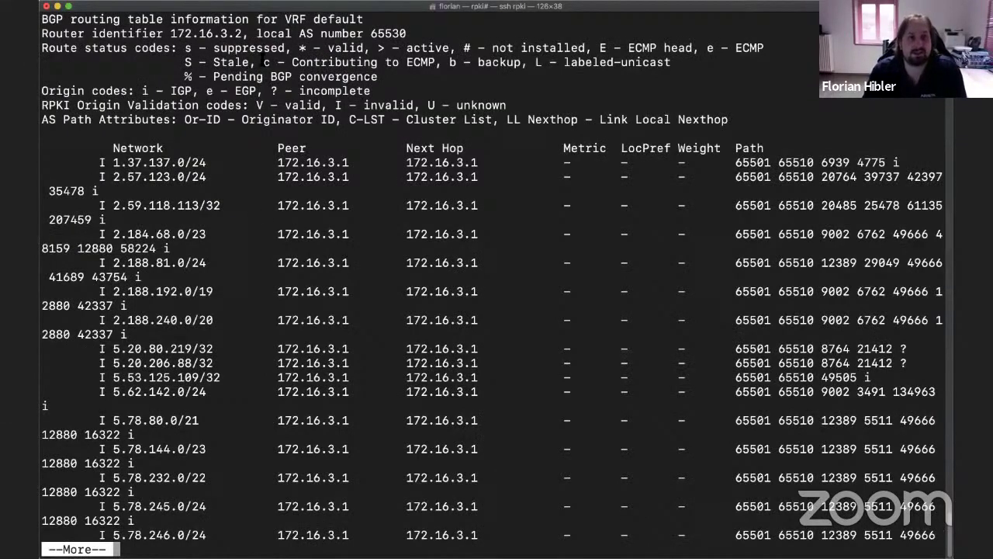
# Step: Highlight the RPKI Origin Validation codes legend and the first route's validation code, and leave the filtered route listing
pyautogui.moveTo(43, 105); pyautogui.dragTo(508, 105)
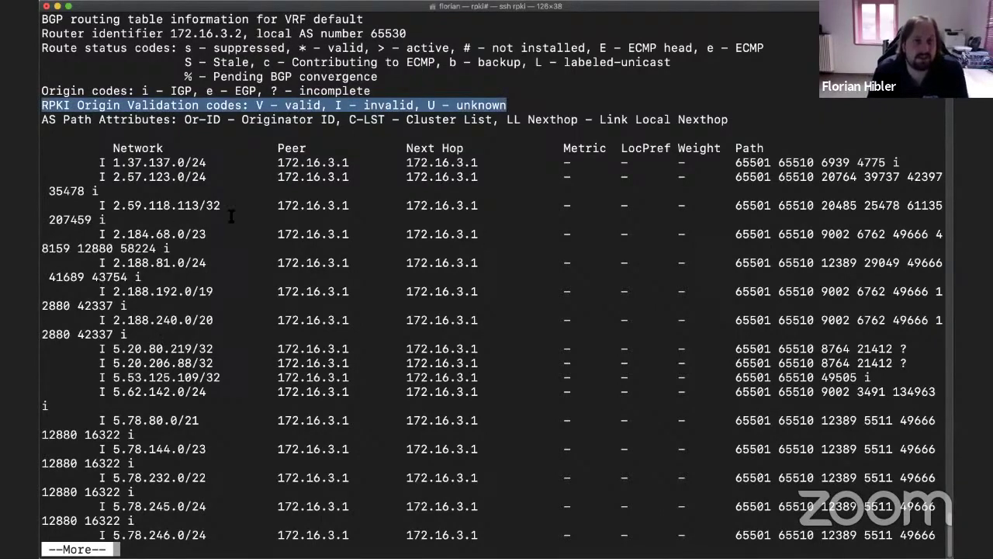
pyautogui.click(99, 162)
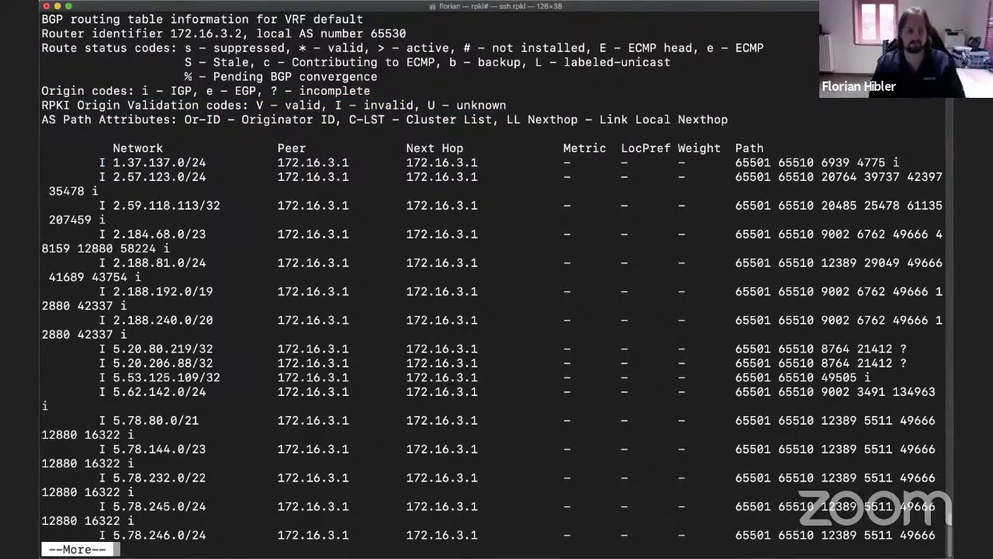
pyautogui.press('q')
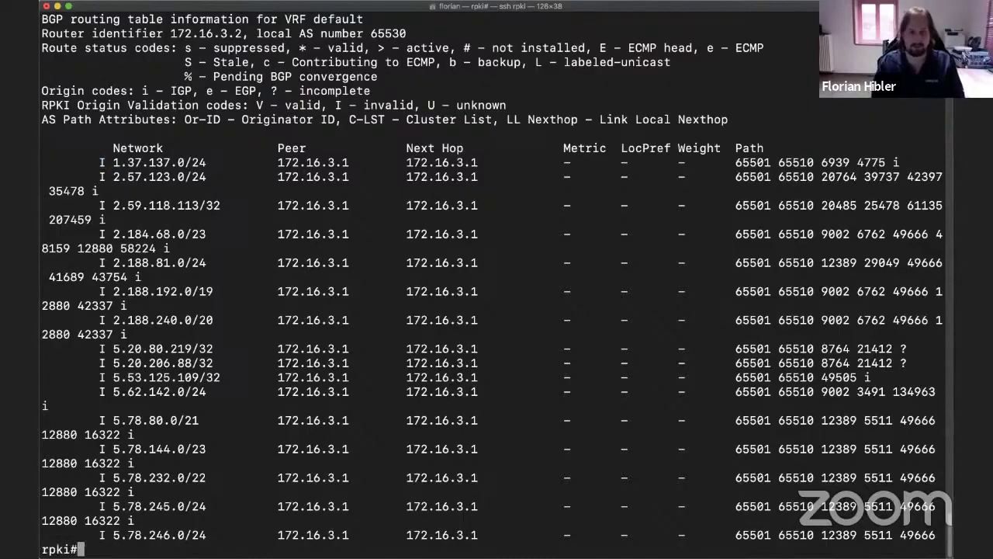
pyautogui.write('show')
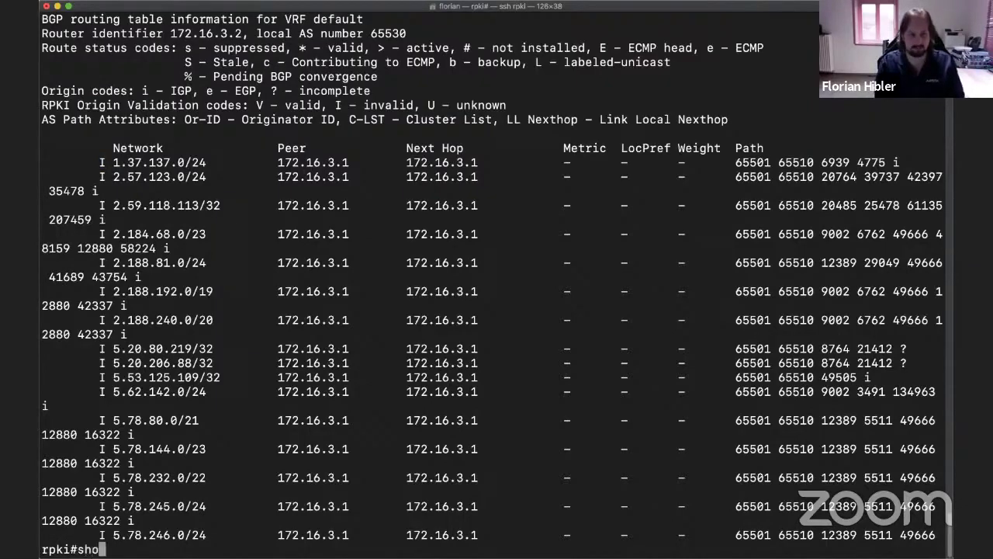
pyautogui.press('BackSpace')
pyautogui.press('BackSpace')
pyautogui.press('BackSpace')
pyautogui.press('BackSpace')
pyautogui.press('BackSpace')
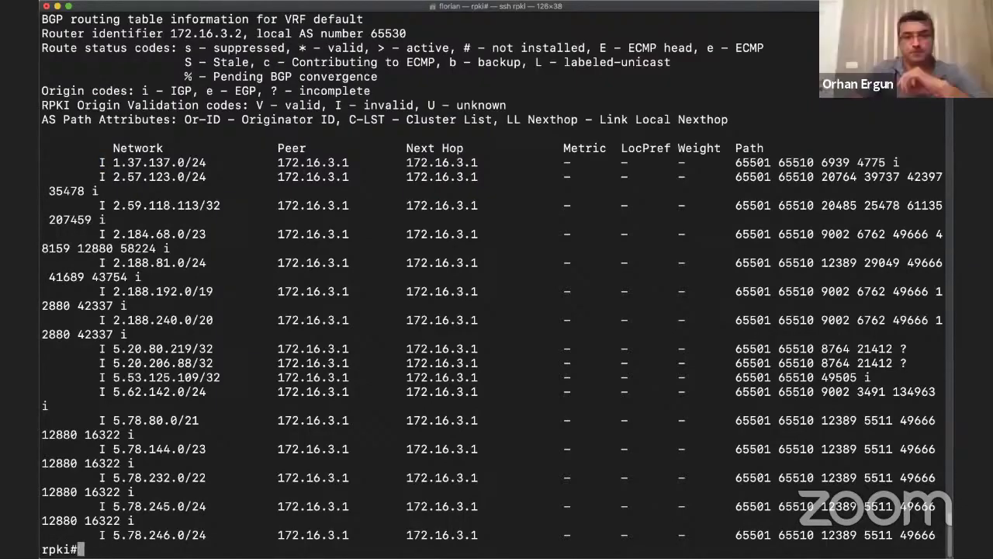
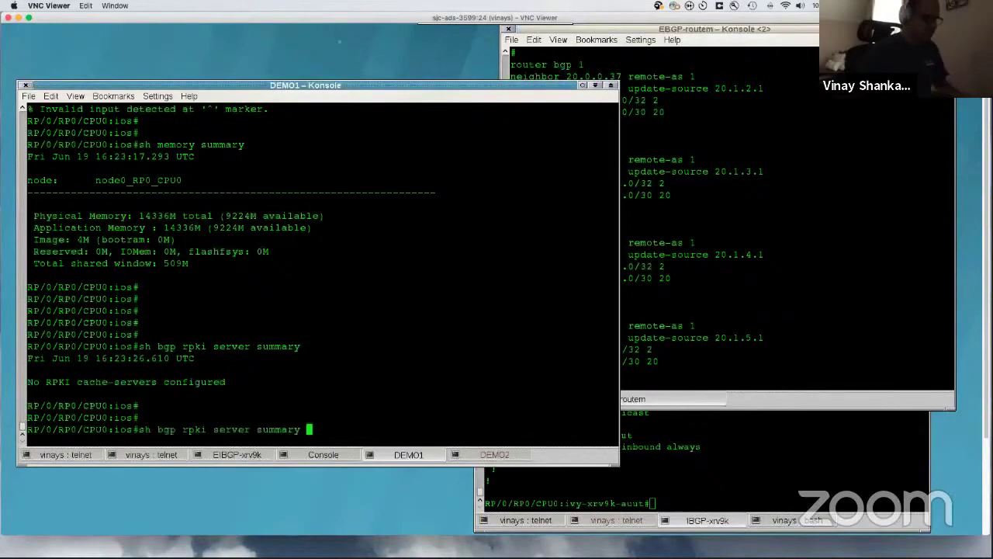
# Step: Rerun "sh bgp rpki server summary" on the DEMO1 router and enter configuration mode for router bgp 64567
pyautogui.press('Return')
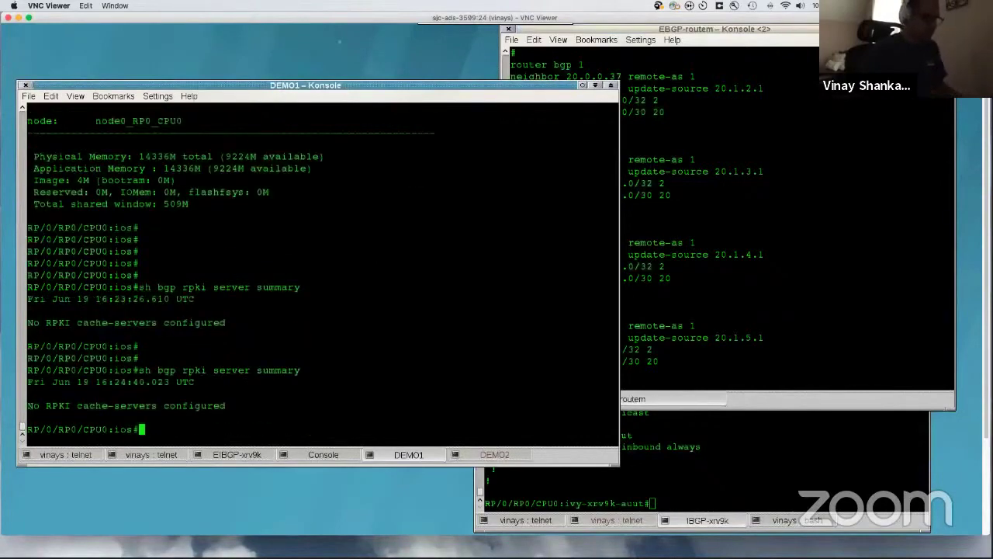
pyautogui.write('conf t')
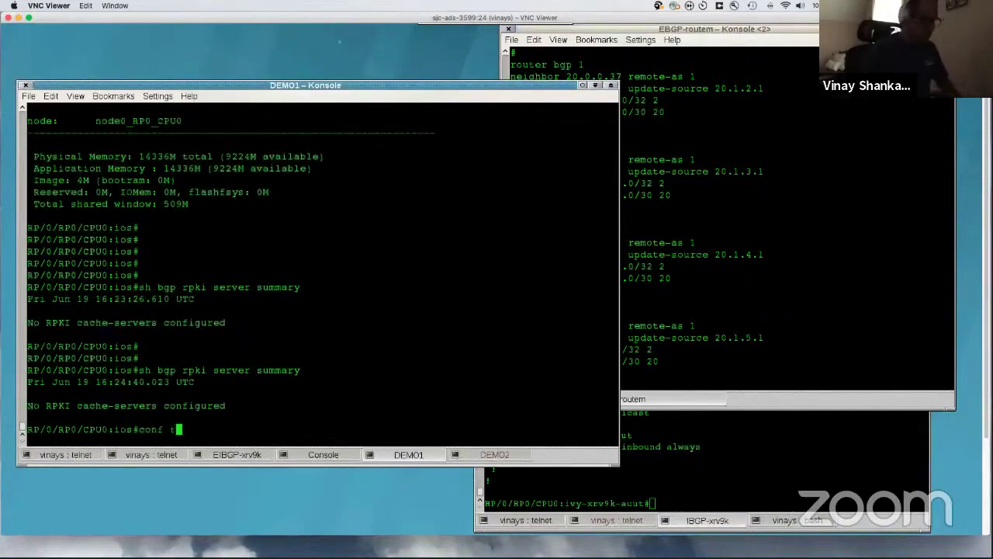
pyautogui.press('Return')
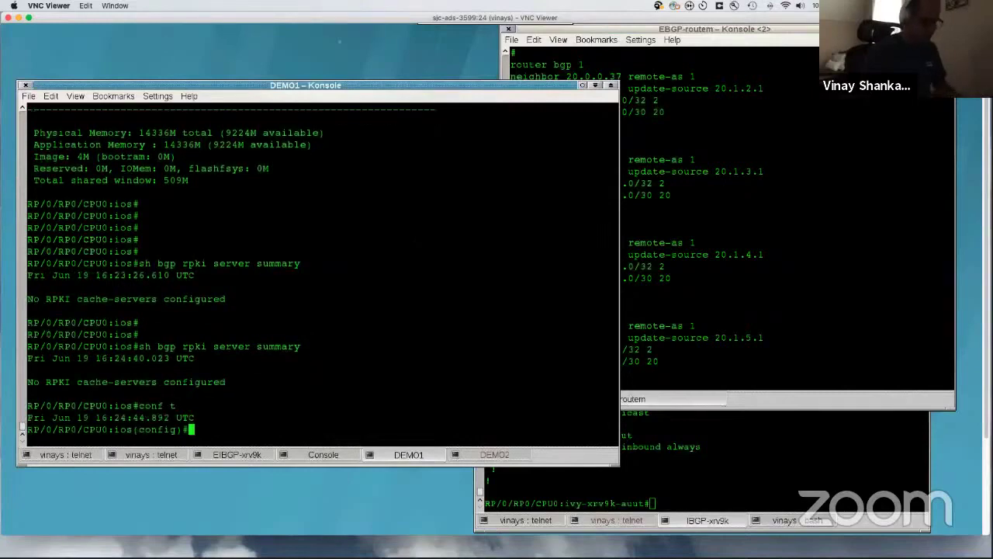
pyautogui.write('com')
pyautogui.press('Up')
pyautogui.press('Down')
pyautogui.write('mit')
pyautogui.press('Up')
pyautogui.press('Up')
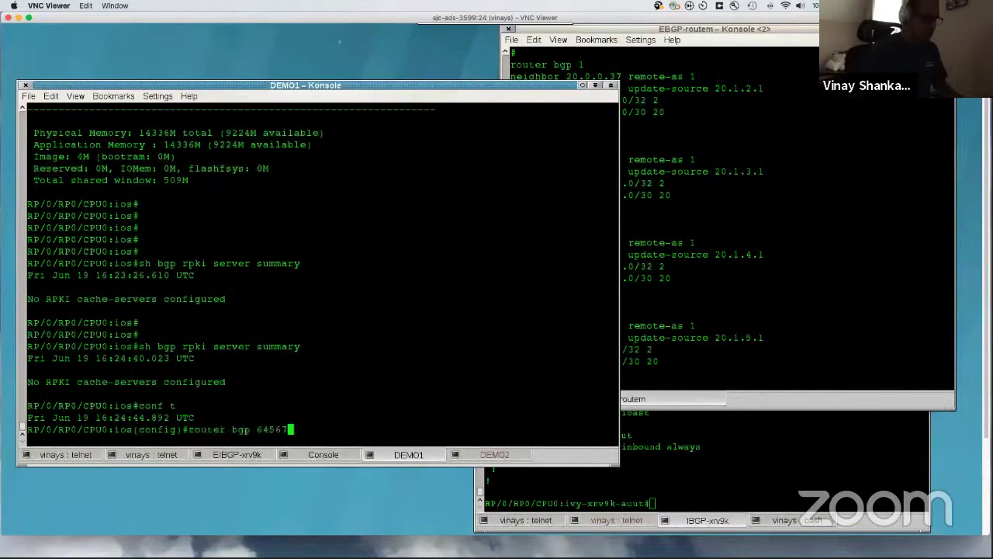
pyautogui.press('Return')
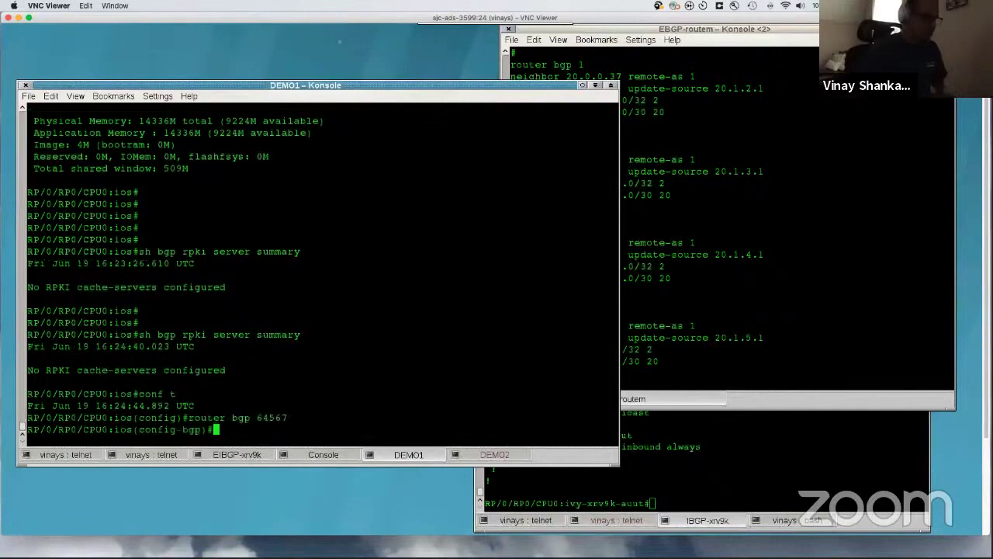
# Step: Copy the rpki server entries 91.217.235.45 and 91.217.235.47, both on tcp port 8323, from the earlier BGP output into the current configuration
pyautogui.scroll(10, 310, 272)
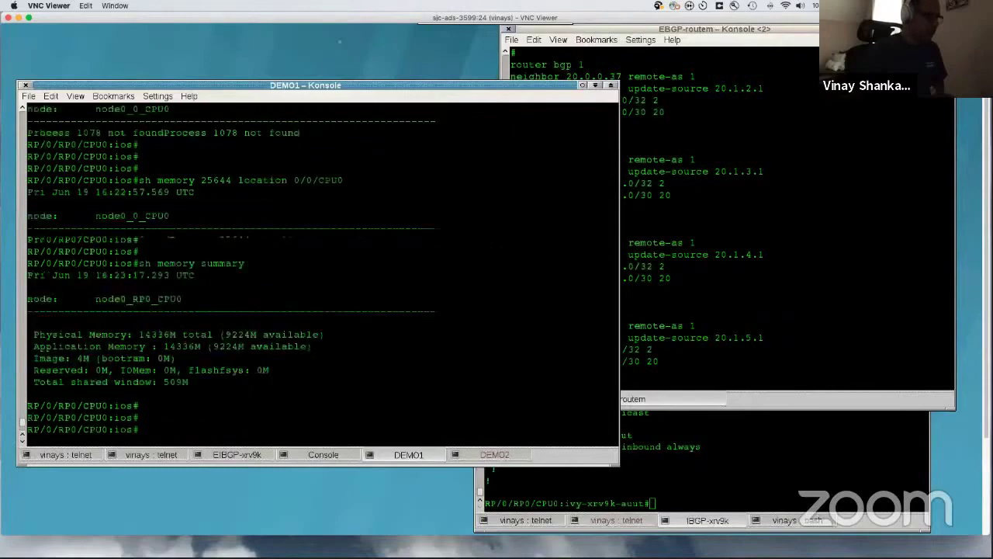
pyautogui.scroll(10, 319, 272)
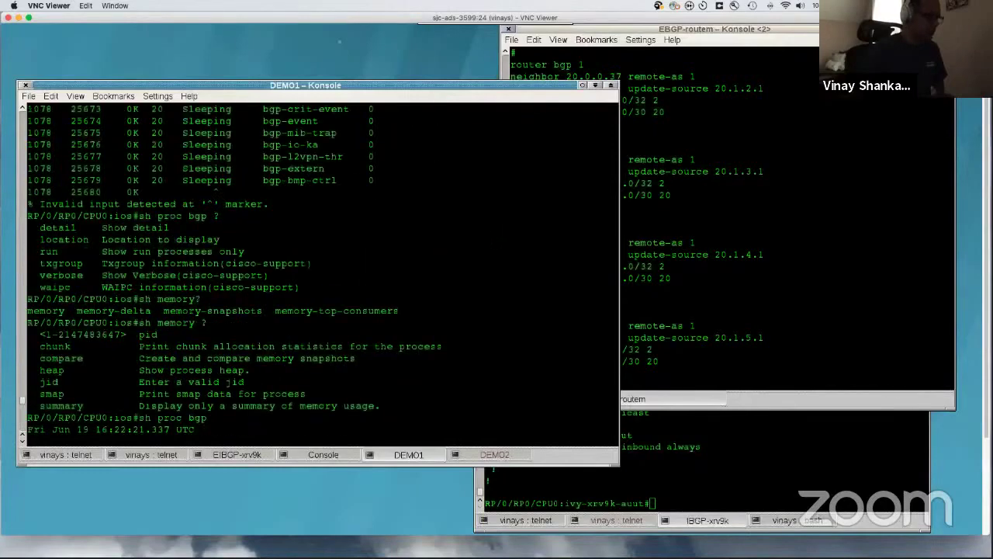
pyautogui.scroll(15, 318, 272)
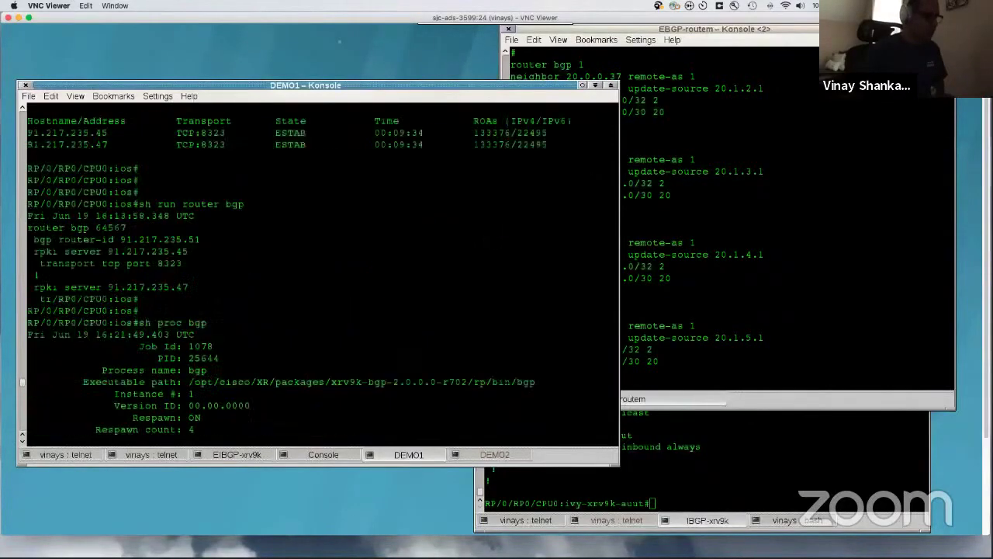
pyautogui.scroll(-2, 318, 272)
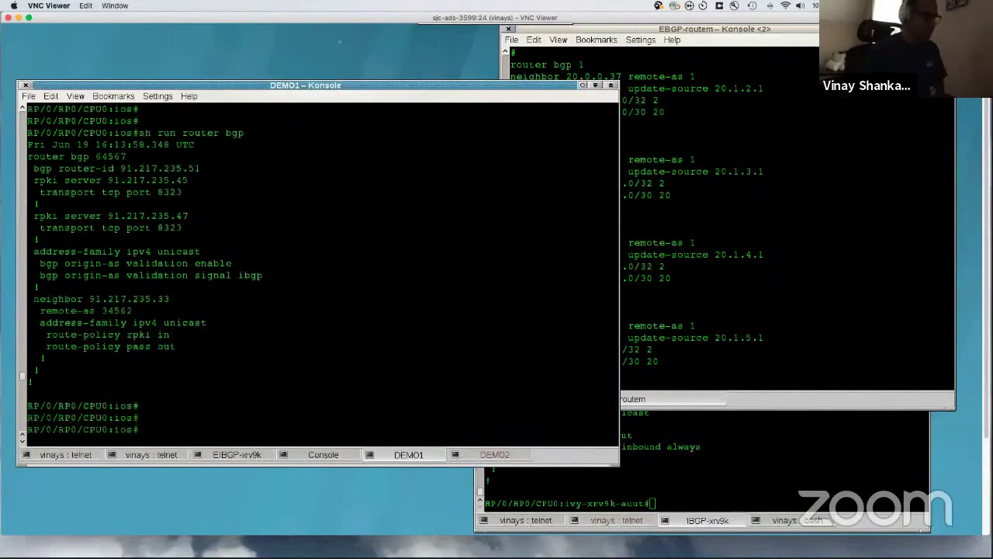
pyautogui.moveTo(31, 181); pyautogui.dragTo(31, 227)
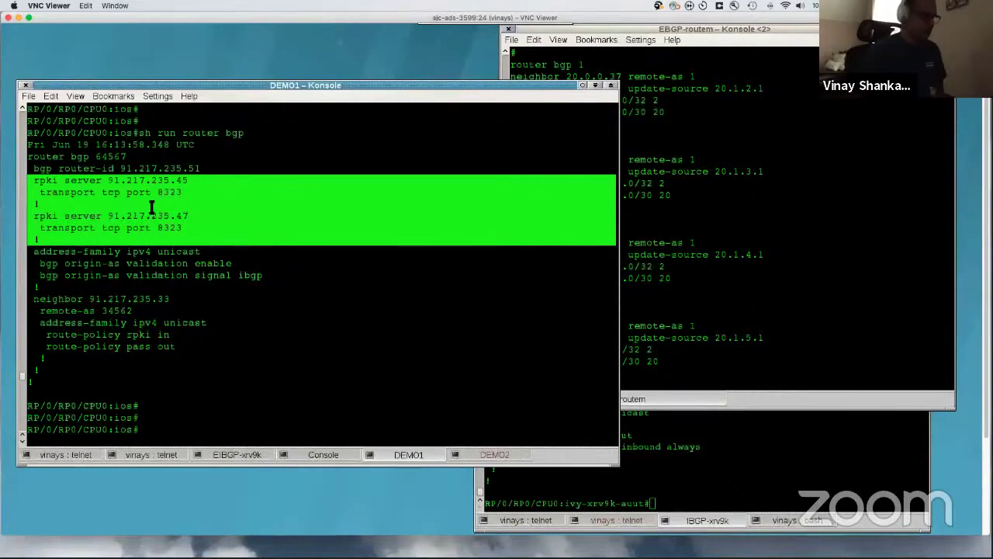
pyautogui.rightClick(302, 208)
pyautogui.click(285, 215)
pyautogui.rightClick(364, 215)
pyautogui.click(401, 230)
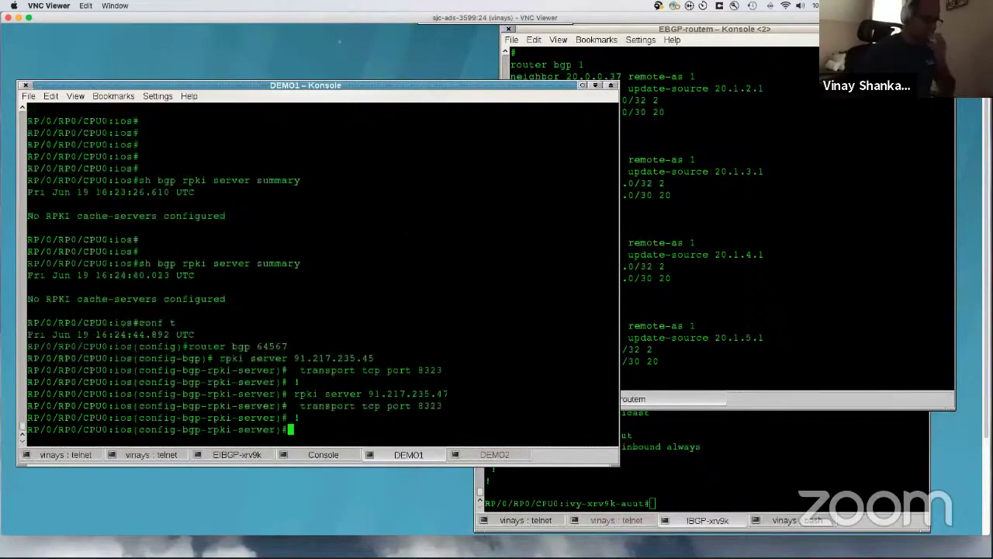
pyautogui.press('Return')
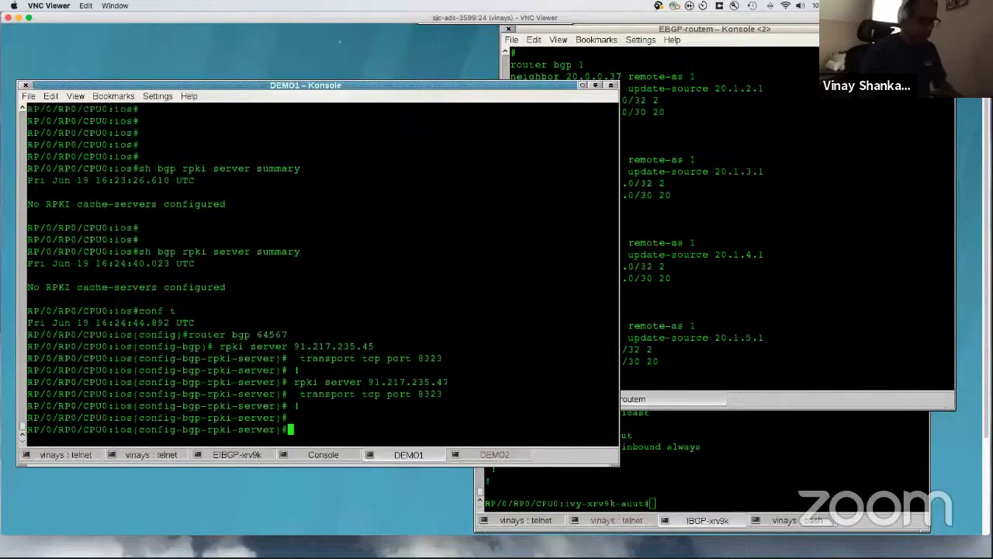
# Step: Commit the RPKI server configuration and exit to the exec prompt
pyautogui.write('commit')
pyautogui.press('Return')
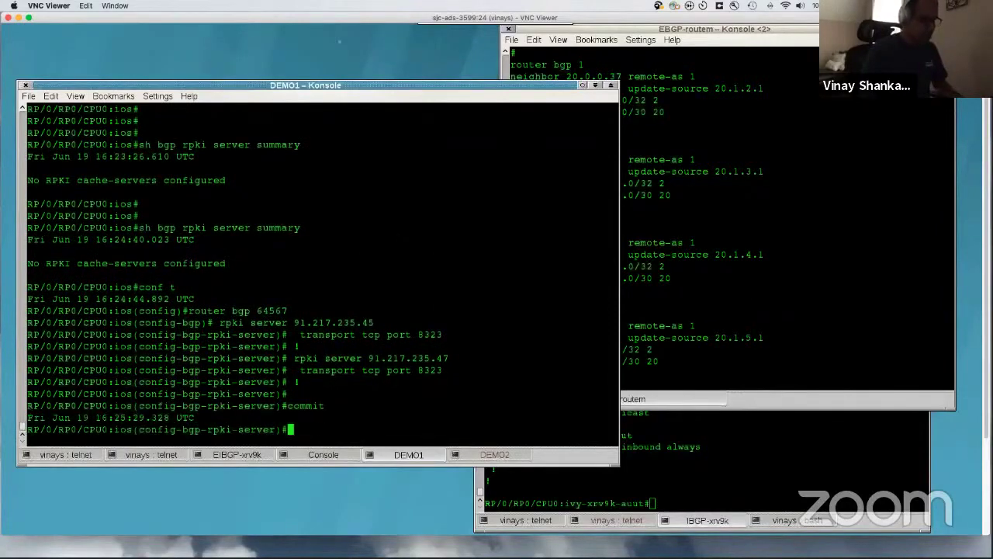
pyautogui.write('end')
pyautogui.press('Return')
pyautogui.press('Return')
pyautogui.press('Return')
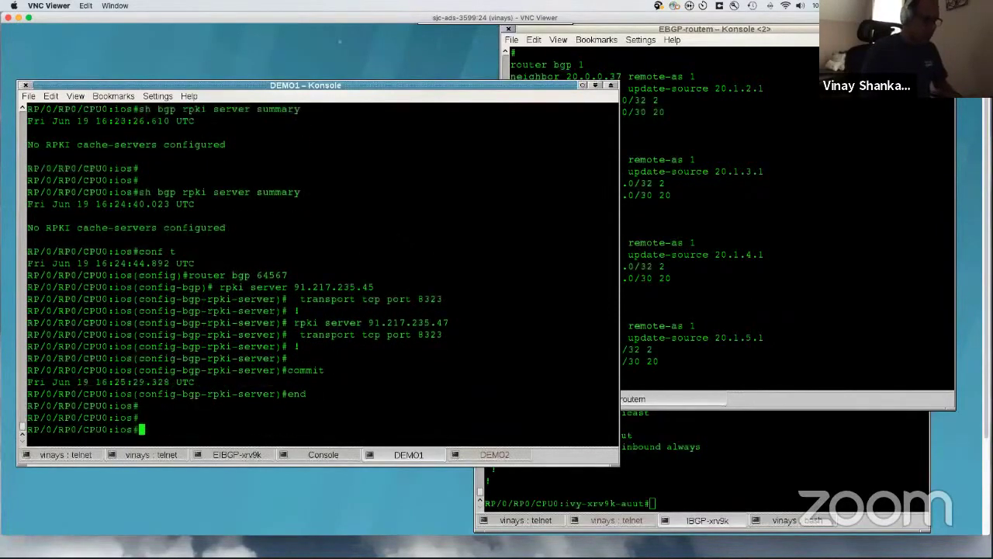
# Step: Run "sh bgp rpki server summary" twice to check the cache sessions and highlight the 91.217.235.45 row
pyautogui.press('Up')
pyautogui.press('Return')
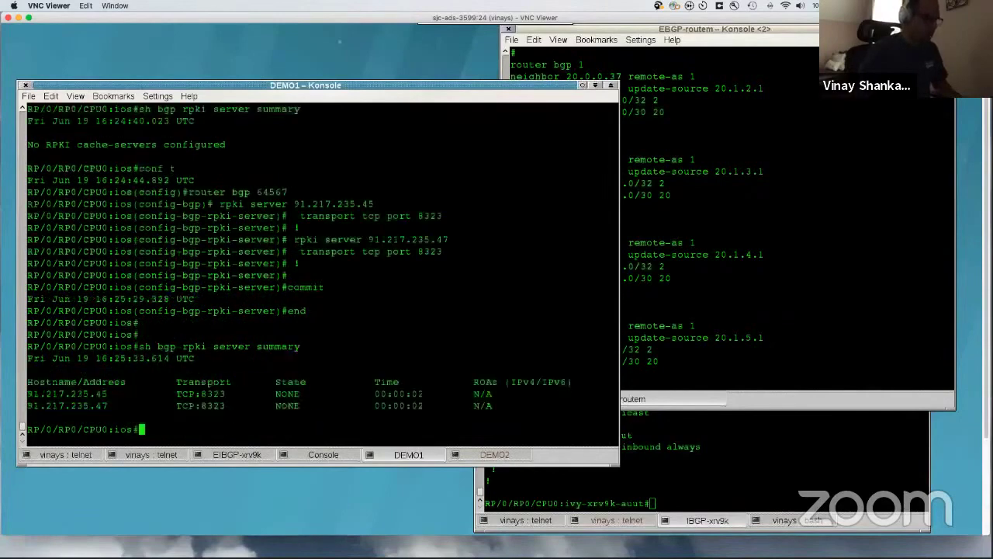
pyautogui.press('Return')
pyautogui.press('Return')
pyautogui.press('Up')
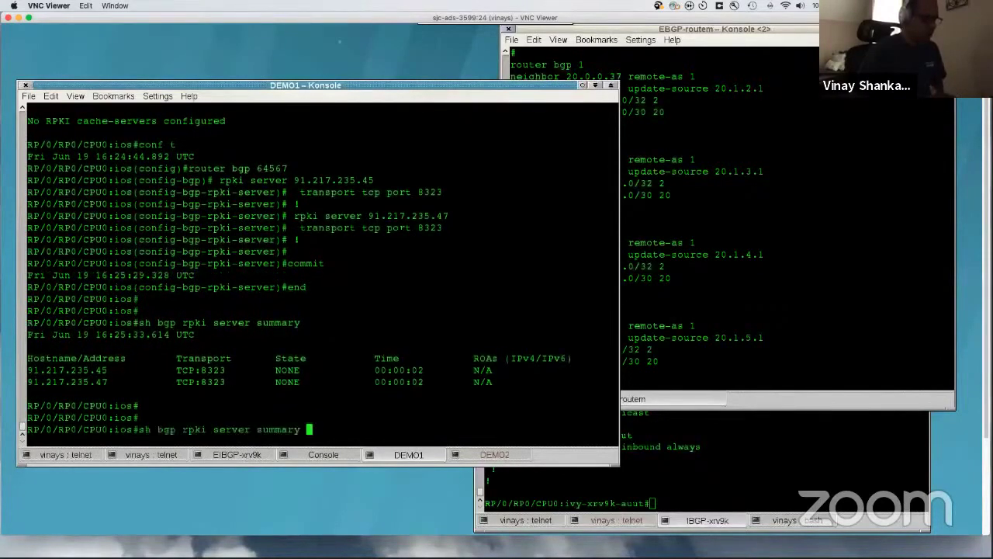
pyautogui.press('Return')
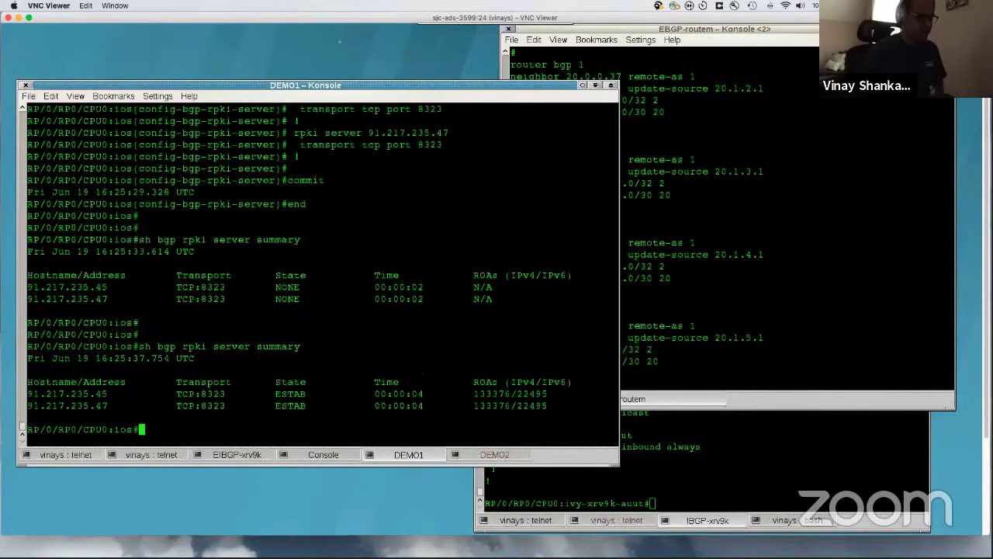
pyautogui.tripleClick(233, 394)
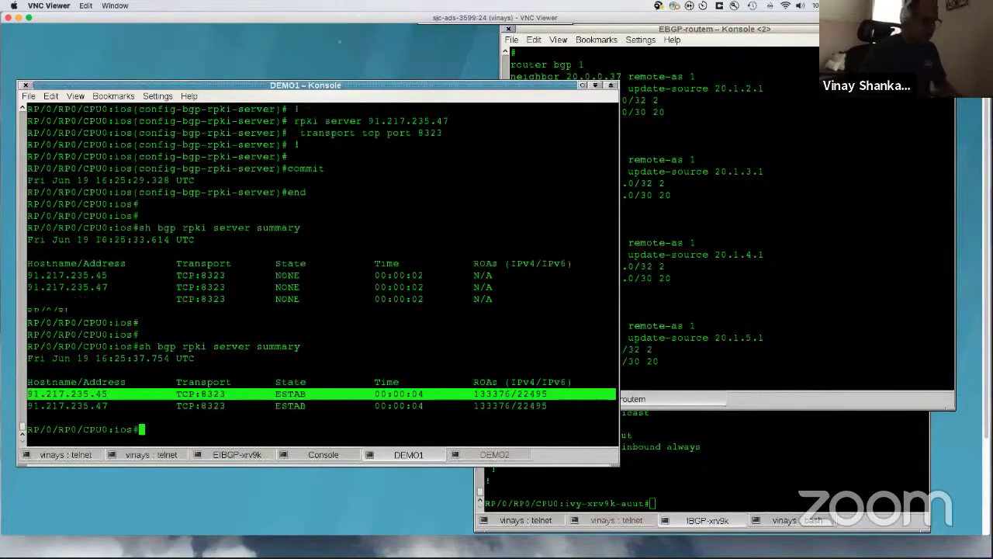
# Step: Show the detailed RPKI cache information with "sh bgp rpki server 91.217.235.45", reusing the address from the summary
pyautogui.press('Return')
pyautogui.doubleClick(77, 382)
pyautogui.press('super+c')
pyautogui.rightClick(204, 329)
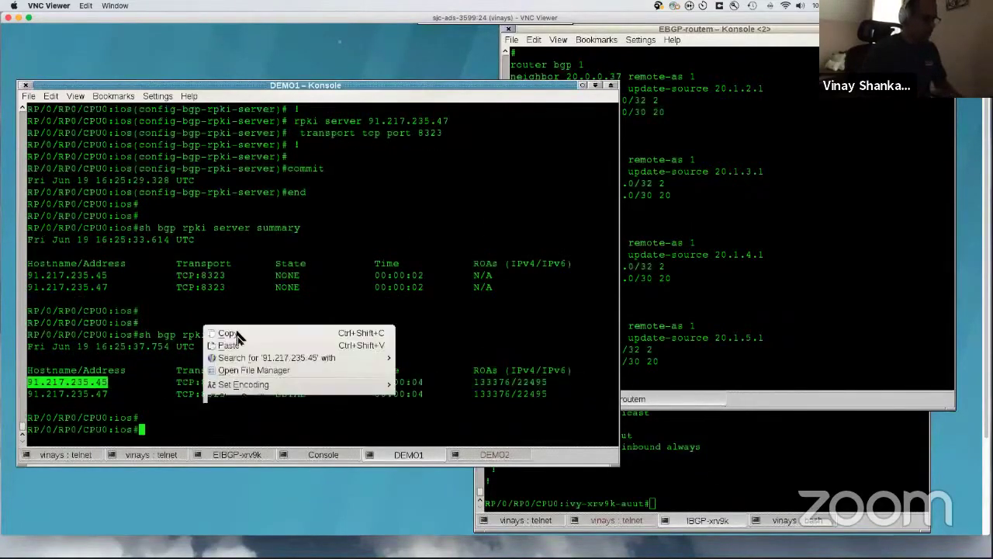
pyautogui.press('Escape')
pyautogui.write('sh bgp ')
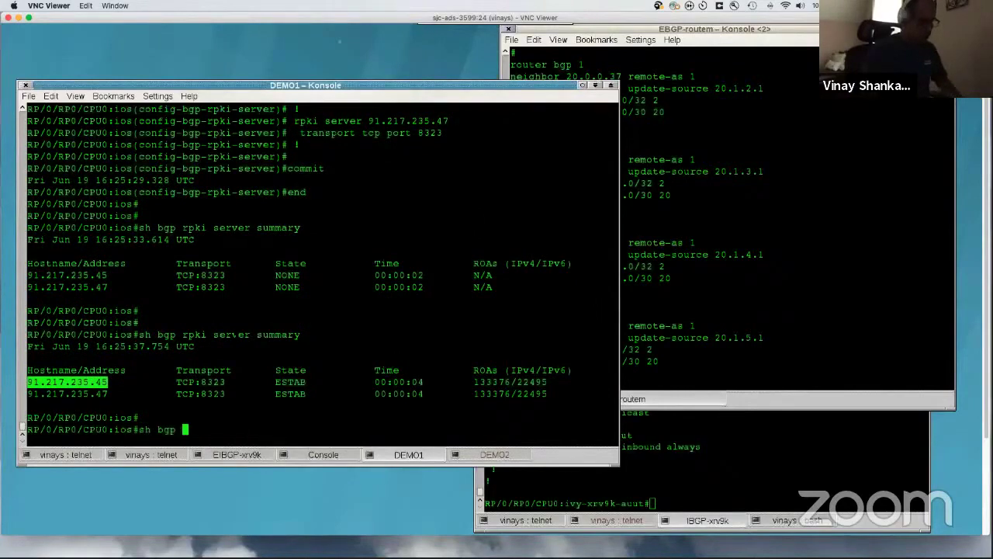
pyautogui.write('rpki server')
pyautogui.rightClick(249, 243)
pyautogui.click(268, 253)
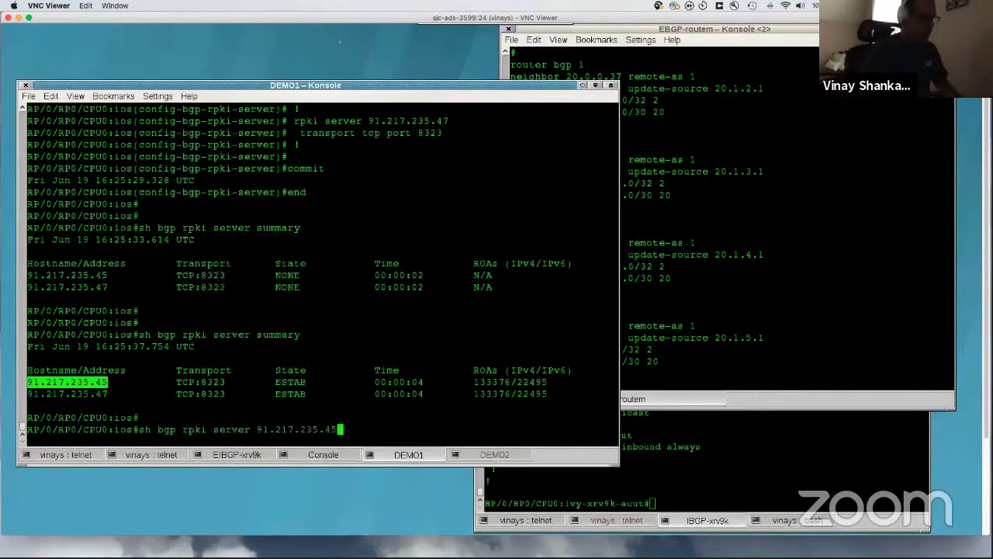
pyautogui.press('Return')
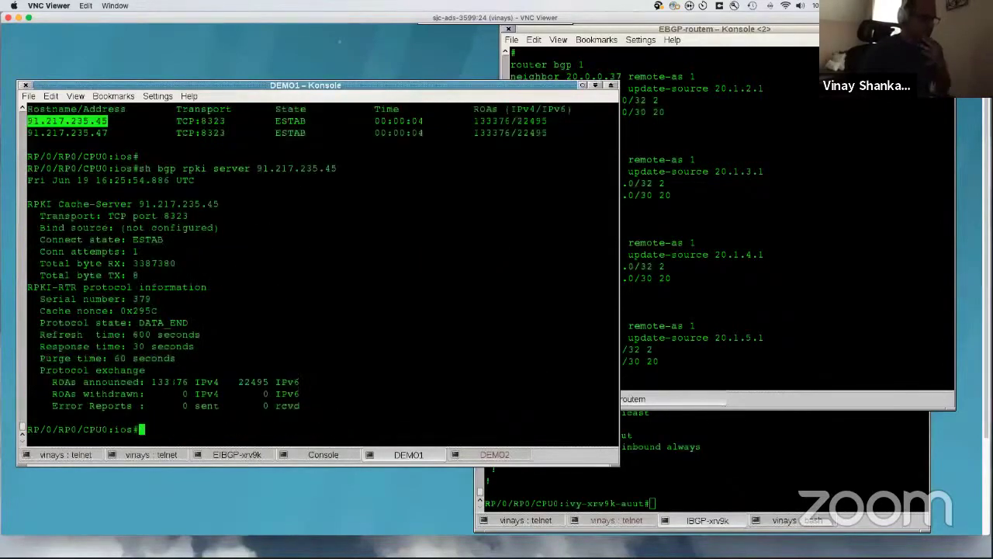
# Step: Highlight the announced IPv4 ROAs, and show the second cache's details with "sh bgp rpki server 91.217.235.47"
pyautogui.doubleClick(169, 382)
pyautogui.click(170, 382)
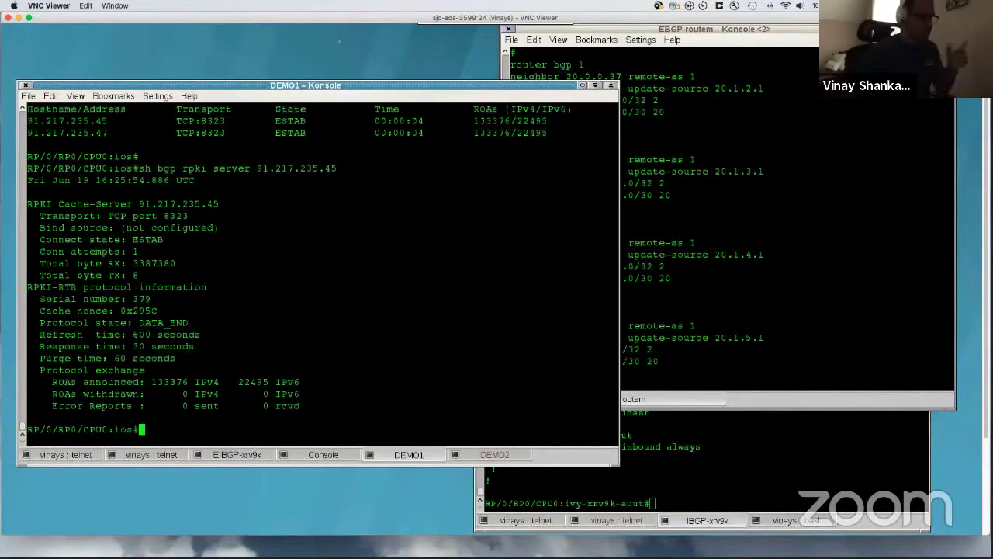
pyautogui.press('Up')
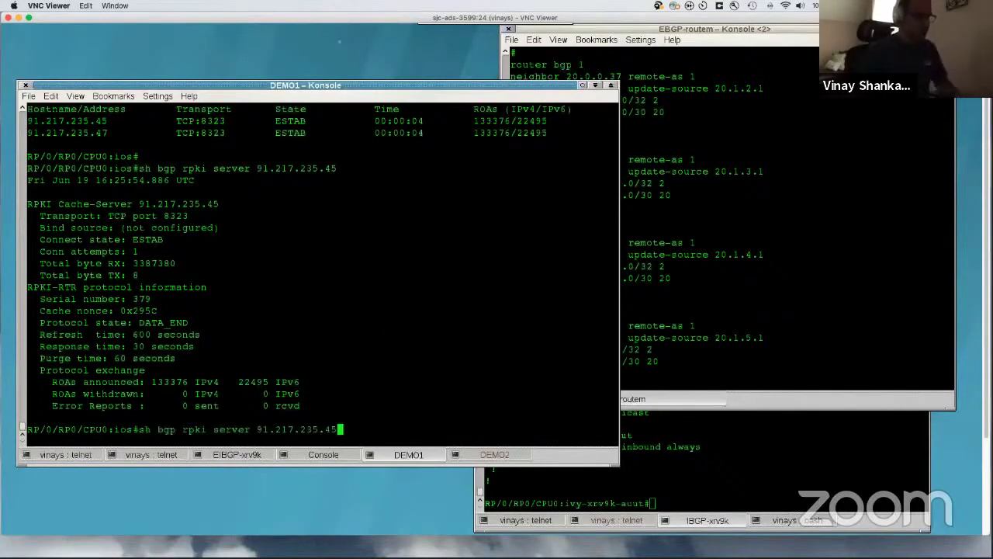
pyautogui.press('BackSpace')
pyautogui.write('7')
pyautogui.press('Return')
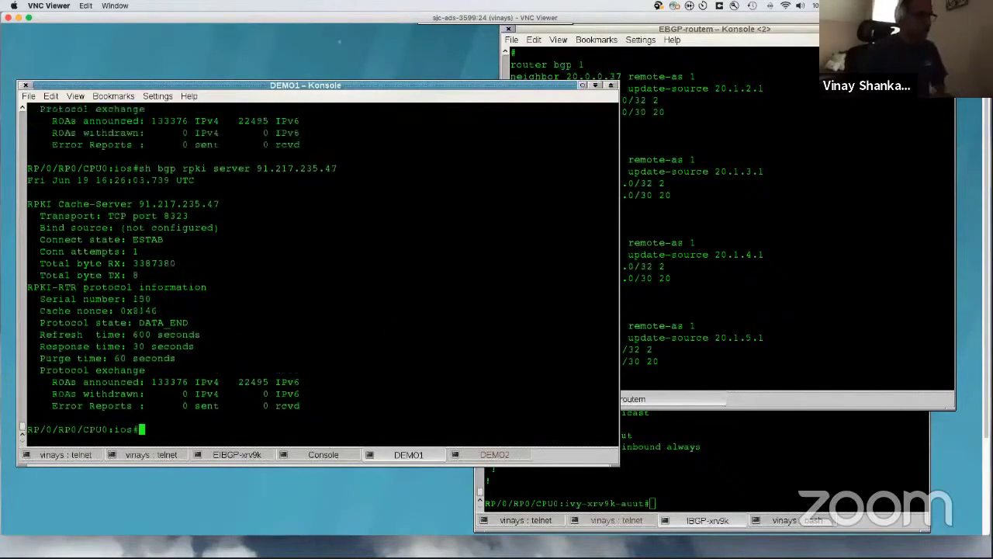
pyautogui.press('Return')
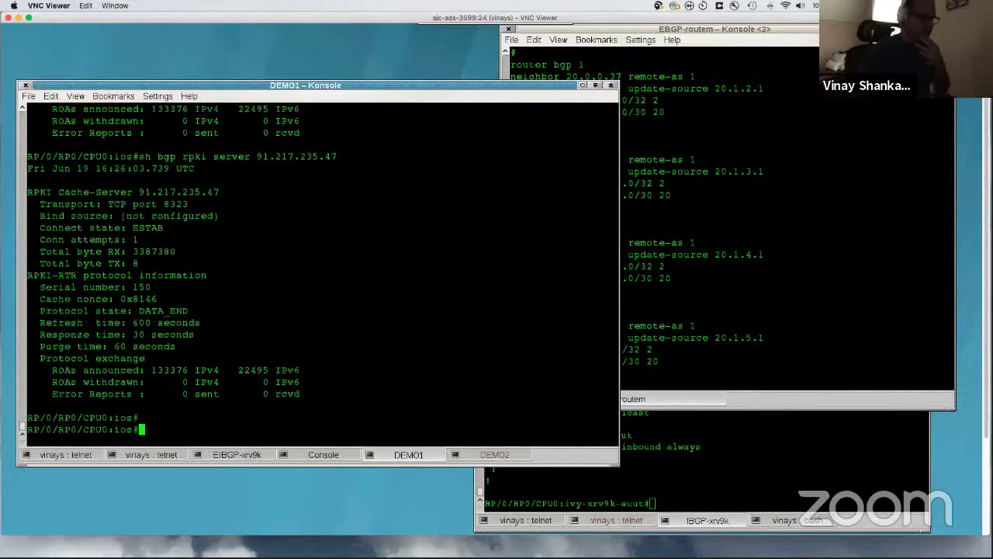
# Step: Run "sh bgp rpki server summary" again to recheck both cache sessions on the DEMO1 router
pyautogui.press('Up')
pyautogui.press('Up')
pyautogui.press('Up')
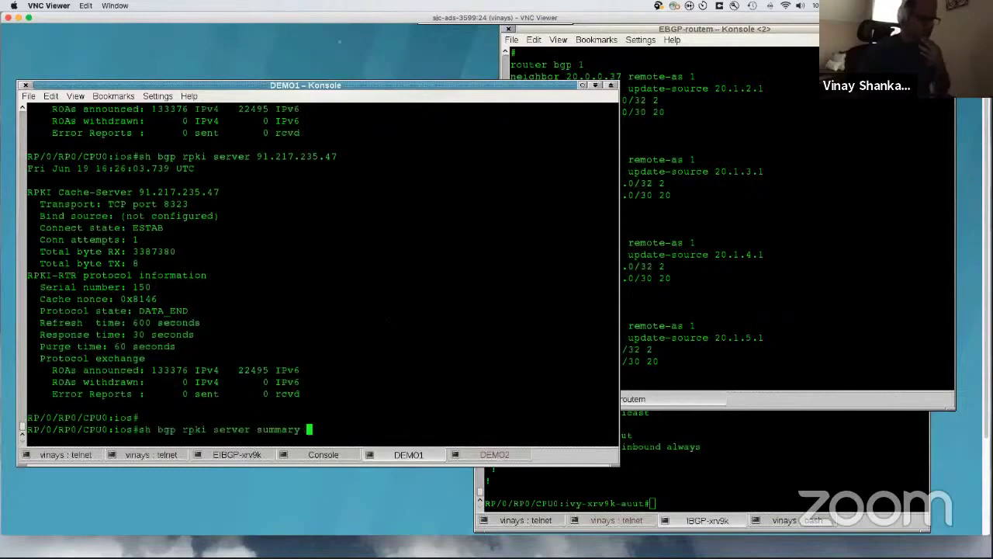
pyautogui.press('Return')
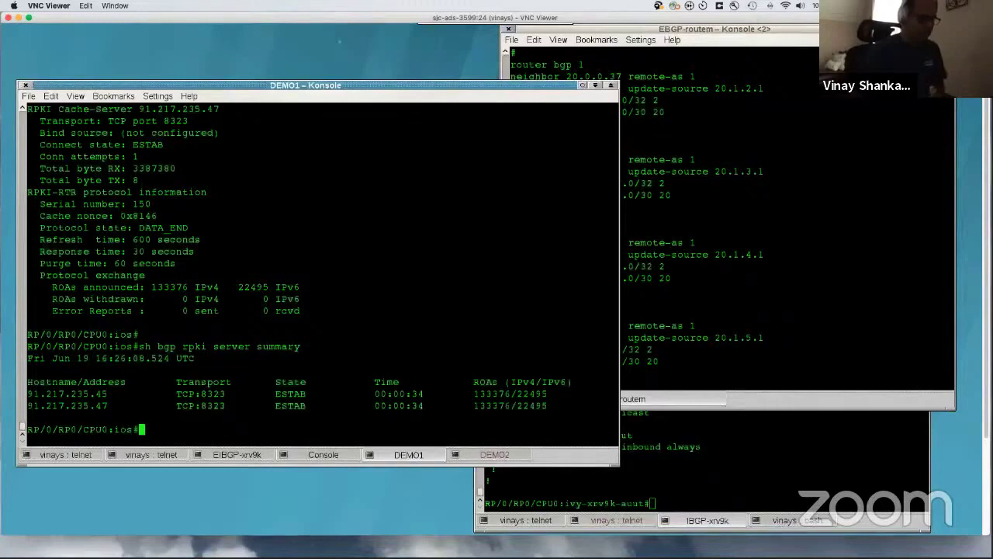
# Step: Bring up the EIBGP-xrv9k session, and point out the Routinator and central AS #1 router in the RPKI-demo-topo.rtf diagram
pyautogui.click(259, 453)
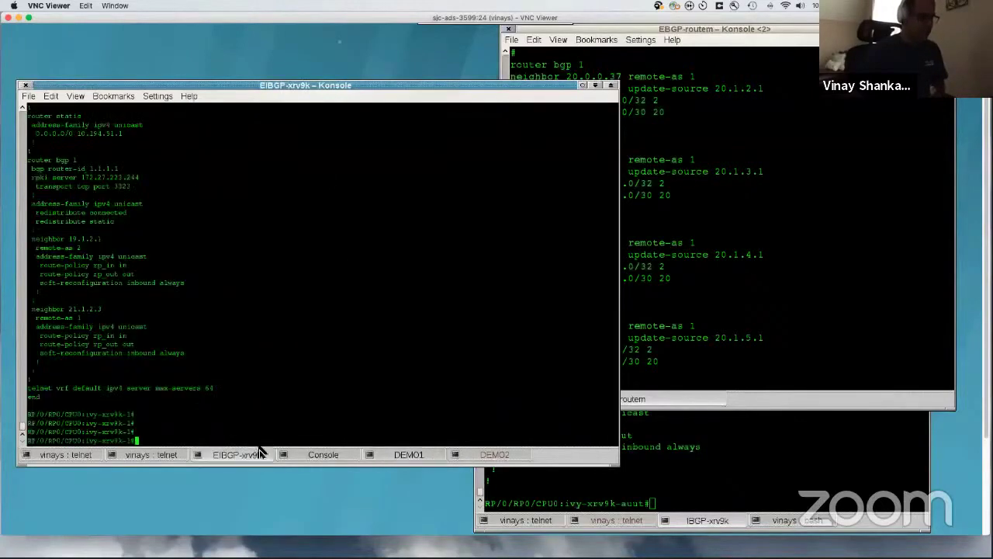
pyautogui.click(737, 170)
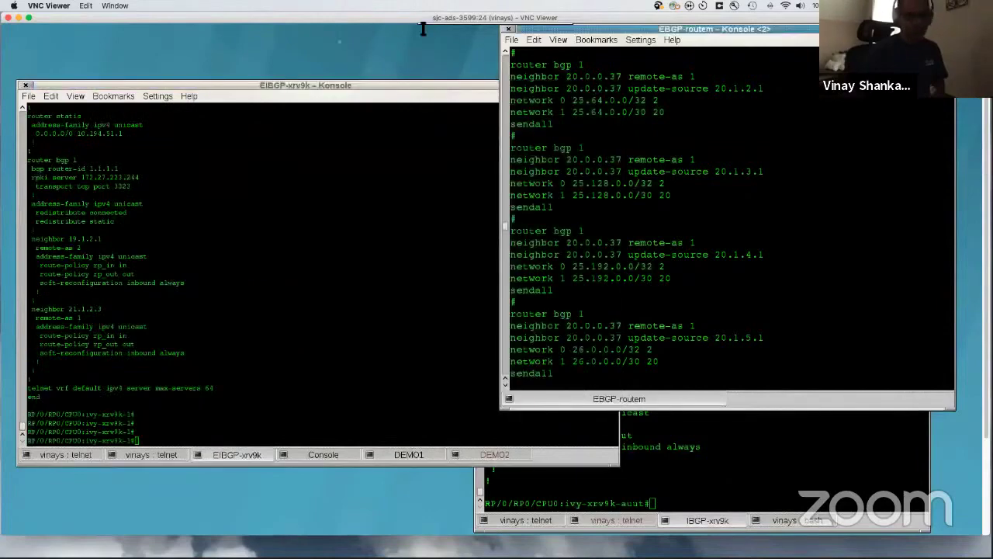
pyautogui.click(19, 17)
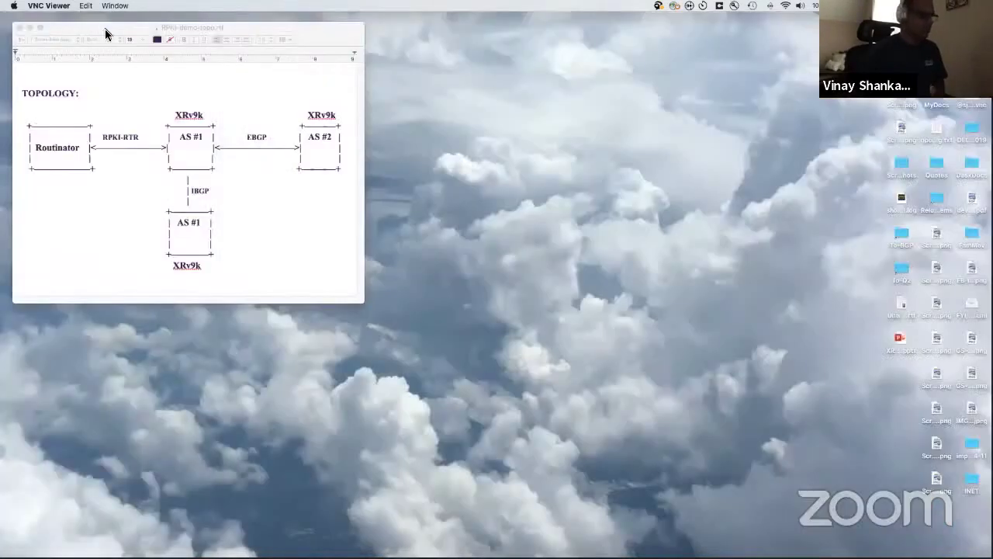
pyautogui.moveTo(102, 28); pyautogui.dragTo(179, 82)
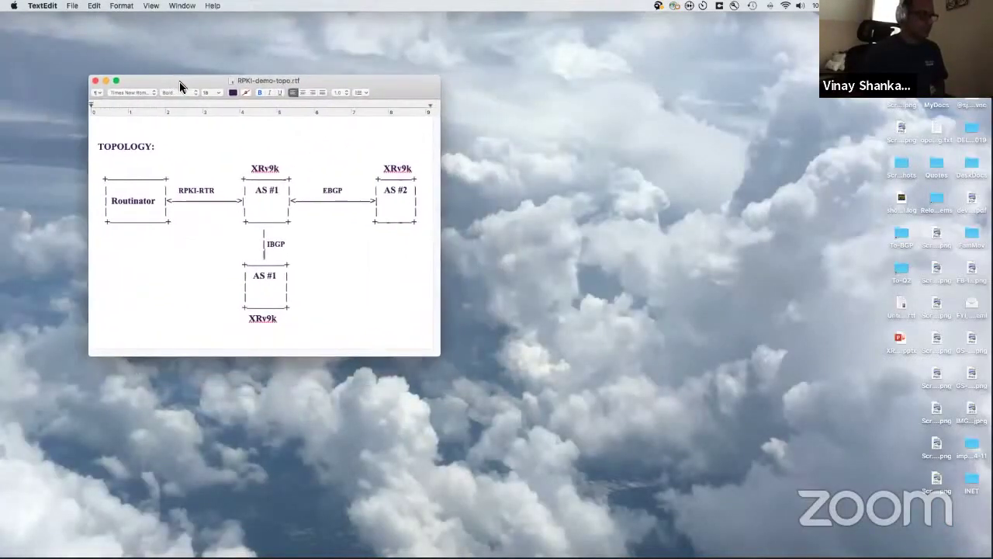
pyautogui.doubleClick(147, 204)
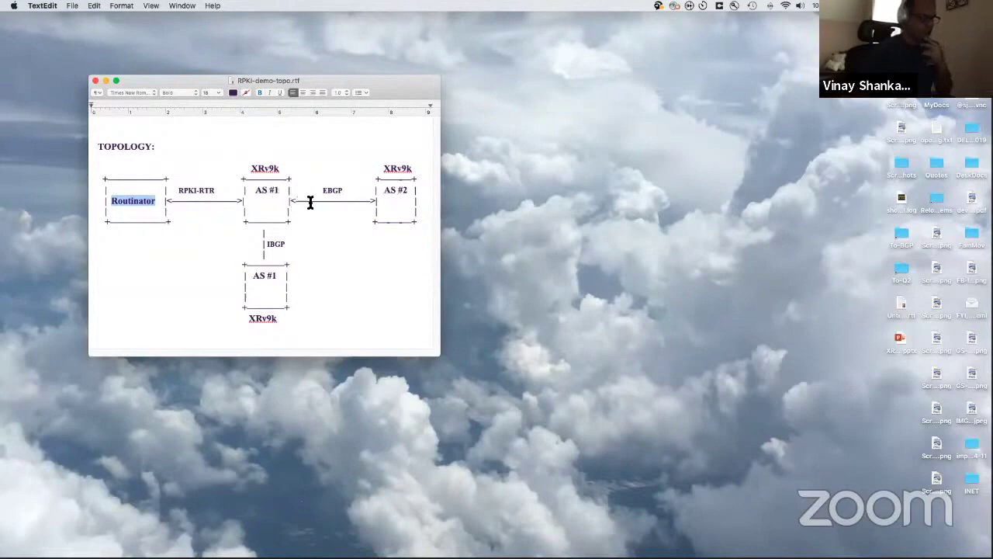
pyautogui.doubleClick(266, 201)
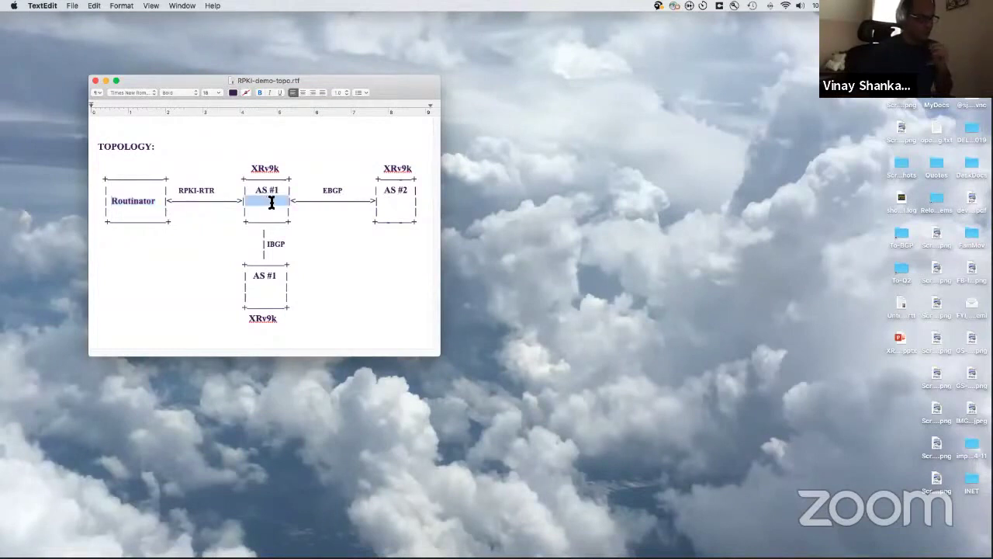
pyautogui.click(272, 204)
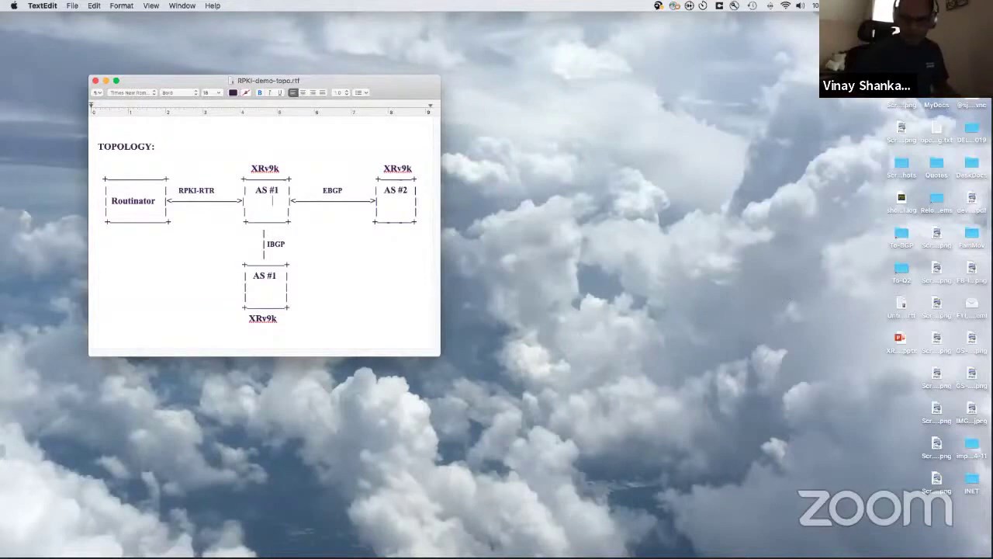
# Step: Return to VNC Viewer and highlight the "network 2 1.36.0.0/16 1" line in the EBGP-routem configuration
pyautogui.press('super+Tab')
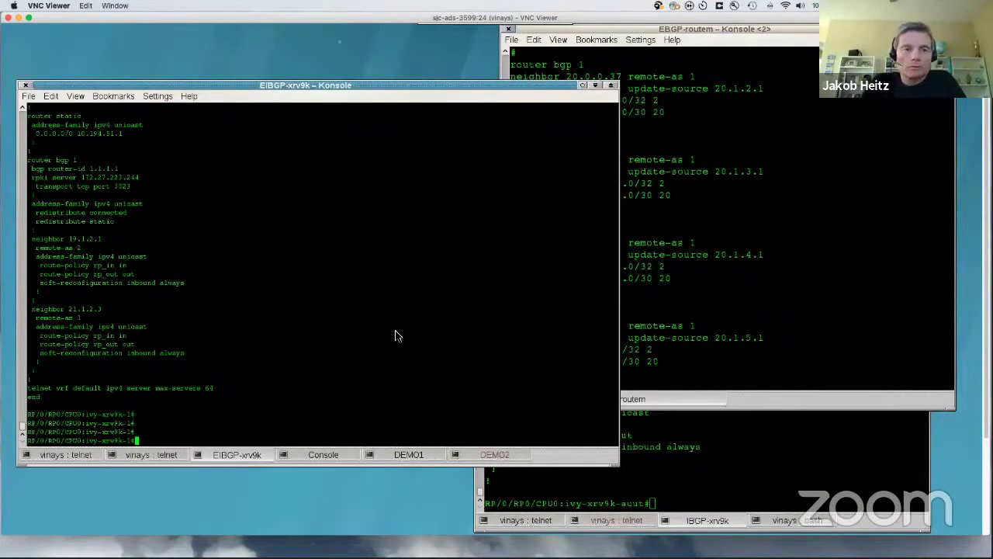
pyautogui.click(642, 161)
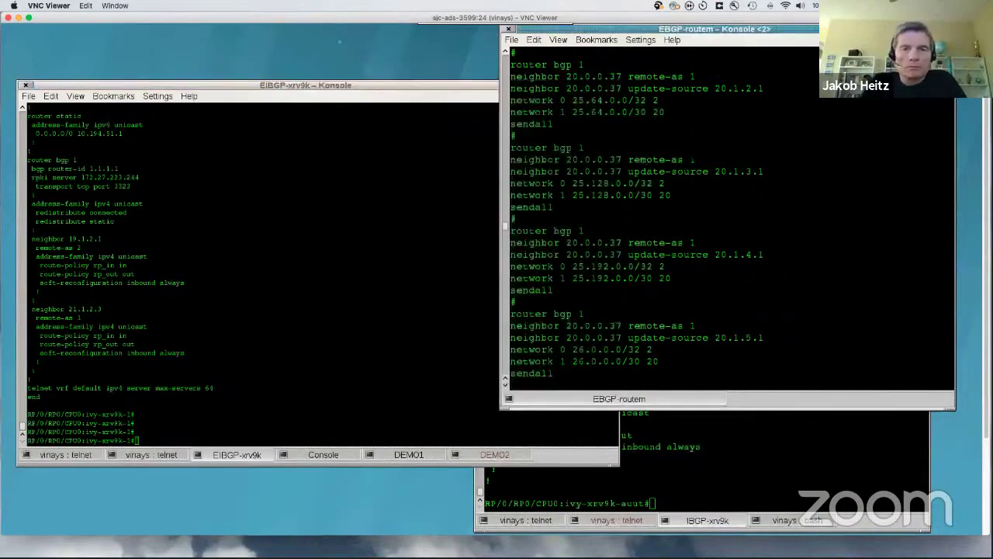
pyautogui.hotkey('alt', 'Tab')
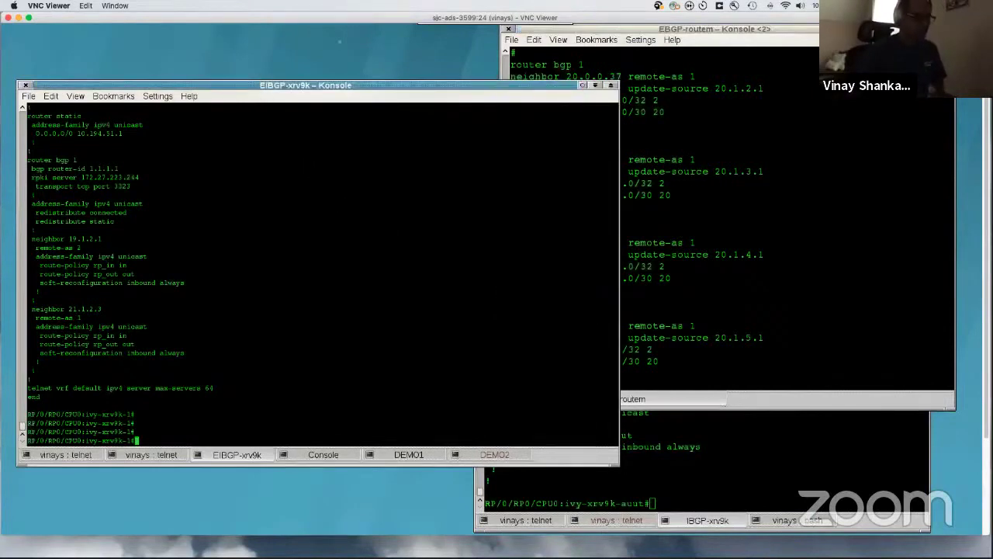
pyautogui.hotkey('alt', 'Tab')
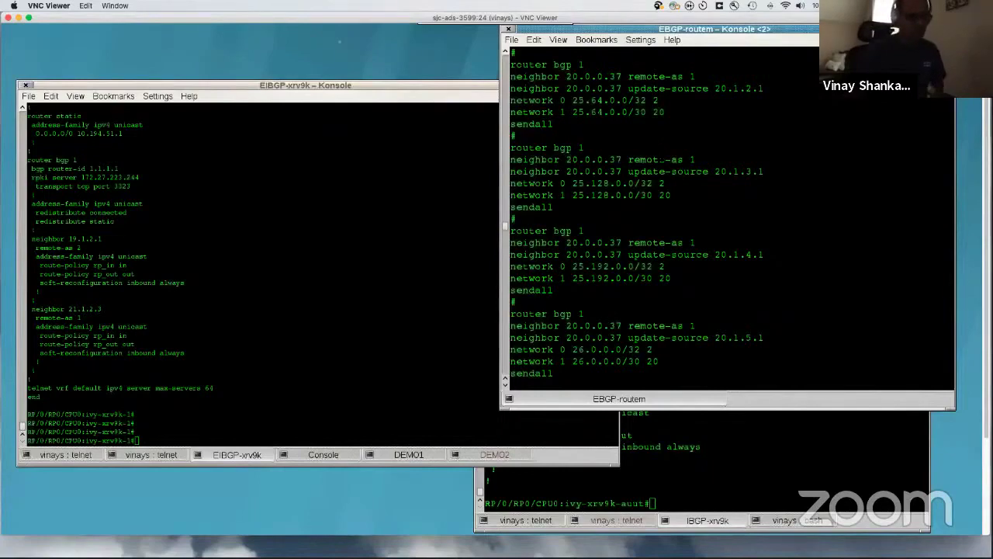
pyautogui.hotkey('alt', 'Tab')
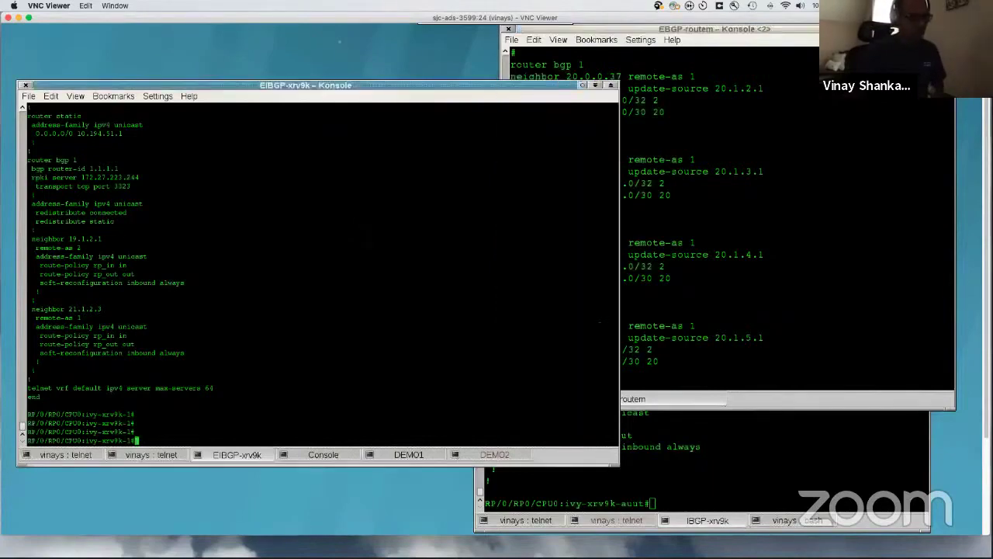
pyautogui.click(665, 194)
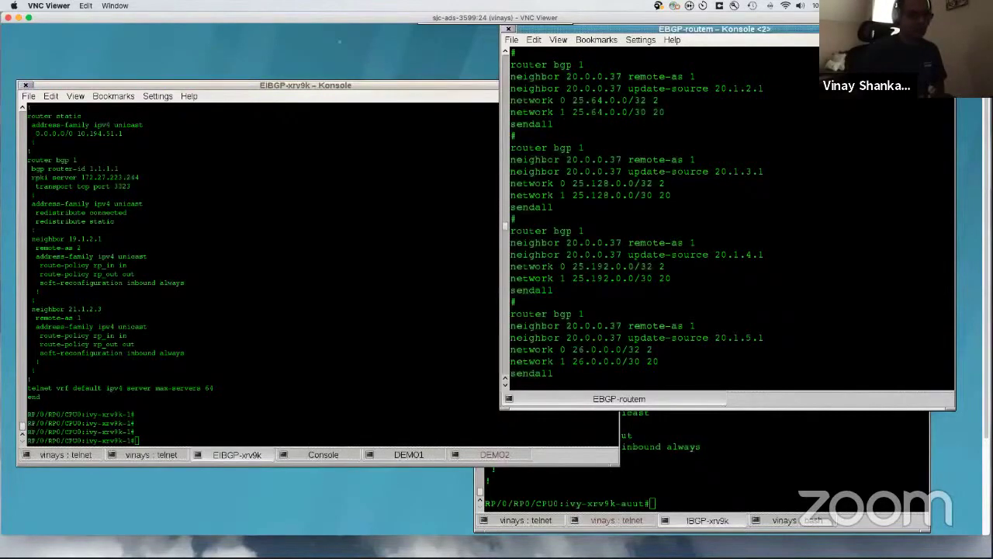
pyautogui.scroll(10, 627, 214)
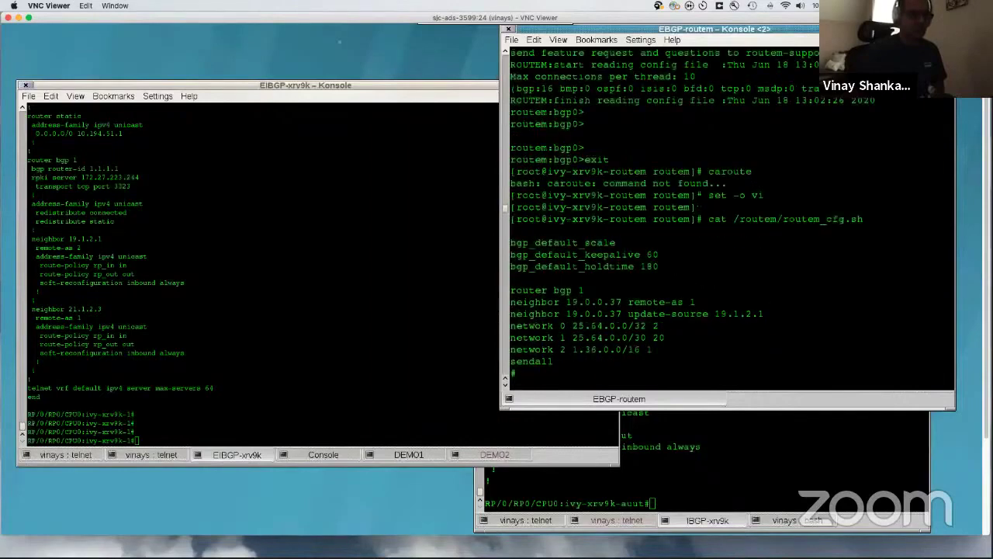
pyautogui.doubleClick(606, 349)
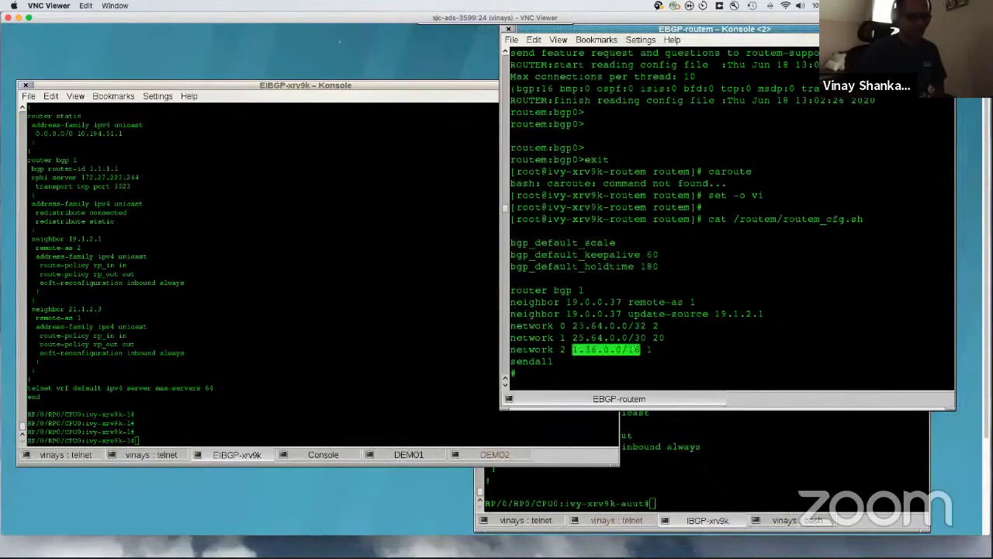
pyautogui.tripleClick(575, 349)
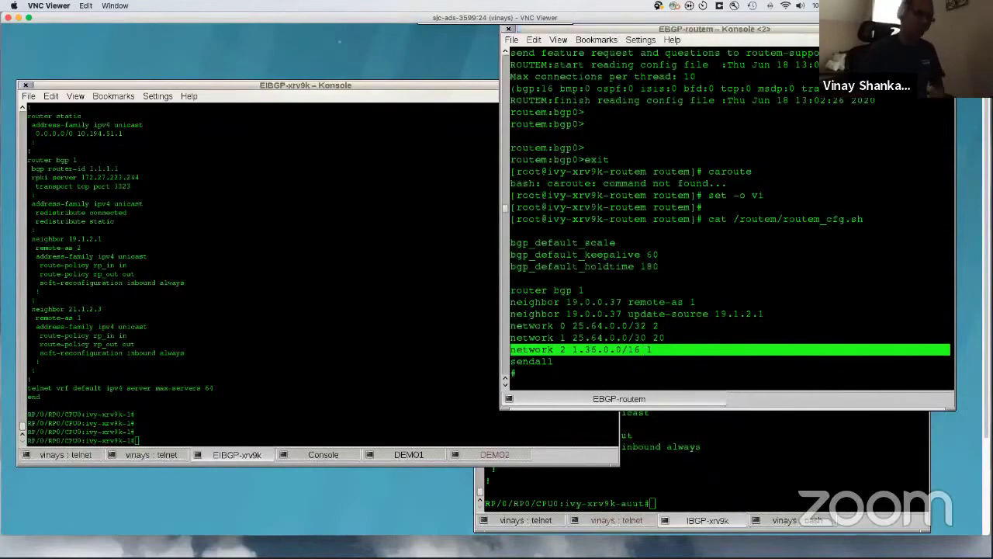
# Step: Run "sh bgp rpki server summary" on the EIBGP-xrv9k router to check its cache session
pyautogui.click(494, 297)
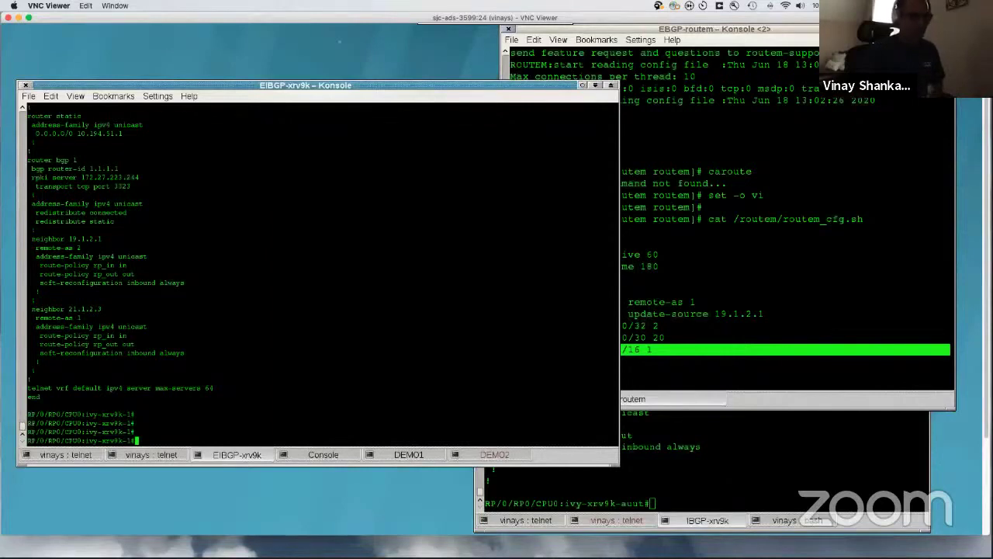
pyautogui.hotkey('alt', 'Tab')
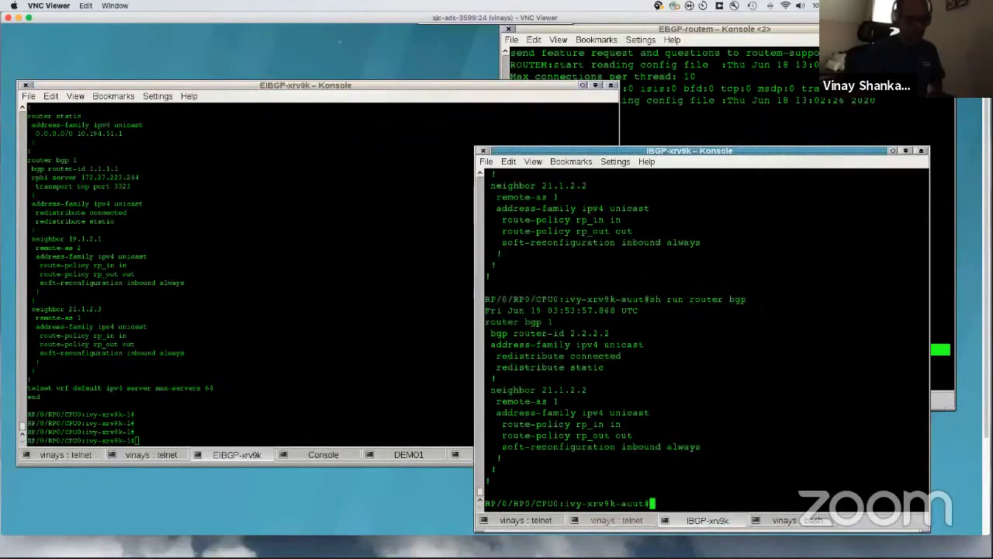
pyautogui.hotkey('alt', 'Tab')
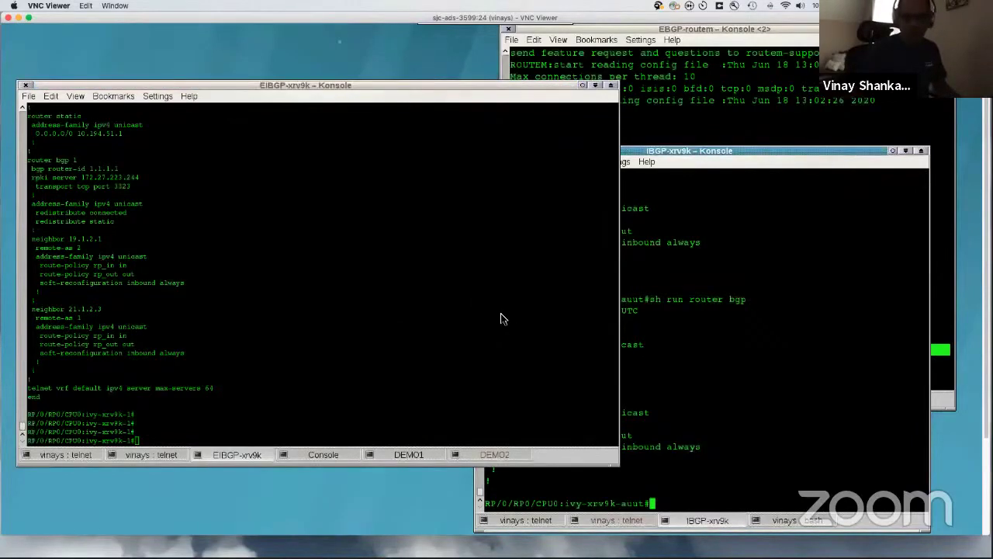
pyautogui.write('sh bgp ')
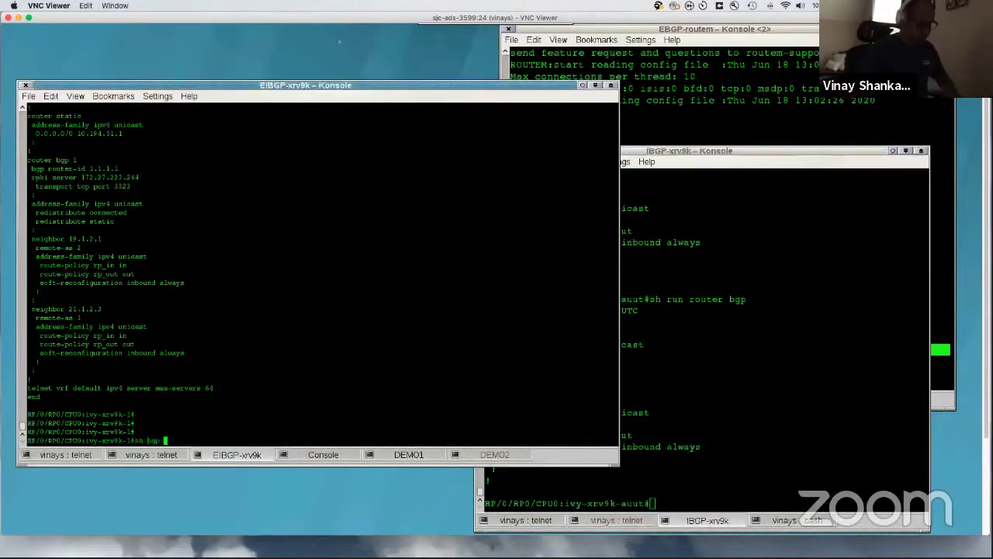
pyautogui.write('rpki se')
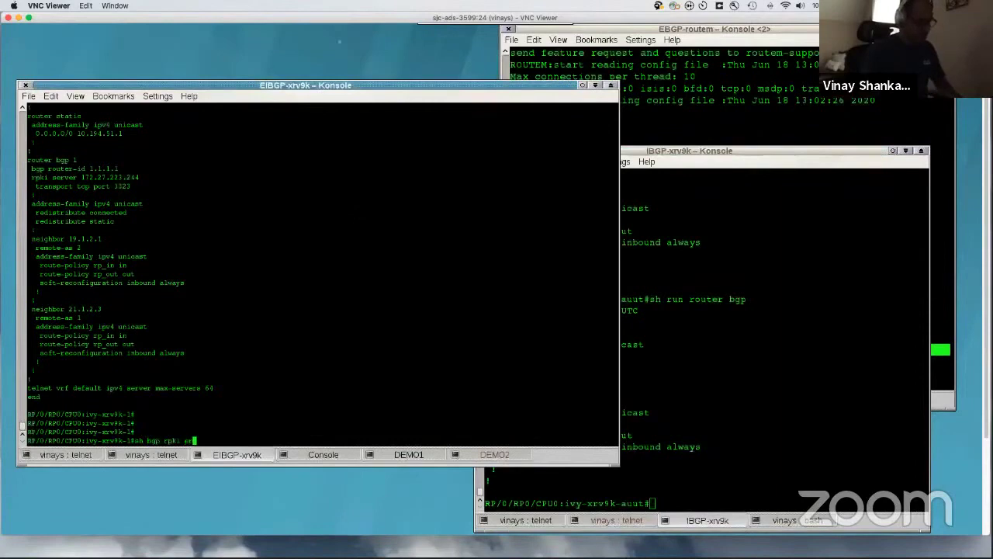
pyautogui.write('rver summary')
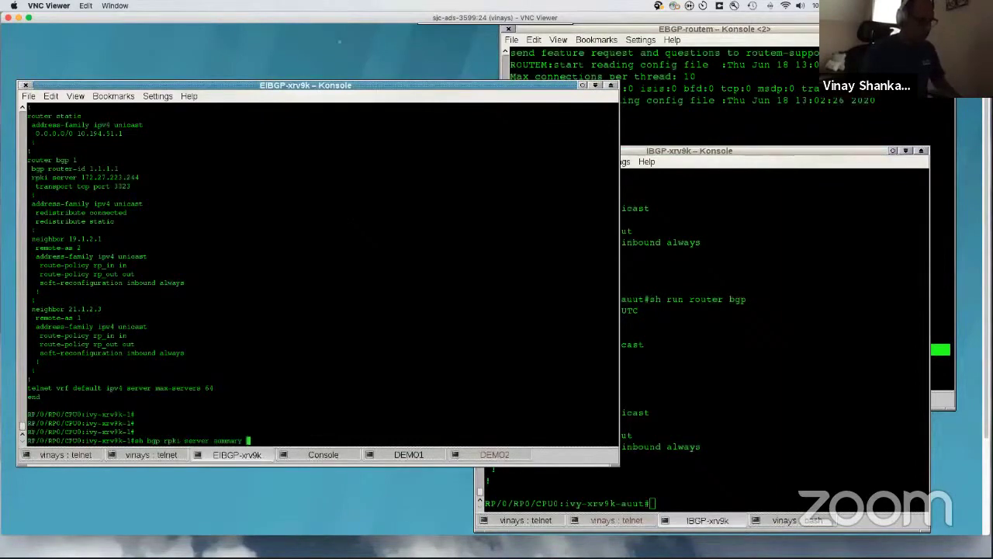
pyautogui.press('Return')
pyautogui.press('Return')
pyautogui.press('Return')
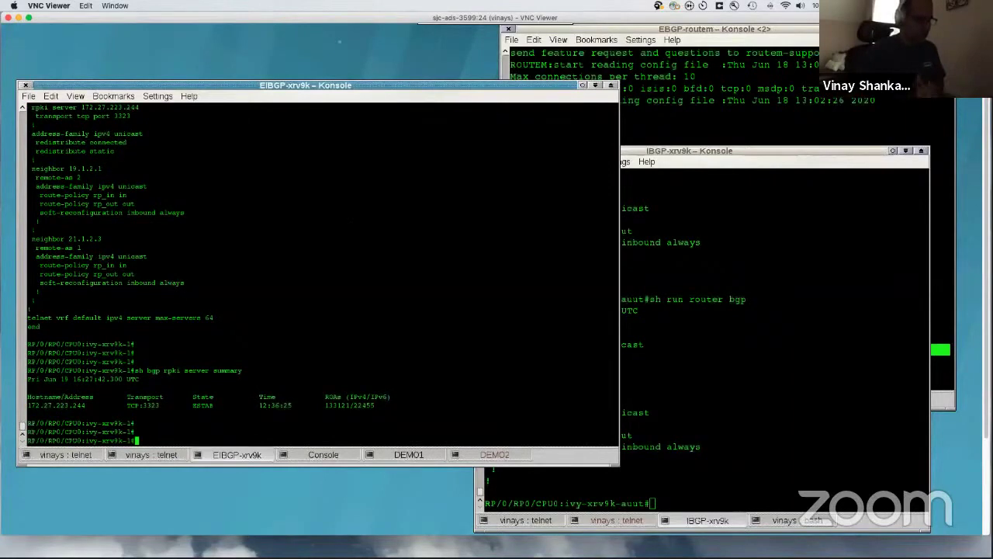
# Step: Show the EIBGP-xrv9k router's cache details with "sh bgp rpki server 172.27.223.244", copying the address from the summary
pyautogui.press('Up')
pyautogui.press('Up')
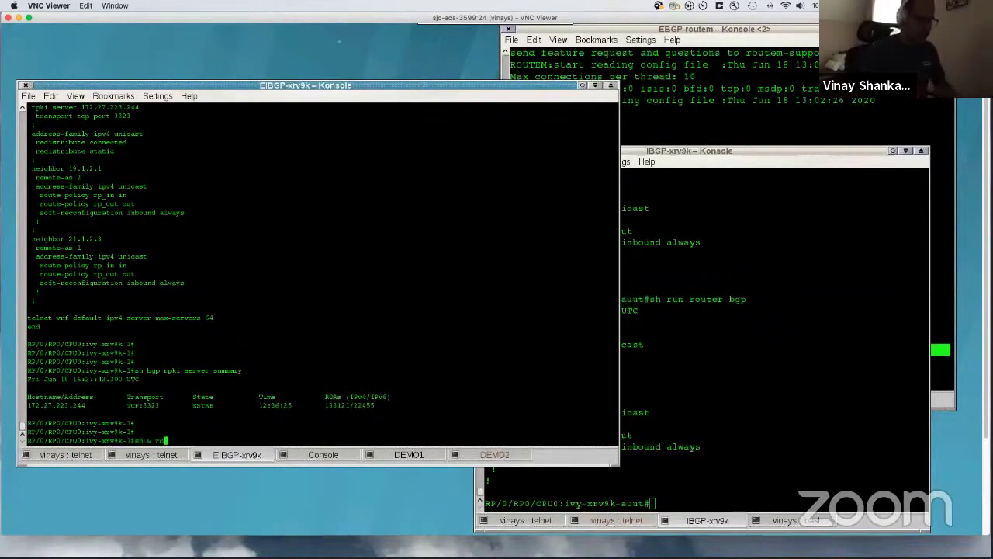
pyautogui.press('Down')
pyautogui.press('BackSpace')
pyautogui.press('BackSpace')
pyautogui.press('BackSpace')
pyautogui.press('BackSpace')
pyautogui.press('BackSpace')
pyautogui.press('BackSpace')
pyautogui.press('BackSpace')
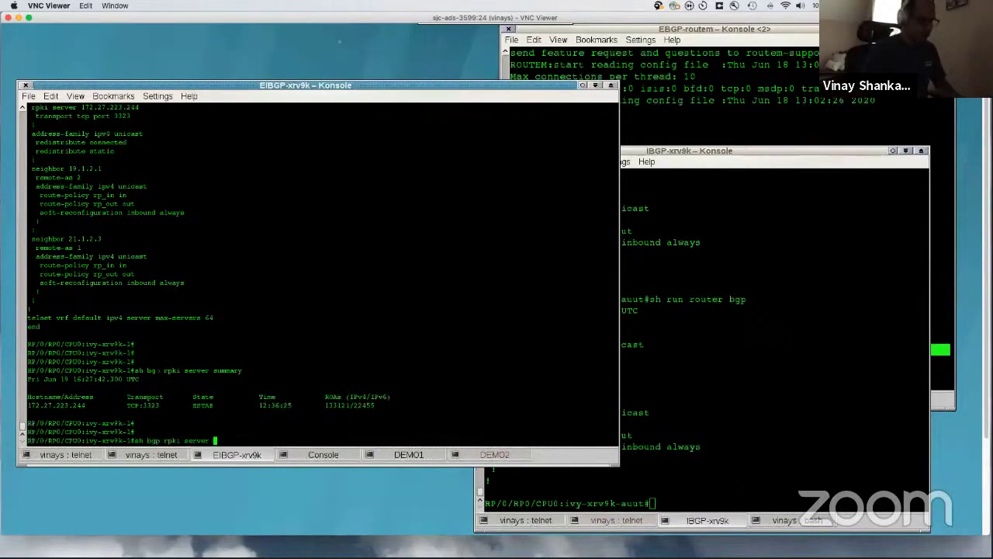
pyautogui.doubleClick(56, 405)
pyautogui.press('super+c')
pyautogui.rightClick(230, 304)
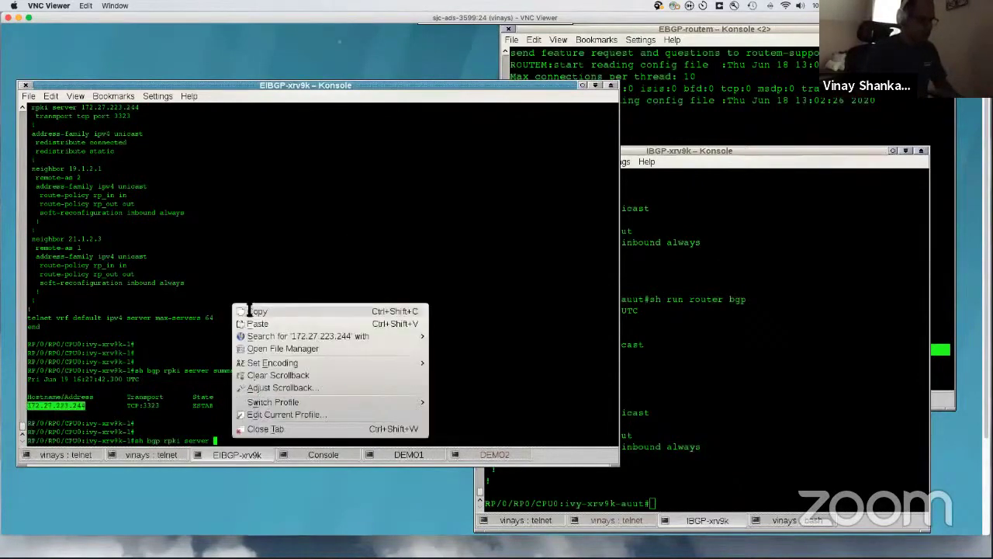
pyautogui.rightClick(254, 289)
pyautogui.click(295, 309)
pyautogui.press('Return')
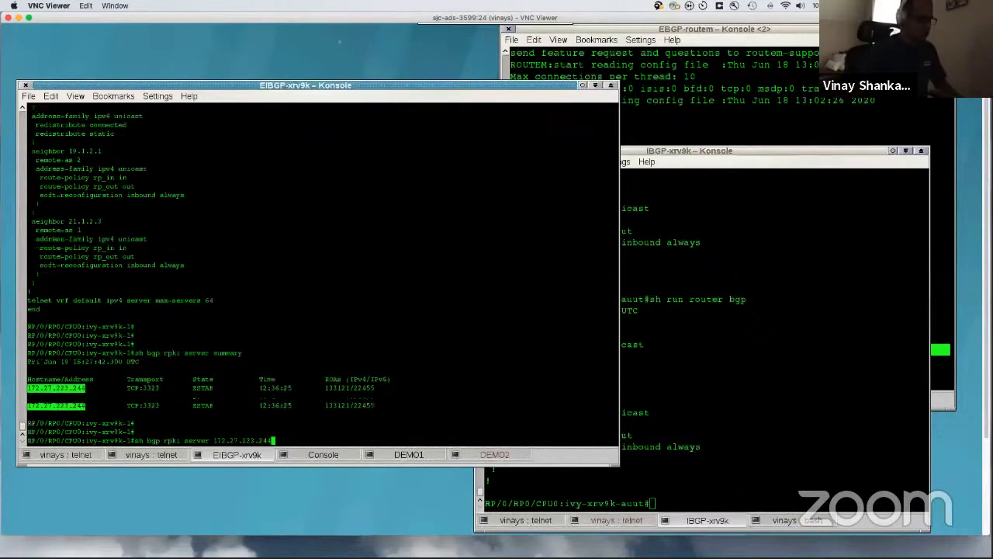
pyautogui.press('Return')
pyautogui.press('Return')
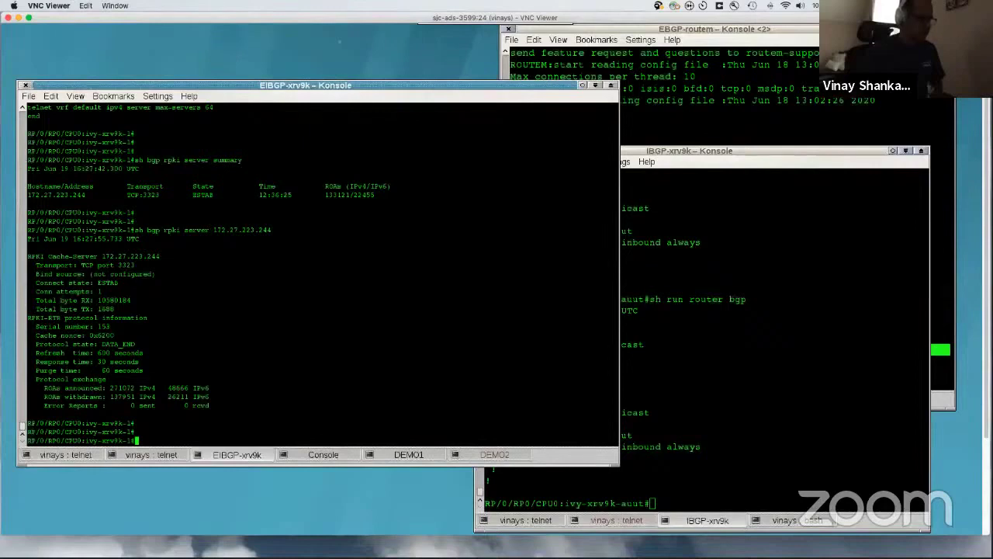
# Step: List the IPv4 ROAs on the EIBGP-xrv9k router with "sh bgp rpki table", page once through the output and exit it
pyautogui.click(652, 503)
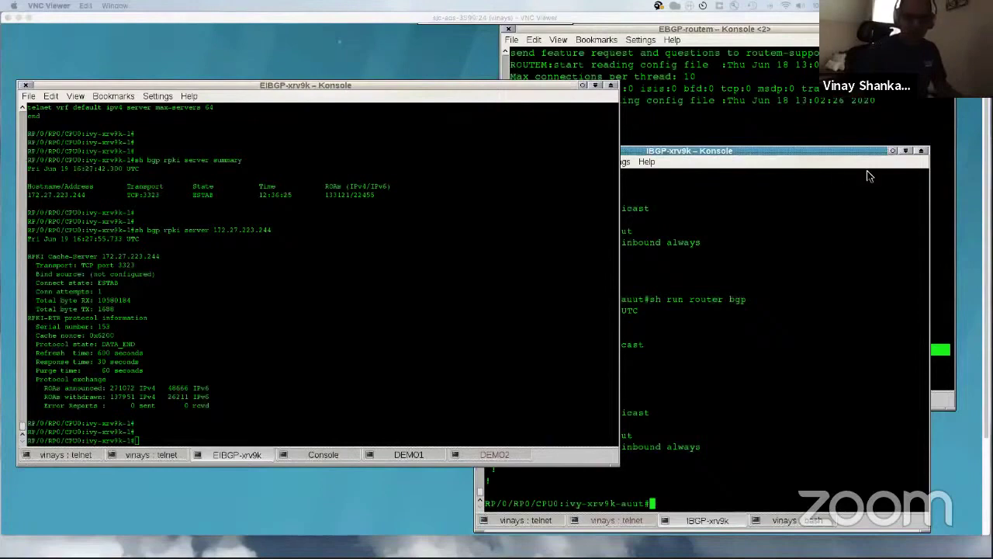
pyautogui.click(339, 194)
pyautogui.write('sh bgp rpki s')
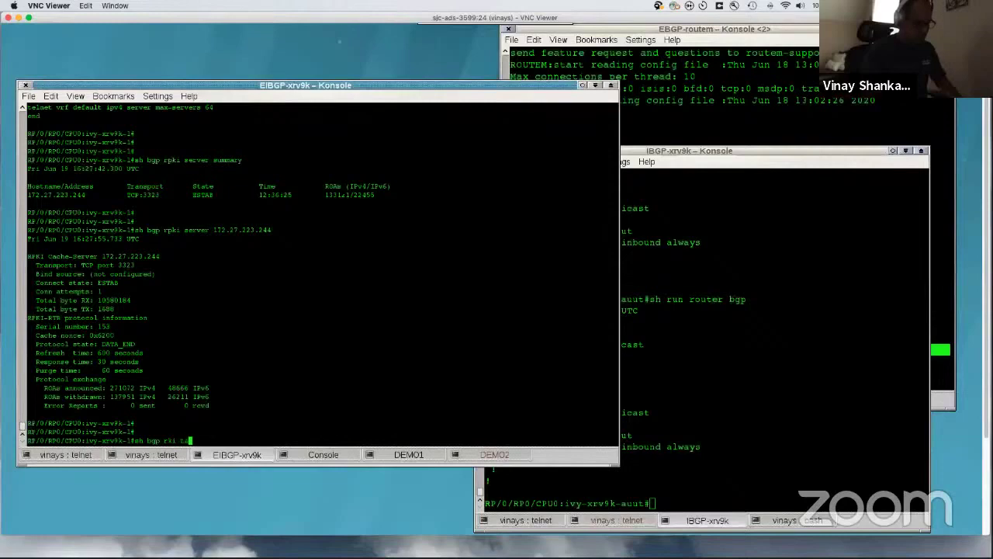
pyautogui.press('BackSpace')
pyautogui.press('BackSpace')
pyautogui.press('BackSpace')
pyautogui.press('BackSpace')
pyautogui.write('pki')
pyautogui.press('BackSpace')
pyautogui.press('BackSpace')
pyautogui.press('BackSpace')
pyautogui.write('pki table')
pyautogui.press('Return')
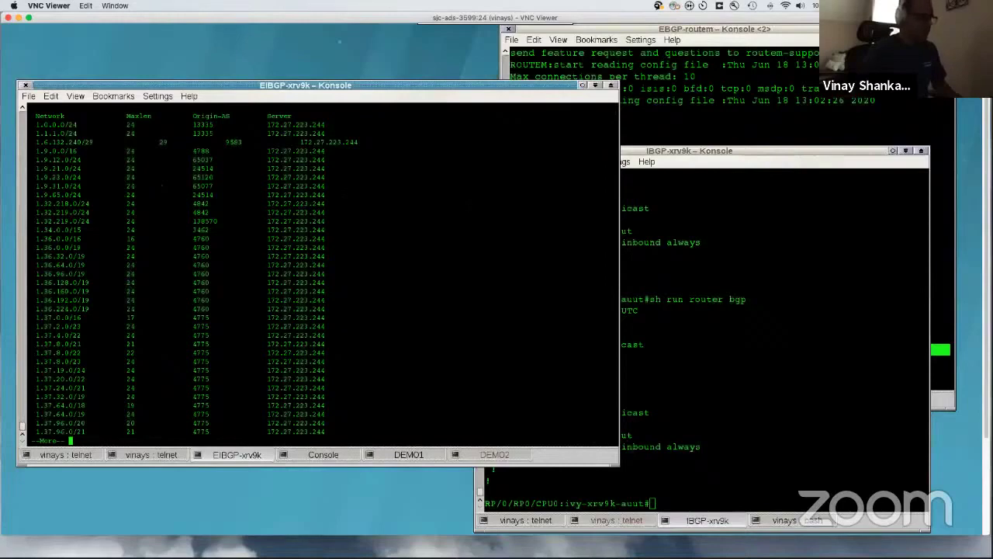
pyautogui.press('space')
pyautogui.press('q')
# Step: List the IPv6 ROAs on the EIBGP-xrv9k router with "sh bgp rpki table ipv6" and exit the paged output
pyautogui.press('Up')
pyautogui.write('ipv')
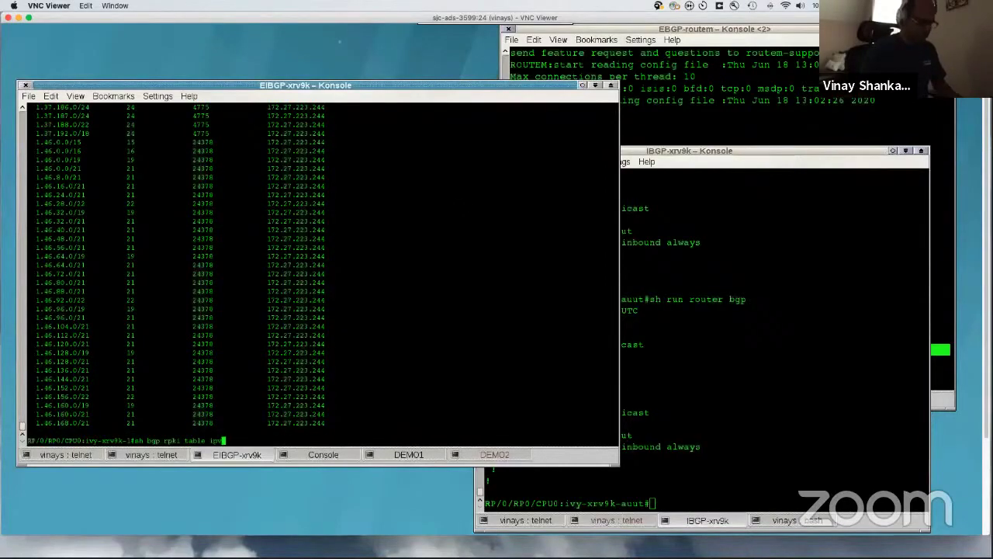
pyautogui.write('6')
pyautogui.press('Return')
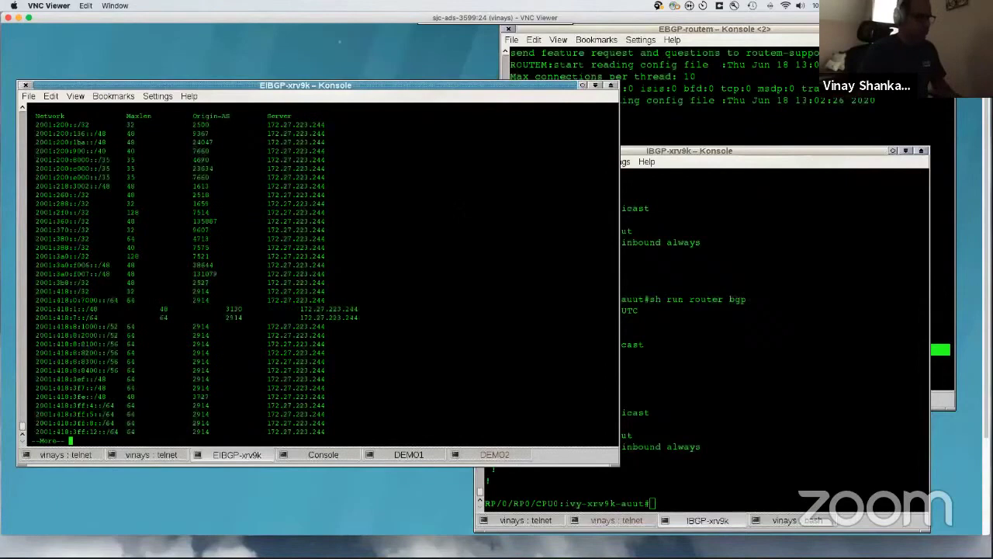
pyautogui.press('q')
pyautogui.press('Return')
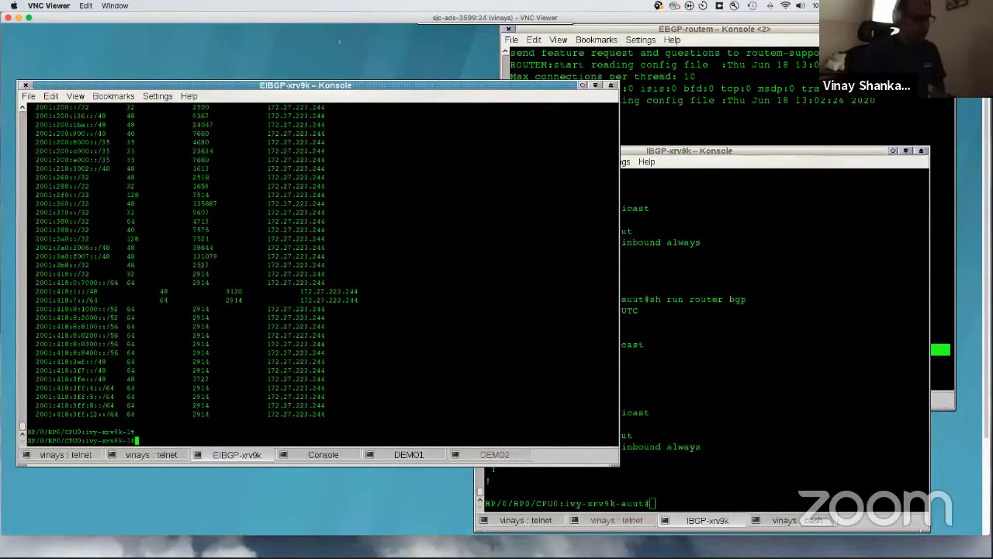
# Step: Show the EIBGP-xrv9k BGP configuration with "sh run router bgp" and highlight its two neighbor blocks
pyautogui.click(649, 222)
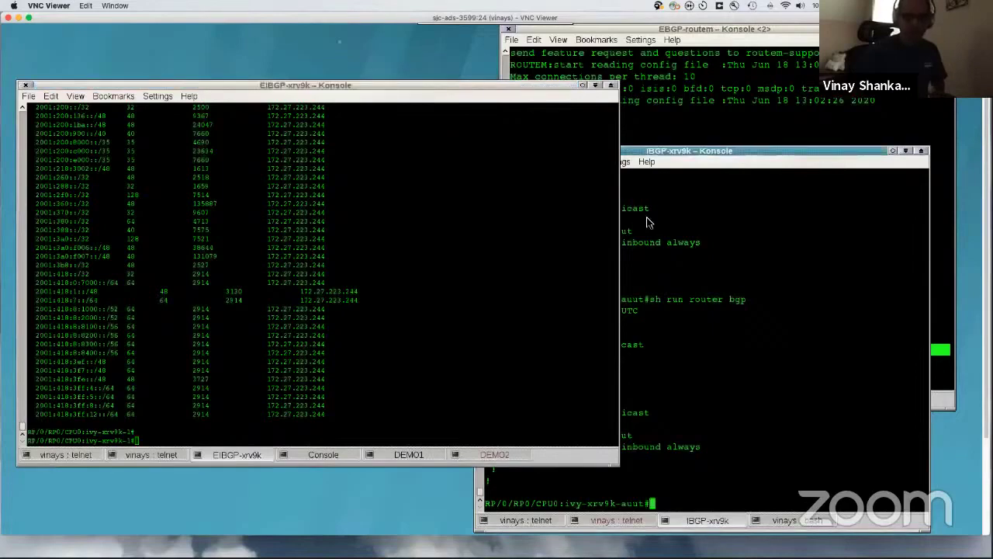
pyautogui.hotkey('alt', 'Tab')
pyautogui.write('sh')
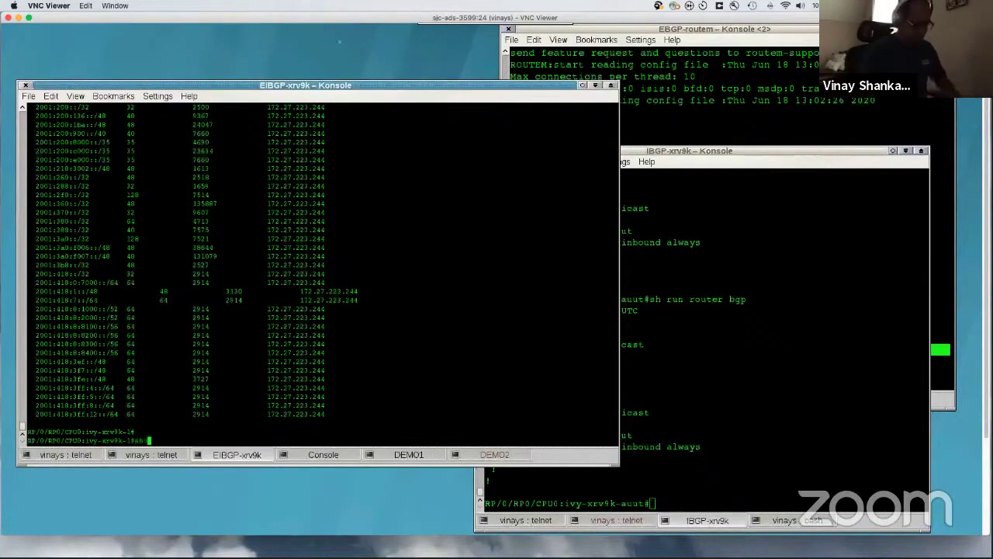
pyautogui.write(' run router bgp')
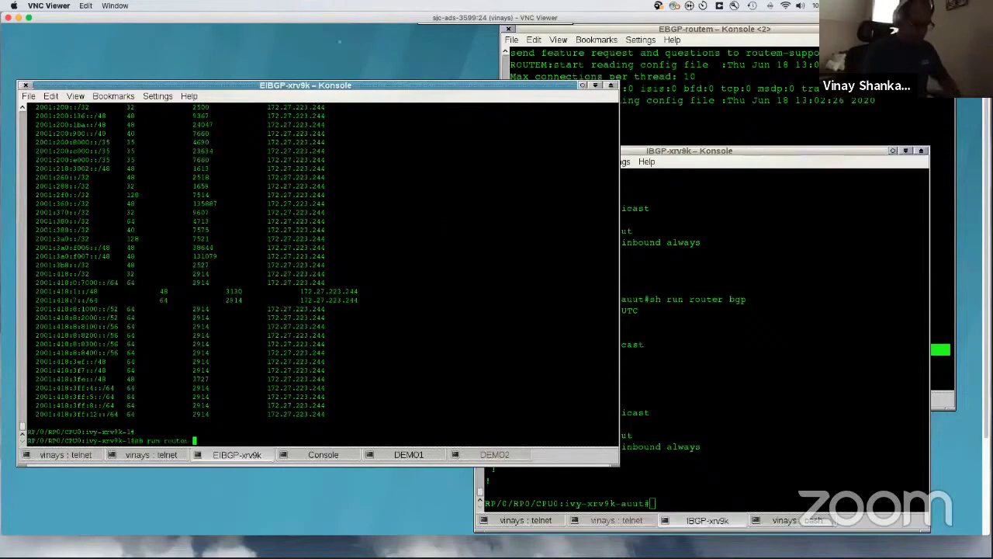
pyautogui.press('Return')
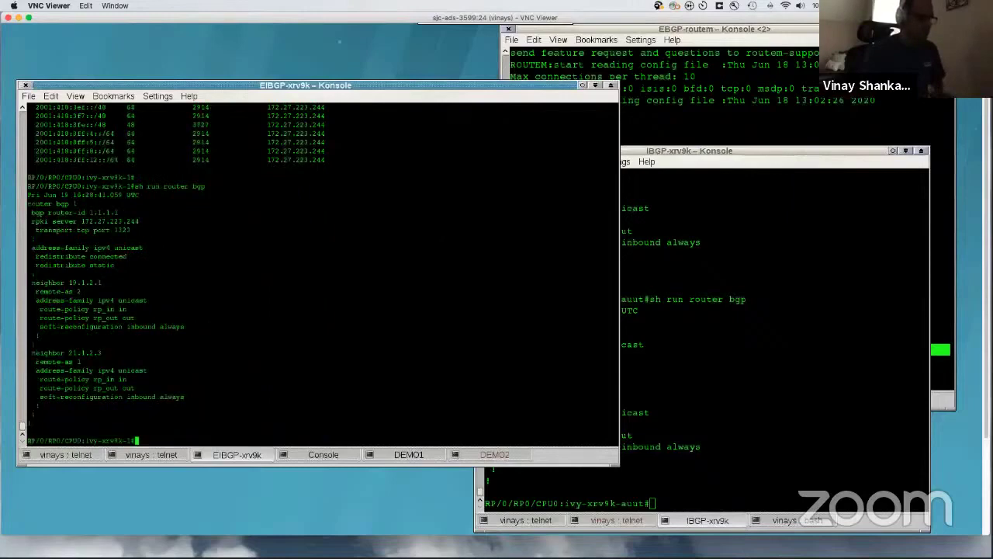
pyautogui.moveTo(29, 281); pyautogui.dragTo(212, 397)
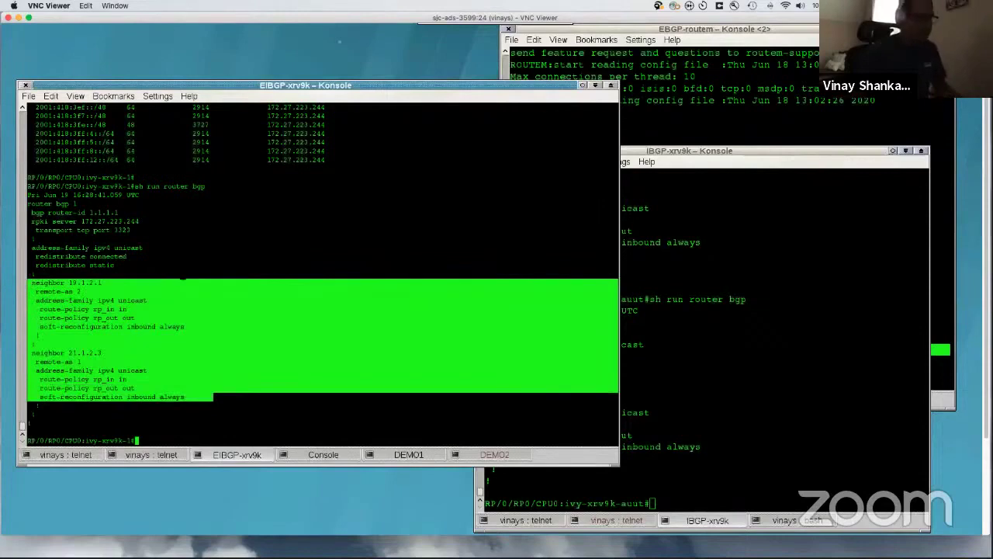
pyautogui.click(170, 280)
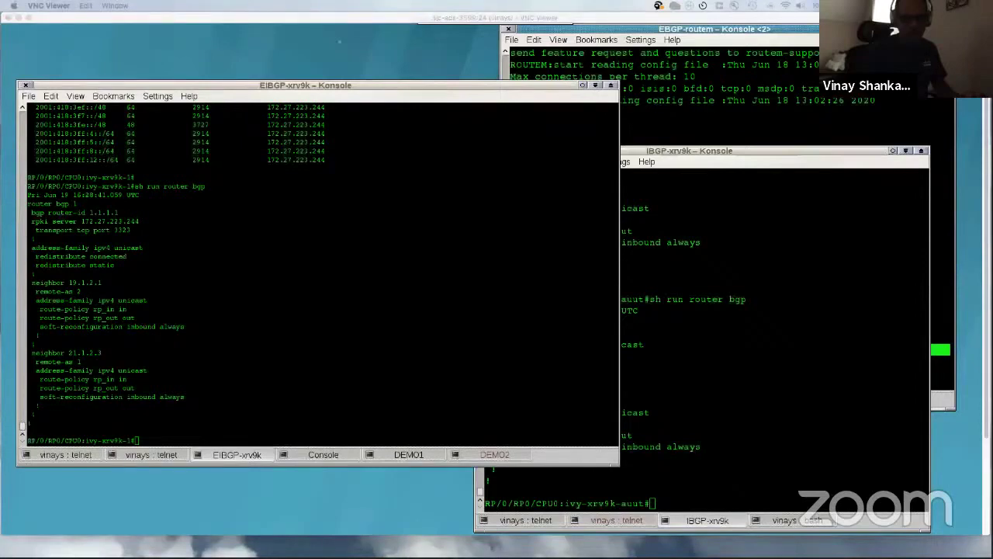
# Step: Paste and run "show bgp rpki table 1.36.0.0/16 max 16" on the EIBGP-xrv9k router and check the ROA's origin AS
pyautogui.rightClick(298, 222)
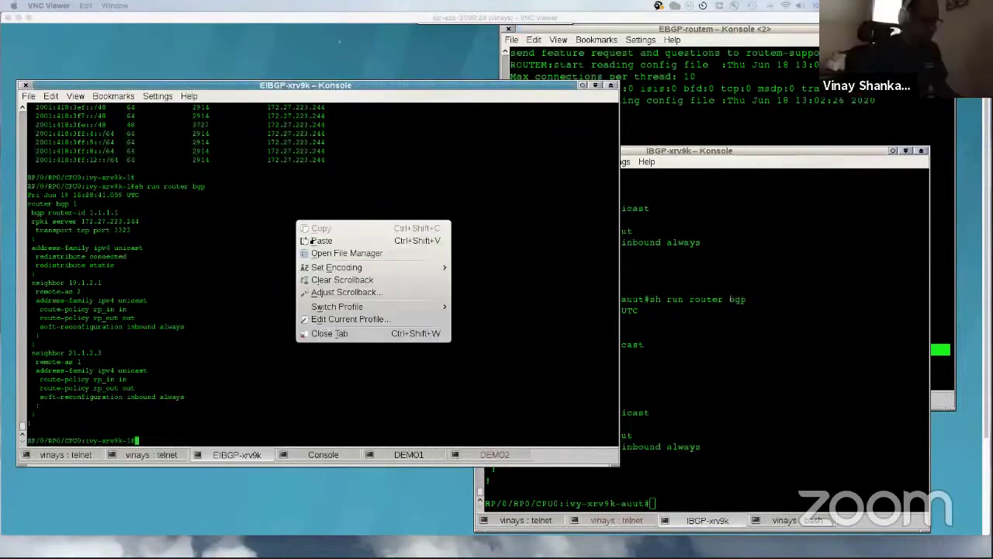
pyautogui.click(334, 240)
pyautogui.press('Return')
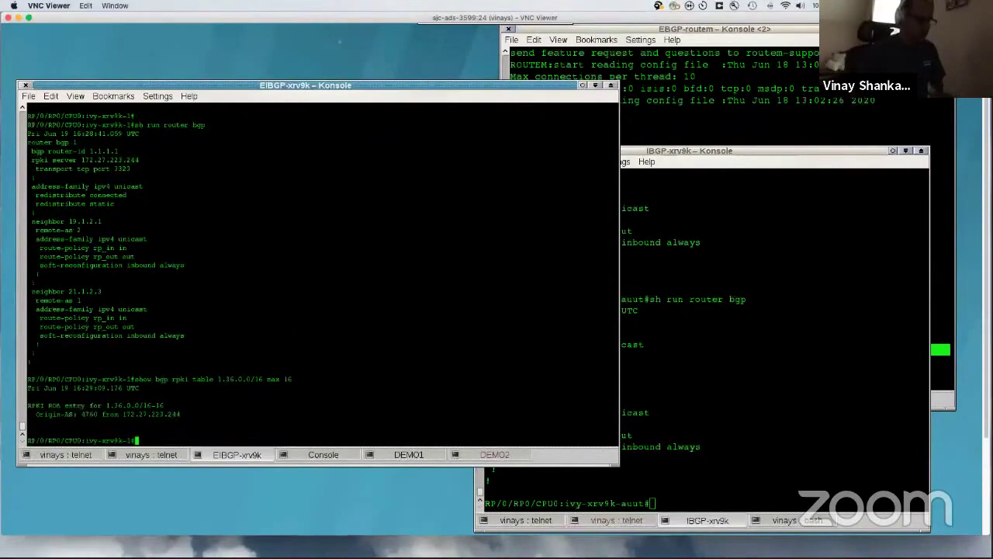
pyautogui.tripleClick(90, 413)
# Step: Display the EIBGP-xrv9k routes with "sh bgp", highlight the 1.36.0.0/16 route, and exit the paged output
pyautogui.write('sh bgp')
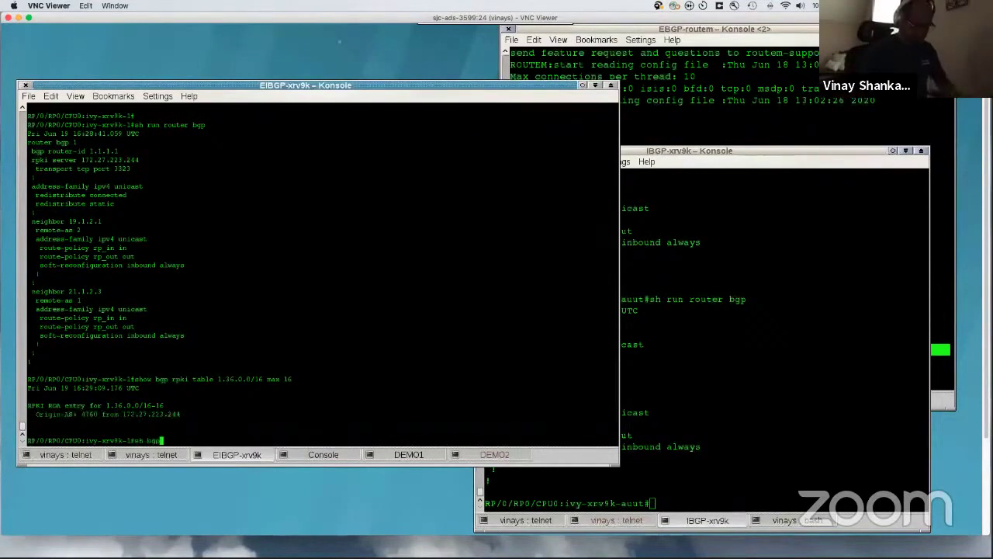
pyautogui.press('Return')
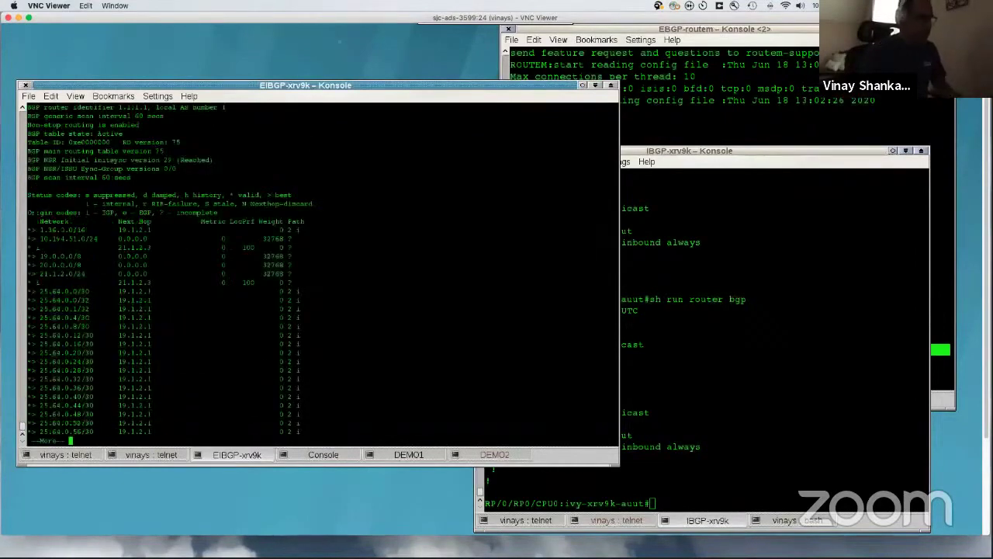
pyautogui.doubleClick(69, 230)
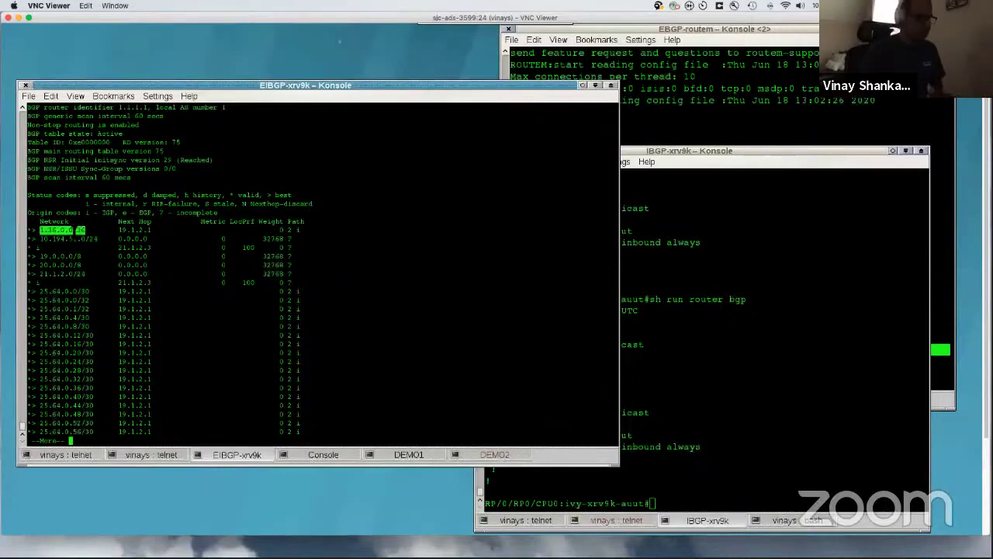
pyautogui.tripleClick(81, 230)
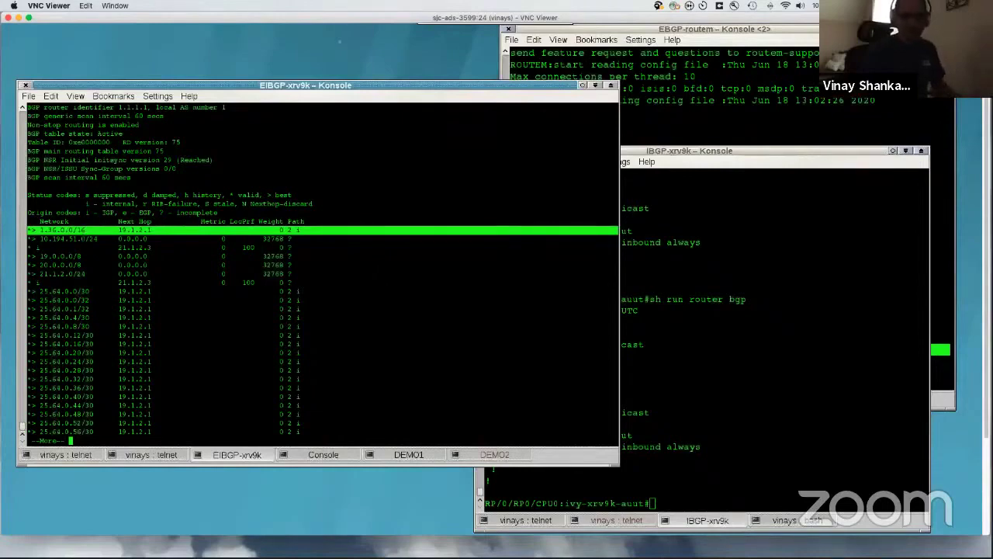
pyautogui.press('q')
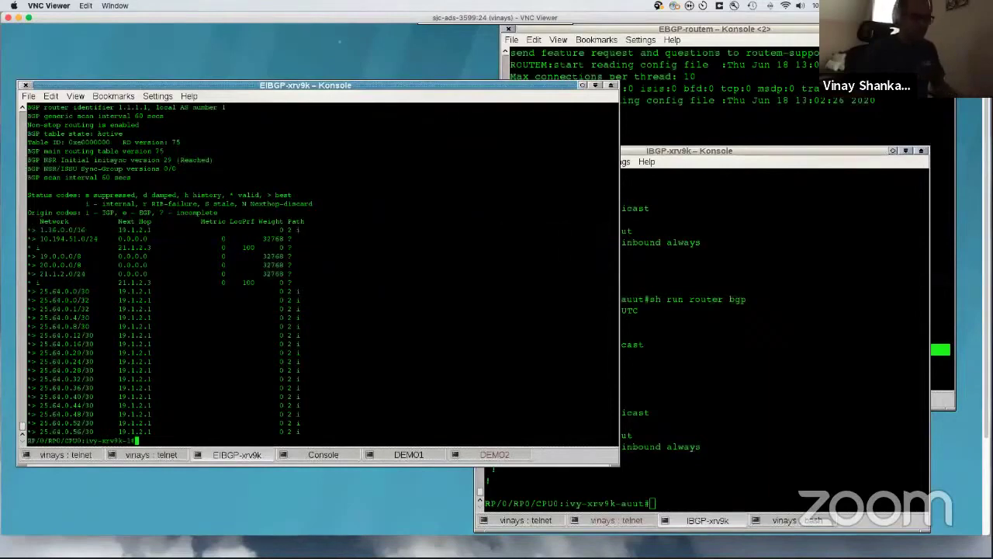
# Step: Paste and run "show bgp origin-as validity" on the EIBGP-xrv9k router, highlight the 1.36.0.0/16 row, and return to the prompt
pyautogui.click(651, 503)
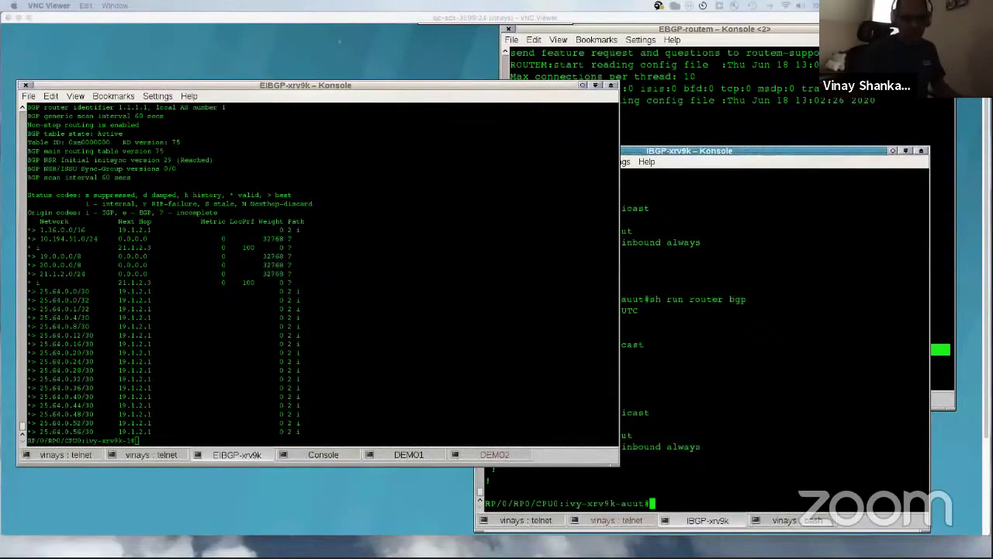
pyautogui.click(268, 227)
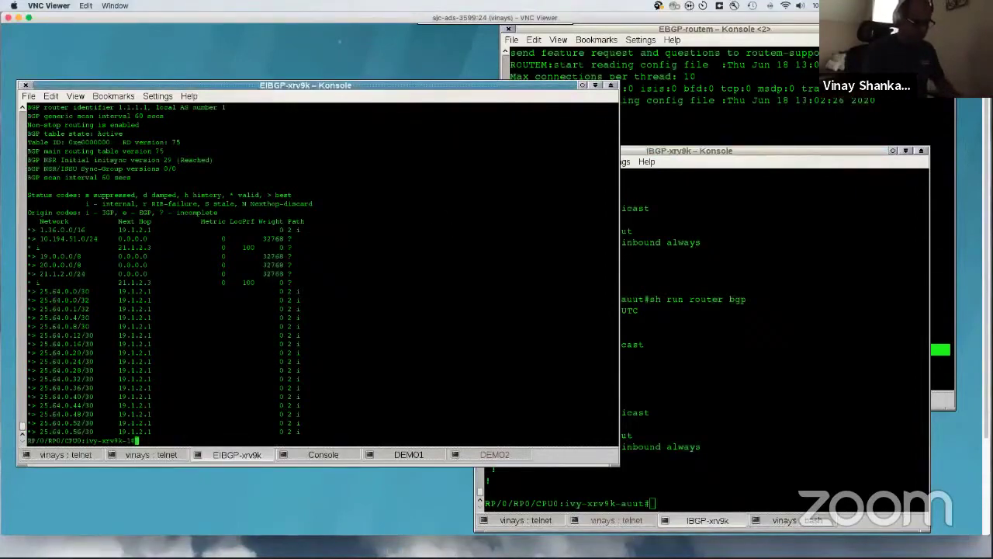
pyautogui.press('Return')
pyautogui.press('Return')
pyautogui.click(767, 246)
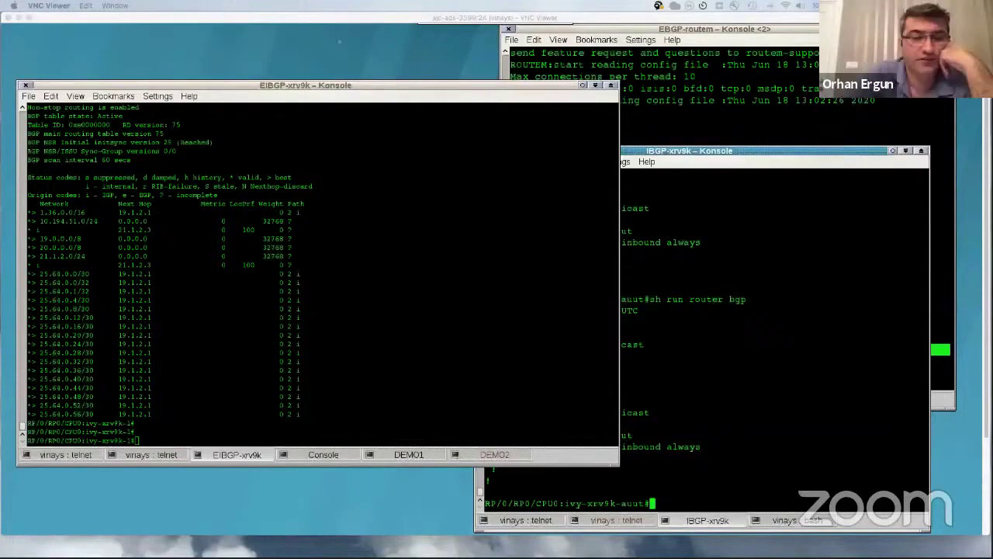
pyautogui.rightClick(376, 216)
pyautogui.click(399, 235)
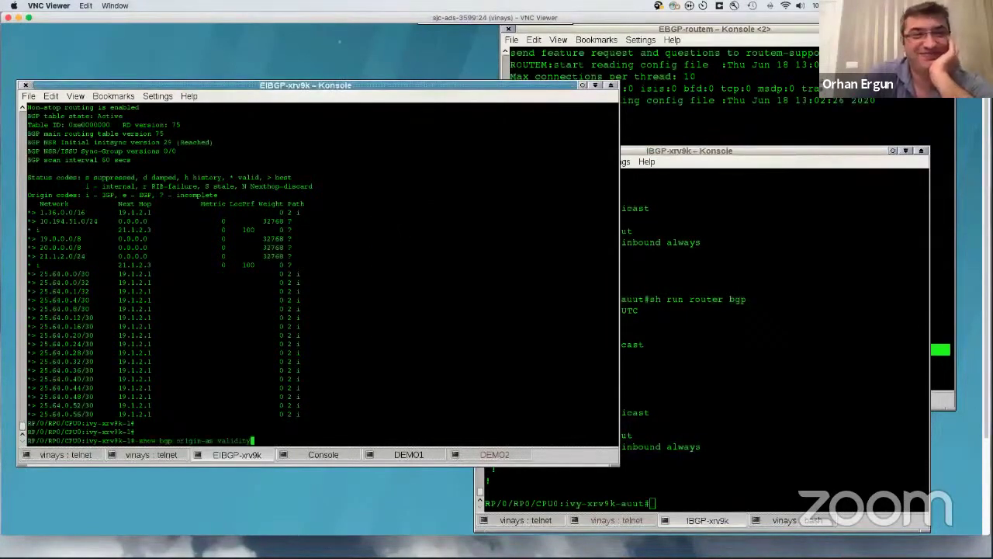
pyautogui.press('Return')
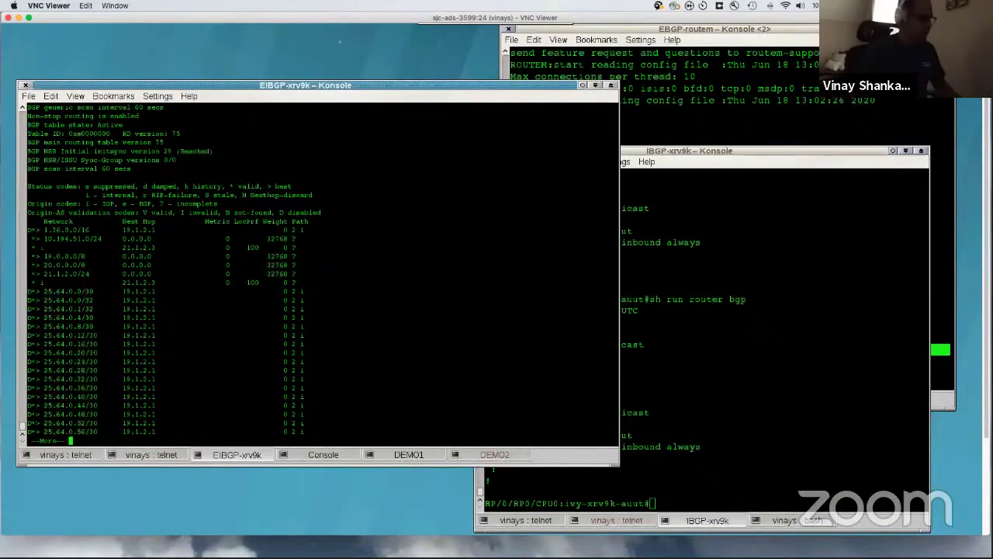
pyautogui.tripleClick(47, 230)
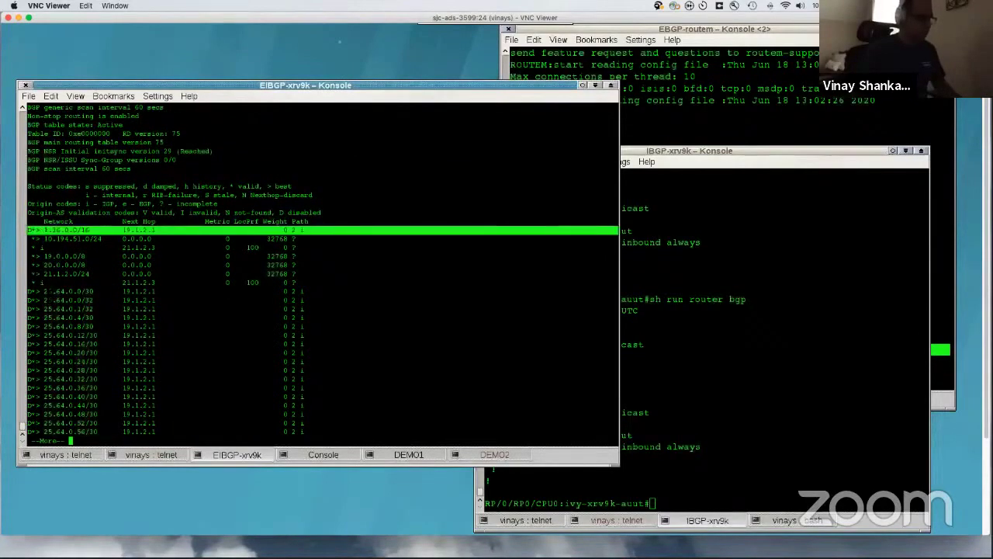
pyautogui.press('q')
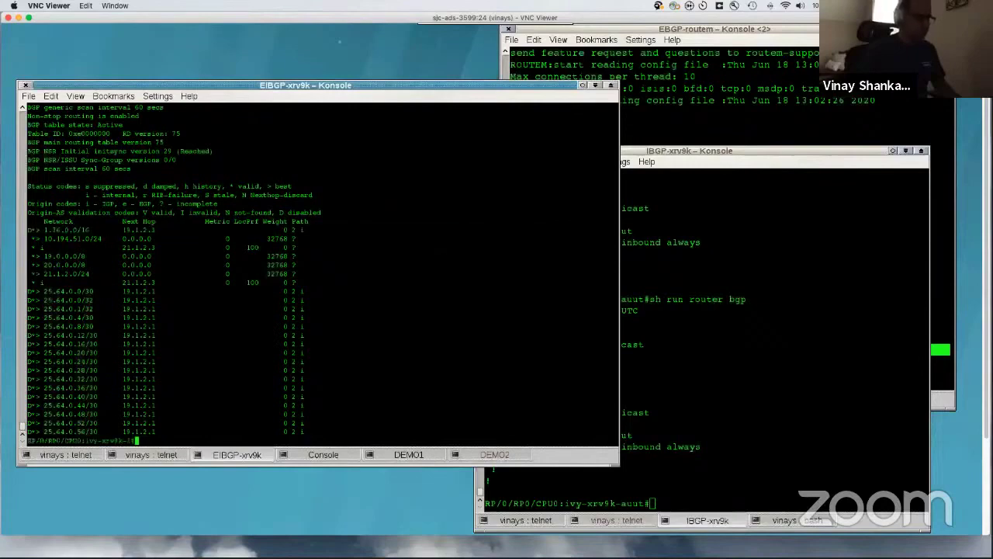
pyautogui.press('Return')
pyautogui.press('Return')
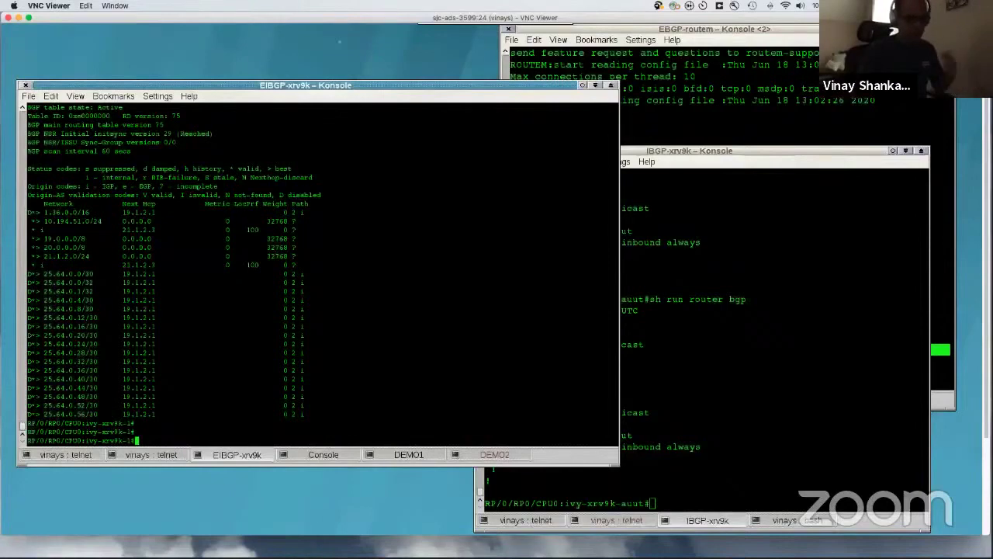
# Step: Under router bgp 1, address-family ipv4 unicast, configure "bgp origin-as validation enable" and "bgp origin-as validation signal ibgp" on EIBGP-xrv9k, and commit
pyautogui.click(834, 248)
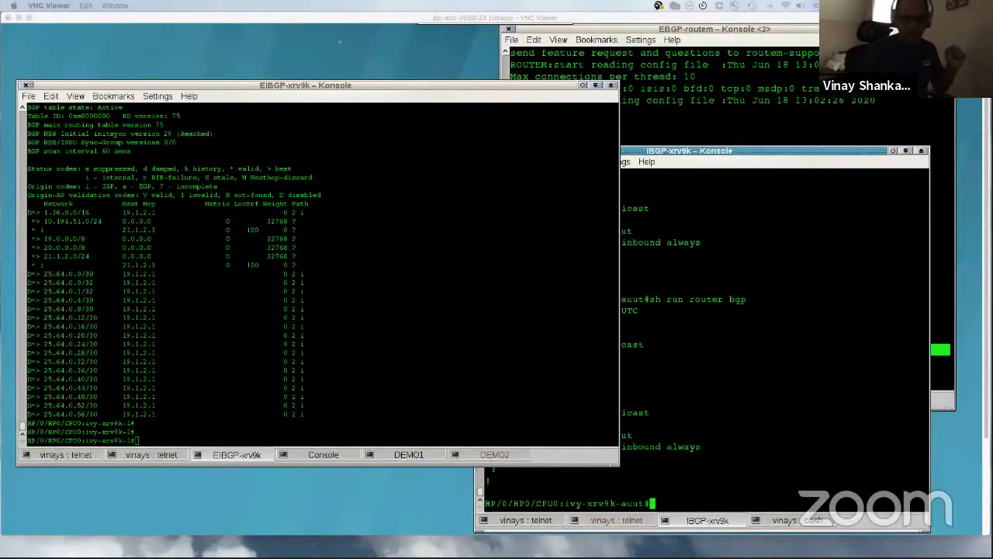
pyautogui.click(310, 202)
pyautogui.write('conf t')
pyautogui.press('Return')
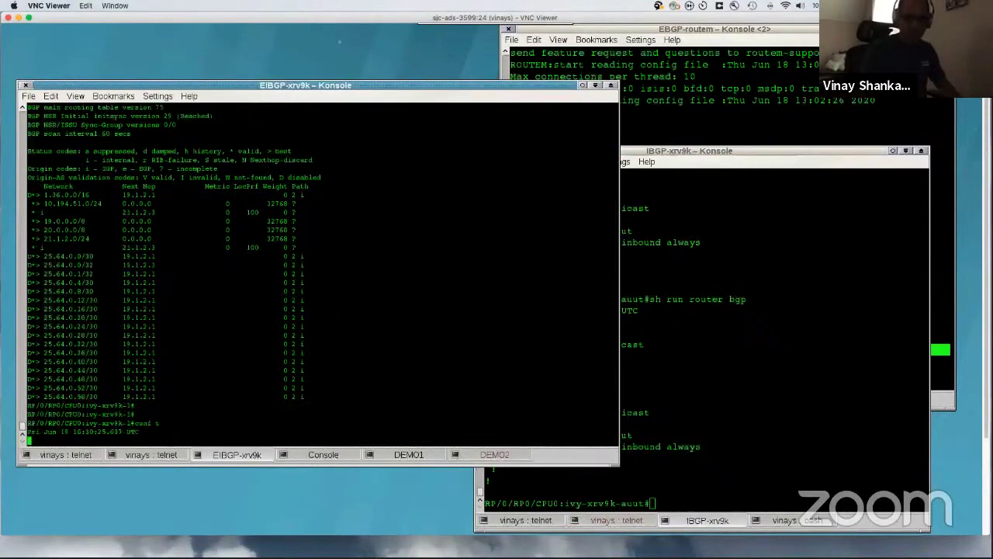
pyautogui.rightClick(367, 210)
pyautogui.click(388, 226)
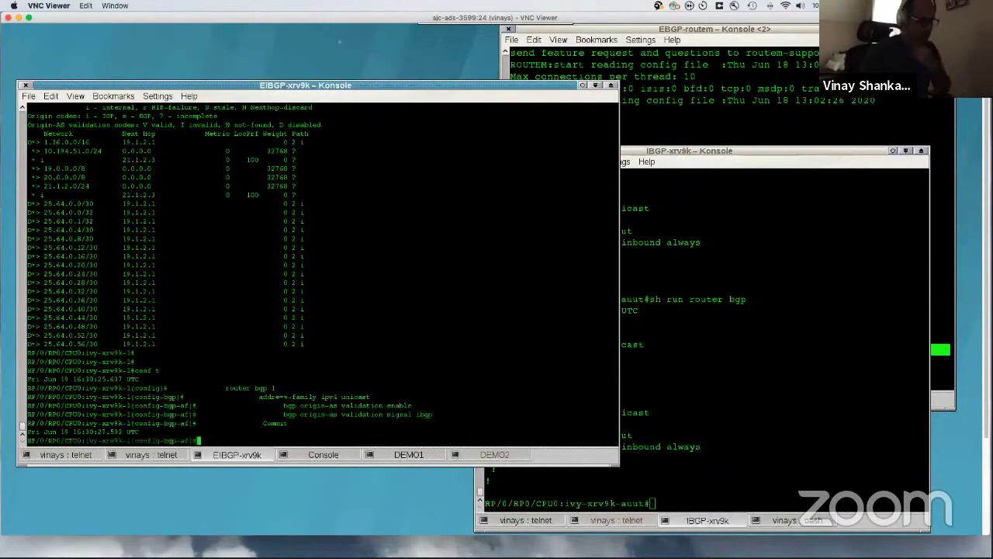
# Step: Highlight the "bgp origin-as validation enable" line and leave configuration mode with "end"
pyautogui.moveTo(284, 405); pyautogui.dragTo(403, 406)
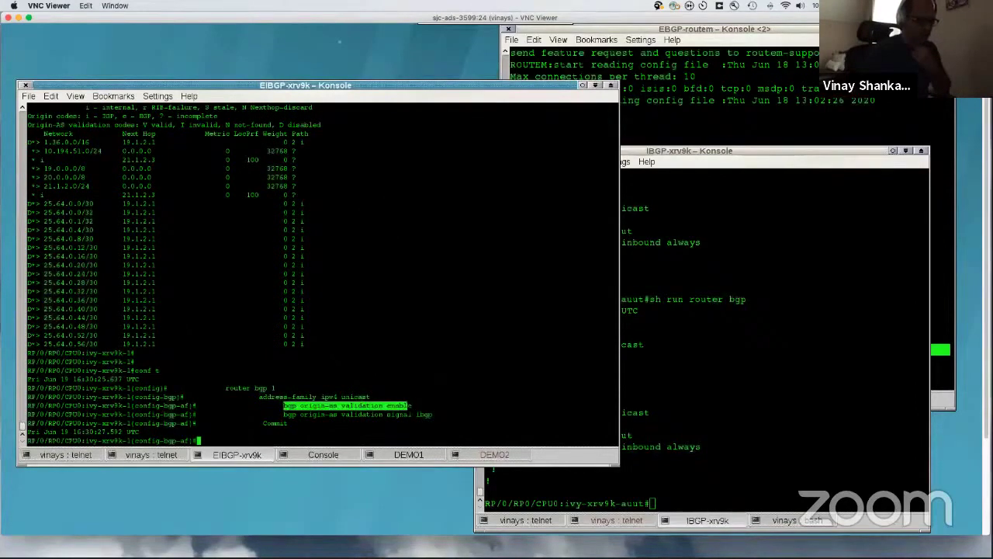
pyautogui.click(409, 406)
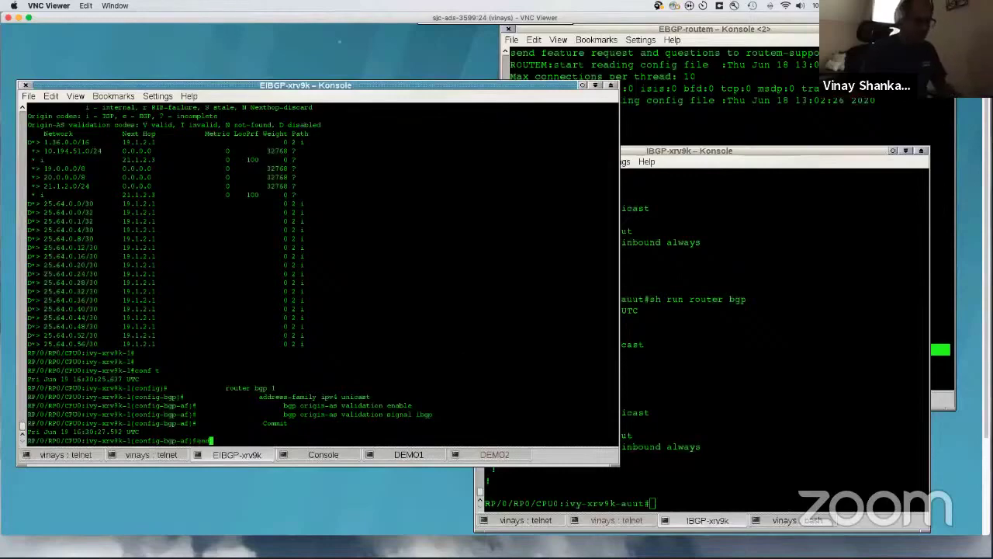
pyautogui.write('end')
pyautogui.press('Return')
pyautogui.press('Return')
pyautogui.press('Return')
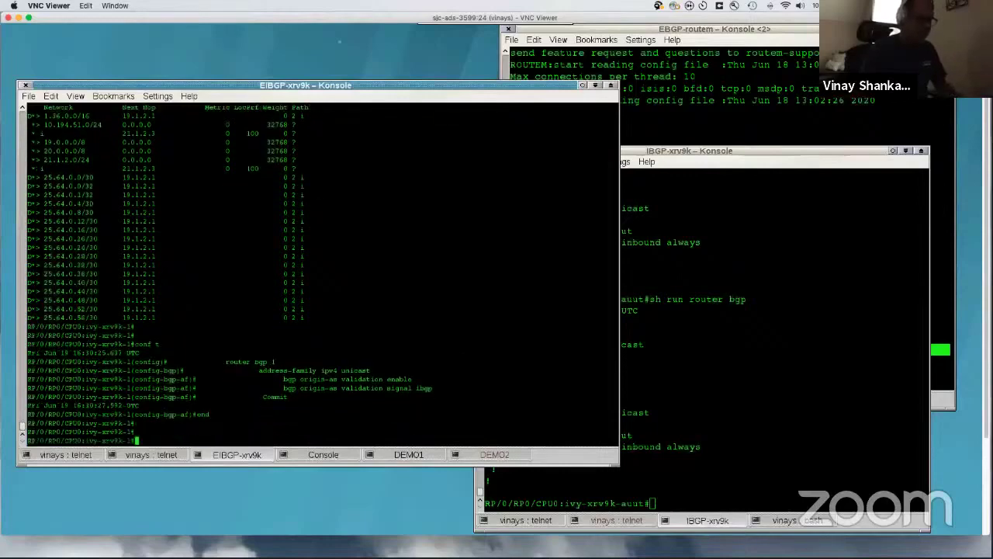
# Step: Run "show bgp origin-as validity" on EIBGP-xrv9k, highlight the 1.36.0.0/16 row, and return to the prompt
pyautogui.write('show bgp origin-as validity')
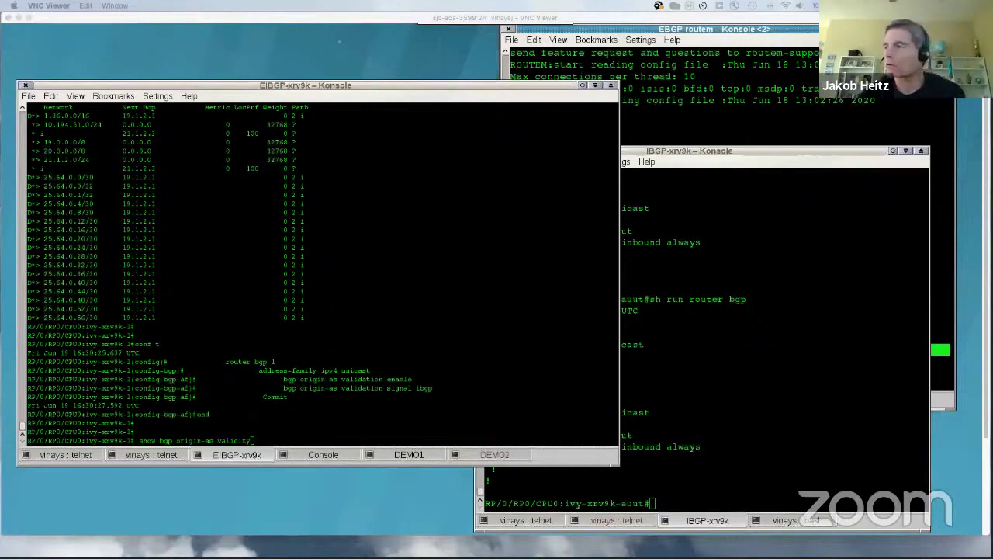
pyautogui.click(340, 42)
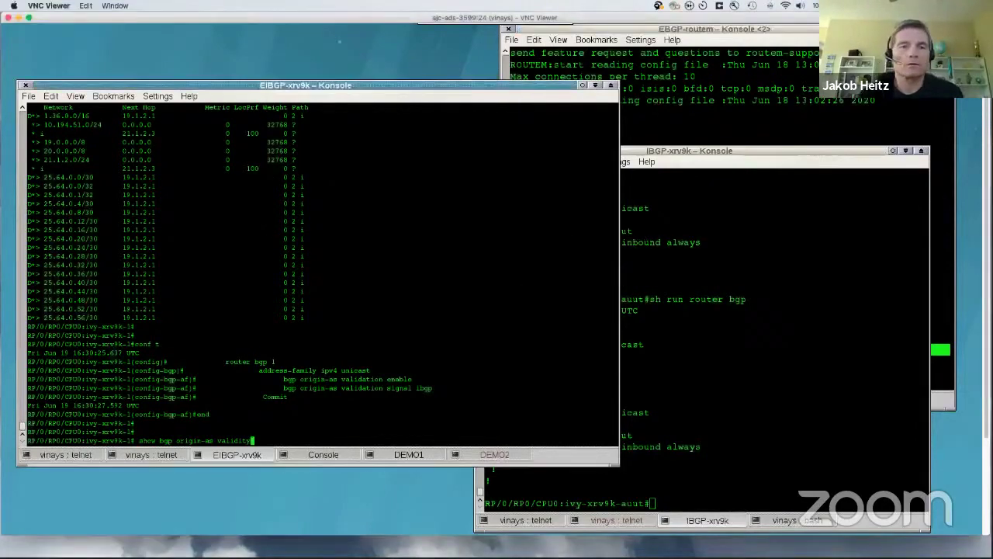
pyautogui.press('Return')
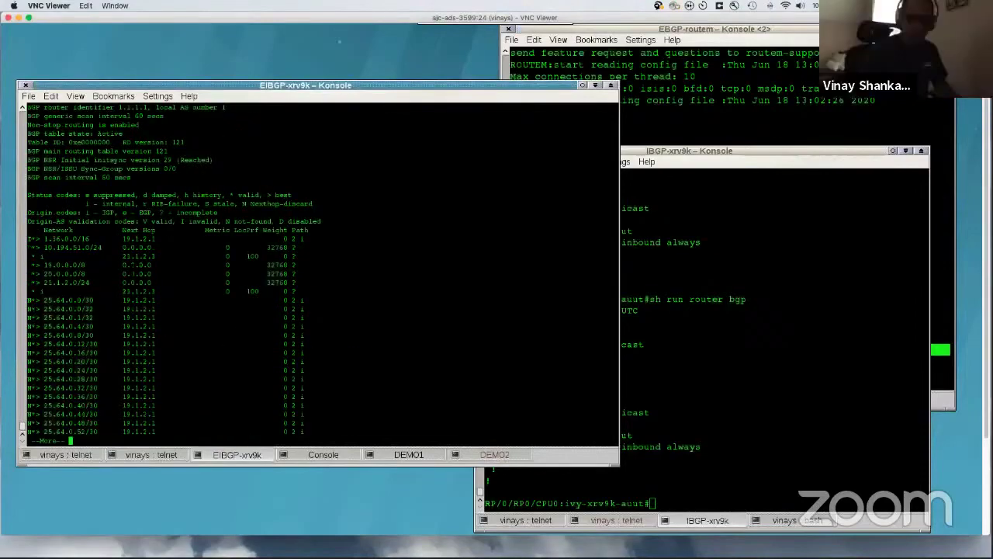
pyautogui.press('q')
pyautogui.tripleClick(84, 241)
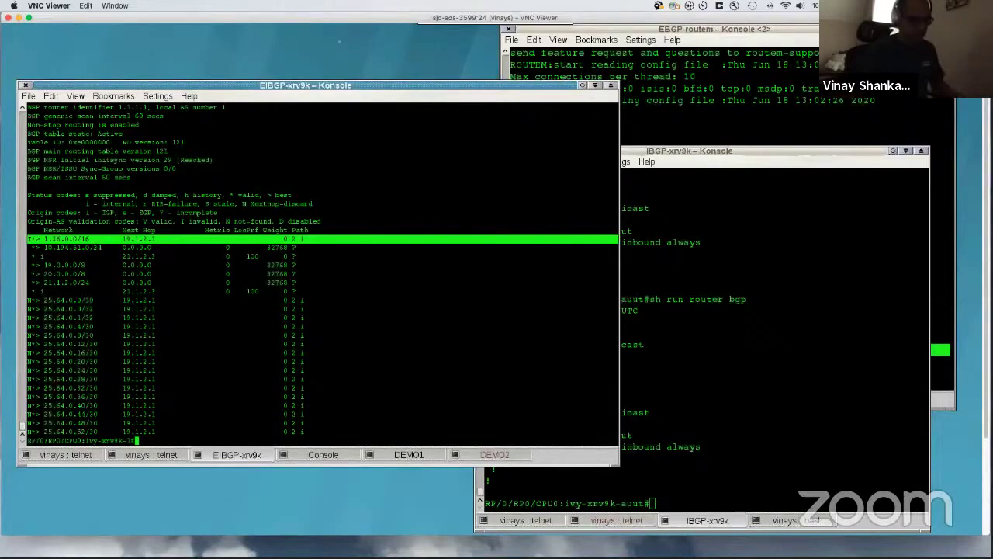
pyautogui.moveTo(87, 239)
pyautogui.mouseDown()
pyautogui.moveTo(47, 239)
pyautogui.moveTo(68, 239)
pyautogui.mouseUp()
pyautogui.press('Return')
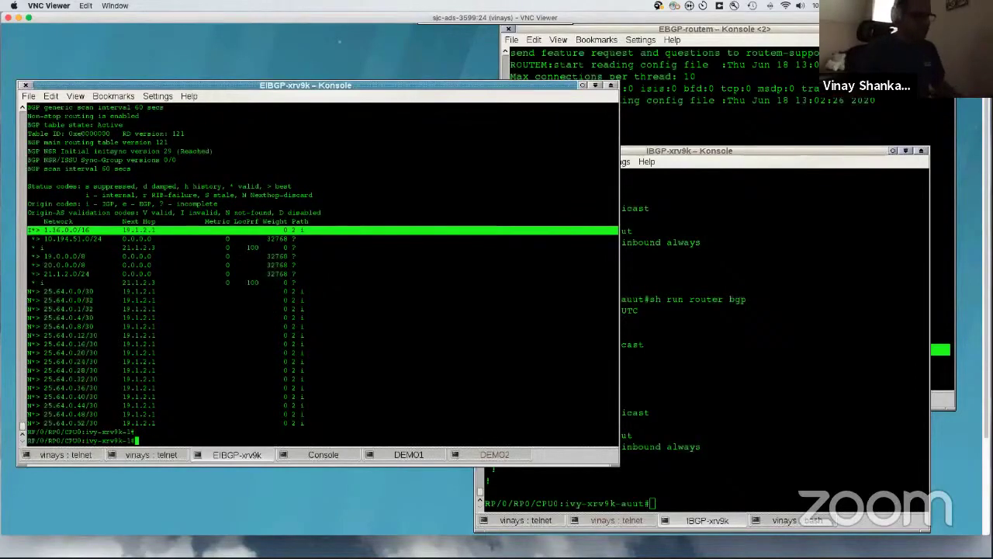
# Step: Switch to the IBGP-xrv9k router, list its routes with "sh bgp", and exit the paged output
pyautogui.hotkey('alt', 'Tab')
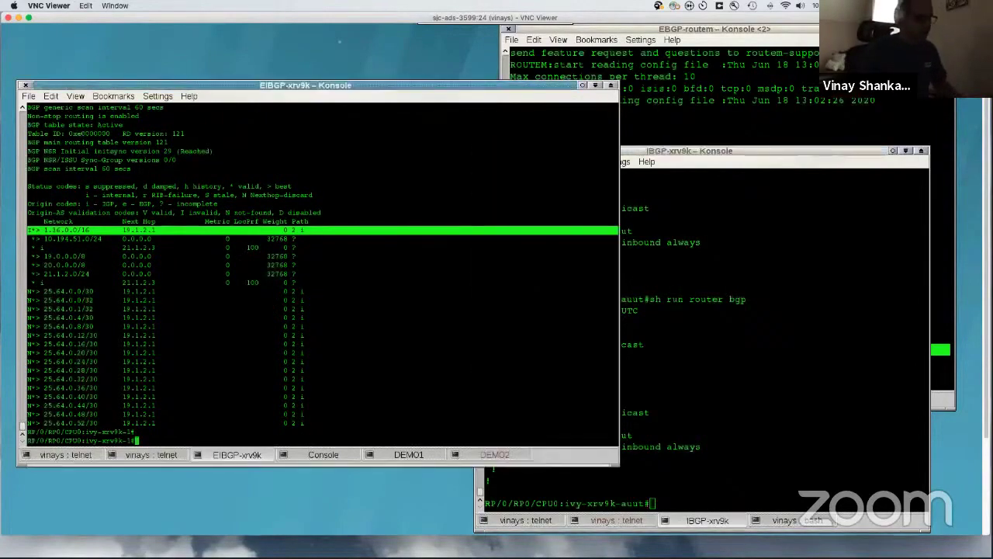
pyautogui.hotkey('alt', 'Tab')
pyautogui.write('sh bgp')
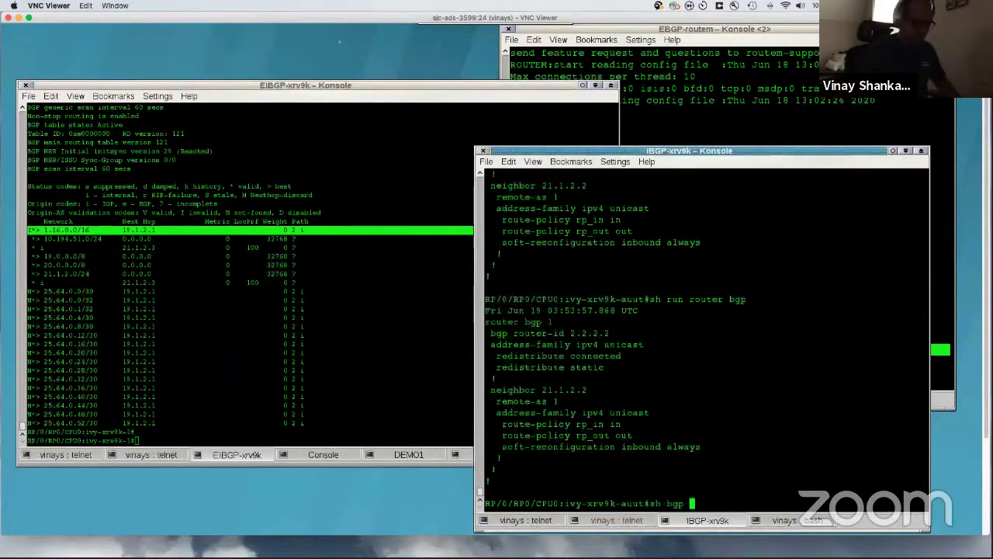
pyautogui.press('Return')
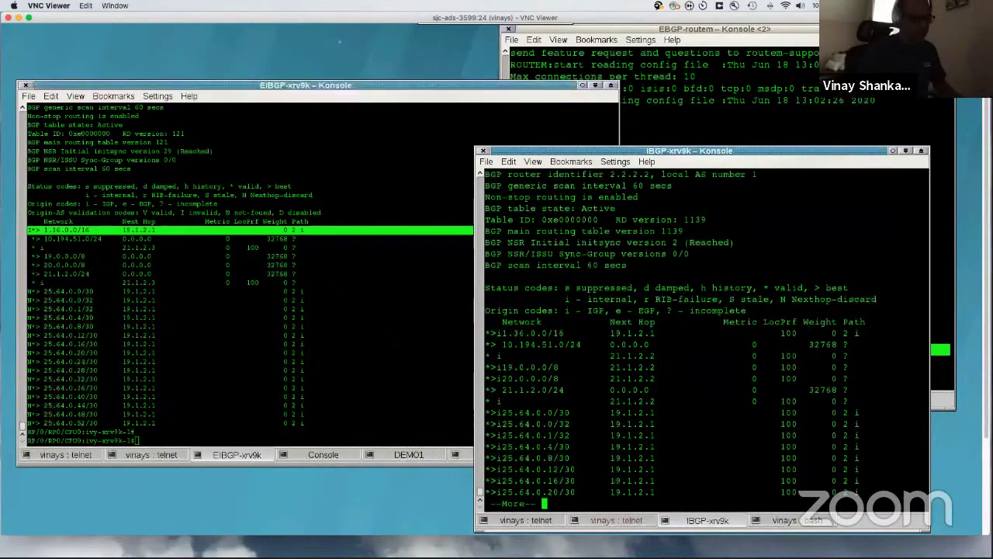
pyautogui.hotkey('alt', 'Tab')
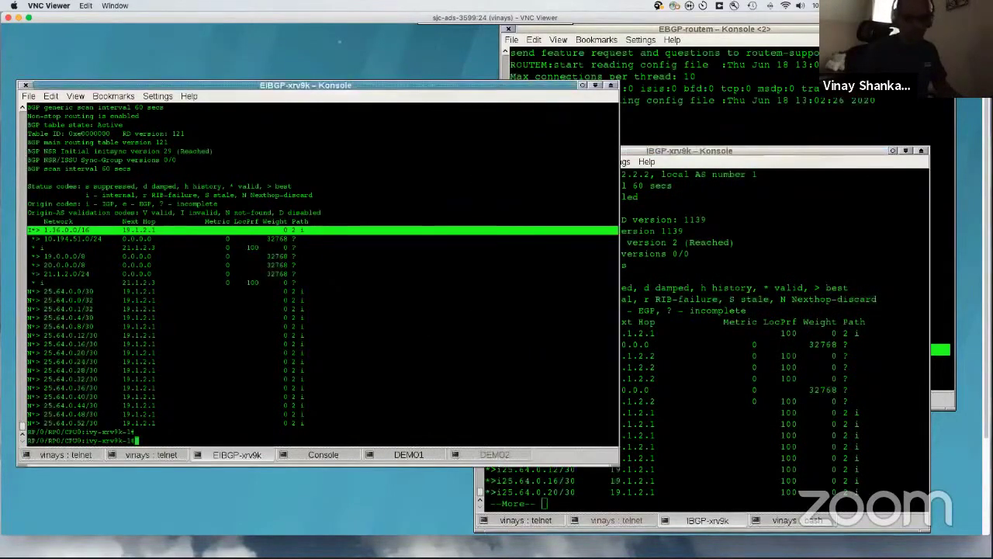
pyautogui.hotkey('alt', 'Tab')
pyautogui.press('q')
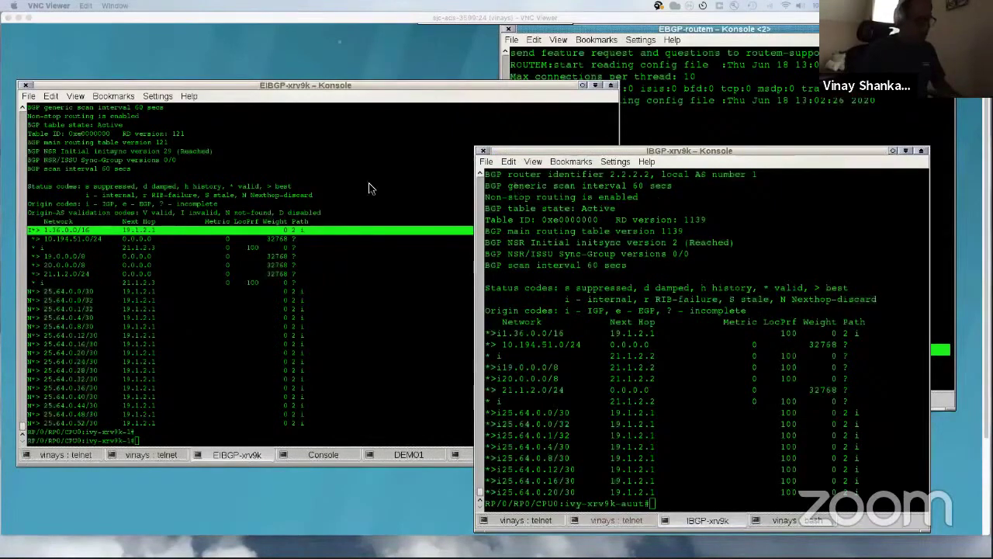
# Step: On EIBGP-xrv9k, configure "bgp bestpath origin-as use validity" under router bgp 1, commit, and leave configuration mode with "end"
pyautogui.click(332, 190)
pyautogui.write('conf t')
pyautogui.press('Return')
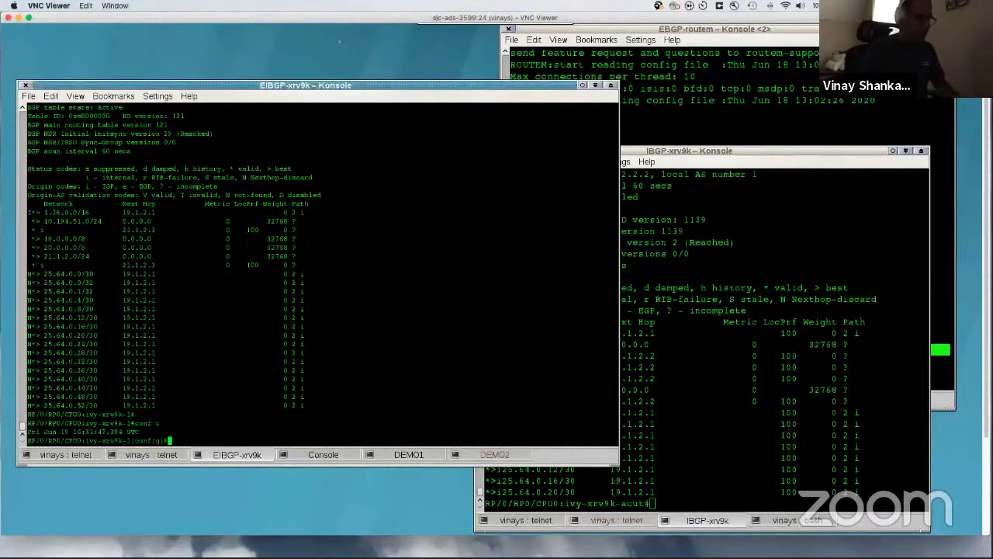
pyautogui.rightClick(331, 189)
pyautogui.click(354, 206)
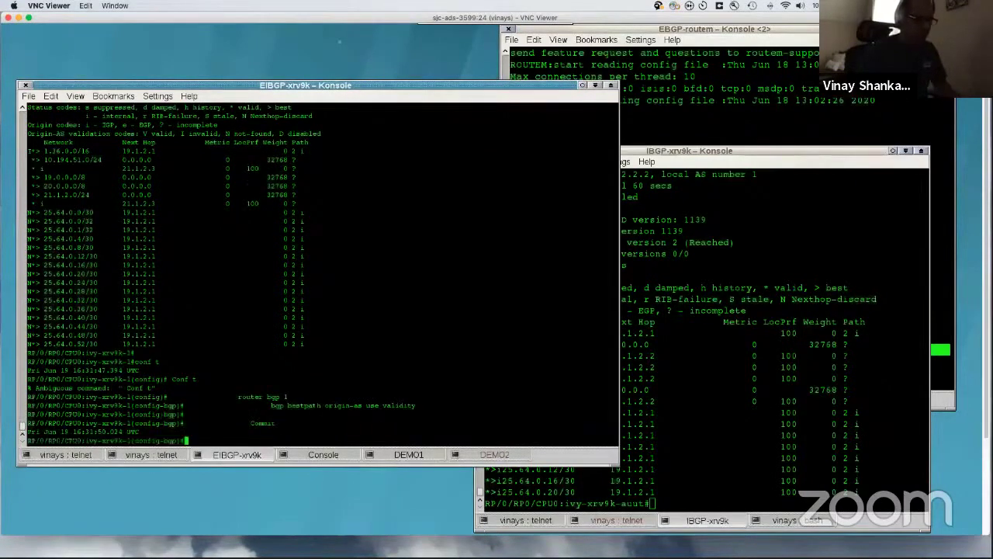
pyautogui.write('end')
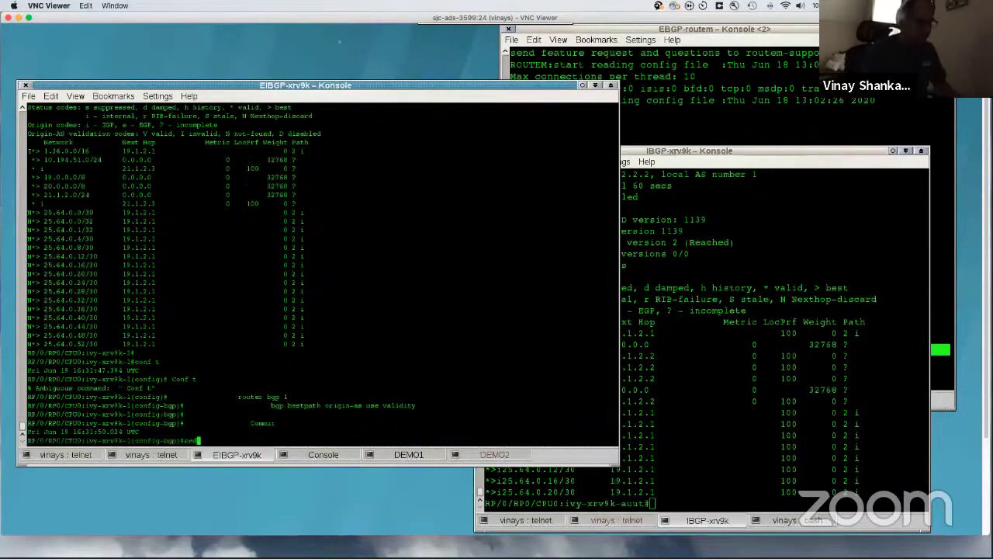
pyautogui.press('Return')
pyautogui.press('Return')
pyautogui.press('Return')
# Step: Run "show bgp origin-as validity" on EIBGP-xrv9k and "sh bgp" on IBGP-xrv9k to compare their routes
pyautogui.write('show bgp origin-as validity')
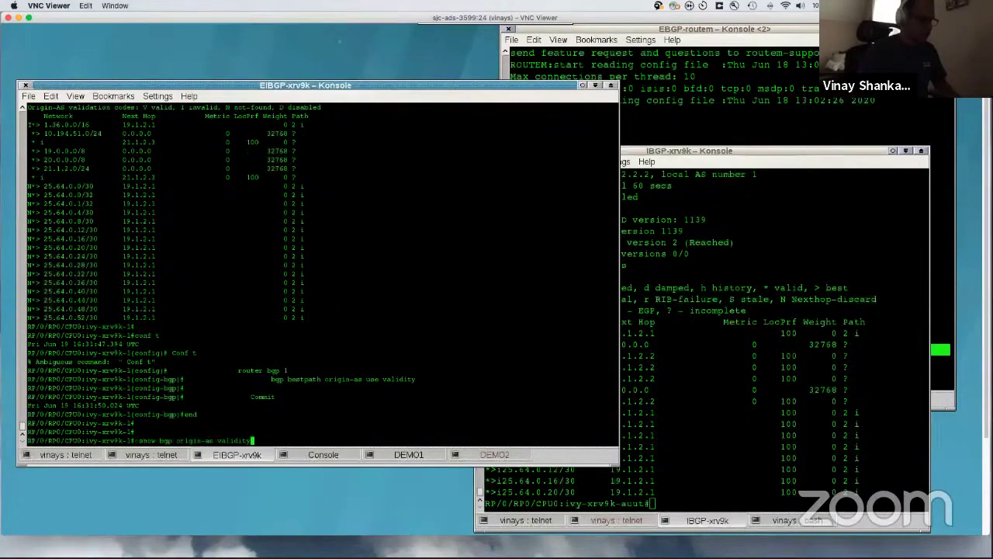
pyautogui.press('Return')
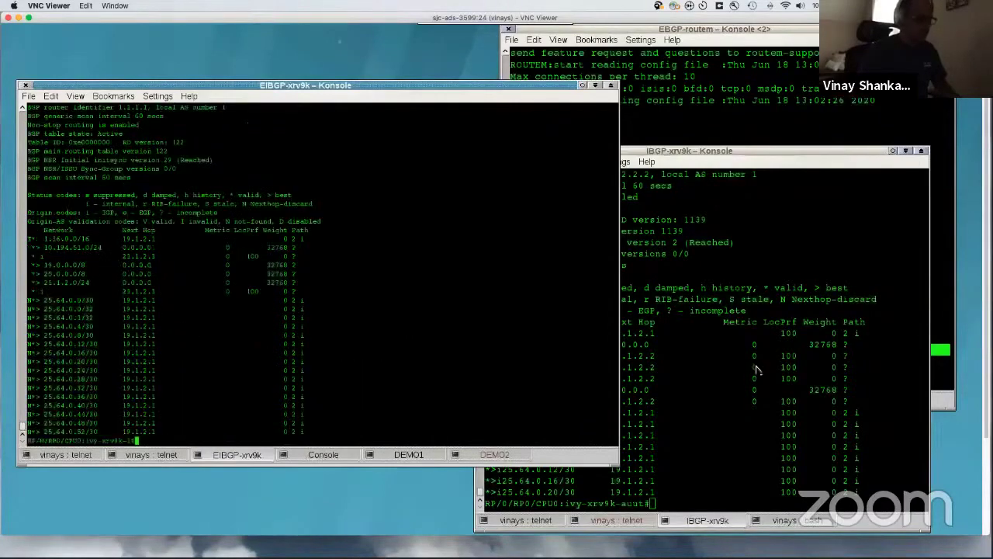
pyautogui.click(757, 370)
pyautogui.write('sh bgp')
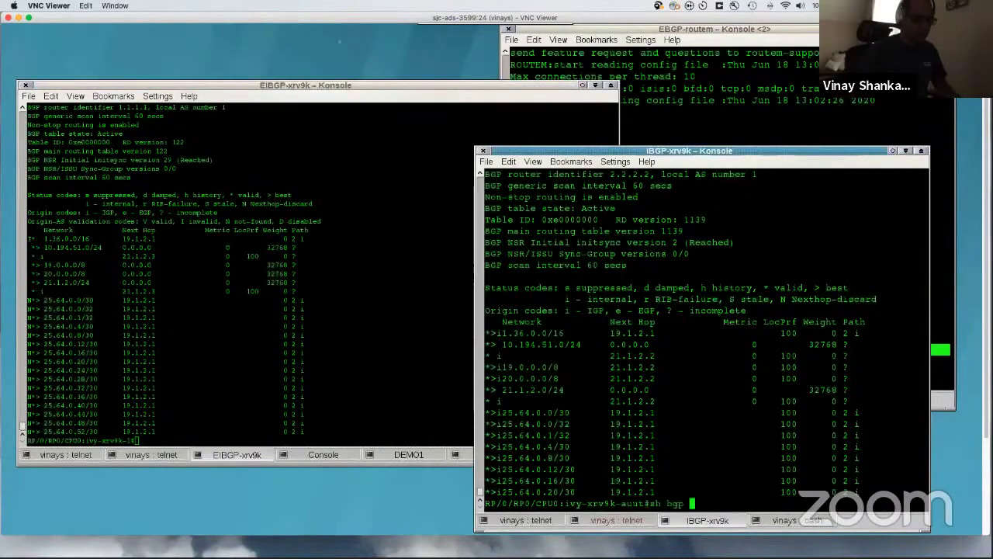
pyautogui.press('Return')
# Step: Run "sh bgp" on EIBGP-xrv9k, highlight the 1.36.0.0/16 route, and exit the paged output
pyautogui.hotkey('alt', 'Tab')
pyautogui.write('sh')
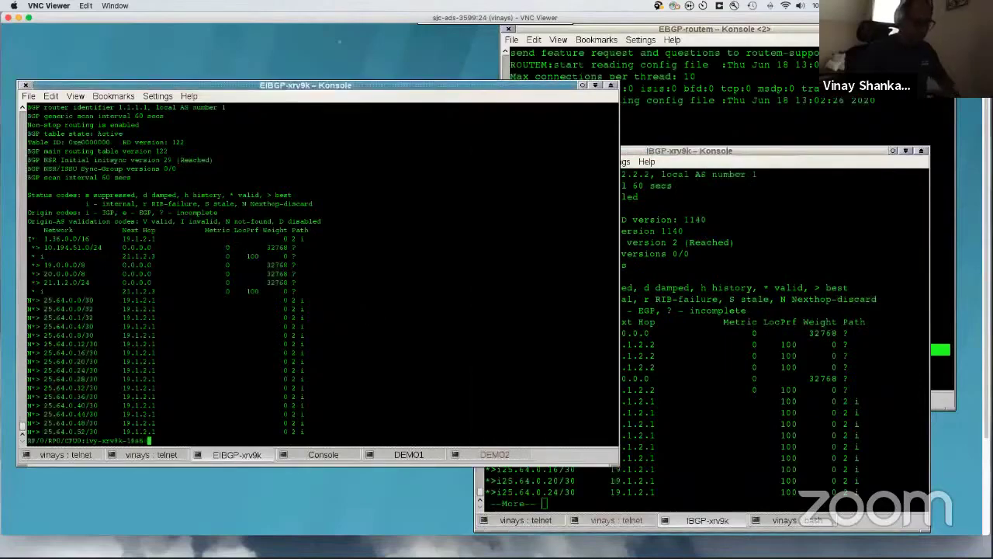
pyautogui.write(' bgp')
pyautogui.press('Return')
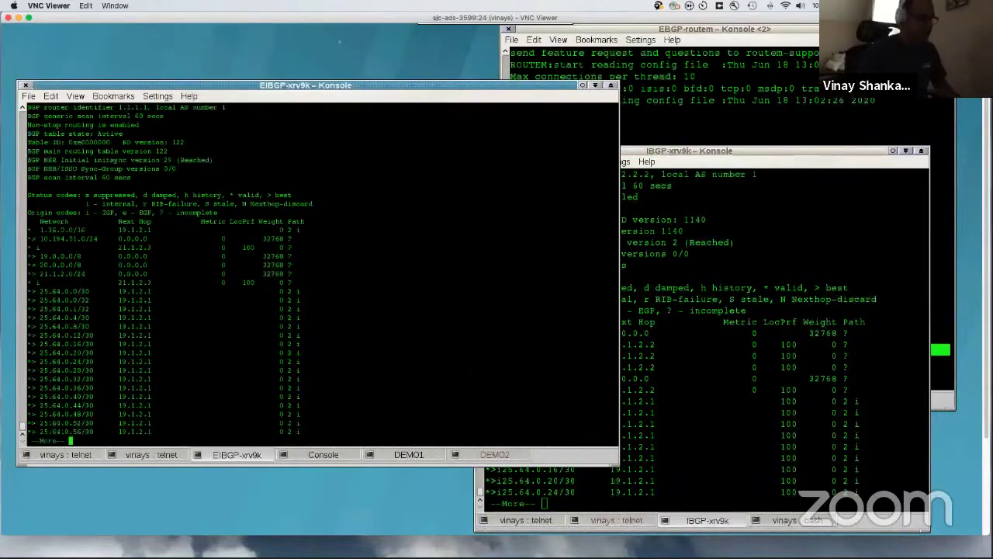
pyautogui.tripleClick(77, 230)
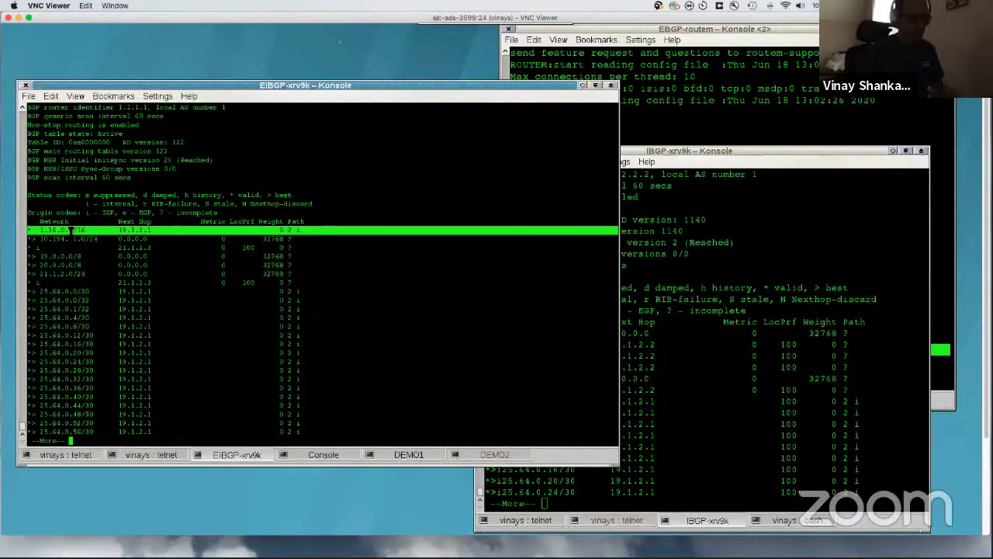
pyautogui.press('q')
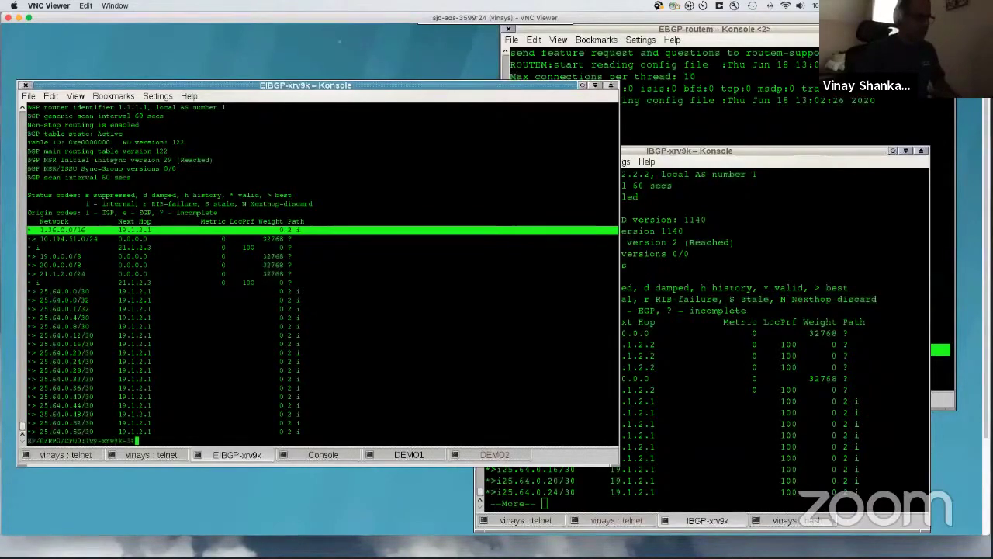
pyautogui.press('Return')
pyautogui.press('Return')
# Step: Display the running BGP configuration of EIBGP-xrv9k with "sh run router bgp"
pyautogui.write('sh run r')
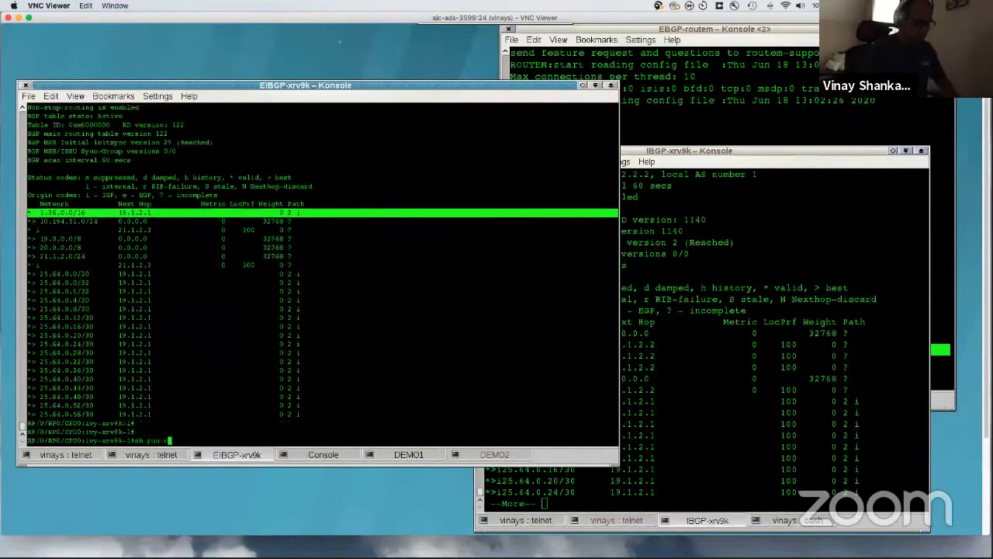
pyautogui.write('outer')
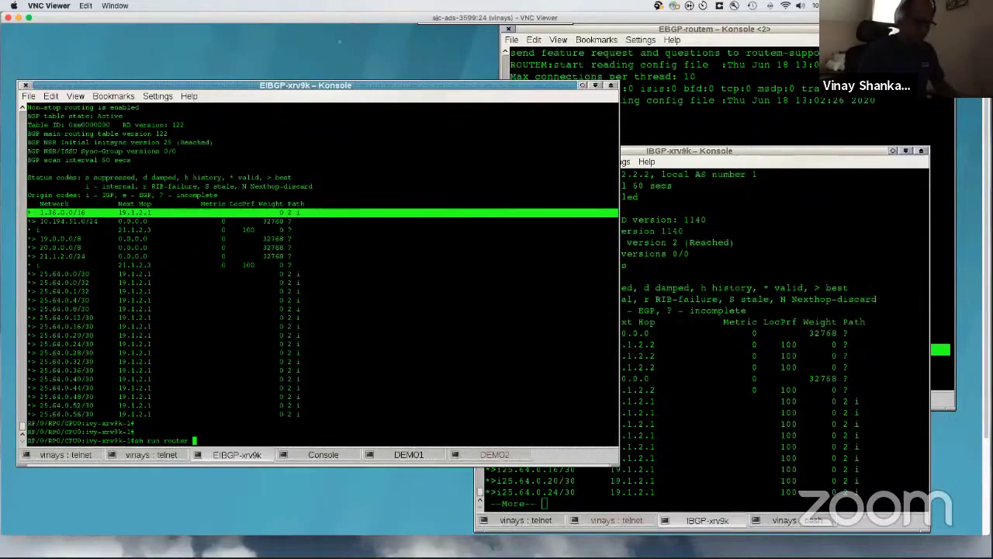
pyautogui.write('bgp')
pyautogui.press('Return')
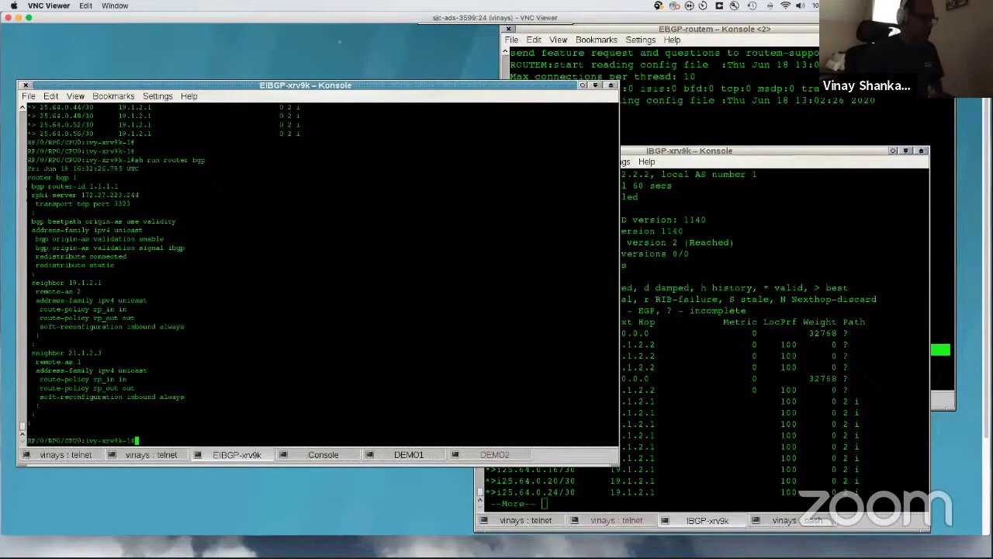
# Step: Highlight the rpki server block, the bestpath origin-as line and the origin-as validation enable and signal ibgp lines, then clear the selection
pyautogui.moveTo(153, 194); pyautogui.dragTo(184, 211)
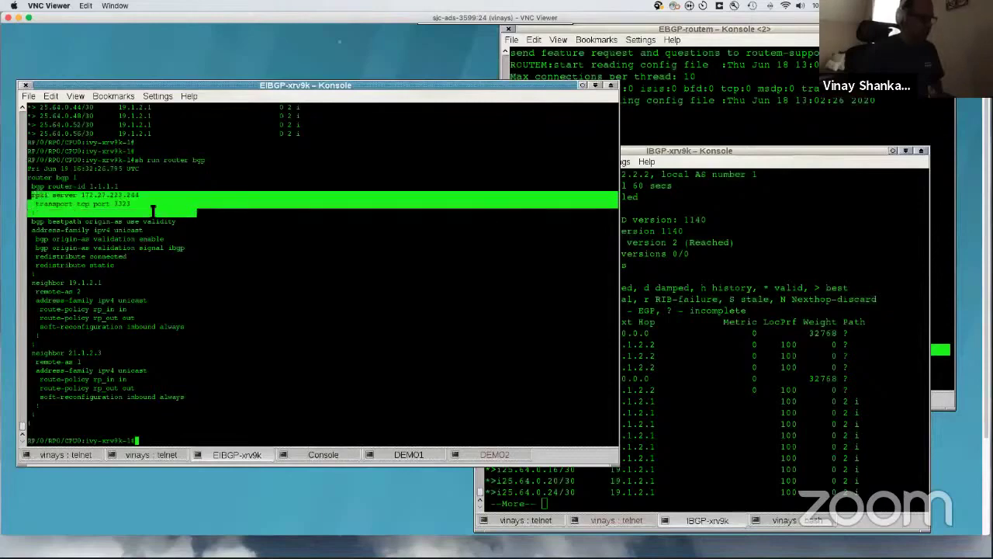
pyautogui.click(100, 231)
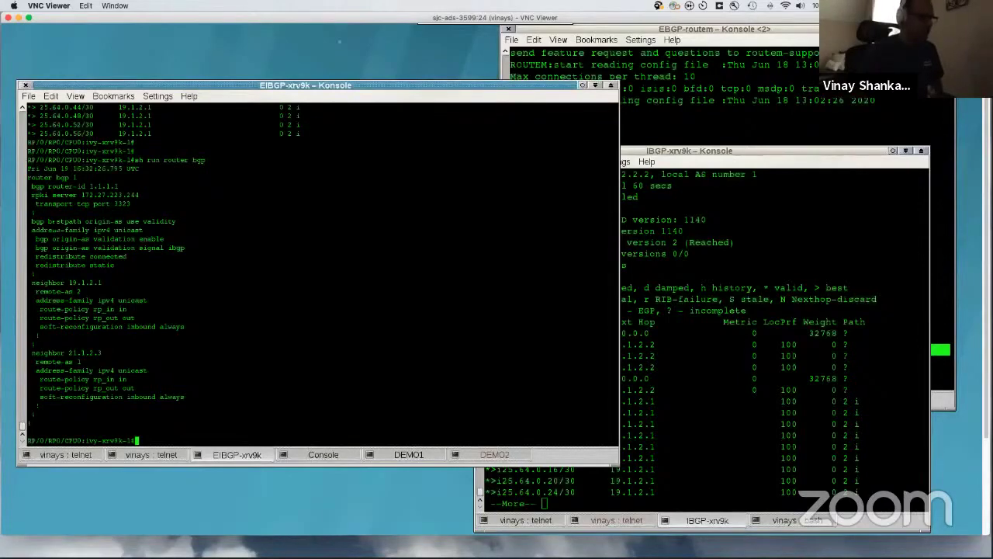
pyautogui.tripleClick(51, 222)
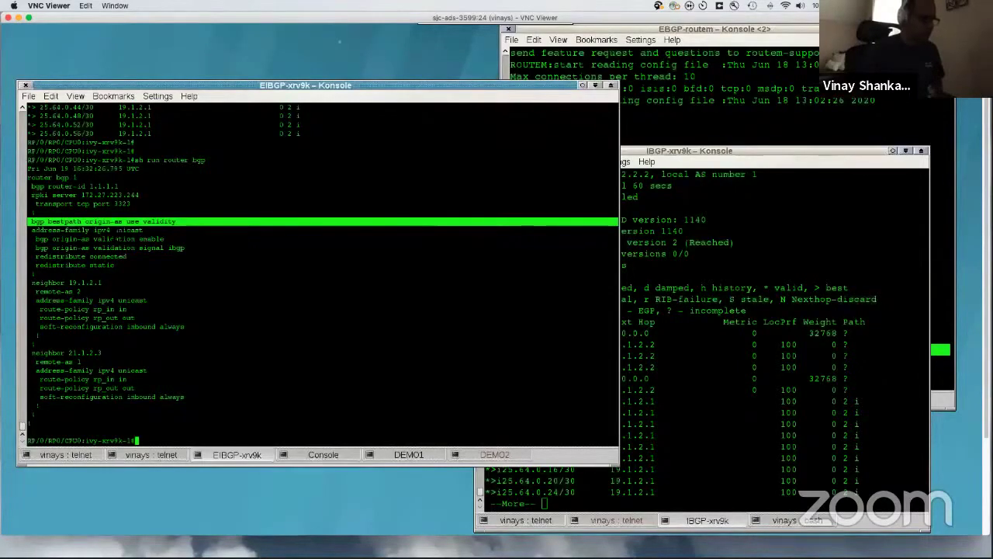
pyautogui.tripleClick(107, 239)
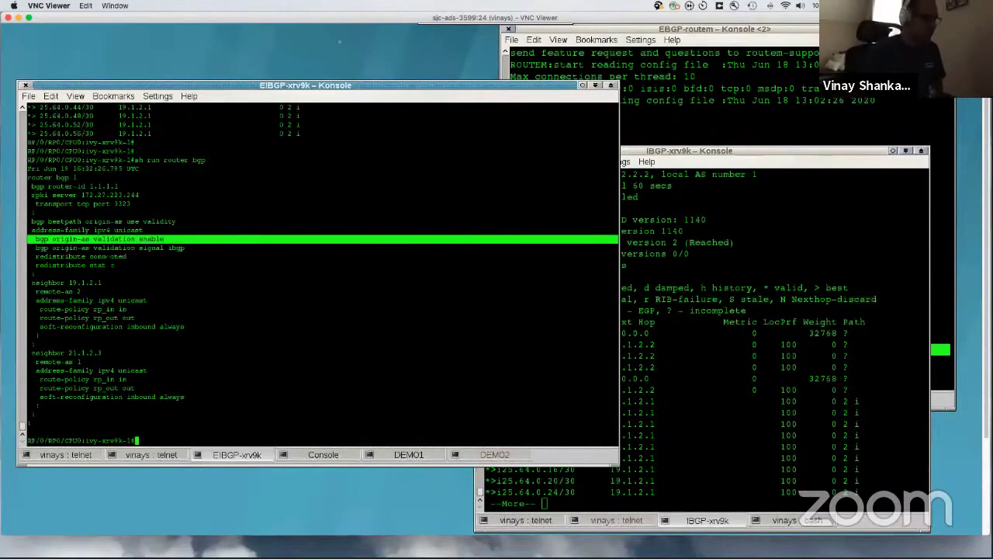
pyautogui.tripleClick(93, 222)
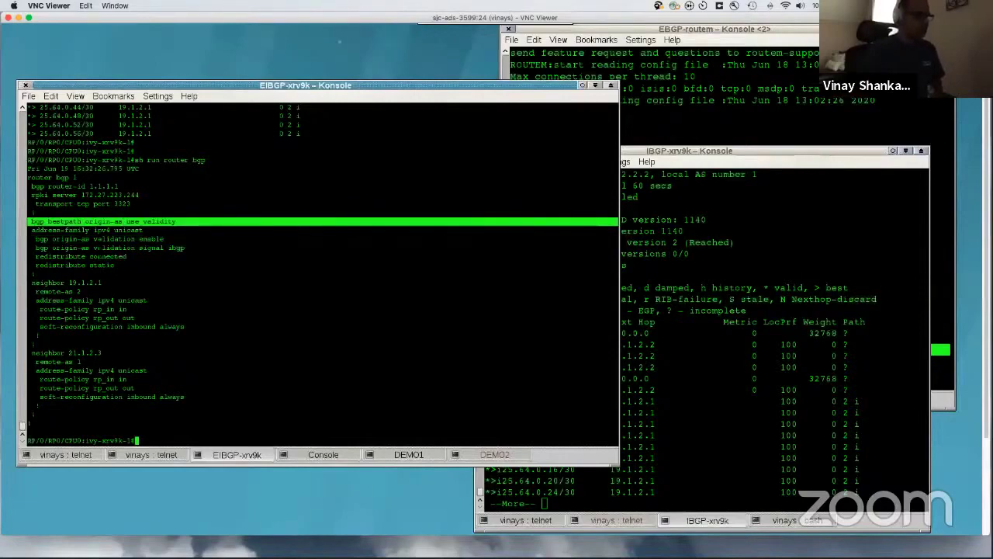
pyautogui.tripleClick(102, 247)
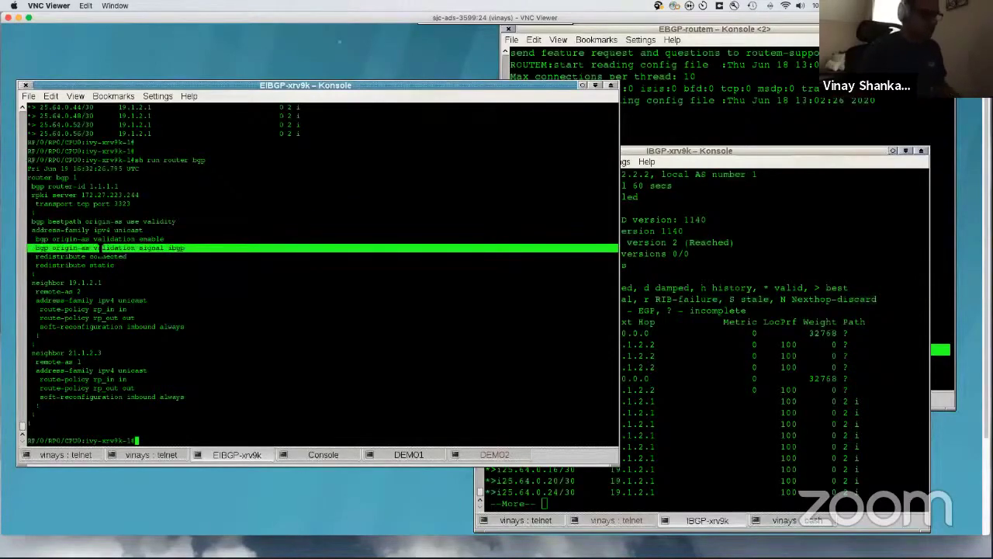
pyautogui.click(101, 248)
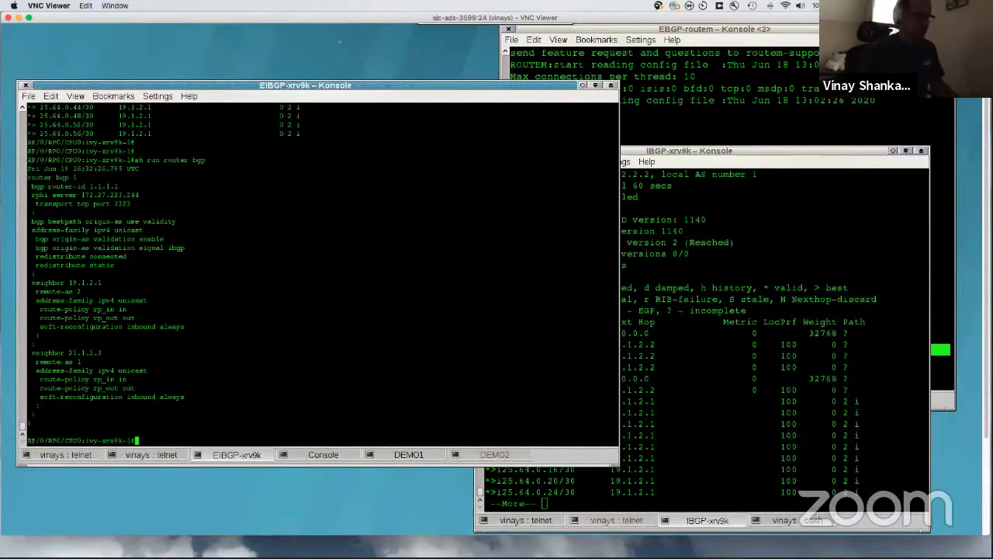
# Step: On IBGP-xrv9k, leave the old paged output, run "sh bgp" again, exit the listing, and bring the EIBGP-xrv9k window forward
pyautogui.hotkey('alt', 'Tab')
pyautogui.press('q')
pyautogui.press('Return')
pyautogui.press('Return')
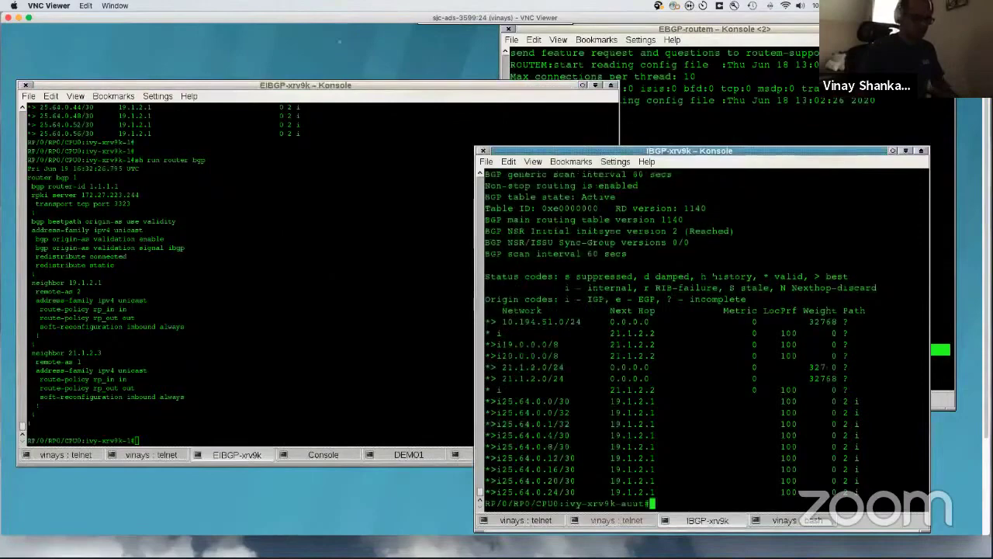
pyautogui.write('sh bgp')
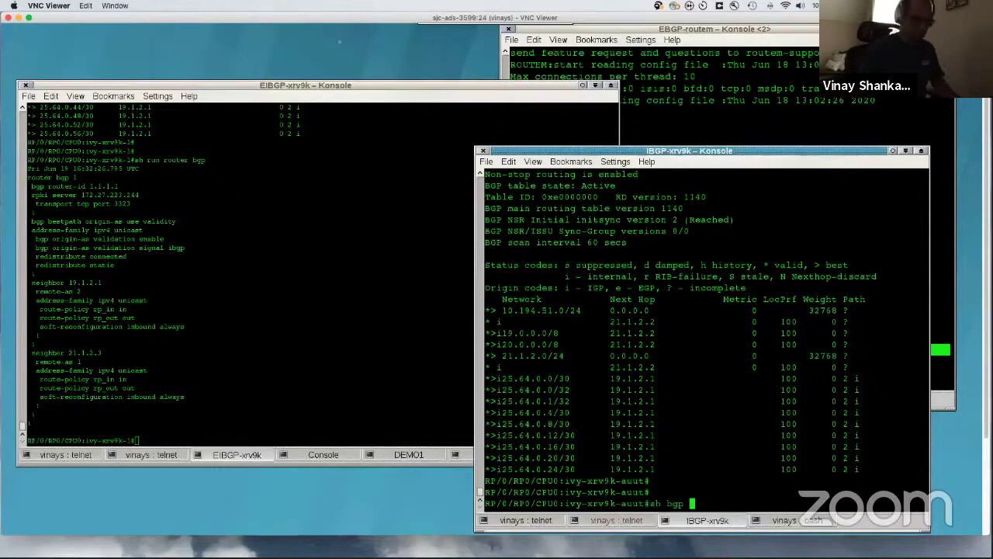
pyautogui.press('Return')
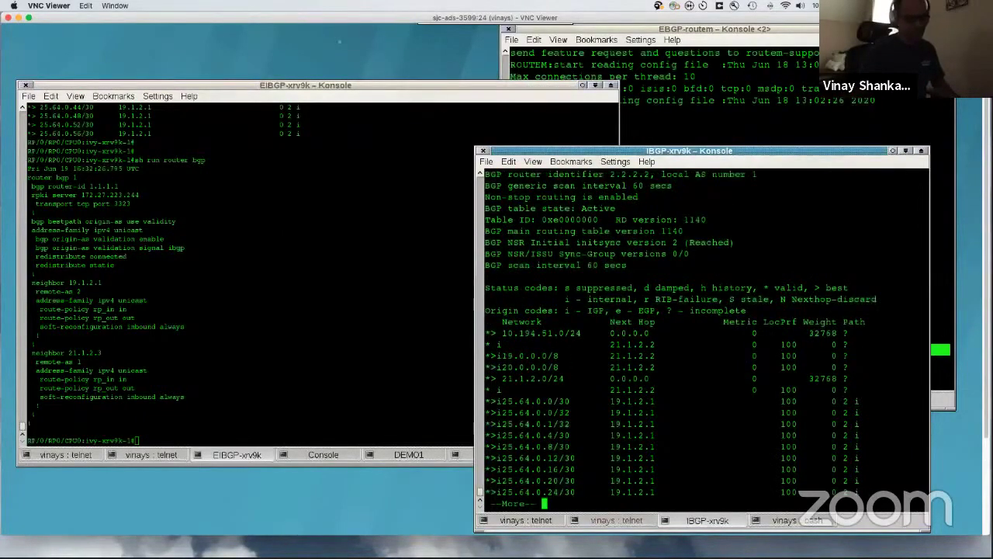
pyautogui.press('q')
pyautogui.hotkey('alt', 'Tab')
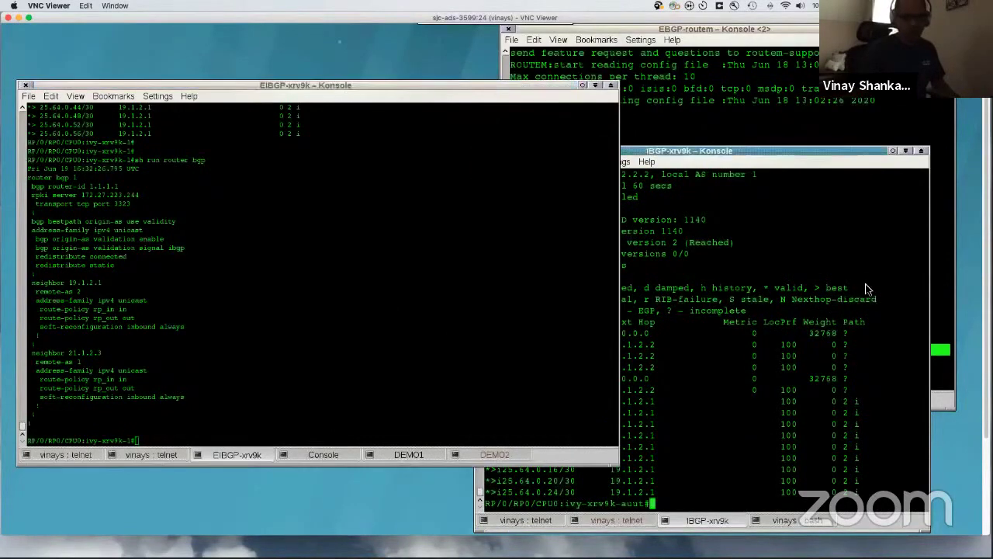
pyautogui.press('super+Tab')
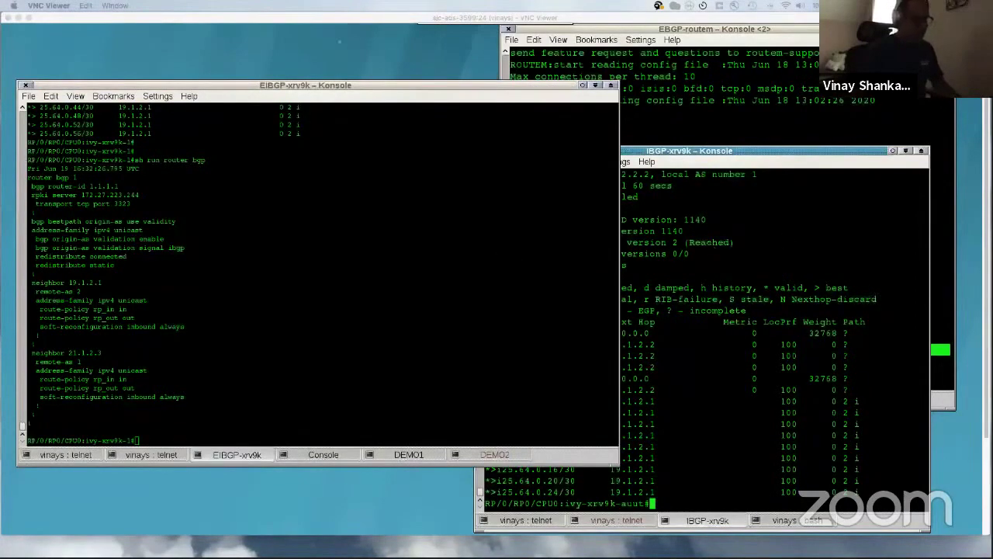
# Step: Open the configuration mode for "router bgp 1" on EIBGP-xrv9k
pyautogui.press('super+Tab')
pyautogui.write('conf t')
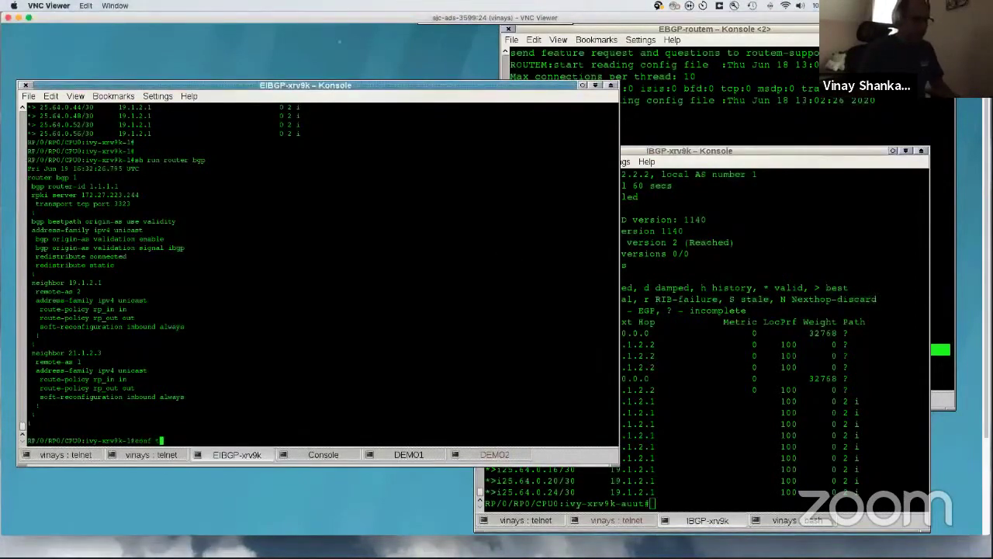
pyautogui.press('Return')
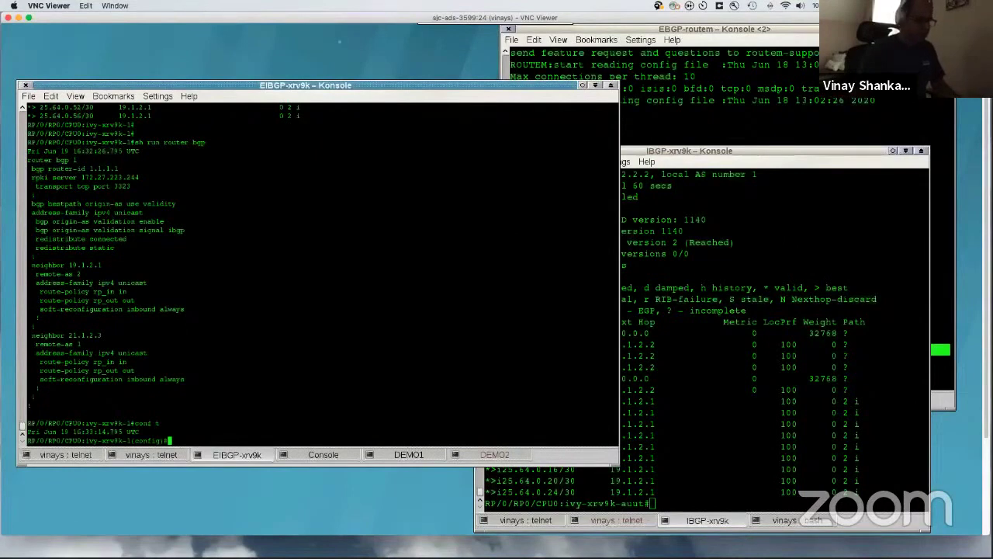
pyautogui.write('commit')
pyautogui.press('BackSpace')
pyautogui.press('BackSpace')
pyautogui.press('BackSpace')
pyautogui.press('BackSpace')
pyautogui.press('BackSpace')
pyautogui.press('BackSpace')
pyautogui.write('route s')
pyautogui.press('BackSpace')
pyautogui.press('BackSpace')
pyautogui.write('r bgp 1')
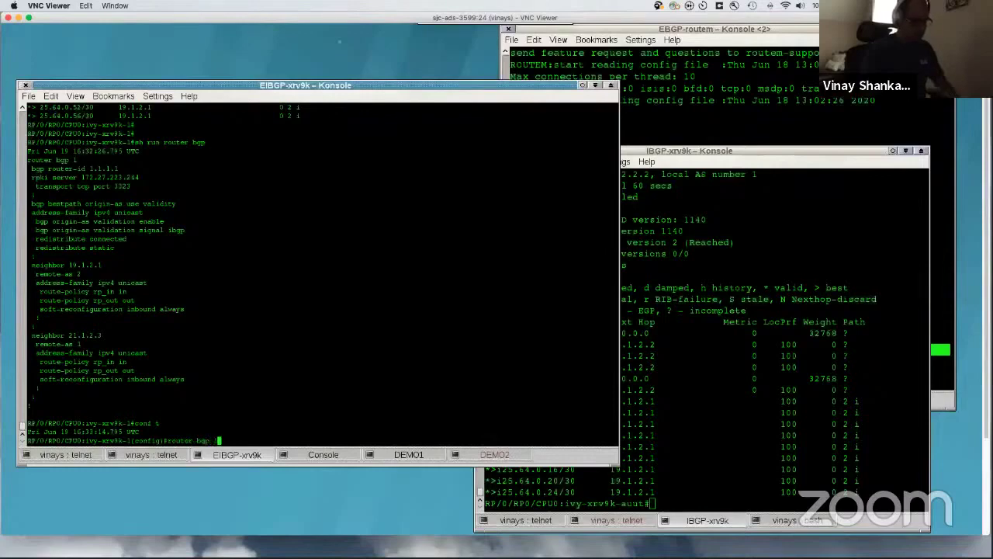
pyautogui.press('Return')
# Step: Add "bgp bestpath origin-as allow invalid" to the BGP configuration, commit it, and leave configuration mode
pyautogui.rightClick(295, 202)
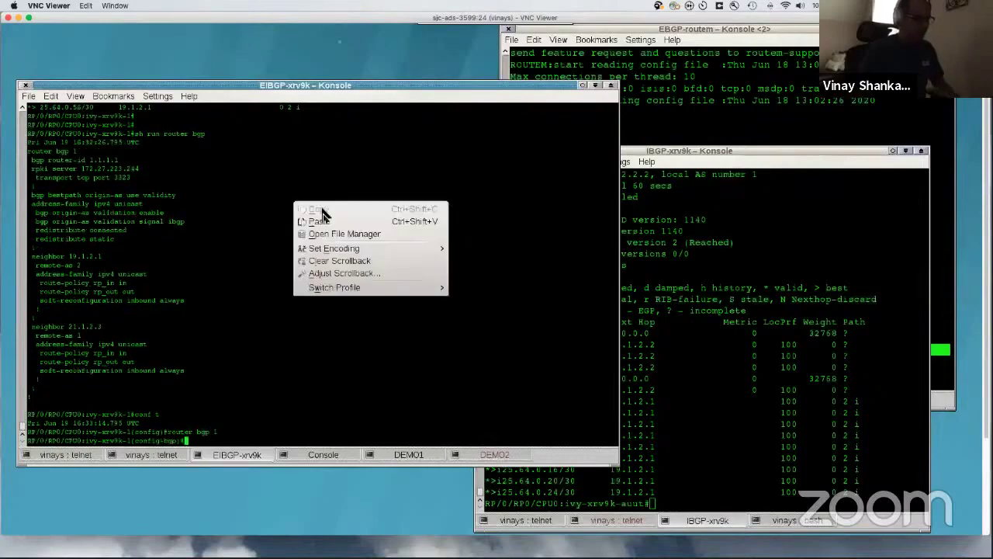
pyautogui.click(333, 221)
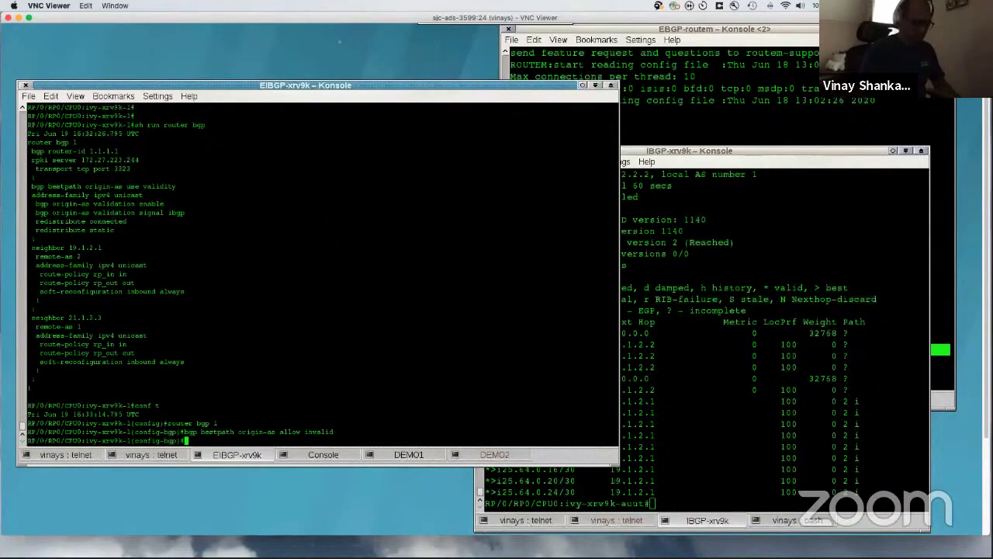
pyautogui.write('commi')
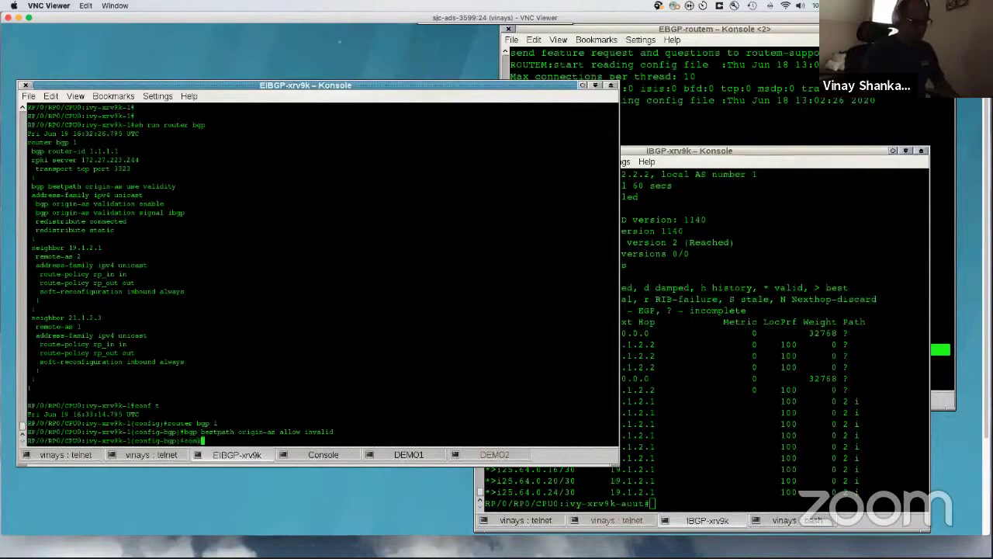
pyautogui.write('t')
pyautogui.press('Return')
pyautogui.write('end')
pyautogui.press('Return')
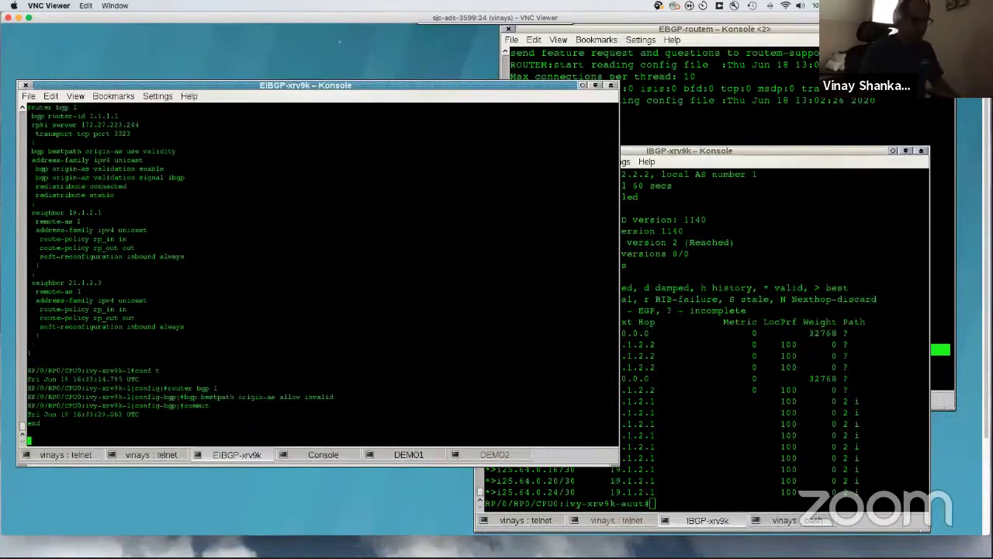
pyautogui.press('Return')
pyautogui.press('Return')
# Step: Run "sh bgp" on EIBGP-xrv9k, highlight the 1.36.0.0/16 route, and exit the paged listing
pyautogui.write('conf t')
pyautogui.press('BackSpace')
pyautogui.press('BackSpace')
pyautogui.press('BackSpace')
pyautogui.press('BackSpace')
pyautogui.press('BackSpace')
pyautogui.press('BackSpace')
pyautogui.write('sh bgp')
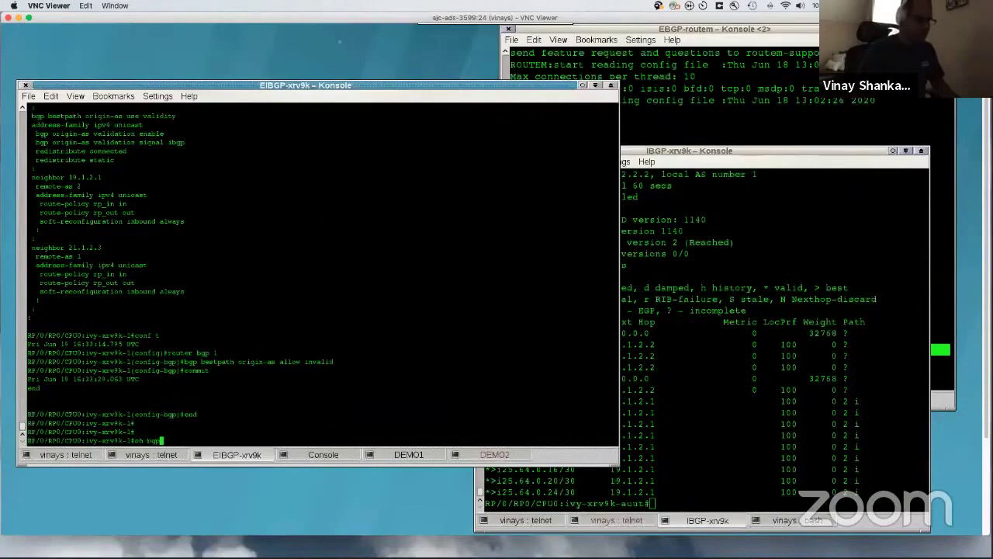
pyautogui.press('Return')
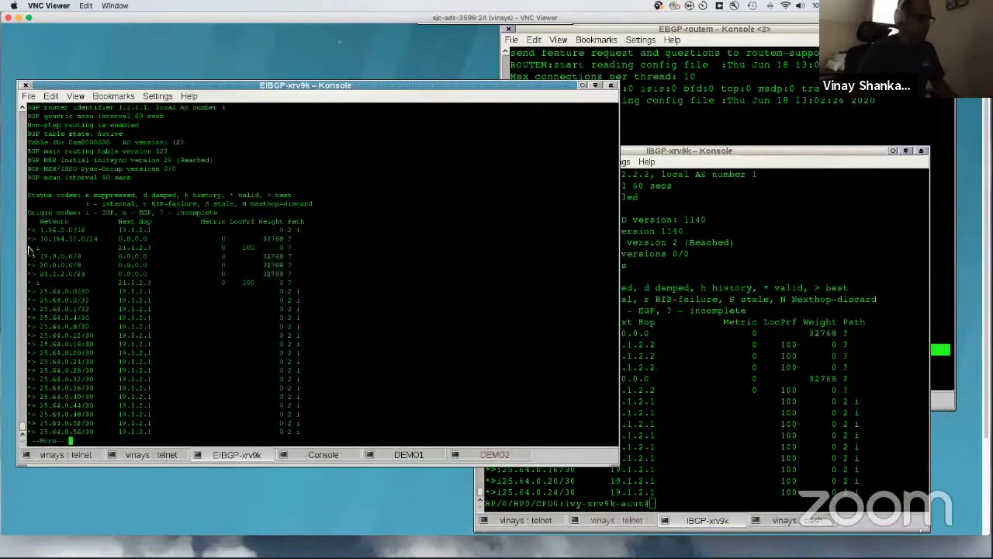
pyautogui.tripleClick(62, 230)
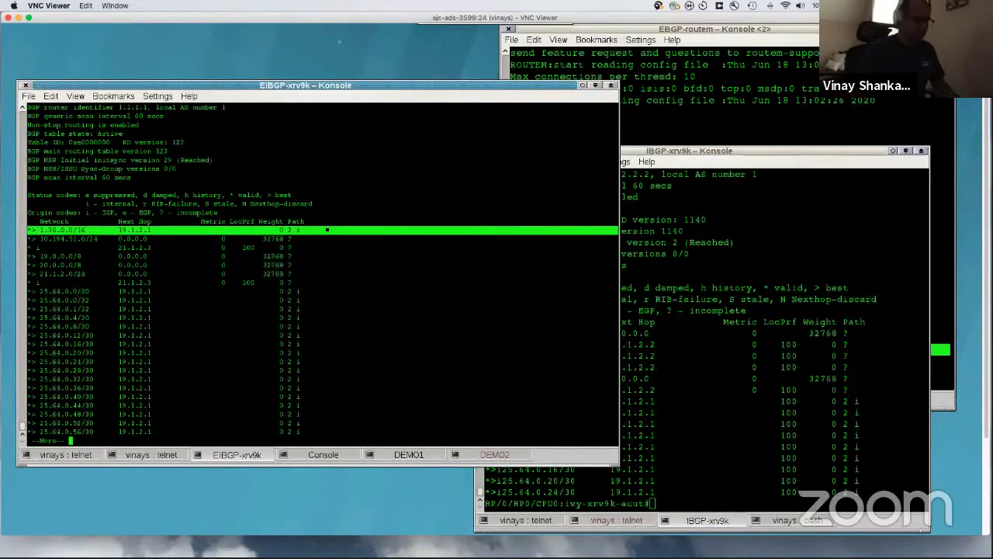
pyautogui.press('q')
# Step: Switch to IBGP-xrv9k, run "sh bgp", highlight its 1.36.0.0/16 route, and exit the paged listing
pyautogui.hotkey('alt', 'Tab')
pyautogui.write('sh bgp')
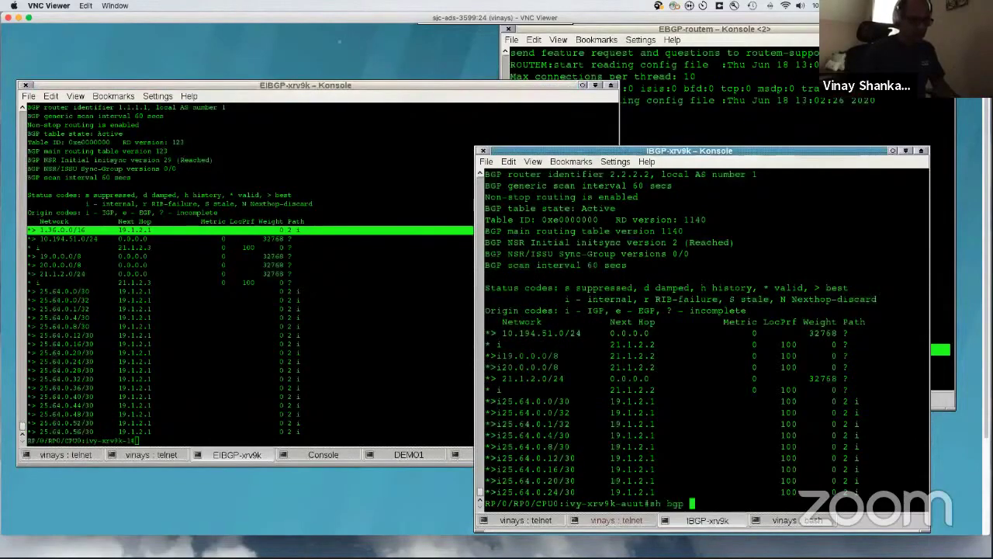
pyautogui.press('Return')
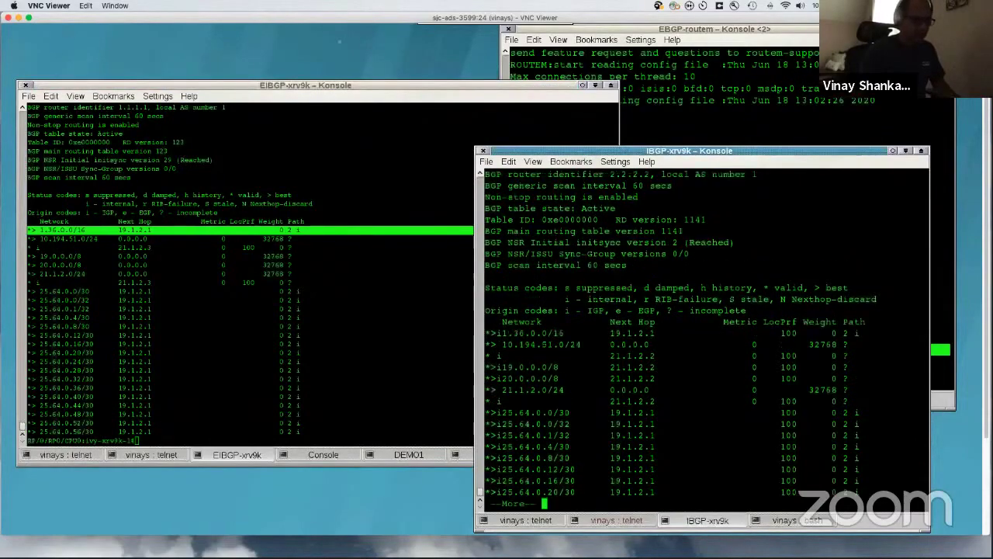
pyautogui.tripleClick(528, 333)
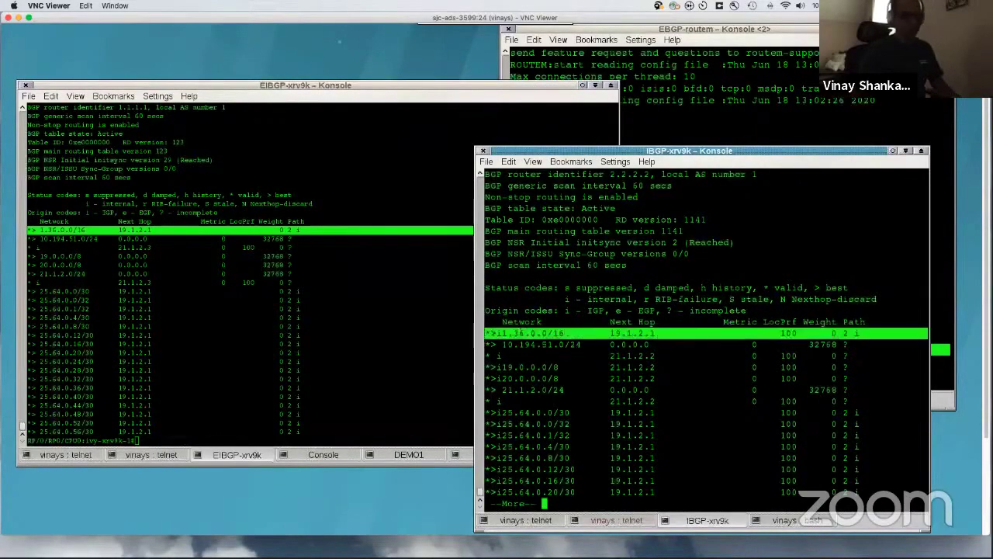
pyautogui.press('q')
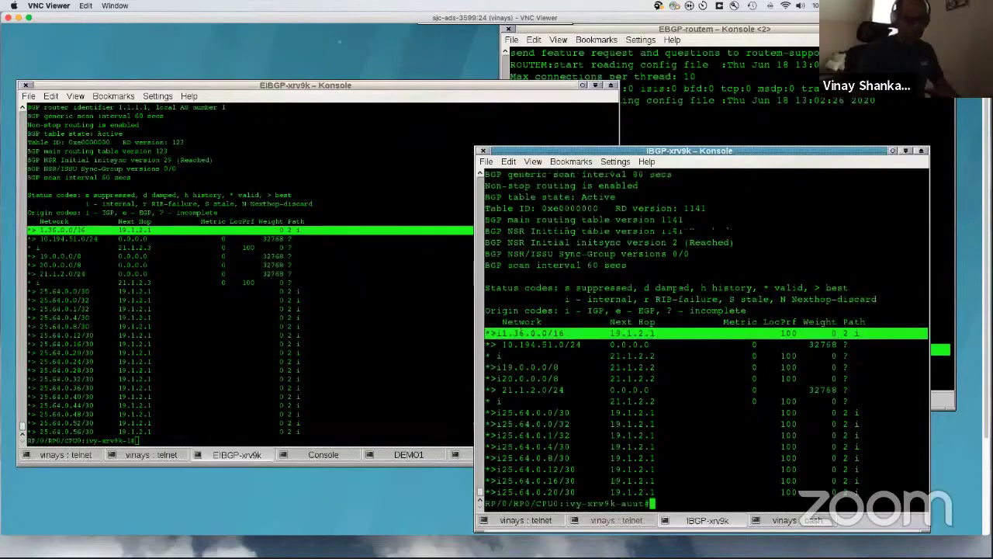
pyautogui.press('Return')
pyautogui.press('Return')
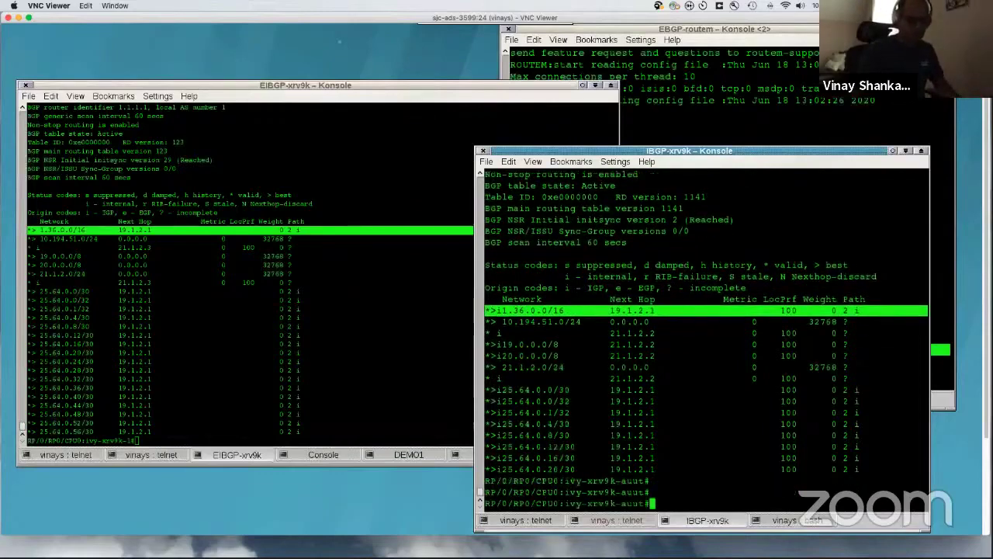
# Step: Copy the 1.36.0.0/16 prefix from the listing and display its details with "sh bgp 1.36.0.0/16" on IBGP-xrv9k
pyautogui.click(528, 310)
pyautogui.moveTo(502, 310); pyautogui.dragTo(565, 309)
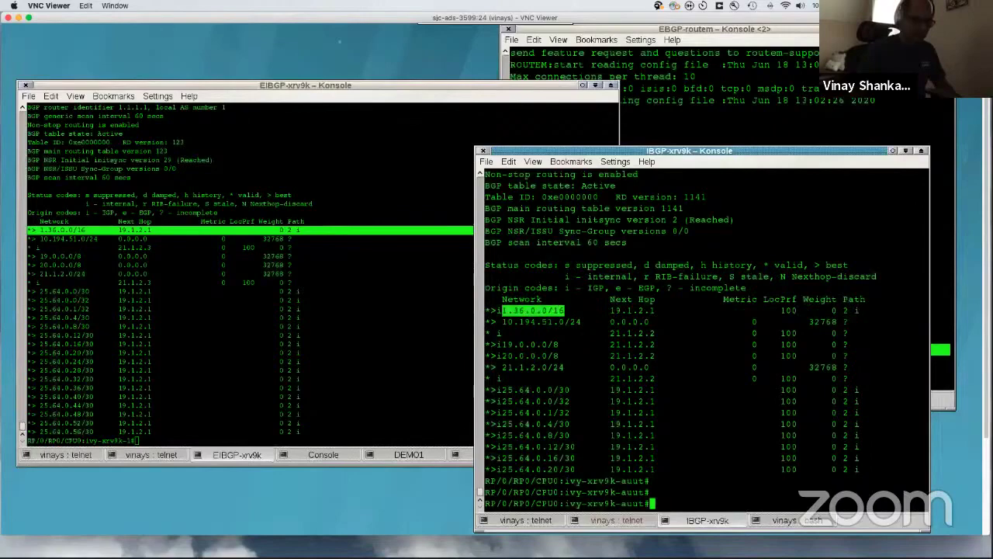
pyautogui.rightClick(588, 288)
pyautogui.click(607, 297)
pyautogui.write('sh bgp')
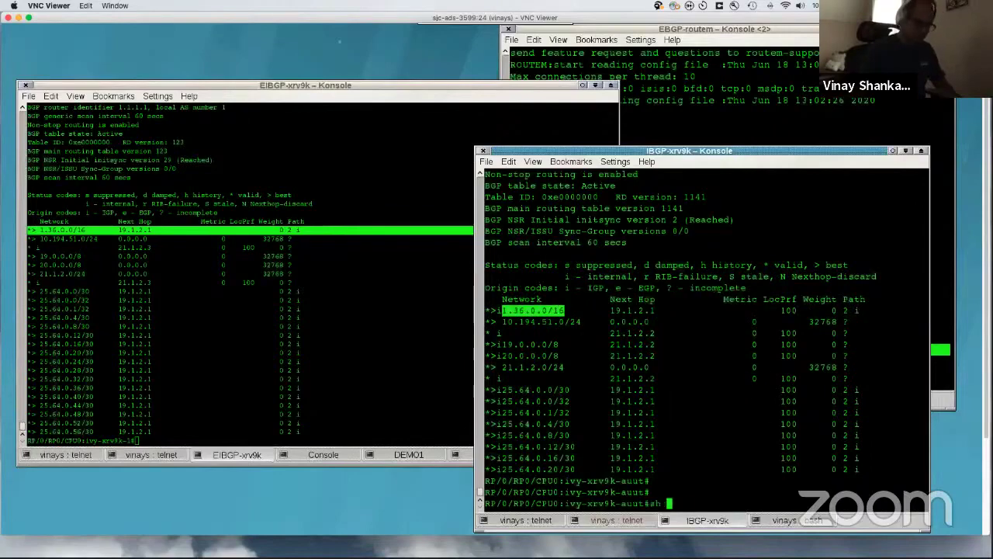
pyautogui.rightClick(638, 267)
pyautogui.click(657, 286)
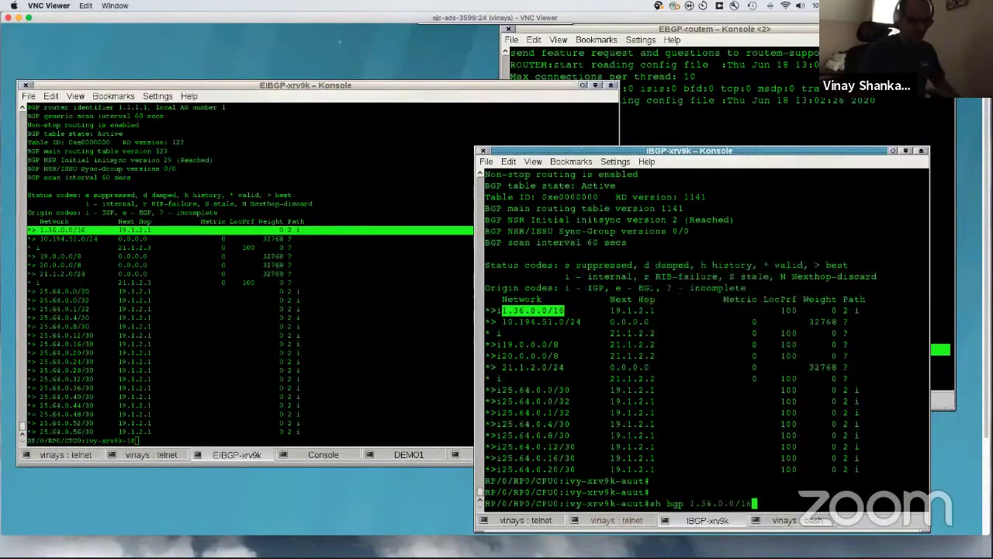
pyautogui.press('Return')
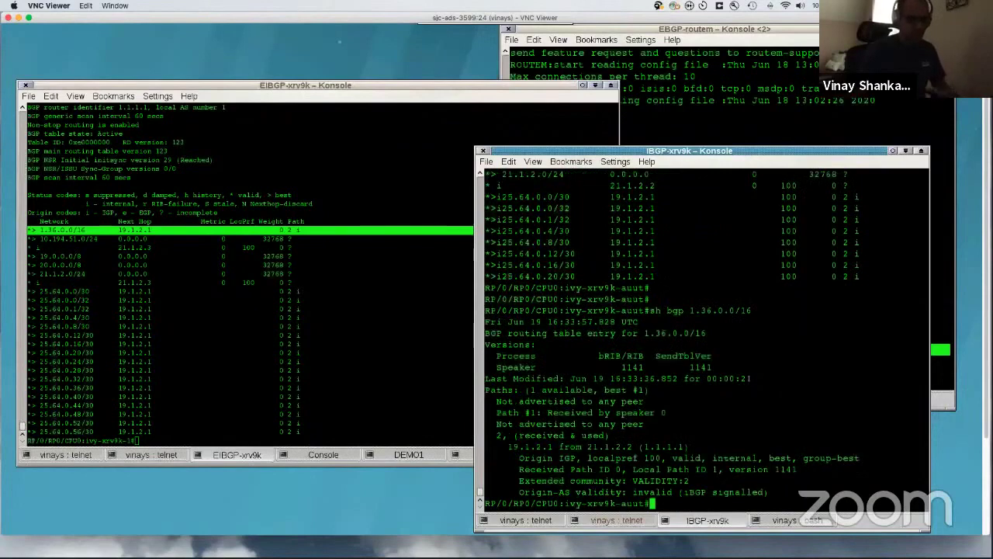
# Step: Highlight the extended community line and the origin-AS validity state in the 1.36.0.0/16 route details
pyautogui.press('Return')
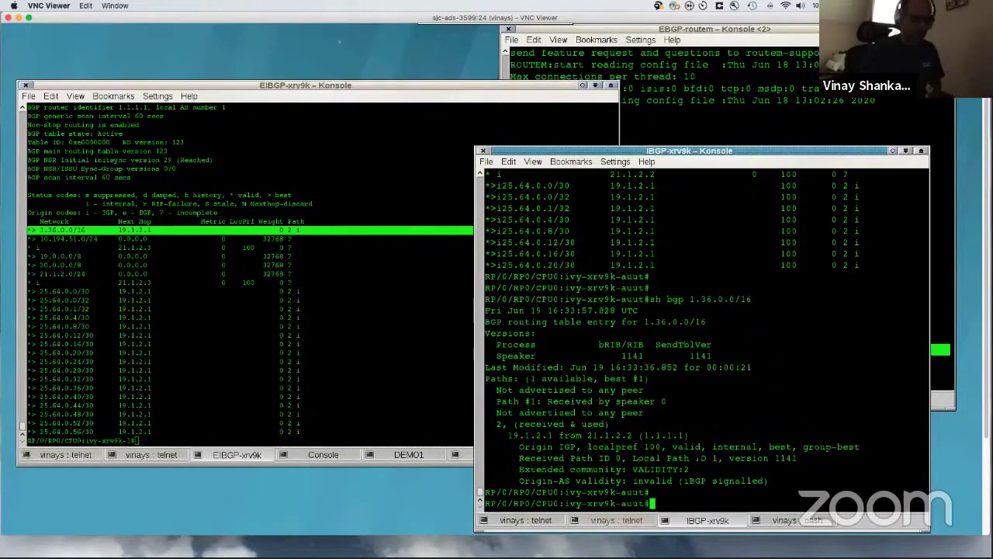
pyautogui.tripleClick(605, 469)
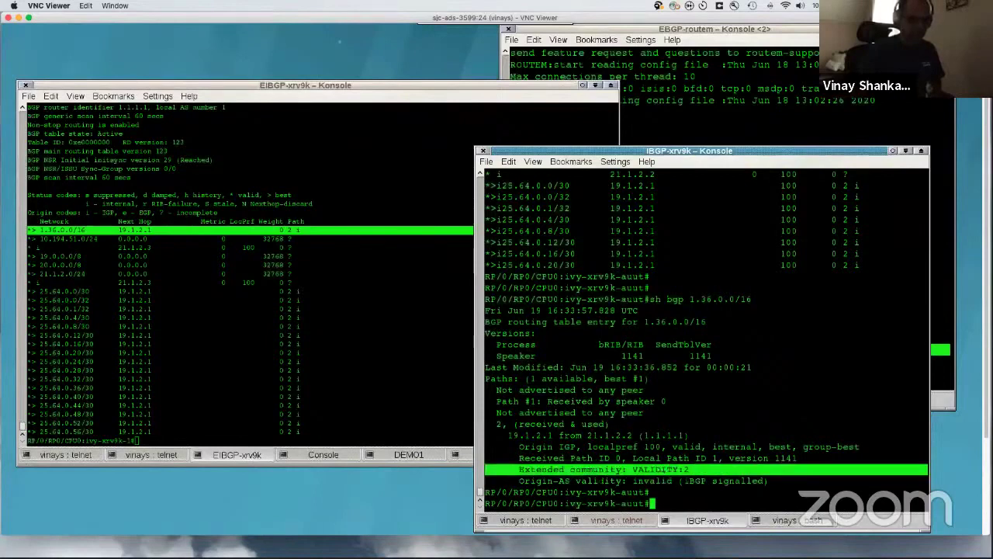
pyautogui.moveTo(576, 481); pyautogui.dragTo(673, 481)
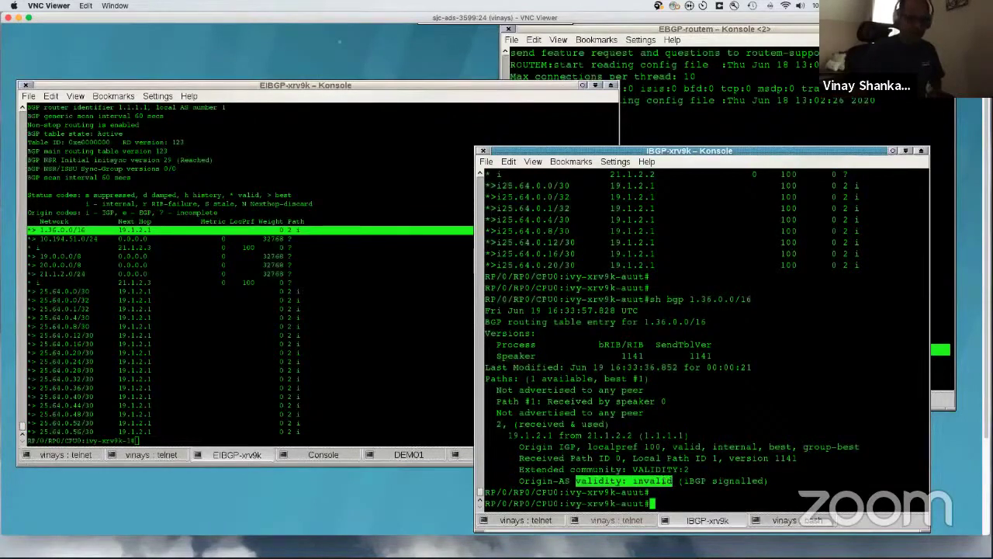
# Step: Return to EIBGP-xrv9k and enter the "router bgp 1" configuration mode again
pyautogui.hotkey('alt', 'Tab')
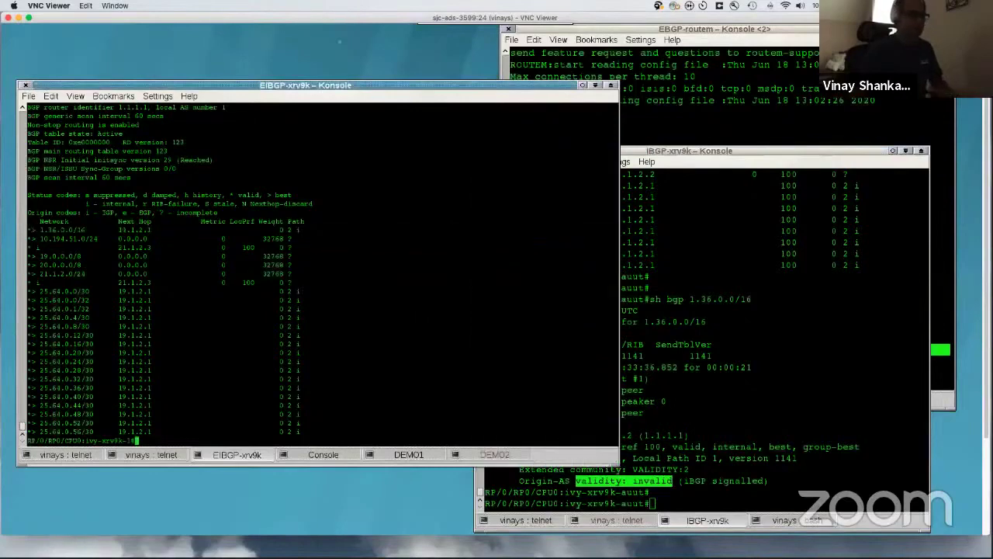
pyautogui.press('Return')
pyautogui.press('Return')
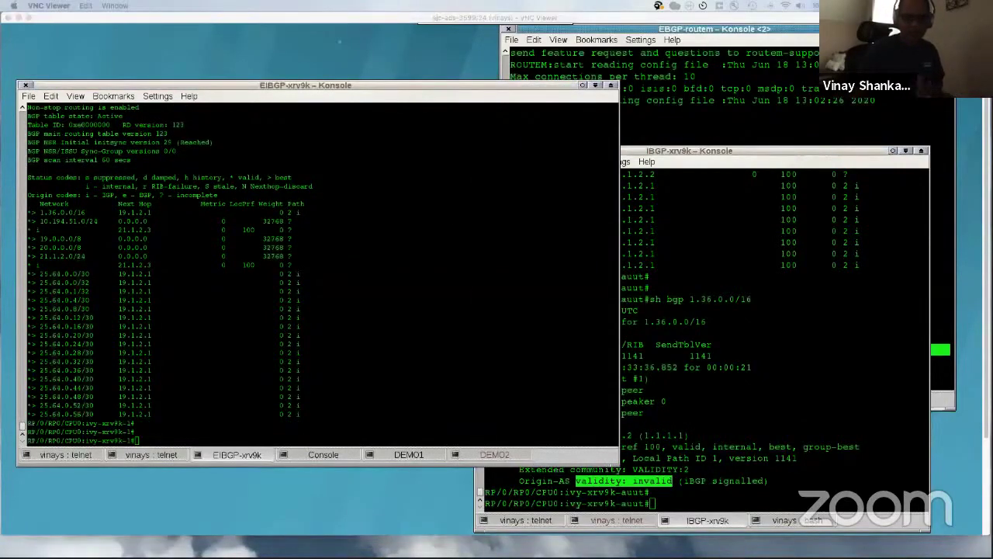
pyautogui.press('super+Tab')
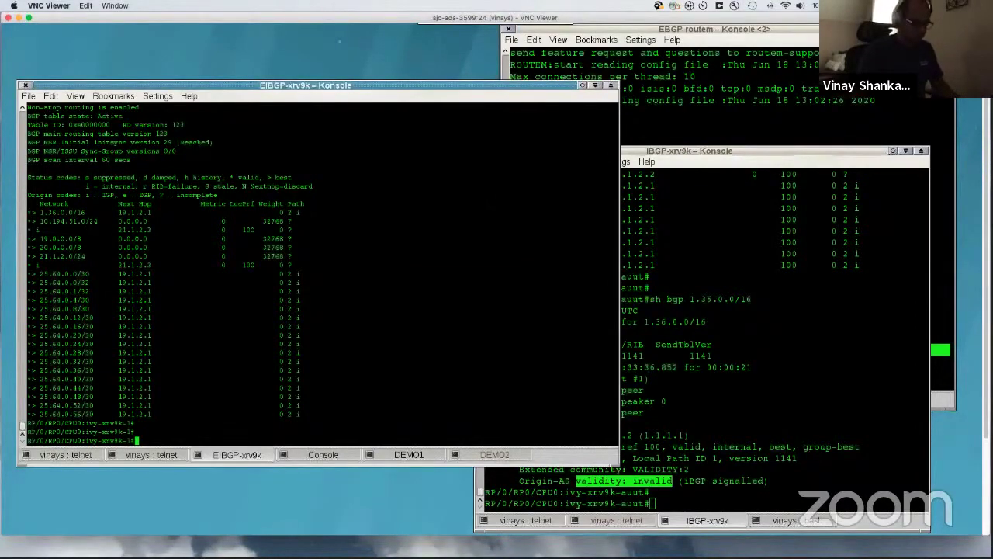
pyautogui.write('conf t')
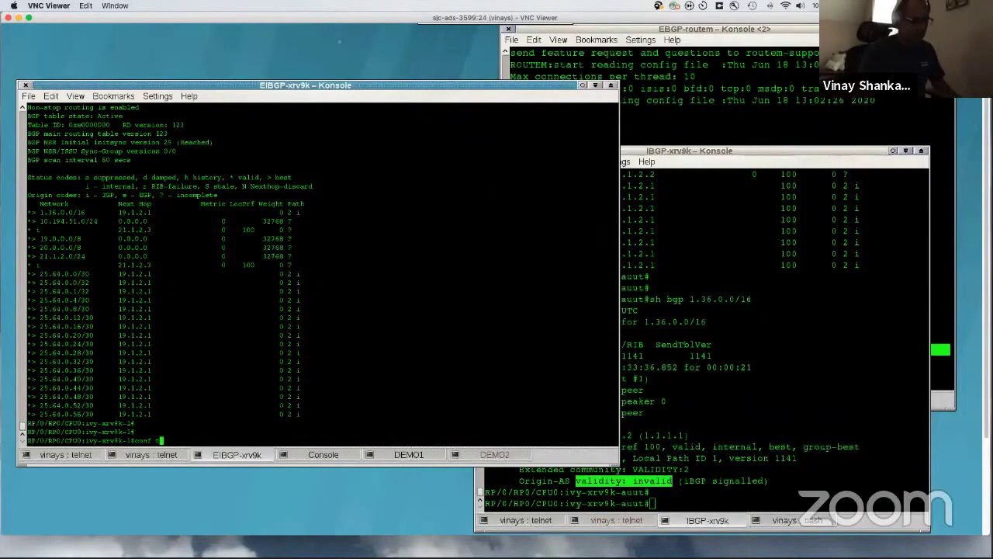
pyautogui.press('BackSpace')
pyautogui.press('BackSpace')
pyautogui.press('BackSpace')
pyautogui.press('BackSpace')
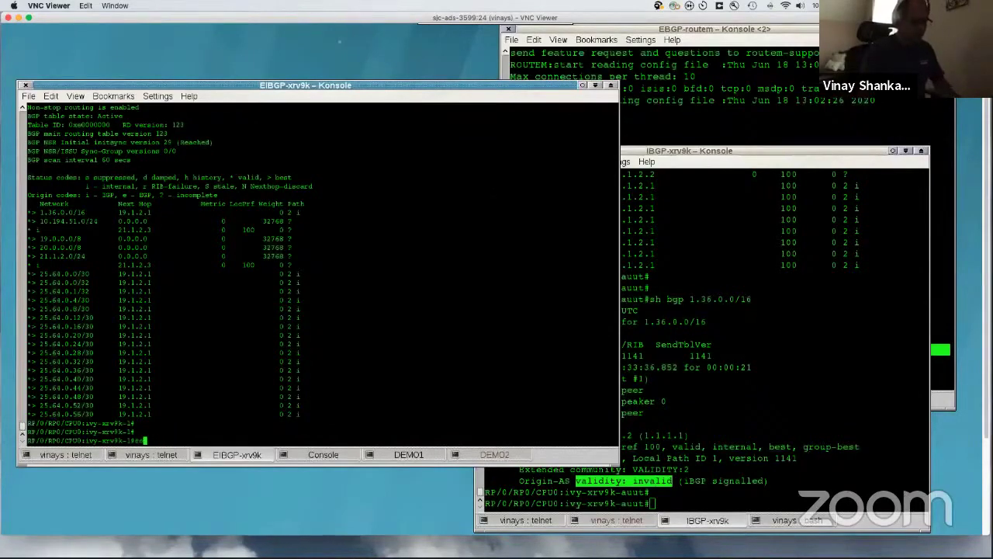
pyautogui.write('nf t')
pyautogui.press('Return')
pyautogui.write('rout')
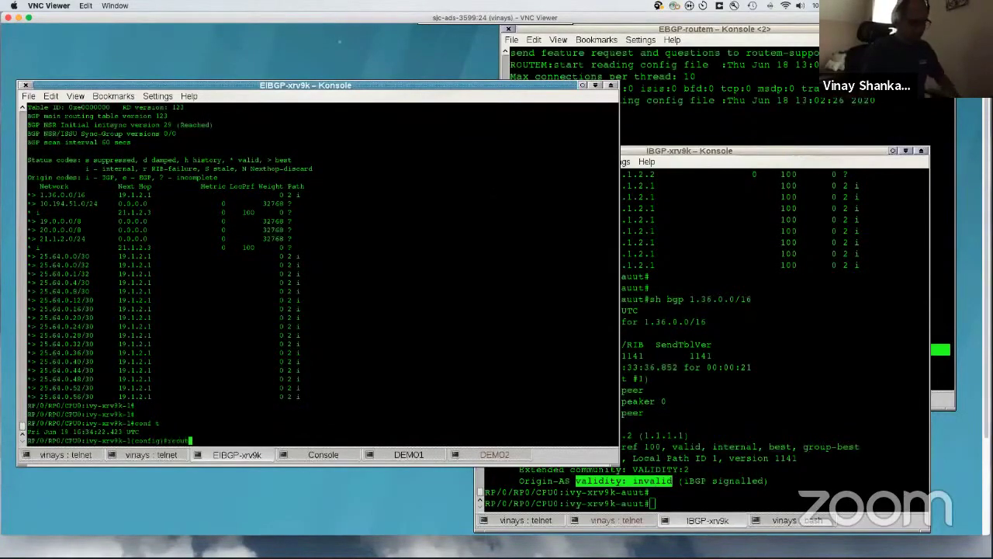
pyautogui.press('BackSpace')
pyautogui.press('BackSpace')
pyautogui.write('uter bgp 1')
pyautogui.press('Return')
pyautogui.press('Return')
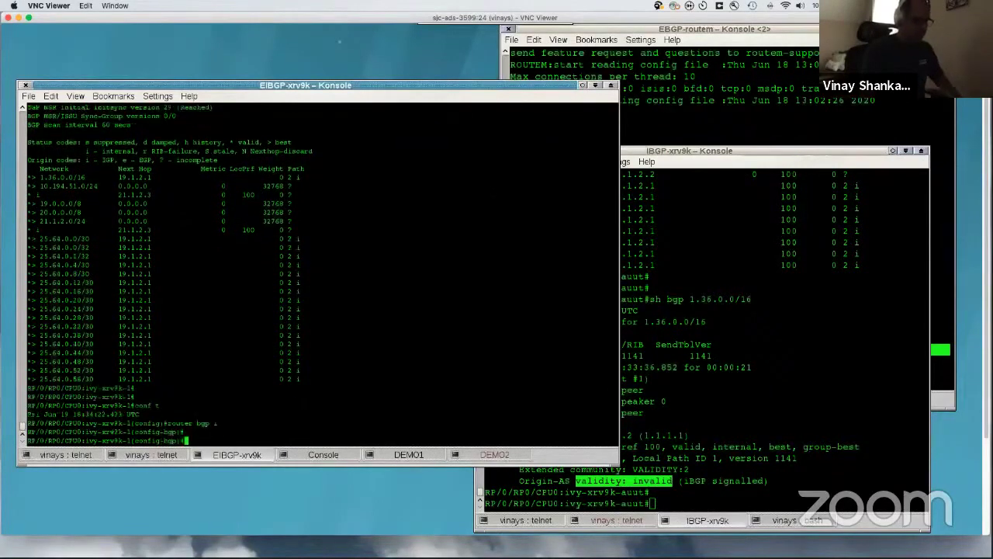
# Step: Paste "rpki route 1.36.0.0/16 max 16 origin 2" into the EIBGP-xrv9k BGP configuration, commit it, and end the configuration session
pyautogui.click(652, 503)
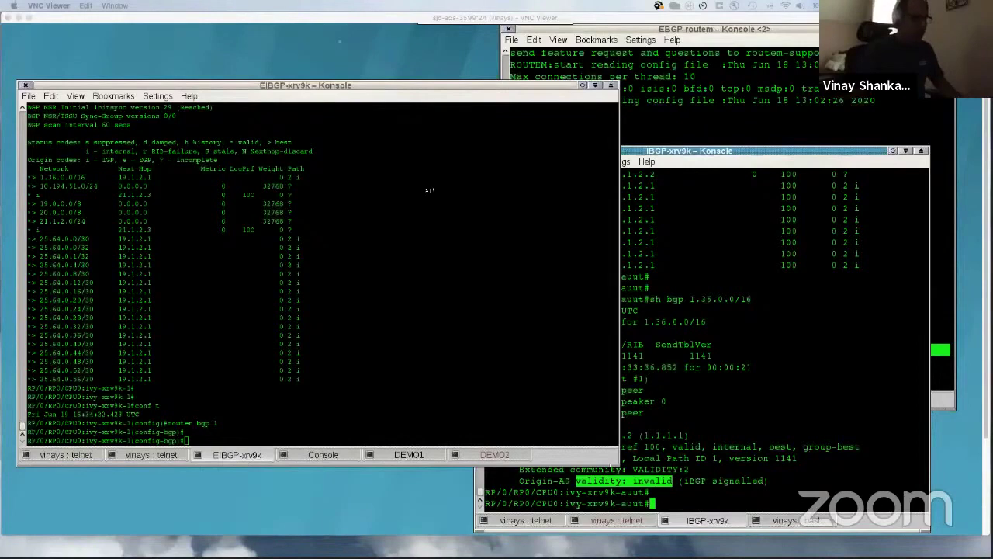
pyautogui.rightClick(398, 186)
pyautogui.press('Escape')
pyautogui.hotkey('ctrl', 'shift', 'v')
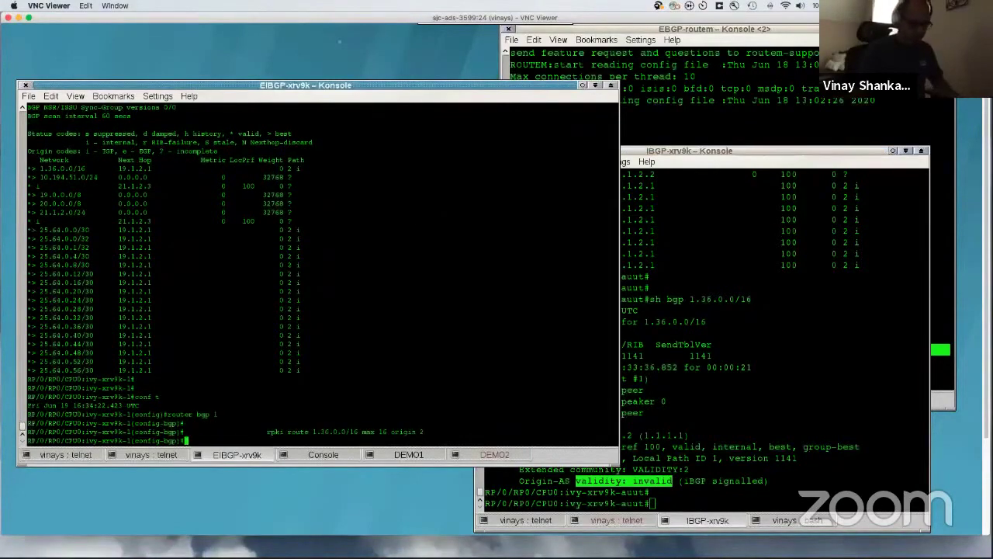
pyautogui.write('commit')
pyautogui.press('Return')
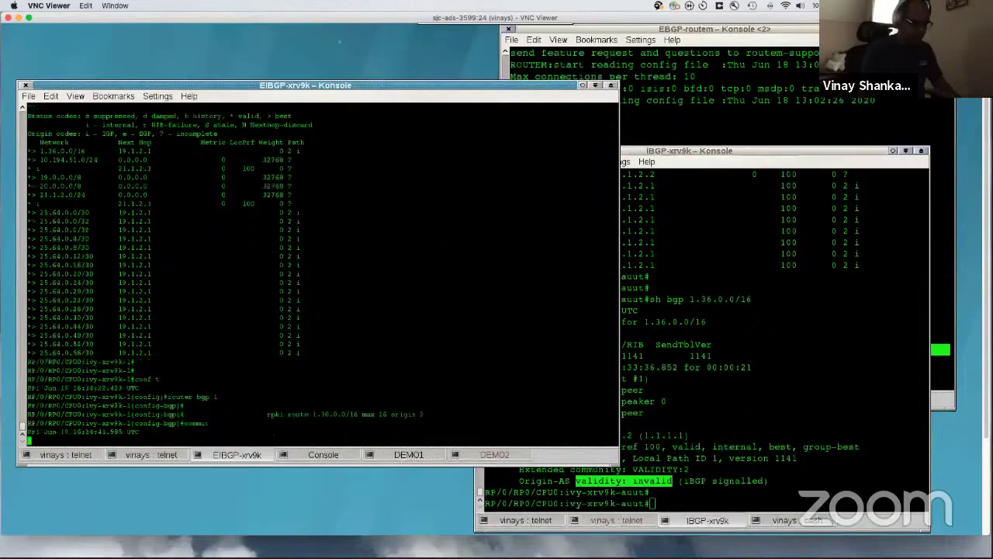
pyautogui.write('end')
pyautogui.press('Return')
pyautogui.press('Return')
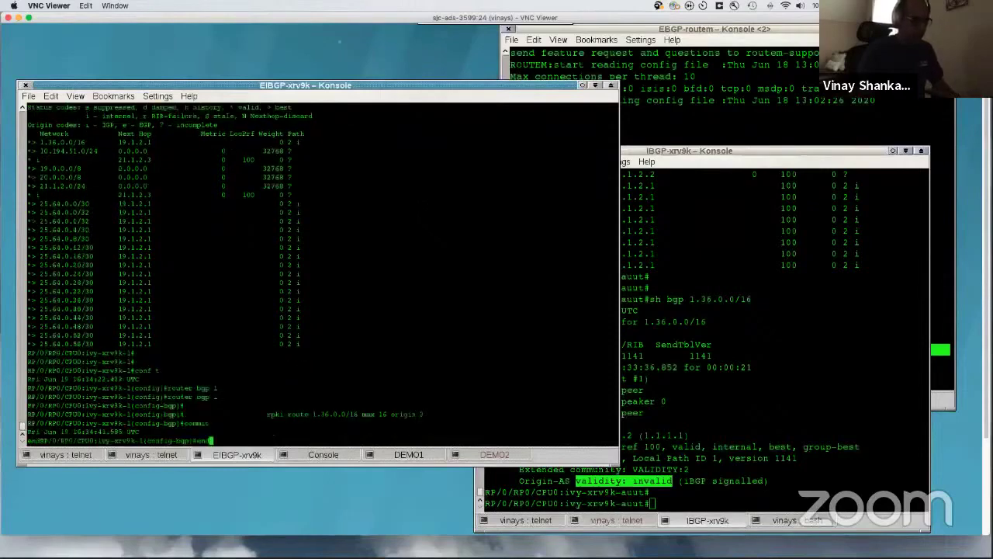
# Step: List the BGP table on EIBGP-xrv9k with "sh bgp" to check the 1.36.0.0/16 route
pyautogui.press('Return')
pyautogui.write('sh bgp')
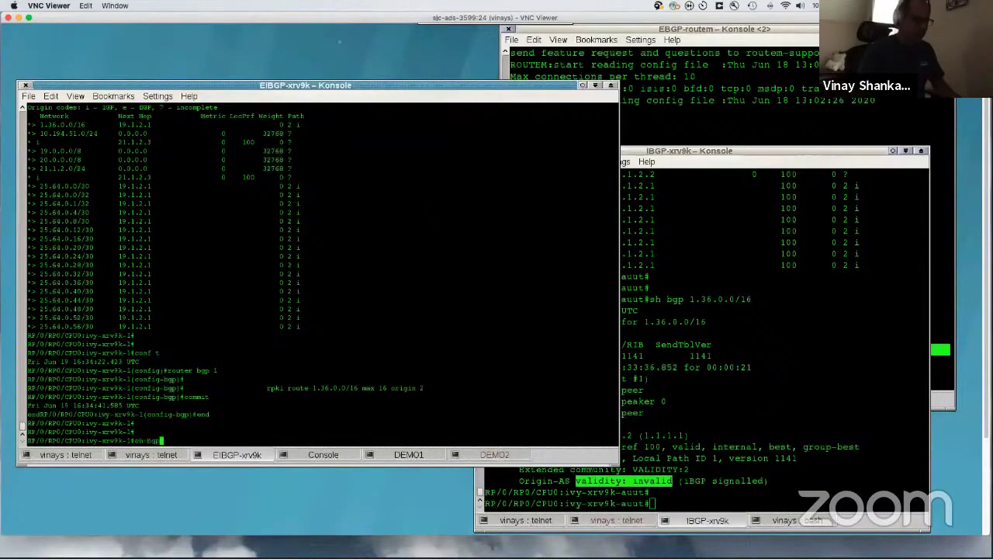
pyautogui.press('Return')
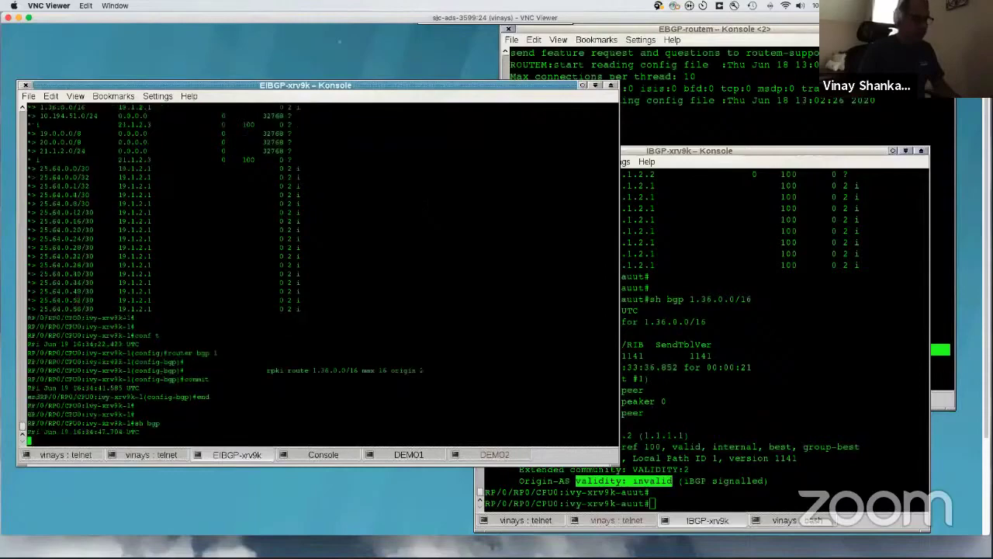
# Step: Highlight the 1.36.0.0/16 entry in the EIBGP-xrv9k BGP table and exit the paged listing
pyautogui.tripleClick(138, 230)
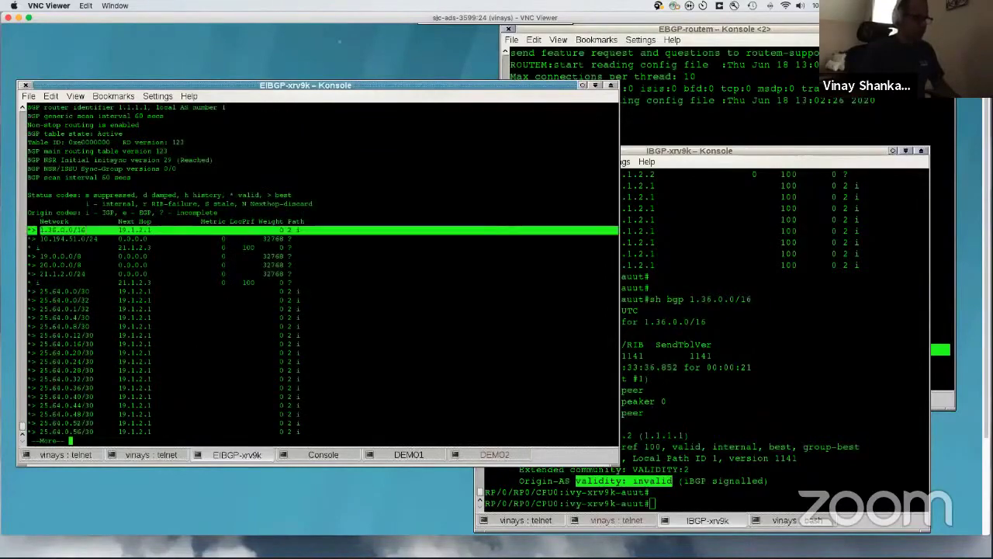
pyautogui.press('q')
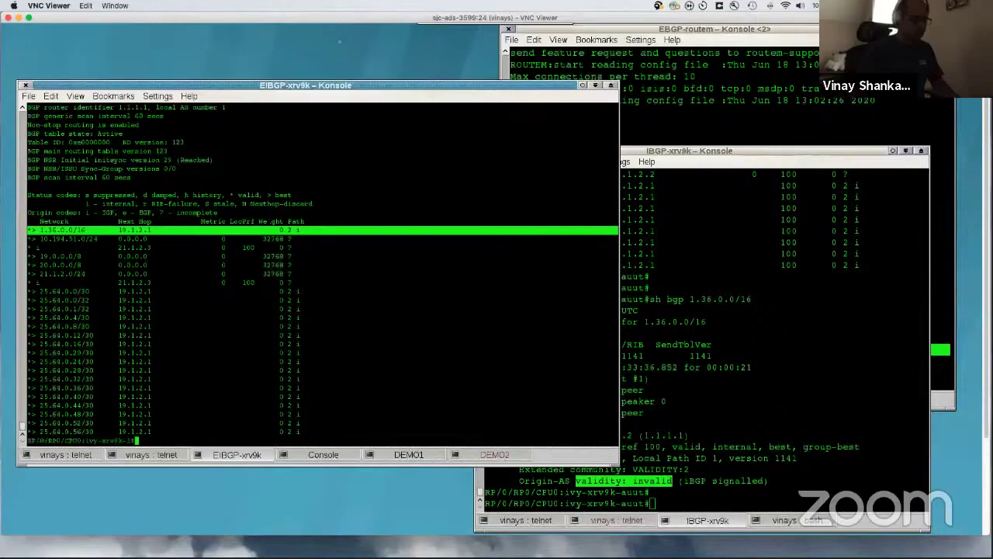
pyautogui.press('Return')
pyautogui.press('Return')
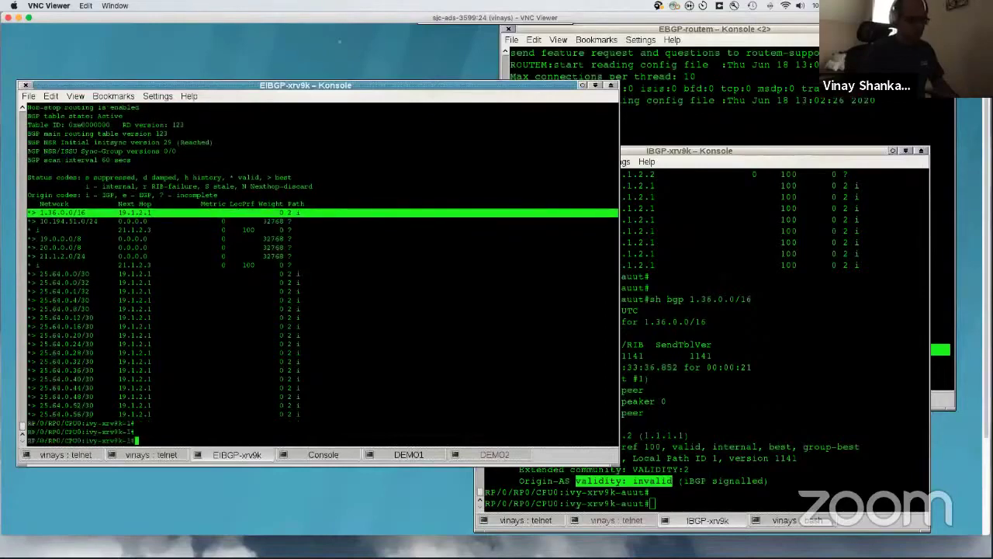
# Step: Rerun "sh bgp 1.36.0.0/16" on IBGP-xrv9k to check the route's signalled origin-AS validity
pyautogui.hotkey('alt', 'Tab')
pyautogui.press('Up')
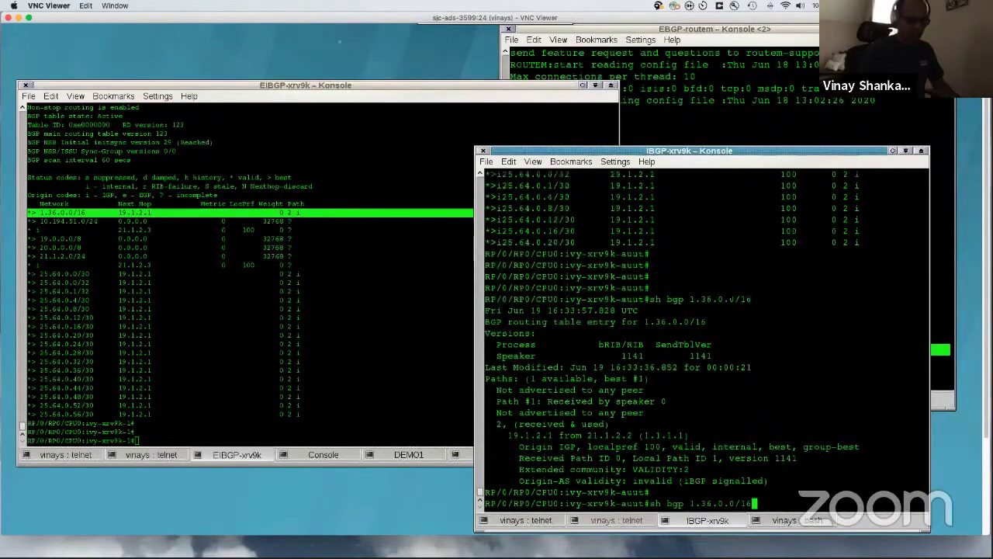
pyautogui.press('Return')
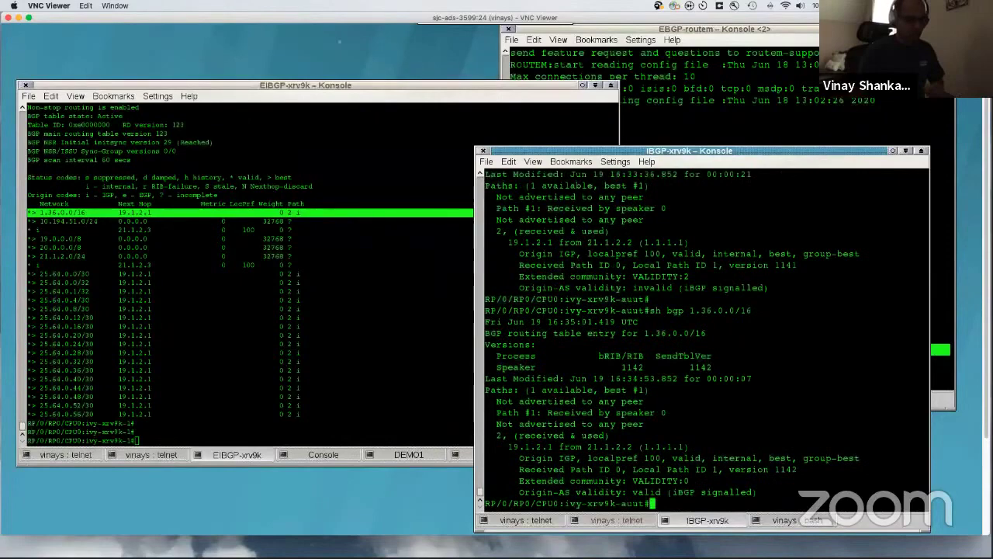
pyautogui.press('Return')
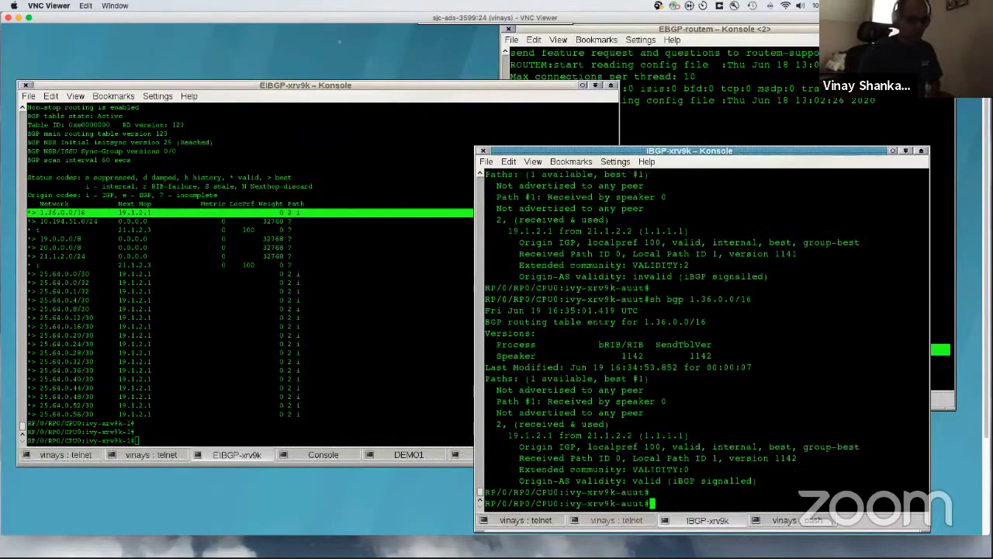
# Step: Return to EIBGP-xrv9k and display the route policy with "sh run route-policy rp_in_real"
pyautogui.click(136, 440)
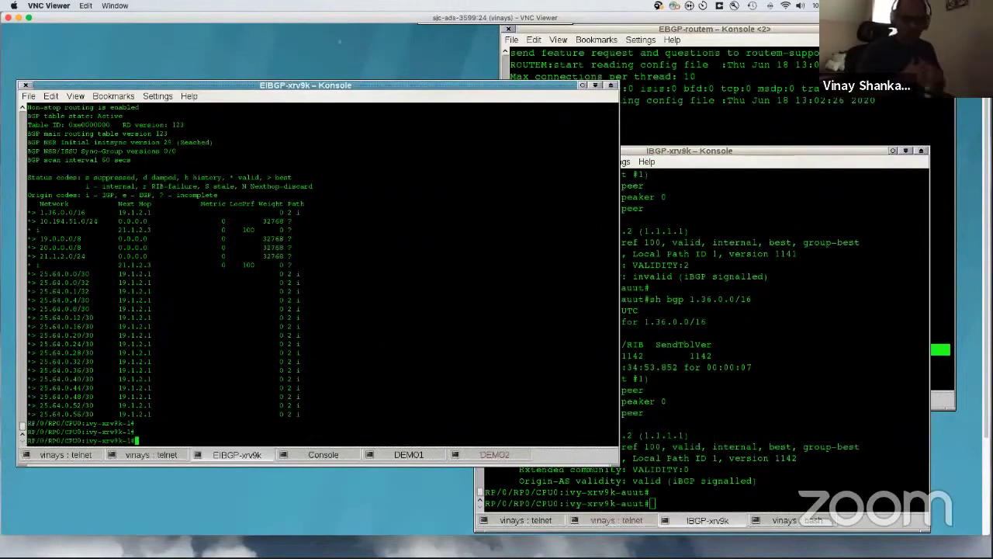
pyautogui.hotkey('alt', 'Tab')
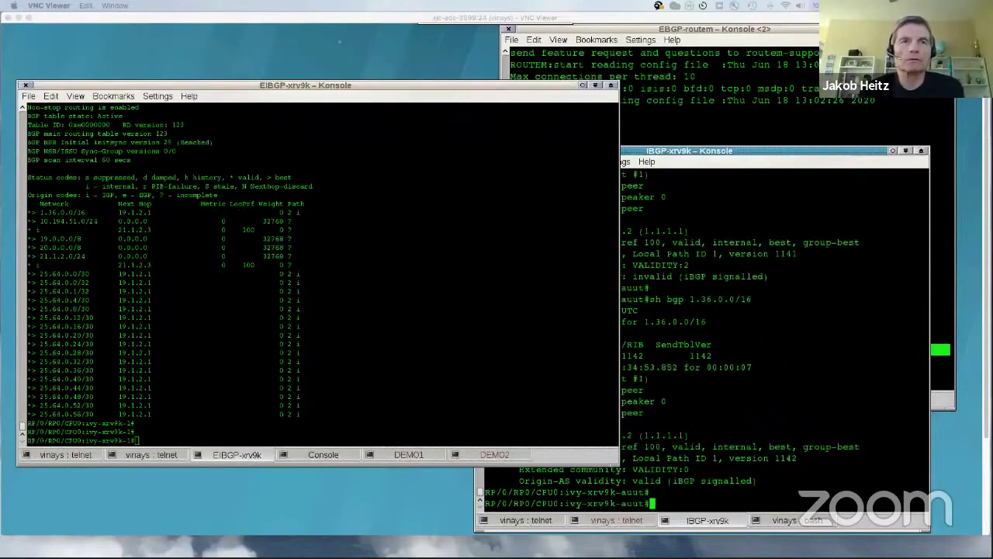
pyautogui.click(423, 272)
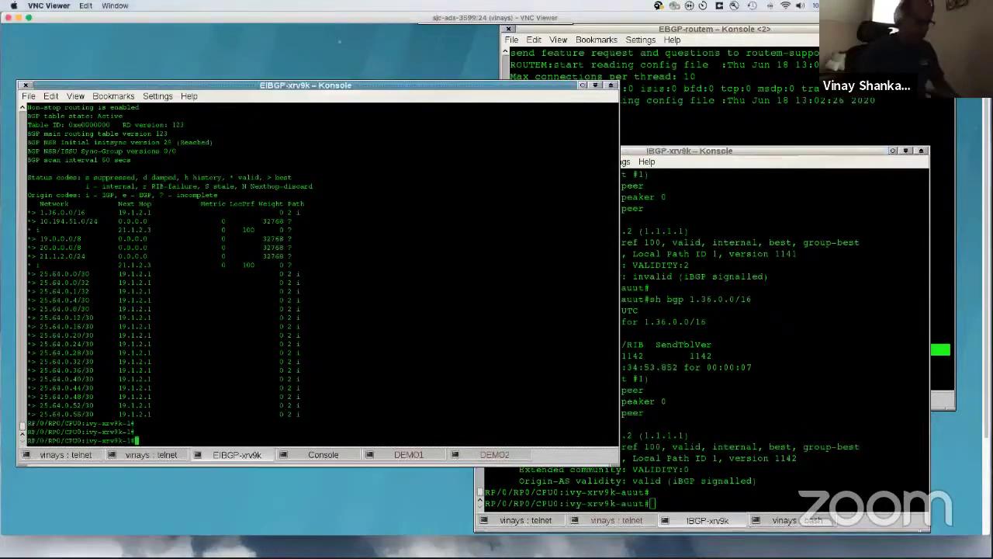
pyautogui.press('Return')
pyautogui.press('Return')
pyautogui.write('sh run route')
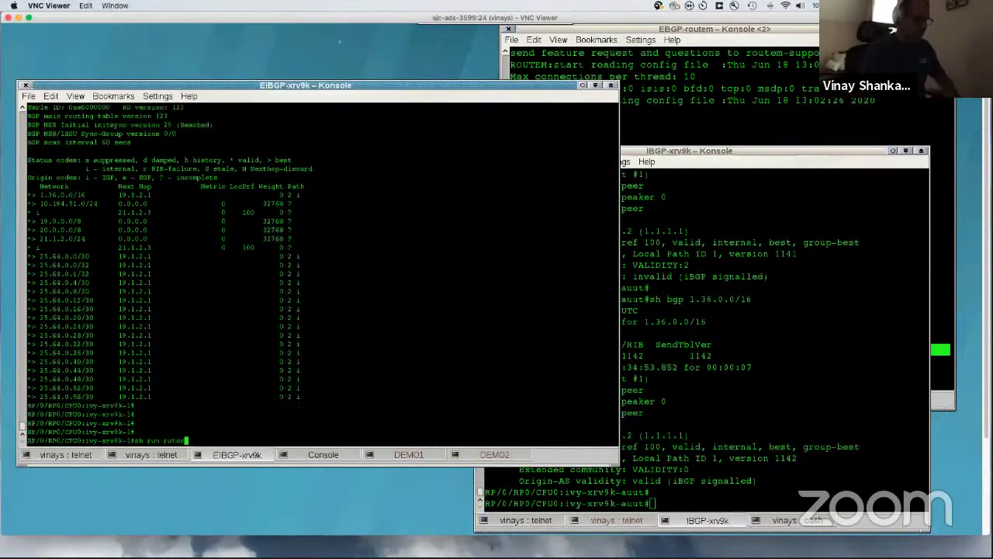
pyautogui.write('-policy ')
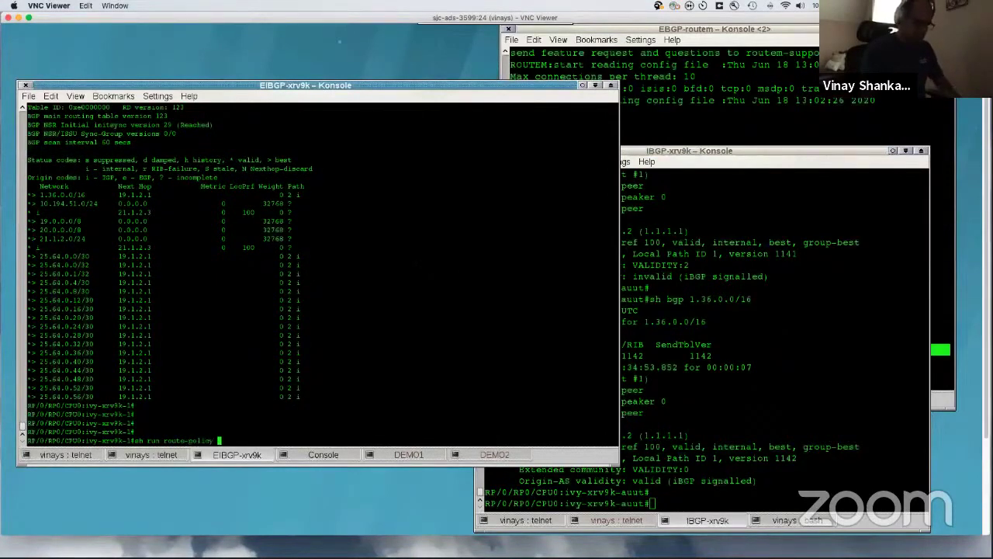
pyautogui.write('rp_in_r')
pyautogui.write('oal')
pyautogui.press('Return')
pyautogui.press('Return')
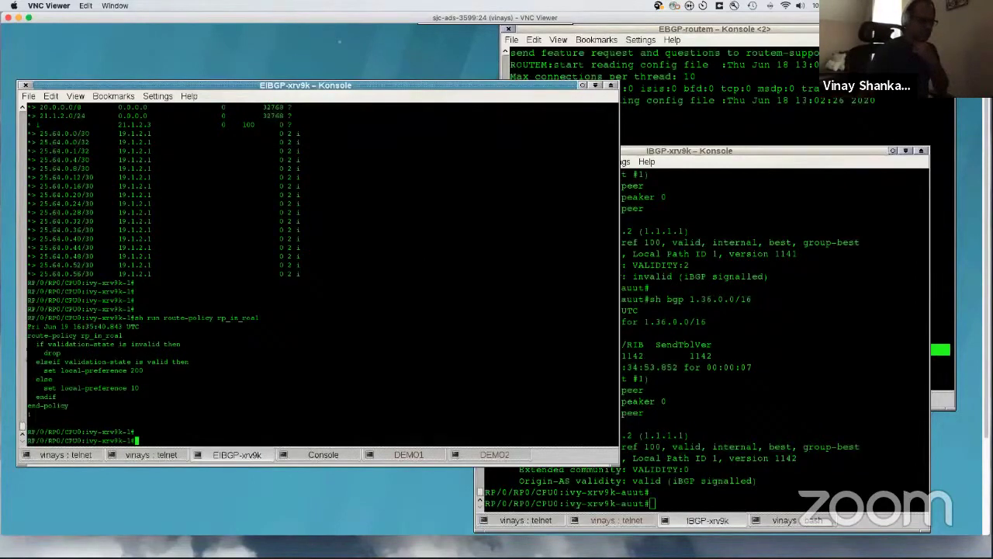
# Step: Highlight the validation-state conditions in the rp_in_real policy and examine its invalid, valid and else branches
pyautogui.doubleClick(81, 344)
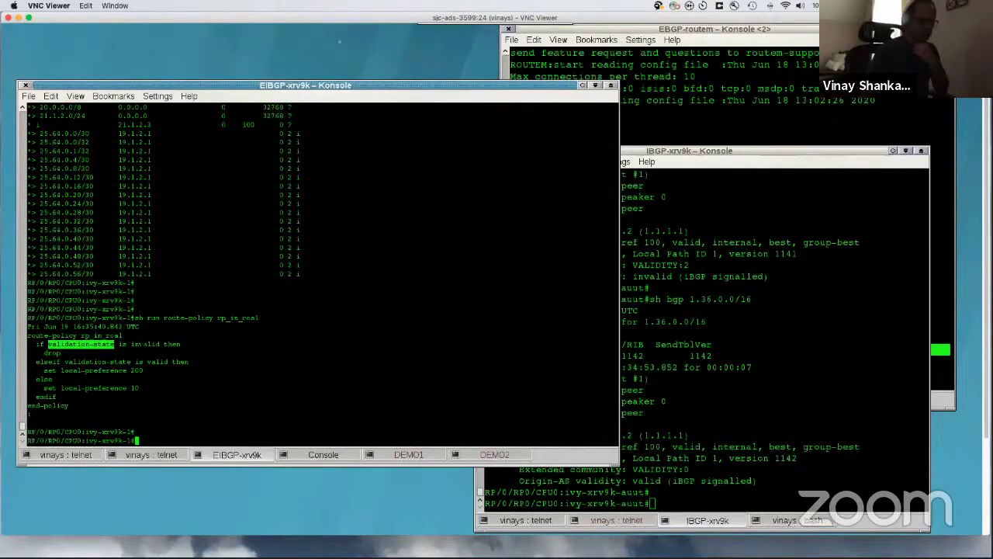
pyautogui.tripleClick(146, 344)
pyautogui.doubleClick(157, 362)
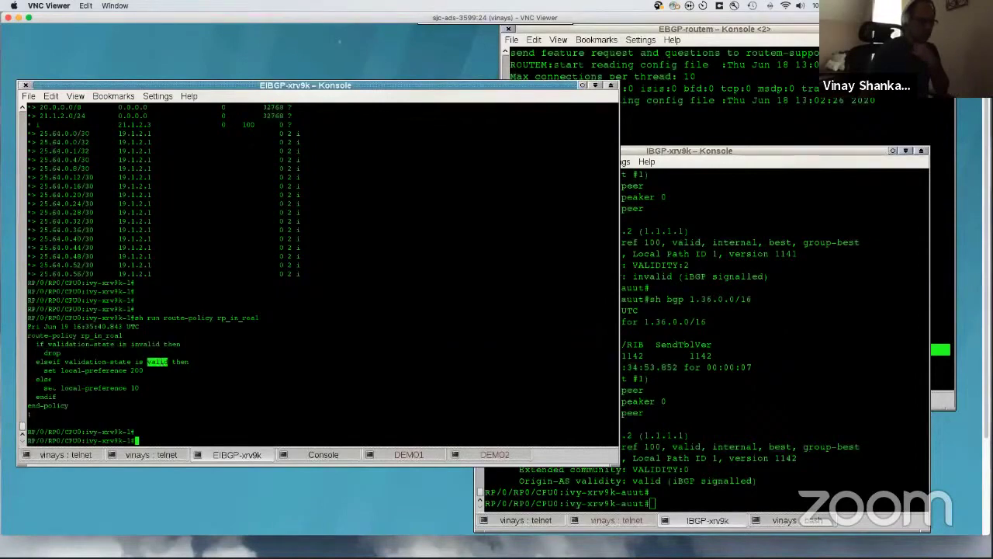
pyautogui.moveTo(48, 387); pyautogui.dragTo(310, 380)
pyautogui.click(78, 388)
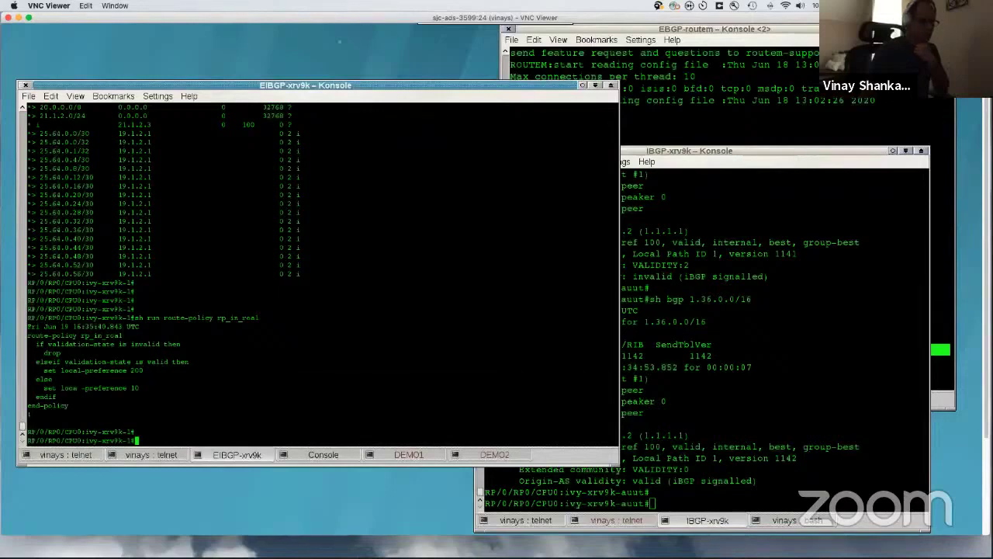
pyautogui.doubleClick(158, 362)
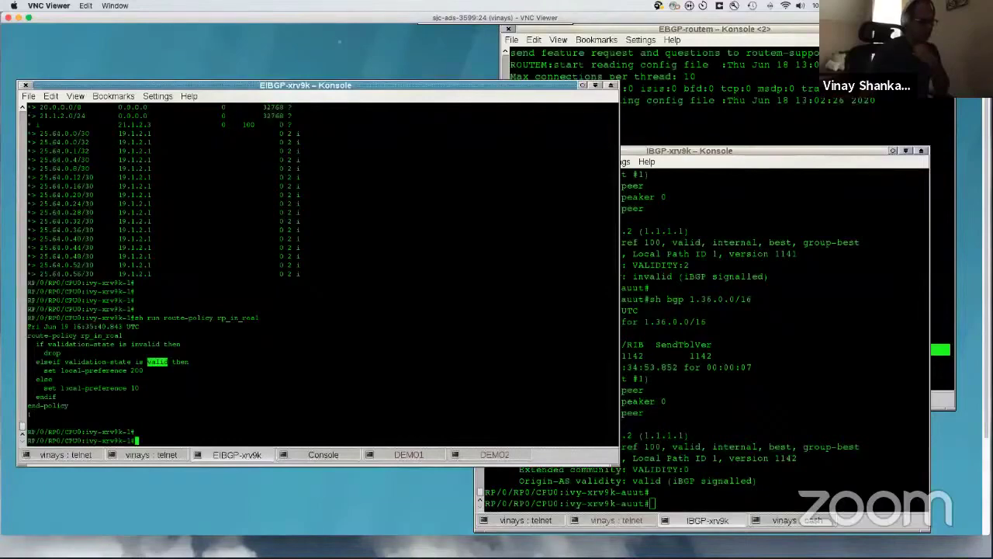
pyautogui.scroll(6, 319, 272)
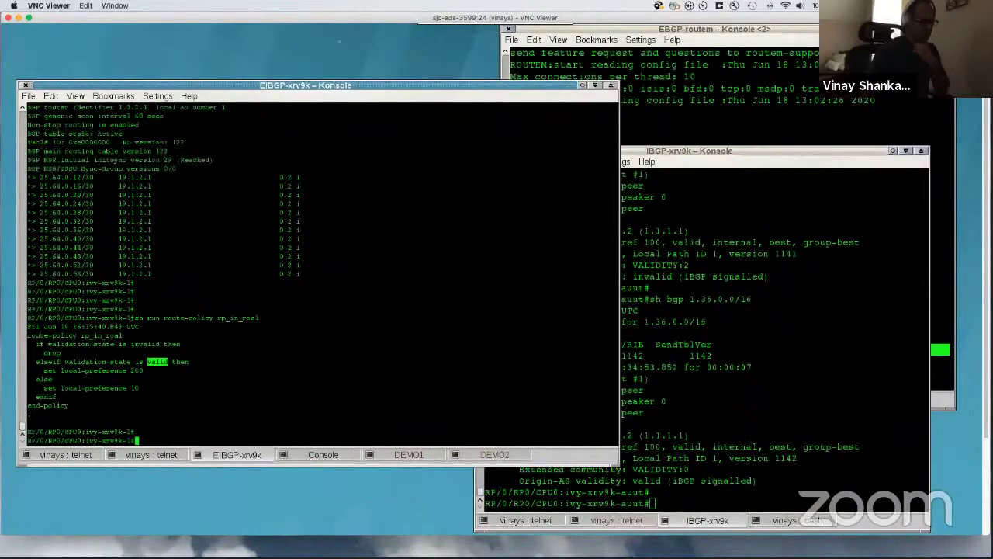
pyautogui.scroll(-6, 318, 271)
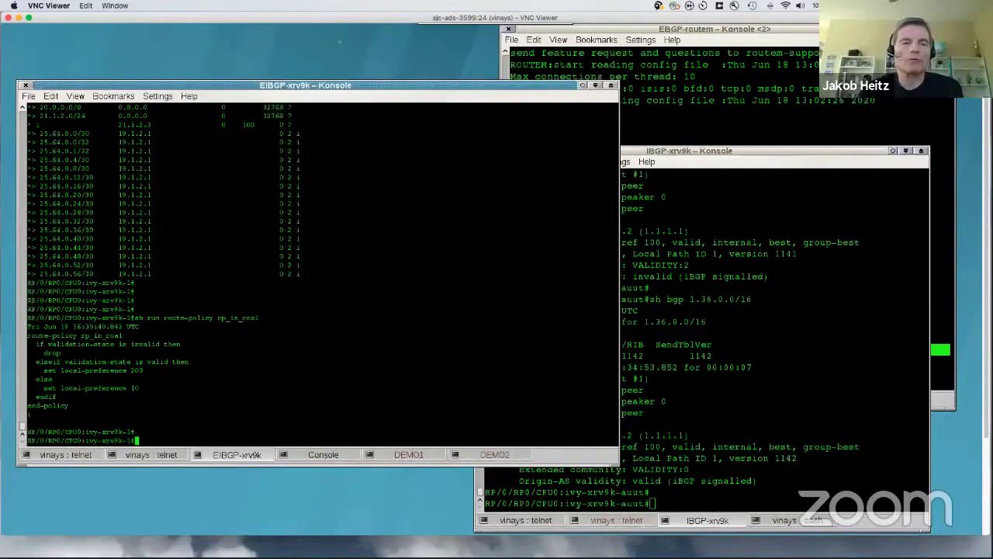
# Step: Display the running BGP configuration on EIBGP-xrv9k with "sh run router bgp"
pyautogui.click(652, 503)
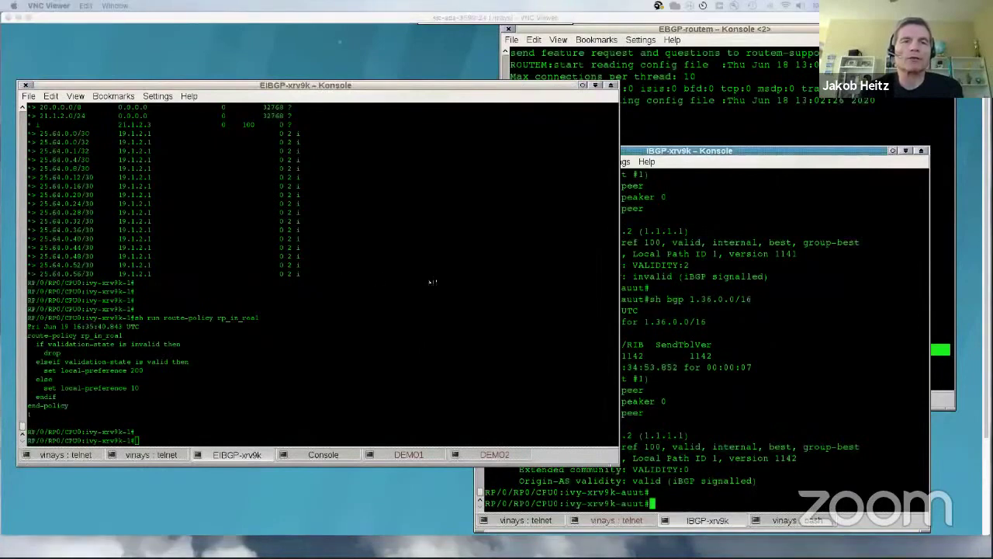
pyautogui.click(432, 282)
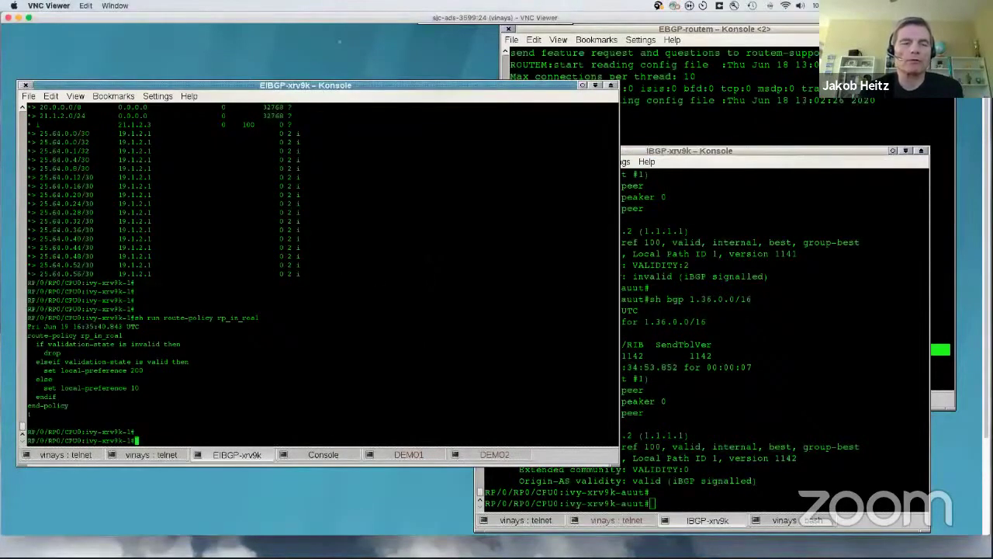
pyautogui.press('Return')
pyautogui.press('Return')
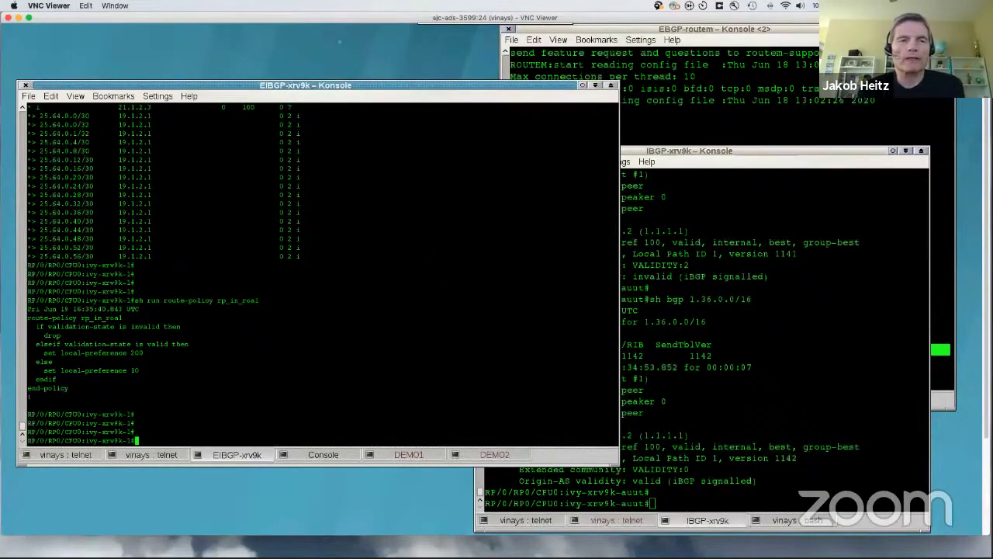
pyautogui.scroll(5, 319, 271)
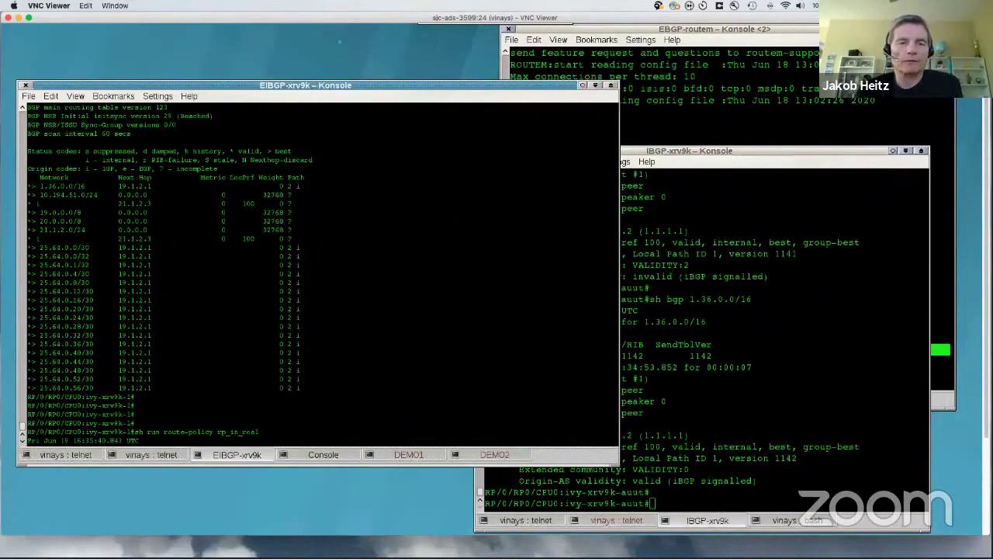
pyautogui.write('sh run router bgp')
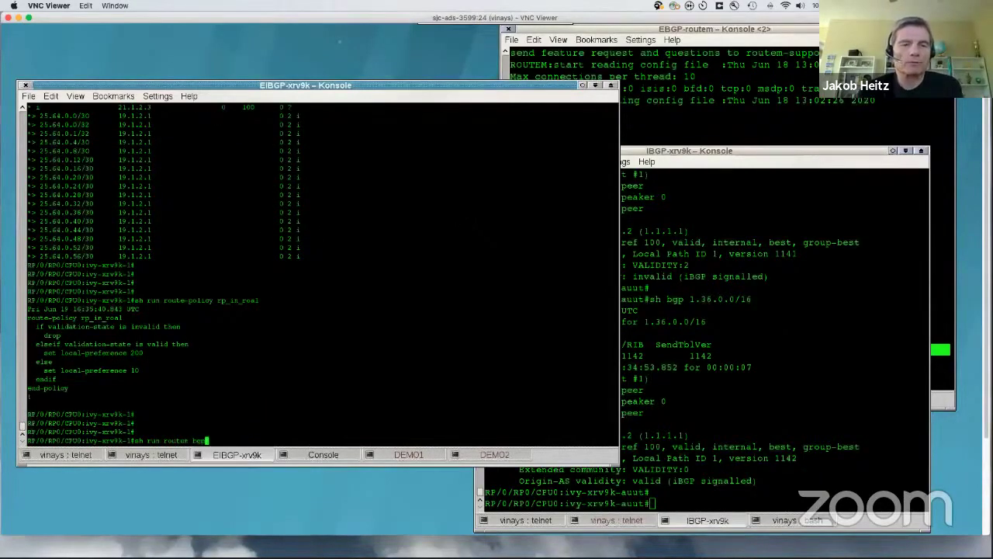
pyautogui.press('Return')
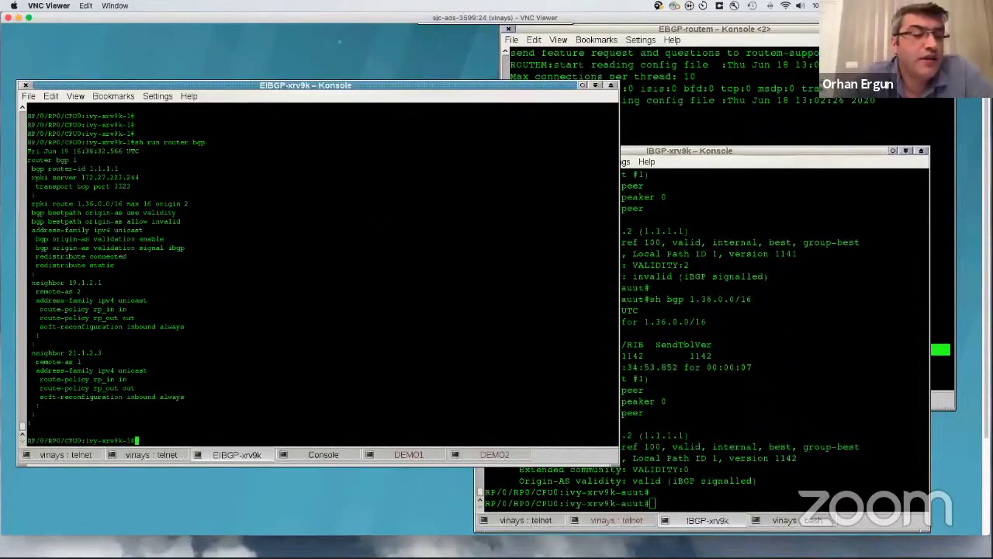
# Step: Look up the available origin-as validity options, list the routes with "sh bgp origin-as validity", and exit the paged listing
pyautogui.write('sh bgp')
pyautogui.press('BackSpace')
pyautogui.press('BackSpace')
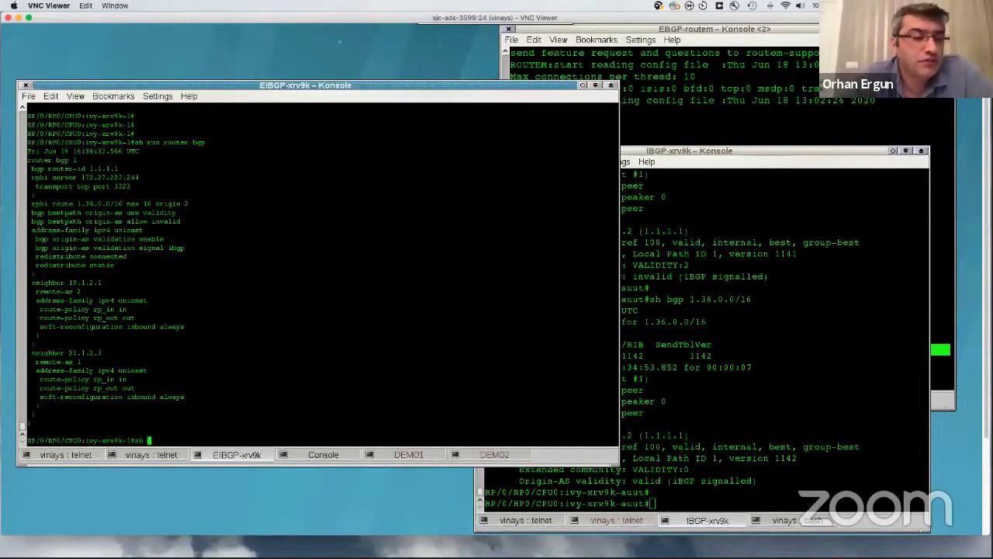
pyautogui.write('bgp or')
pyautogui.press('?')
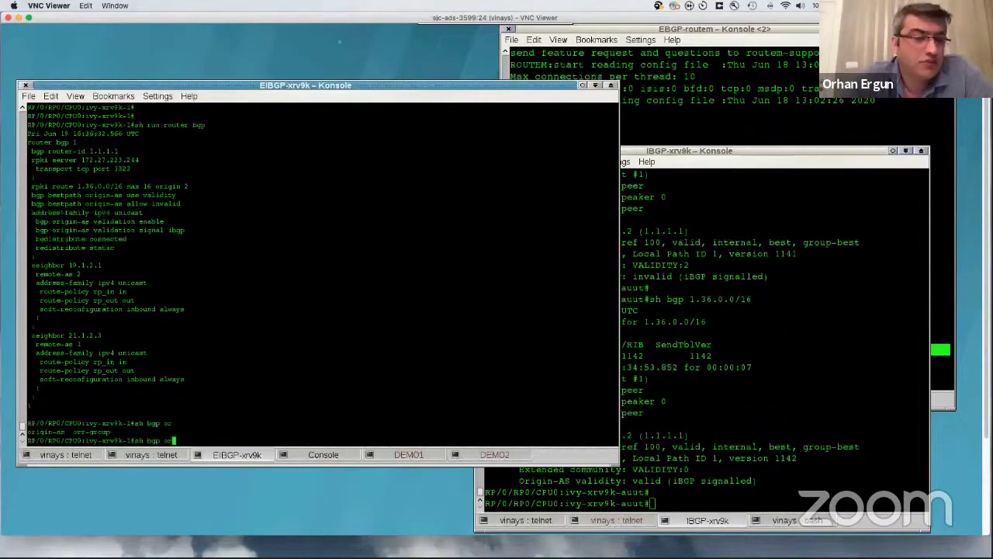
pyautogui.write('igin-as ')
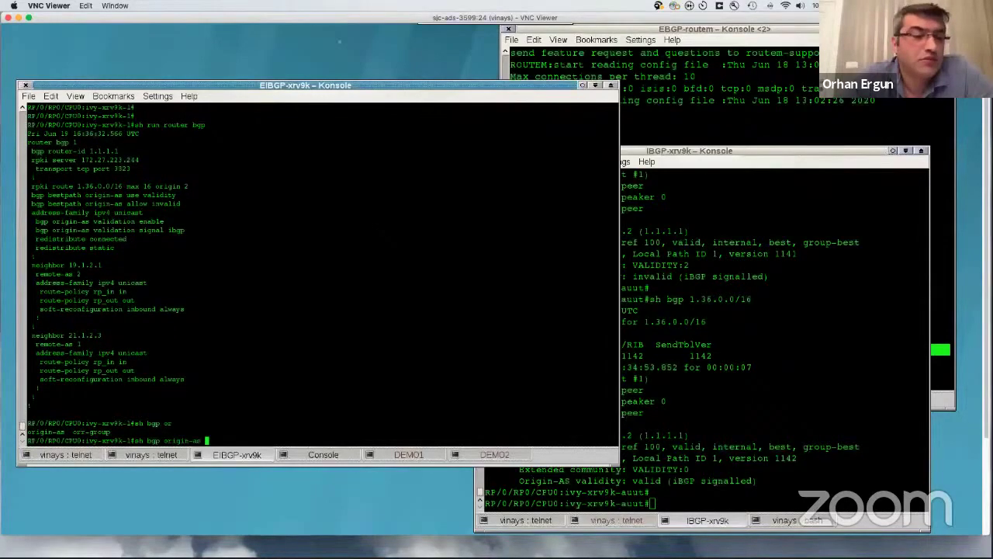
pyautogui.write('validity')
pyautogui.press('?')
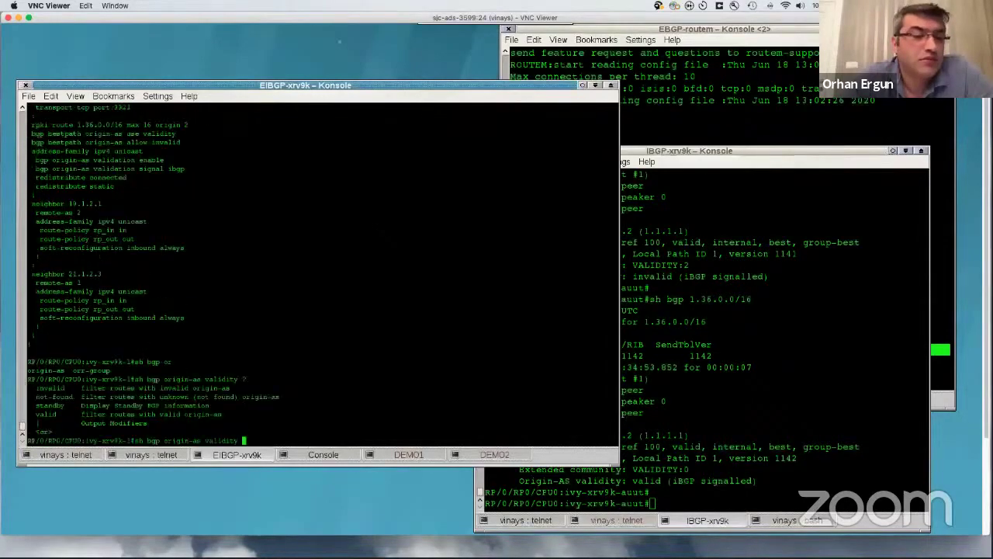
pyautogui.press('Return')
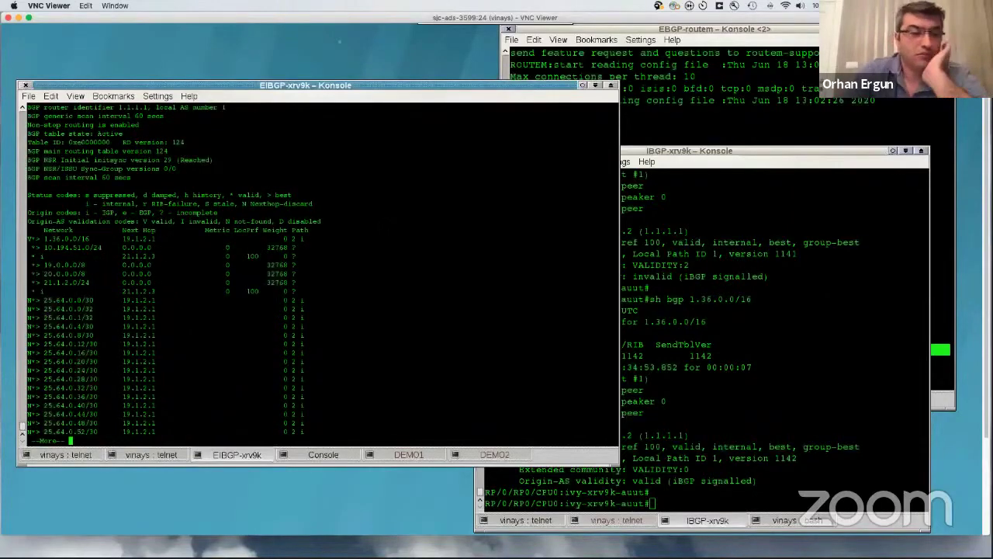
pyautogui.press('q')
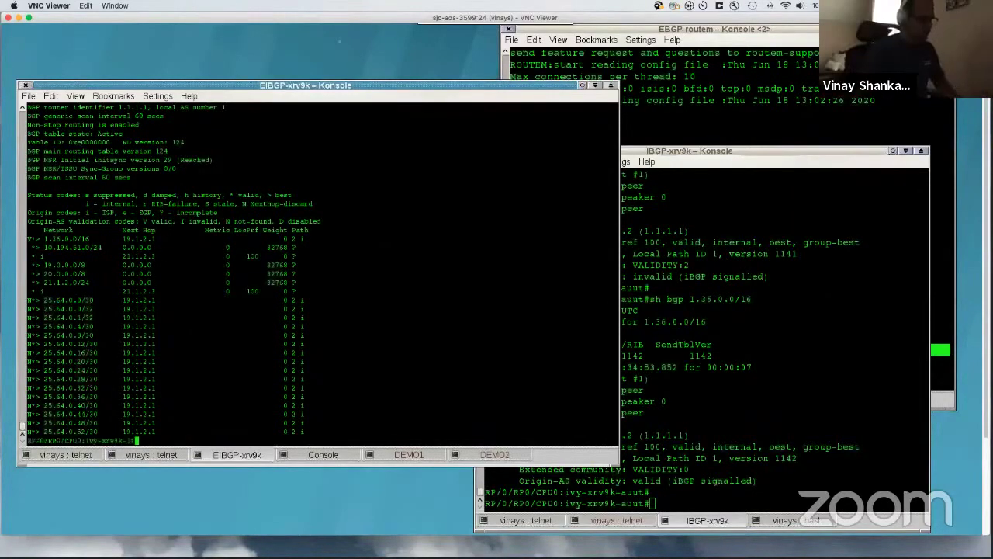
# Step: Filter the BGP table to invalid routes with "sh bgp origin-as validity invalid"
pyautogui.press('Up')
pyautogui.write('invalid')
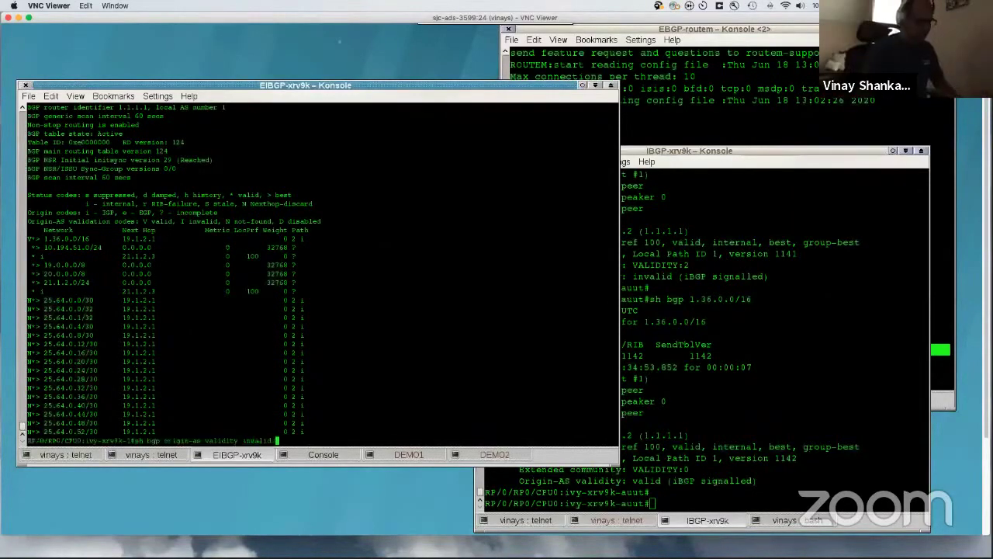
pyautogui.press('Return')
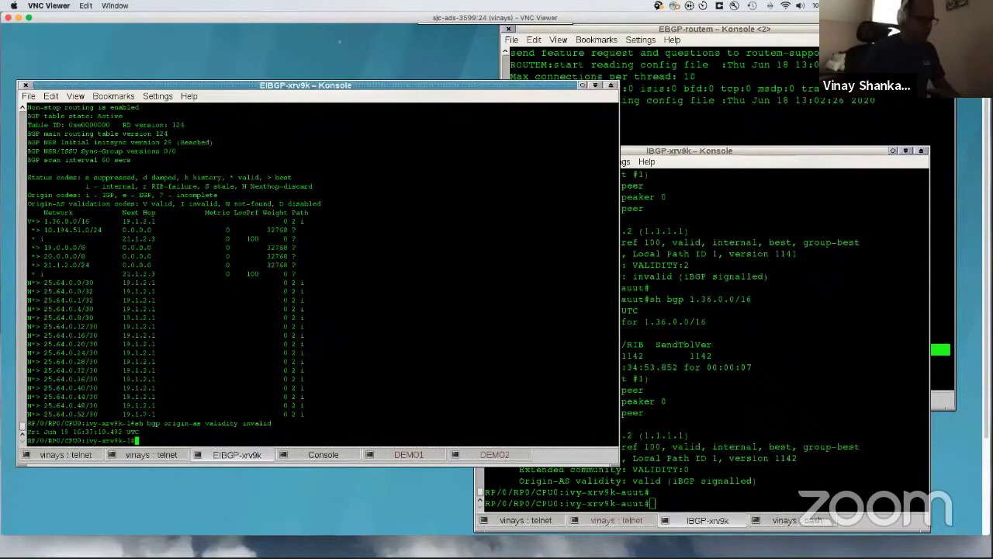
# Step: Copy the command "sh bgp origin-as validity invalid" from the EIBGP-xrv9k session and switch to the DEMO1 session
pyautogui.moveTo(134, 423); pyautogui.dragTo(272, 423)
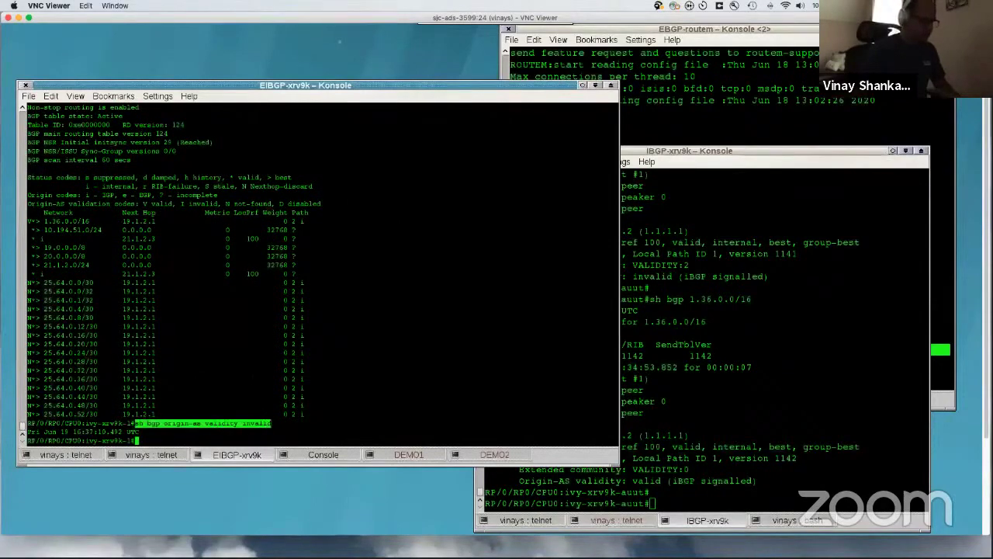
pyautogui.rightClick(249, 371)
pyautogui.click(279, 381)
pyautogui.click(409, 454)
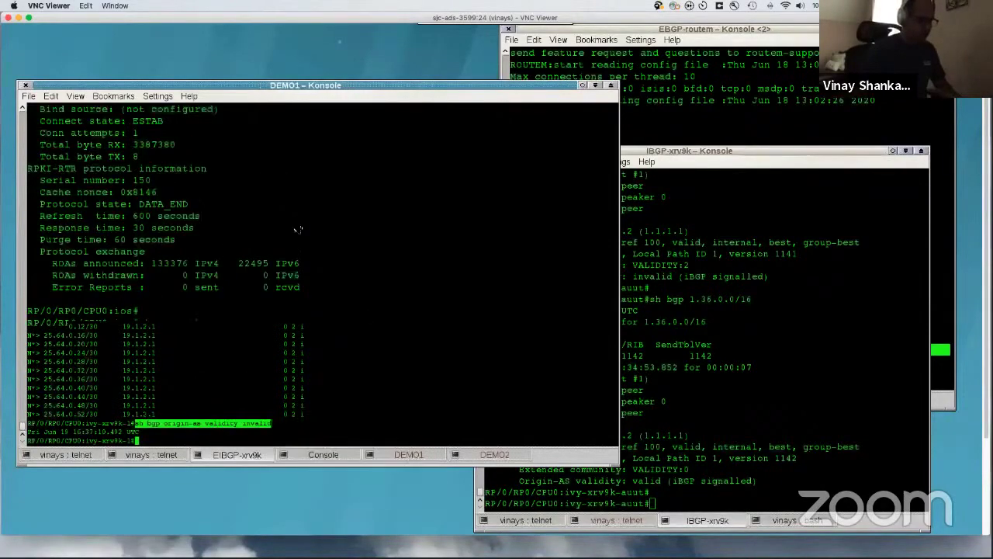
# Step: Reconnect the DEMO1 session over SSH to 91.217.235.51 and enter the account password
pyautogui.rightClick(298, 225)
pyautogui.click(321, 242)
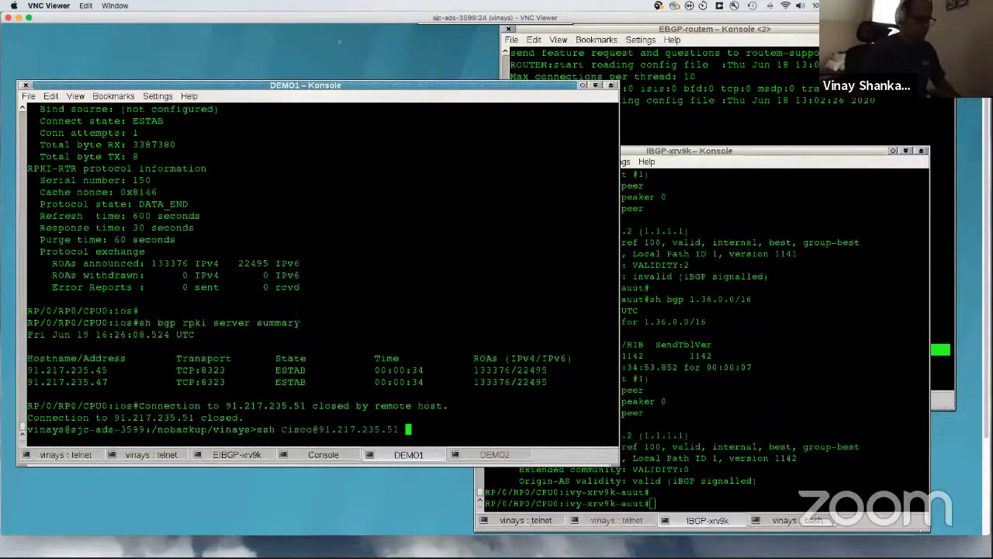
pyautogui.press('Return')
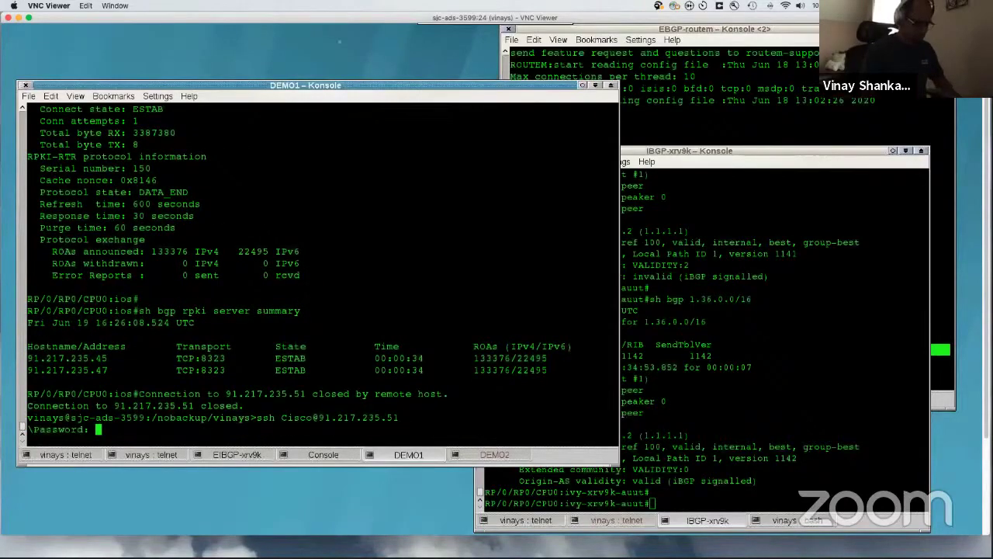
pyautogui.press('Return')
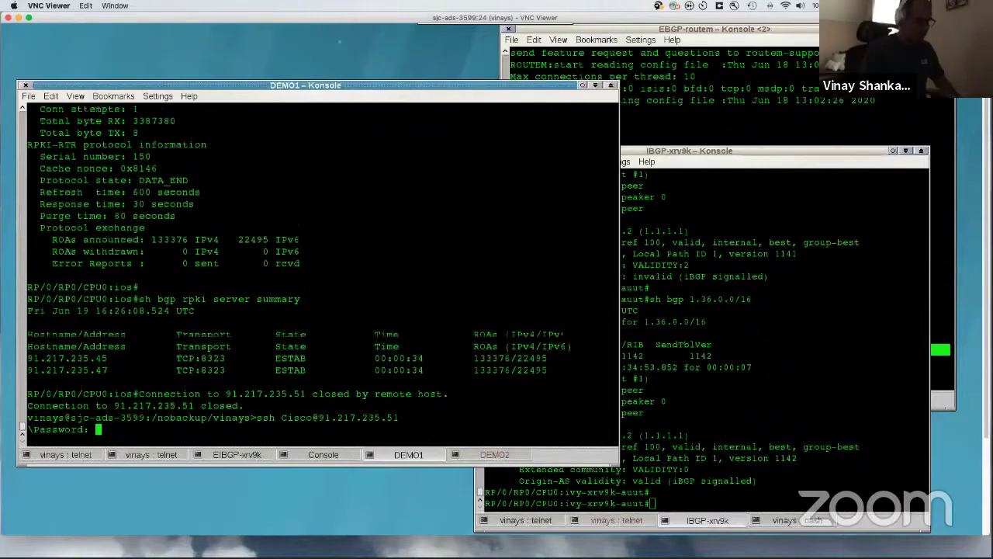
pyautogui.press('Return')
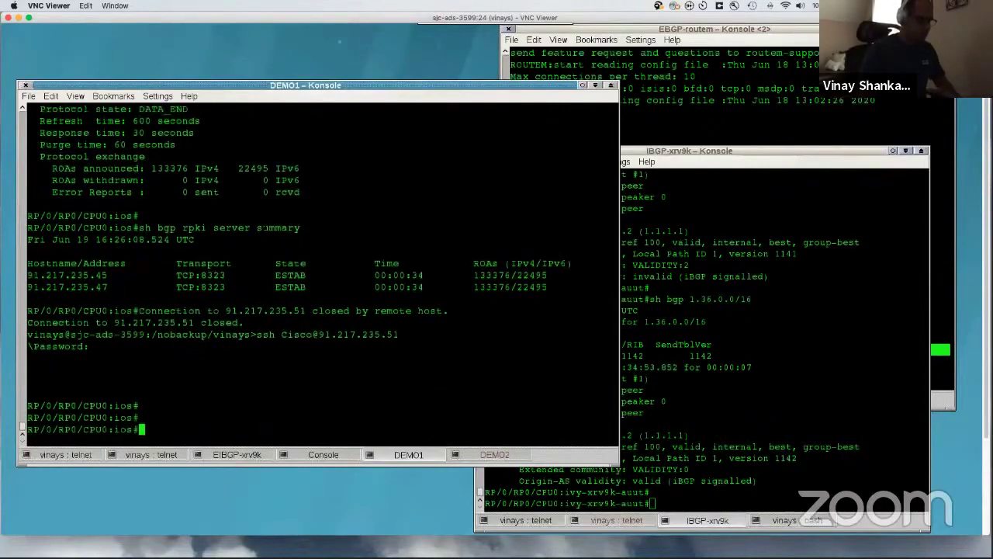
# Step: Run the copied "sh bgp origin-as validity invalid" on DEMO1, page through the routes, and interrupt the listing
pyautogui.rightClick(309, 229)
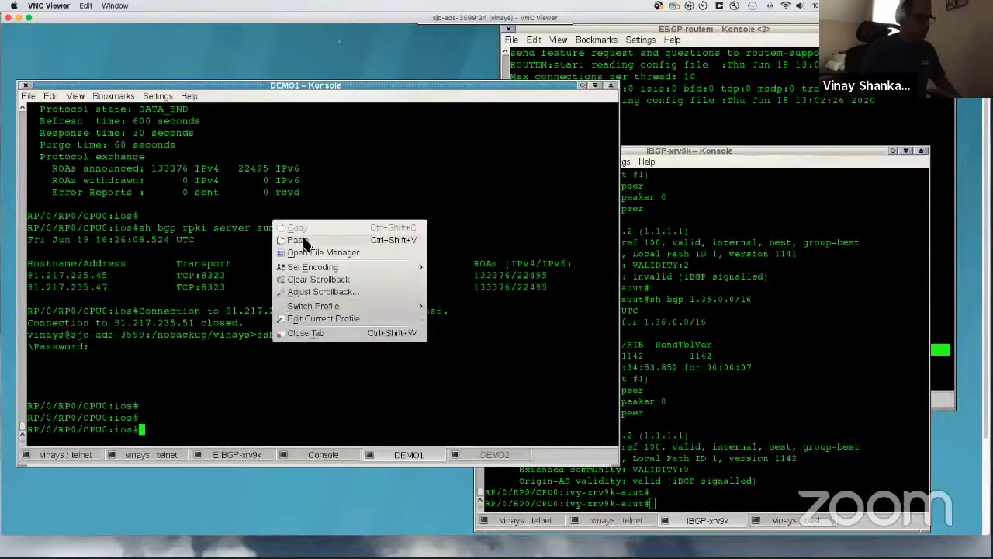
pyautogui.click(323, 240)
pyautogui.press('Return')
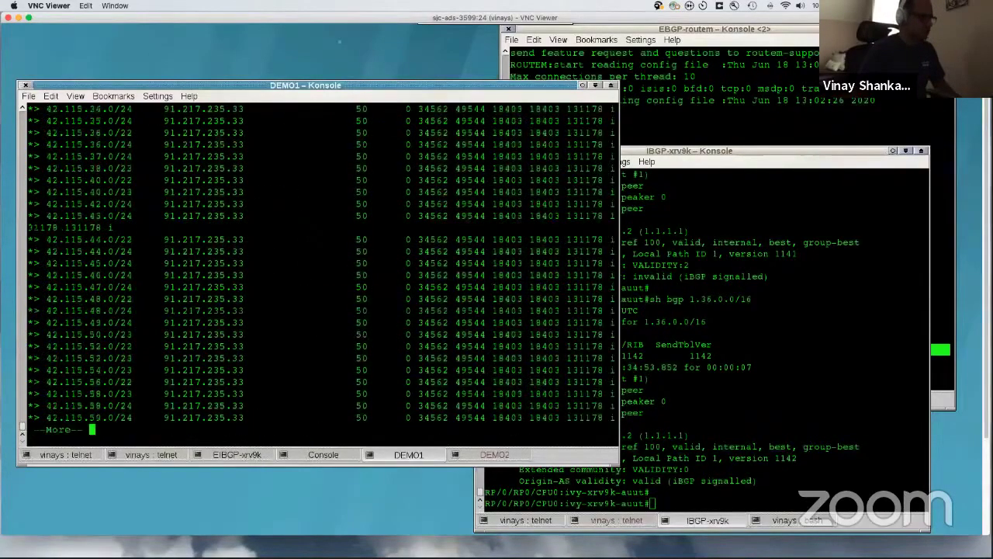
pyautogui.press('space')
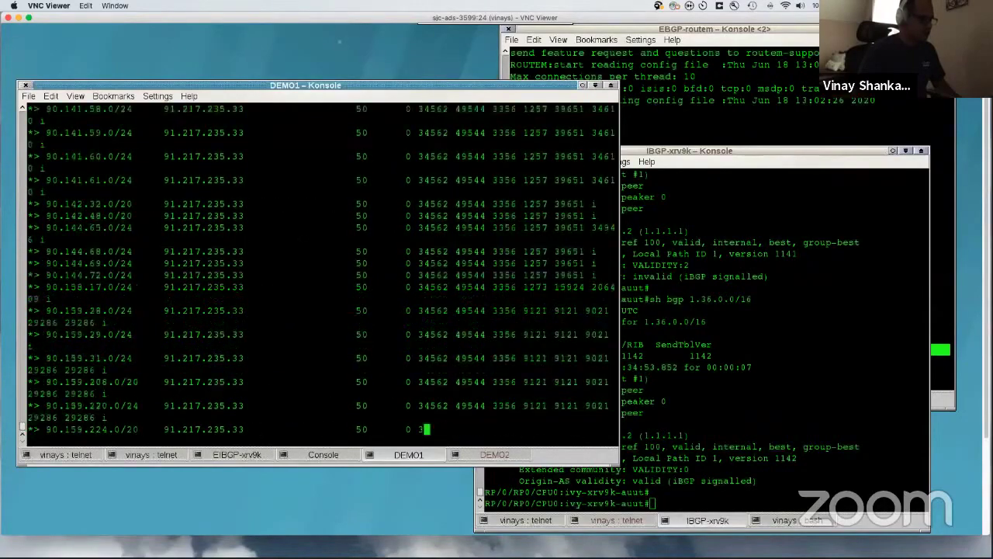
pyautogui.hotkey('ctrl', 'c')
pyautogui.press('Return')
pyautogui.press('Return')
pyautogui.press('Return')
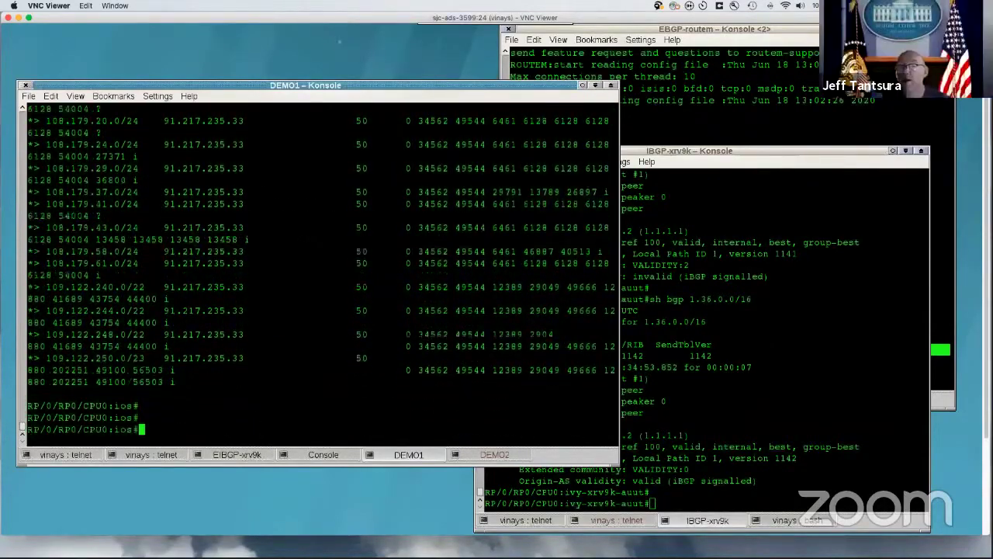
# Step: Look up the available filters for the origin-as validity command on DEMO1 with "sh bgp origin-as validit ?"
pyautogui.press('Up')
pyautogui.press('BackSpace')
pyautogui.press('BackSpace')
pyautogui.press('BackSpace')
pyautogui.press('BackSpace')
pyautogui.press('BackSpace')
pyautogui.press('BackSpace')
pyautogui.press('BackSpace')
pyautogui.press('BackSpace')
pyautogui.press('BackSpace')
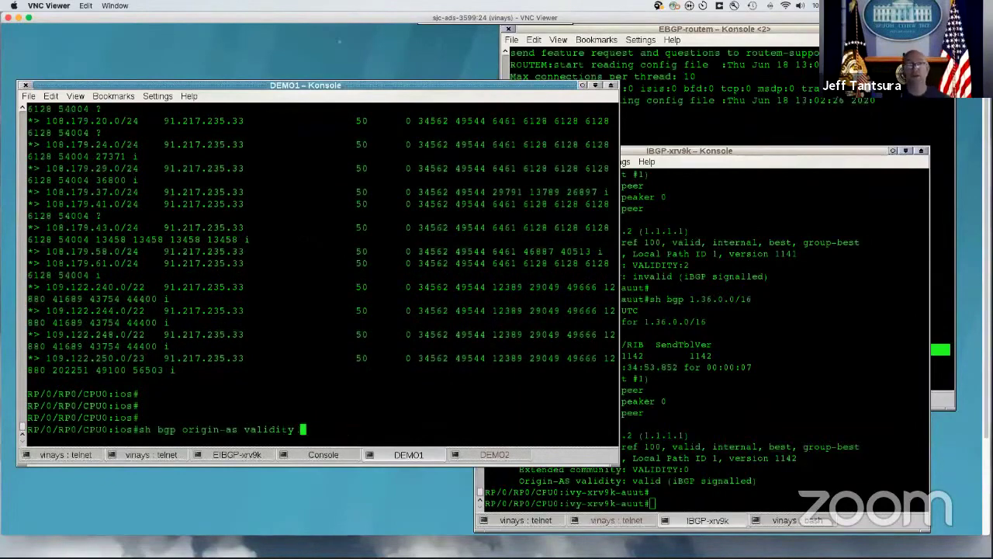
pyautogui.write('?')
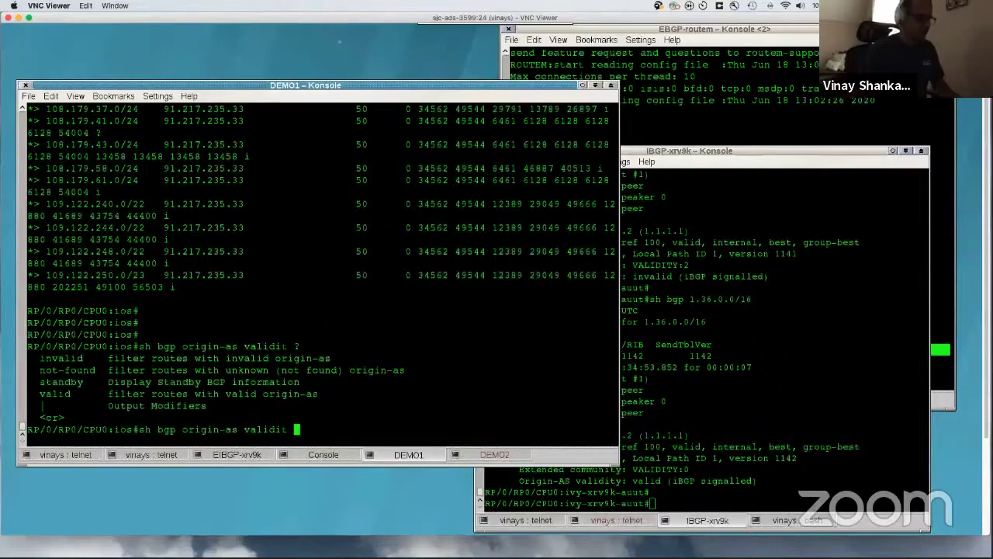
# Step: List the invalid routes on DEMO1 with "sh bgp origin-as validit invalid" and page through the output
pyautogui.press('BackSpace')
pyautogui.press('BackSpace')
pyautogui.write('t invalid')
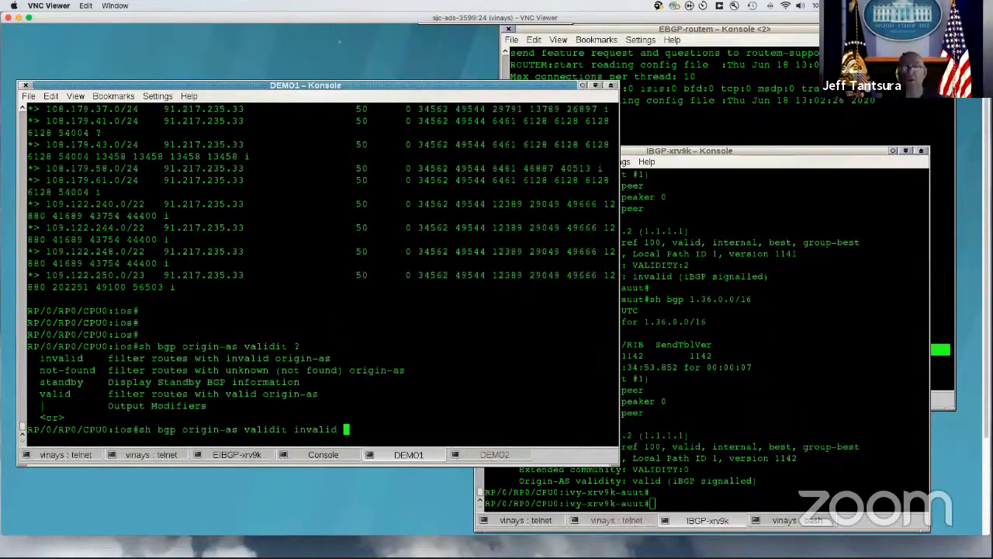
pyautogui.press('Return')
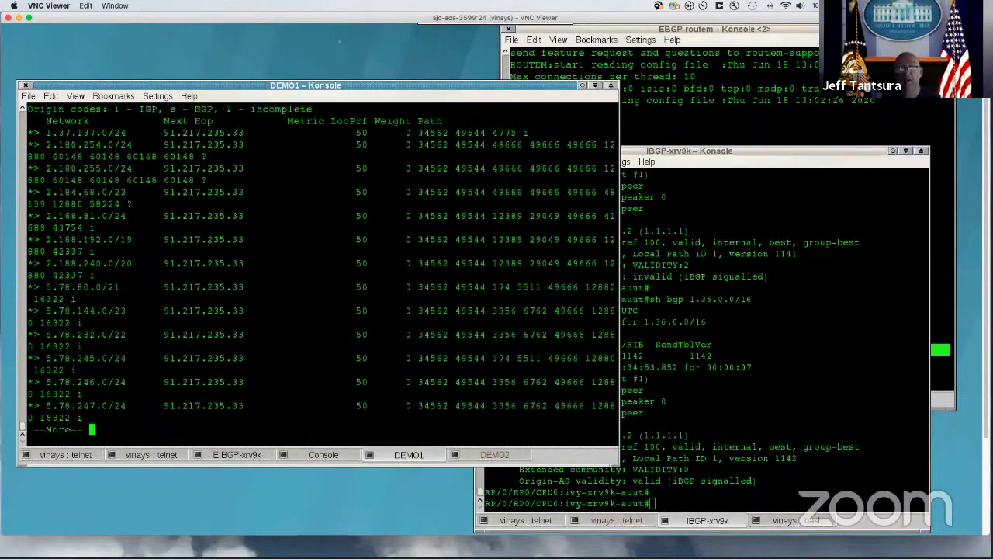
pyautogui.press('space')
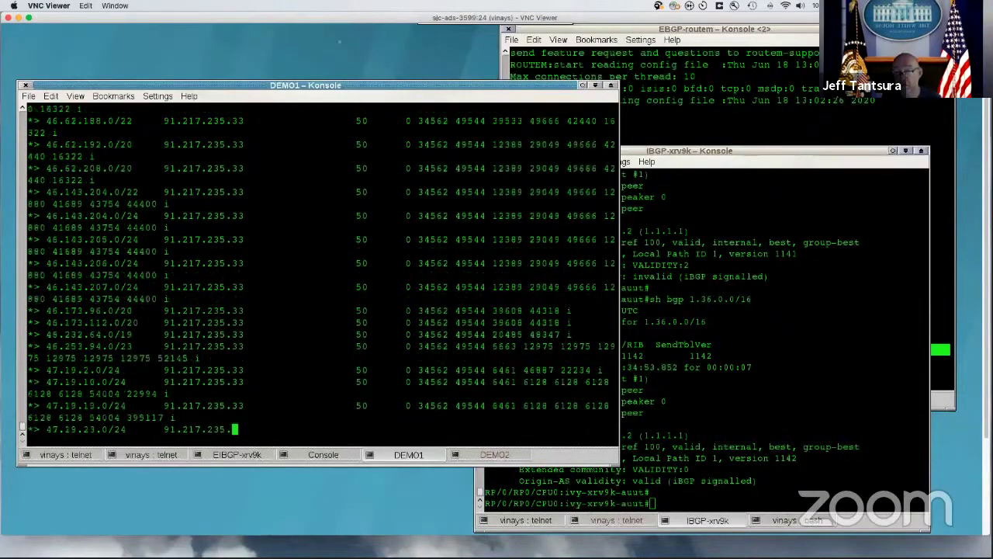
pyautogui.press('space')
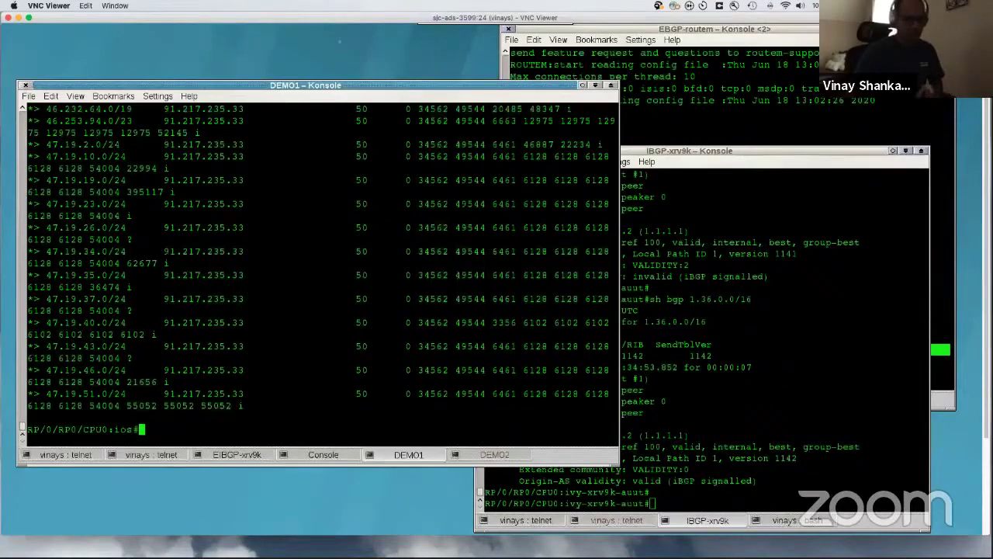
# Step: Return to the EIBGP-xrv9k session and bring up a fresh prompt
pyautogui.click(241, 458)
pyautogui.press('Return')
pyautogui.press('Return')
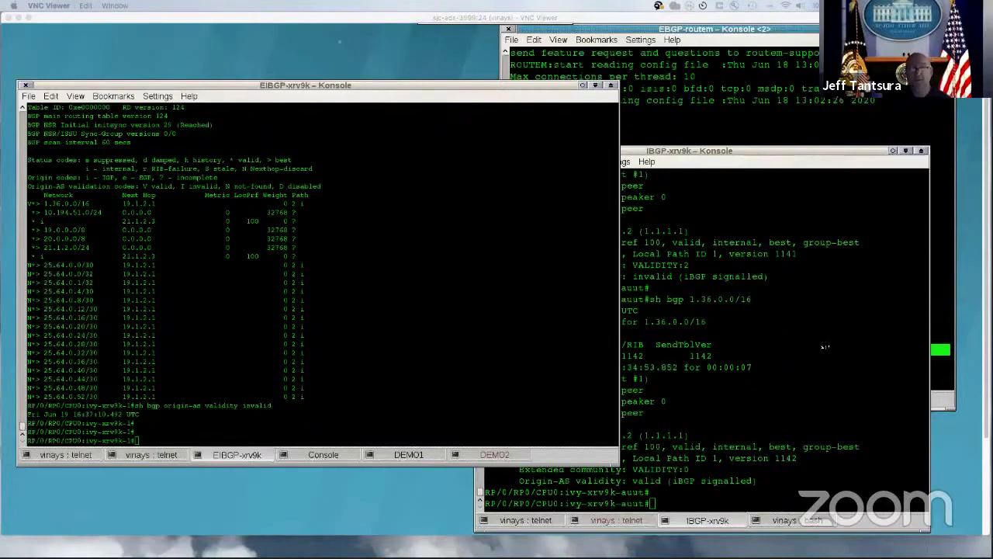
pyautogui.click(411, 292)
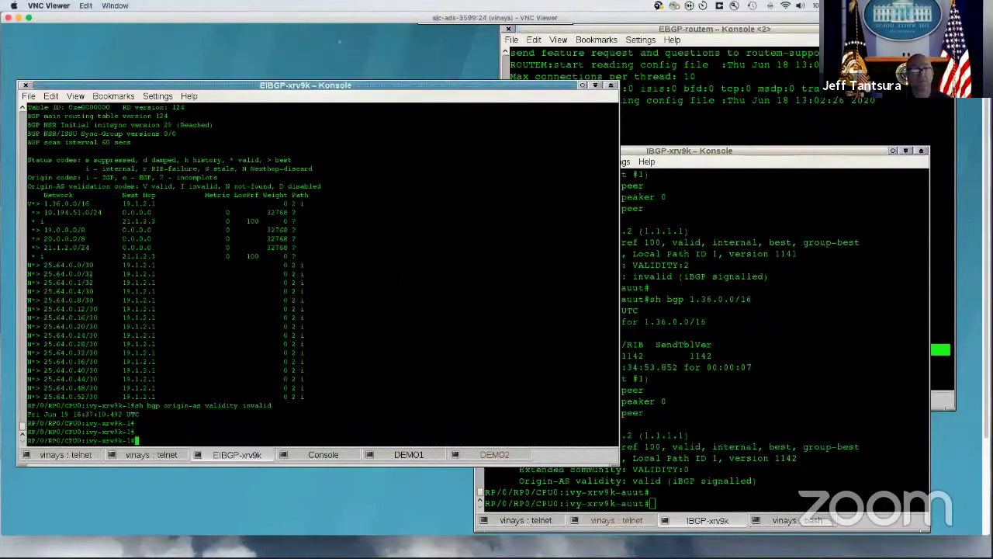
pyautogui.click(339, 41)
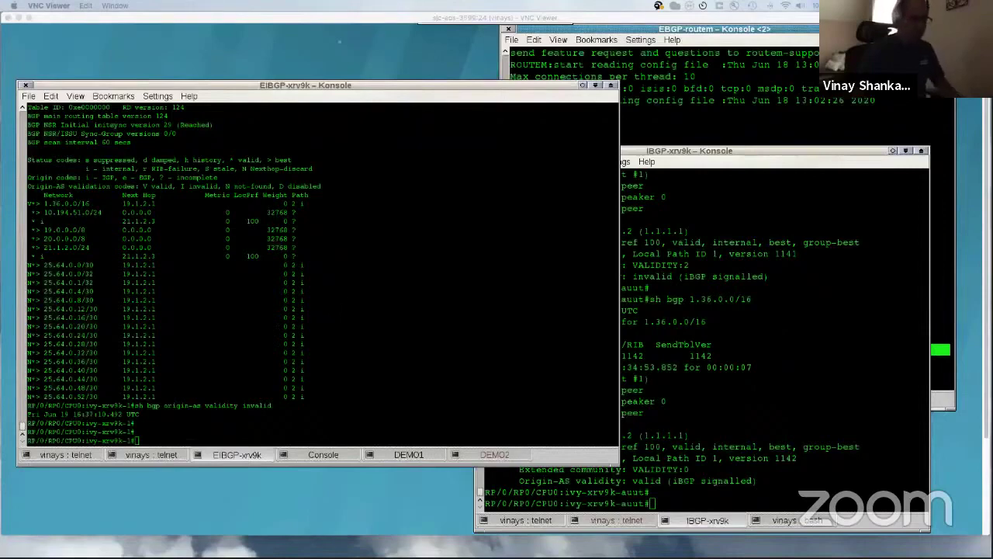
# Step: Enter configuration mode with "conf t", try to paste the rpl_validity_state route policy template, and try to leave with "end"
pyautogui.press('super+Tab')
pyautogui.write('conf t')
pyautogui.press('Return')
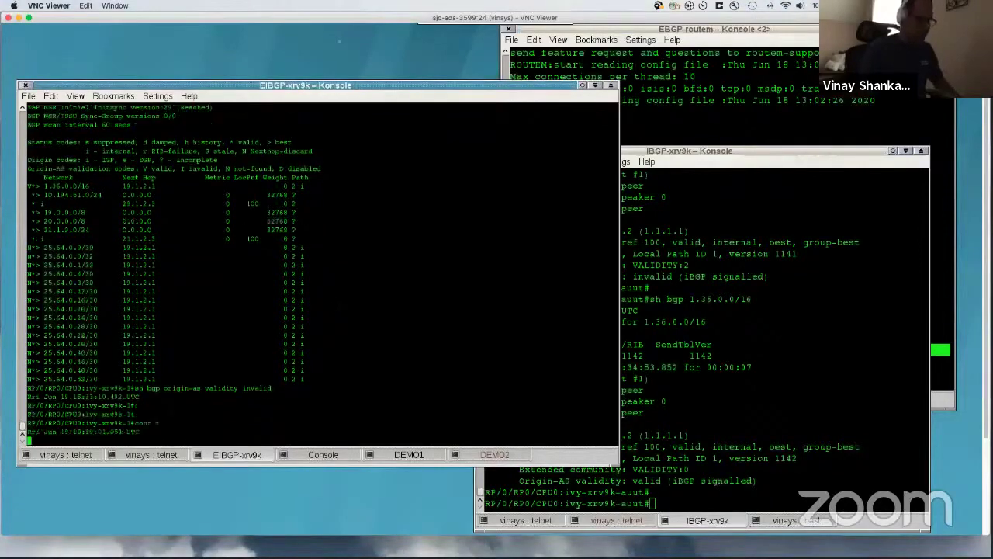
pyautogui.rightClick(274, 223)
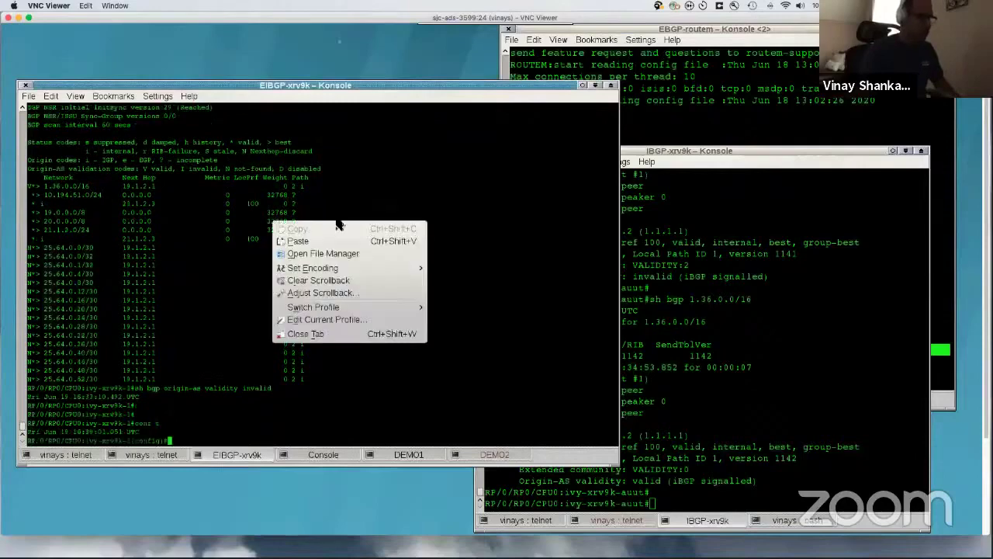
pyautogui.click(334, 241)
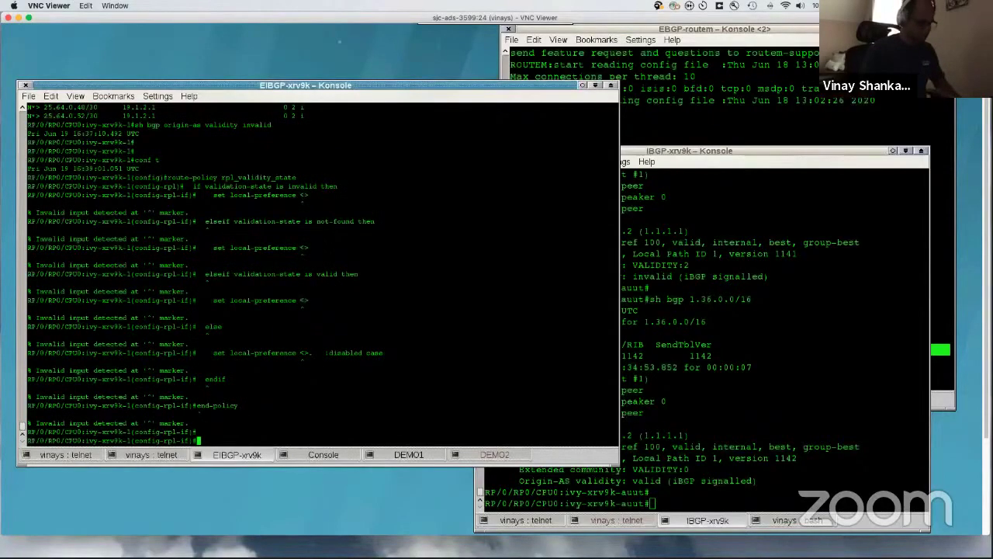
pyautogui.write('end')
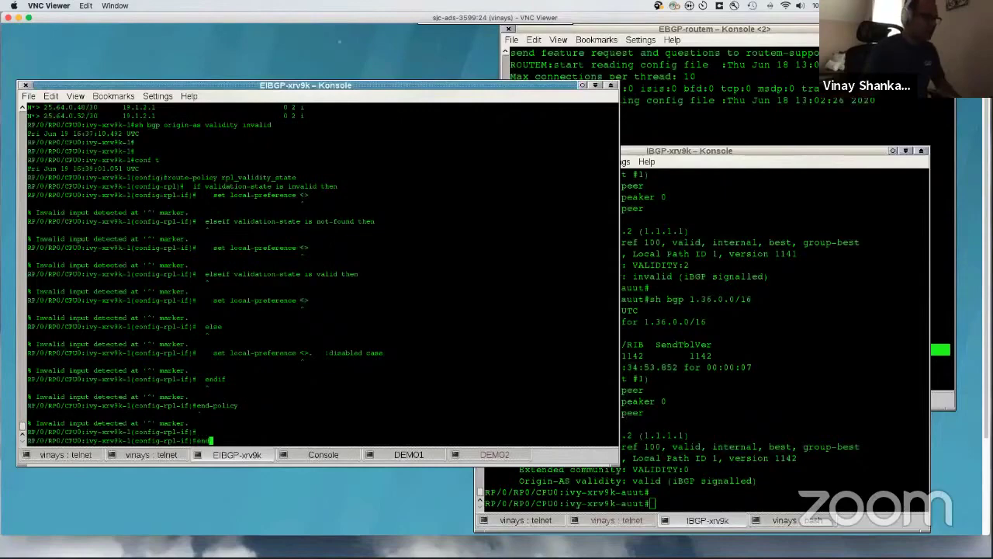
pyautogui.press('Return')
pyautogui.press('Return')
# Step: Switch to TextEdit, highlight the rpl_validity_state policy in RPKI-demo-writeup.rtf, enlarge the window to examine the configuration, and move it out of view
pyautogui.click(652, 503)
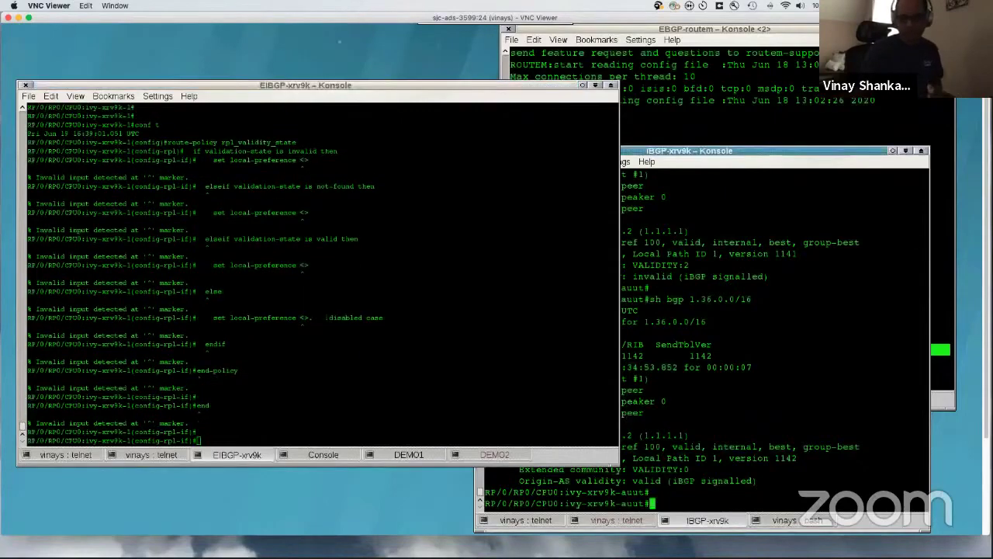
pyautogui.press('super+Tab')
pyautogui.moveTo(484, 80); pyautogui.dragTo(329, 39)
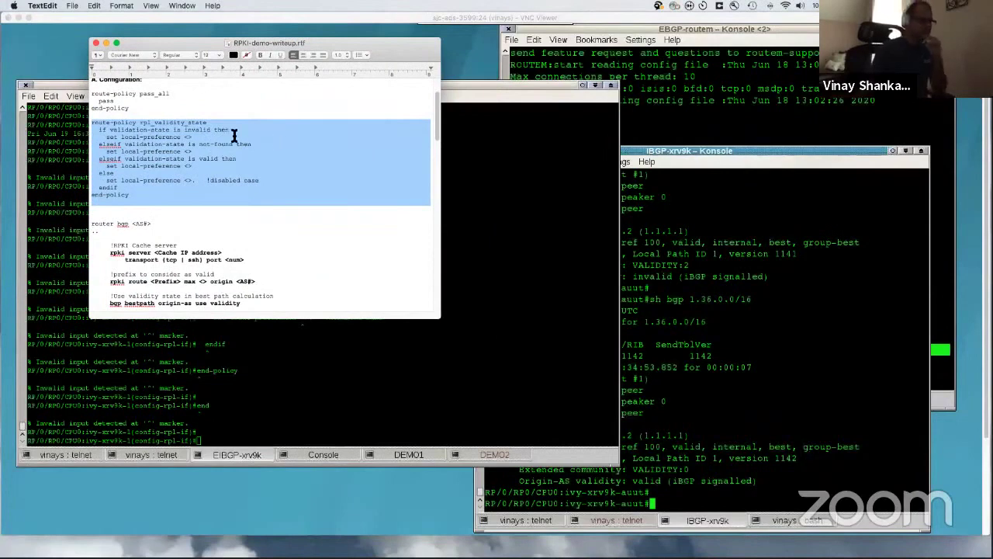
pyautogui.tripleClick(170, 181)
pyautogui.click(116, 149)
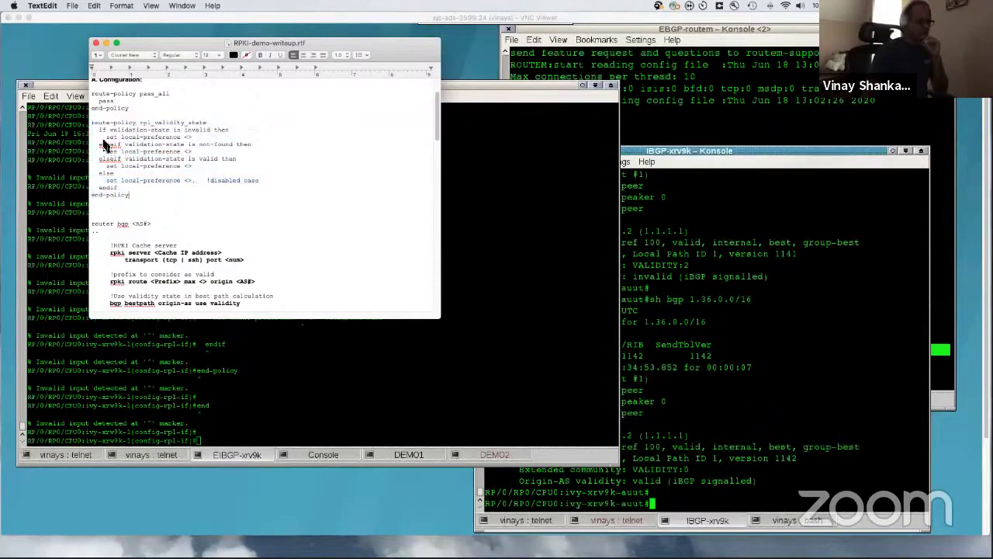
pyautogui.moveTo(200, 194); pyautogui.dragTo(92, 121)
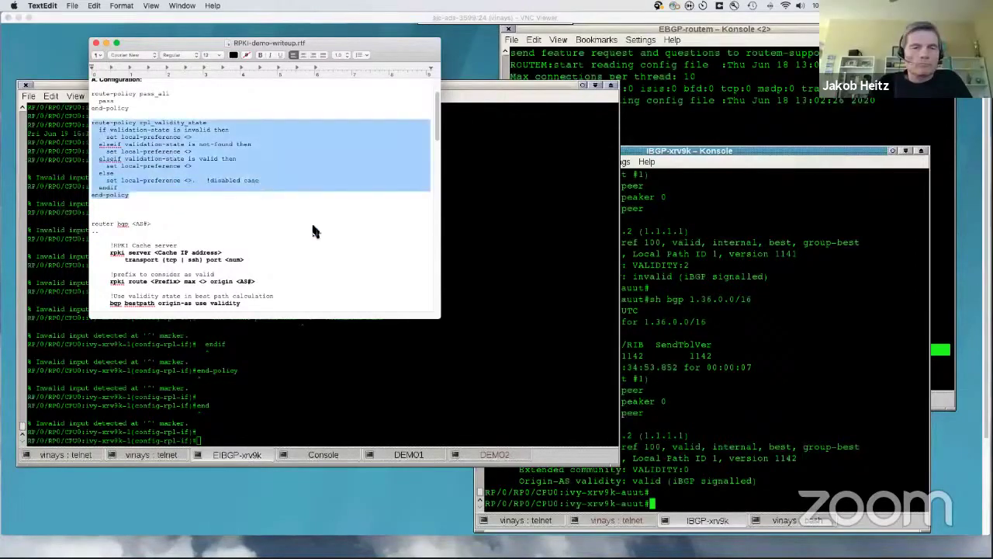
pyautogui.moveTo(438, 318); pyautogui.dragTo(441, 323)
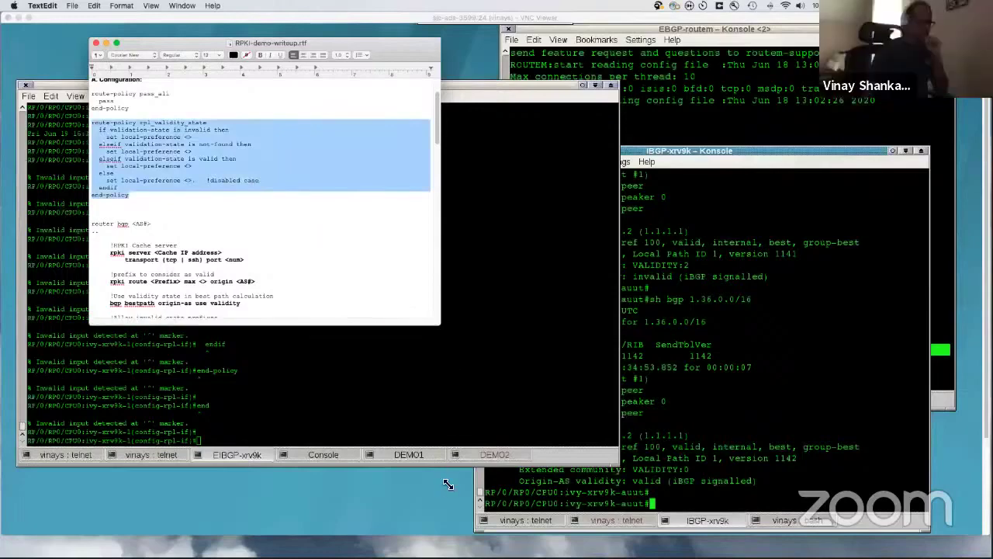
pyautogui.scroll(1, 386, 259)
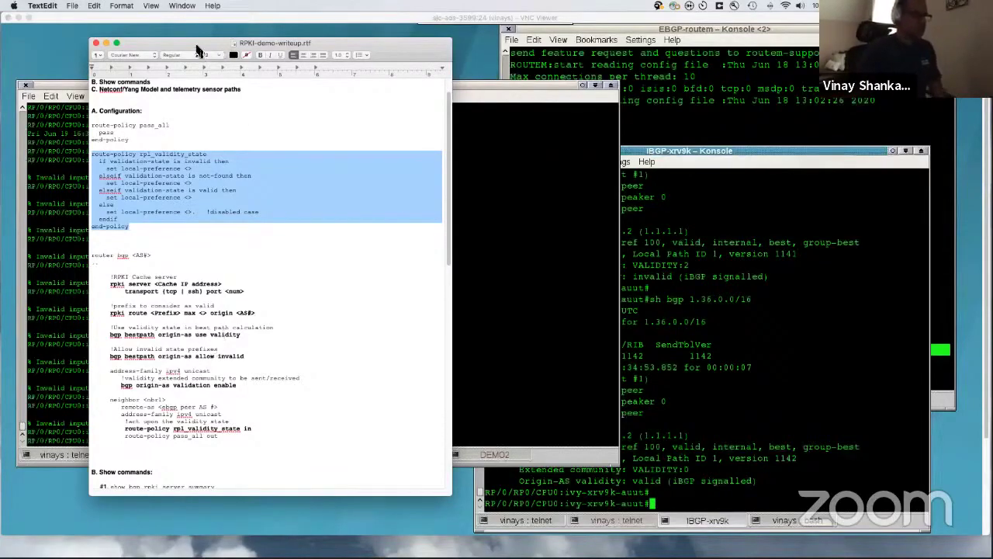
pyautogui.moveTo(187, 47); pyautogui.dragTo(992, 47)
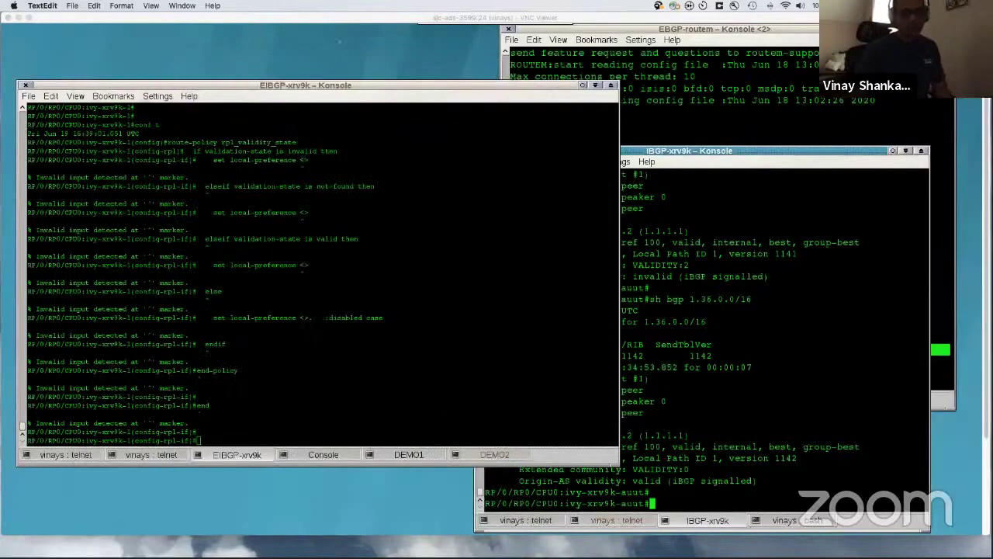
pyautogui.click(501, 259)
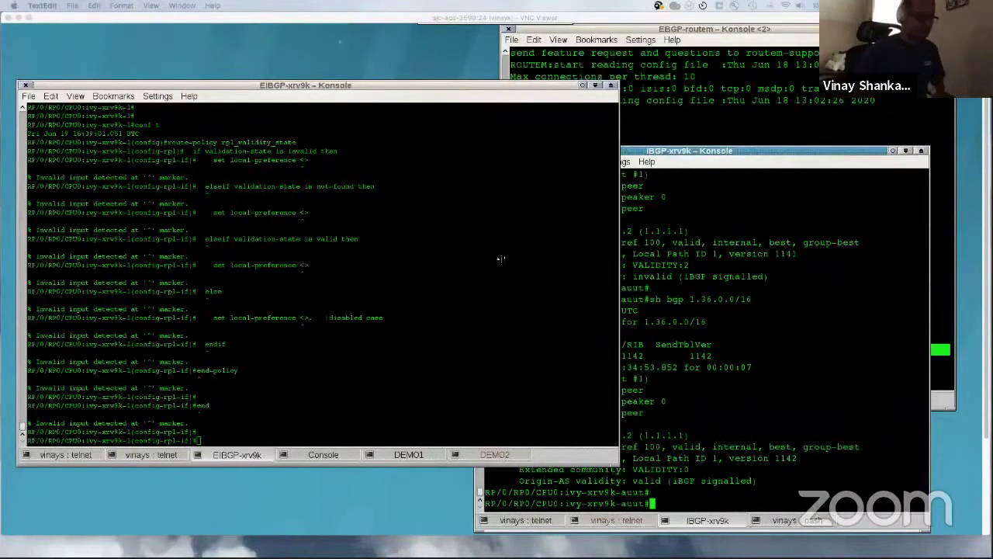
pyautogui.click(414, 272)
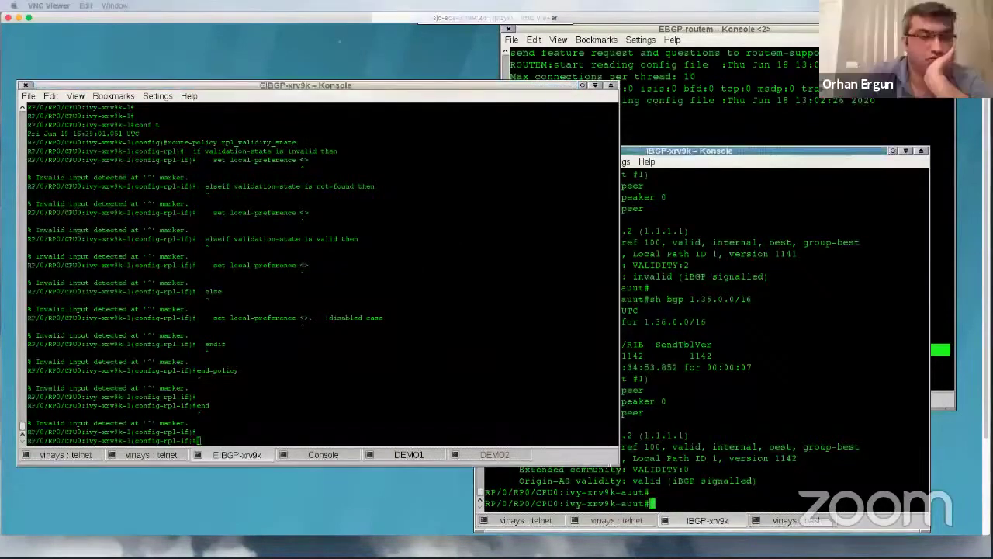
pyautogui.click(652, 503)
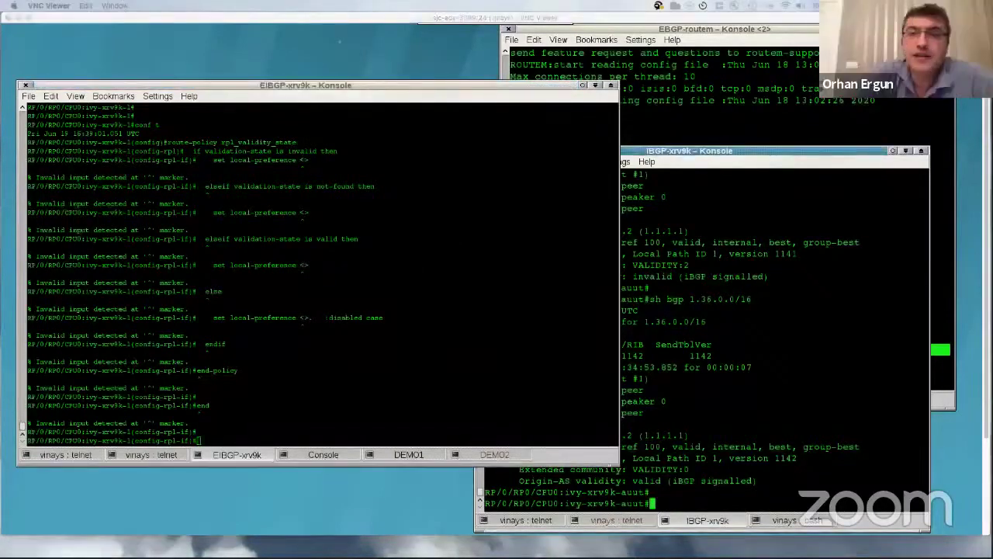